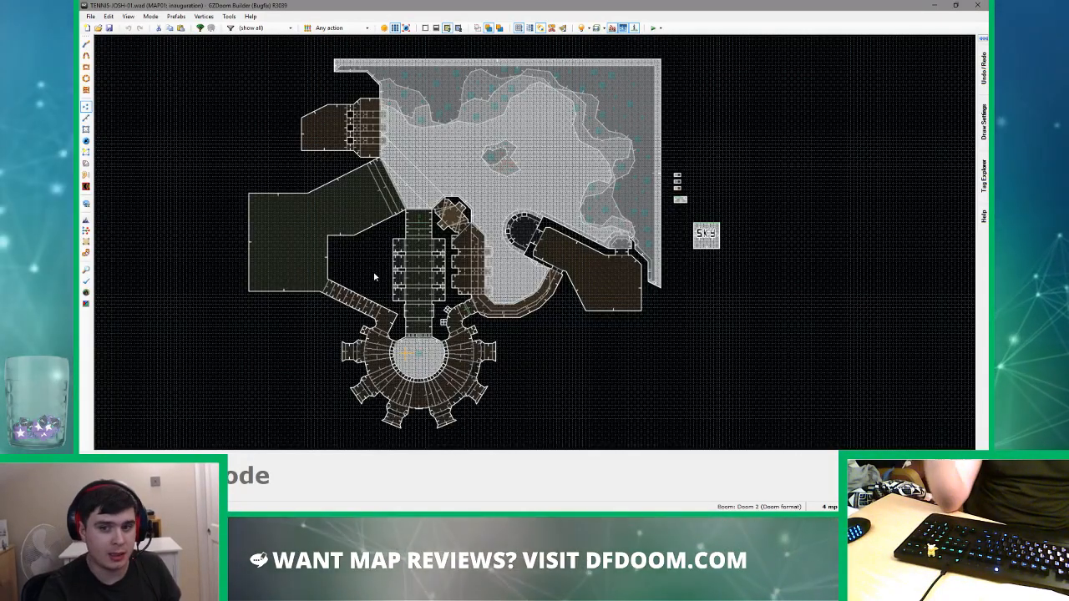
{"action": "key", "text": "s"}
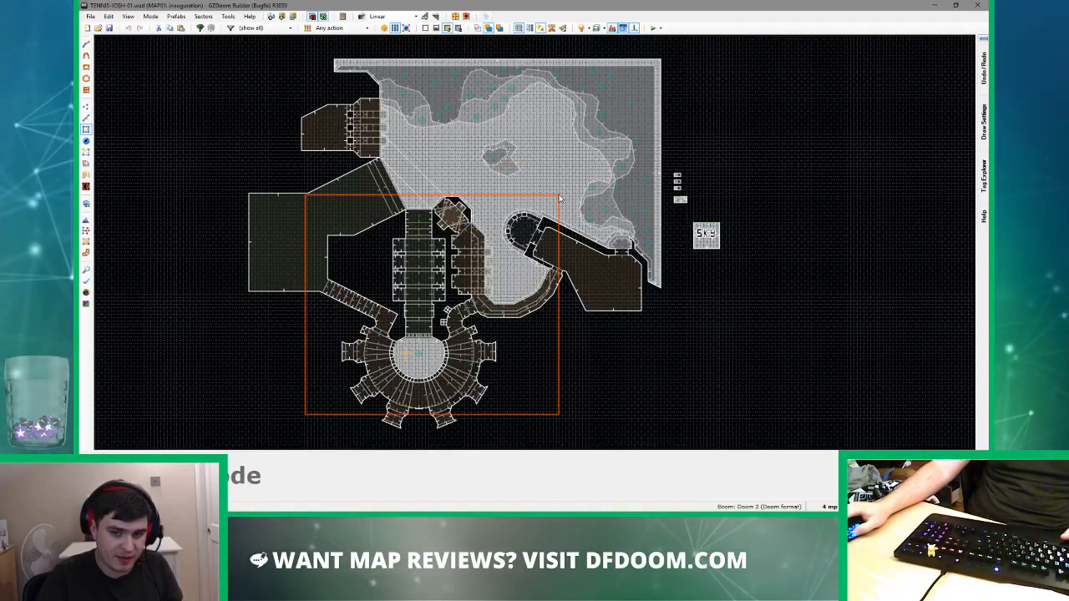
{"action": "left_click_drag", "start_coordinate": [482, 201], "coordinate": [499, 299]}
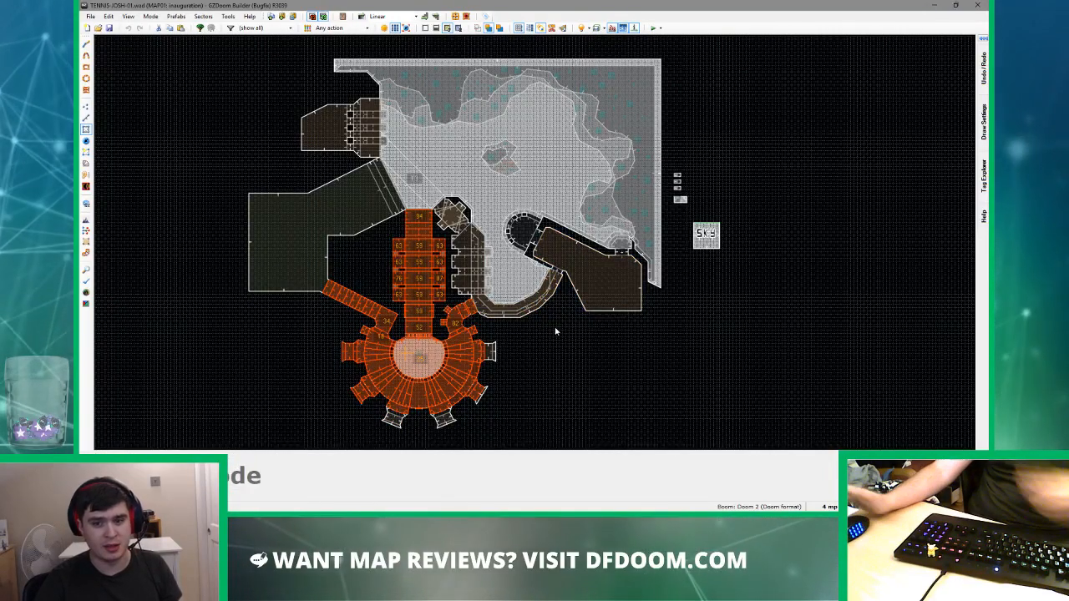
{"action": "middle_click_drag", "start_coordinate": [555, 332], "coordinate": [508, 343]}
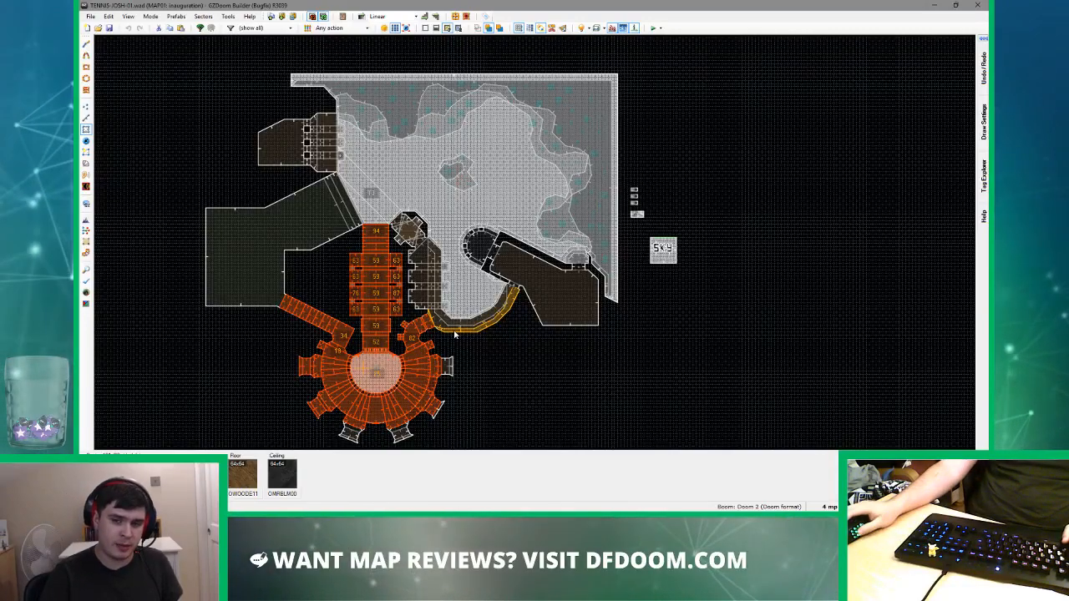
{"action": "key", "text": "c"}
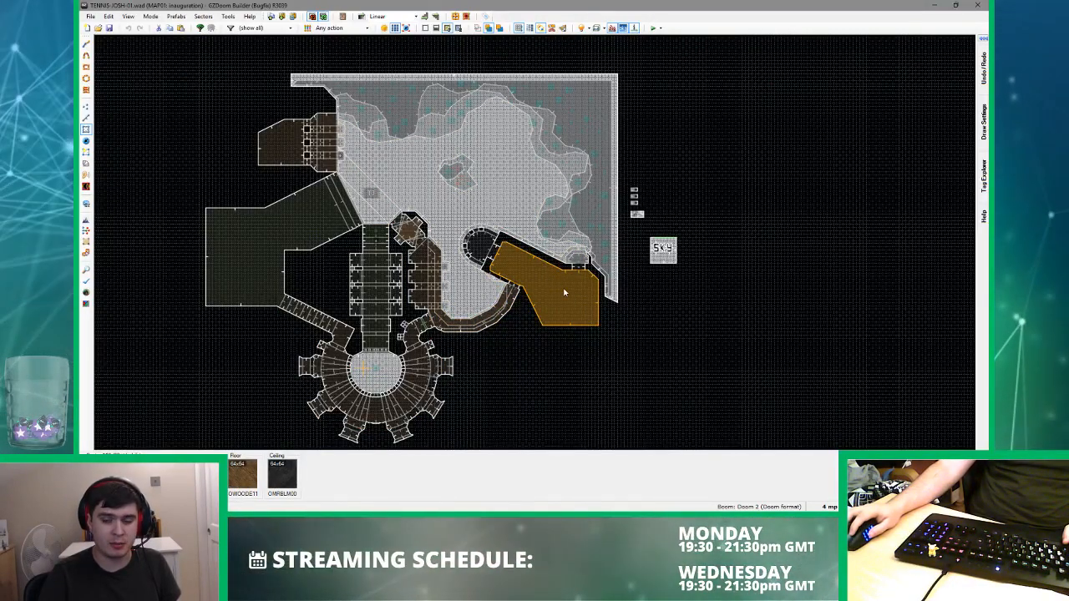
- Examine the large wood-floored room southeast of the snowy area and the openings along its walls
{"action": "scroll", "coordinate": [564, 292], "scroll_direction": "up", "scroll_amount": 5}
{"action": "middle_click_drag", "start_coordinate": [565, 290], "coordinate": [644, 369]}
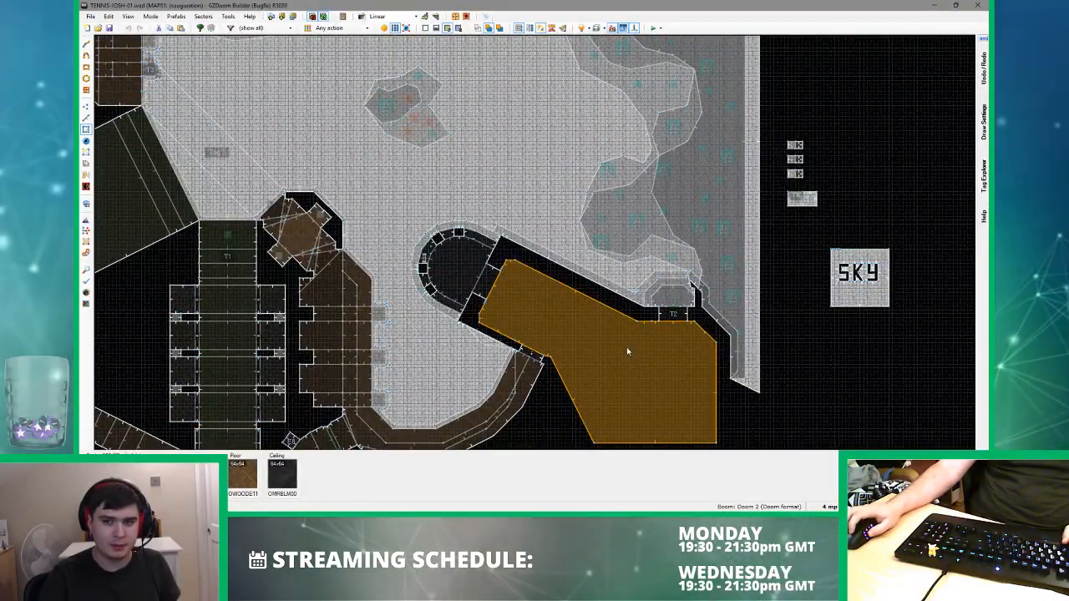
{"action": "middle_click_drag", "start_coordinate": [620, 345], "coordinate": [618, 302]}
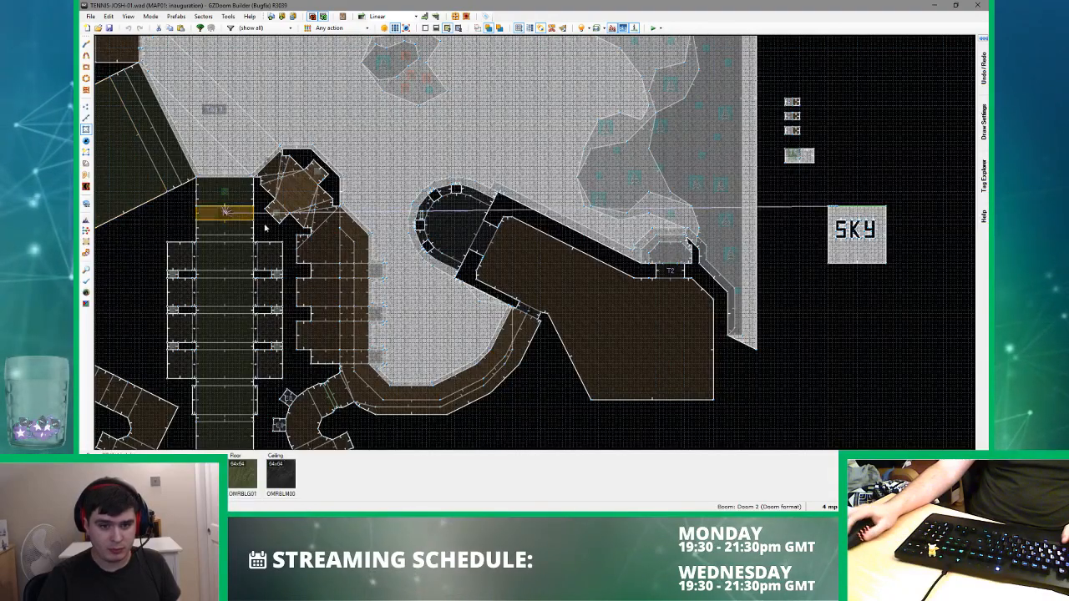
{"action": "scroll", "coordinate": [301, 250], "scroll_direction": "down", "scroll_amount": 2}
{"action": "scroll", "coordinate": [455, 254], "scroll_direction": "up", "scroll_amount": 3}
{"action": "scroll", "coordinate": [443, 261], "scroll_direction": "up", "scroll_amount": 4}
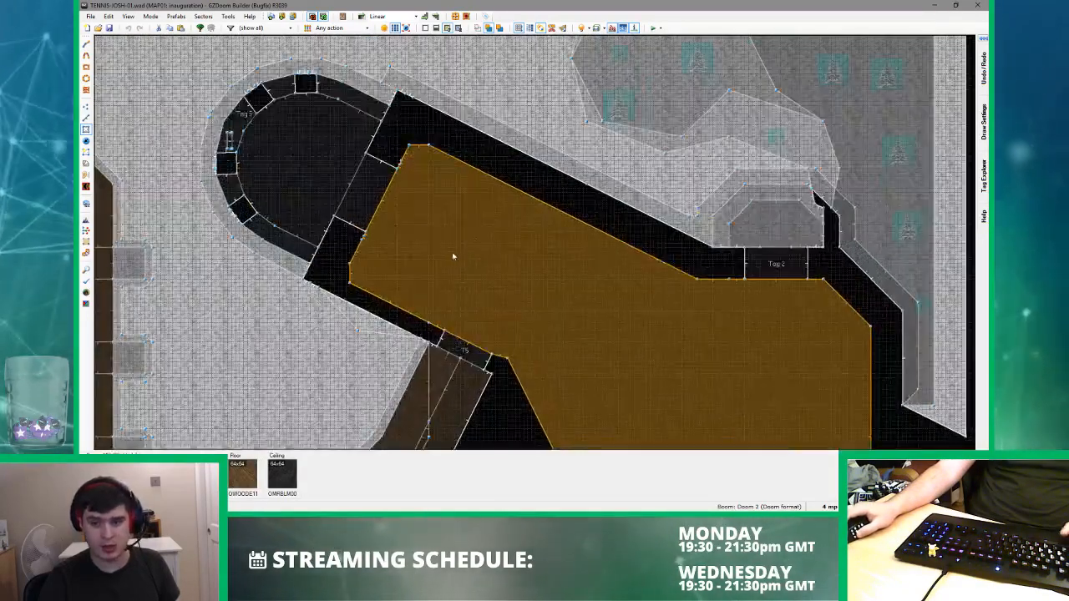
{"action": "key", "text": "]"}
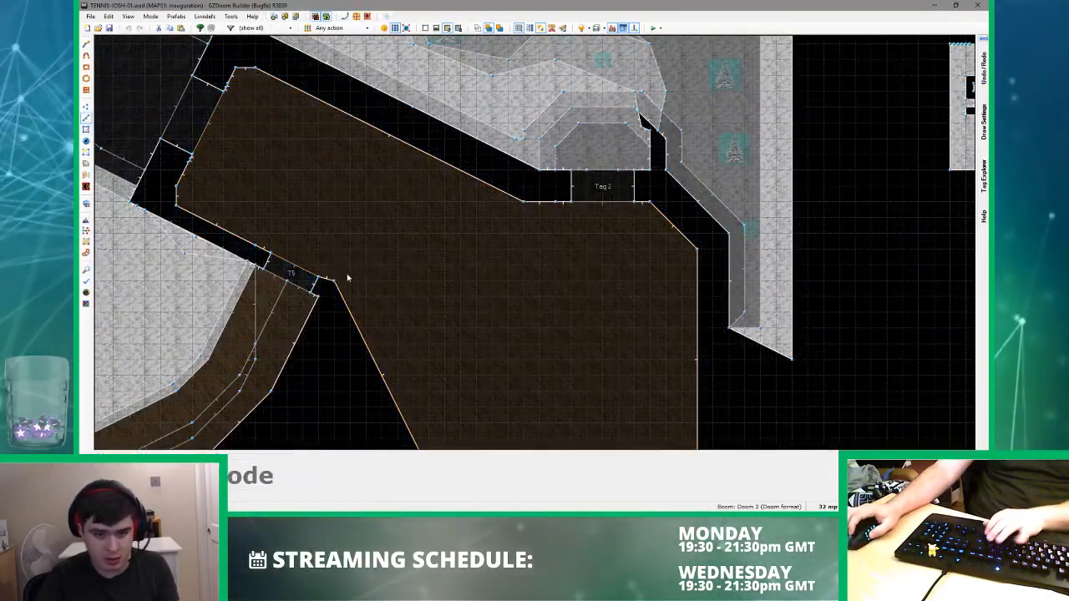
{"action": "scroll", "coordinate": [348, 277], "scroll_direction": "up", "scroll_amount": 1}
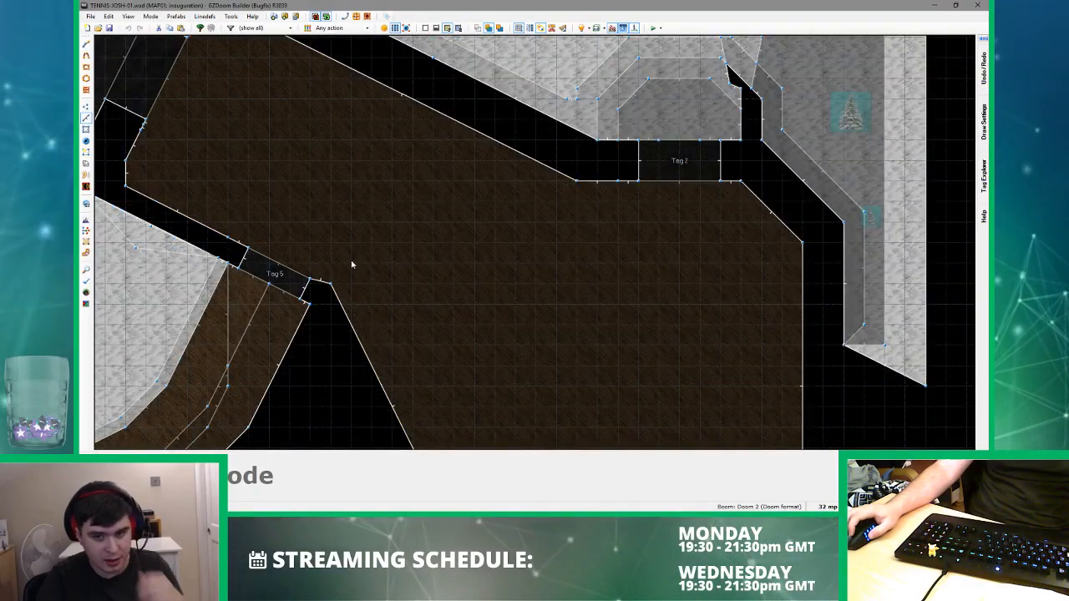
{"action": "right_click", "coordinate": [370, 263]}
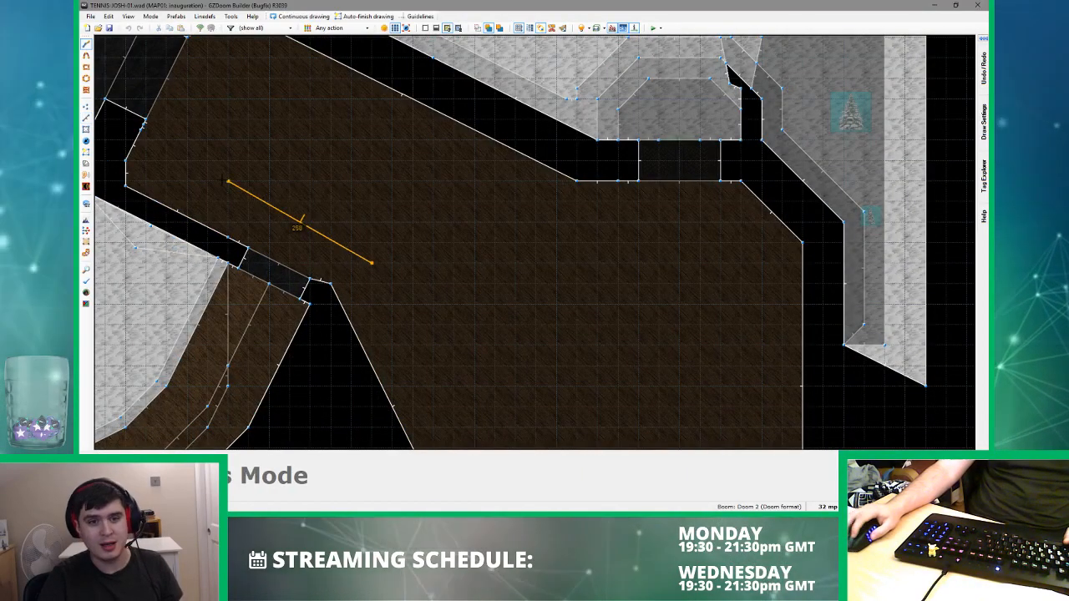
{"action": "scroll", "coordinate": [165, 160], "scroll_direction": "down", "scroll_amount": 2}
{"action": "key", "text": "Escape"}
{"action": "scroll", "coordinate": [280, 136], "scroll_direction": "down", "scroll_amount": 3}
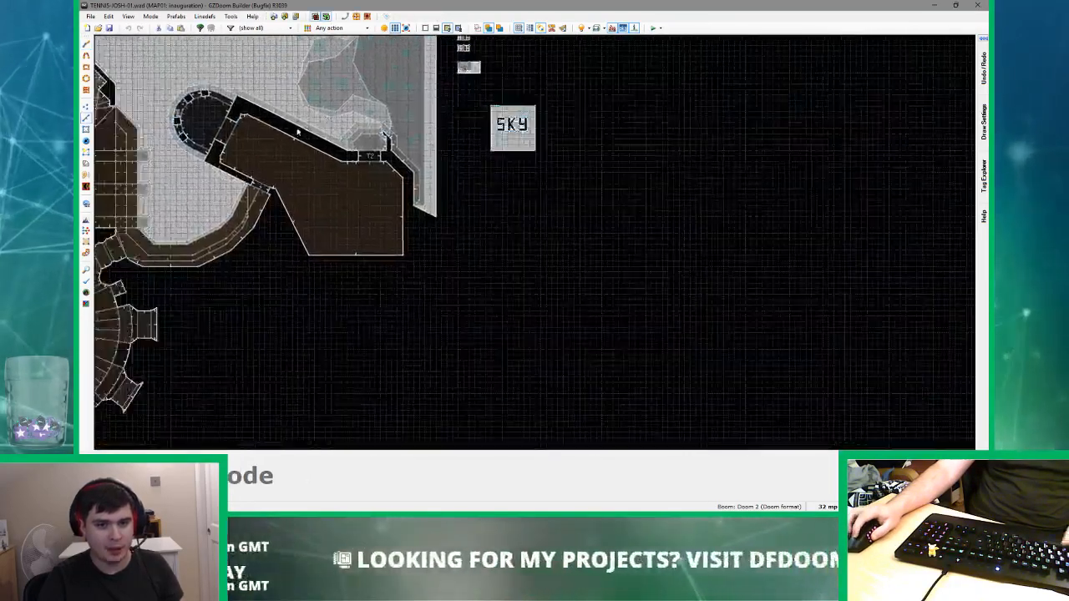
{"action": "scroll", "coordinate": [280, 136], "scroll_direction": "up", "scroll_amount": 4}
{"action": "key", "text": "s"}
{"action": "scroll", "coordinate": [366, 243], "scroll_direction": "down", "scroll_amount": 3}
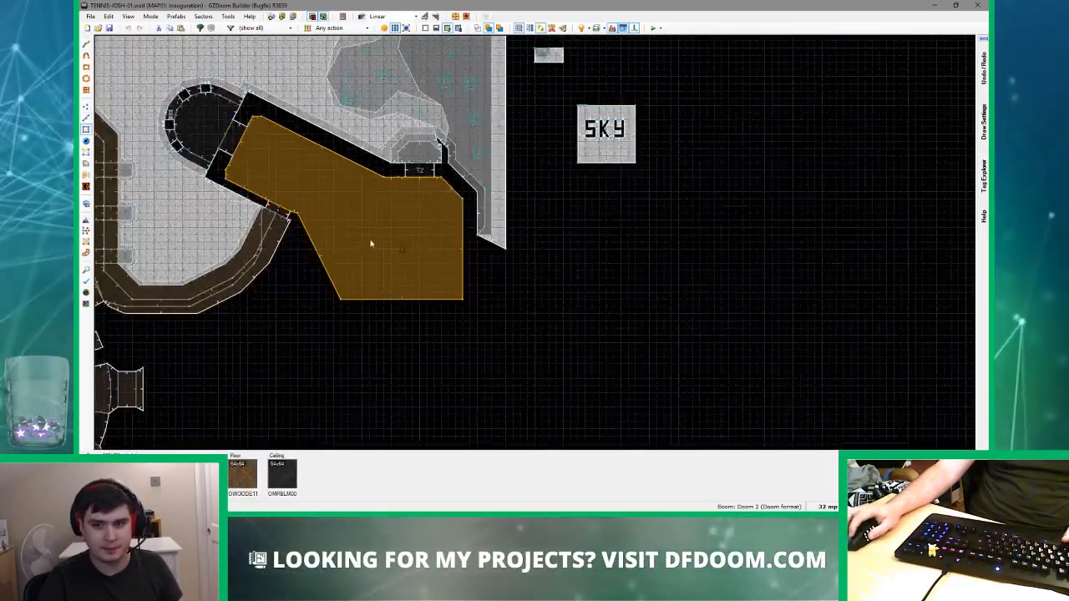
{"action": "left_click", "coordinate": [366, 243]}
{"action": "scroll", "coordinate": [264, 168], "scroll_direction": "up", "scroll_amount": 4}
{"action": "scroll", "coordinate": [431, 297], "scroll_direction": "down", "scroll_amount": 4}
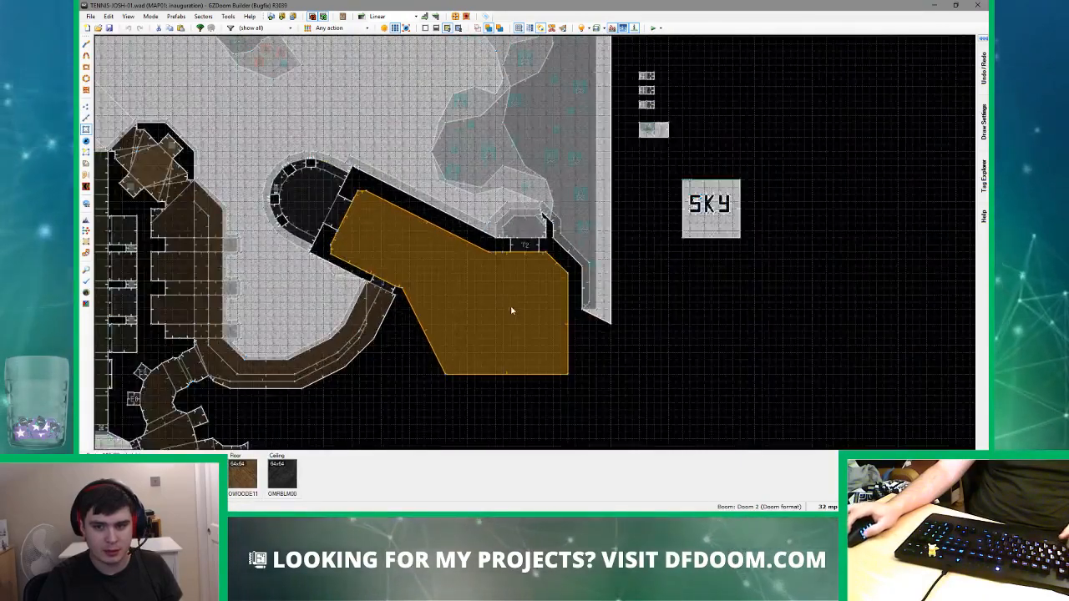
{"action": "scroll", "coordinate": [509, 306], "scroll_direction": "up", "scroll_amount": 3}
- Draw a guide line from the corner of the Tag 5 opening, continuing its slope across the adjacent wall into the room
{"action": "key", "text": "l"}
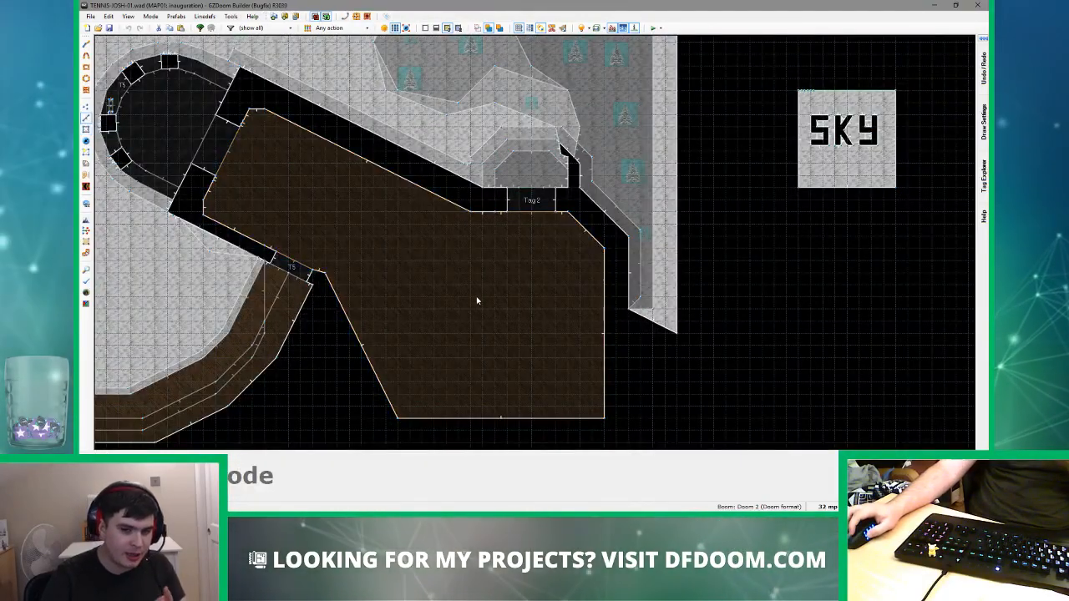
{"action": "scroll", "coordinate": [448, 292], "scroll_direction": "up", "scroll_amount": 3}
{"action": "scroll", "coordinate": [441, 291], "scroll_direction": "up", "scroll_amount": 6}
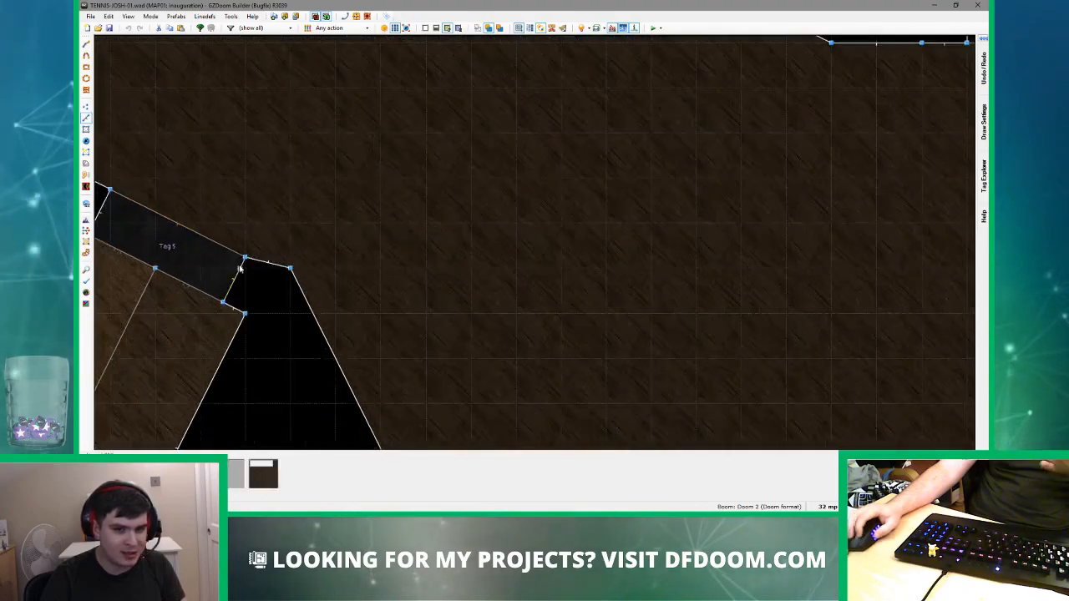
{"action": "key", "text": "d"}
{"action": "scroll", "coordinate": [183, 307], "scroll_direction": "down", "scroll_amount": 3}
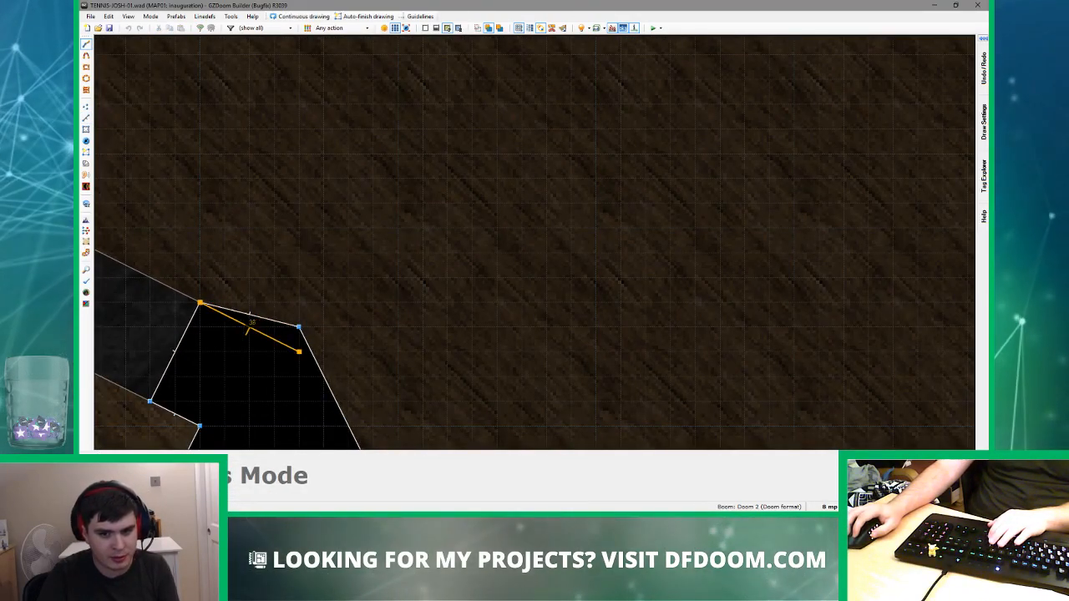
{"action": "left_click", "coordinate": [299, 351]}
{"action": "scroll", "coordinate": [298, 354], "scroll_direction": "down", "scroll_amount": 4}
{"action": "scroll", "coordinate": [313, 351], "scroll_direction": "up", "scroll_amount": 5}
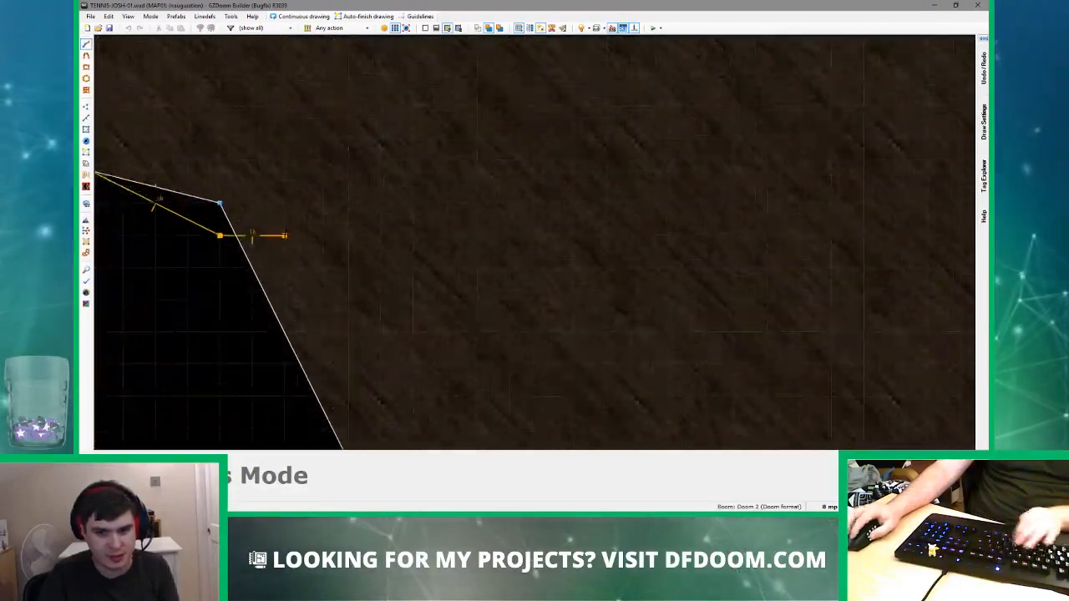
{"action": "left_click", "coordinate": [347, 299]}
{"action": "right_click", "coordinate": [347, 299]}
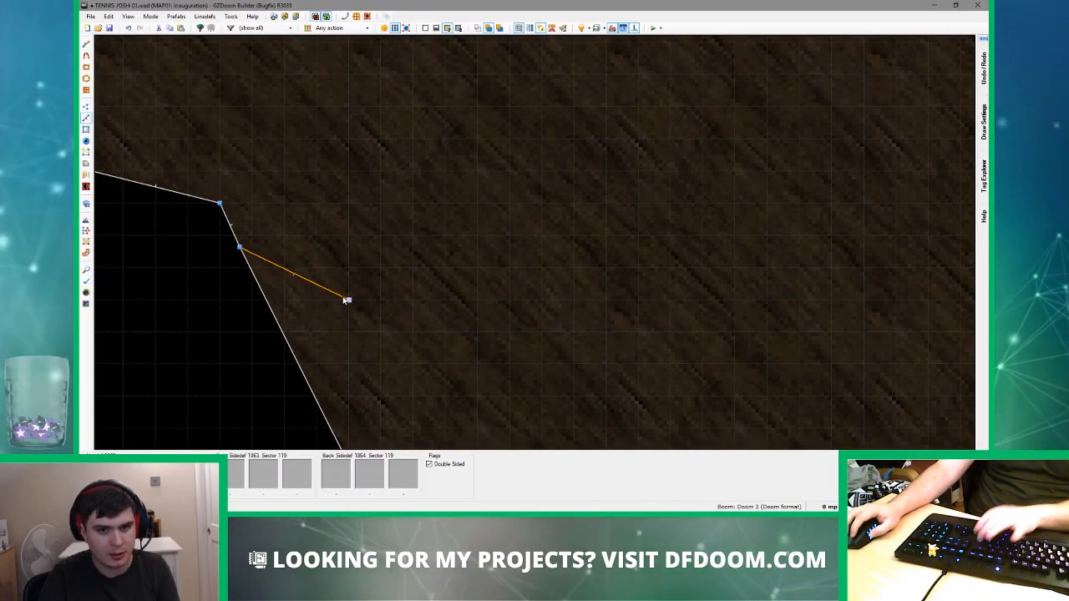
- Realign the wall corner beside the Tag 5 opening with the opening's slope and check the wall in the 3D view
{"action": "scroll", "coordinate": [295, 276], "scroll_direction": "down", "scroll_amount": 3}
{"action": "key", "text": "v"}
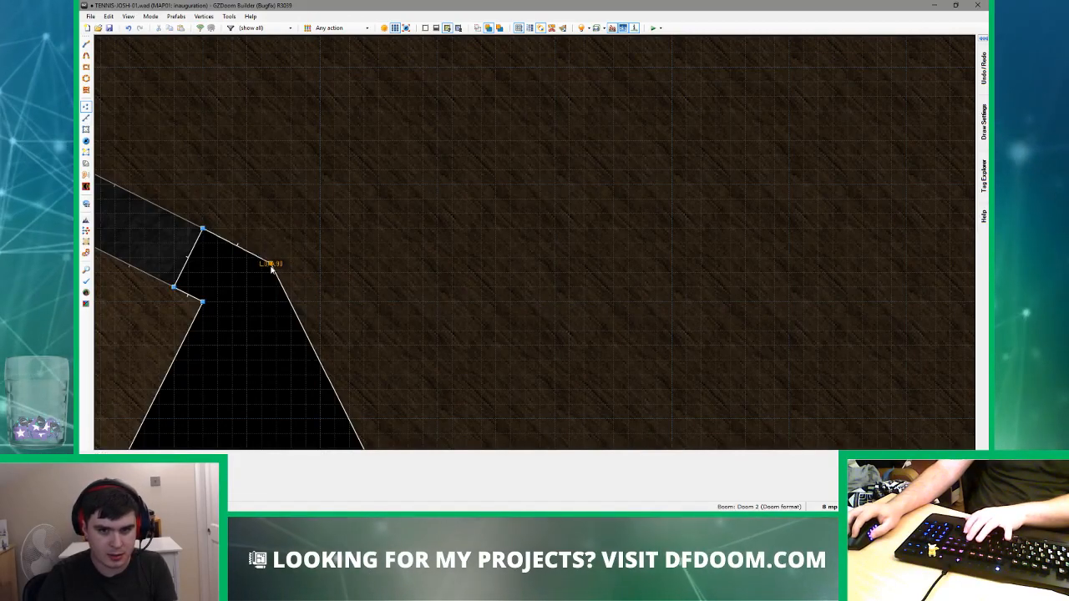
{"action": "key", "text": "Escape"}
{"action": "scroll", "coordinate": [381, 262], "scroll_direction": "down", "scroll_amount": 6}
{"action": "mouse_move", "coordinate": [429, 255]}
{"action": "middle_mouse_down"}
{"action": "mouse_move", "coordinate": [442, 226]}
{"action": "mouse_move", "coordinate": [367, 298]}
{"action": "mouse_move", "coordinate": [372, 314]}
{"action": "middle_mouse_up"}
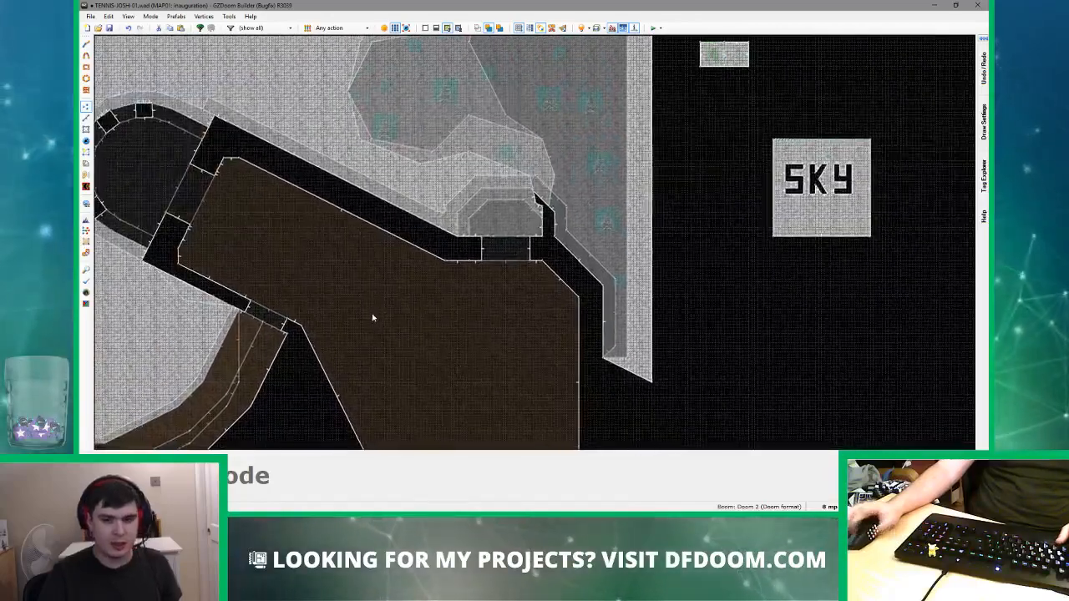
{"action": "key", "text": "w"}
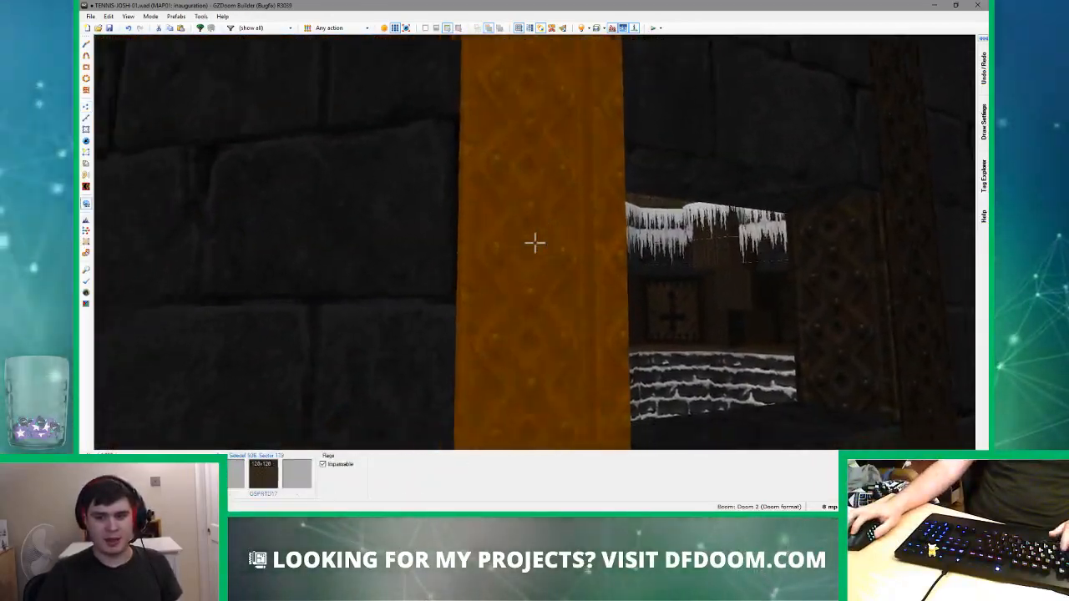
{"action": "key", "text": "w"}
- Split the short sloped wall beside the Tag 5 opening with a new vertex near its middle, using a 4 mp grid
{"action": "scroll", "coordinate": [536, 247], "scroll_direction": "up", "scroll_amount": 6}
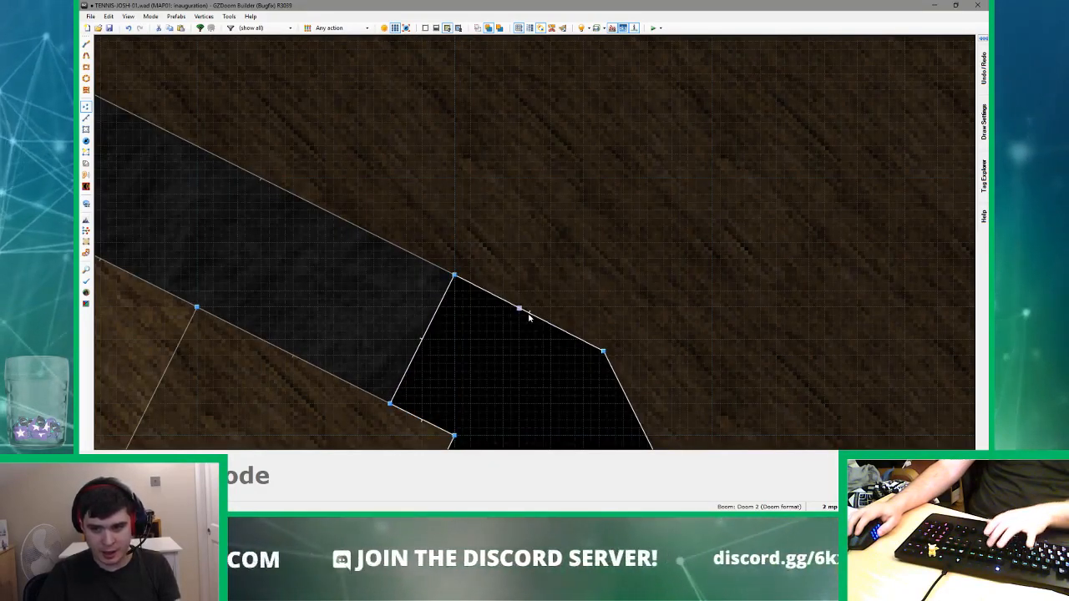
{"action": "key", "text": "bracketleft"}
{"action": "key", "text": "bracketleft"}
{"action": "key", "text": "bracketleft"}
{"action": "key", "text": "Insert"}
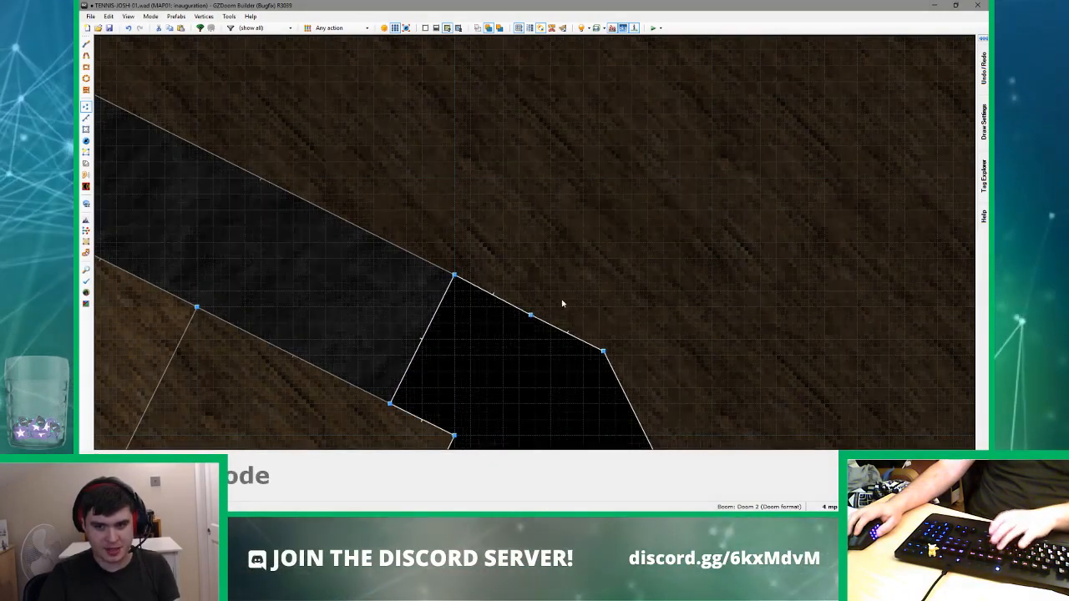
- In the 3D view, shift the texture of the metal trim wall beside the opening to a horizontal offset of 10
{"action": "key", "text": "w"}
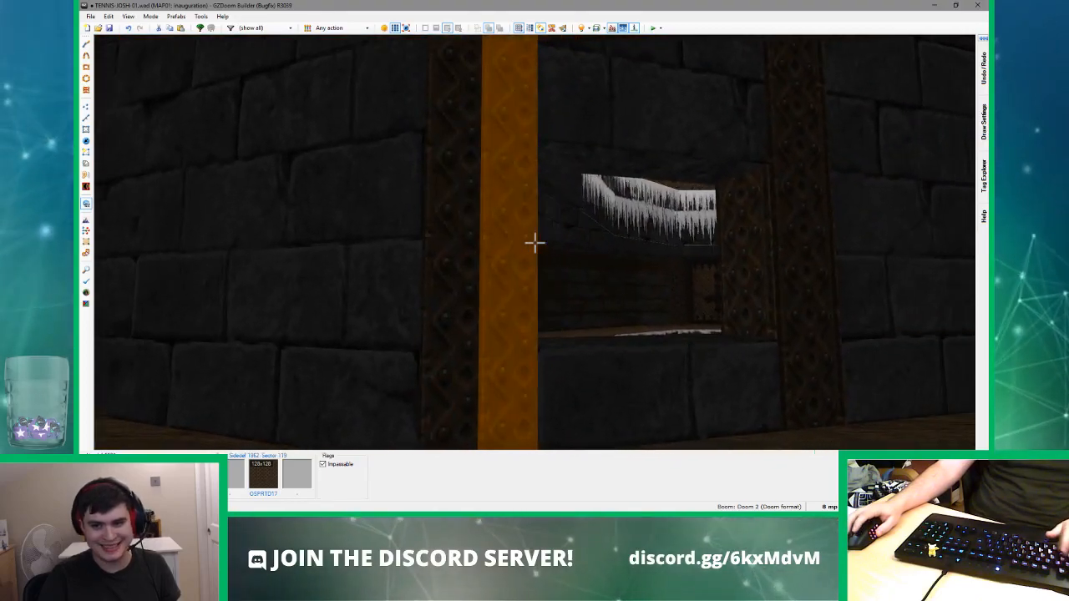
{"action": "left_click", "coordinate": [534, 243]}
{"action": "key", "text": "Left"}
{"action": "key", "text": "Left"}
{"action": "key", "text": "Left"}
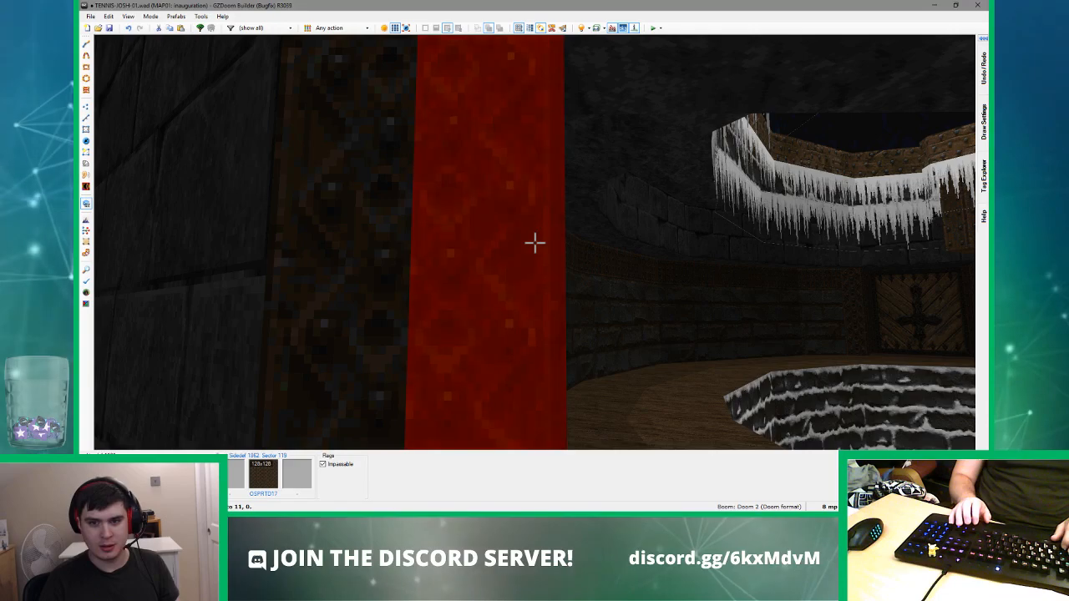
{"action": "left_click", "coordinate": [535, 243]}
- Fly around the room in the 3D view to compare the trim on both sides of its openings
{"action": "key", "text": "d"}
{"action": "key", "text": "e"}
{"action": "key", "text": "e"}
{"action": "key", "text": "d"}
{"action": "key", "text": "d"}
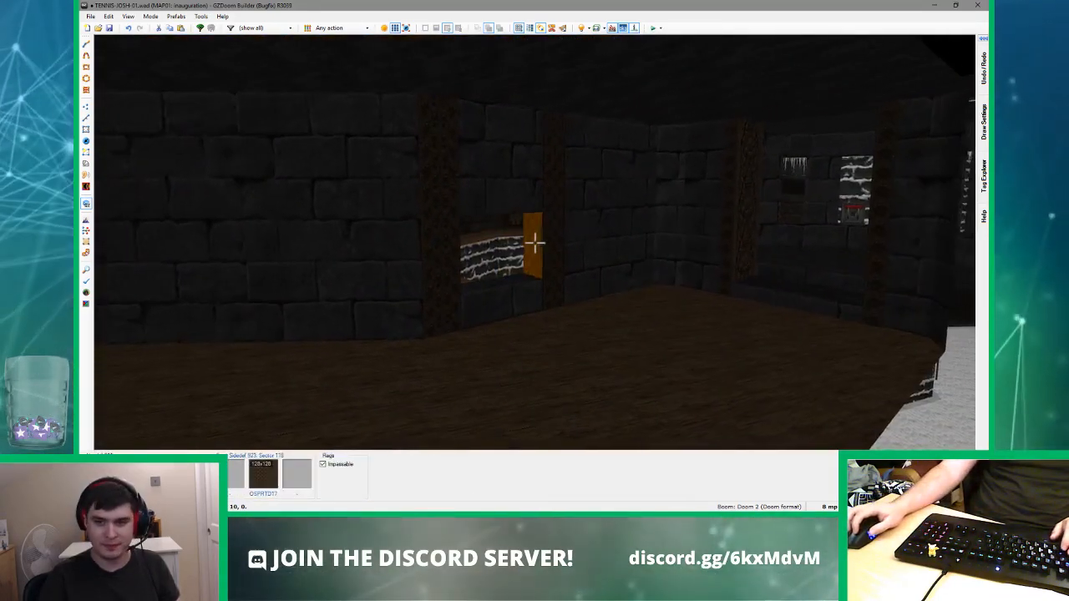
{"action": "key", "text": "e"}
{"action": "key", "text": "e"}
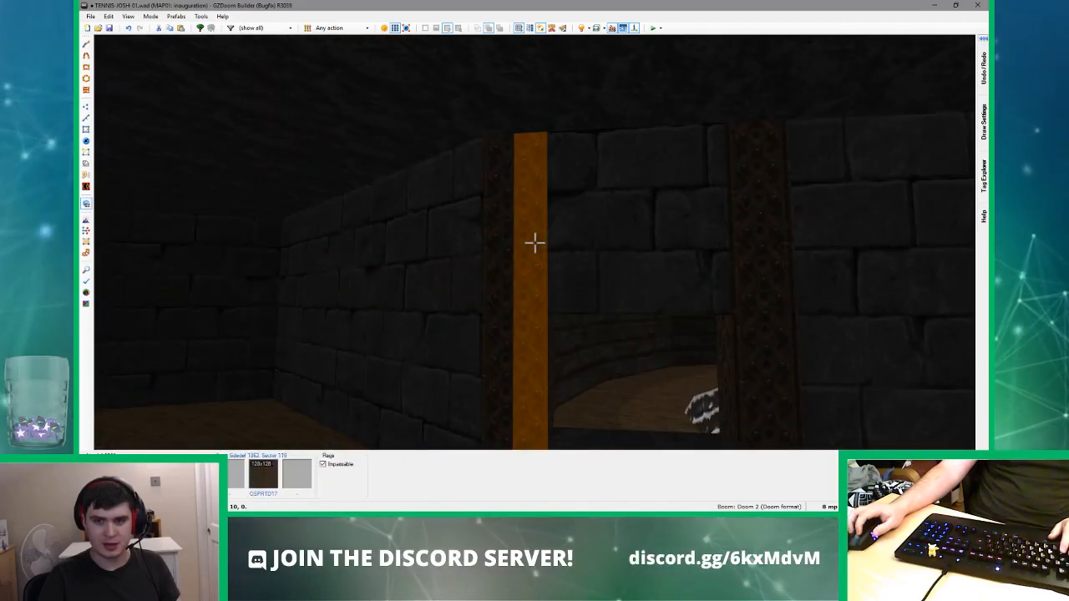
- Nudge the new vertex along the wall's slope toward the outer corner and check the resized trim in the 3D view
{"action": "key", "text": "q"}
{"action": "scroll", "coordinate": [549, 234], "scroll_direction": "up", "scroll_amount": 10}
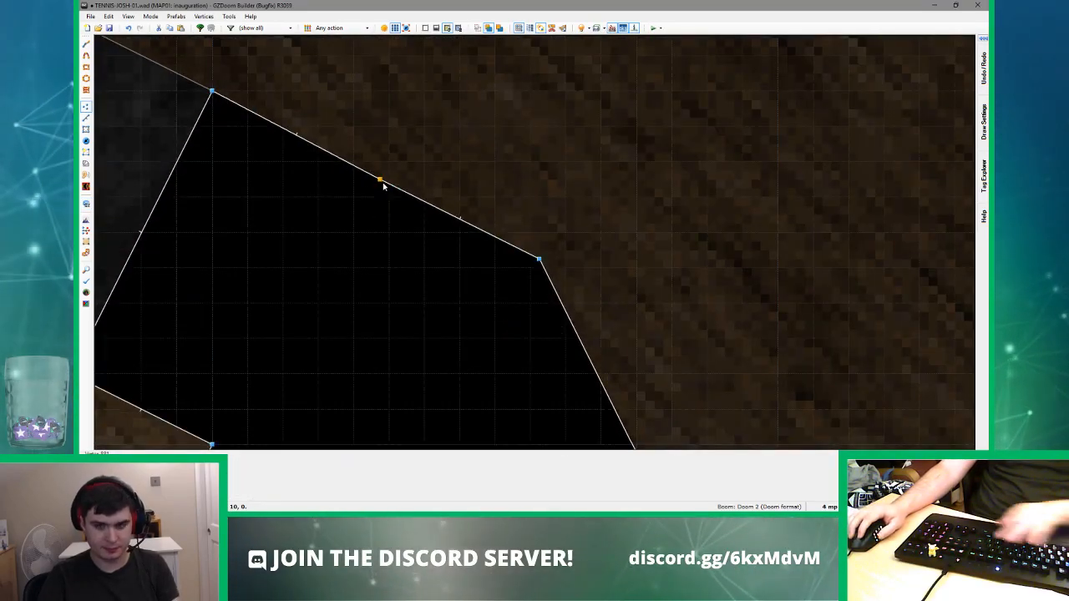
{"action": "left_click_drag", "start_coordinate": [431, 204], "coordinate": [456, 225]}
{"action": "scroll", "coordinate": [465, 228], "scroll_direction": "up", "scroll_amount": 3}
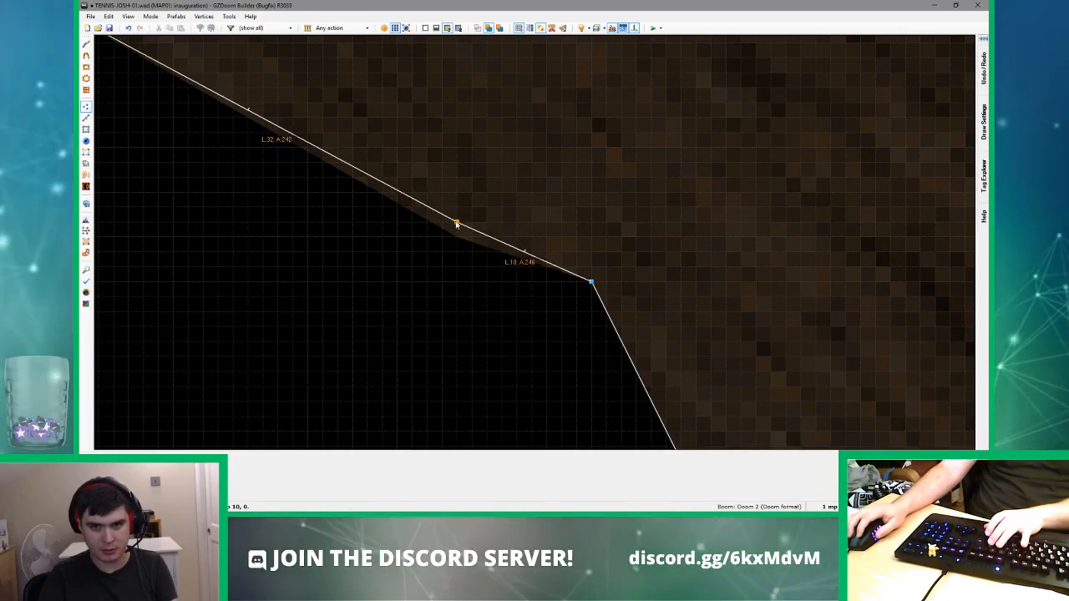
{"action": "left_click_drag", "start_coordinate": [456, 222], "coordinate": [472, 226]}
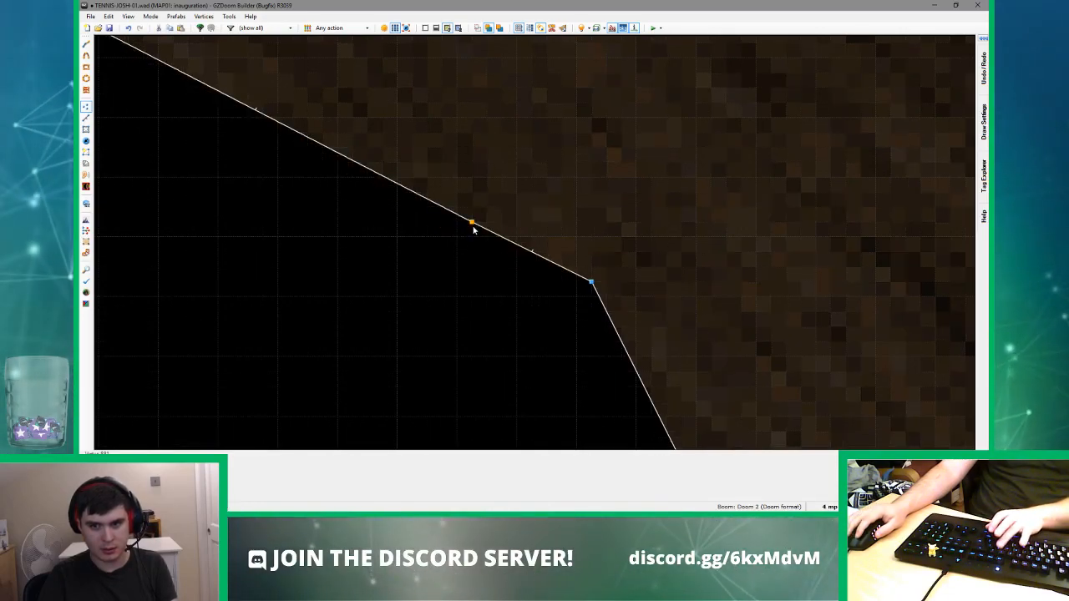
{"action": "scroll", "coordinate": [474, 228], "scroll_direction": "down", "scroll_amount": 4}
{"action": "key", "text": "q"}
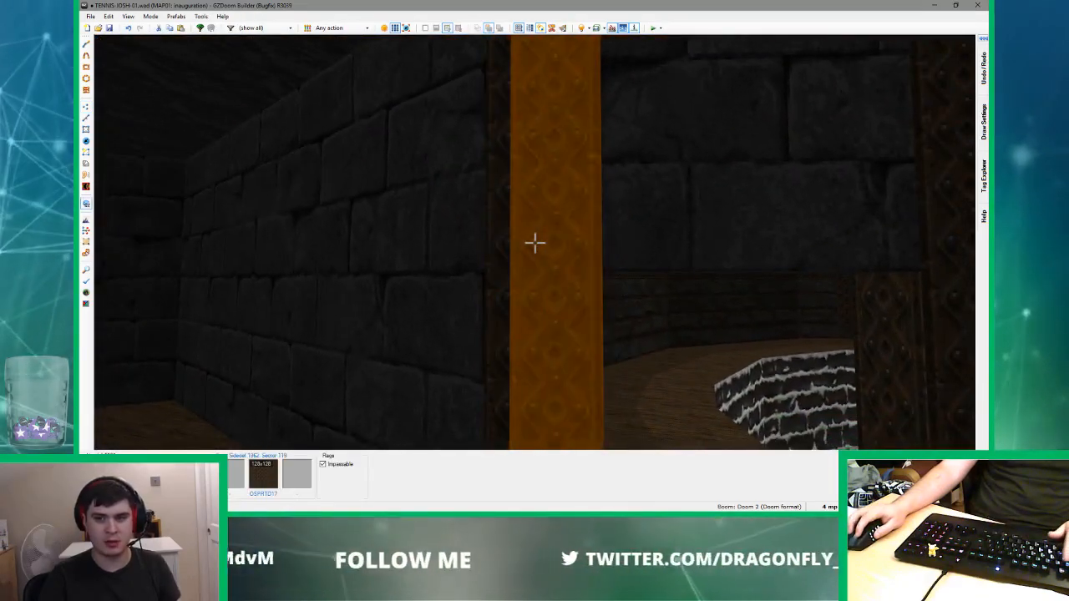
{"action": "key", "text": "d"}
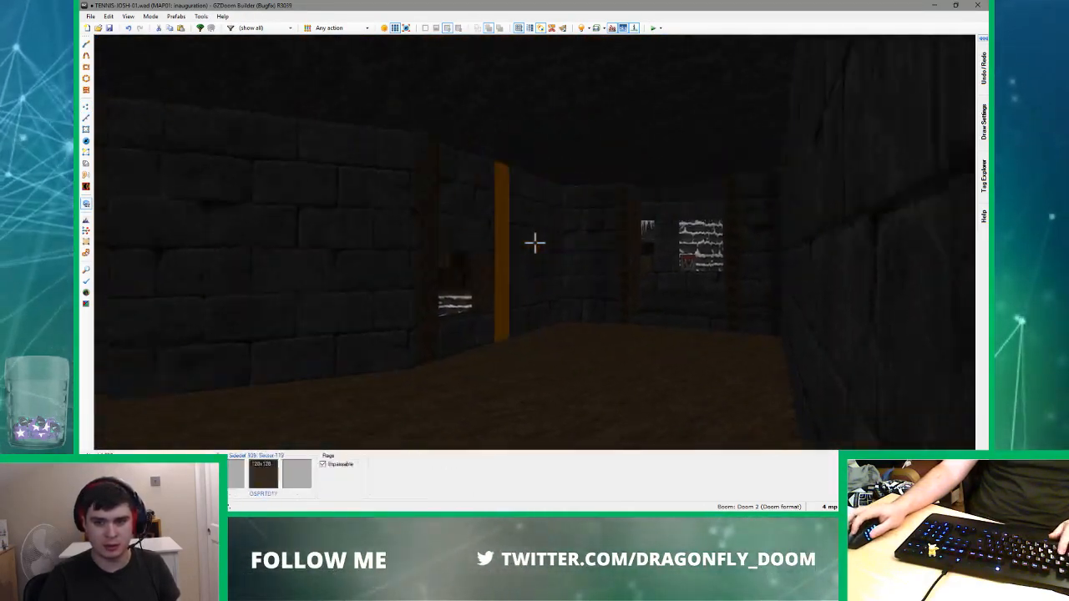
{"action": "key", "text": "w"}
{"action": "key", "text": "q"}
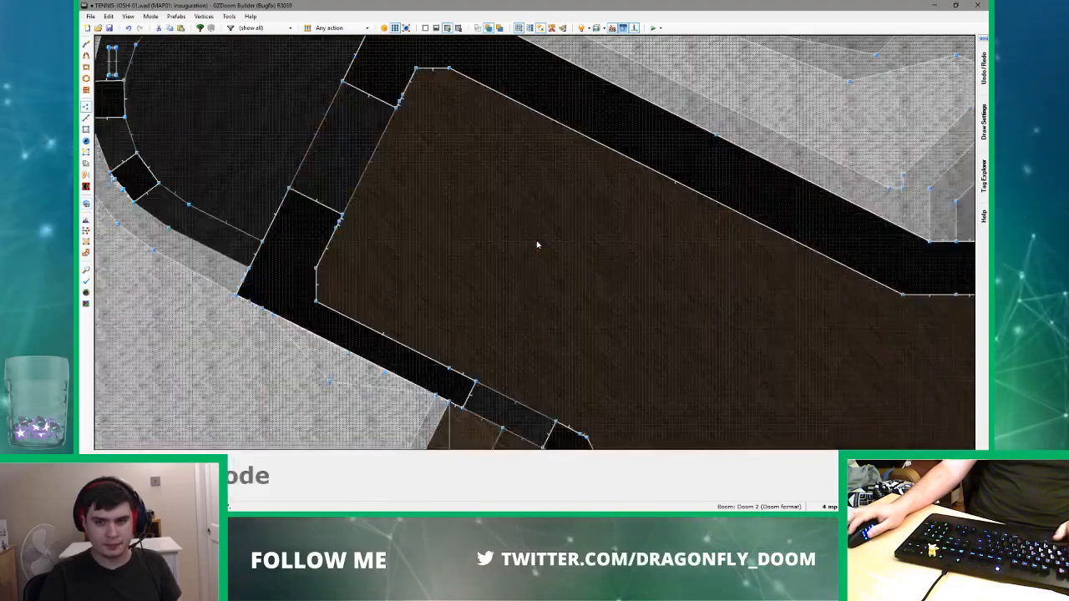
- Draw a triangular sector outward from the room's lower chamfered corner, with its lower side continuing the slope of the lower wall
{"action": "scroll", "coordinate": [300, 327], "scroll_direction": "up", "scroll_amount": 3}
{"action": "scroll", "coordinate": [309, 343], "scroll_direction": "up", "scroll_amount": 6}
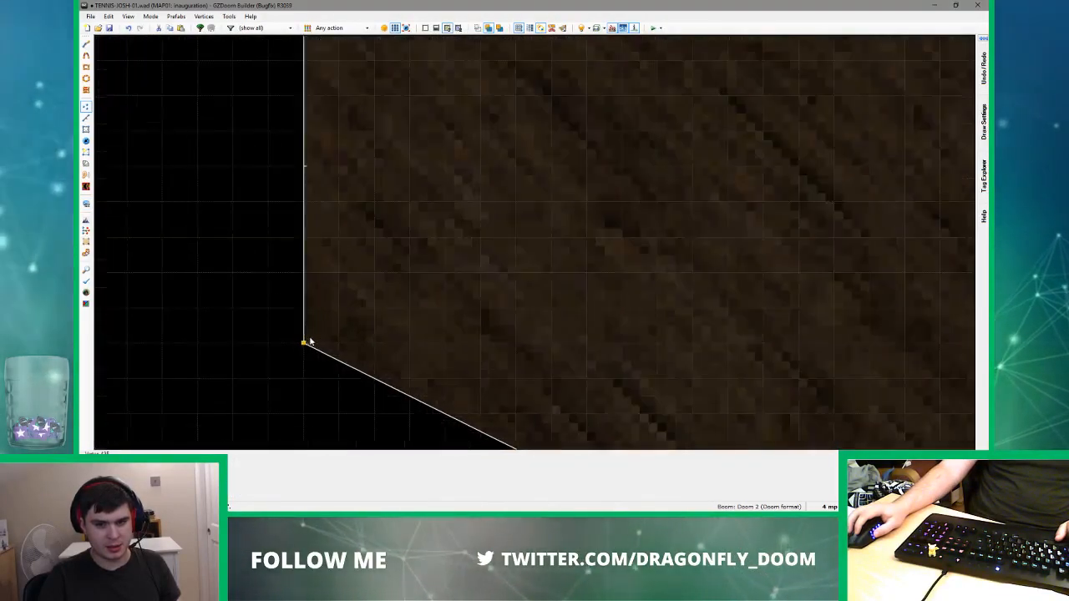
{"action": "key", "text": "ctrl+d"}
{"action": "left_click", "coordinate": [317, 348]}
{"action": "scroll", "coordinate": [313, 344], "scroll_direction": "down", "scroll_amount": 5}
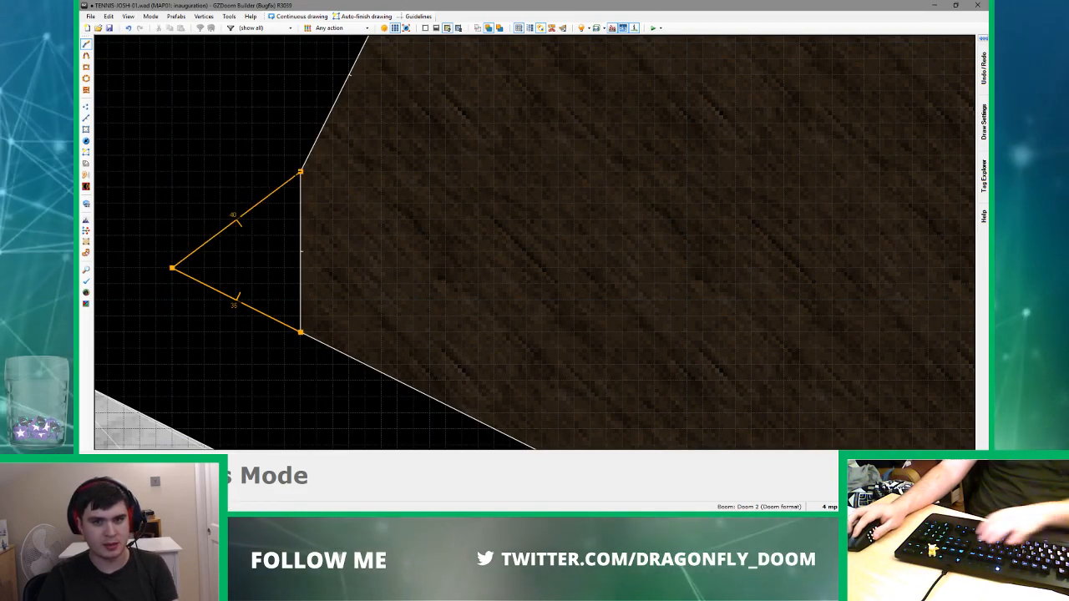
{"action": "left_click", "coordinate": [301, 172]}
- Divide the new triangle along the slope of the opening's wall and delete the outer sliver sector
{"action": "scroll", "coordinate": [302, 170], "scroll_direction": "up", "scroll_amount": 5}
{"action": "scroll", "coordinate": [341, 169], "scroll_direction": "down", "scroll_amount": 2}
{"action": "key", "text": "ctrl+d"}
{"action": "left_click", "coordinate": [331, 175]}
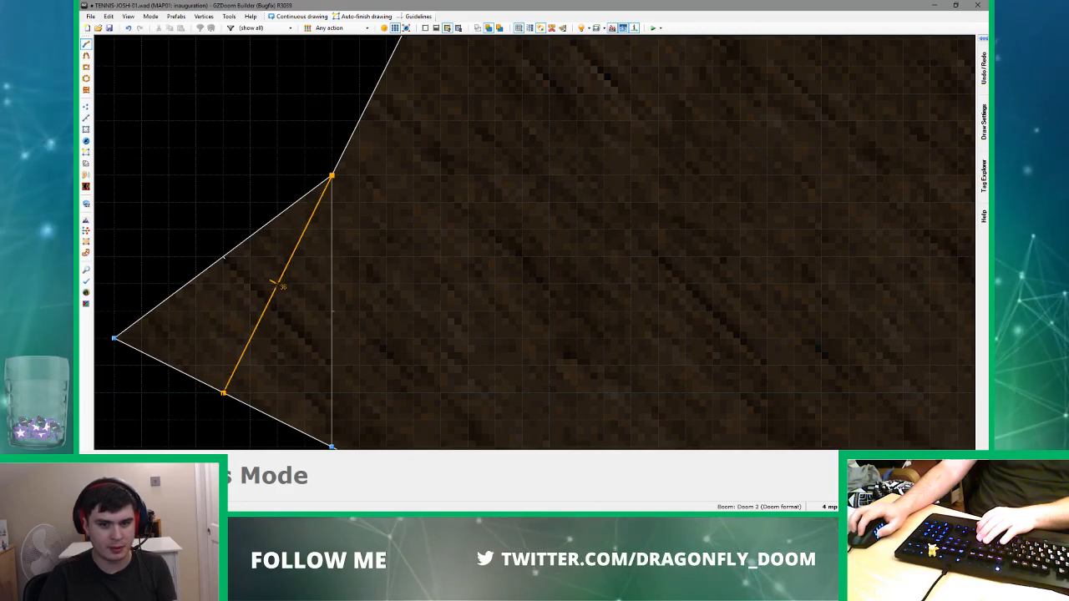
{"action": "left_click", "coordinate": [223, 393]}
{"action": "scroll", "coordinate": [223, 384], "scroll_direction": "down", "scroll_amount": 6}
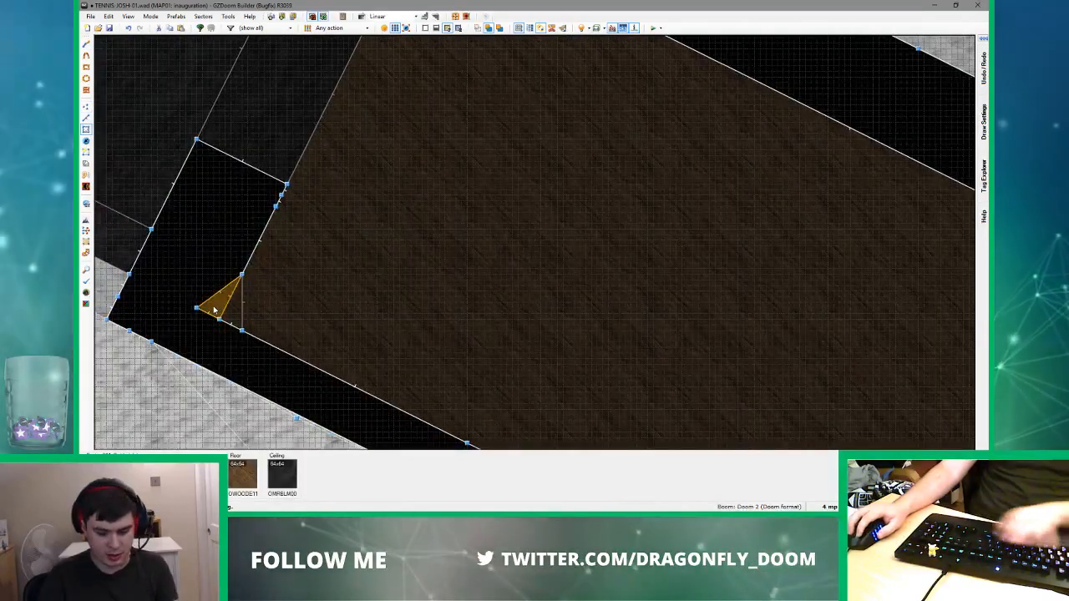
{"action": "key", "text": "Delete"}
- Move the upper corner's vertex to where both sloped walls meet, and merge the leftover vertex at the lower corner into its sharp corner point
{"action": "middle_click_drag", "start_coordinate": [437, 41], "coordinate": [371, 236]}
{"action": "scroll", "coordinate": [391, 103], "scroll_direction": "up", "scroll_amount": 4}
{"action": "key", "text": "v"}
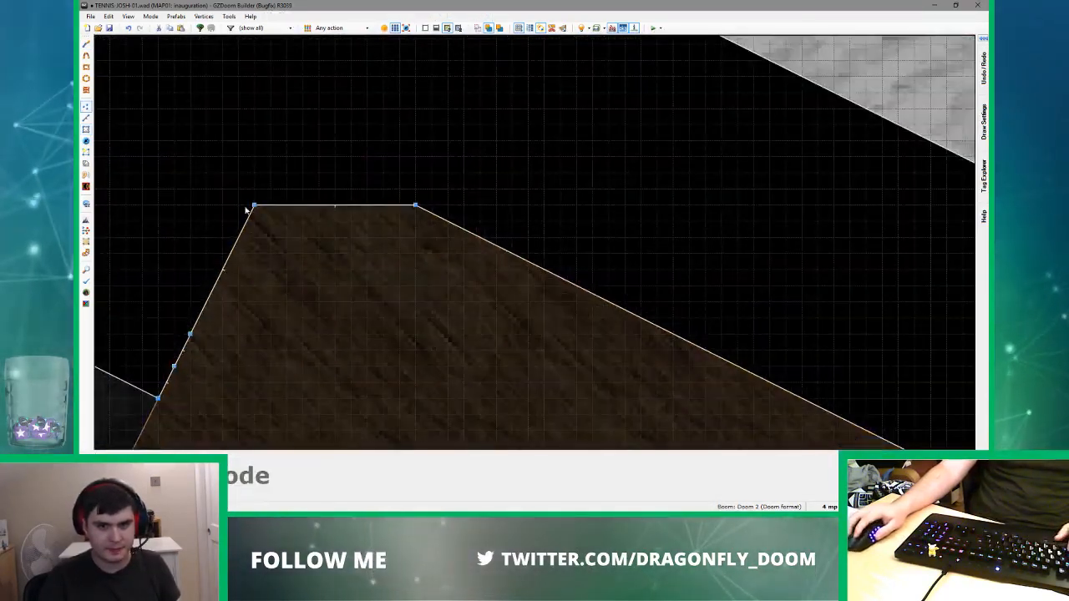
{"action": "left_click_drag", "start_coordinate": [270, 175], "coordinate": [286, 142]}
{"action": "scroll", "coordinate": [447, 198], "scroll_direction": "down", "scroll_amount": 4}
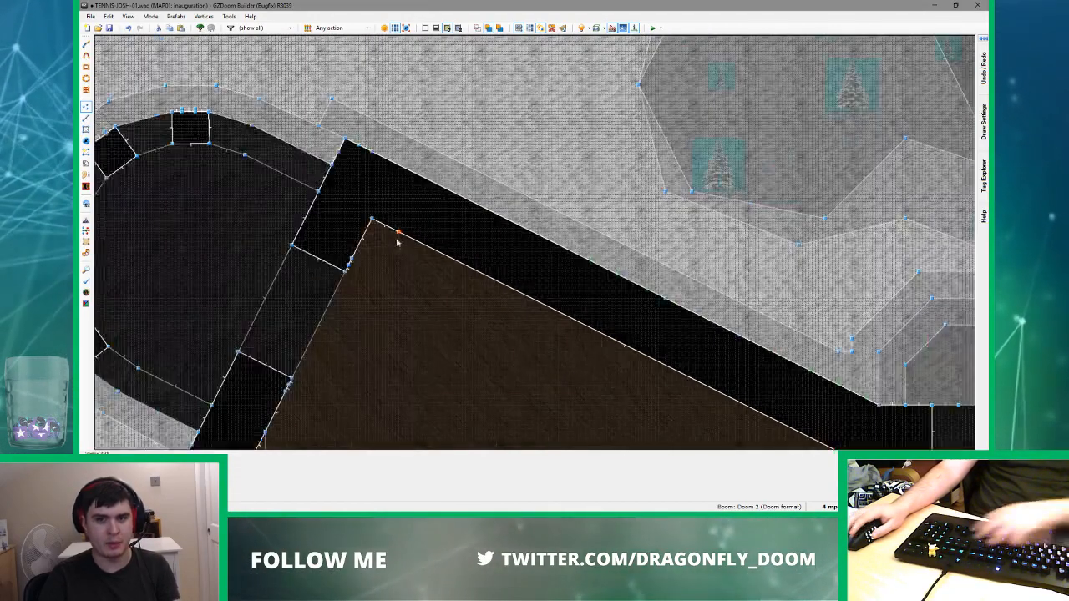
{"action": "scroll", "coordinate": [327, 155], "scroll_direction": "up", "scroll_amount": 4}
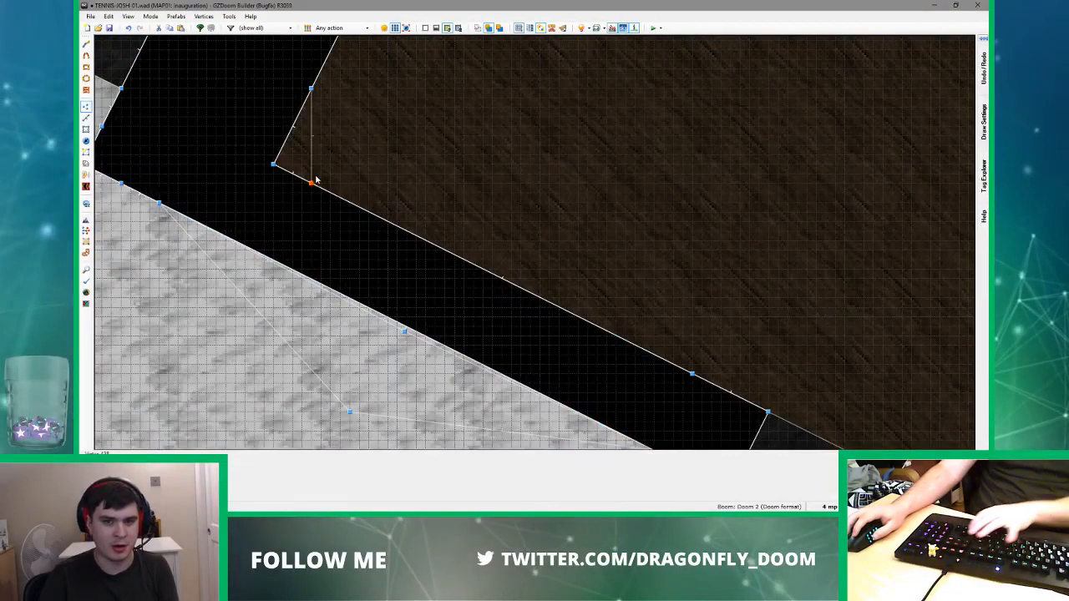
{"action": "right_click_drag", "start_coordinate": [307, 87], "coordinate": [273, 162]}
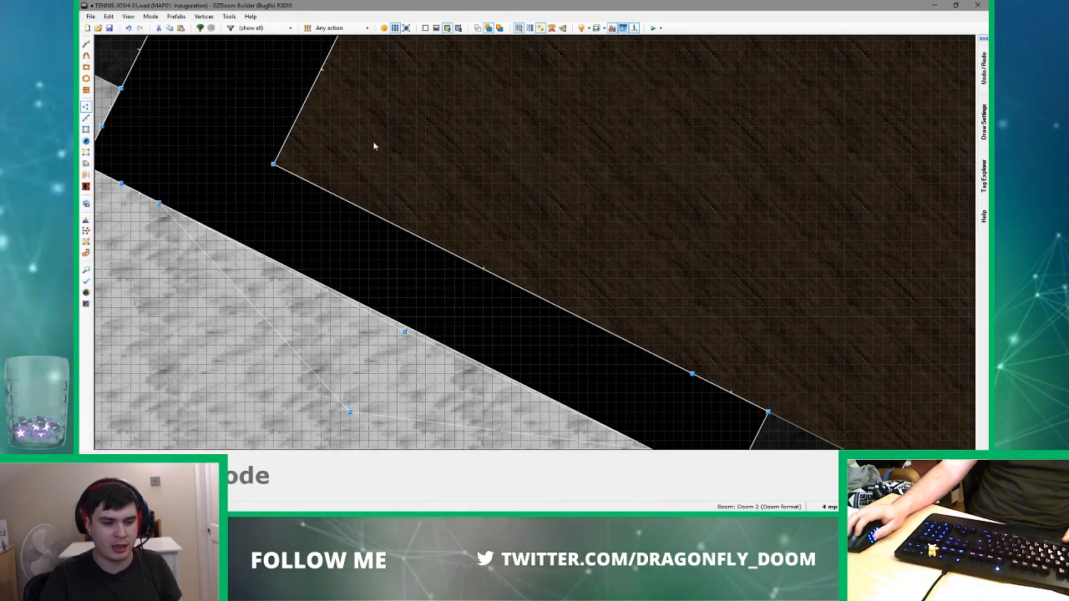
- Fly through the room in the 3D view to check the sharpened corners and the trim beside the openings
{"action": "key", "text": "w"}
{"action": "key", "text": "d"}
{"action": "key", "text": "d"}
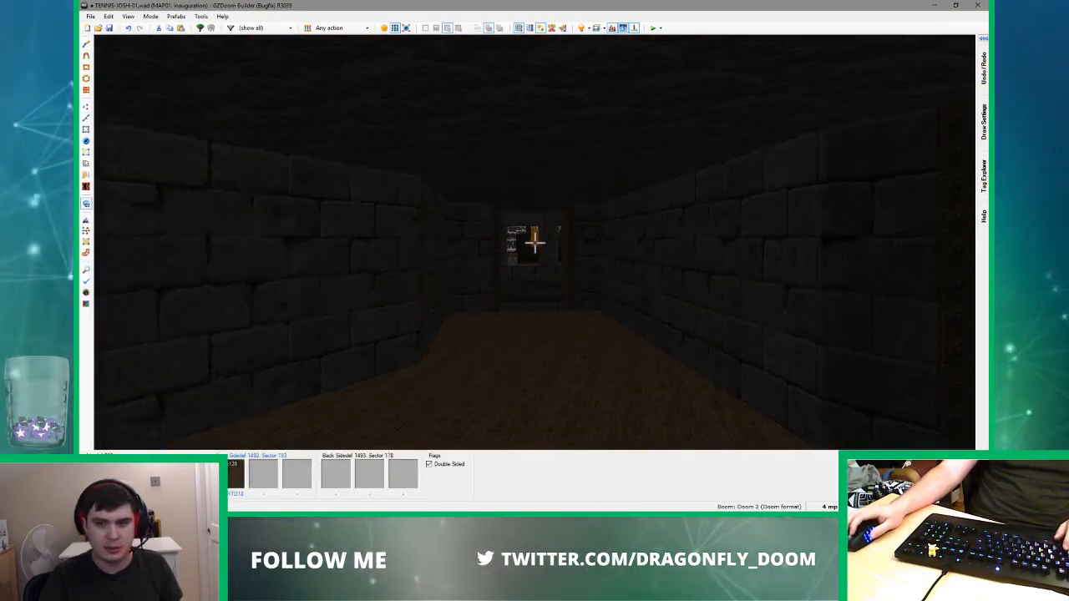
{"action": "key", "text": "d"}
{"action": "key", "text": "e"}
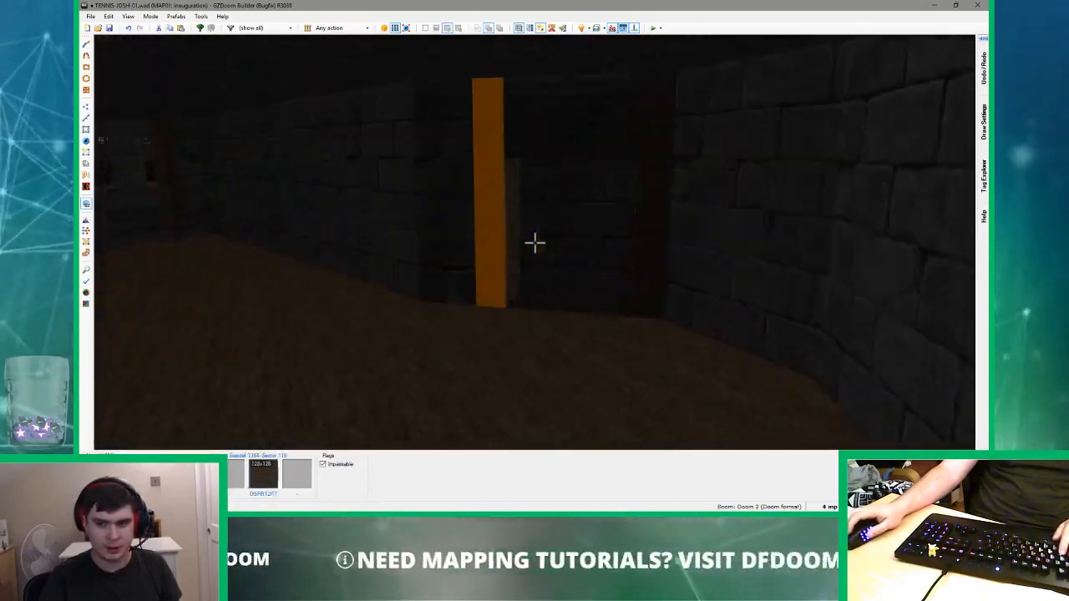
{"action": "key", "text": "d"}
{"action": "key", "text": "w"}
- Examine the long sloped wall towards the Tag 2 opening in the 2D map and from both outside and inside in 3D
{"action": "scroll", "coordinate": [537, 246], "scroll_direction": "down", "scroll_amount": 7}
{"action": "scroll", "coordinate": [492, 233], "scroll_direction": "up", "scroll_amount": 4}
{"action": "key", "text": "s"}
{"action": "scroll", "coordinate": [297, 187], "scroll_direction": "down", "scroll_amount": 2}
{"action": "scroll", "coordinate": [447, 217], "scroll_direction": "up", "scroll_amount": 1}
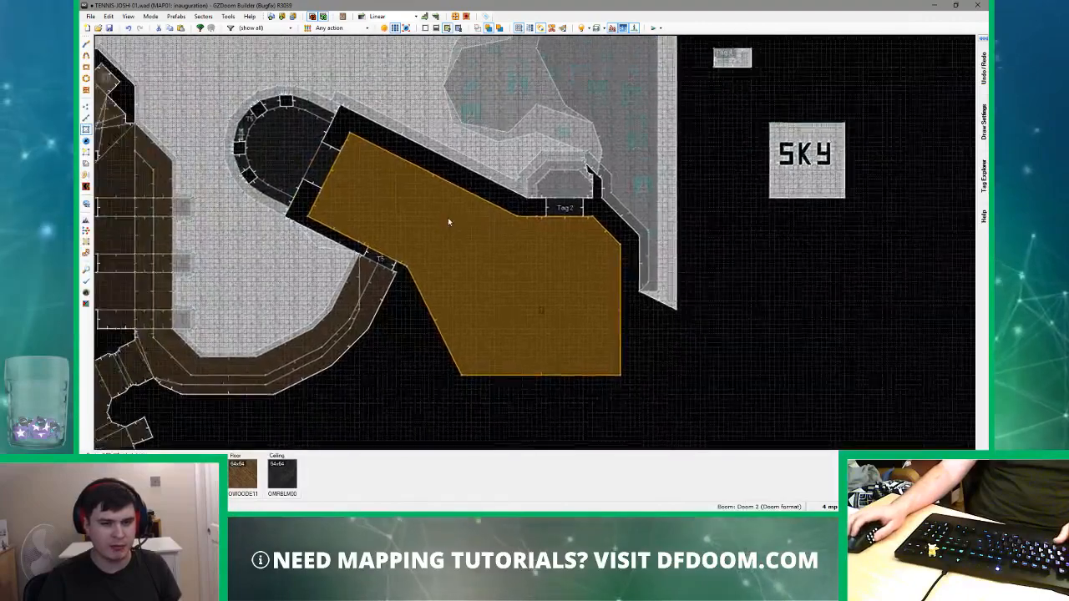
{"action": "key", "text": "l"}
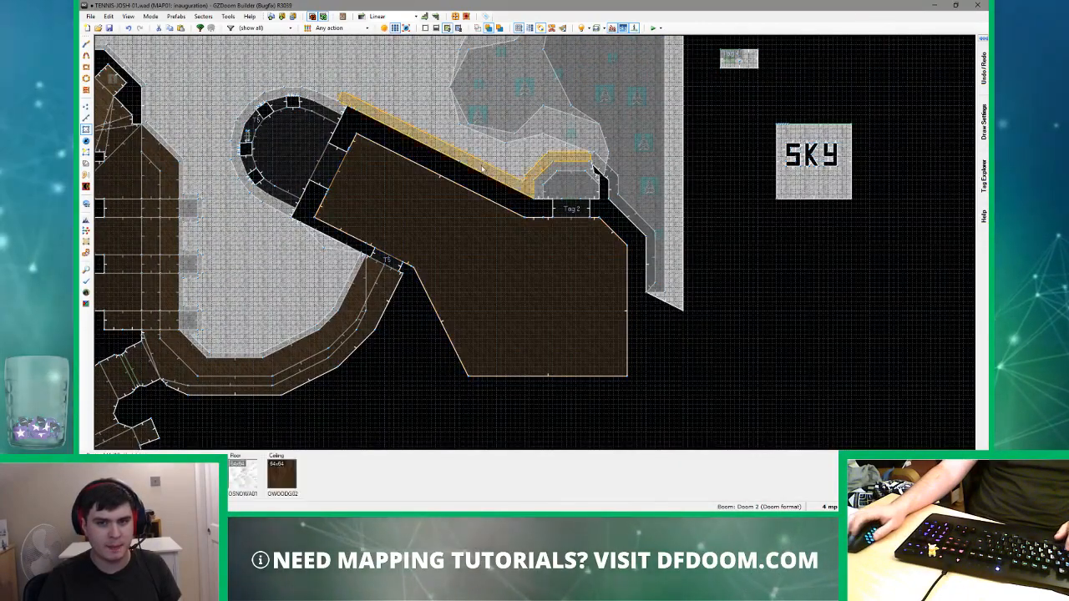
{"action": "scroll", "coordinate": [394, 146], "scroll_direction": "up", "scroll_amount": 5}
{"action": "middle_click_drag", "start_coordinate": [391, 147], "coordinate": [332, 209]}
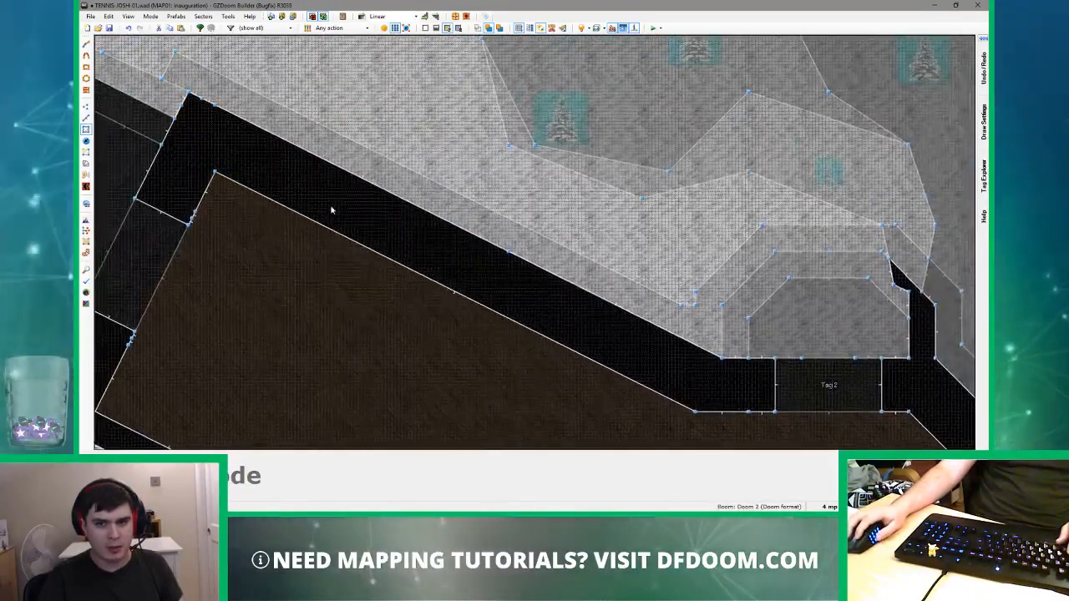
{"action": "key", "text": "q"}
{"action": "key", "text": "d"}
{"action": "key", "text": "e"}
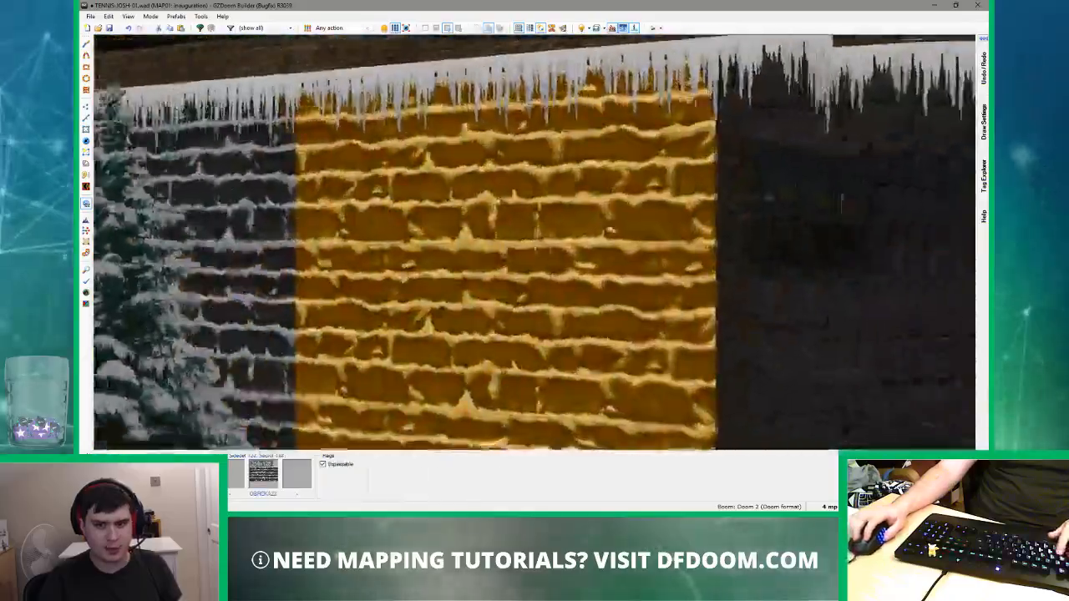
{"action": "key", "text": "d"}
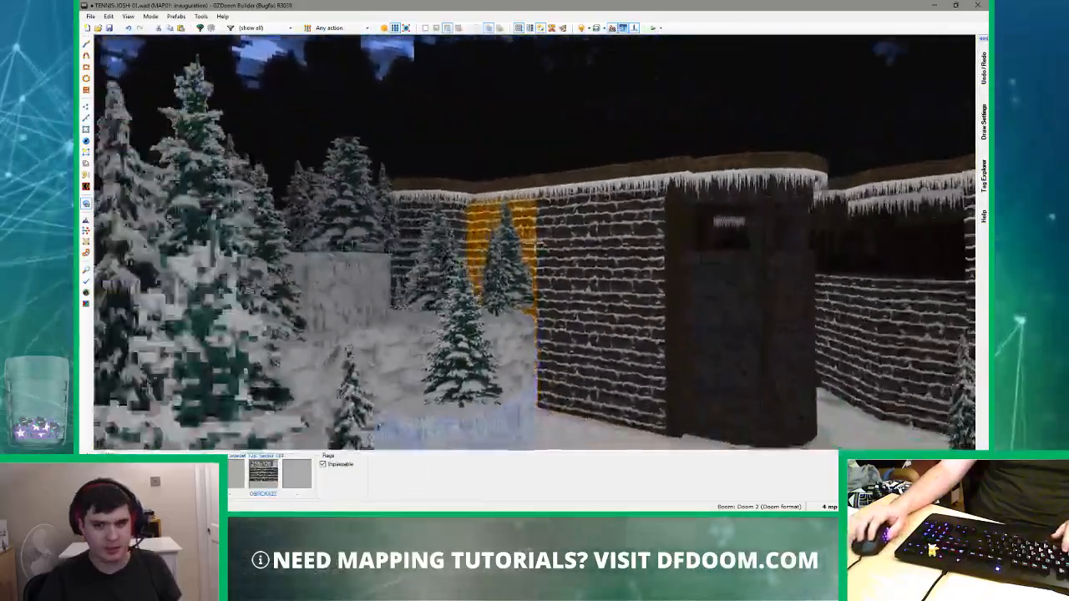
{"action": "key", "text": "e"}
{"action": "key", "text": "e"}
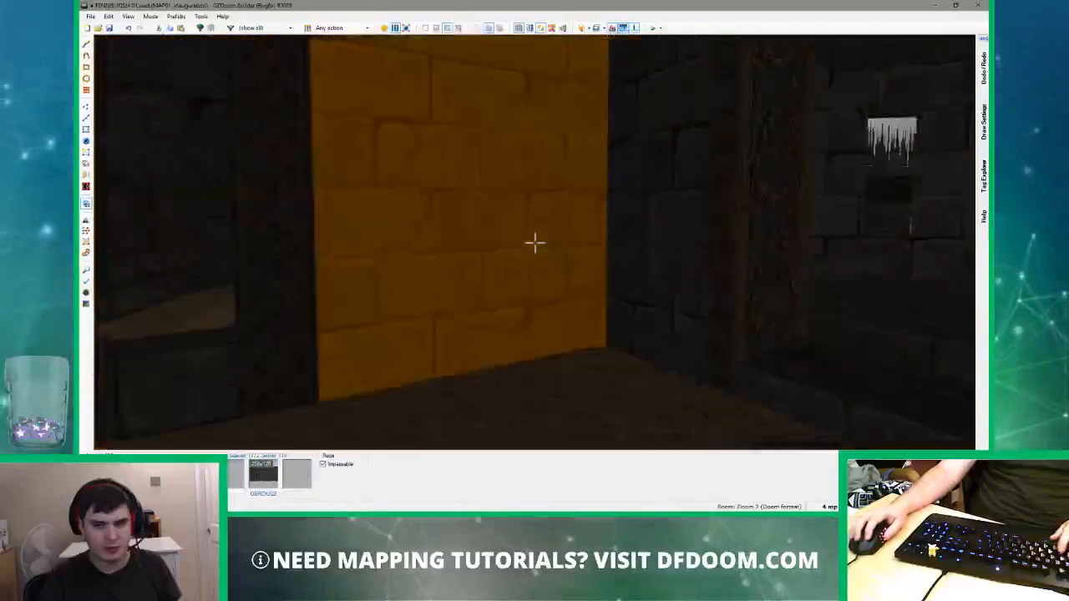
{"action": "key", "text": "q"}
- Split the long sloped inner wall with a row of evenly spaced vertices, using a 16 mp grid
{"action": "scroll", "coordinate": [424, 330], "scroll_direction": "up", "scroll_amount": 6}
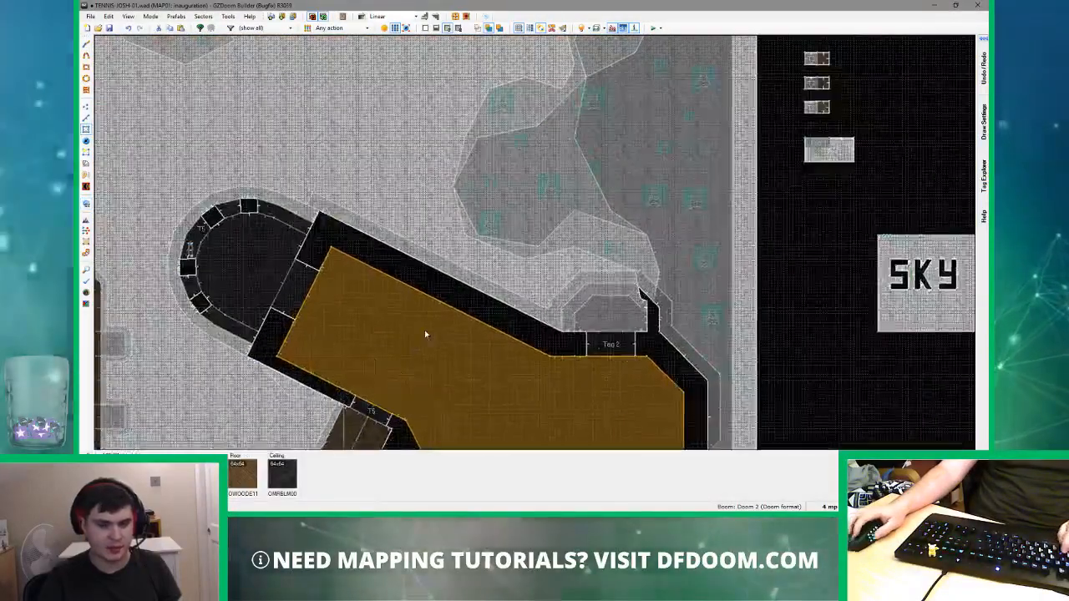
{"action": "key", "text": "l"}
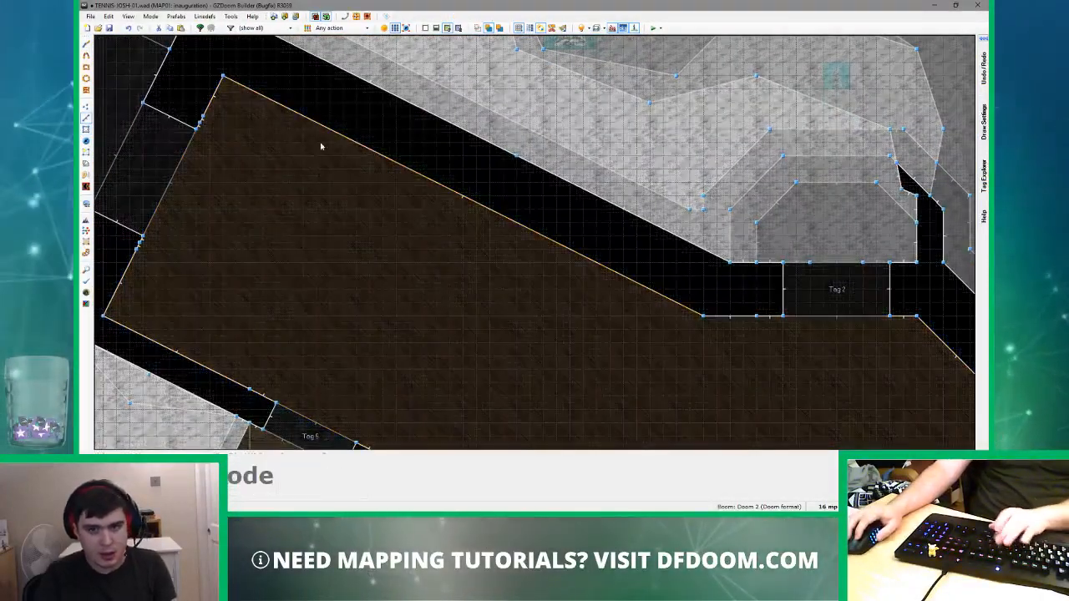
{"action": "scroll", "coordinate": [305, 125], "scroll_direction": "up", "scroll_amount": 4}
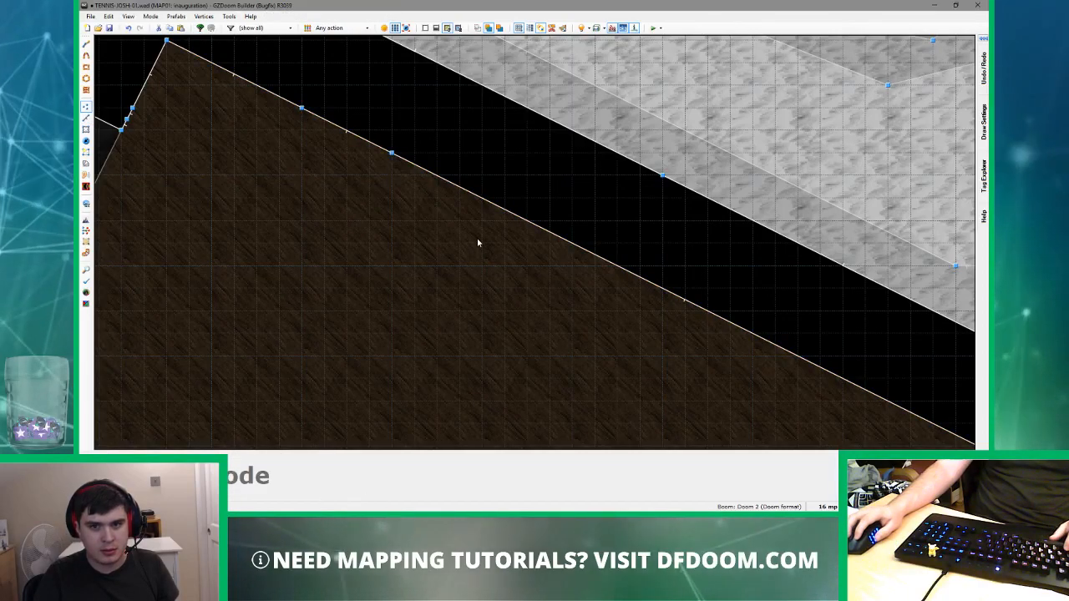
{"action": "scroll", "coordinate": [478, 242], "scroll_direction": "down", "scroll_amount": 2}
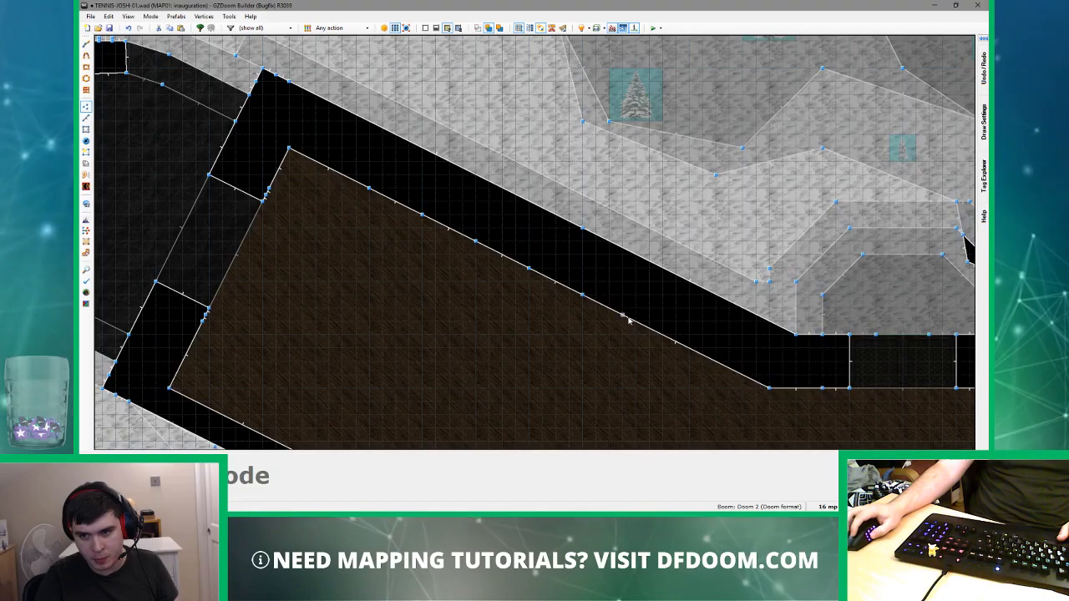
- Extend alternate segments of the long sloped wall out to the snowy exterior's edge, forming three window openings separated by pillars
{"action": "right_click_drag", "start_coordinate": [629, 263], "coordinate": [648, 260]}
{"action": "key", "text": "ctrl+z"}
{"action": "right_click_drag", "start_coordinate": [616, 318], "coordinate": [635, 262]}
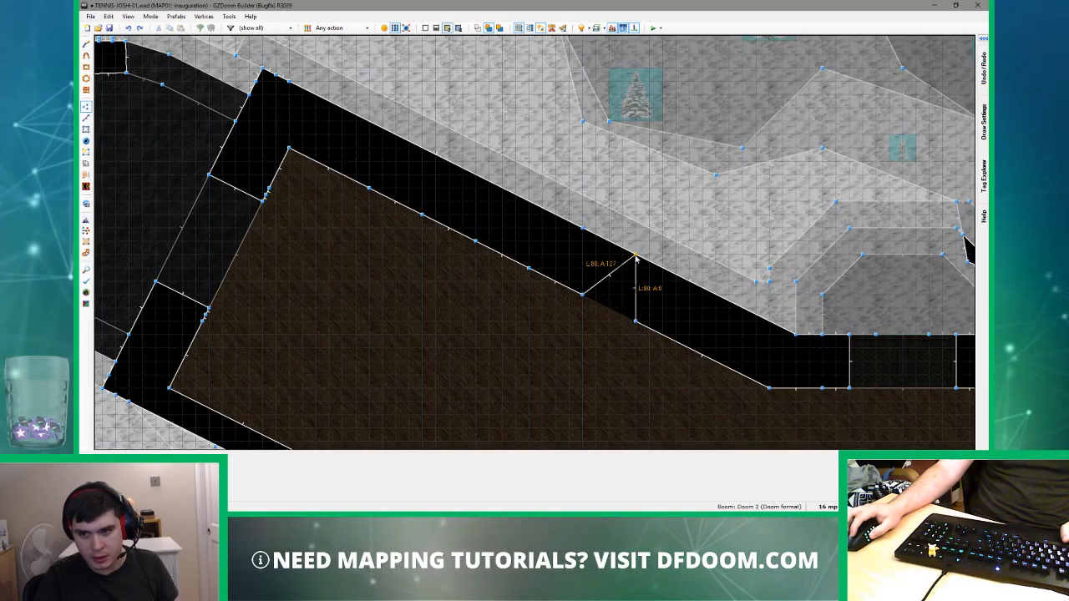
{"action": "right_click_drag", "start_coordinate": [583, 230], "coordinate": [582, 228]}
{"action": "right_click_drag", "start_coordinate": [505, 257], "coordinate": [475, 175]}
{"action": "right_click_drag", "start_coordinate": [403, 195], "coordinate": [370, 126]}
- Fly around the room in the 3D view to examine the three new window openings and their pillars from inside
{"action": "key", "text": "w"}
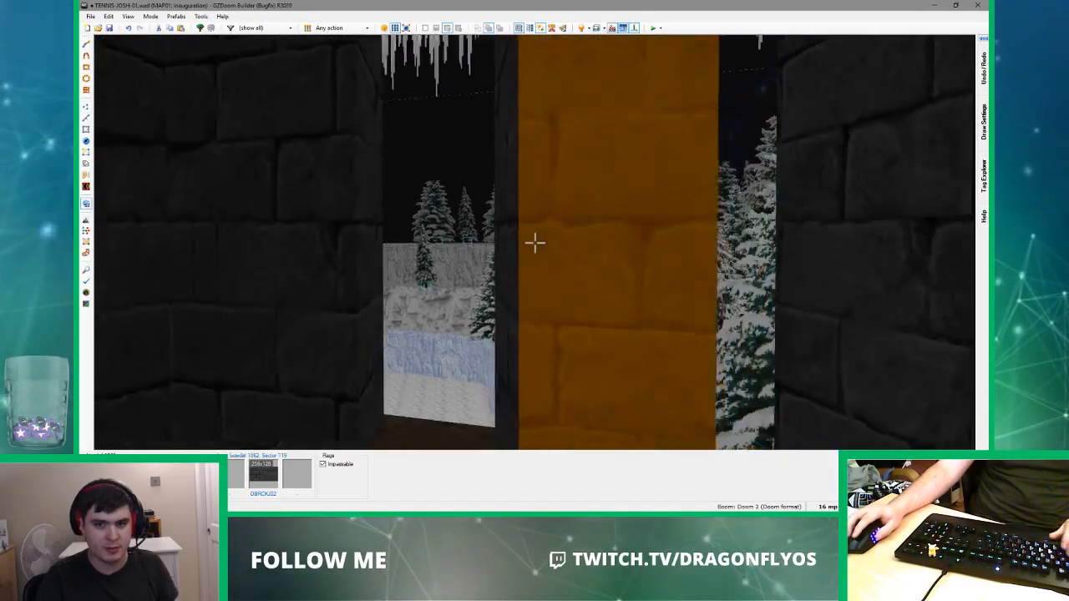
{"action": "key", "text": "d"}
{"action": "key", "text": "d"}
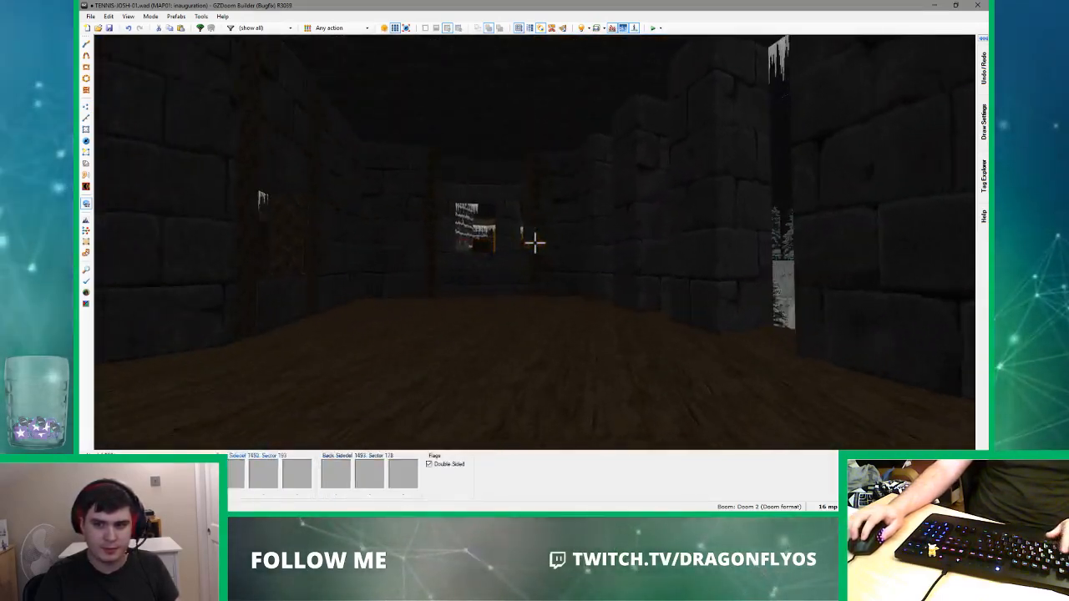
{"action": "key", "text": "d"}
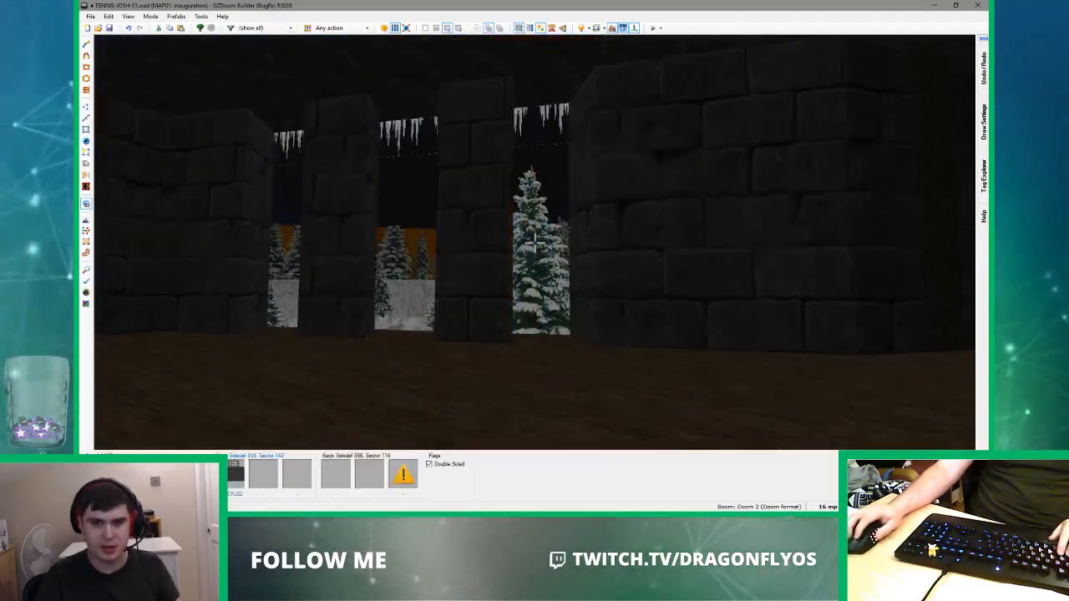
{"action": "key", "text": "w"}
{"action": "key", "text": "d"}
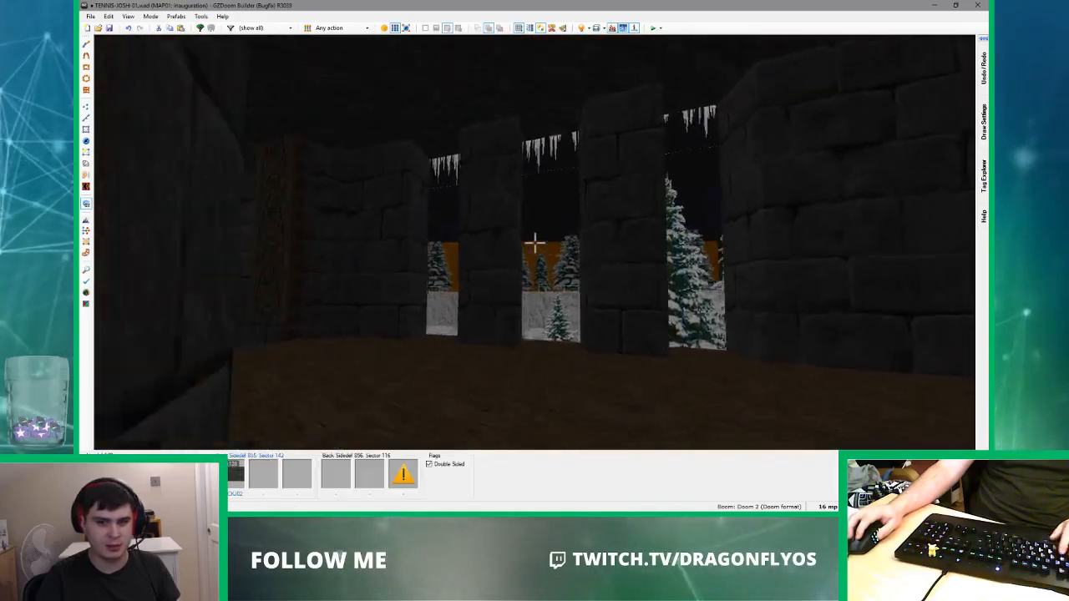
{"action": "key", "text": "e"}
{"action": "key", "text": "d"}
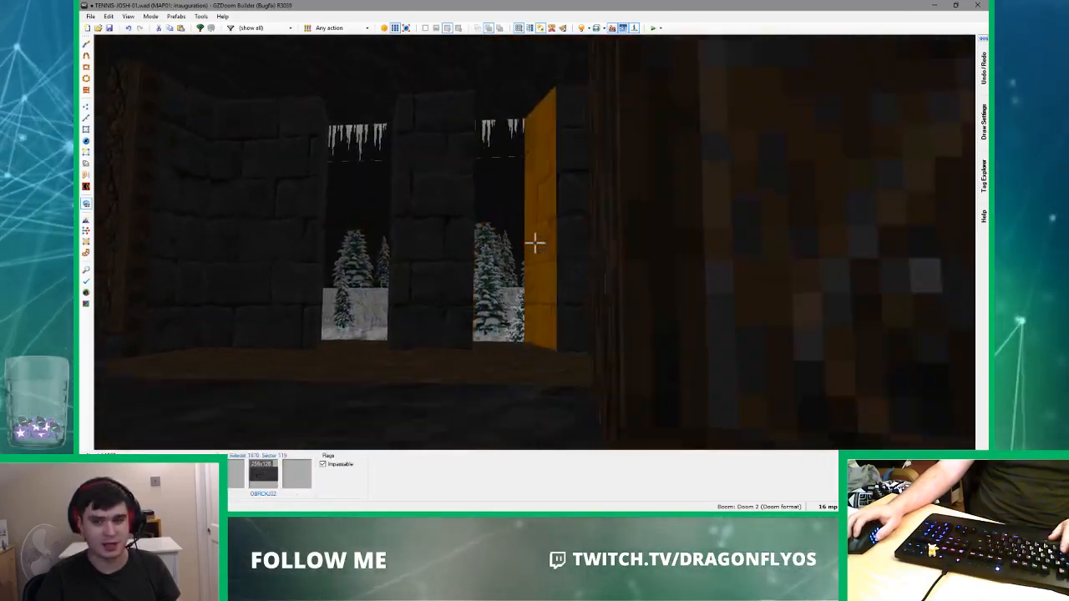
{"action": "key", "text": "e"}
{"action": "key", "text": "e"}
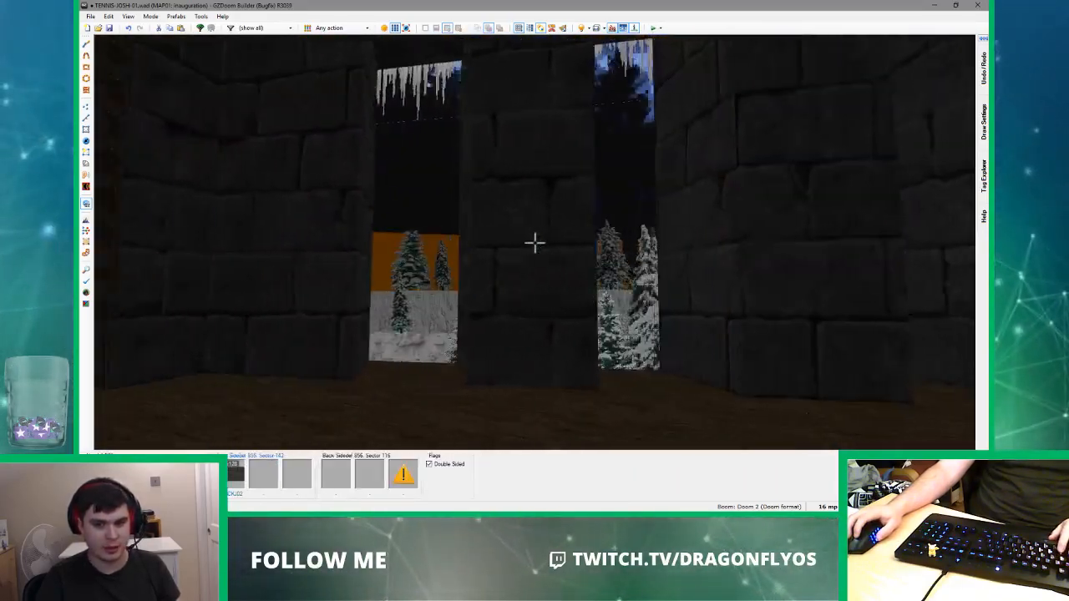
{"action": "key", "text": "e"}
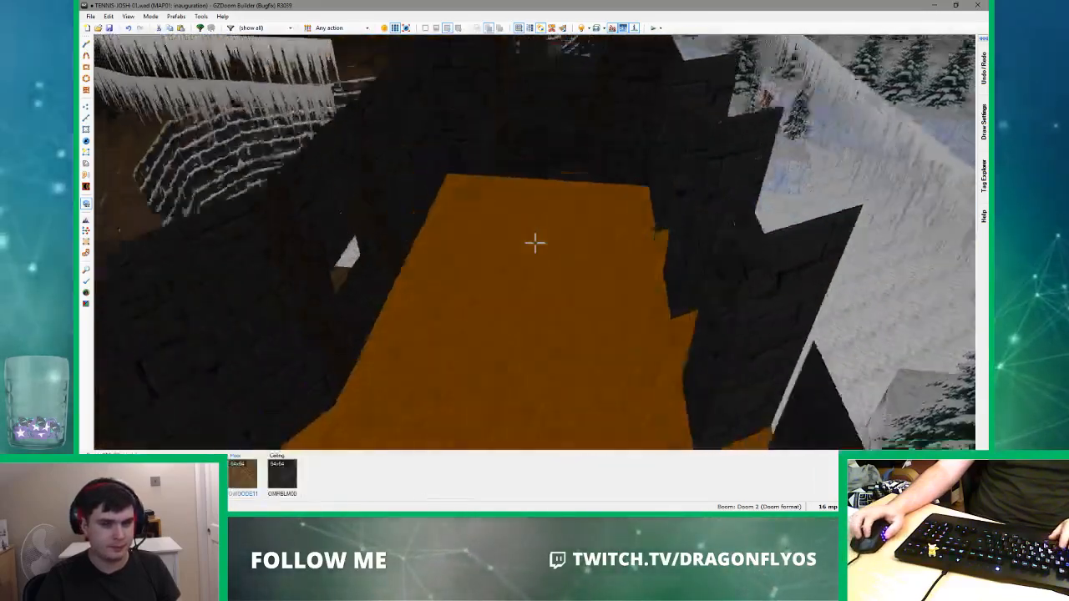
- Inspect the pillars from above and the window openings from the snowy exterior in the 3D view
{"action": "key", "text": "alt+Tab"}
{"action": "key", "text": "alt+Tab"}
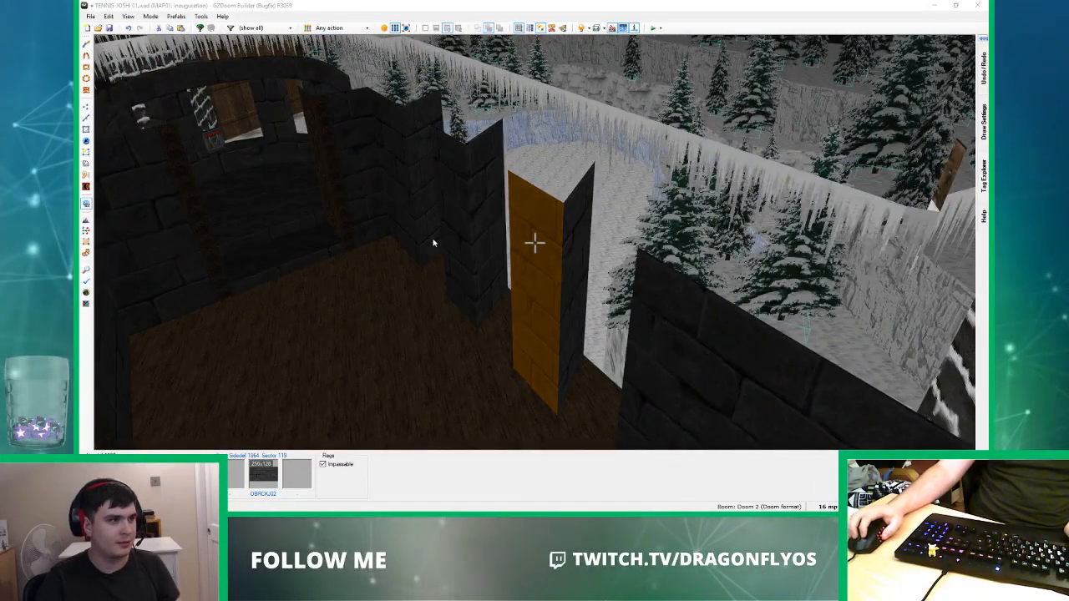
{"action": "left_click", "coordinate": [434, 242]}
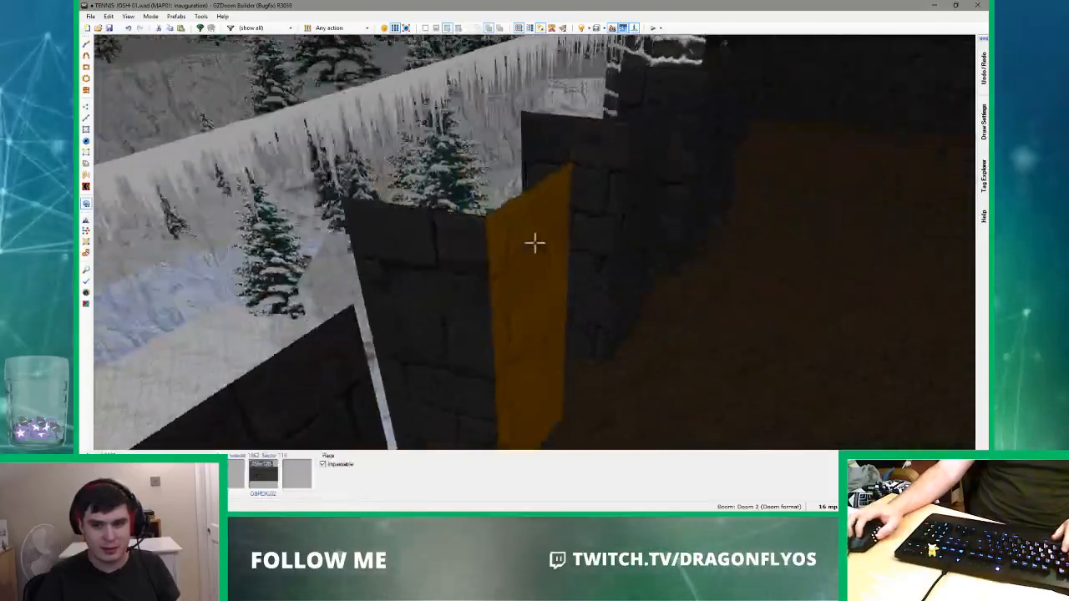
{"action": "key", "text": "e"}
{"action": "key", "text": "d"}
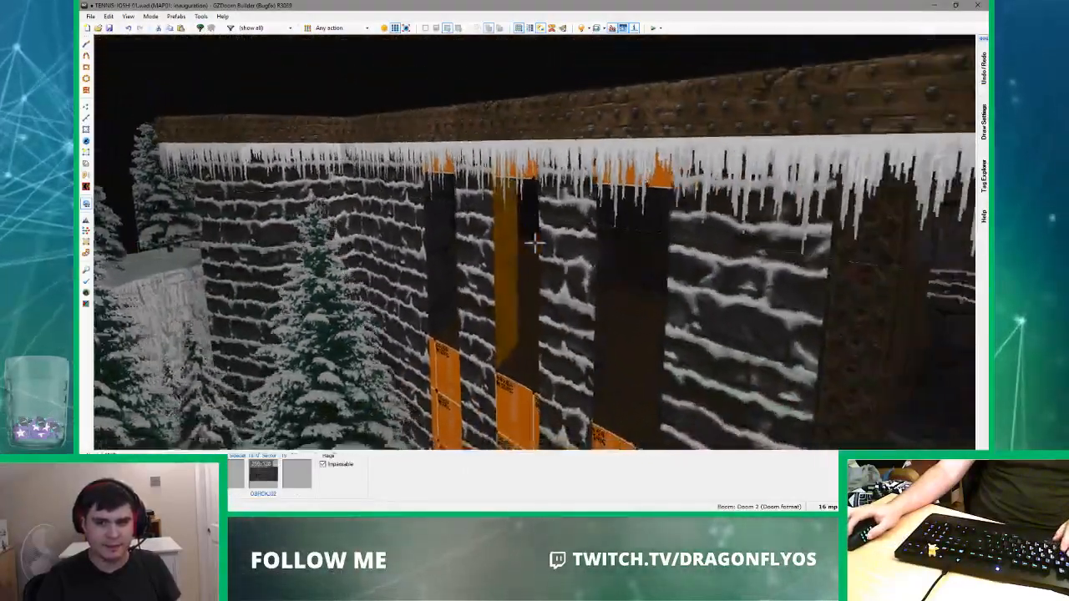
- Split the side walls of the window openings with new vertices two 16 mp grid cells in from the outer wall
{"action": "key", "text": "e"}
{"action": "key", "text": "v"}
{"action": "key", "text": "space"}
{"action": "scroll", "coordinate": [399, 192], "scroll_direction": "up", "scroll_amount": 3}
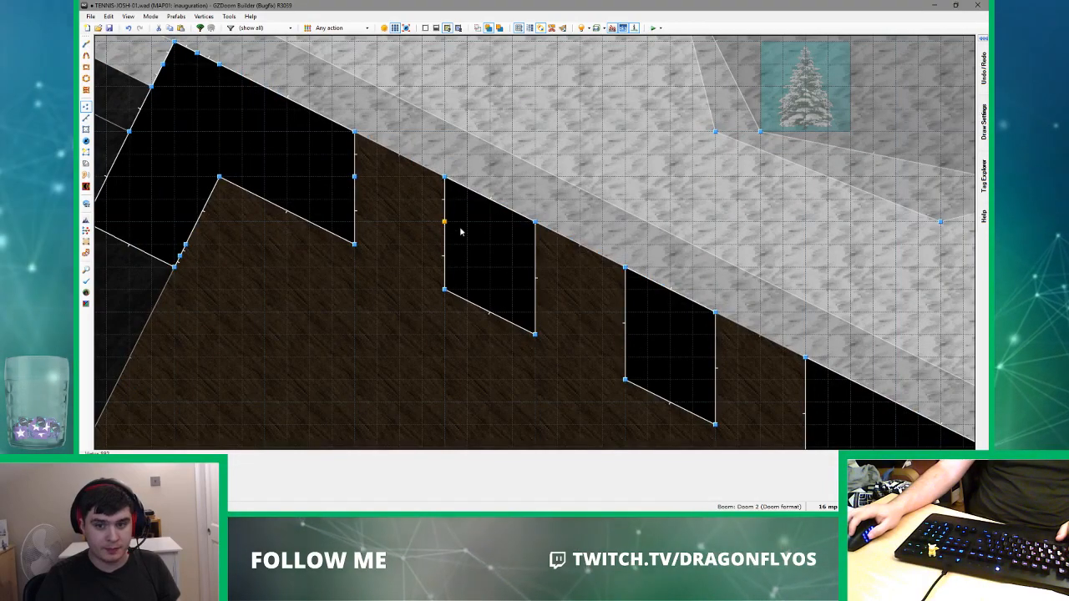
{"action": "right_click", "coordinate": [534, 270]}
{"action": "right_click", "coordinate": [621, 314]}
{"action": "key", "text": "space"}
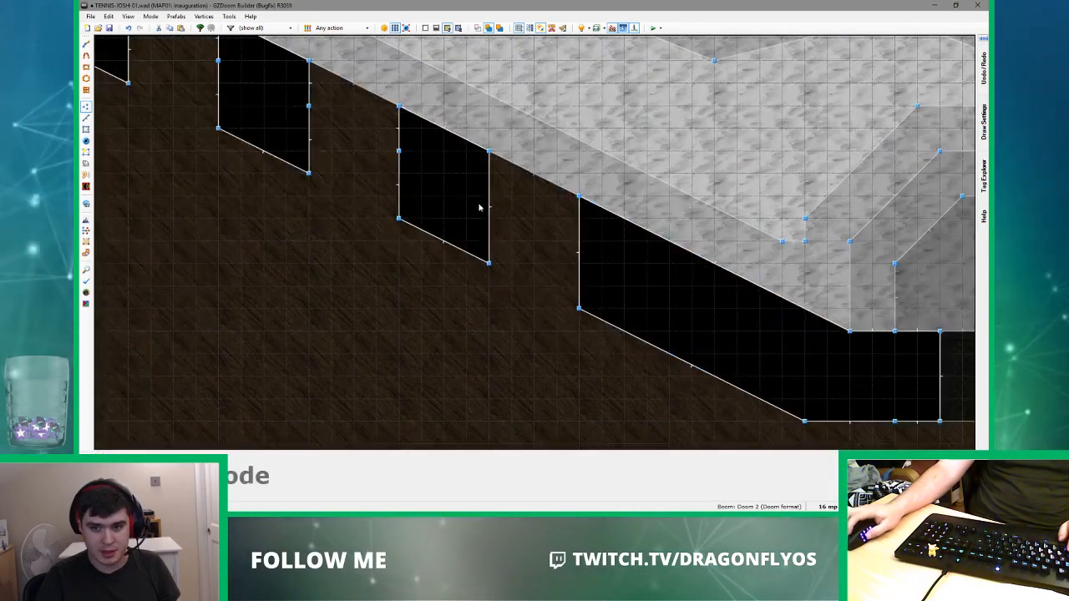
- Paste the ornate metal trim texture onto the outer strips of the window openings' side walls in the 3D view
{"action": "key", "text": "q"}
{"action": "key", "text": "e"}
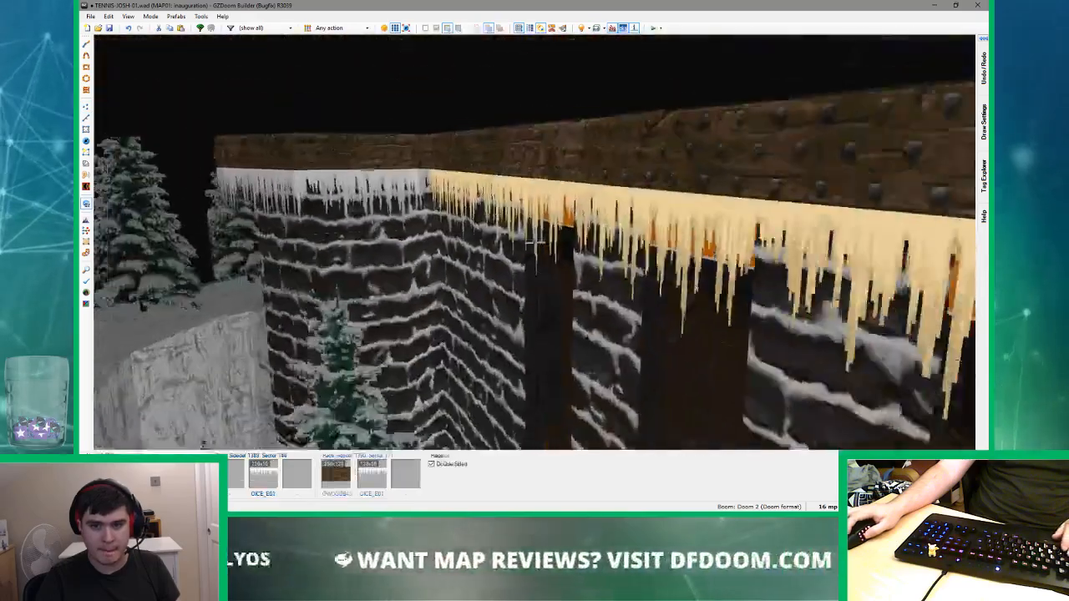
{"action": "key", "text": "e"}
{"action": "key", "text": "ctrl+v"}
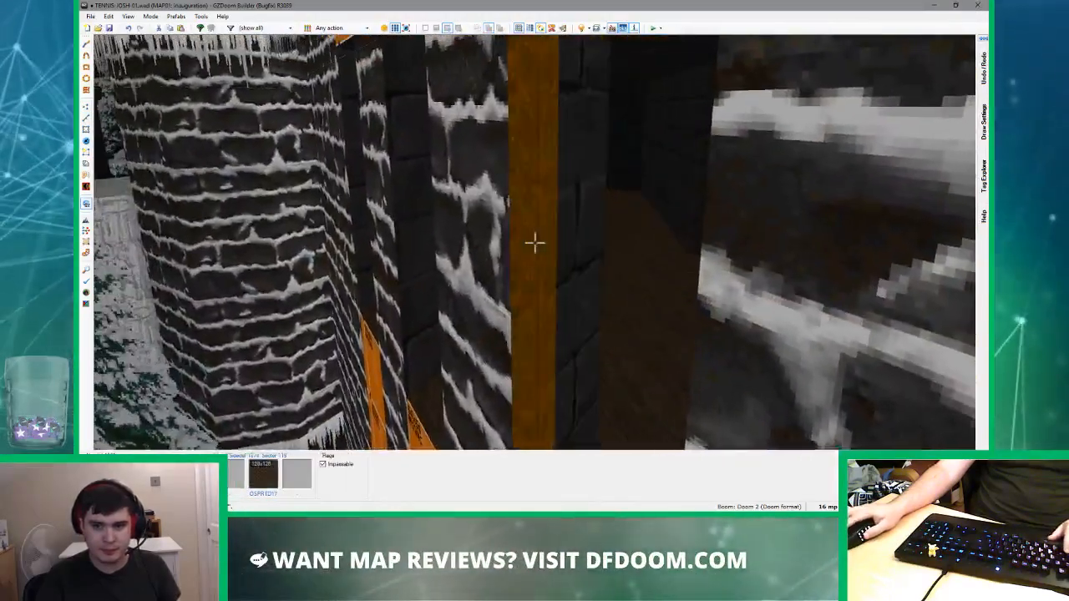
{"action": "key", "text": "ctrl+v"}
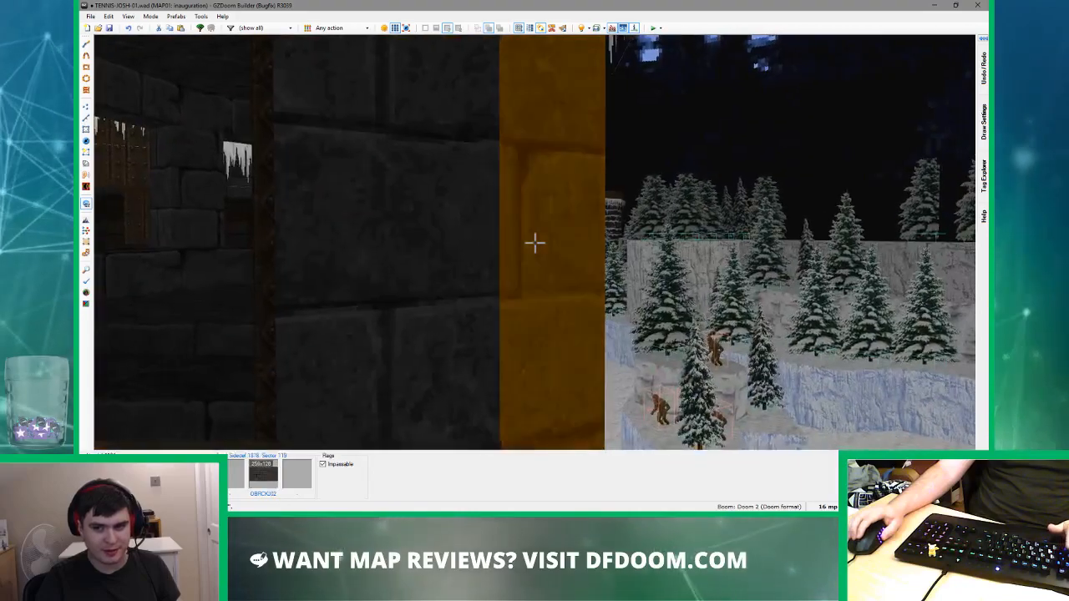
{"action": "key", "text": "q"}
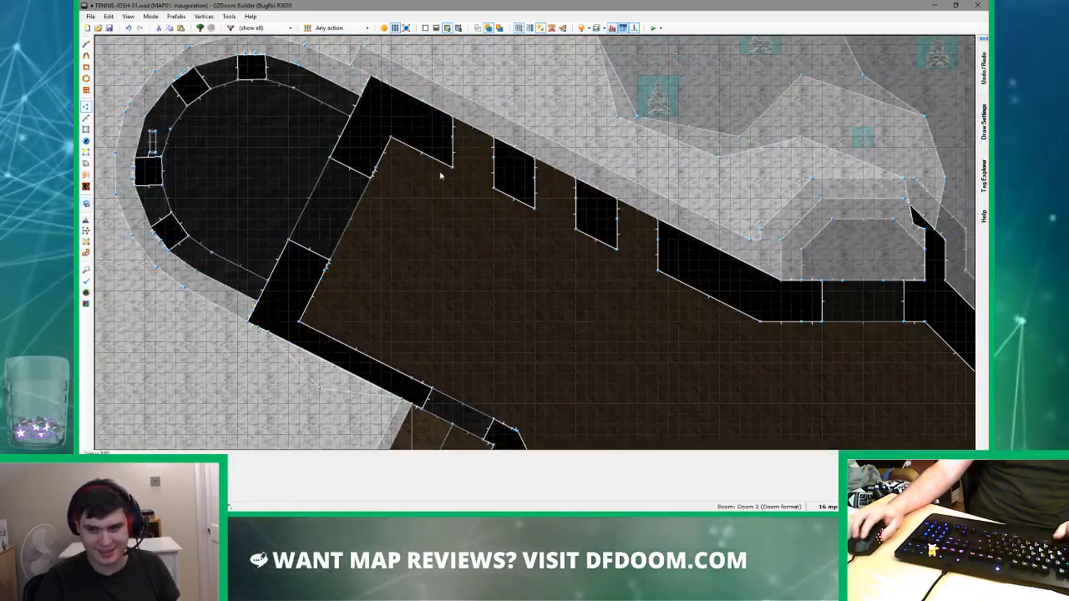
- Draw a line along the room-side edge of the sloped wall, closing off the three window openings from the room floor
{"action": "scroll", "coordinate": [462, 178], "scroll_direction": "up", "scroll_amount": 8}
{"action": "right_click", "coordinate": [556, 174]}
{"action": "scroll", "coordinate": [556, 175], "scroll_direction": "down", "scroll_amount": 5}
{"action": "middle_click_drag", "start_coordinate": [568, 194], "coordinate": [285, 213]}
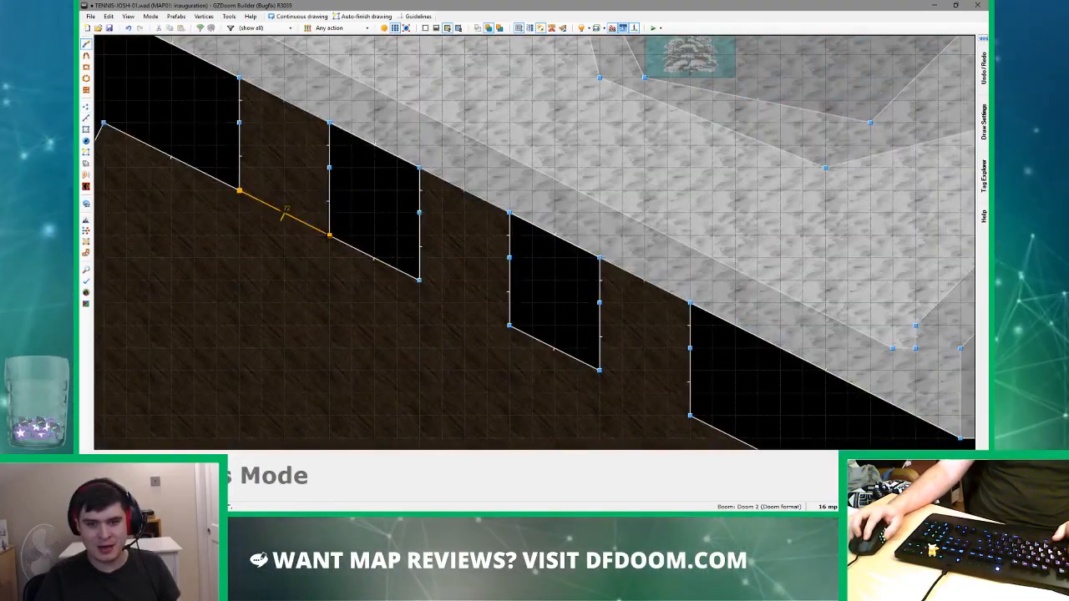
{"action": "left_click", "coordinate": [420, 279]}
{"action": "middle_click_drag", "start_coordinate": [435, 288], "coordinate": [415, 261]}
{"action": "scroll", "coordinate": [310, 156], "scroll_direction": "down", "scroll_amount": 2}
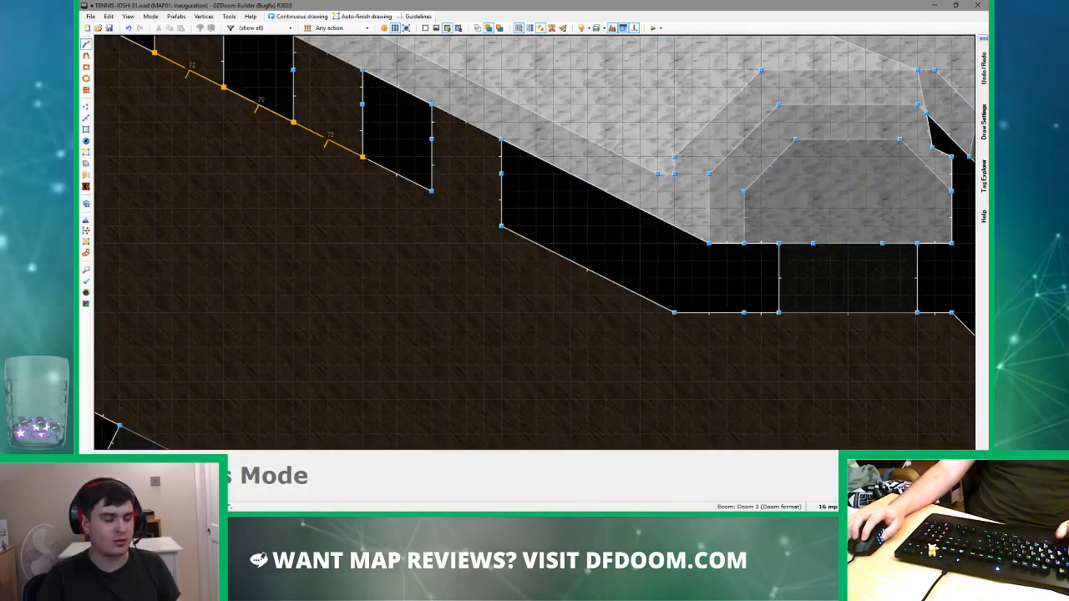
{"action": "left_click", "coordinate": [431, 191]}
{"action": "left_click", "coordinate": [501, 226]}
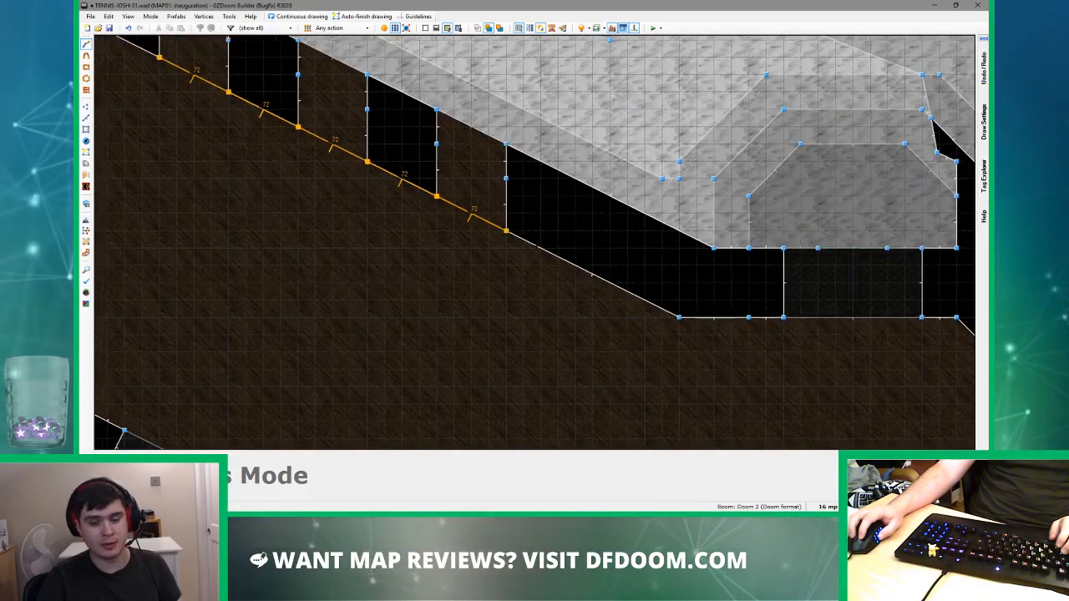
{"action": "middle_click_drag", "start_coordinate": [506, 232], "coordinate": [656, 301]}
{"action": "scroll", "coordinate": [596, 220], "scroll_direction": "up", "scroll_amount": 6}
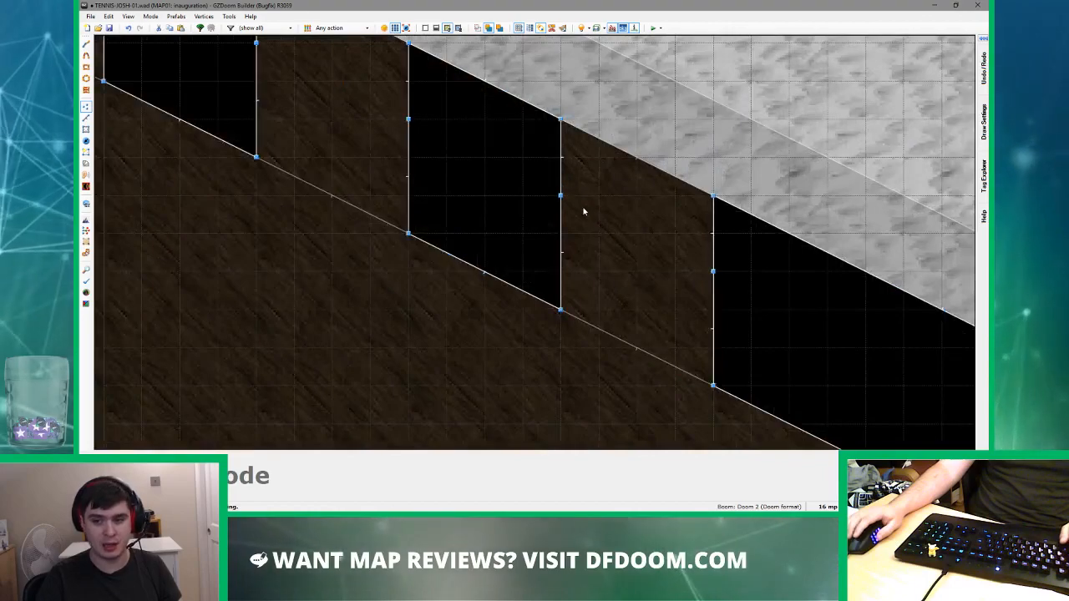
- Draw a dividing line across each of the three window openings between the new side-wall vertices
{"action": "right_click", "coordinate": [577, 210]}
{"action": "scroll", "coordinate": [577, 212], "scroll_direction": "down", "scroll_amount": 4}
{"action": "middle_click_drag", "start_coordinate": [680, 261], "coordinate": [729, 334]}
{"action": "left_click", "coordinate": [730, 334]}
{"action": "right_click", "coordinate": [730, 334]}
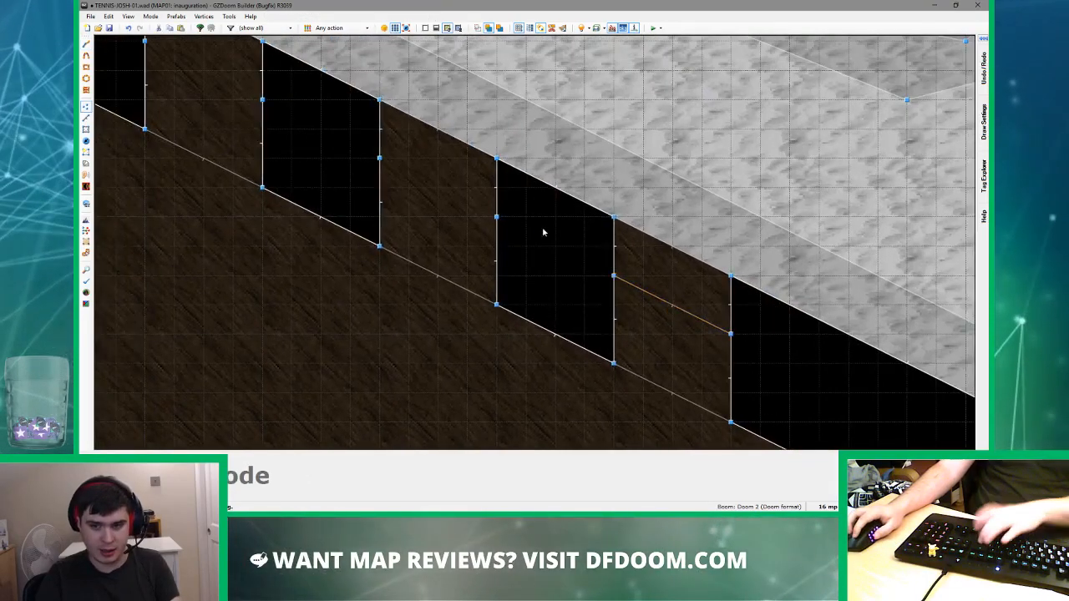
{"action": "scroll", "coordinate": [460, 206], "scroll_direction": "up", "scroll_amount": 5}
{"action": "right_click", "coordinate": [557, 230]}
{"action": "scroll", "coordinate": [564, 229], "scroll_direction": "down", "scroll_amount": 5}
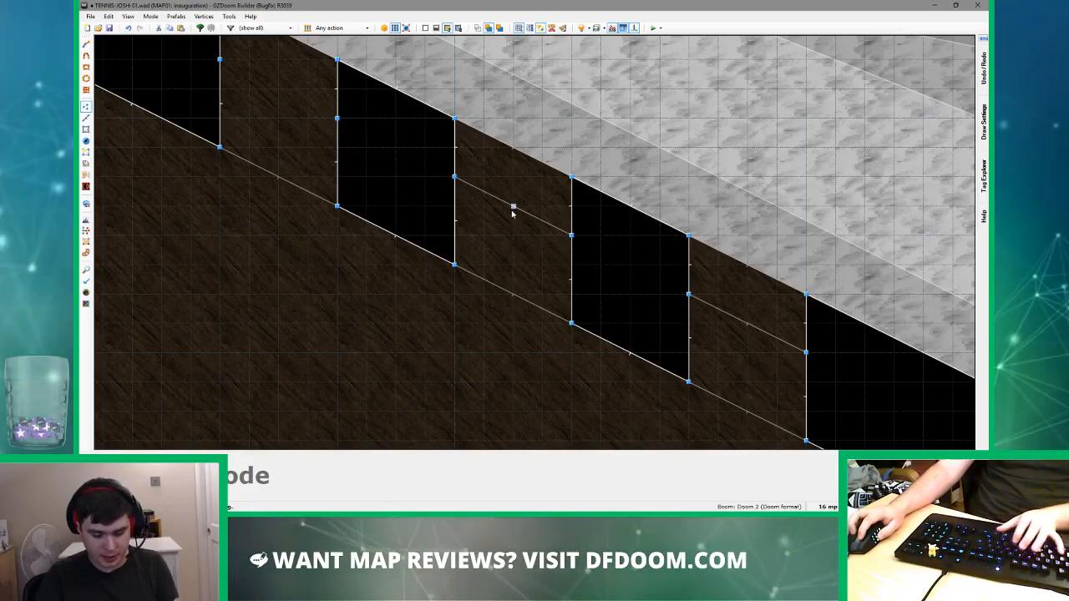
{"action": "scroll", "coordinate": [248, 91], "scroll_direction": "up", "scroll_amount": 6}
{"action": "right_click", "coordinate": [220, 60]}
{"action": "scroll", "coordinate": [220, 60], "scroll_direction": "down", "scroll_amount": 4}
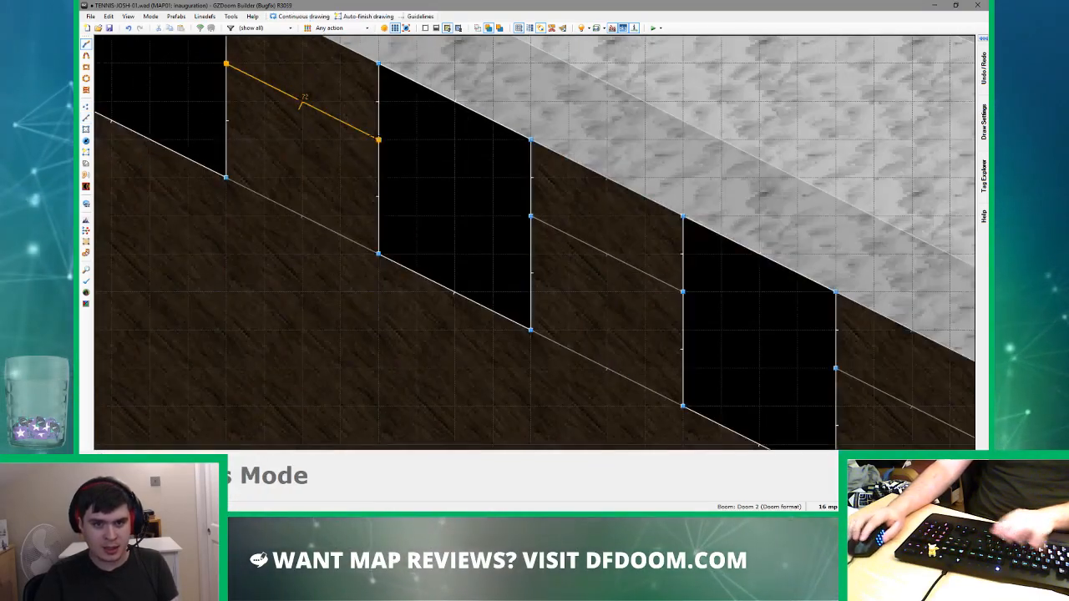
{"action": "scroll", "coordinate": [393, 146], "scroll_direction": "down", "scroll_amount": 2}
{"action": "scroll", "coordinate": [406, 141], "scroll_direction": "down", "scroll_amount": 1}
{"action": "middle_click_drag", "start_coordinate": [406, 141], "coordinate": [325, 203]}
- Join the three outer window sectors into one sector and the three inner window sectors into another
{"action": "key", "text": "s"}
{"action": "left_click", "coordinate": [299, 182]}
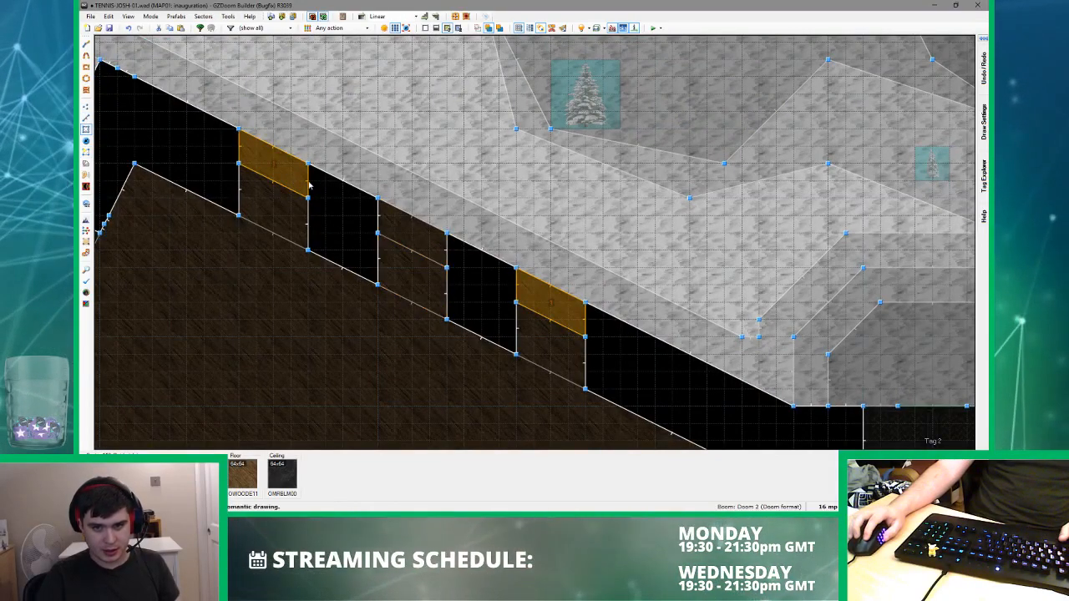
{"action": "key", "text": "l"}
{"action": "key", "text": "s"}
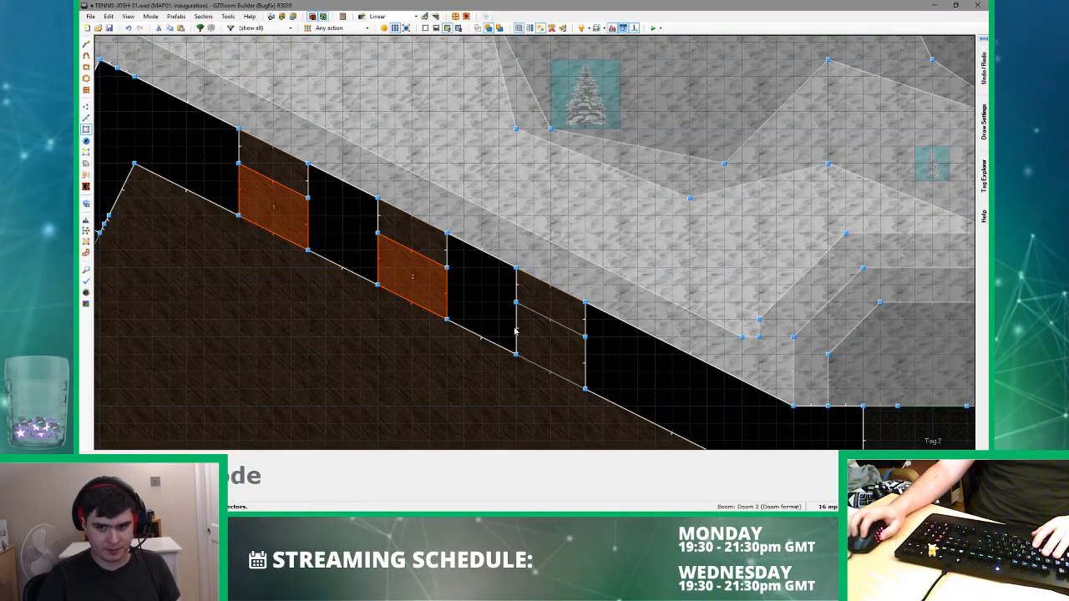
{"action": "key", "text": "w"}
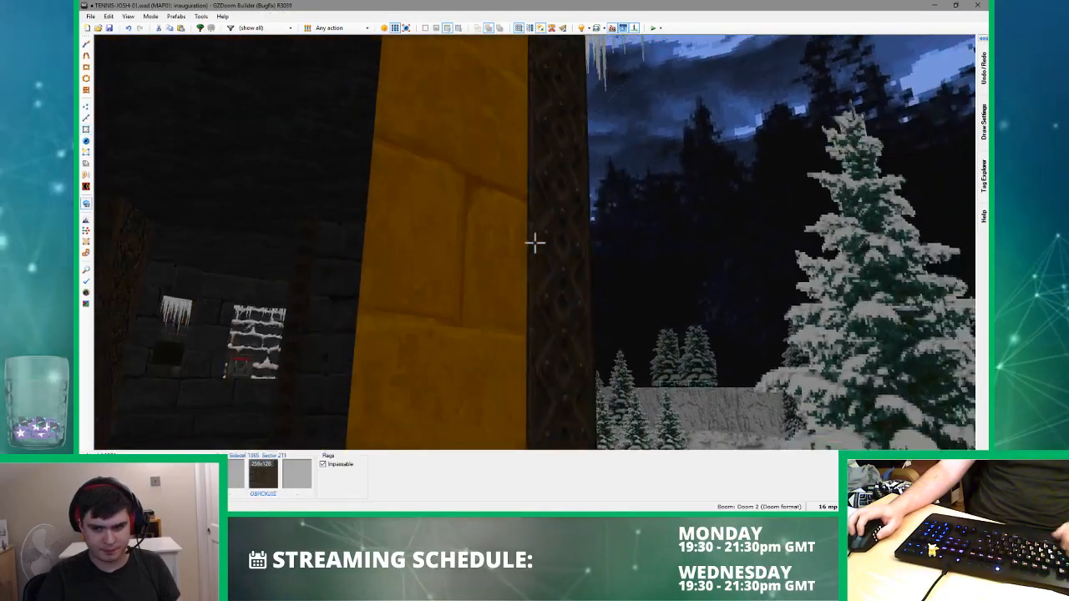
- Lower the ceilings of the three window openings in the 3D view to form lintels above them
{"action": "scroll", "coordinate": [534, 243], "scroll_direction": "down", "scroll_amount": 3}
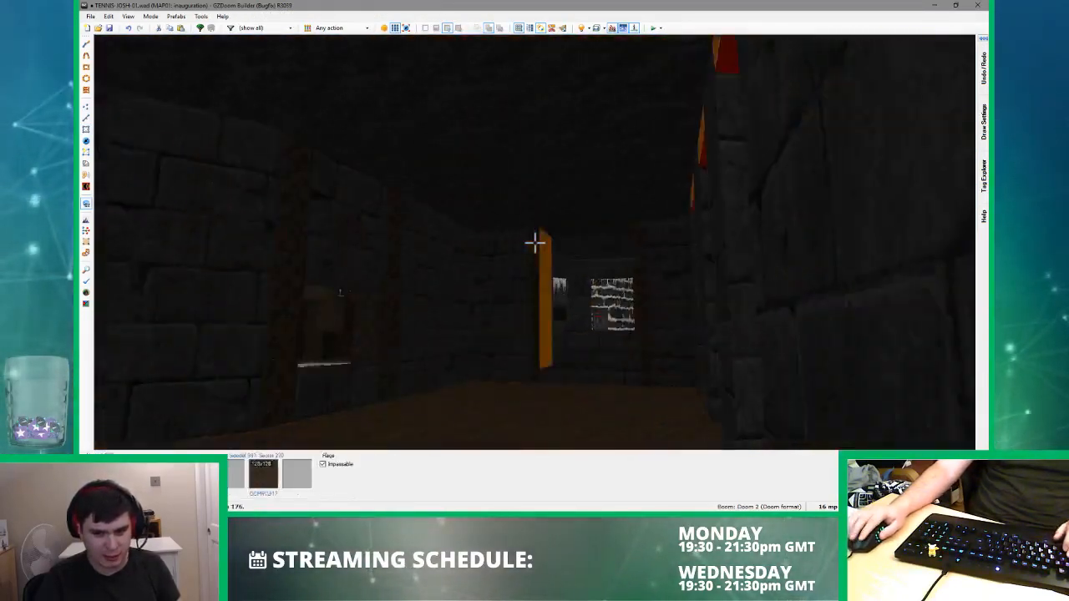
{"action": "key", "text": "e"}
{"action": "scroll", "coordinate": [535, 243], "scroll_direction": "down", "scroll_amount": 1}
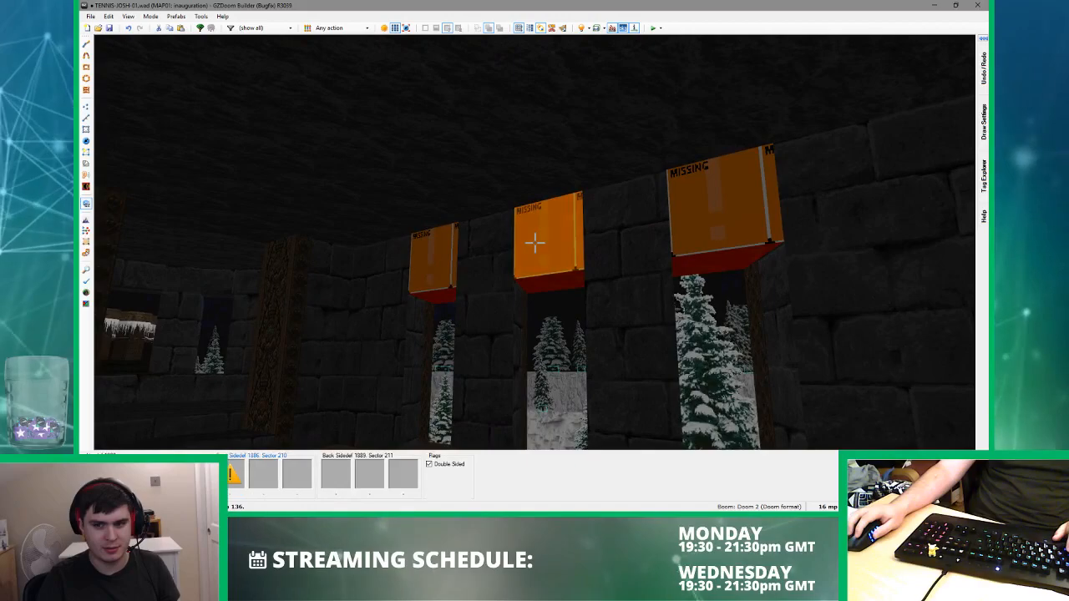
{"action": "key", "text": "w"}
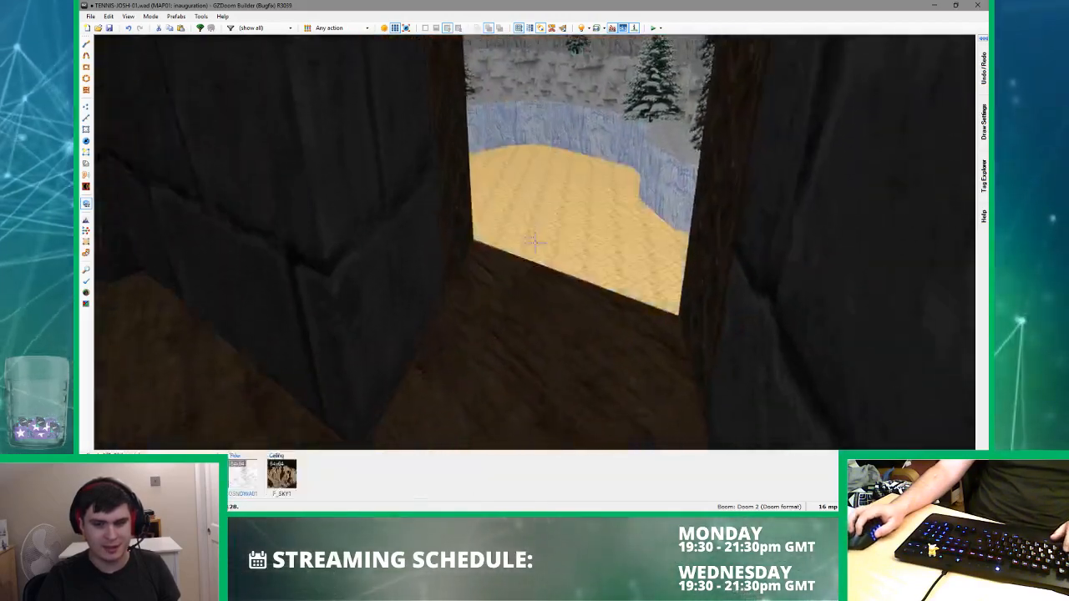
- Raise the floors of the three window openings above the room floor to form sills
{"action": "key", "text": "s"}
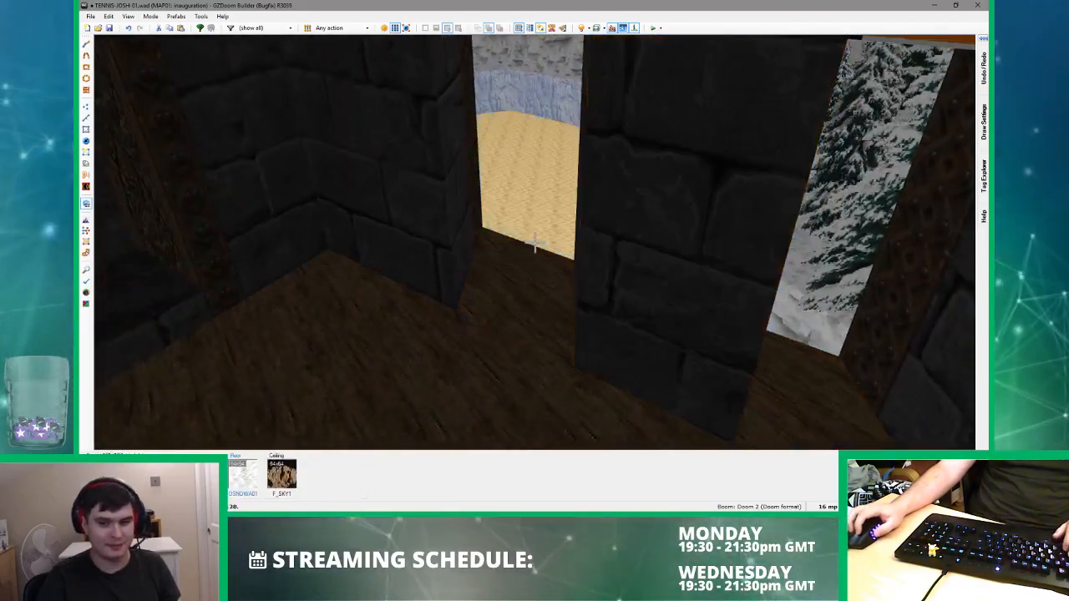
{"action": "key", "text": "w"}
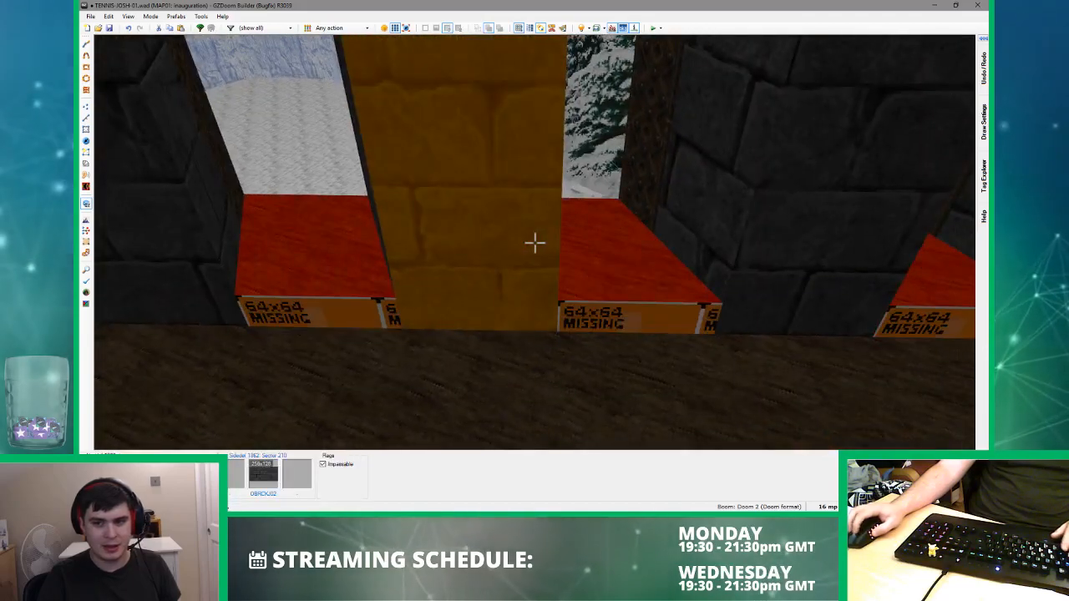
{"action": "key", "text": "s"}
{"action": "key", "text": "d"}
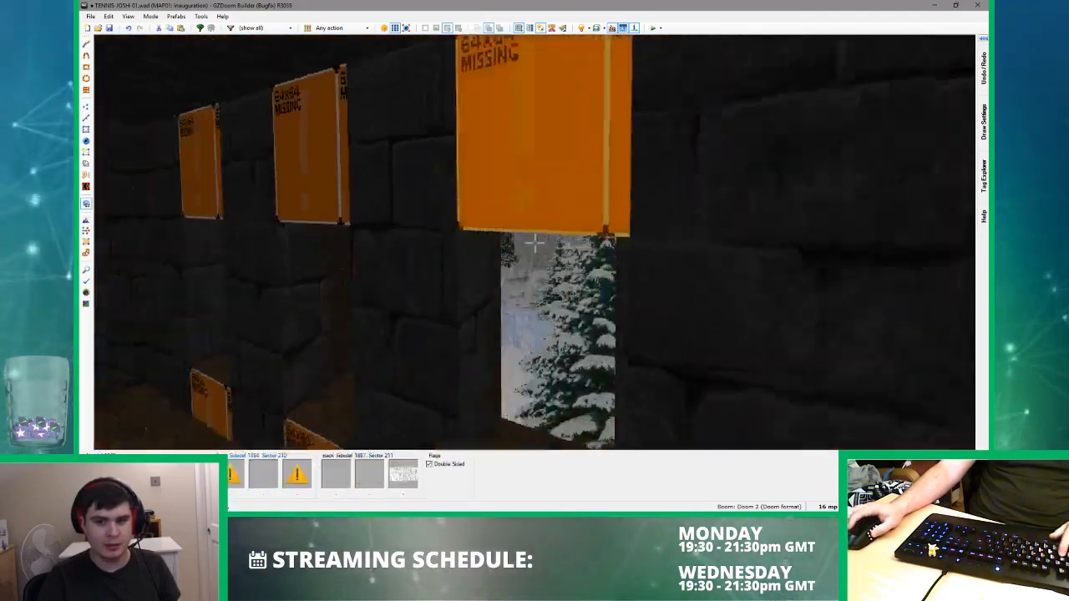
{"action": "key", "text": "a"}
- Apply the room's dark stone brick texture to the missing wall faces above and below the three windows
{"action": "key", "text": "s"}
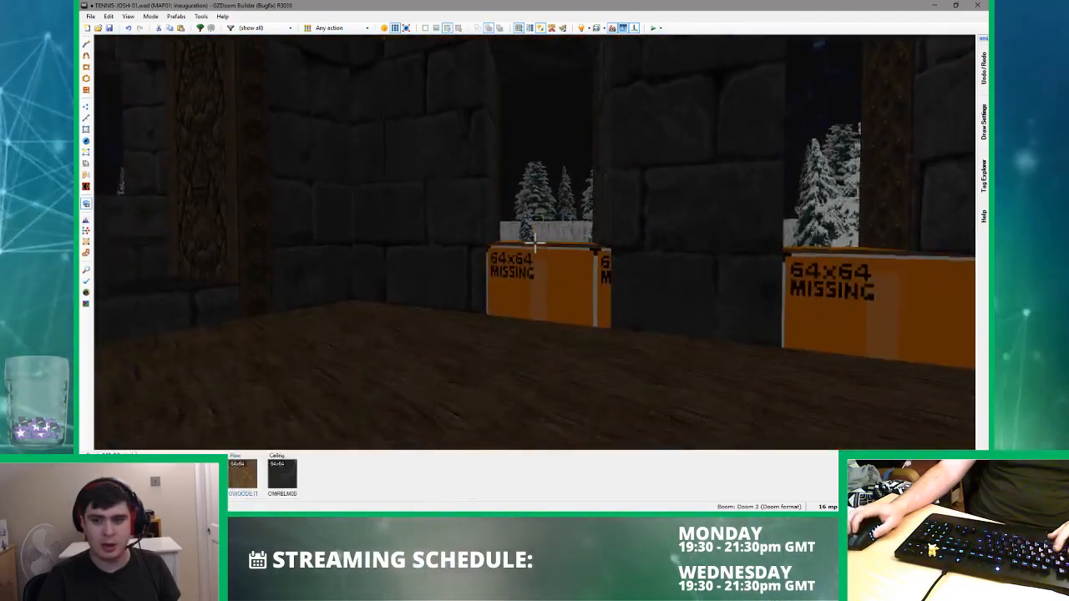
{"action": "key", "text": "d"}
{"action": "key", "text": "a"}
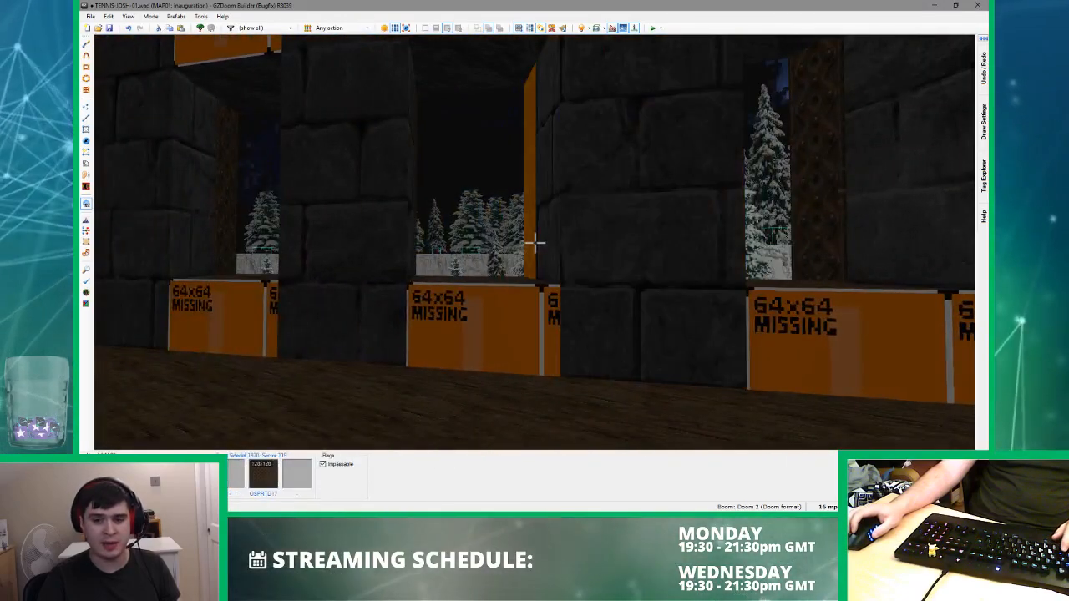
{"action": "key", "text": "s"}
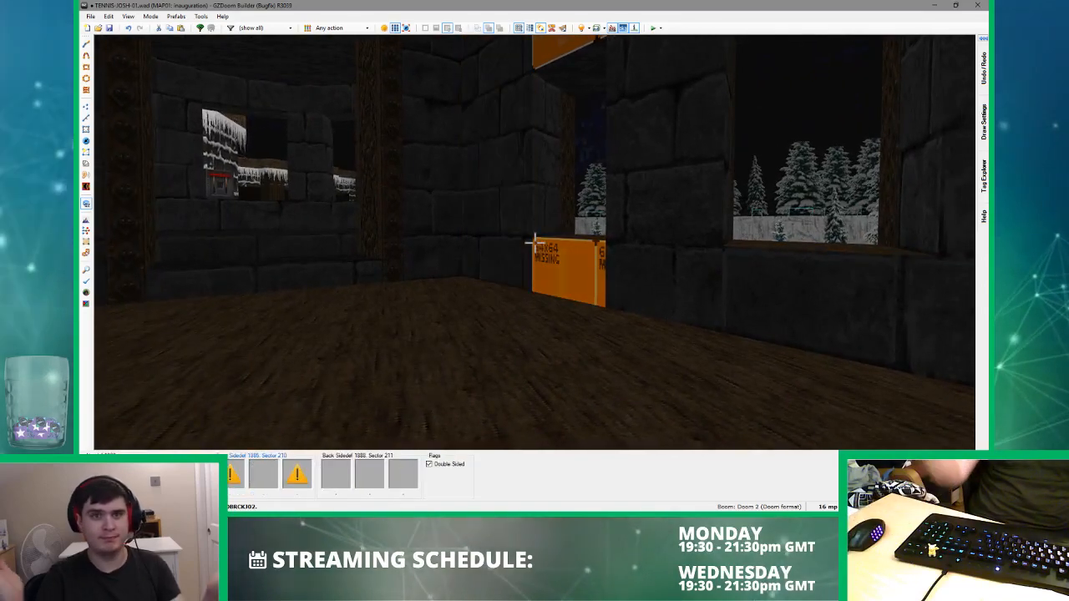
{"action": "key", "text": "w"}
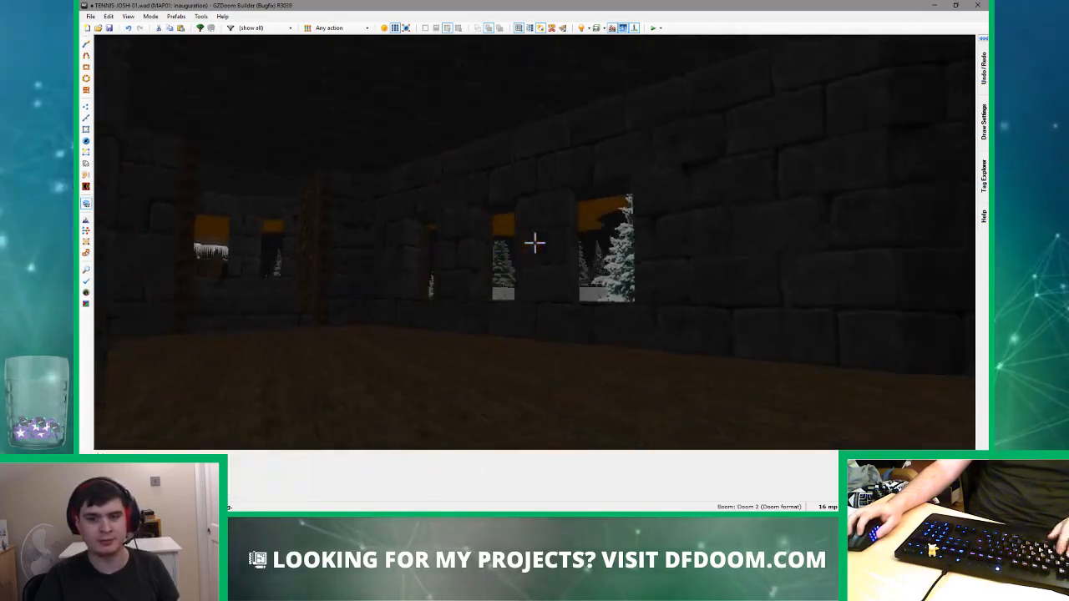
{"action": "key", "text": "e"}
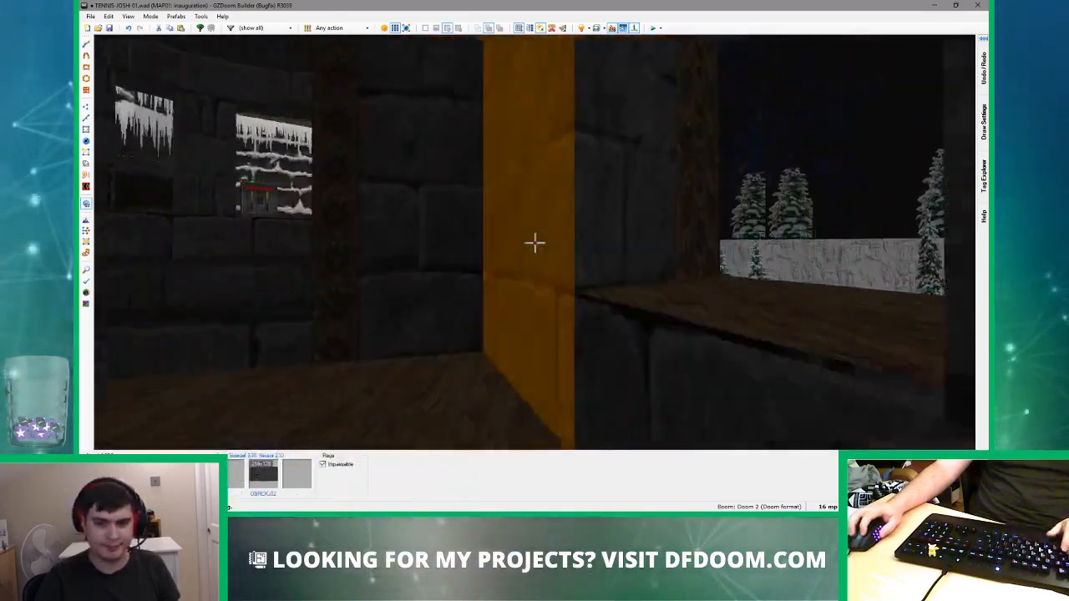
- Paste a dark stone flat onto the inner window sills and lower them below the outer sills
{"action": "key", "text": "q"}
{"action": "scroll", "coordinate": [534, 246], "scroll_direction": "down", "scroll_amount": 4}
{"action": "scroll", "coordinate": [338, 308], "scroll_direction": "up", "scroll_amount": 5}
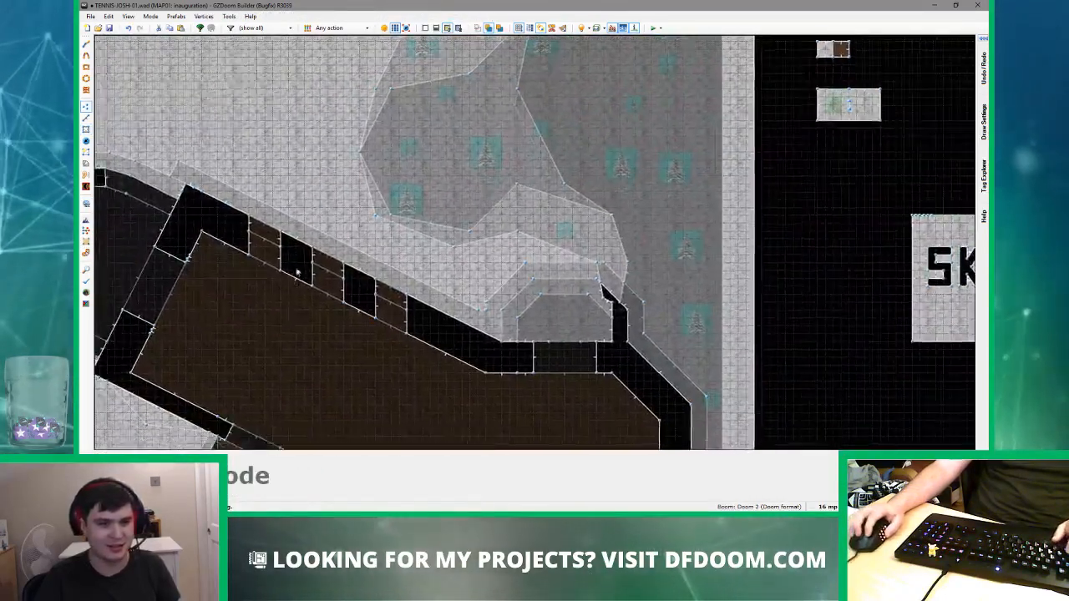
{"action": "key", "text": "q"}
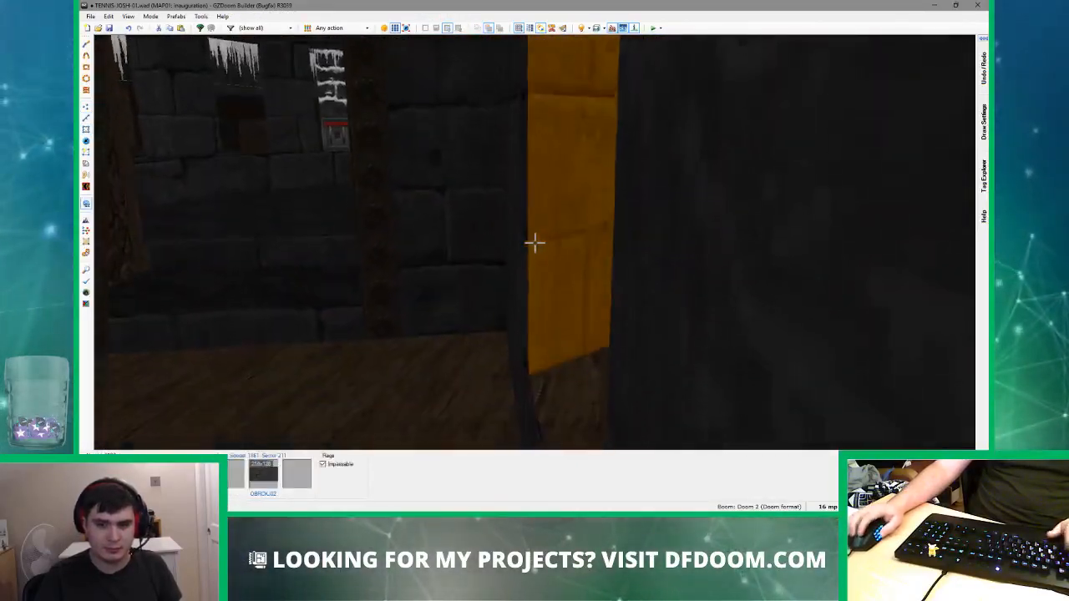
{"action": "key", "text": "ctrl+v"}
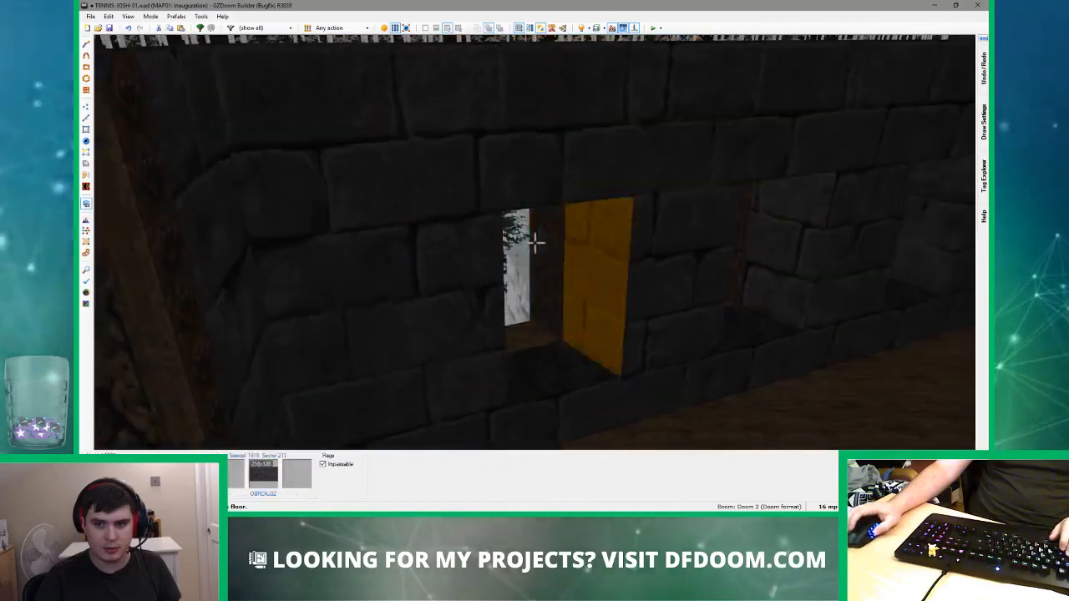
{"action": "left_click", "coordinate": [535, 243]}
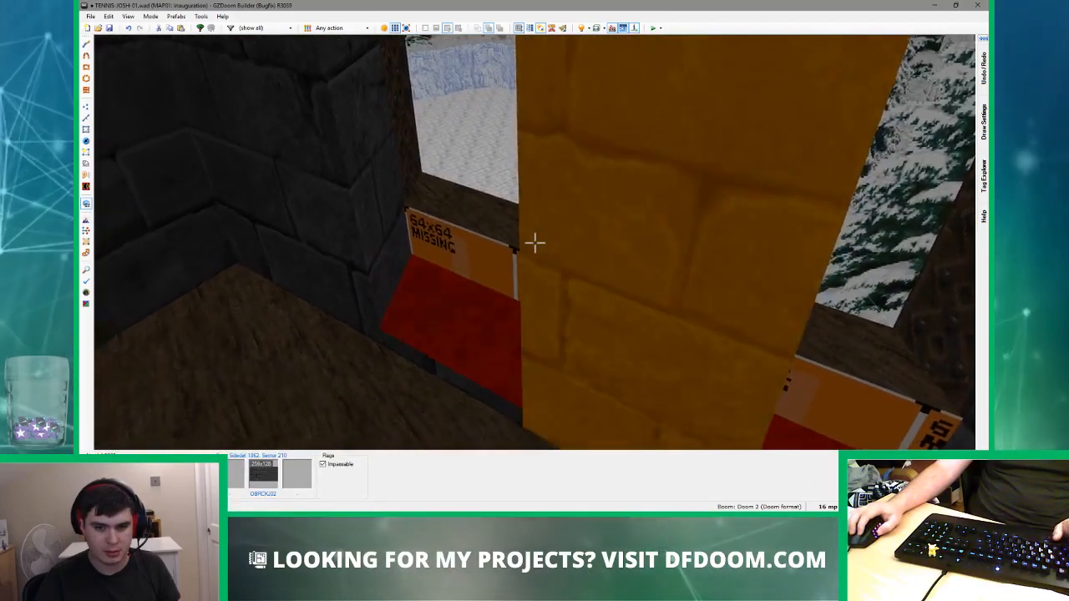
- Texture the front faces of the inner and outer window sills with dark stone trim and adjust the unpegged setting
{"action": "key", "text": "e"}
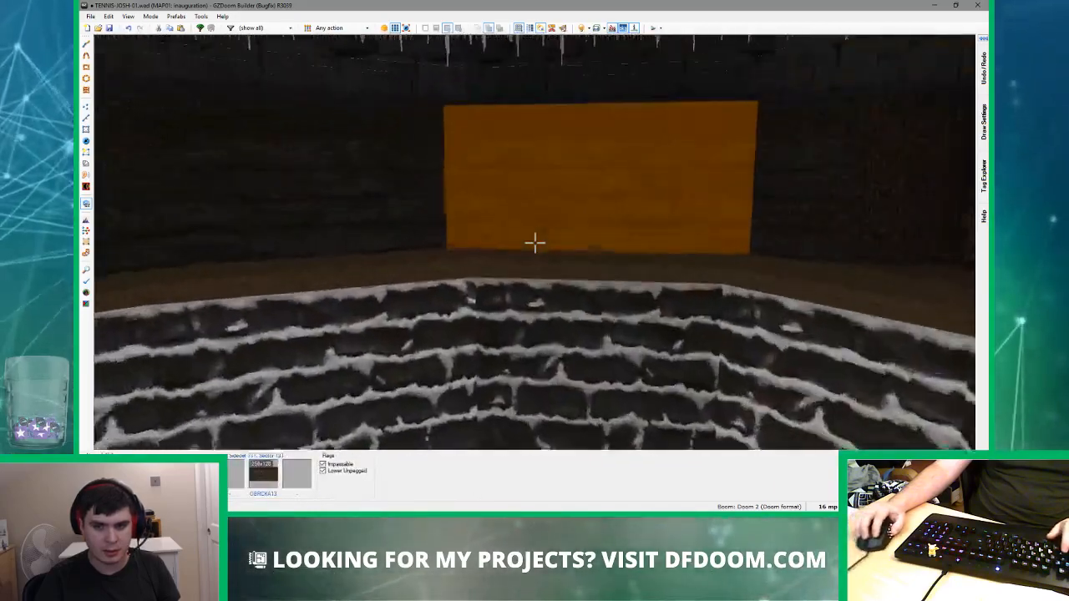
{"action": "key", "text": "w"}
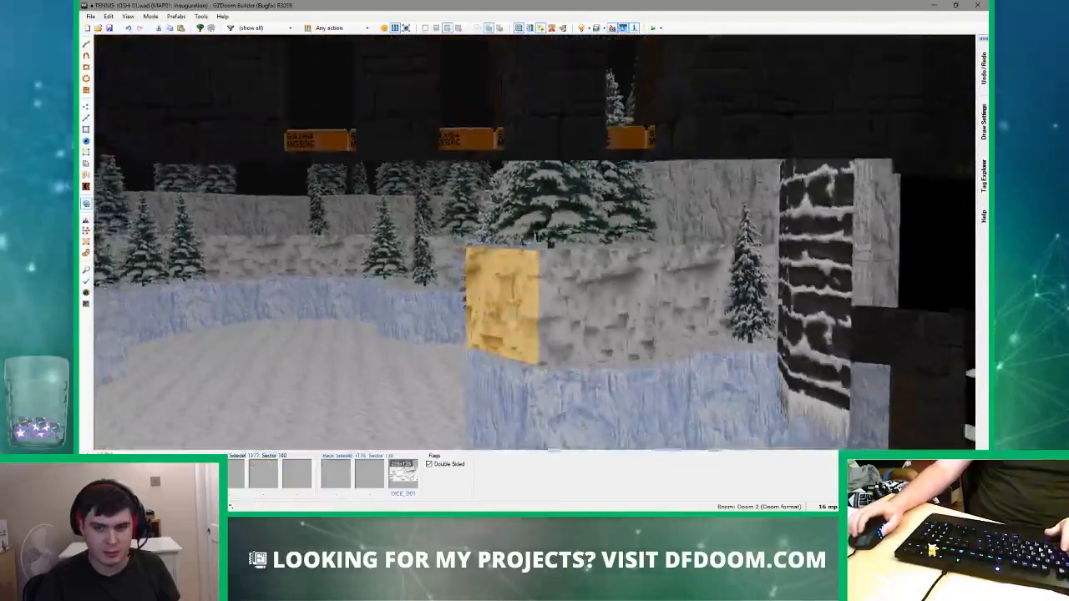
{"action": "key", "text": "w"}
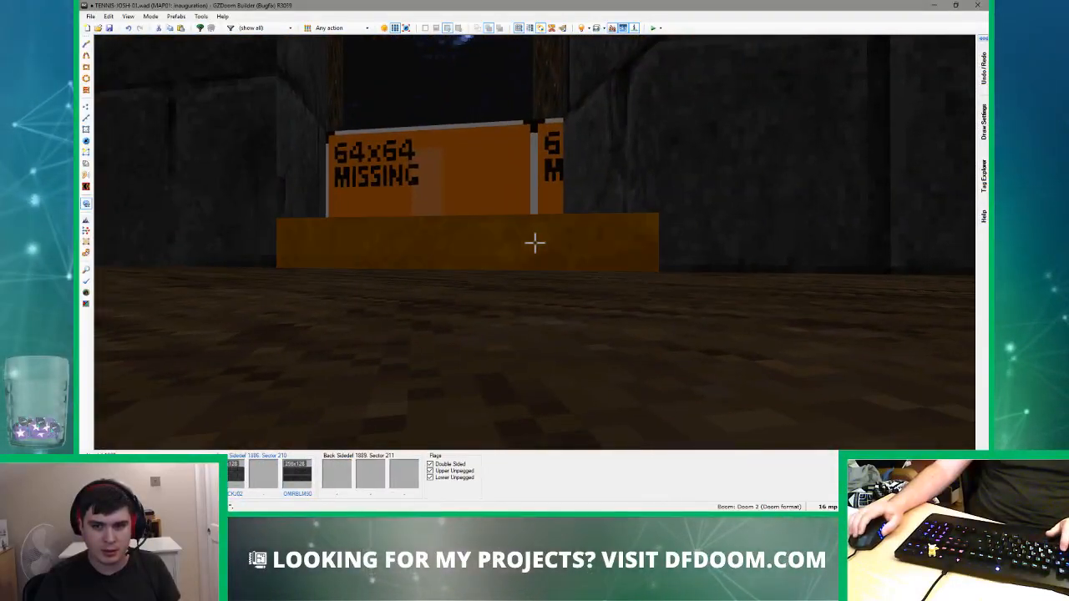
{"action": "key", "text": "l"}
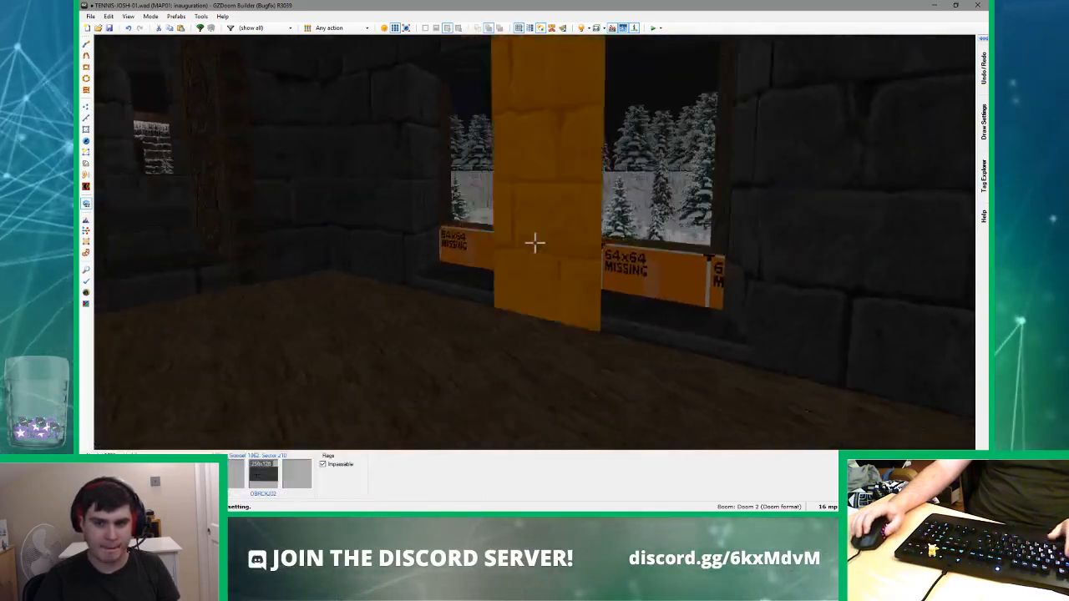
{"action": "key", "text": "w"}
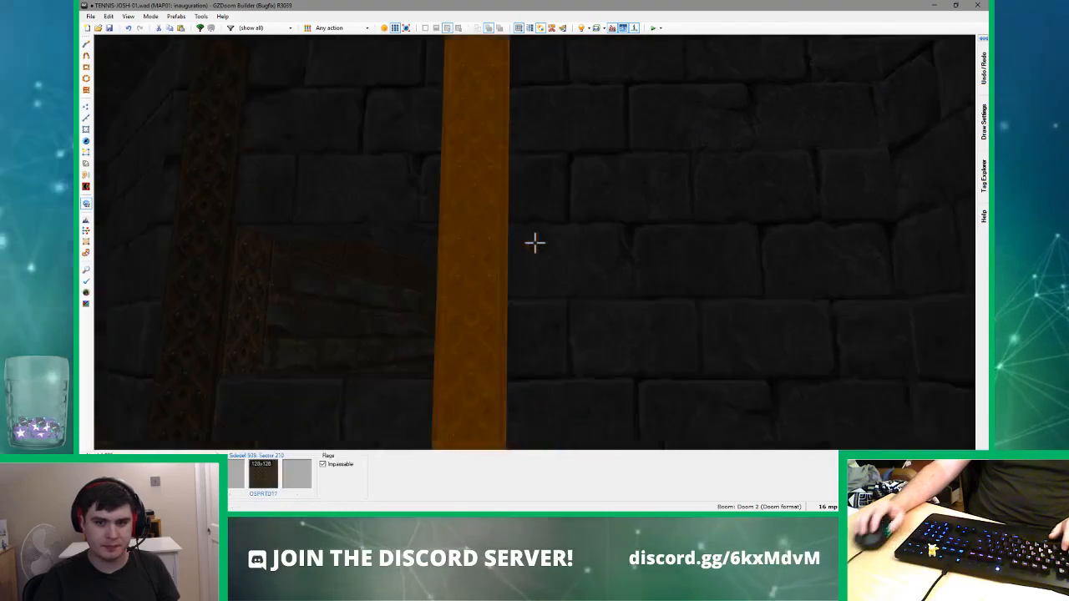
{"action": "key", "text": "s"}
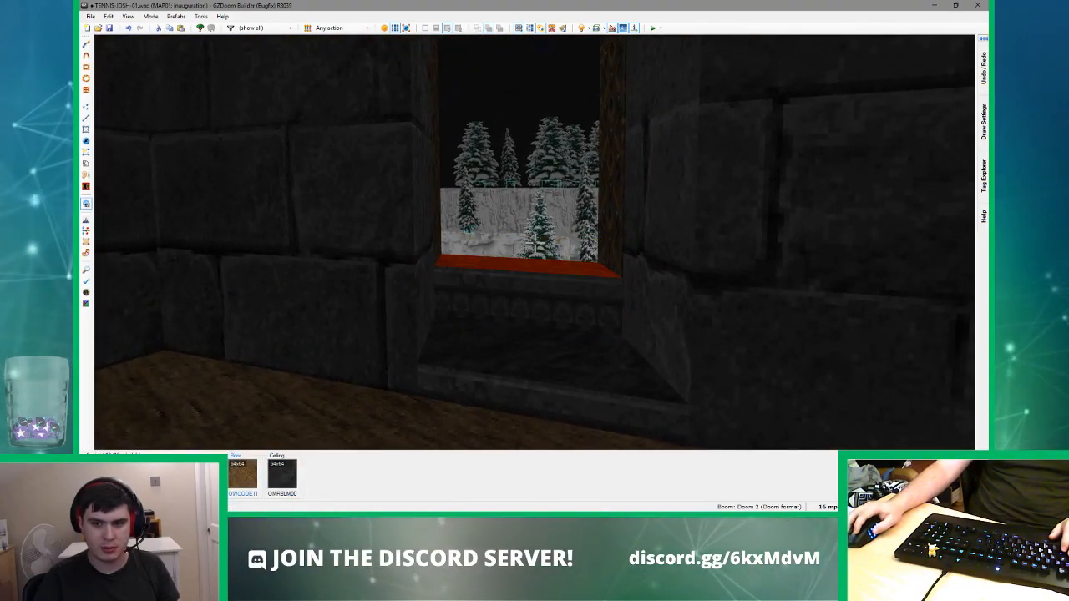
- Raise the floors of the three outer window sills further
{"action": "scroll", "coordinate": [536, 243], "scroll_direction": "up", "scroll_amount": 2}
{"action": "scroll", "coordinate": [535, 242], "scroll_direction": "up", "scroll_amount": 2}
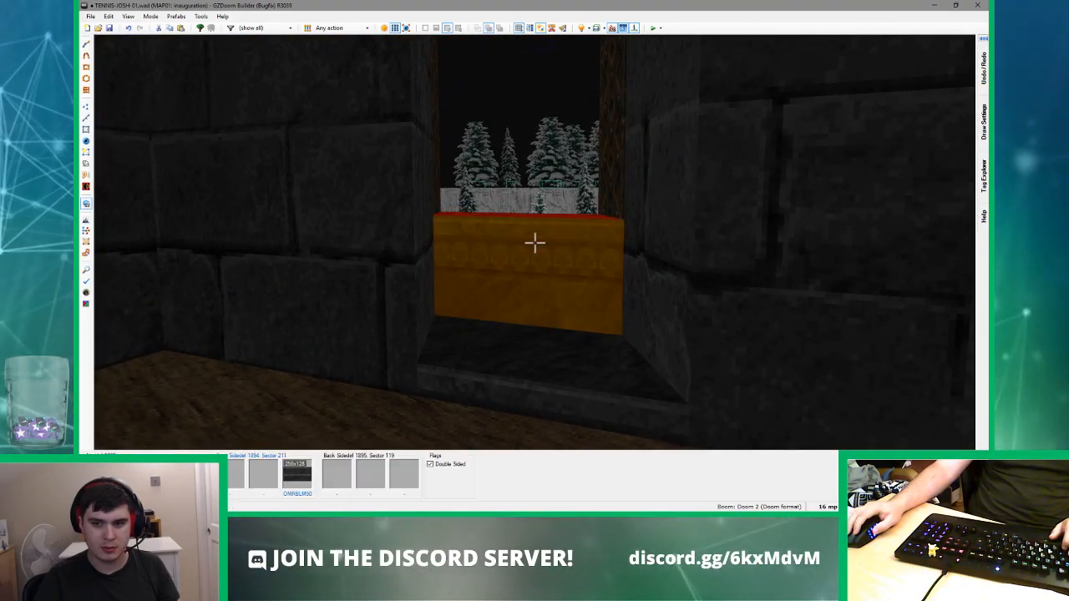
- Add the OFENCB01 railing as middle texture to the inner edge of all three outer sills, making the lines impassable and lower unpegged
{"action": "left_click", "coordinate": [534, 242]}
{"action": "key", "text": "d"}
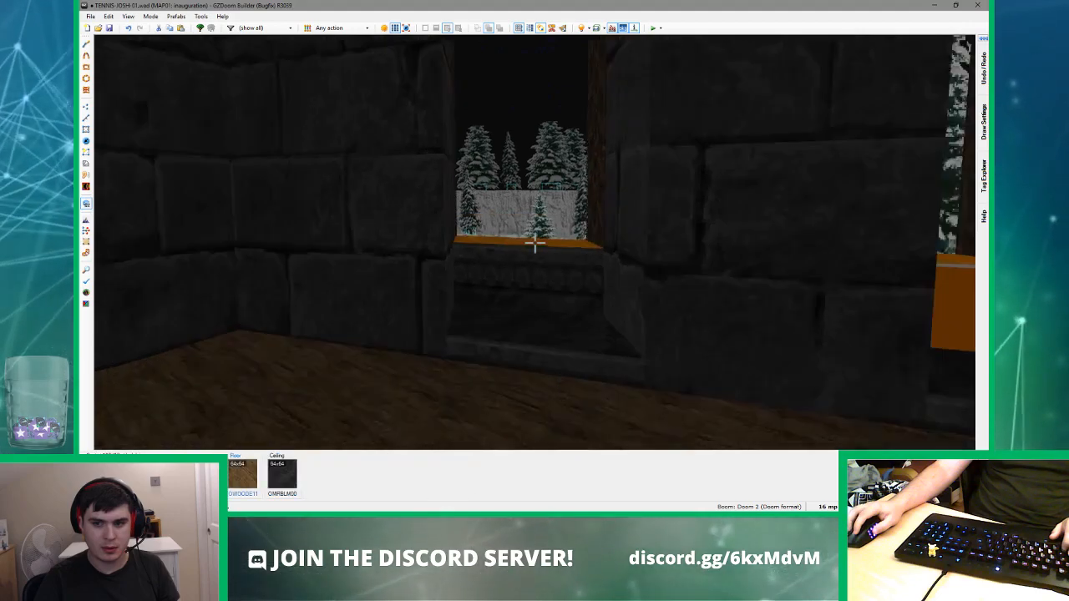
{"action": "key", "text": "f"}
{"action": "key", "text": "s"}
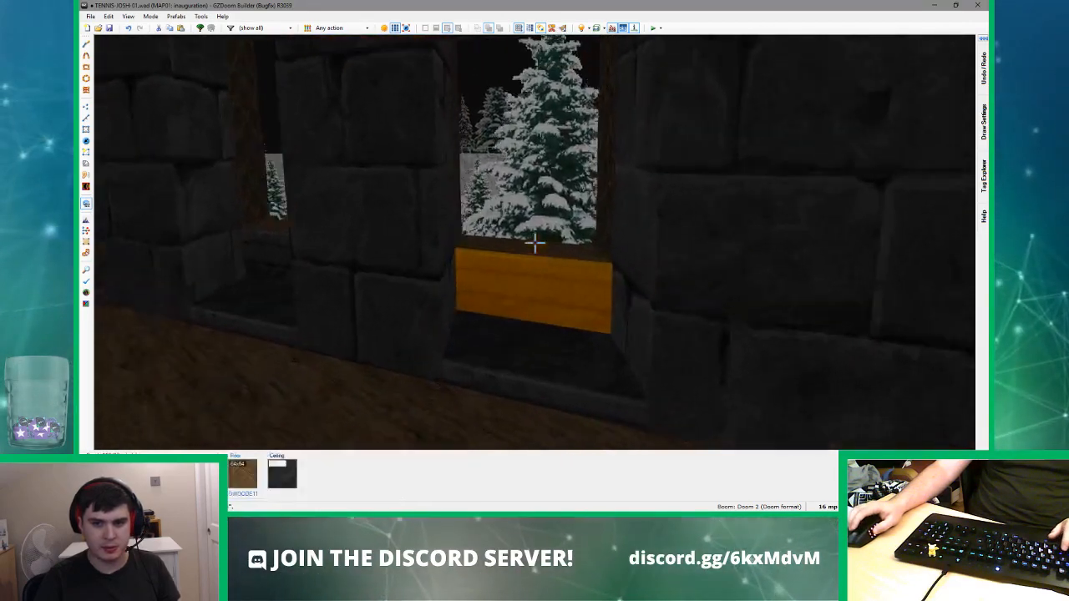
{"action": "left_click", "coordinate": [535, 242]}
{"action": "key", "text": "a"}
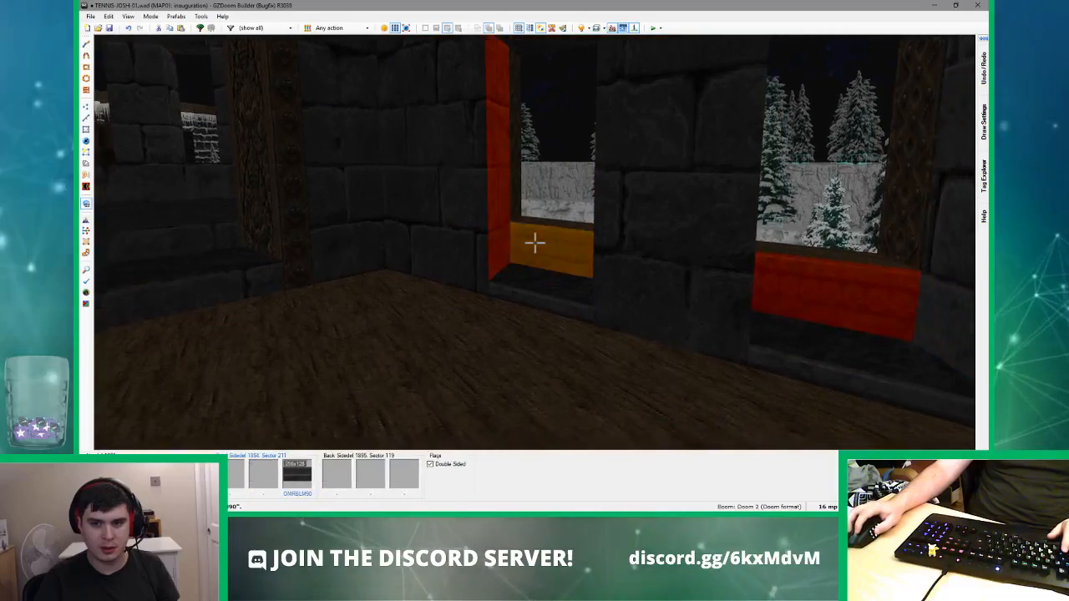
{"action": "left_click", "coordinate": [534, 242]}
{"action": "right_click", "coordinate": [535, 242]}
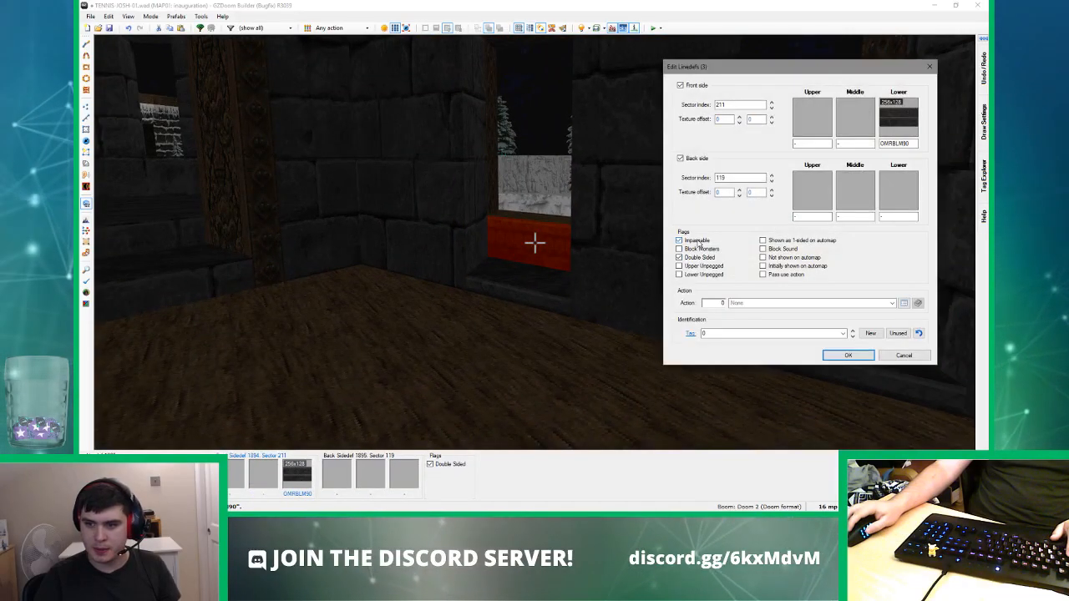
{"action": "left_click", "coordinate": [843, 105]}
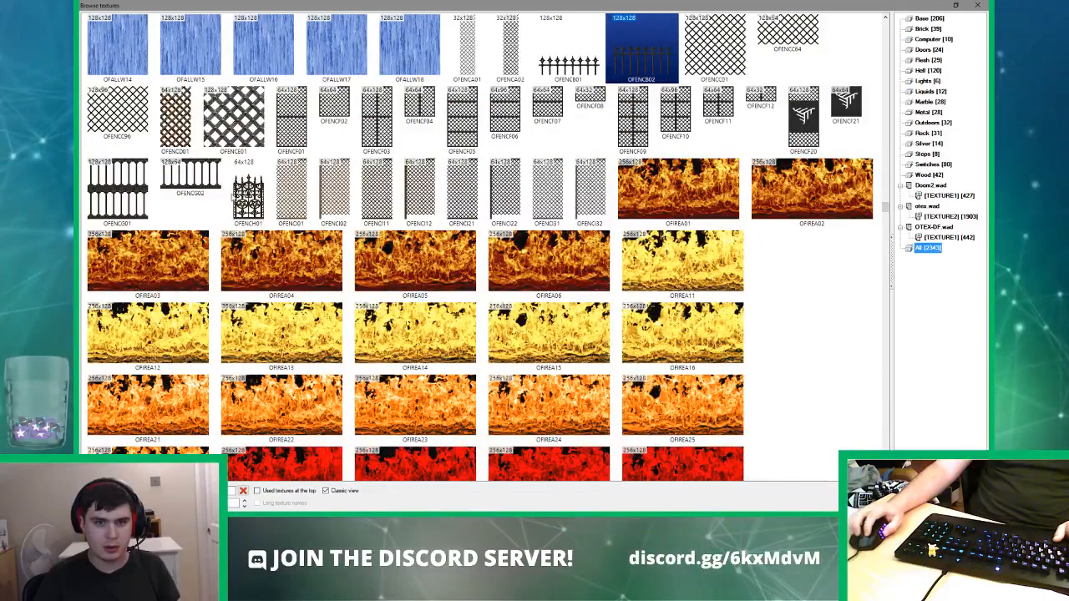
{"action": "left_click", "coordinate": [235, 196]}
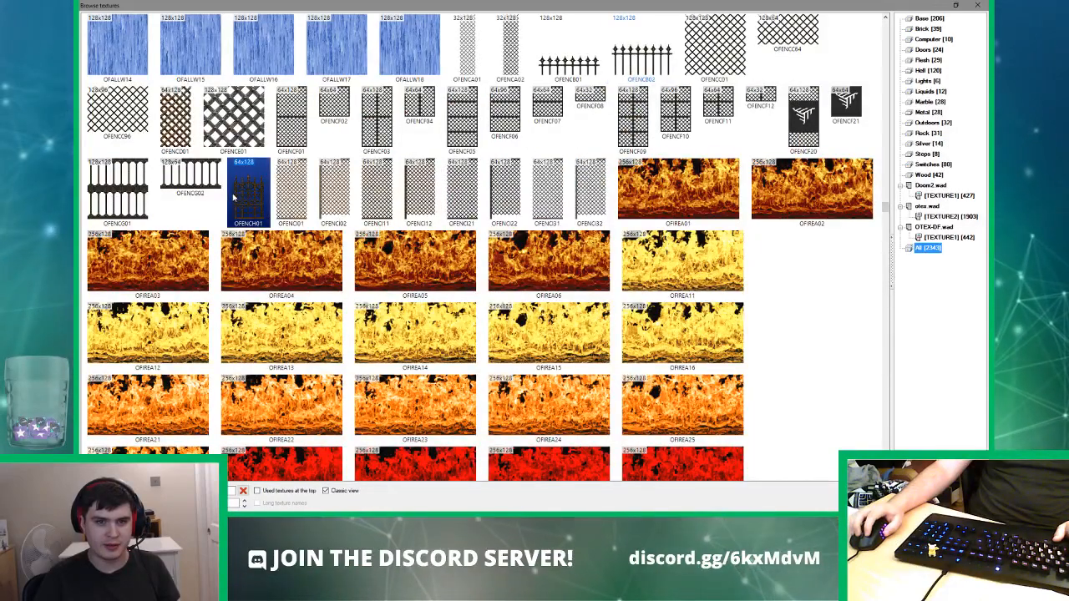
{"action": "double_click", "coordinate": [567, 60]}
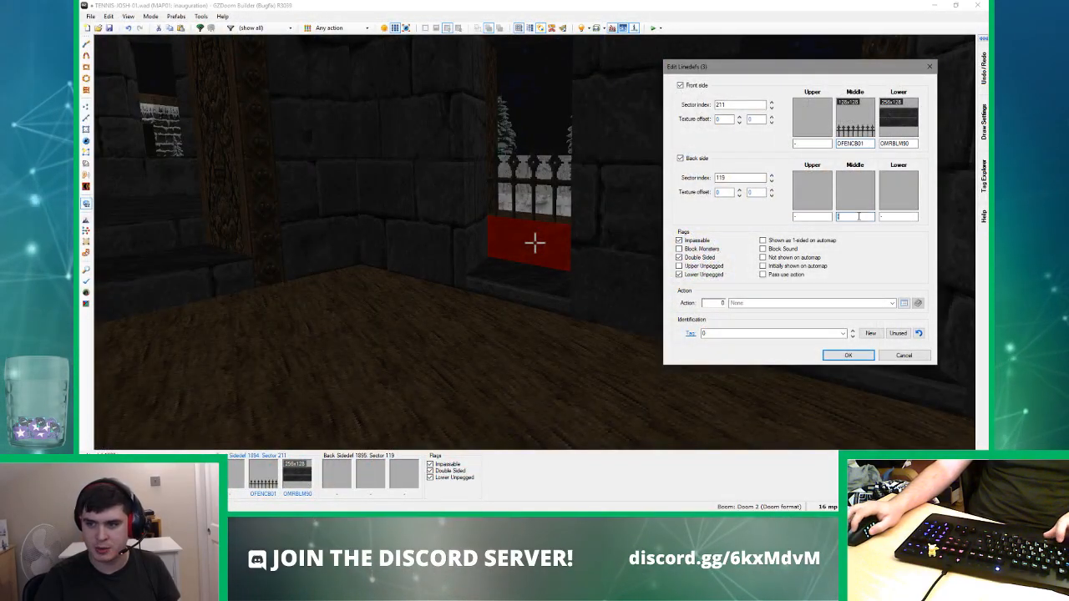
{"action": "left_click", "coordinate": [848, 355]}
- Copy the snowy brick texture OBRCKA23 from the outer wall onto the missing faces above and below the three windows
{"action": "key", "text": "w"}
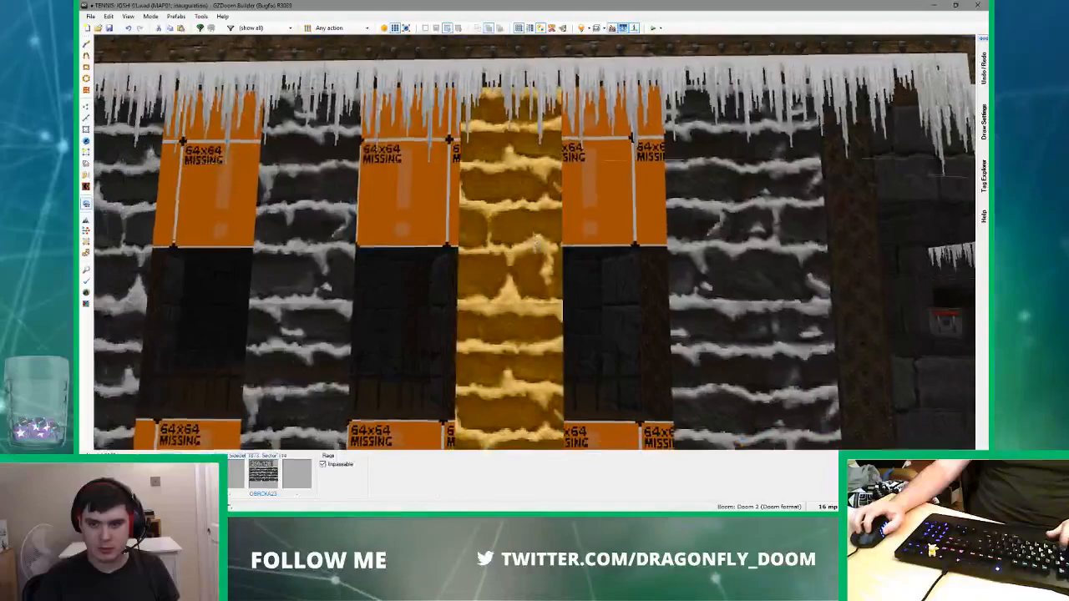
{"action": "left_click", "coordinate": [534, 243]}
{"action": "left_click", "coordinate": [534, 243]}
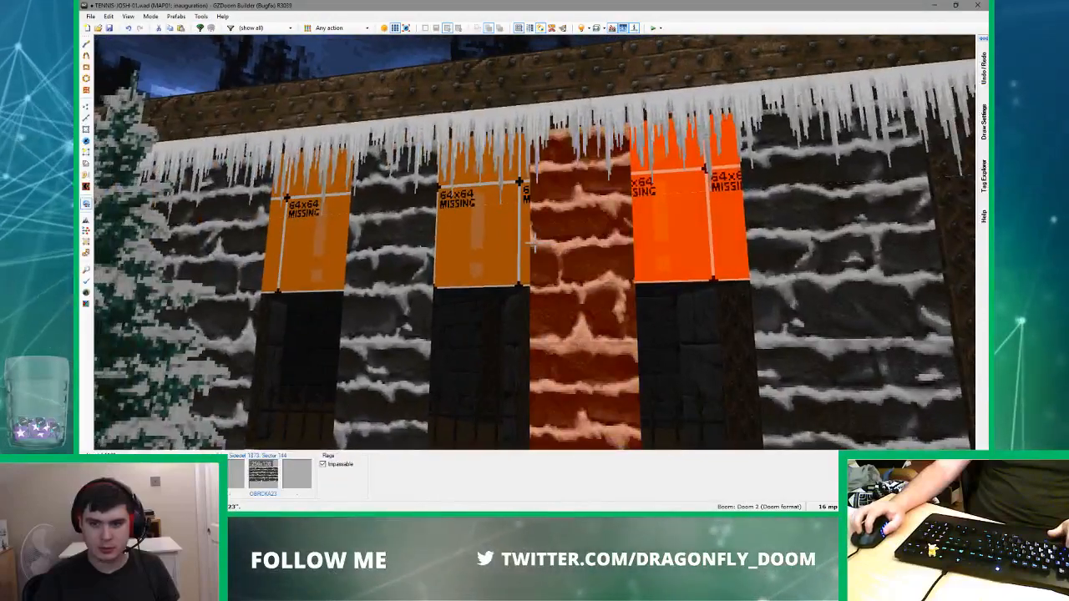
{"action": "key", "text": "c"}
{"action": "key", "text": "ctrl+c"}
{"action": "key", "text": "ctrl+v"}
{"action": "key", "text": "ctrl+v"}
{"action": "key", "text": "ctrl+v"}
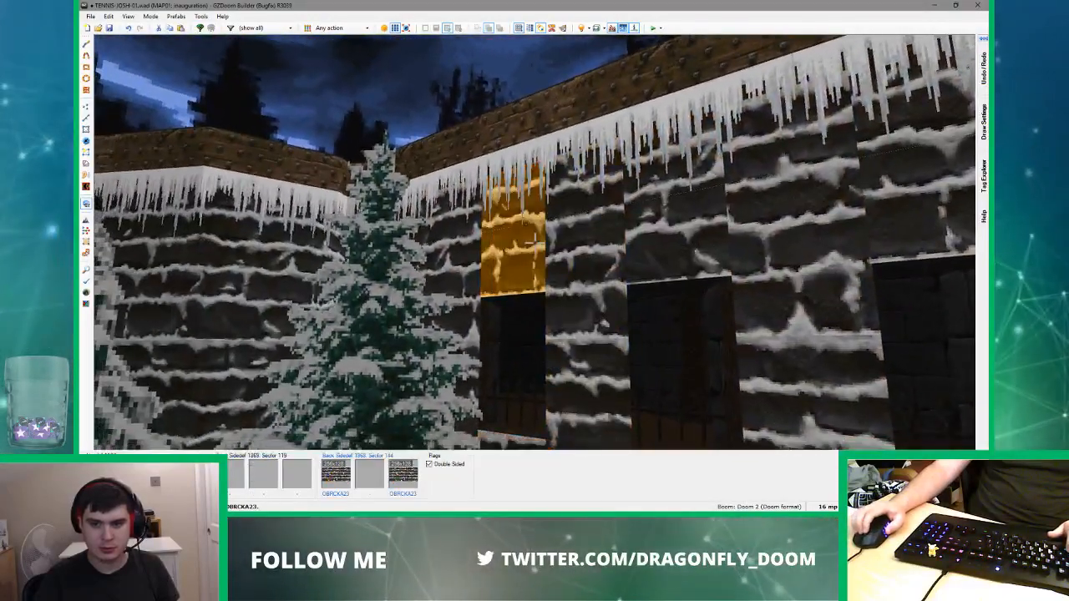
- Add OICE_E01 icicles as middle texture on both sides of the windows' outer lines and clear lower unpegged so they hang from the top
{"action": "left_click", "coordinate": [534, 243]}
{"action": "left_click", "coordinate": [534, 243]}
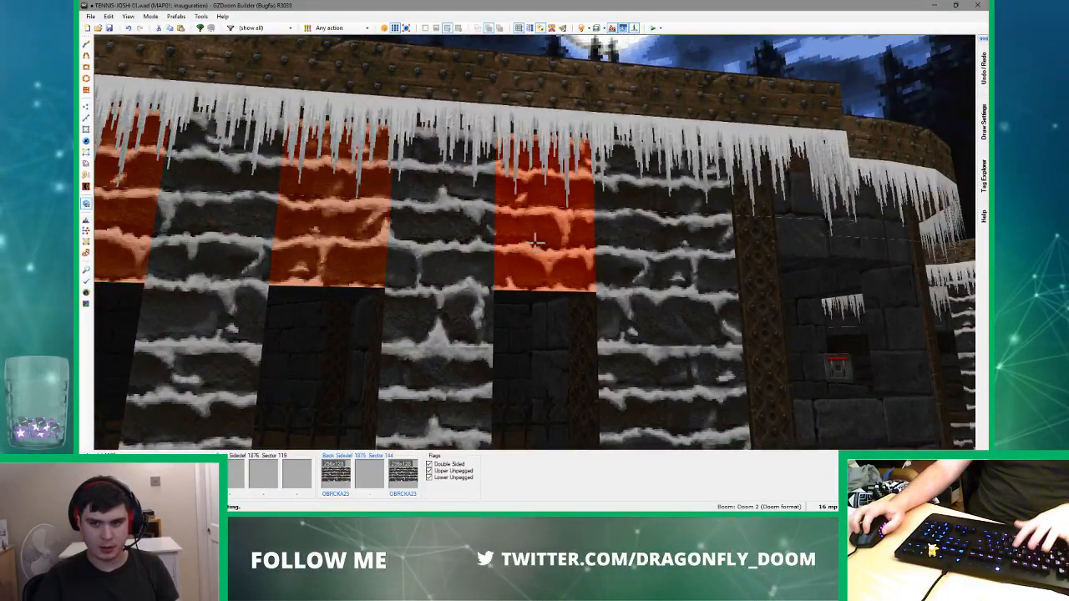
{"action": "right_click", "coordinate": [535, 243]}
{"action": "type", "text": "OICE_E01"}
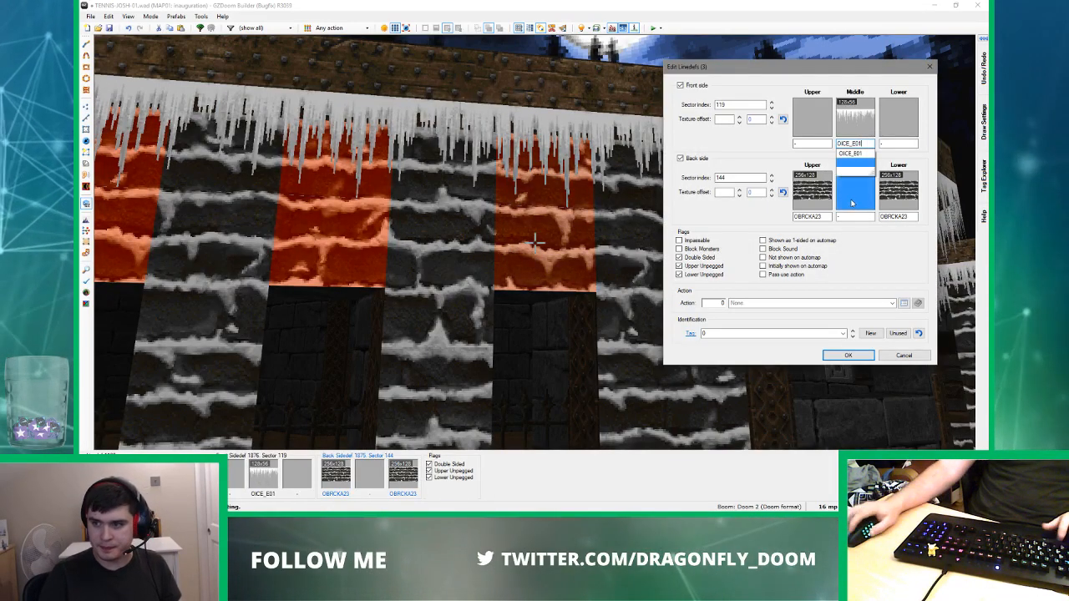
{"action": "key", "text": "ctrl+v"}
{"action": "key", "text": "Return"}
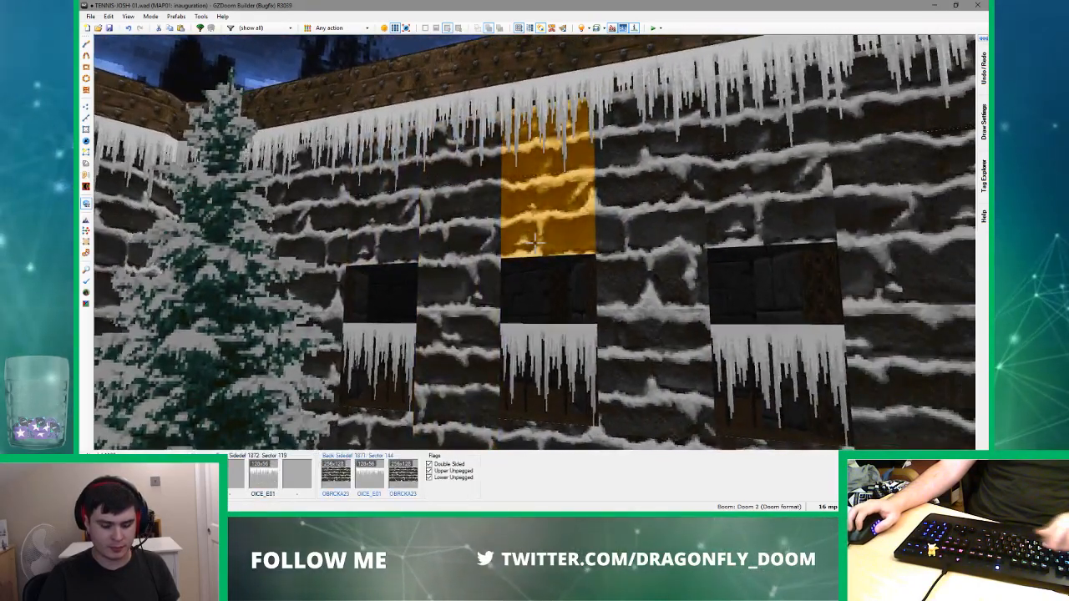
{"action": "key", "text": "u"}
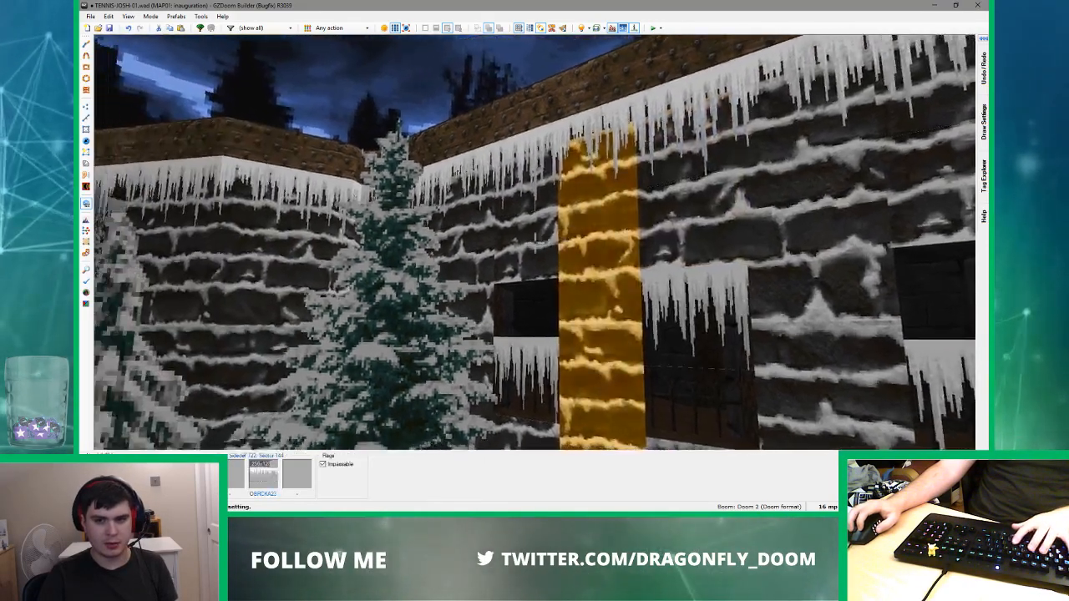
{"action": "key", "text": "l"}
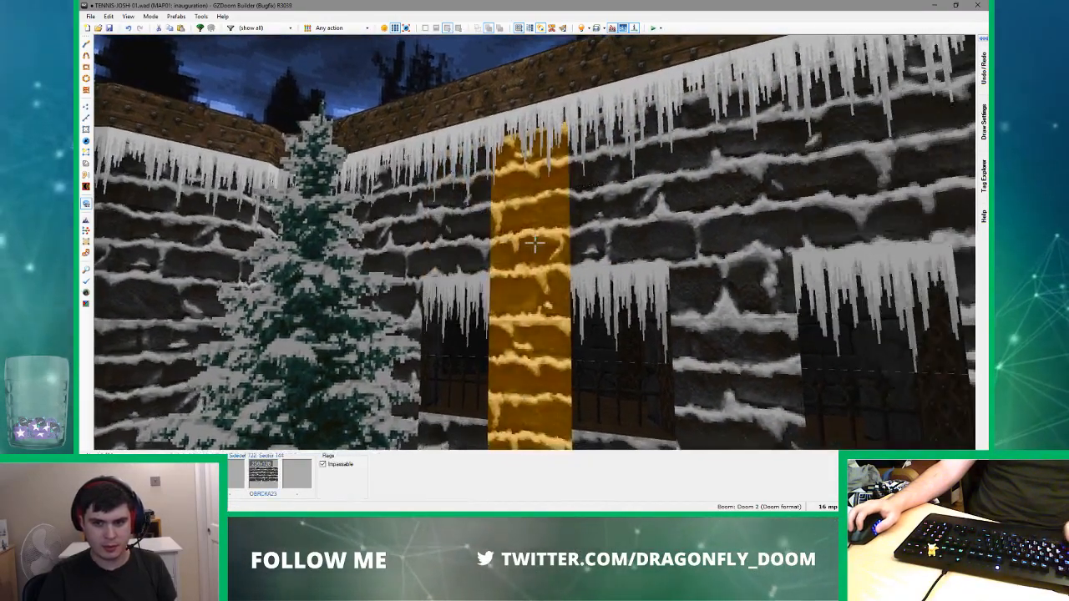
- Select the outer wall faces below the three windows and try changing their lower unpegged setting to match the surrounding brick
{"action": "key", "text": "d"}
{"action": "key", "text": "e"}
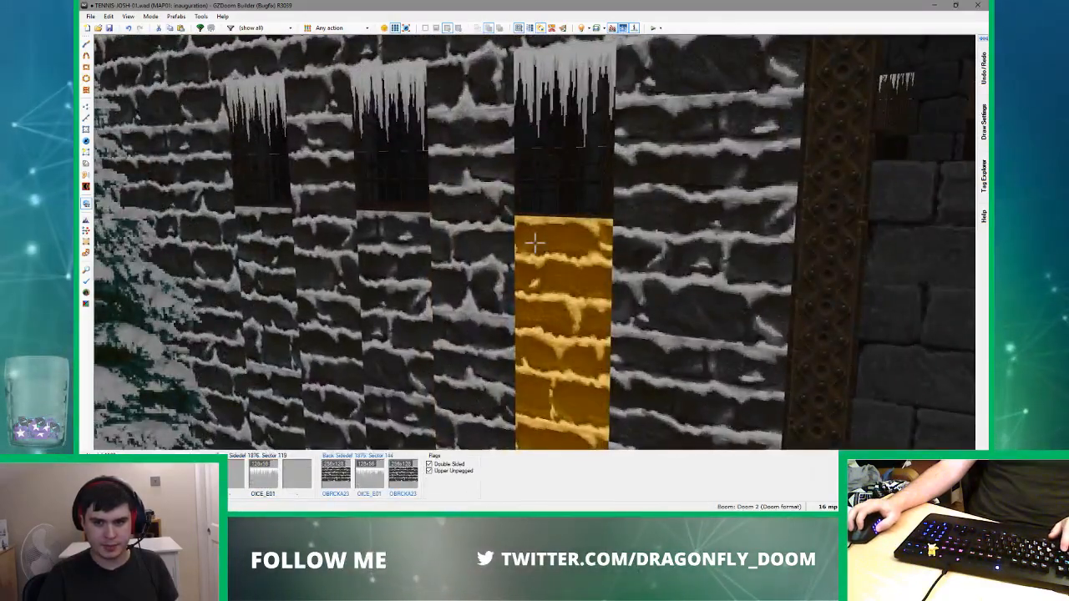
{"action": "left_click", "coordinate": [534, 243]}
{"action": "key", "text": "e"}
{"action": "left_click", "coordinate": [537, 236]}
{"action": "key", "text": "d"}
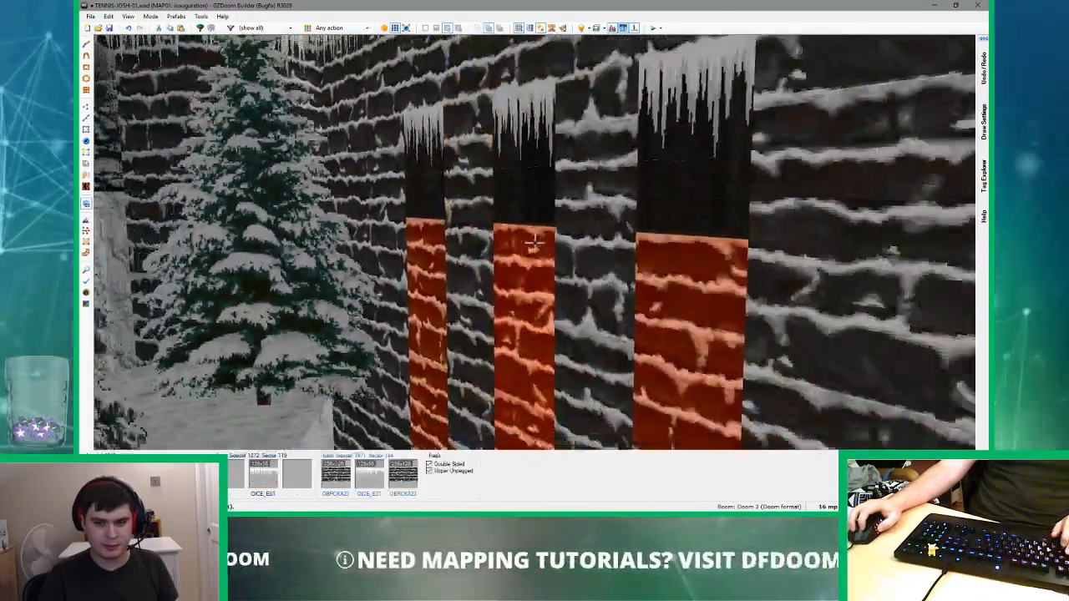
{"action": "key", "text": "d"}
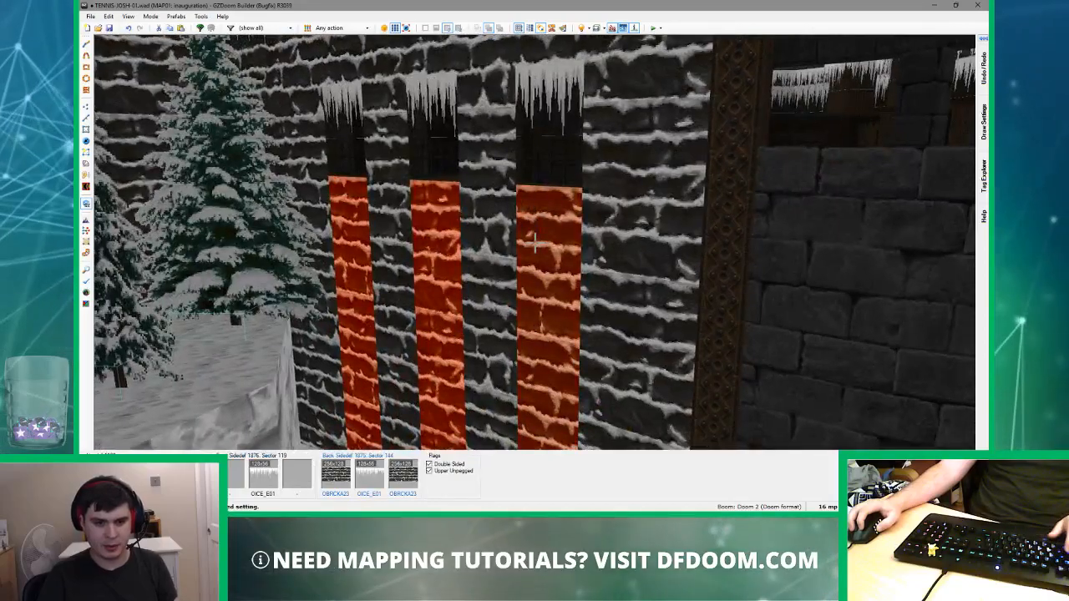
{"action": "key", "text": "d"}
{"action": "key", "text": "e"}
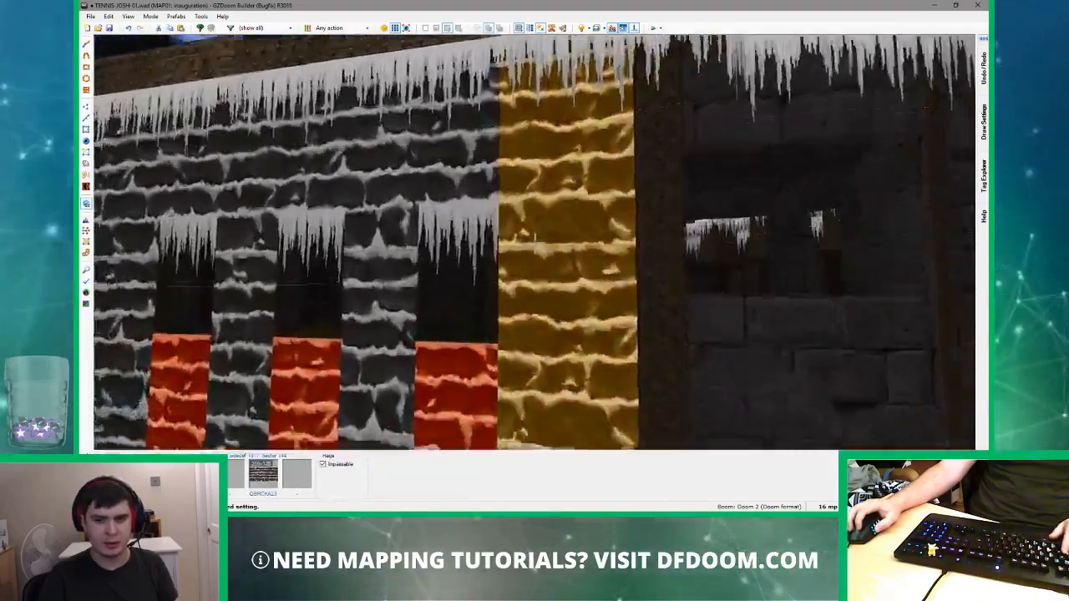
- Return to the 2D map in vertices mode, focused on the outer wall around the three windows
{"action": "key", "text": "q"}
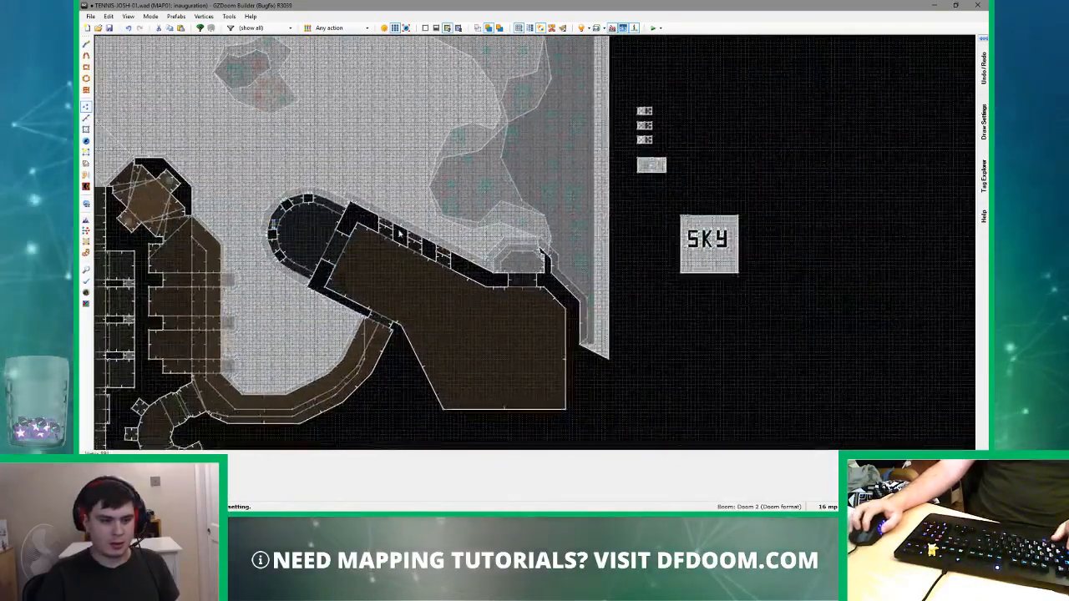
{"action": "scroll", "coordinate": [359, 209], "scroll_direction": "up", "scroll_amount": 6}
{"action": "middle_click_drag", "start_coordinate": [455, 214], "coordinate": [340, 162]}
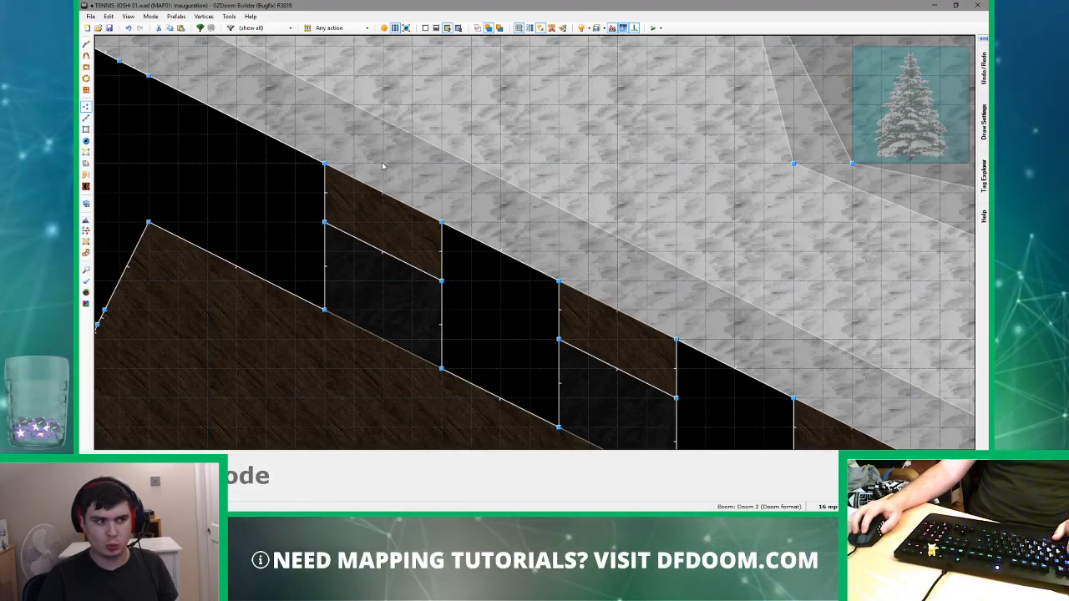
{"action": "right_click", "coordinate": [324, 134]}
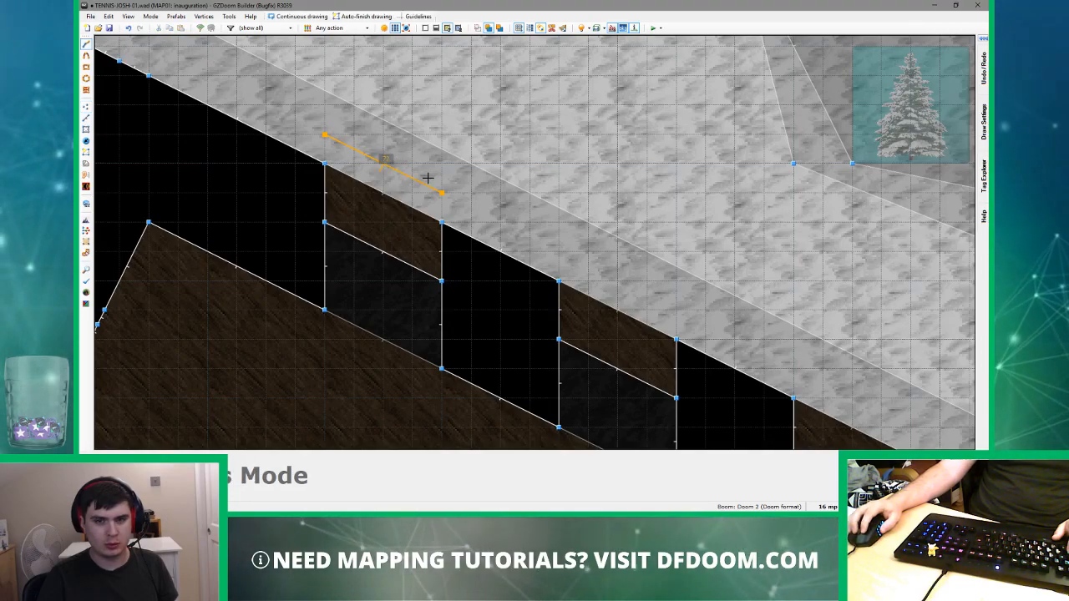
{"action": "left_click", "coordinate": [429, 178]}
{"action": "scroll", "coordinate": [428, 178], "scroll_direction": "down", "scroll_amount": 4}
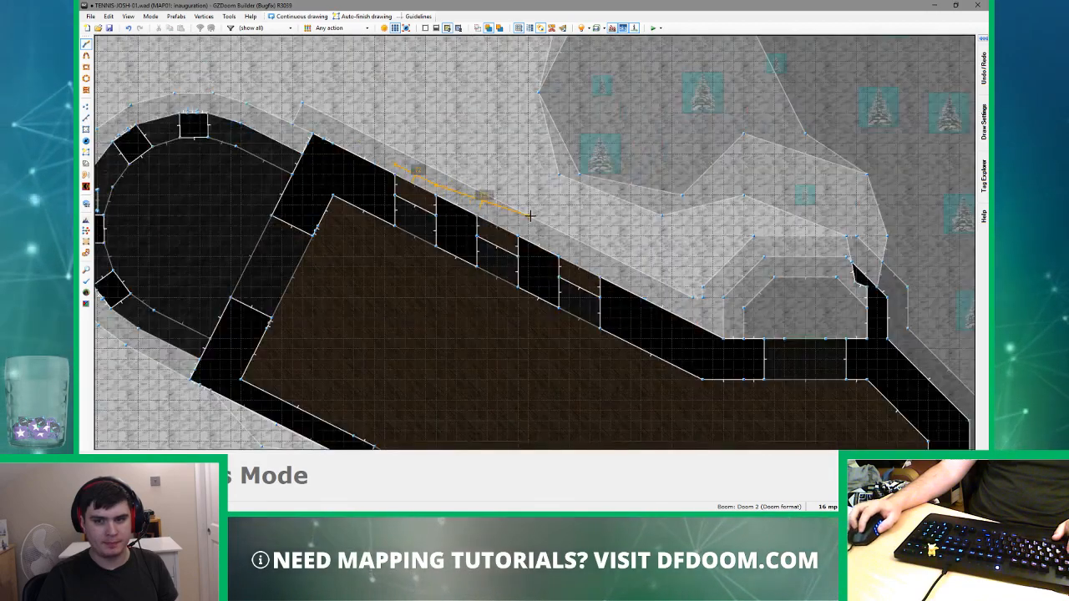
{"action": "scroll", "coordinate": [460, 199], "scroll_direction": "up", "scroll_amount": 3}
{"action": "key", "text": "Escape"}
- Draw a thin ledge outside the wall from the first window's outer corner to the third's, with its middle vertex pulled outward
{"action": "scroll", "coordinate": [331, 147], "scroll_direction": "up", "scroll_amount": 4}
{"action": "right_click", "coordinate": [298, 122]}
{"action": "scroll", "coordinate": [340, 135], "scroll_direction": "down", "scroll_amount": 4}
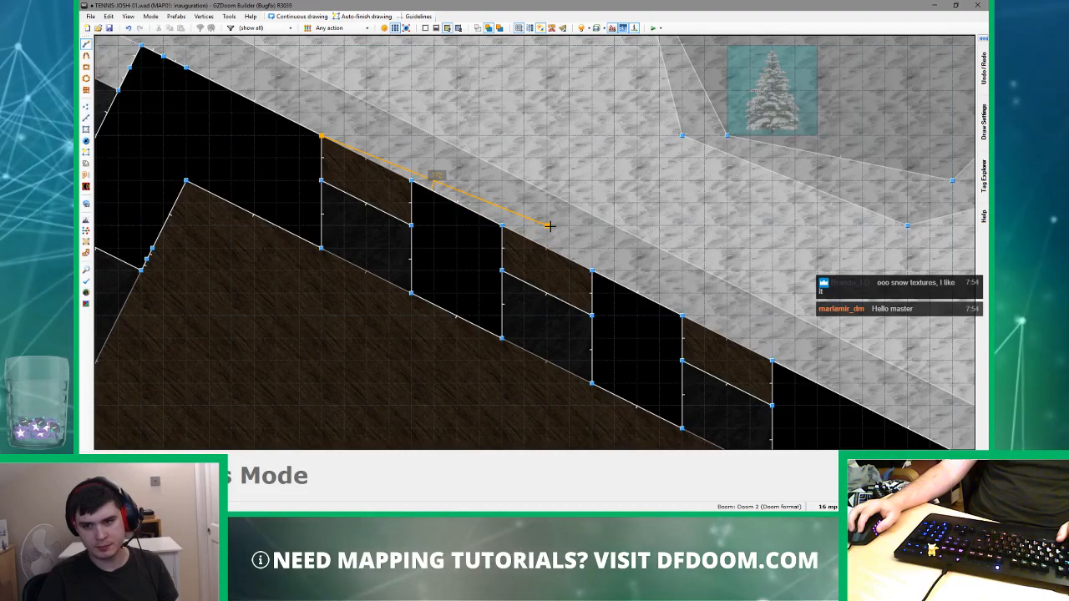
{"action": "left_click", "coordinate": [771, 361]}
{"action": "scroll", "coordinate": [620, 238], "scroll_direction": "up", "scroll_amount": 4}
{"action": "left_click_drag", "start_coordinate": [389, 215], "coordinate": [410, 219]}
{"action": "scroll", "coordinate": [410, 219], "scroll_direction": "down", "scroll_amount": 6}
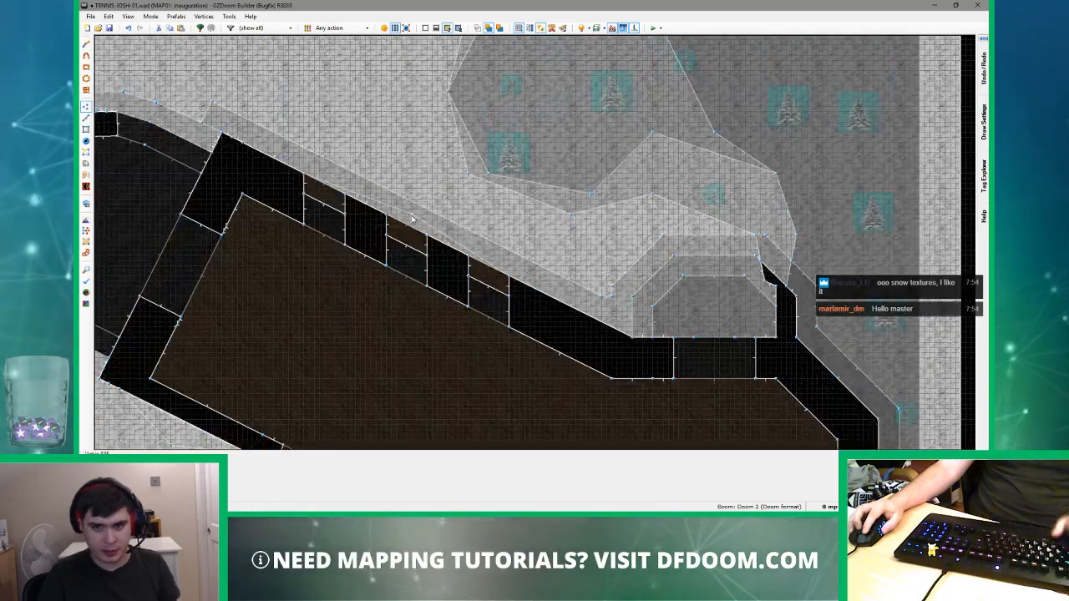
- Raise the new outer ledge to window height and paste snowy brick OBRCKA23 onto its front faces, set to lower unpegged
{"action": "key", "text": "w"}
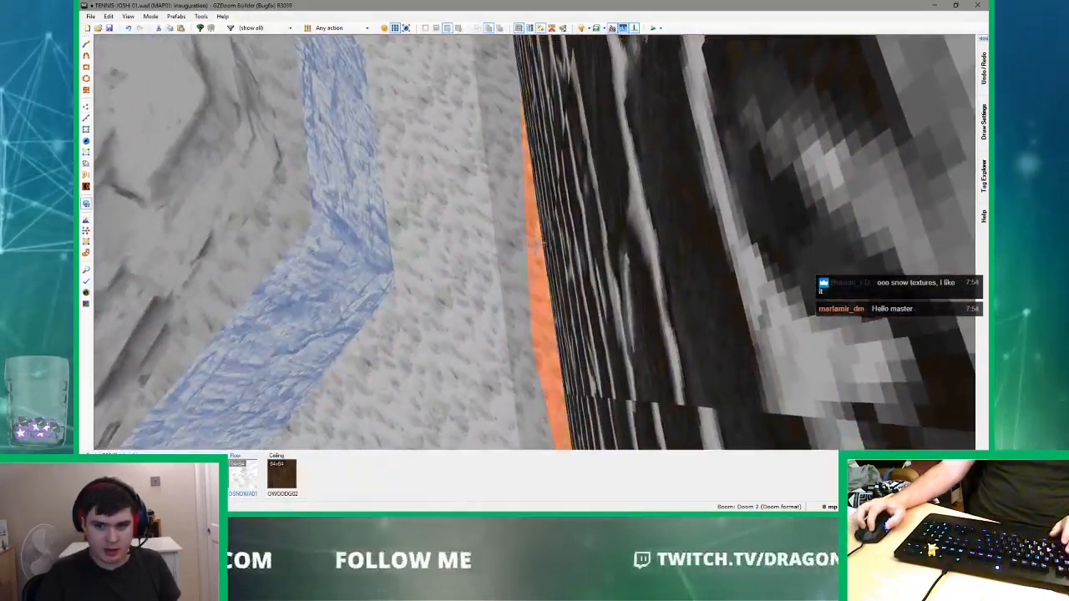
{"action": "key", "text": "d"}
{"action": "key", "text": "w"}
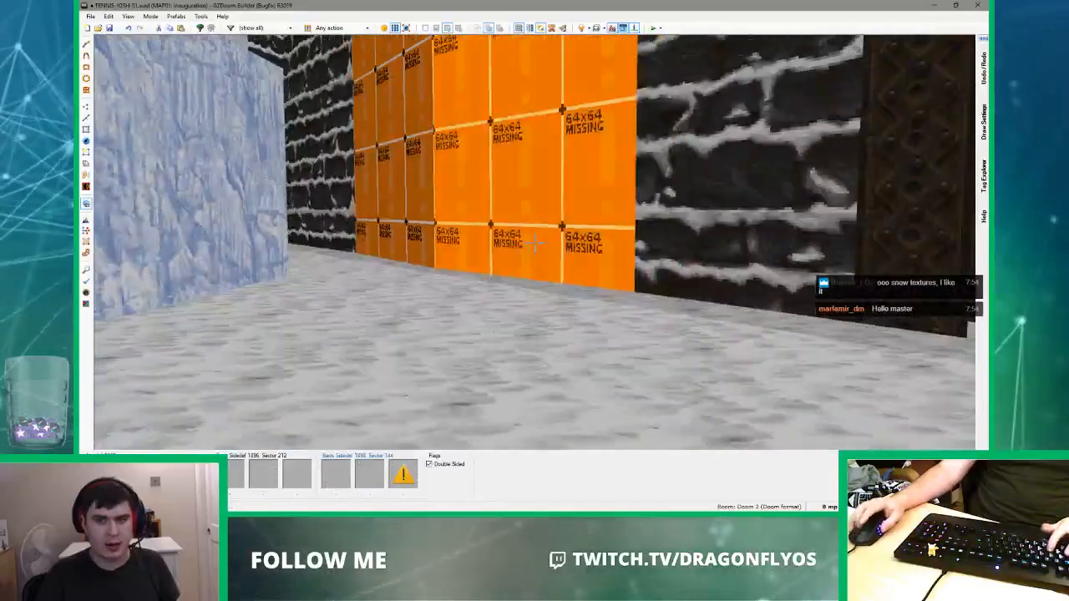
{"action": "key", "text": "w"}
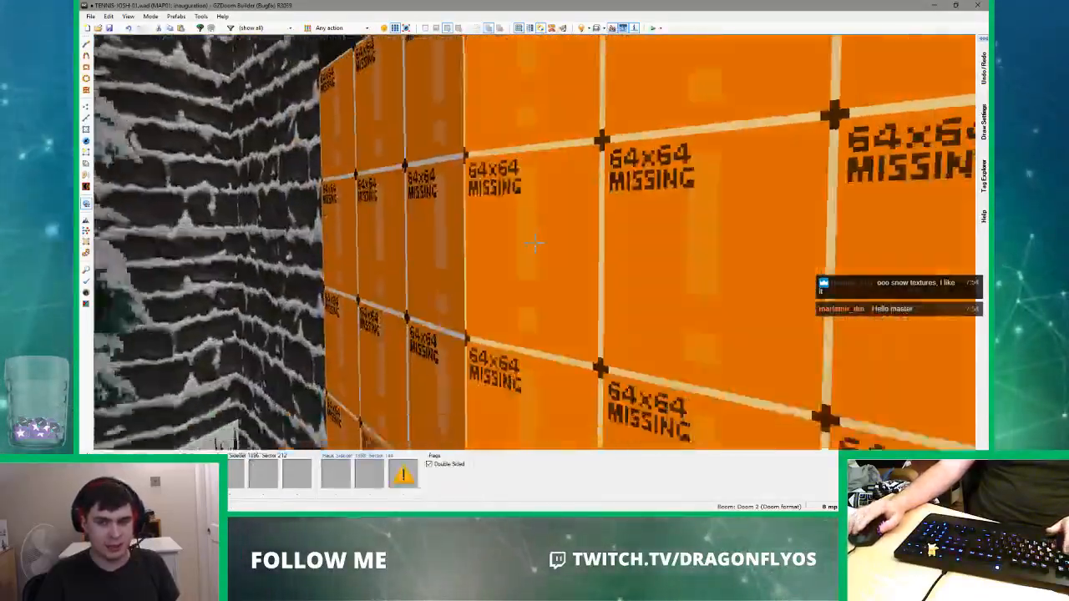
{"action": "key", "text": "w"}
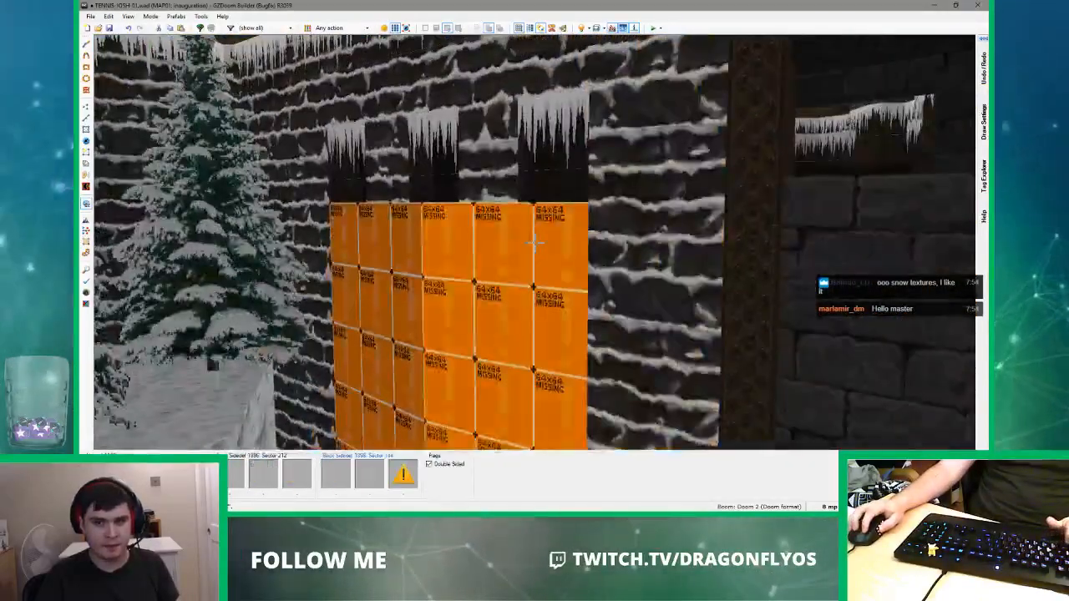
{"action": "key", "text": "l"}
{"action": "key", "text": "ctrl+v"}
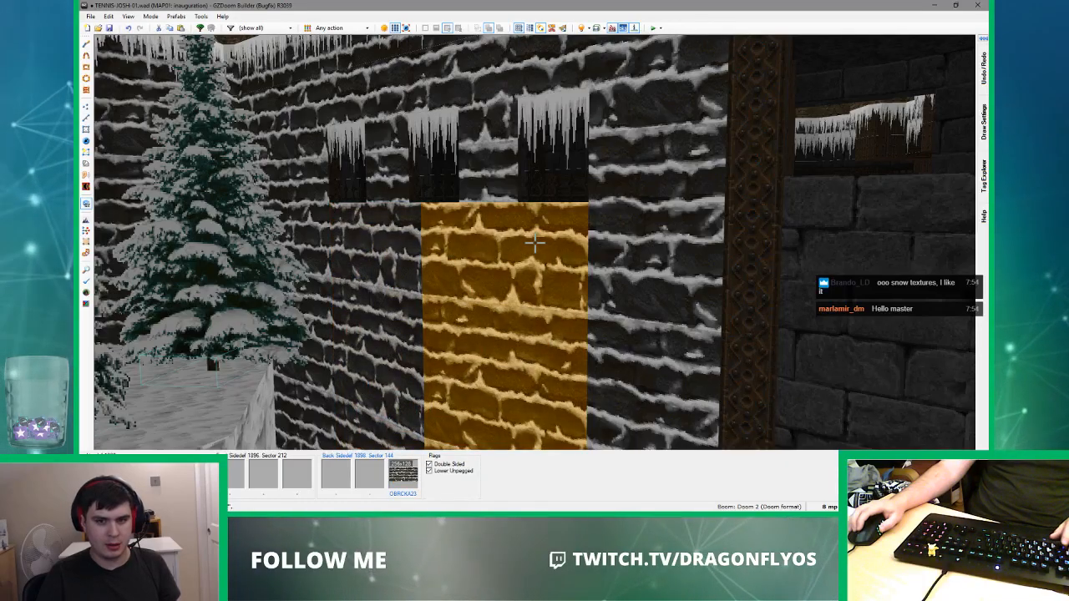
- Check the ledge from outside and through the windows, and lower its snow floor below the window sills
{"action": "key", "text": "d"}
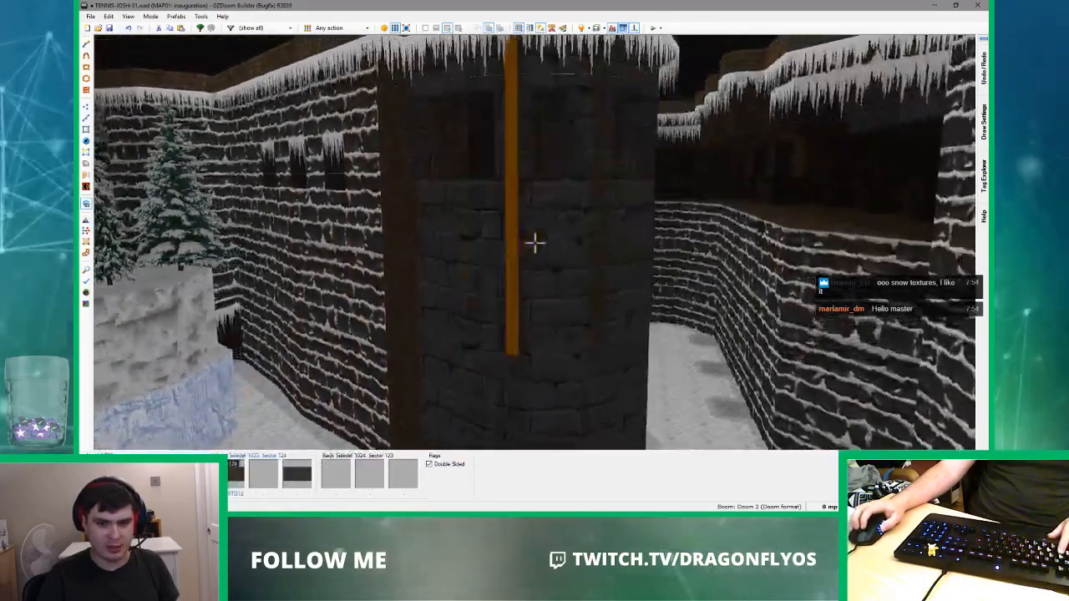
{"action": "key", "text": "w"}
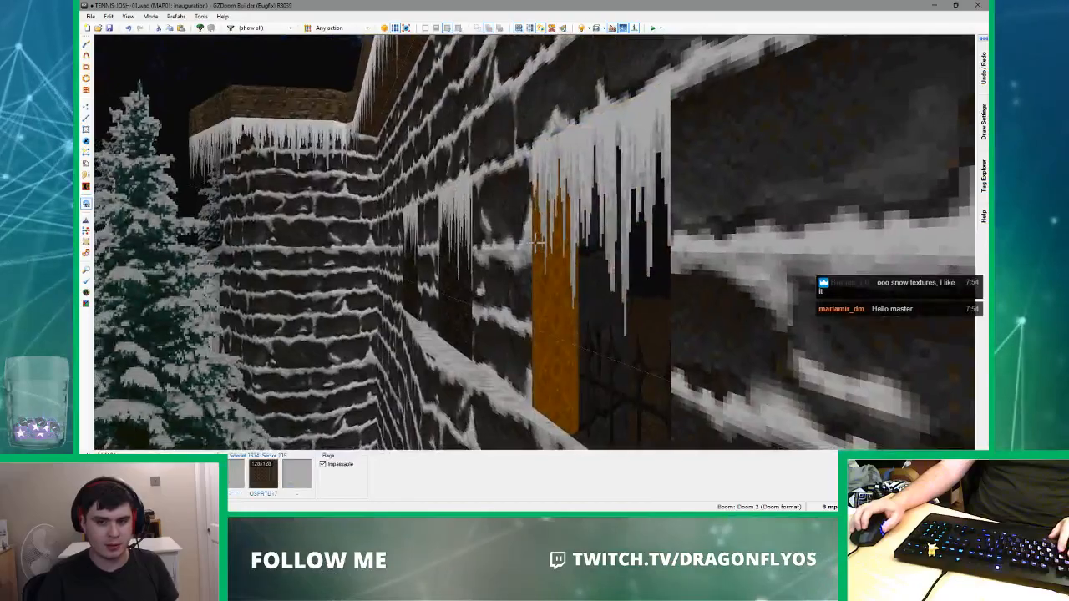
{"action": "key", "text": "w"}
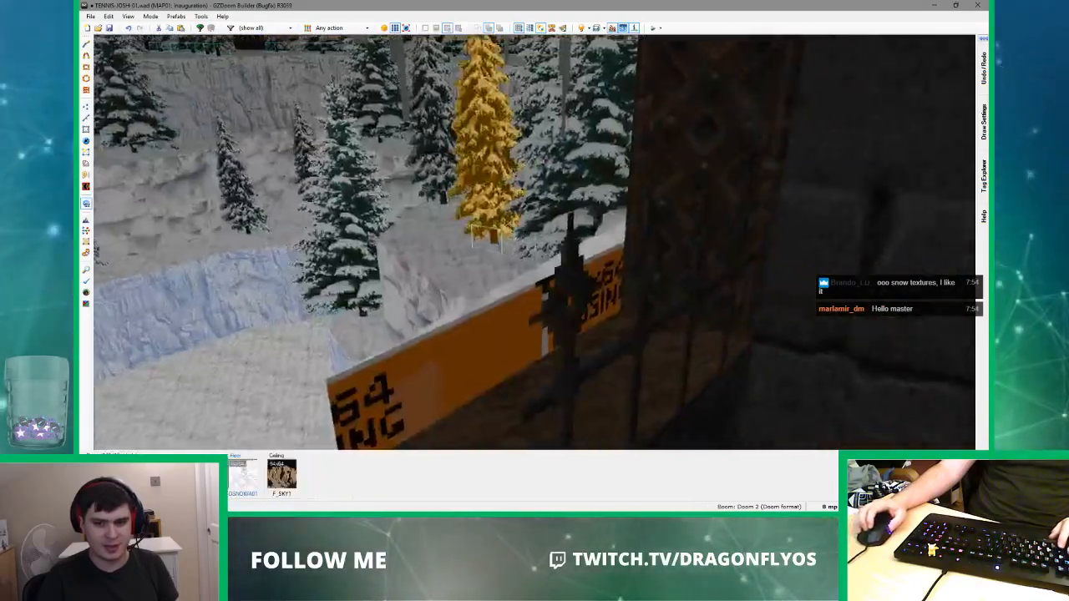
{"action": "key", "text": "w"}
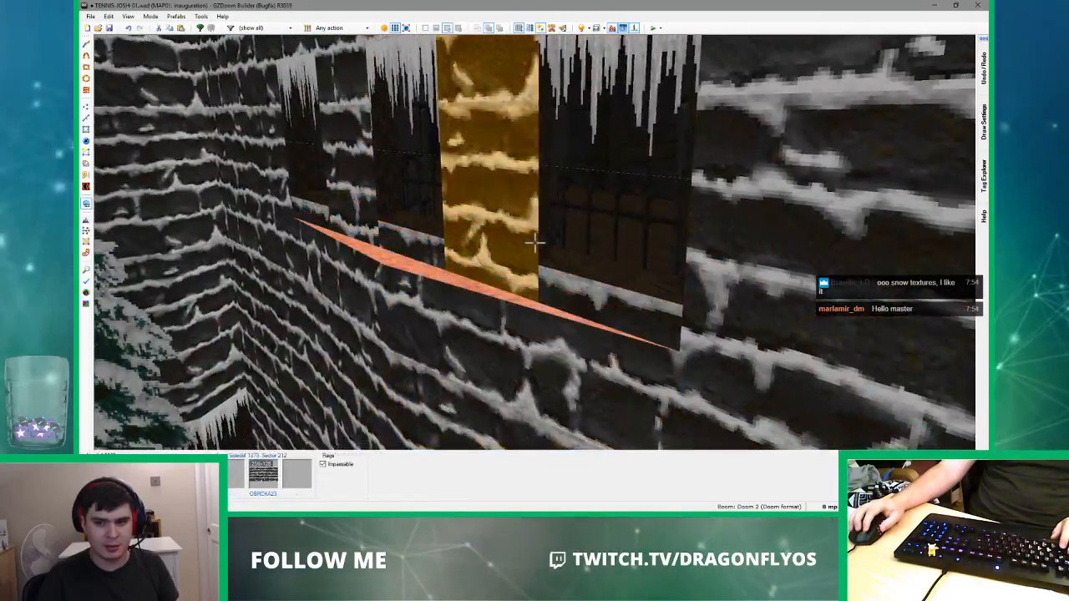
- Set the outer ledge level with the window sills and give its floor the same wood texture
{"action": "scroll", "coordinate": [534, 243], "scroll_direction": "down", "scroll_amount": 2}
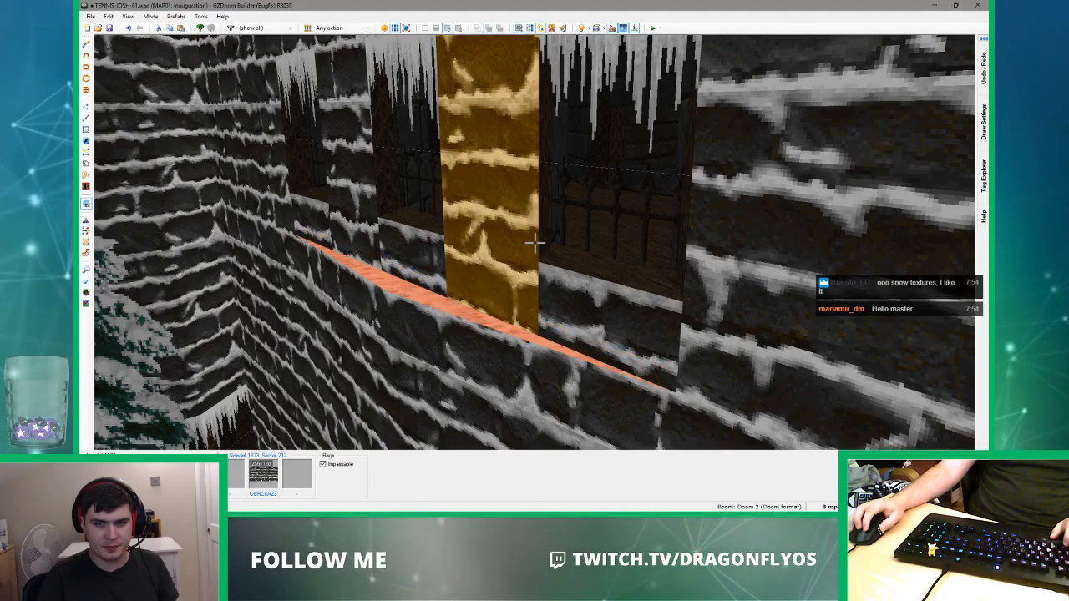
{"action": "scroll", "coordinate": [534, 243], "scroll_direction": "up", "scroll_amount": 3}
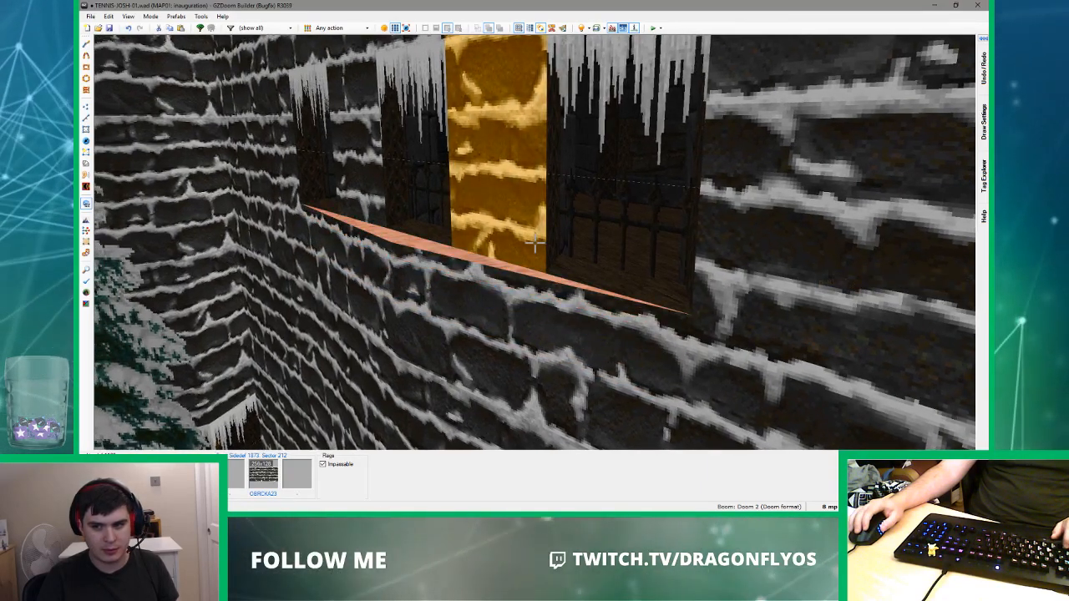
{"action": "key", "text": "w"}
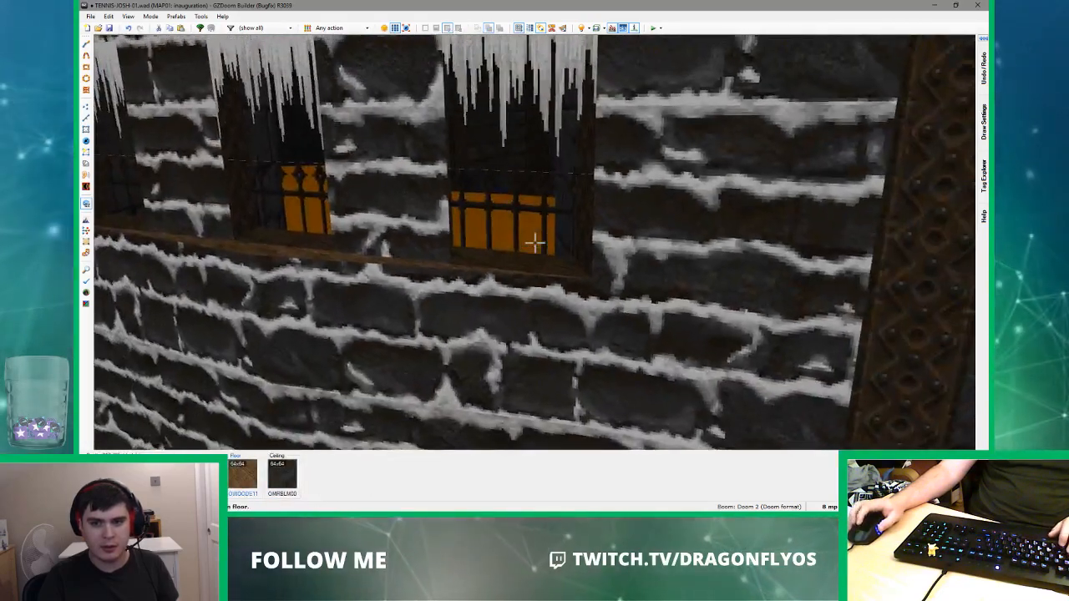
- Set the brightness of the three window sill sectors to 160 and of the inner window recesses to 144
{"action": "key", "text": "d"}
{"action": "scroll", "coordinate": [535, 243], "scroll_direction": "up", "scroll_amount": 2, "text": "ctrl"}
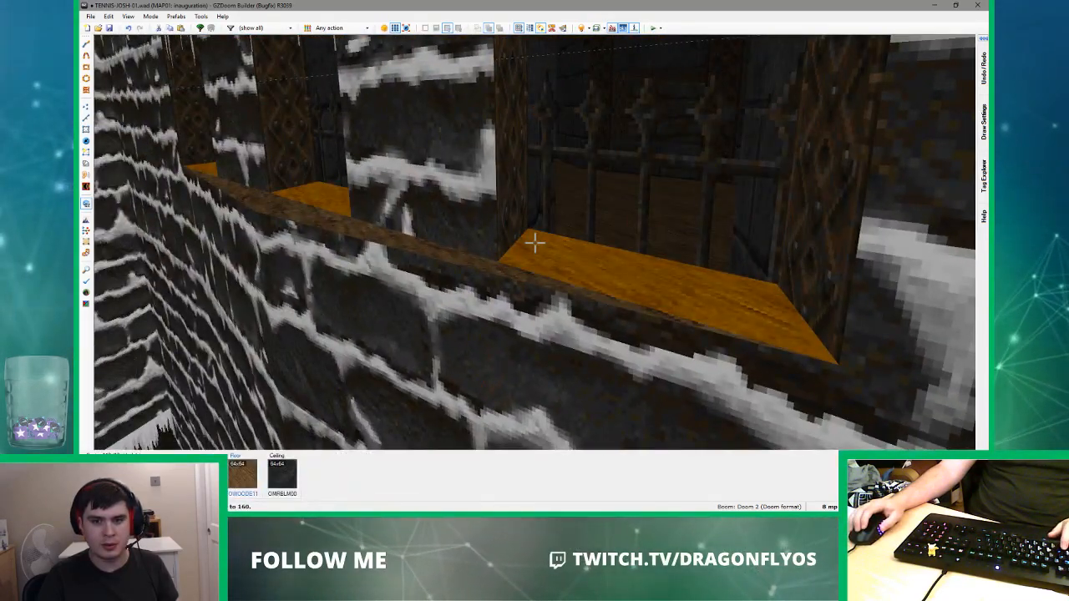
{"action": "key", "text": "e"}
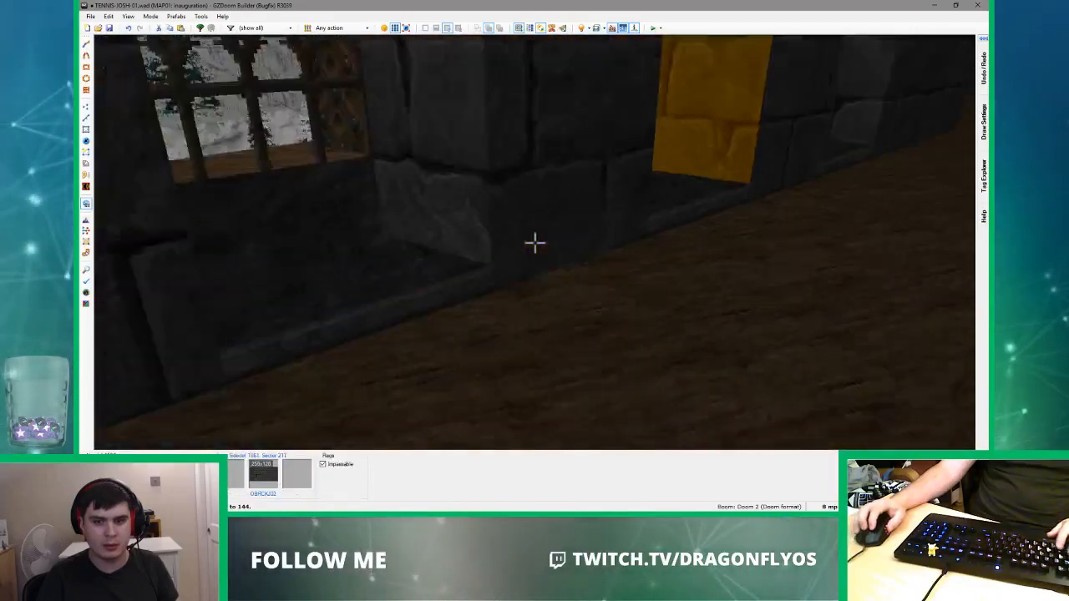
{"action": "key", "text": "d"}
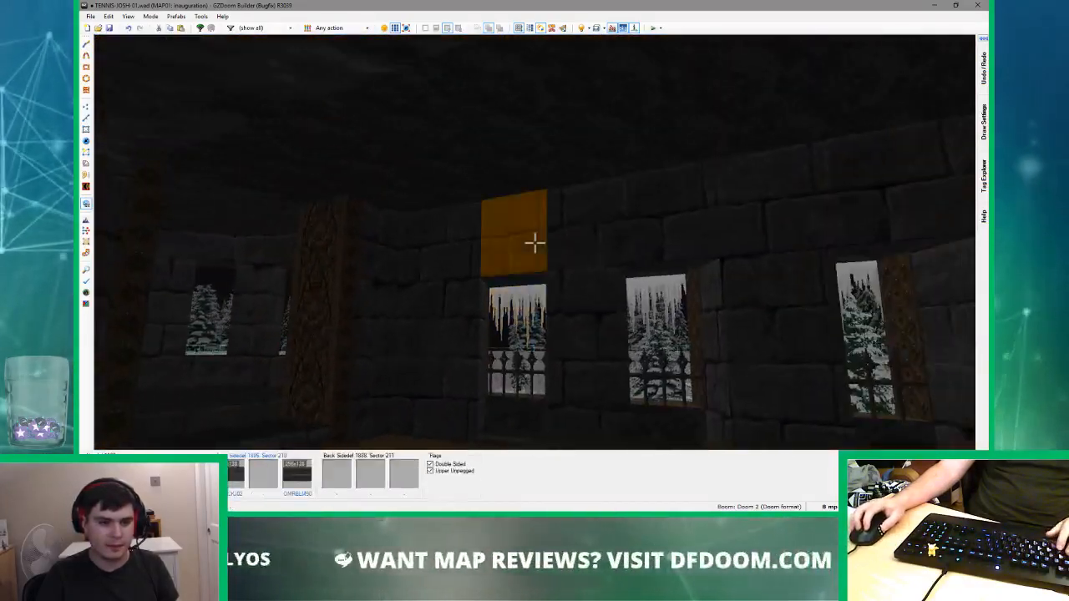
- Inspect the three windows and the wooden ledge from inside the room and from outside the snowy wall
{"action": "key", "text": "e"}
{"action": "key", "text": "w"}
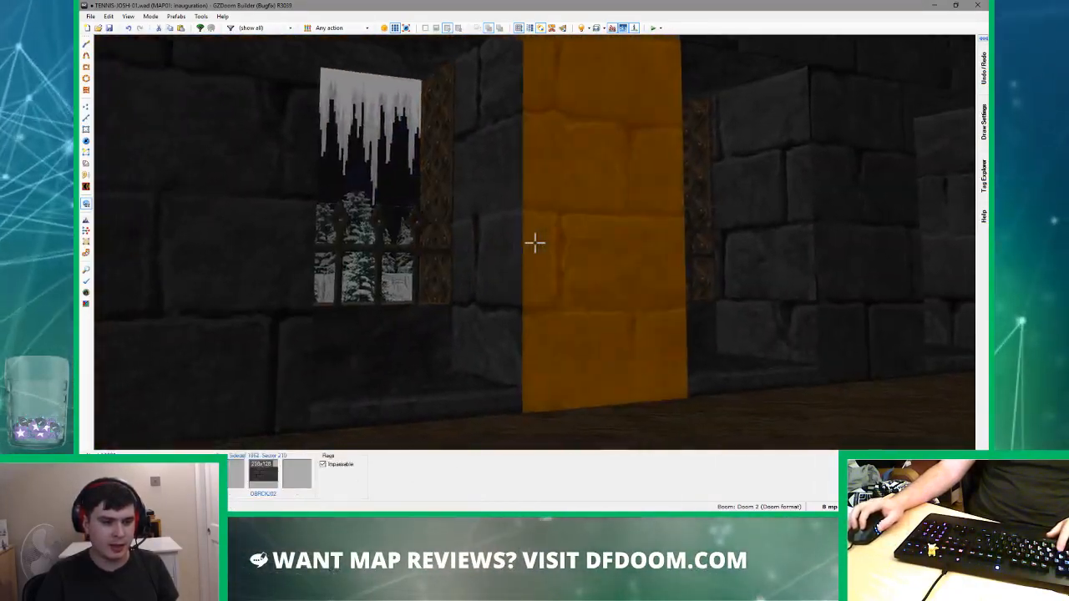
{"action": "key", "text": "w"}
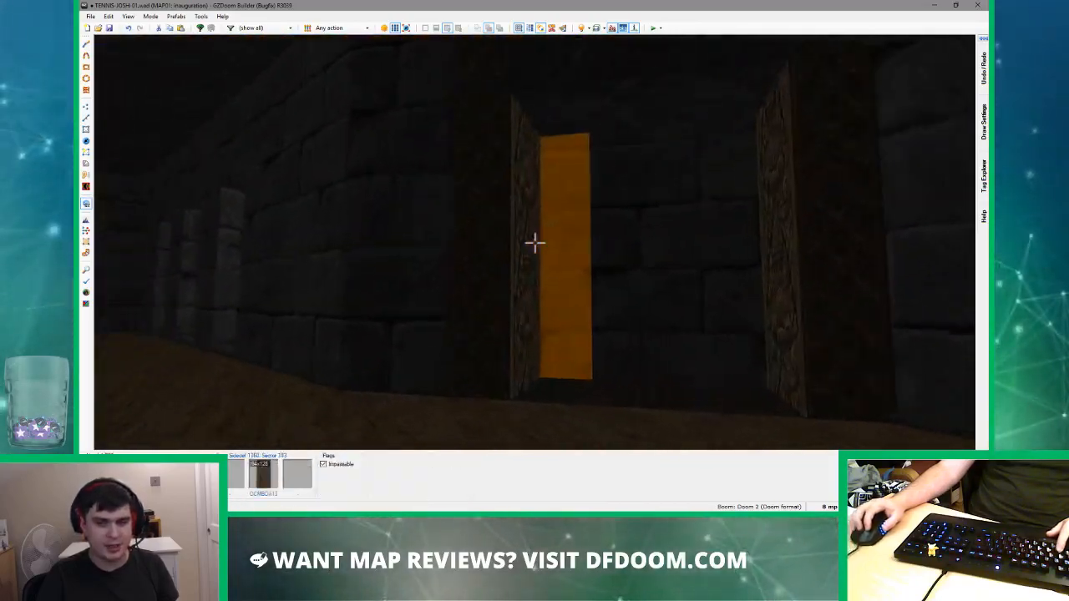
{"action": "key", "text": "w"}
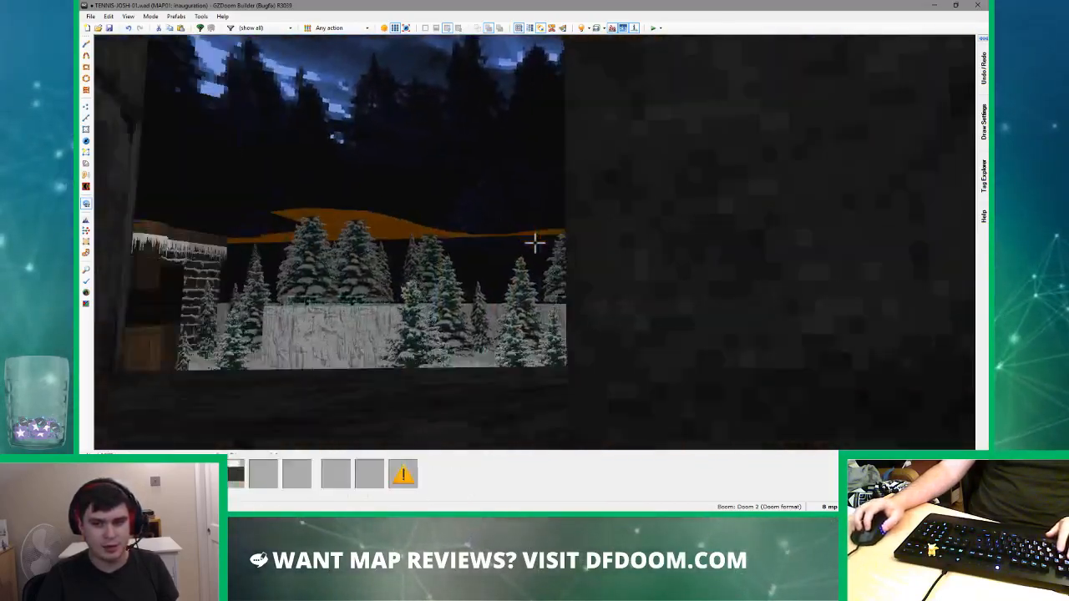
{"action": "key", "text": "w"}
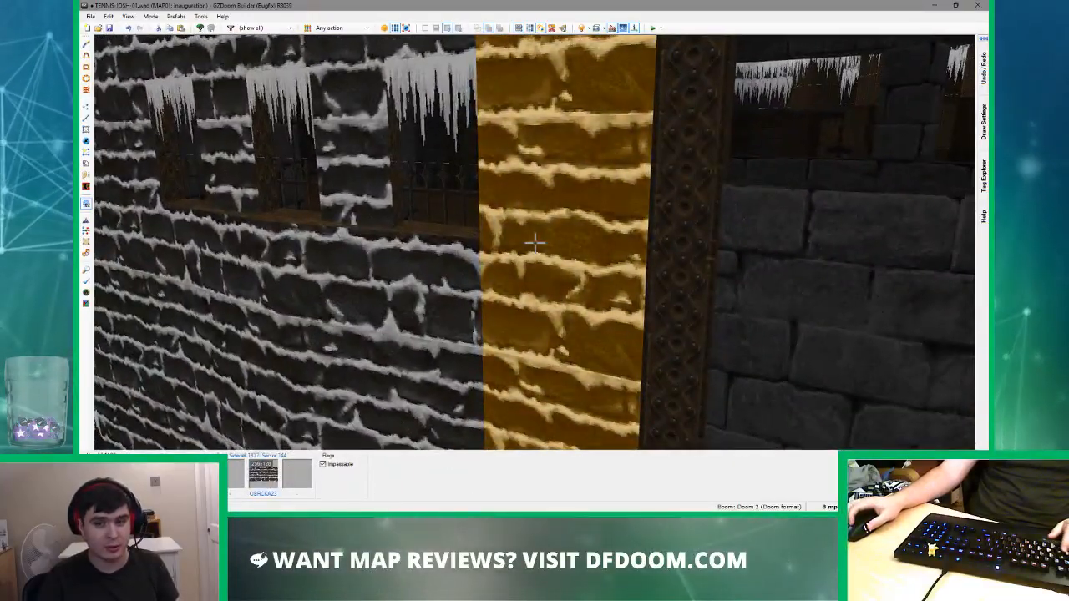
{"action": "key", "text": "s"}
{"action": "key", "text": "w"}
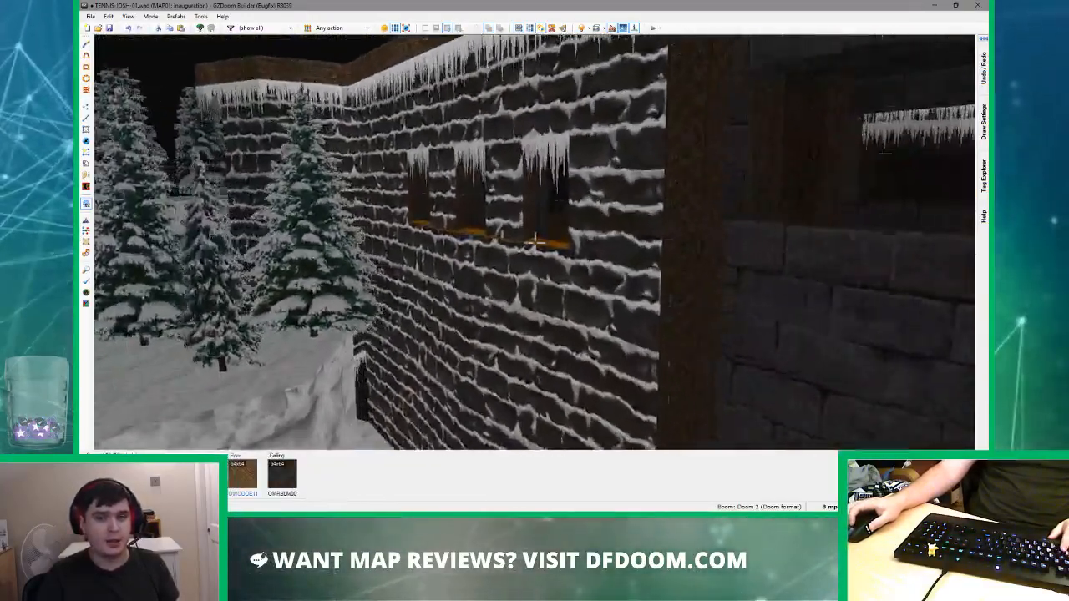
{"action": "key", "text": "s"}
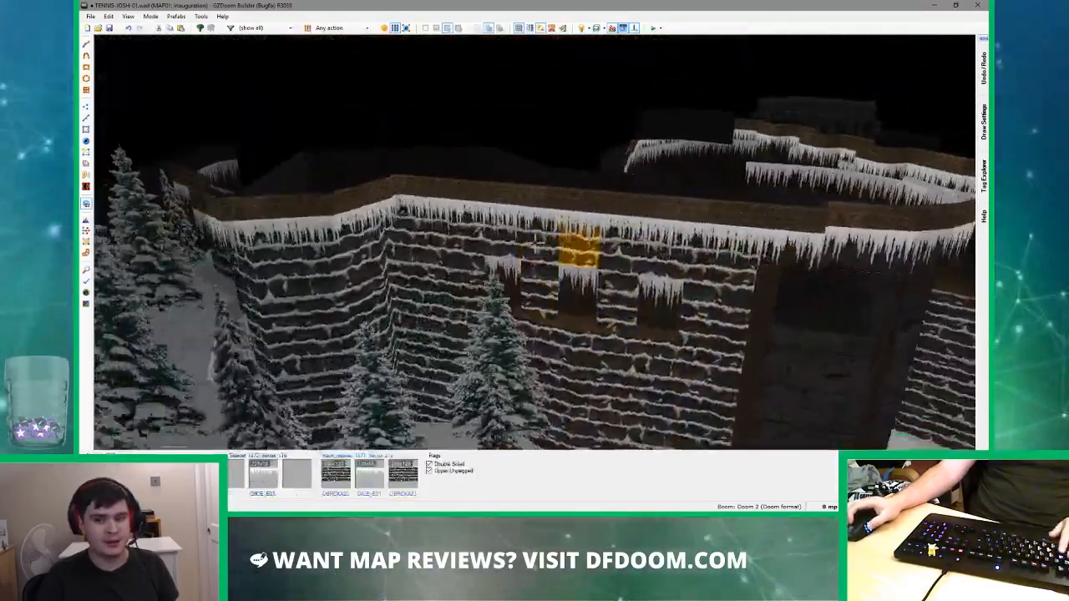
{"action": "key", "text": "w"}
{"action": "key", "text": "w"}
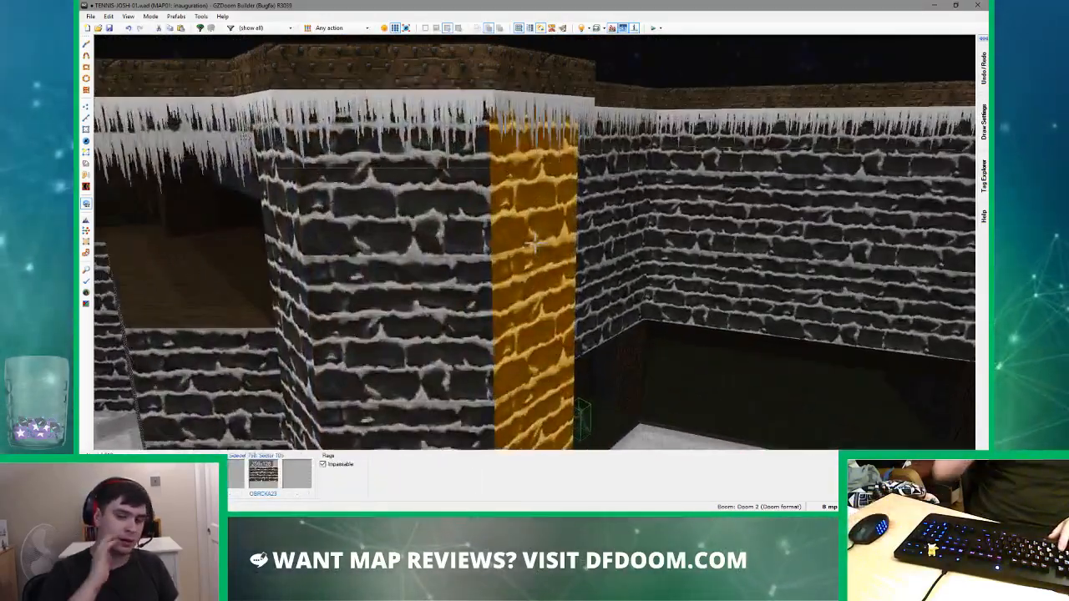
- Tour the neighbouring rooms, the switch tower and the curved wooden walkway to review their detailing
{"action": "key", "text": "w"}
{"action": "key", "text": "a"}
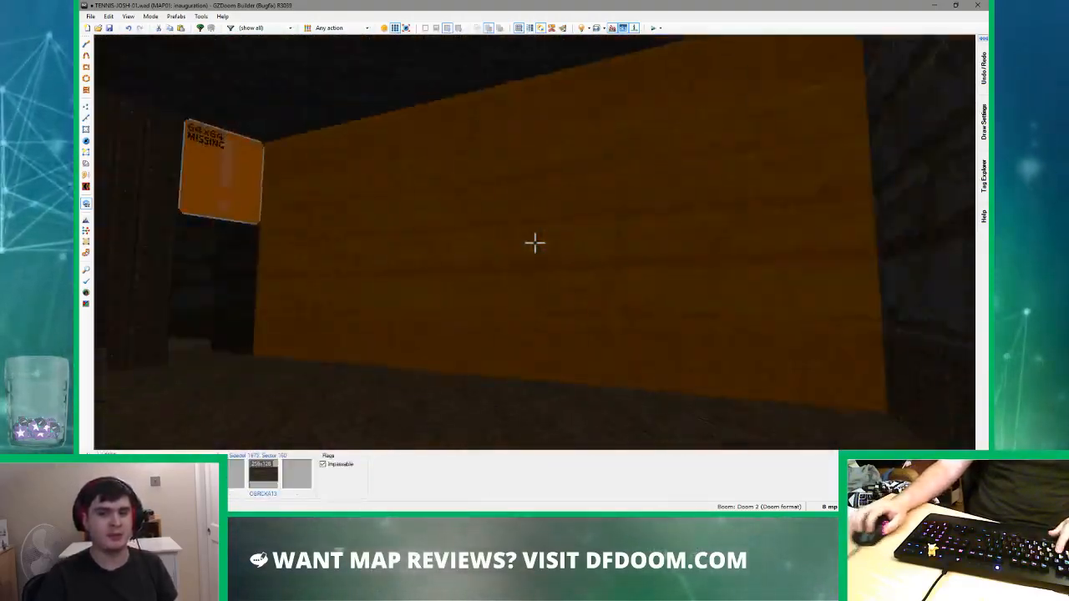
{"action": "key", "text": "w"}
{"action": "key", "text": "w"}
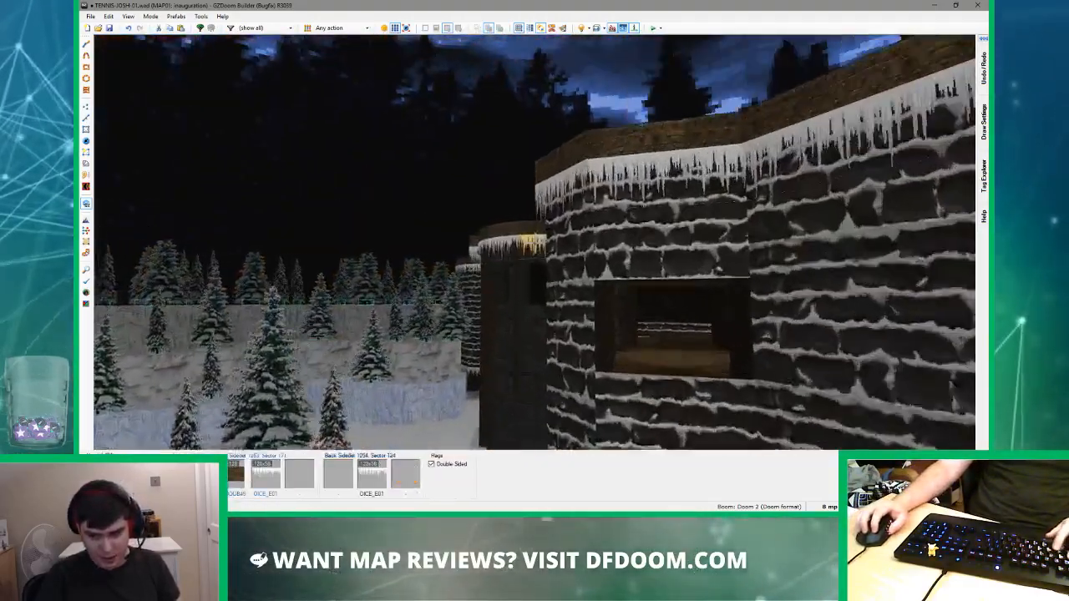
{"action": "key", "text": "w"}
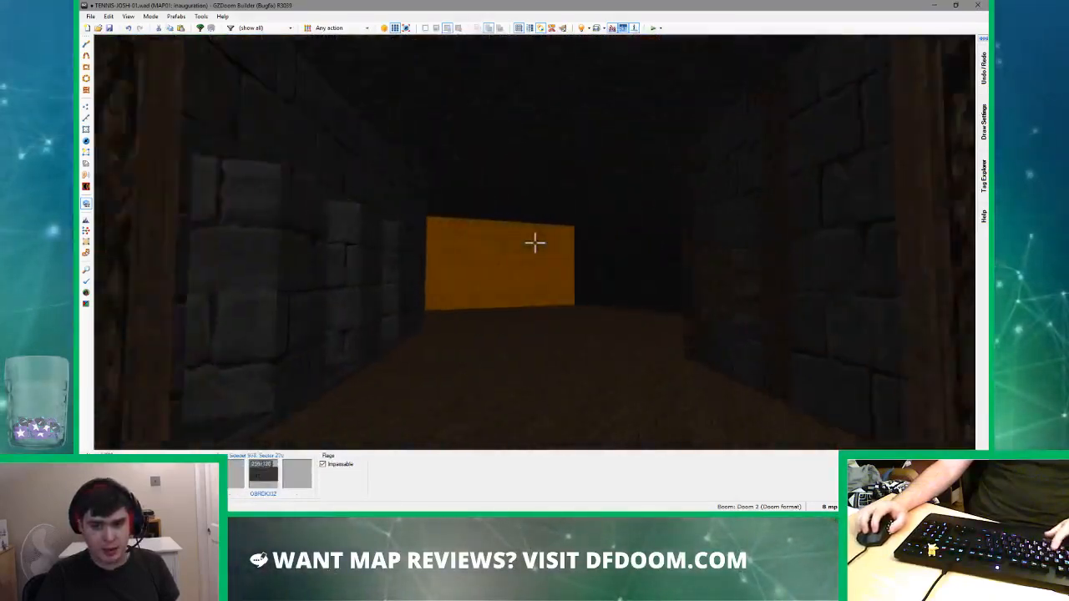
{"action": "key", "text": "w"}
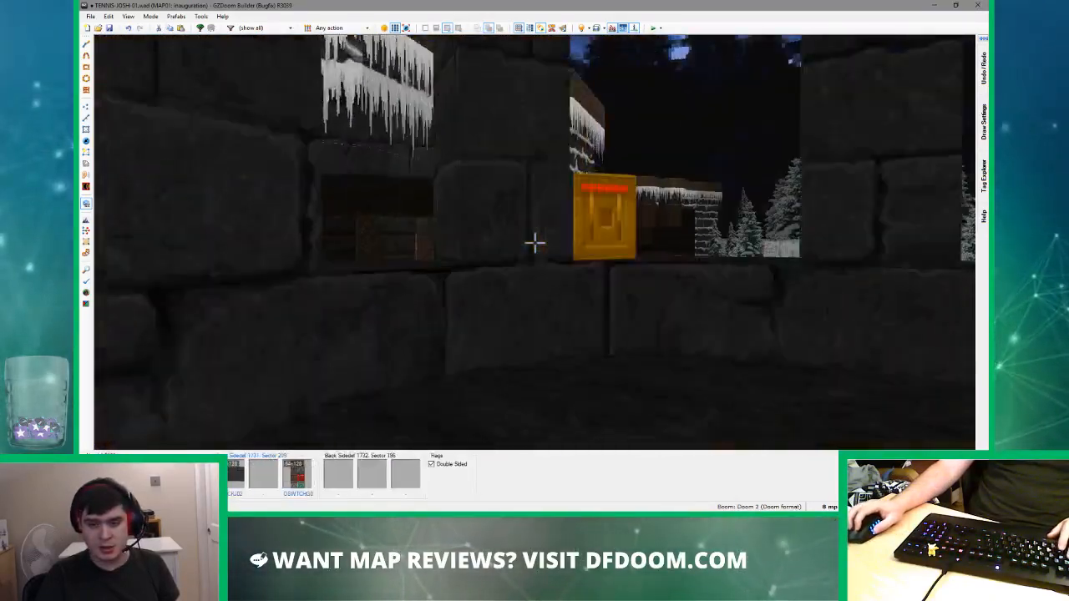
{"action": "key", "text": "w"}
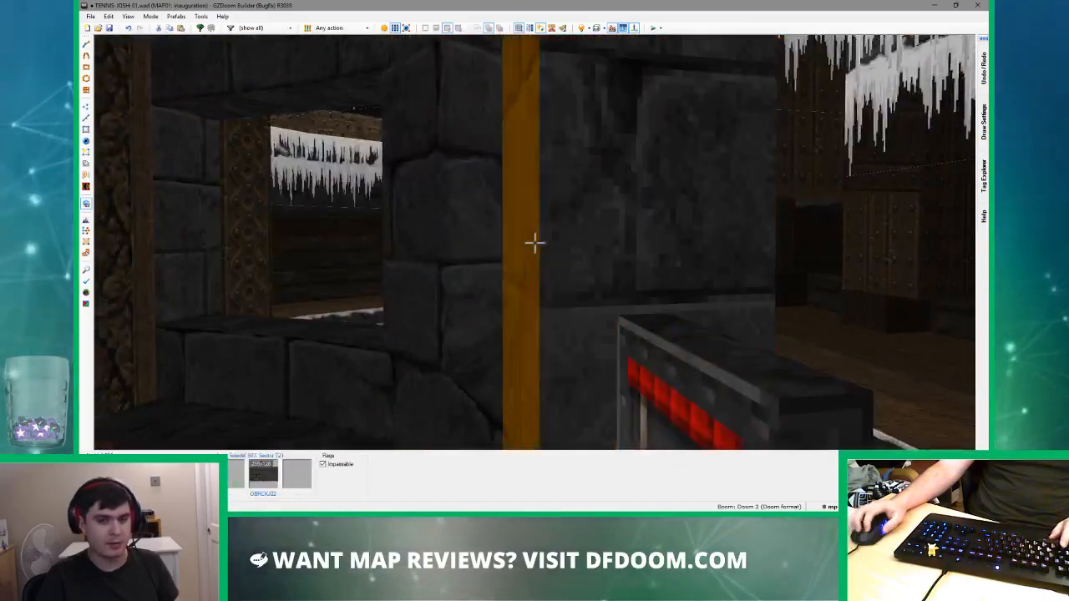
{"action": "key", "text": "w"}
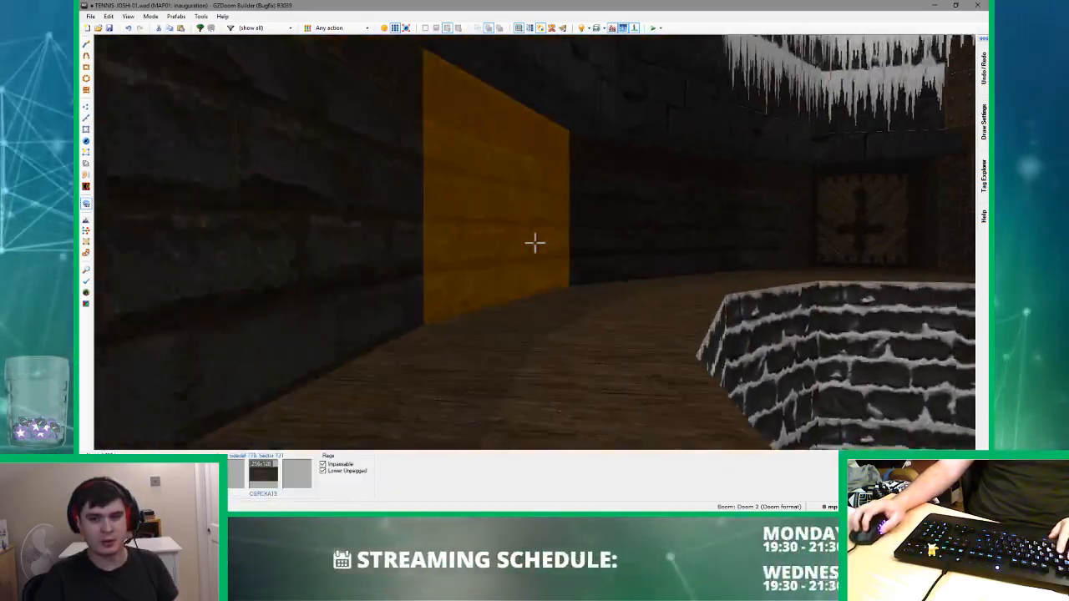
{"action": "key", "text": "w"}
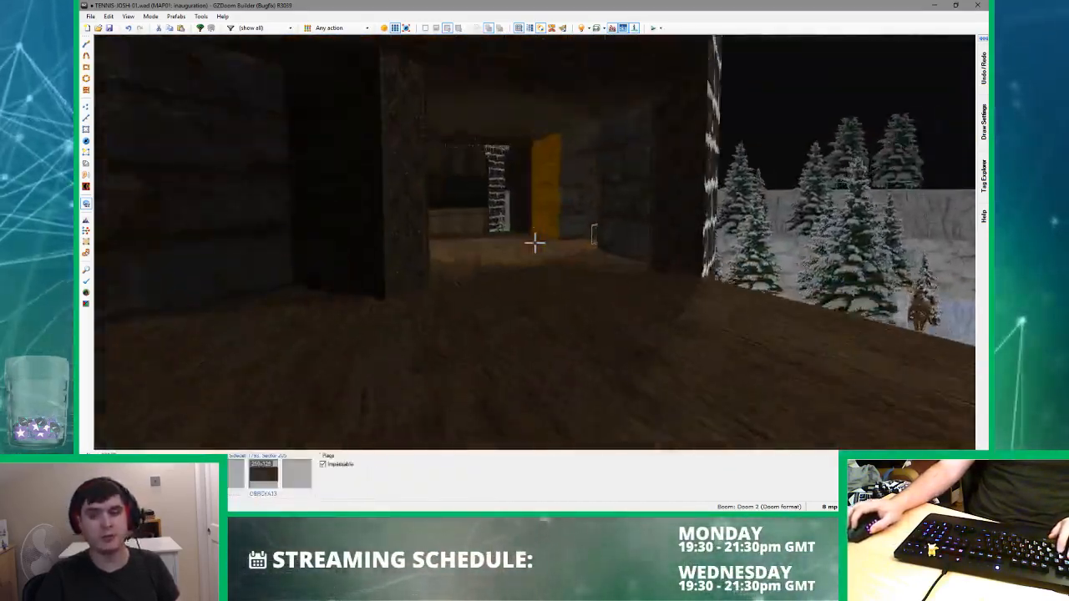
{"action": "key", "text": "w"}
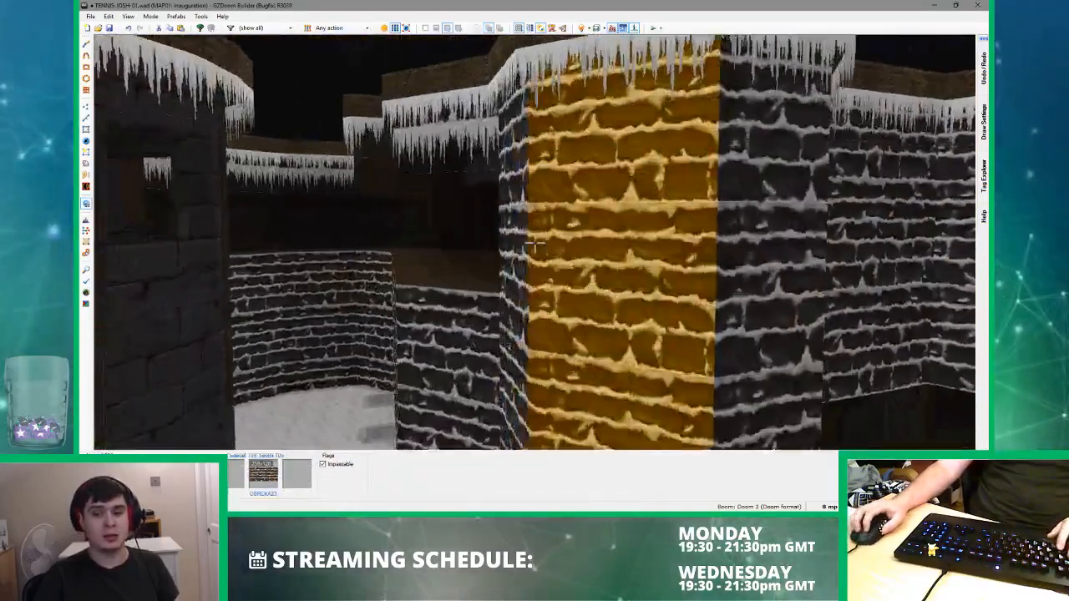
{"action": "key", "text": "w"}
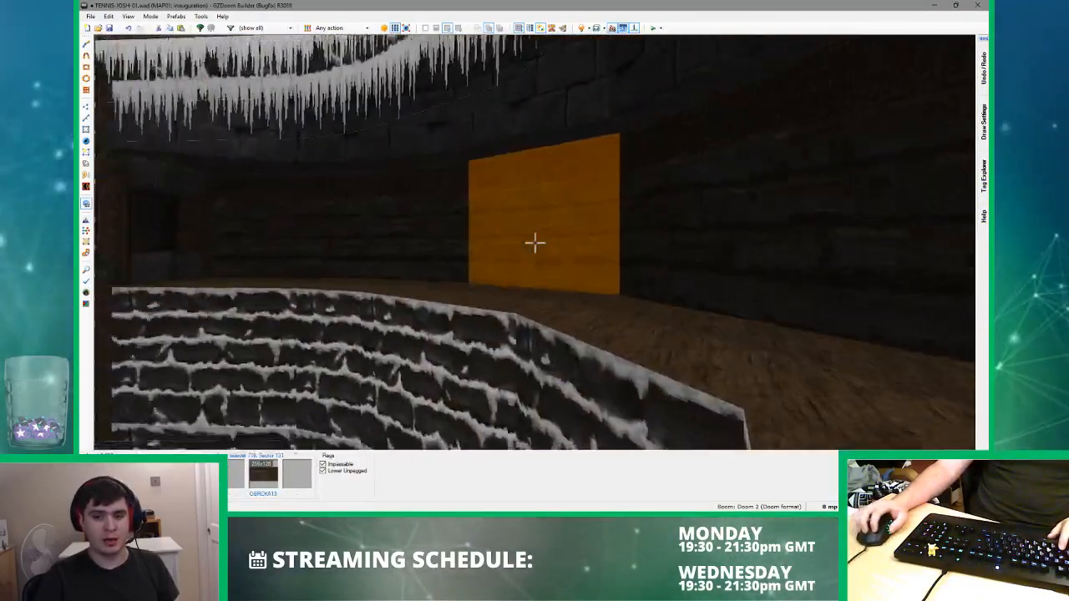
- In the 2D map, start a line along the curved walkway's snow-facing edge, with a first segment of about 215 units and matching bends
{"action": "key", "text": "s"}
{"action": "key", "text": "q"}
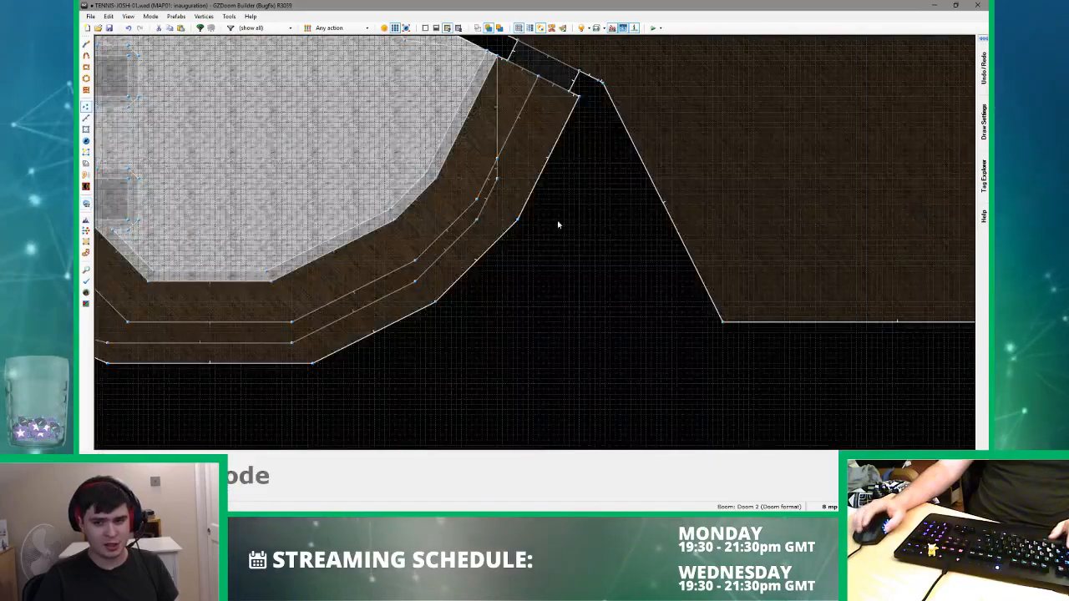
{"action": "scroll", "coordinate": [518, 193], "scroll_direction": "down", "scroll_amount": 2}
{"action": "scroll", "coordinate": [517, 125], "scroll_direction": "up", "scroll_amount": 7}
{"action": "scroll", "coordinate": [518, 99], "scroll_direction": "up", "scroll_amount": 3}
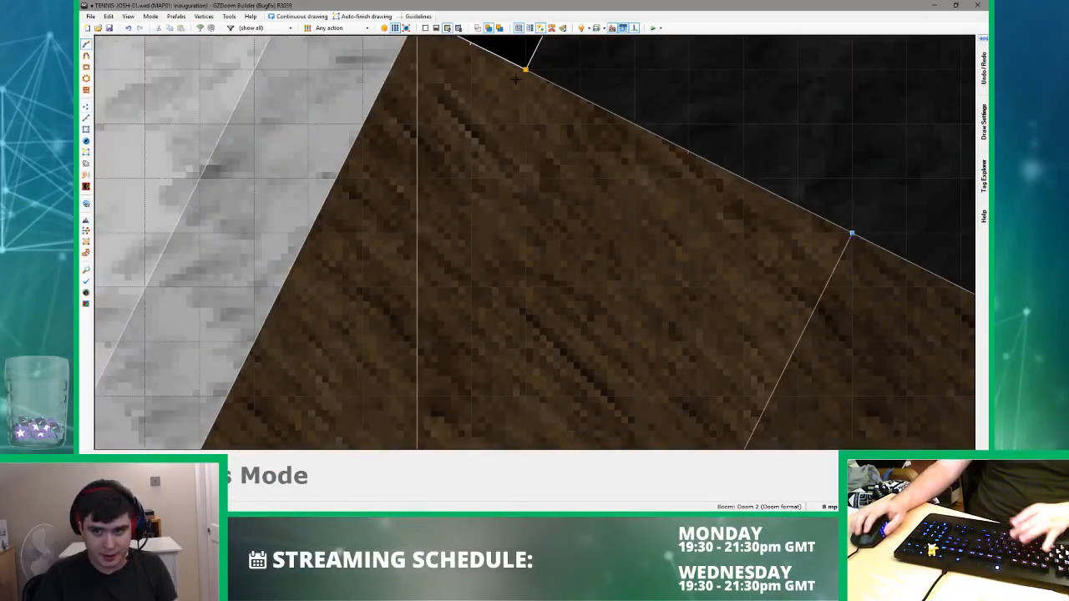
{"action": "left_click", "coordinate": [515, 79]}
{"action": "scroll", "coordinate": [511, 95], "scroll_direction": "down", "scroll_amount": 7}
{"action": "scroll", "coordinate": [329, 334], "scroll_direction": "up", "scroll_amount": 5}
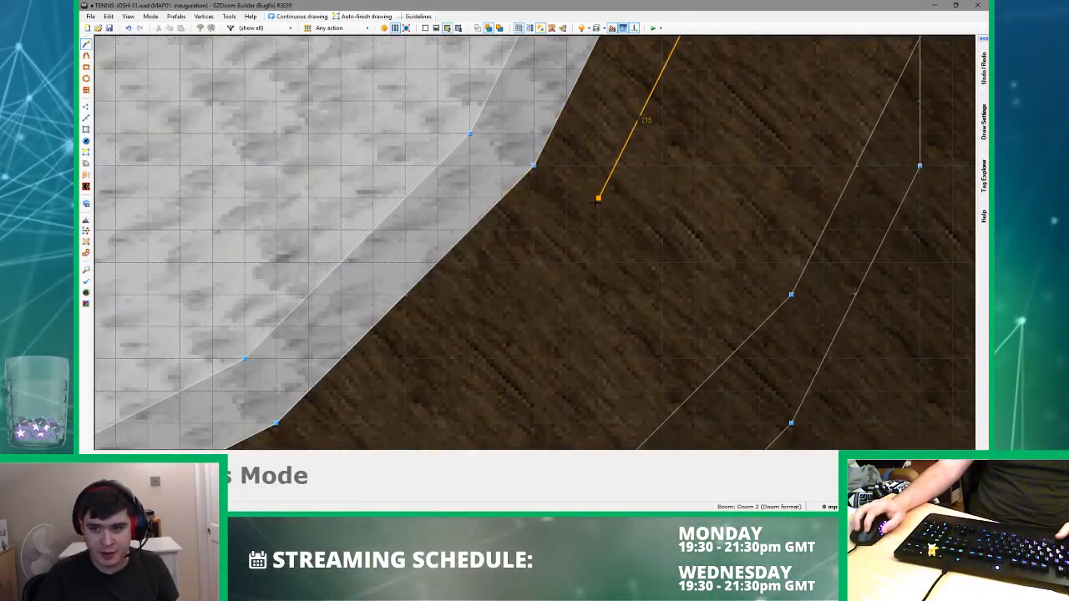
{"action": "scroll", "coordinate": [598, 198], "scroll_direction": "down", "scroll_amount": 2}
{"action": "left_click", "coordinate": [597, 198]}
{"action": "left_click", "coordinate": [463, 334]}
- Continue the line parallel to the walkway's edge around its remaining bends and finish it on the wall beside the far corner
{"action": "middle_click_drag", "start_coordinate": [462, 333], "coordinate": [787, 66]}
{"action": "left_click", "coordinate": [434, 241]}
{"action": "middle_click_drag", "start_coordinate": [435, 241], "coordinate": [639, 280]}
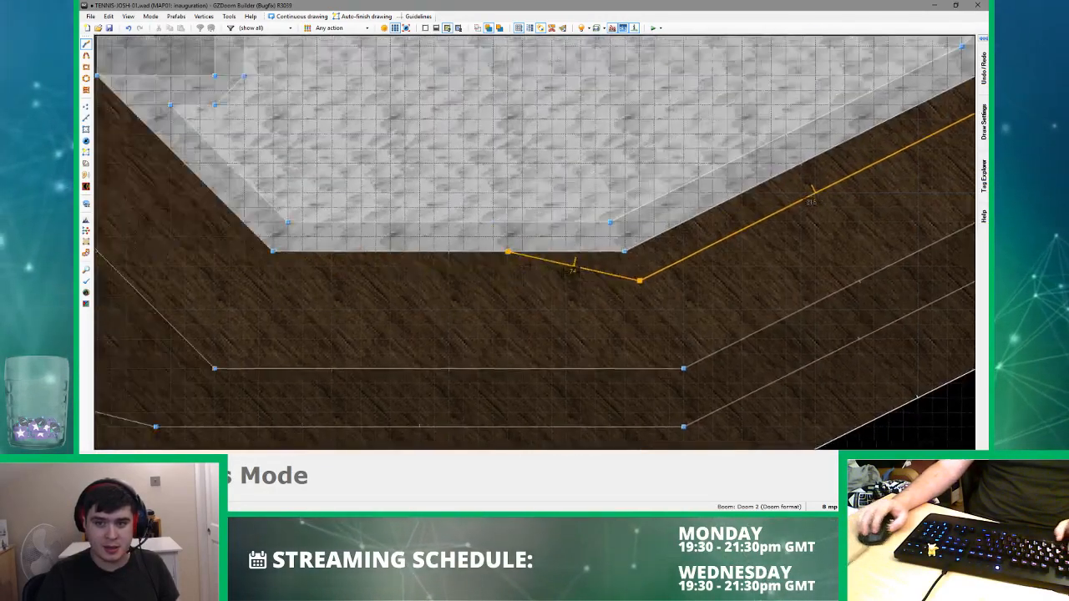
{"action": "middle_click_drag", "start_coordinate": [508, 251], "coordinate": [720, 275]}
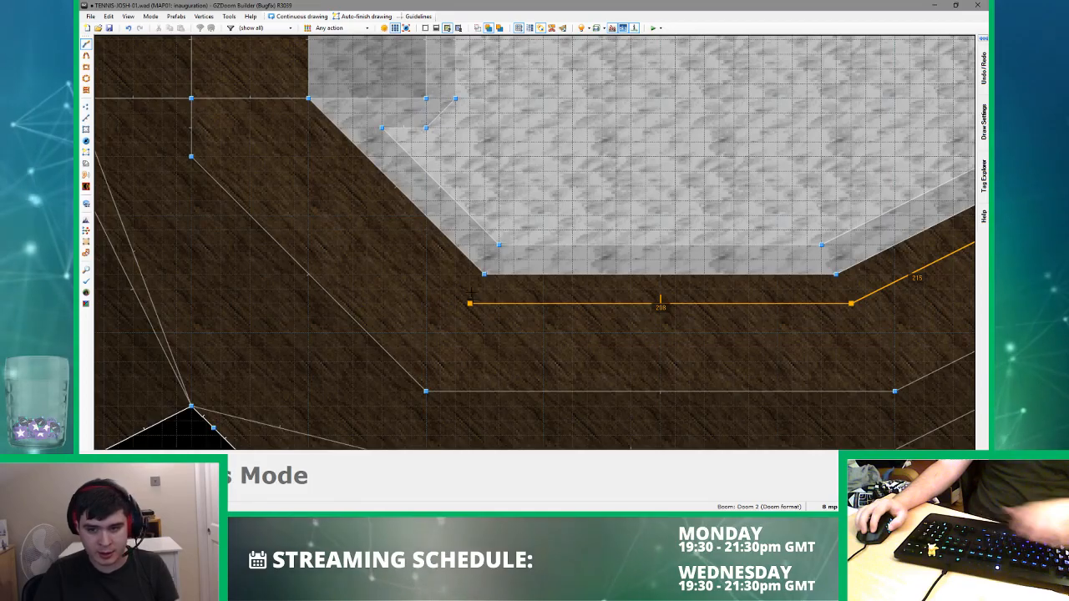
{"action": "left_click", "coordinate": [469, 303]}
{"action": "middle_click_drag", "start_coordinate": [469, 303], "coordinate": [546, 437]}
{"action": "left_click", "coordinate": [357, 248]}
{"action": "scroll", "coordinate": [366, 129], "scroll_direction": "down", "scroll_amount": 2}
{"action": "middle_click_drag", "start_coordinate": [367, 122], "coordinate": [371, 391]}
{"action": "middle_click_drag", "start_coordinate": [375, 292], "coordinate": [382, 363]}
{"action": "scroll", "coordinate": [384, 170], "scroll_direction": "up", "scroll_amount": 5}
{"action": "middle_click_drag", "start_coordinate": [413, 108], "coordinate": [427, 222]}
{"action": "left_click", "coordinate": [427, 222]}
{"action": "scroll", "coordinate": [427, 222], "scroll_direction": "down", "scroll_amount": 4}
{"action": "middle_click_drag", "start_coordinate": [404, 187], "coordinate": [432, 368]}
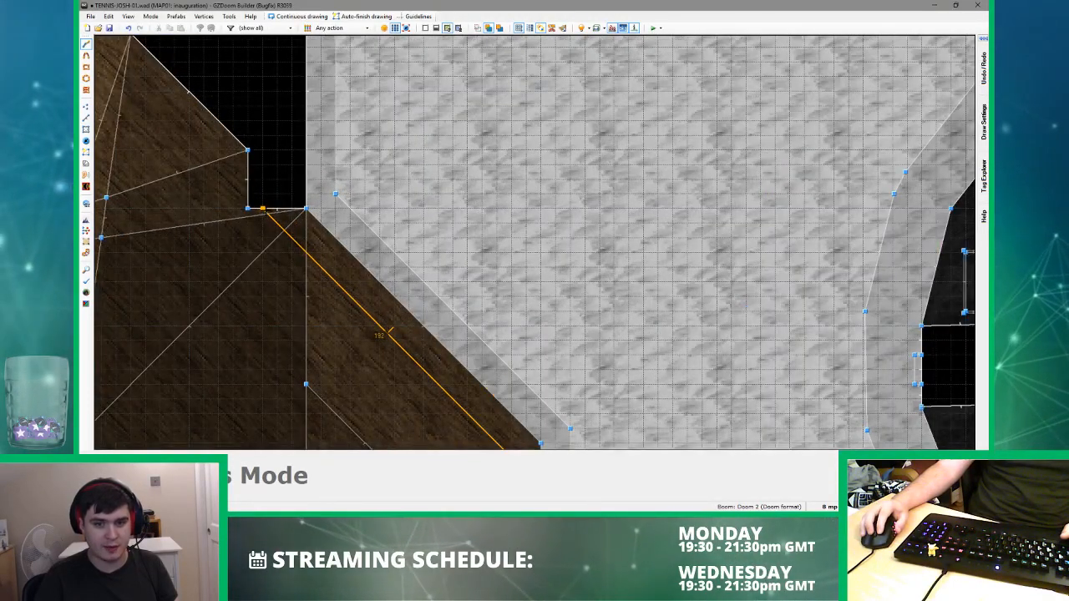
{"action": "left_click", "coordinate": [264, 209]}
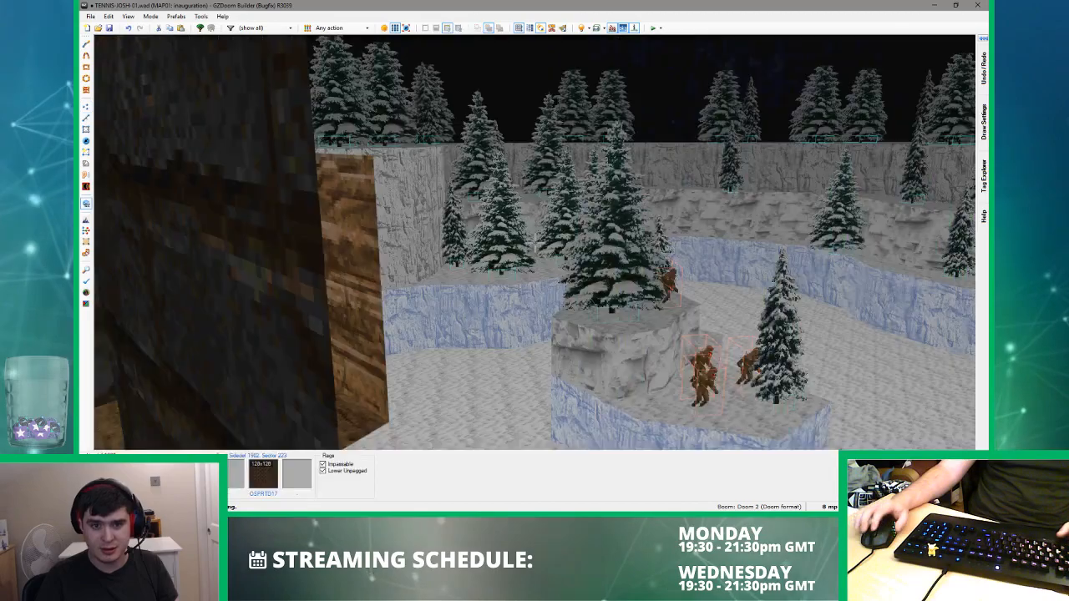
- Paste snowy brick OBRCKA23 onto the narrow wall at the walkway's end and the dark stone flat onto the new edging strip's floor
{"action": "key", "text": "e"}
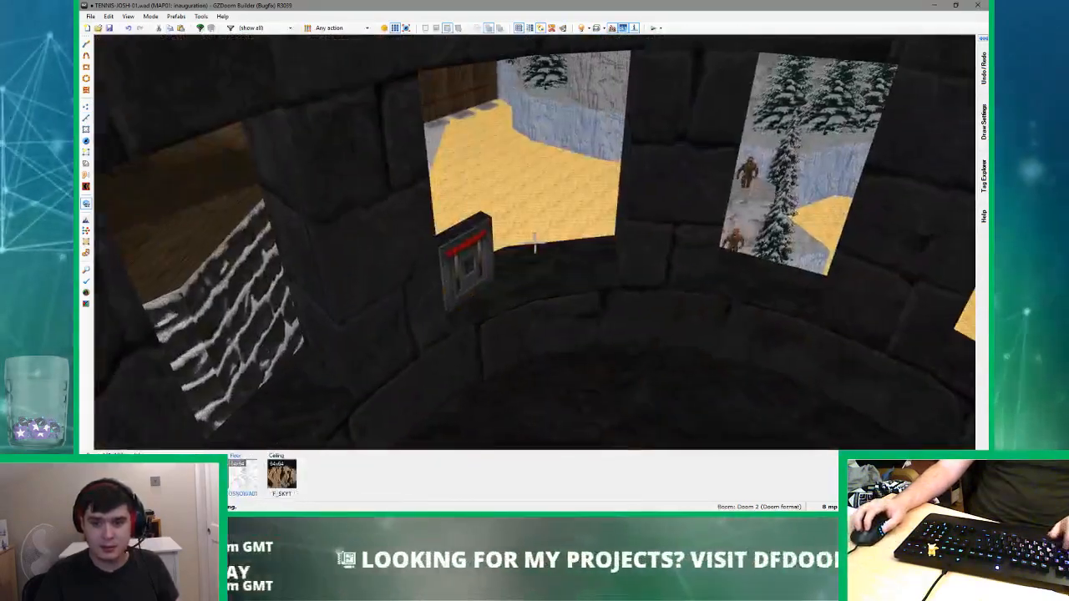
{"action": "key", "text": "w"}
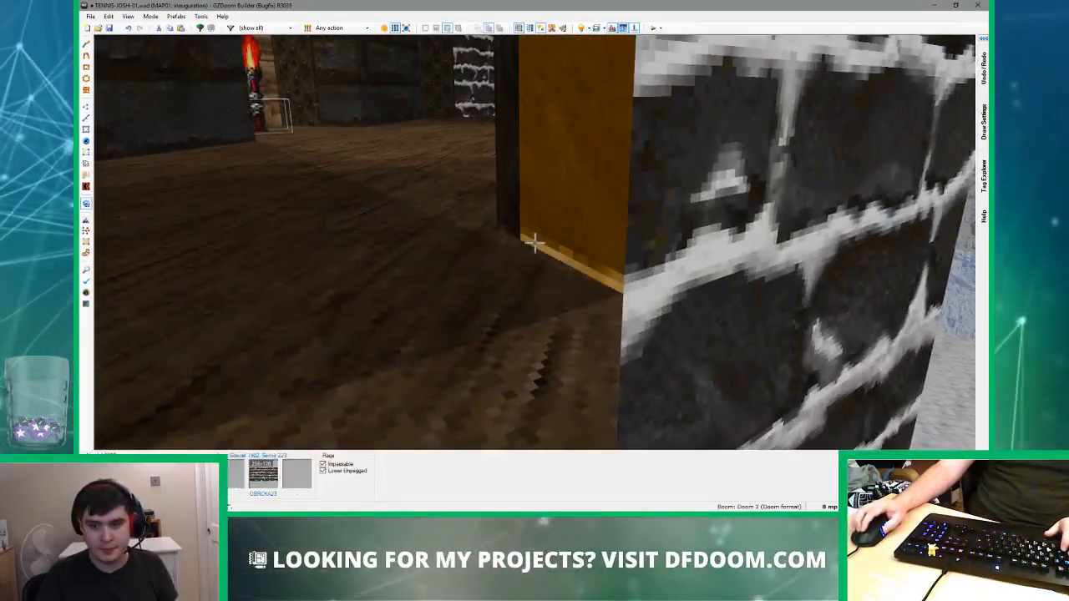
{"action": "key", "text": "s"}
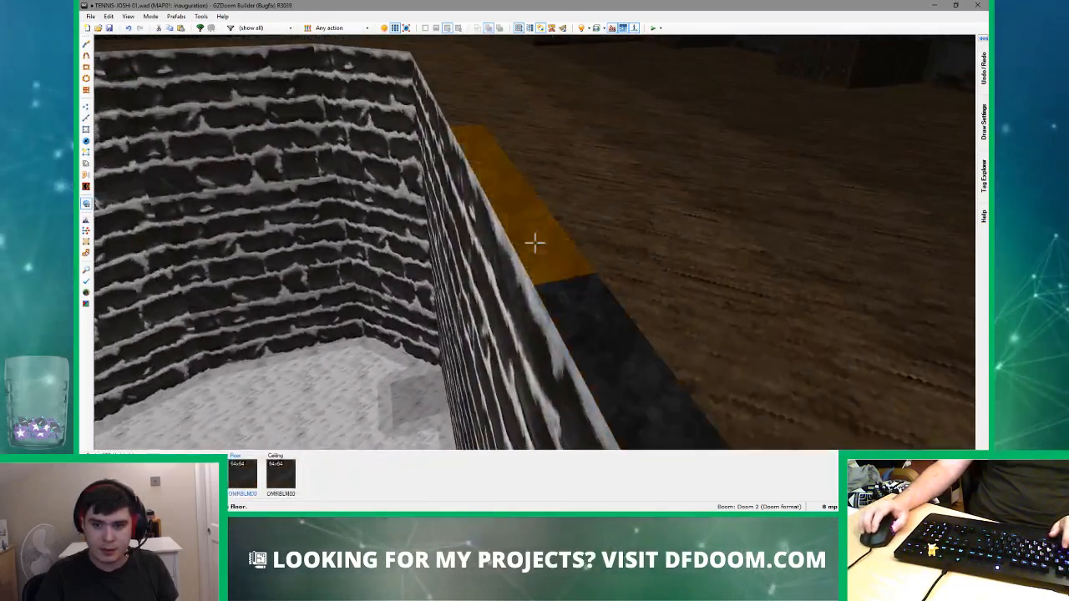
{"action": "key", "text": "e"}
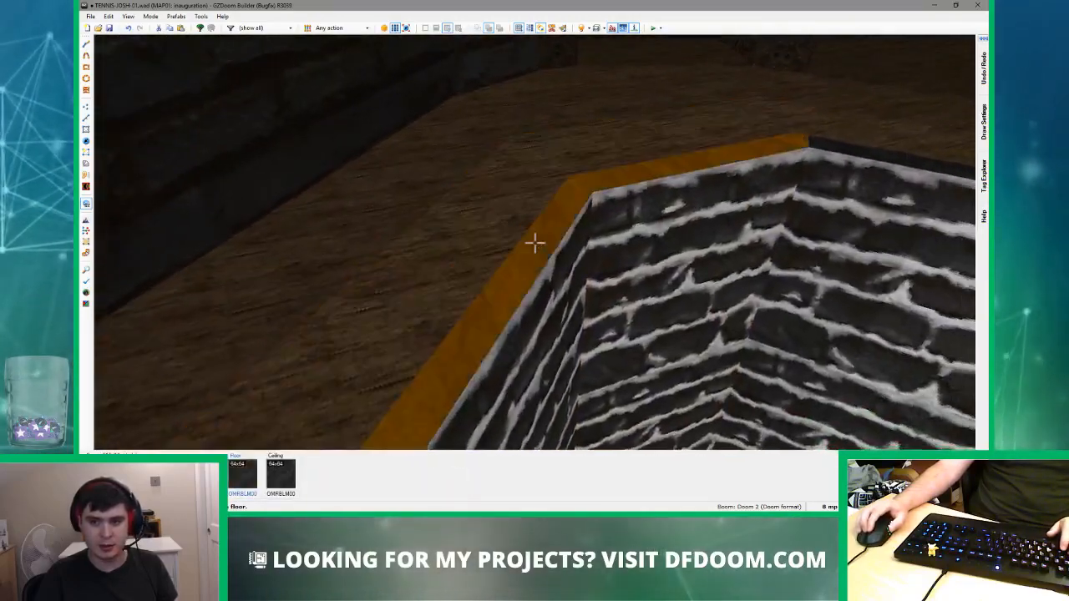
{"action": "key", "text": "w"}
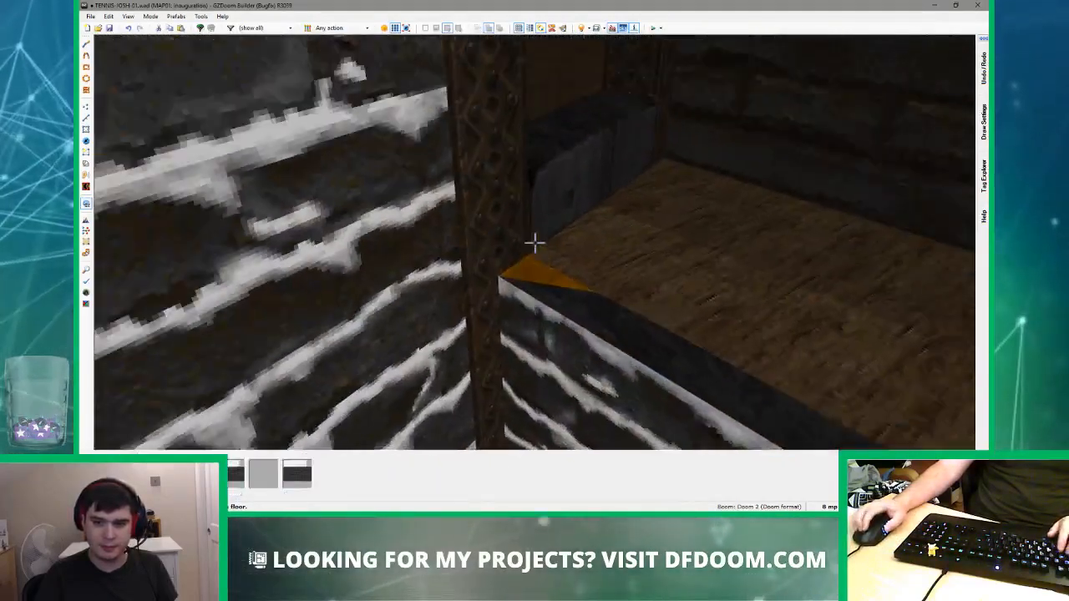
{"action": "key", "text": "s"}
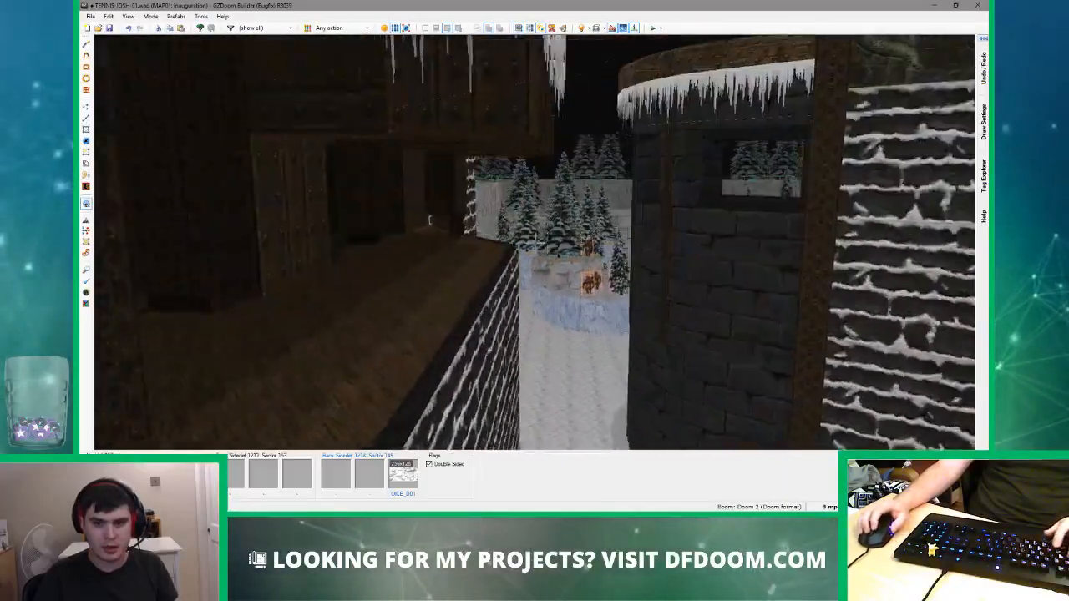
- Check the three-window hall, test the map in the game, and enable no-clipping mode with the idclip cheat
{"action": "key", "text": "w"}
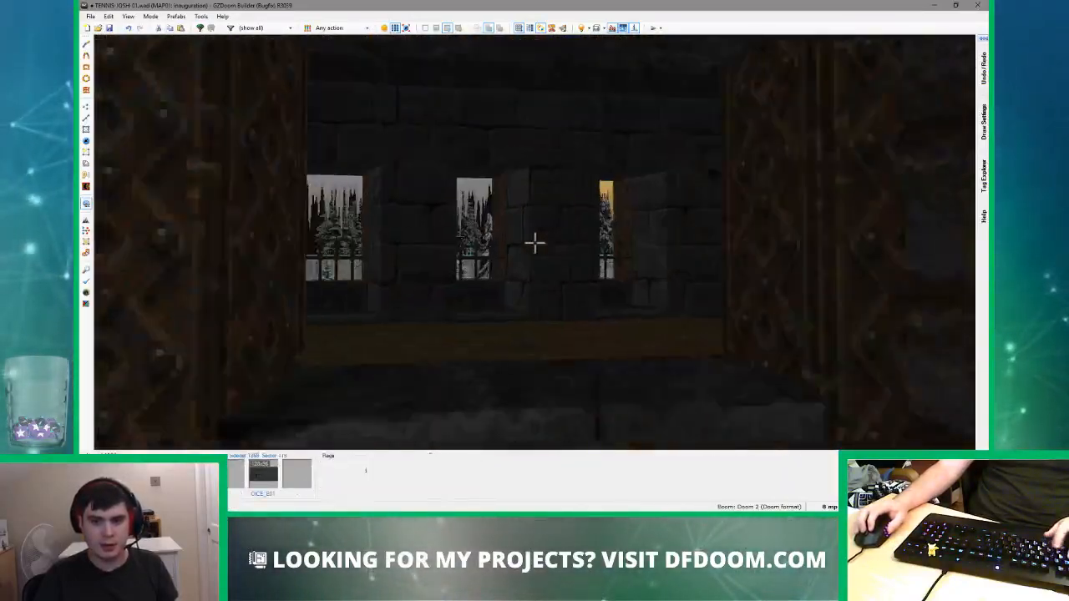
{"action": "key", "text": "w"}
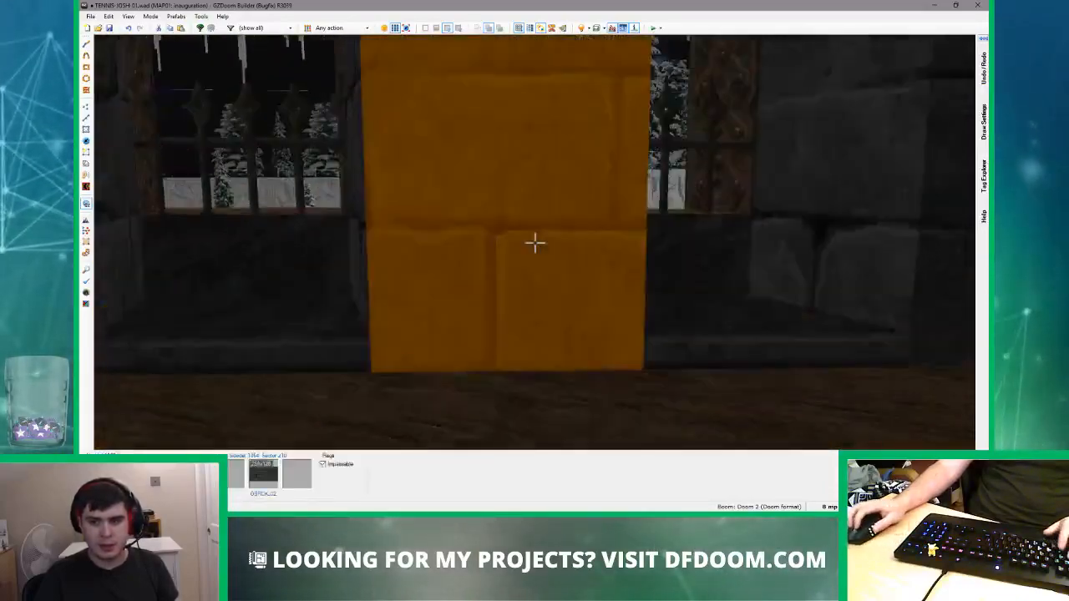
{"action": "key", "text": "v"}
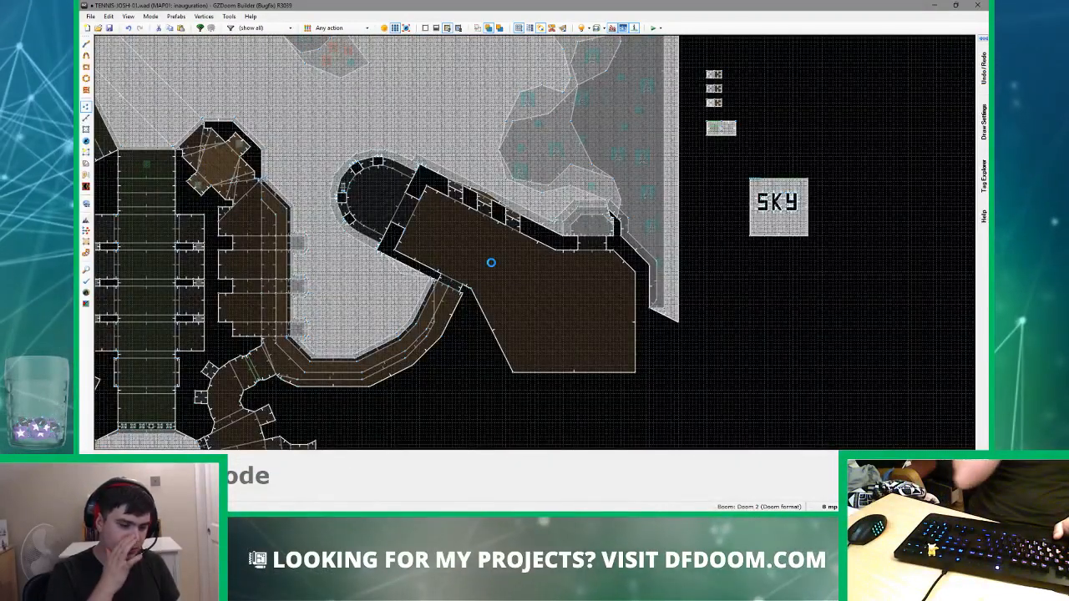
{"action": "key", "text": "F9"}
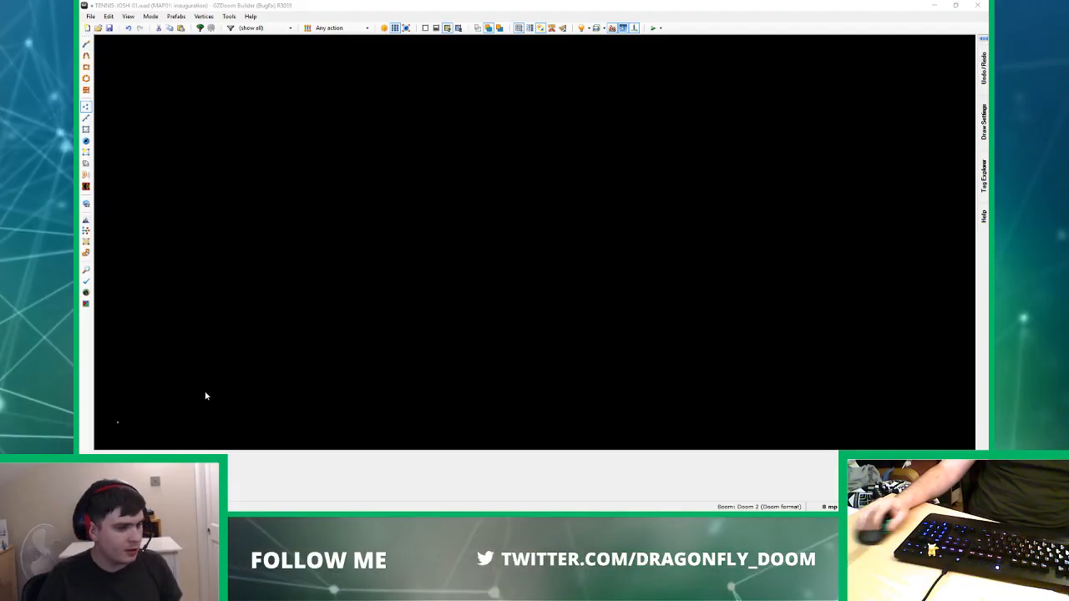
{"action": "key", "text": "alt+Tab"}
{"action": "key", "text": "alt+Tab"}
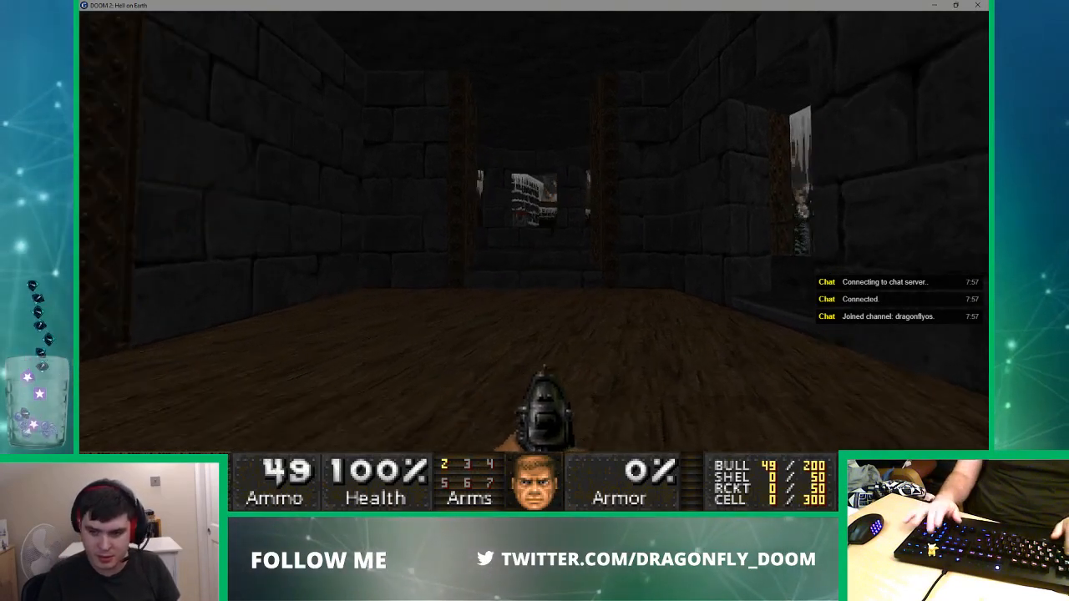
{"action": "type", "text": "idclip"}
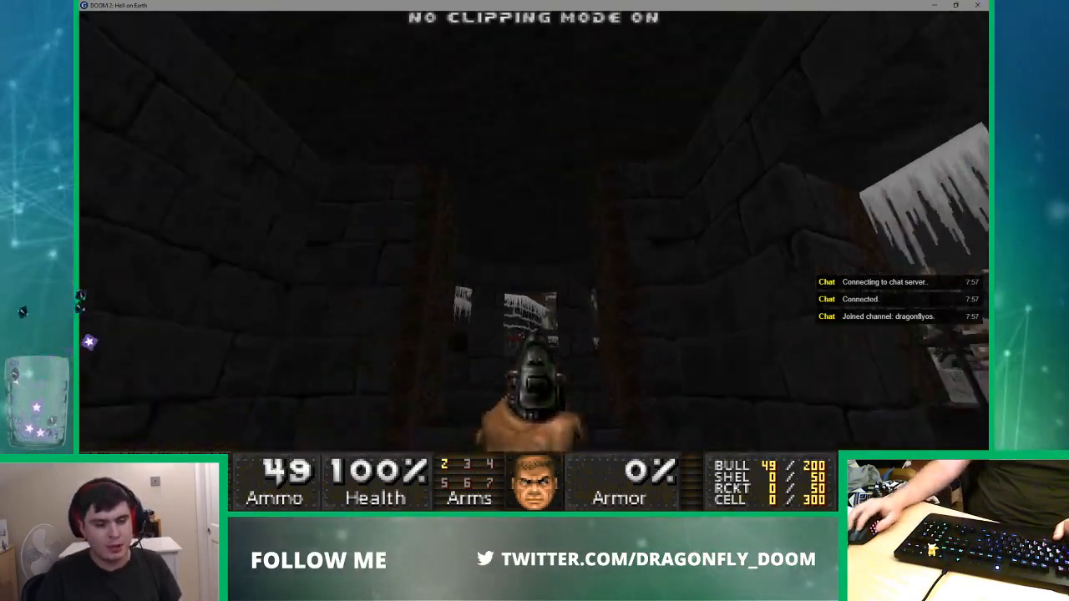
- Inspect the stone hall's windows and the round tower in game, and pass through the wall onto the snowfield
{"action": "type", "text": "w"}
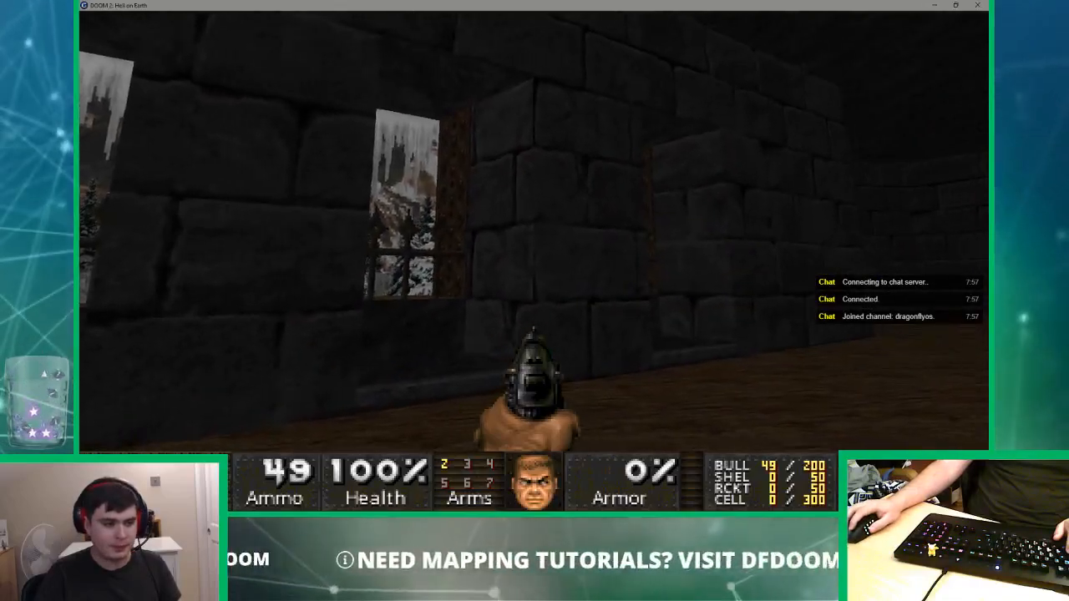
{"action": "type", "text": "w"}
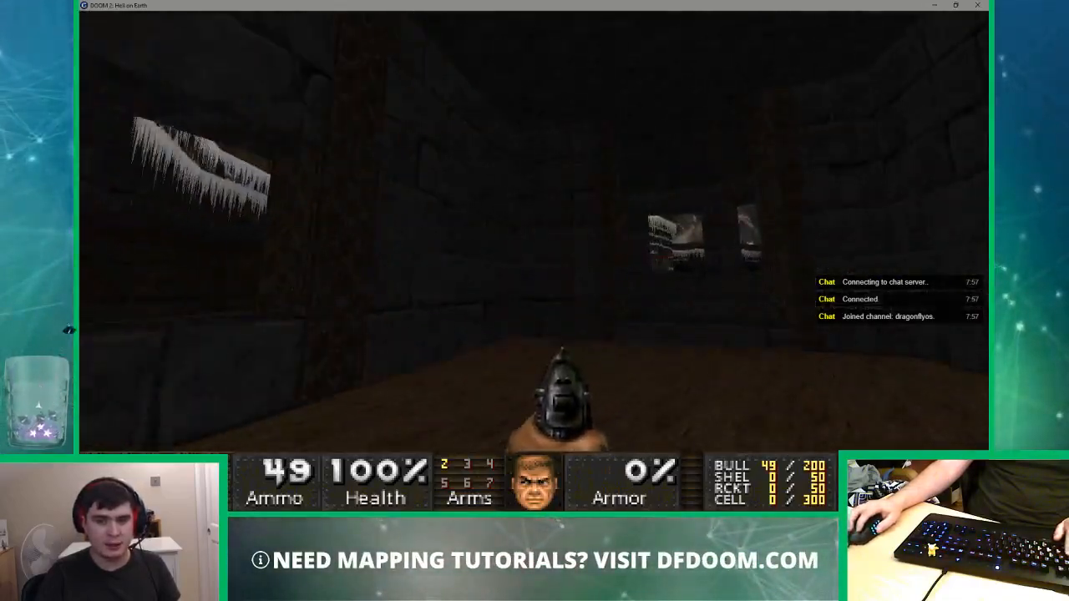
{"action": "type", "text": "w"}
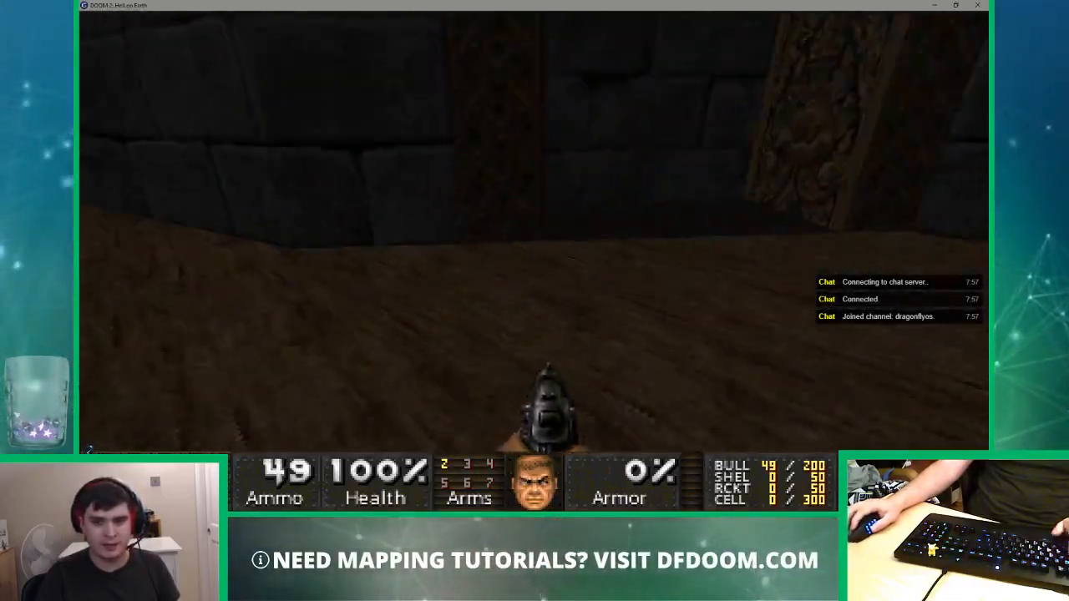
{"action": "left_click", "coordinate": [534, 232]}
{"action": "key", "text": "w"}
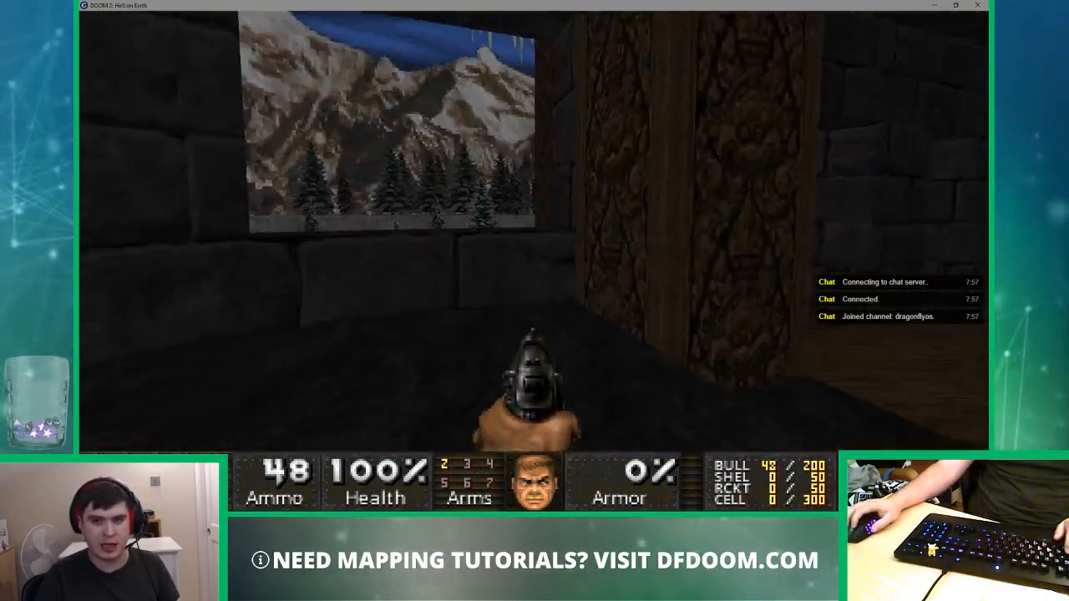
{"action": "type", "text": "w"}
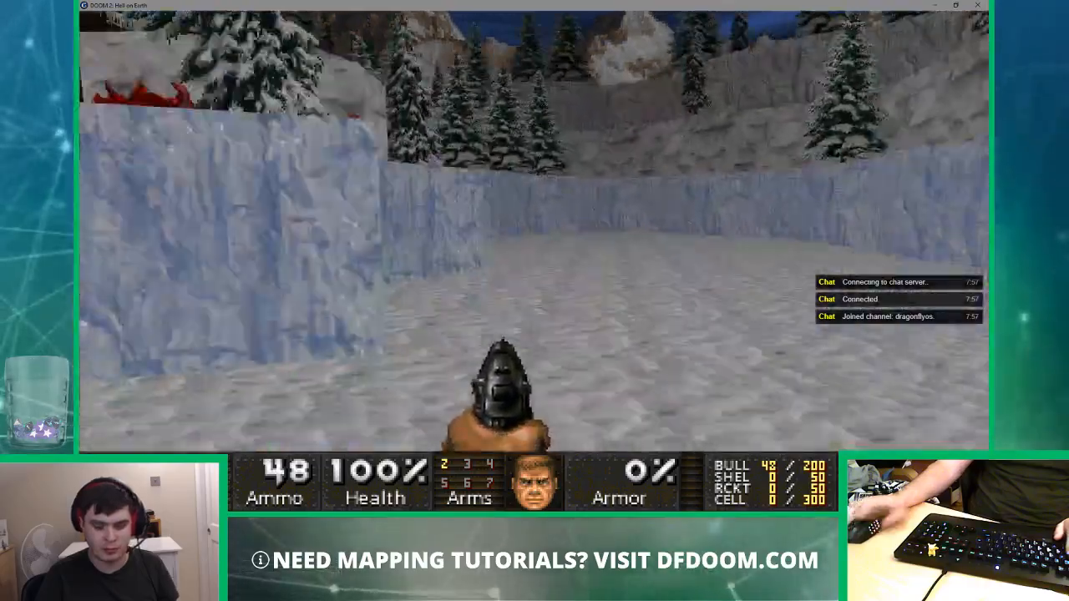
- Turn clipping back on with idclip, and examine the fortress exterior and the switch tower's views over the snow
{"action": "type", "text": "idclipw"}
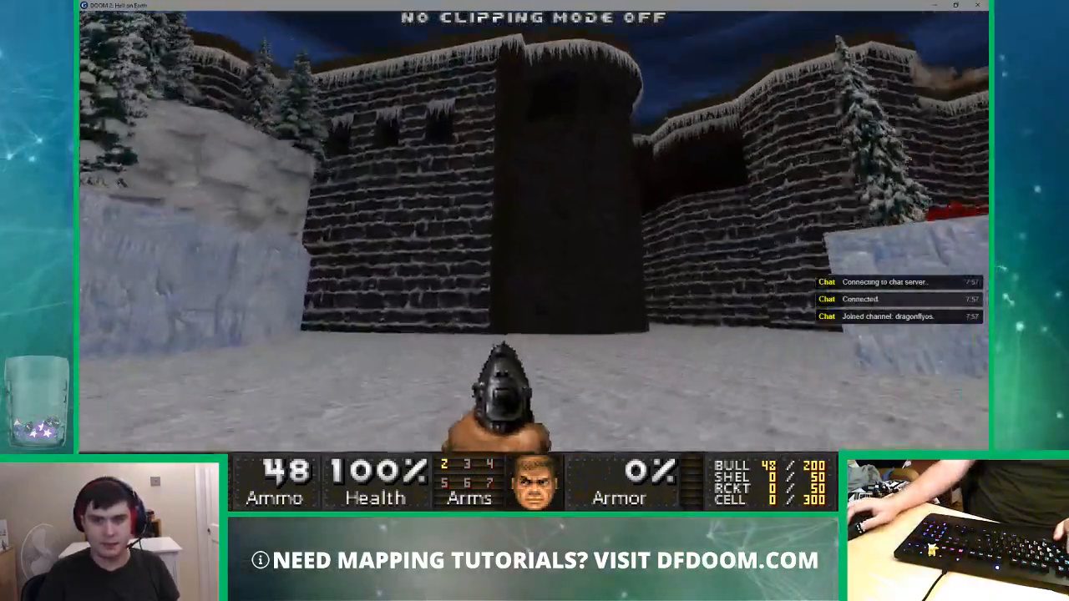
{"action": "type", "text": "wwsw"}
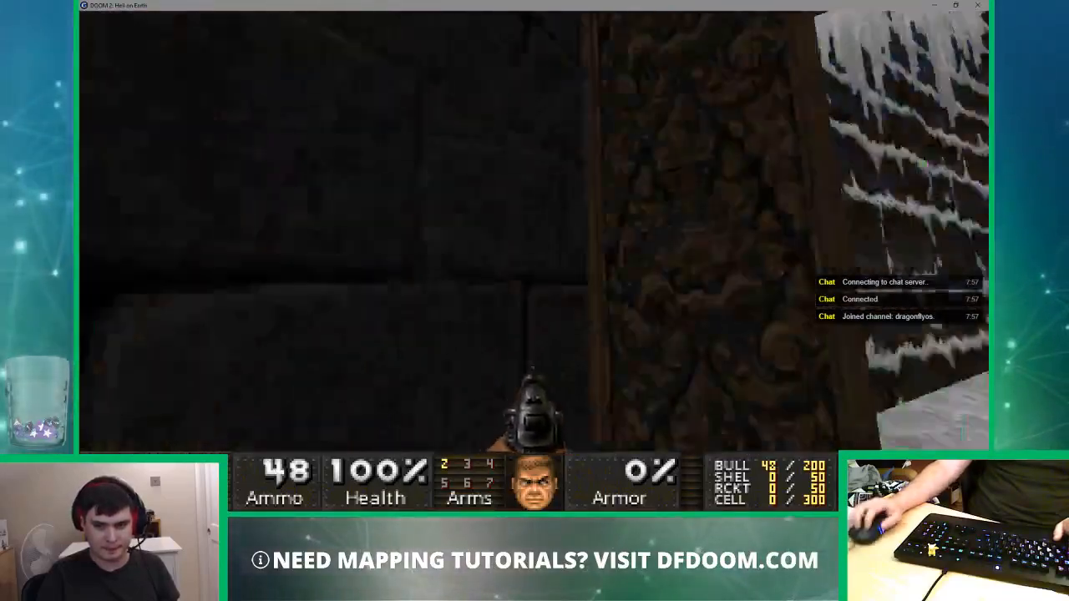
{"action": "type", "text": "w"}
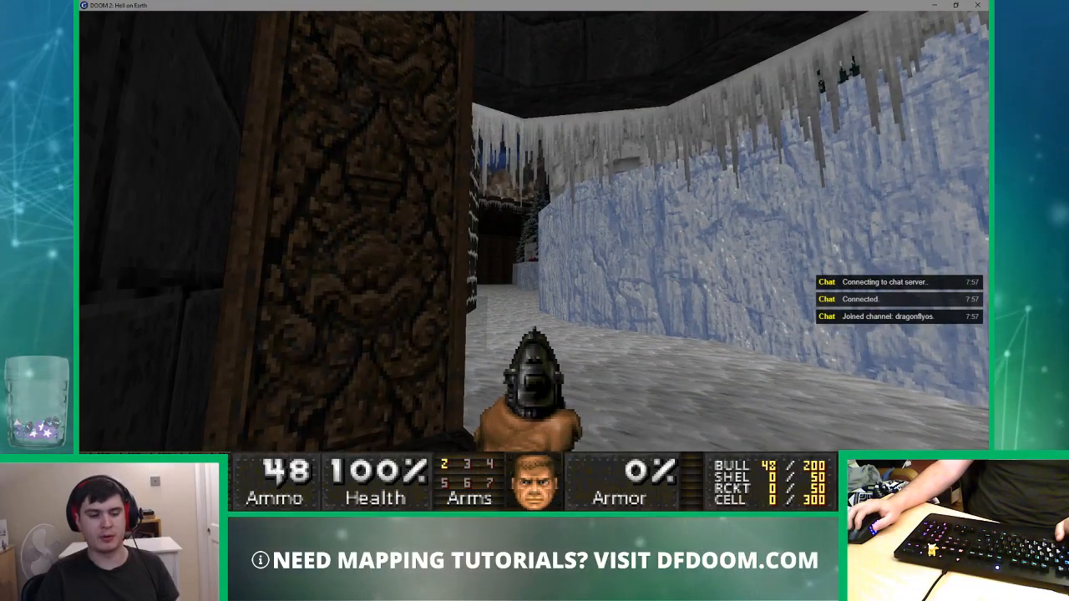
{"action": "type", "text": "w"}
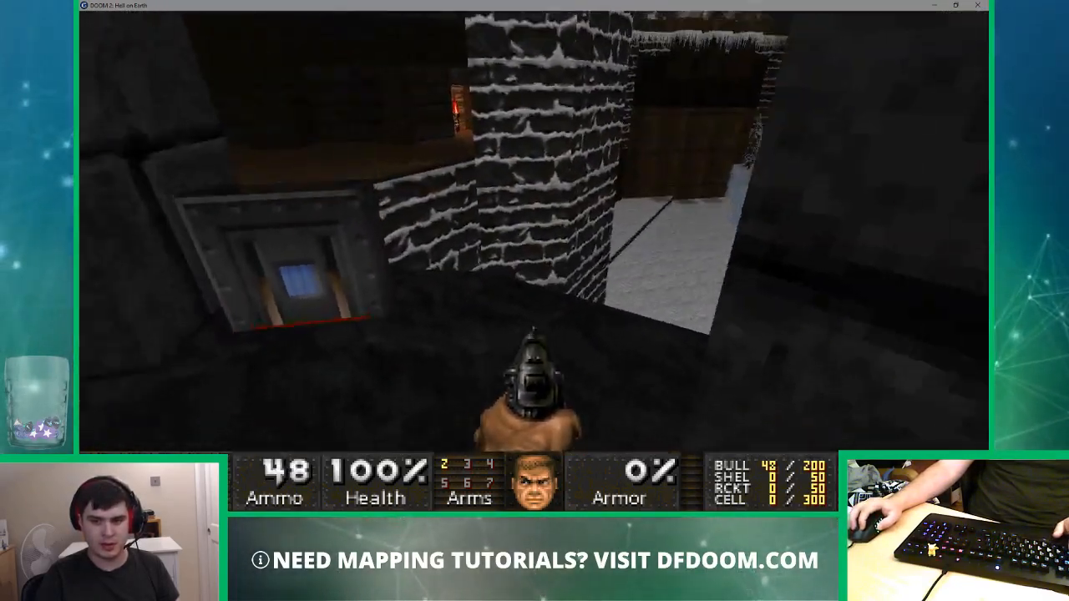
{"action": "key", "text": "w"}
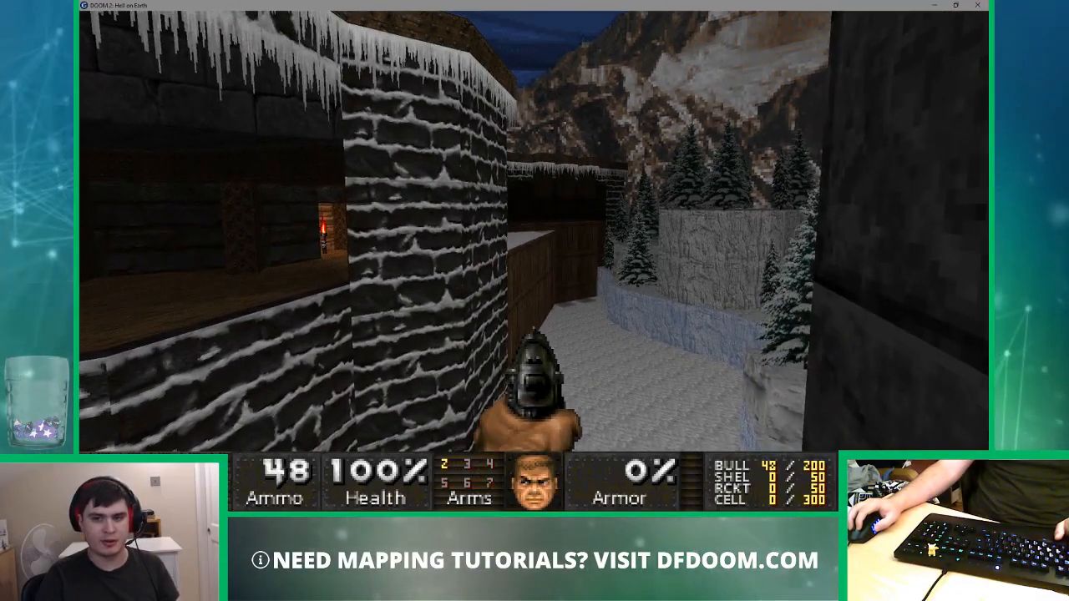
{"action": "key", "text": "w"}
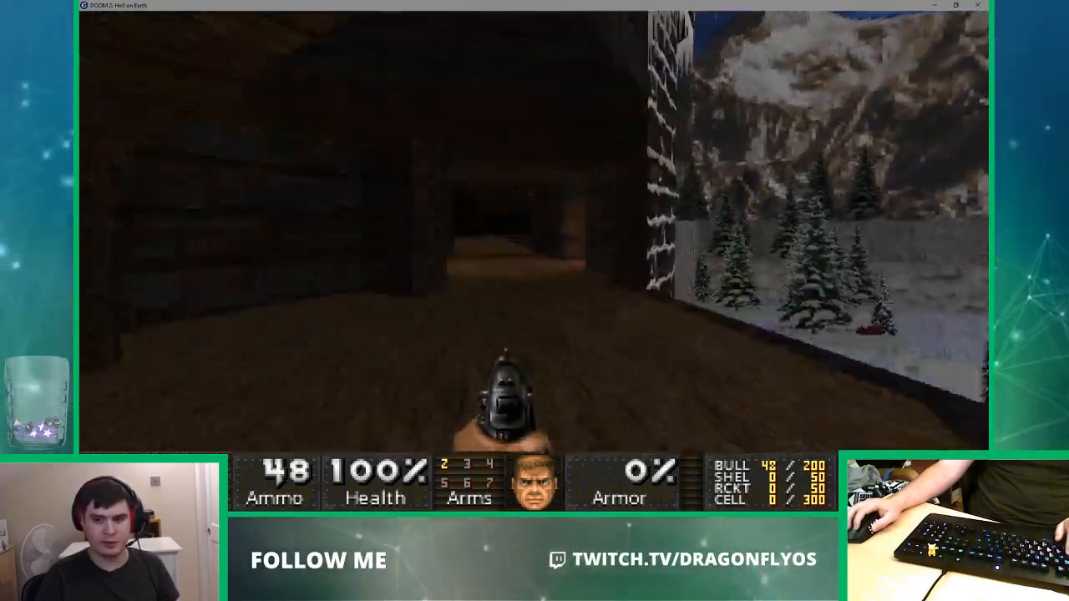
- Walk the curved wooden walkway and the outdoor wooden ledge in game to review their edging and views, and return to the map editor
{"action": "key", "text": "w"}
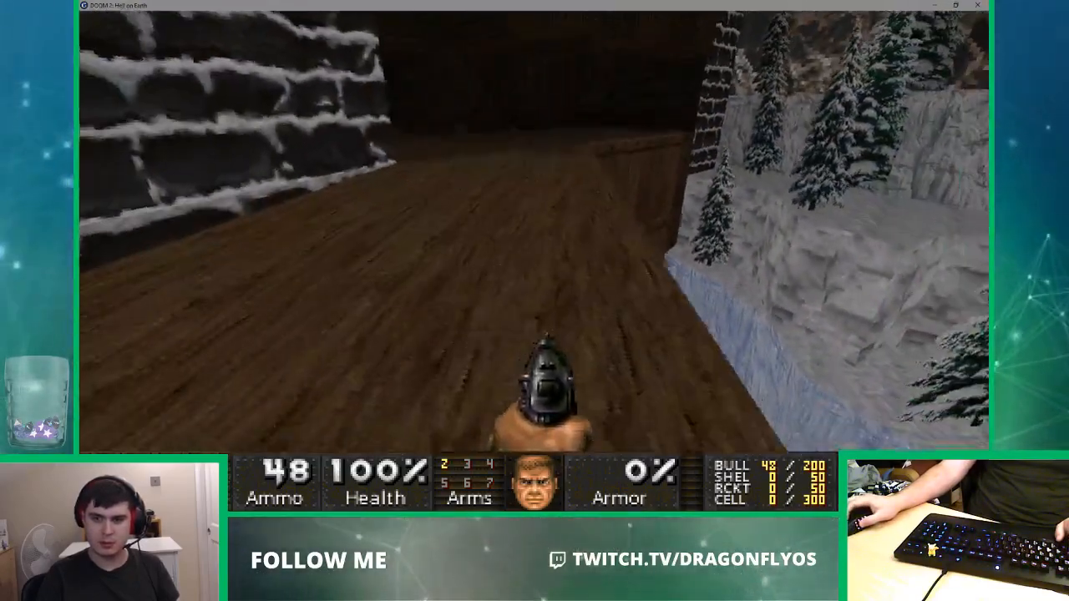
{"action": "key", "text": "w"}
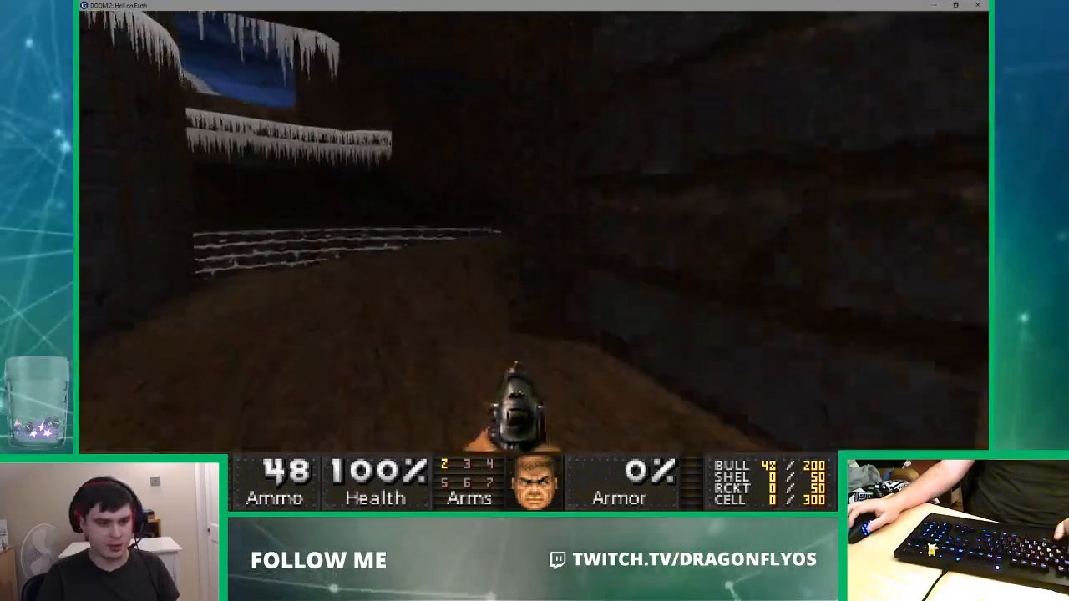
{"action": "key", "text": "w"}
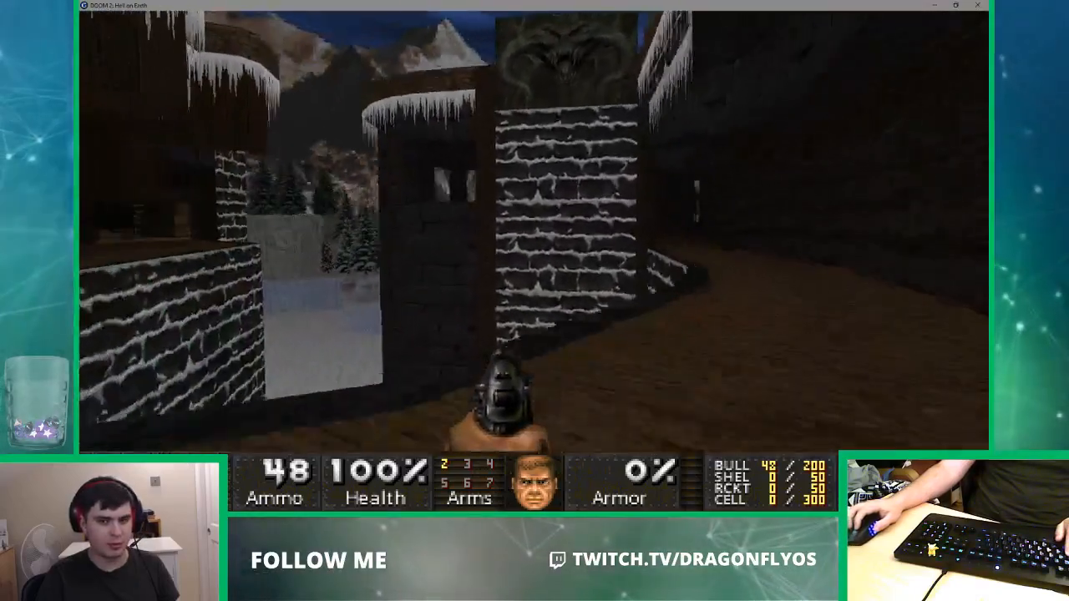
{"action": "key", "text": "w"}
{"action": "key", "text": "w"}
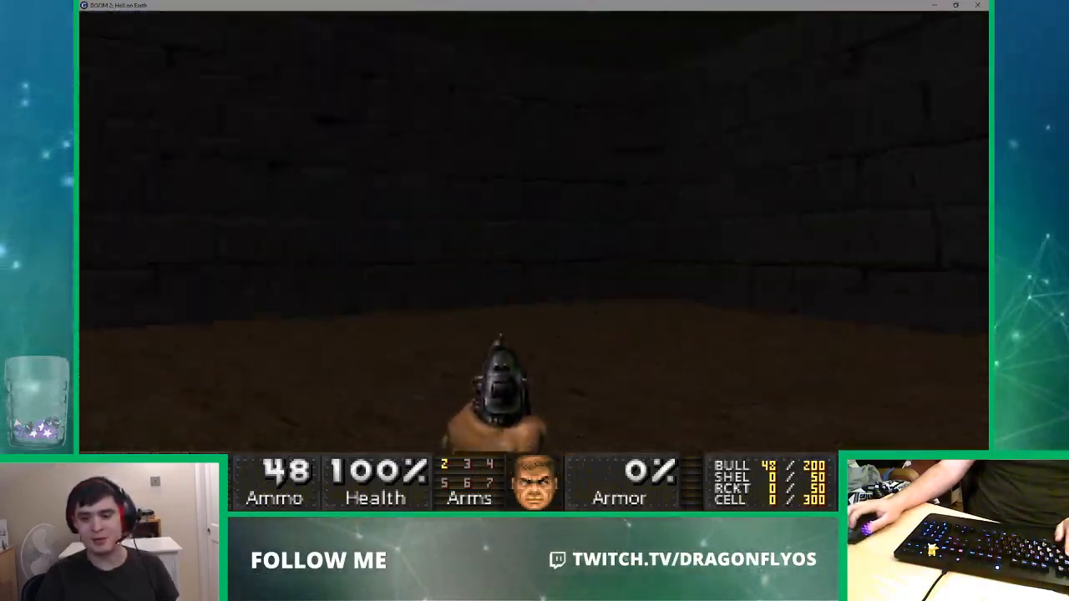
{"action": "key", "text": "w"}
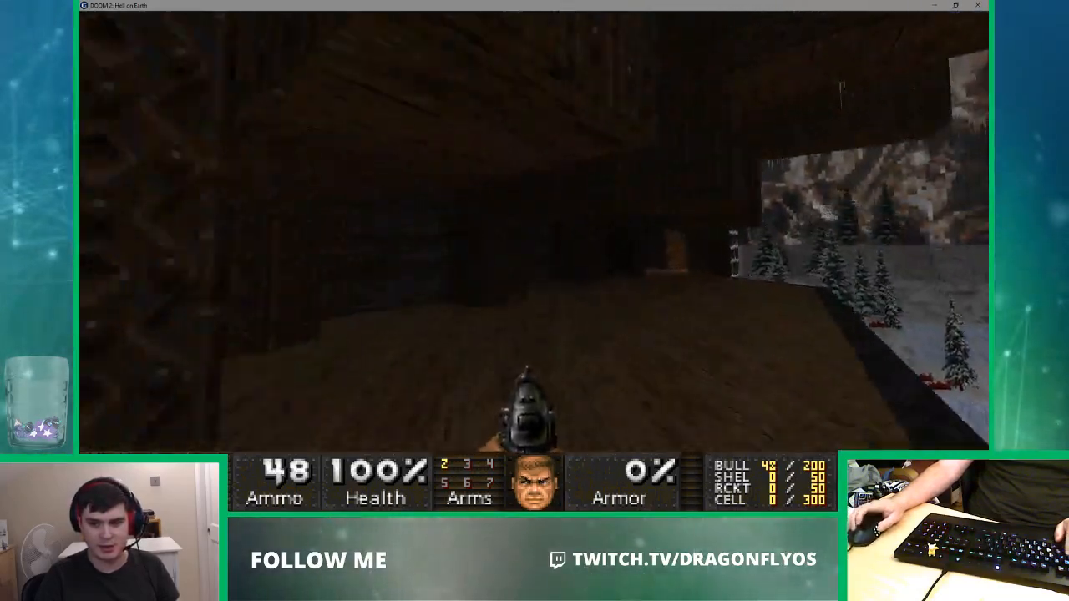
{"action": "key", "text": "w"}
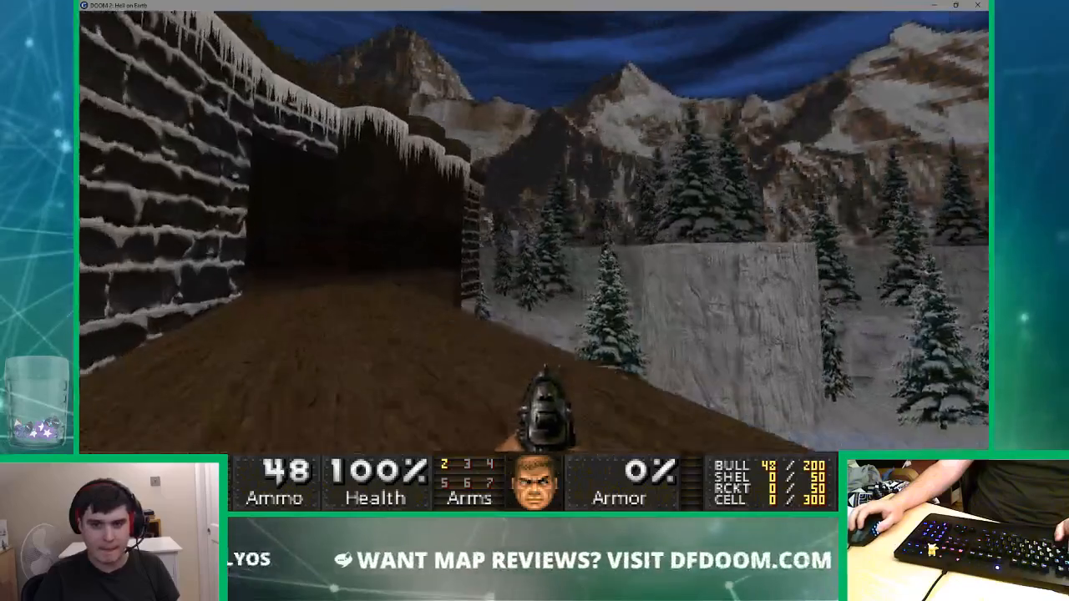
{"action": "key", "text": "w"}
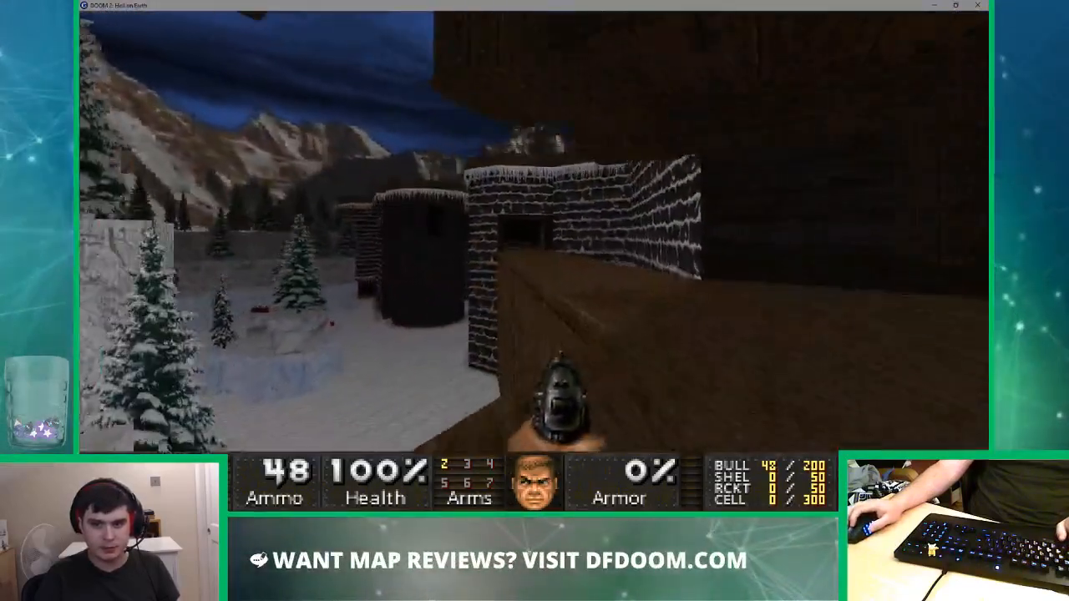
{"action": "key", "text": "w"}
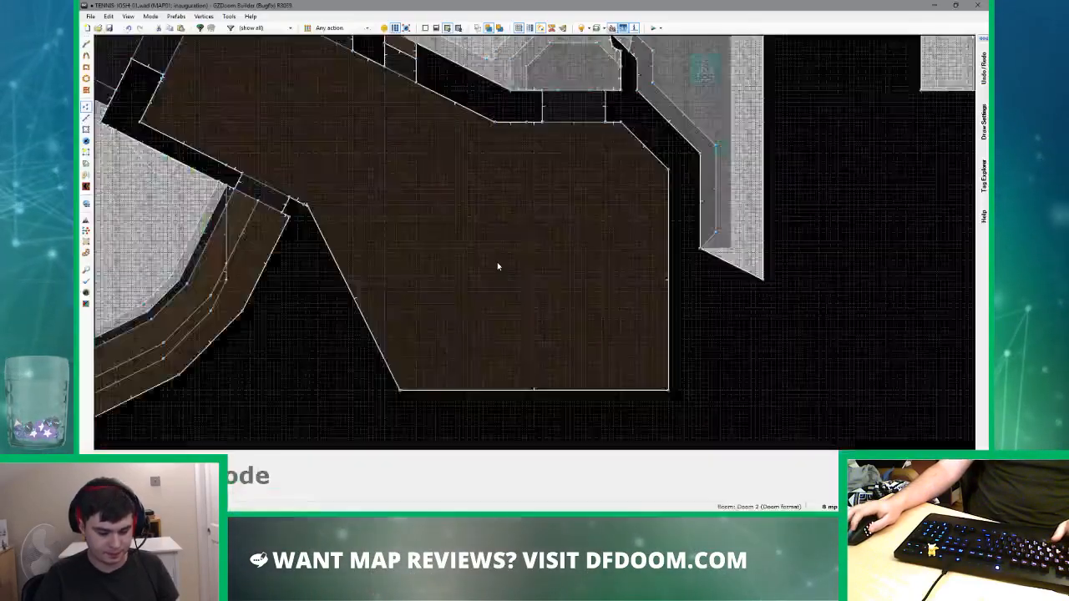
- Use the Stair Sector Builder on the large wood-floored hall to build one inset sector 32 units deep along its walls
{"action": "scroll", "coordinate": [498, 264], "scroll_direction": "down", "scroll_amount": 2}
{"action": "key", "text": "l"}
{"action": "scroll", "coordinate": [288, 221], "scroll_direction": "up", "scroll_amount": 6}
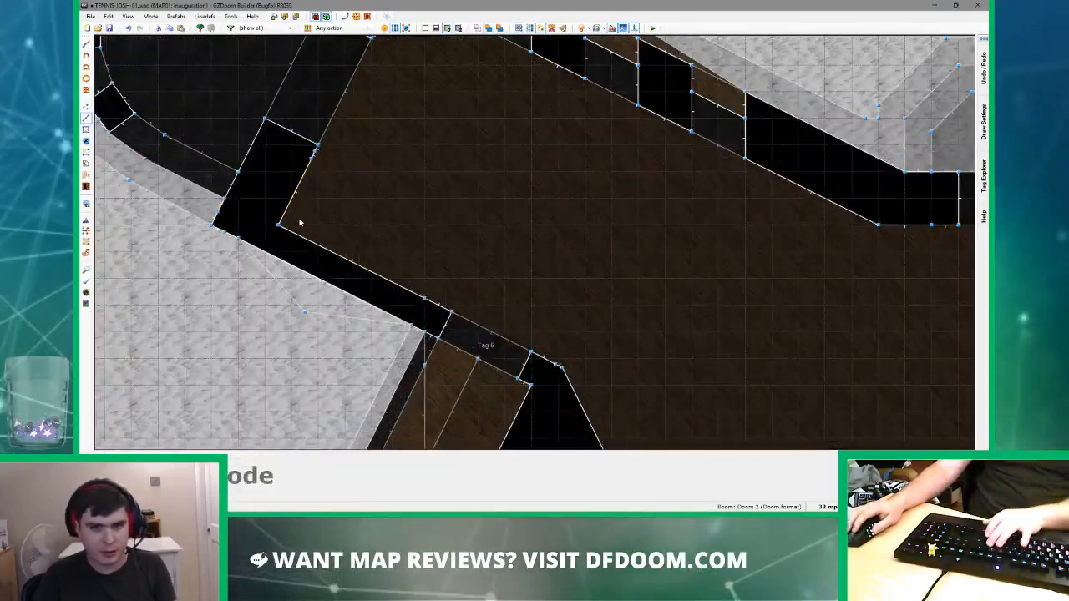
{"action": "scroll", "coordinate": [292, 230], "scroll_direction": "down", "scroll_amount": 6}
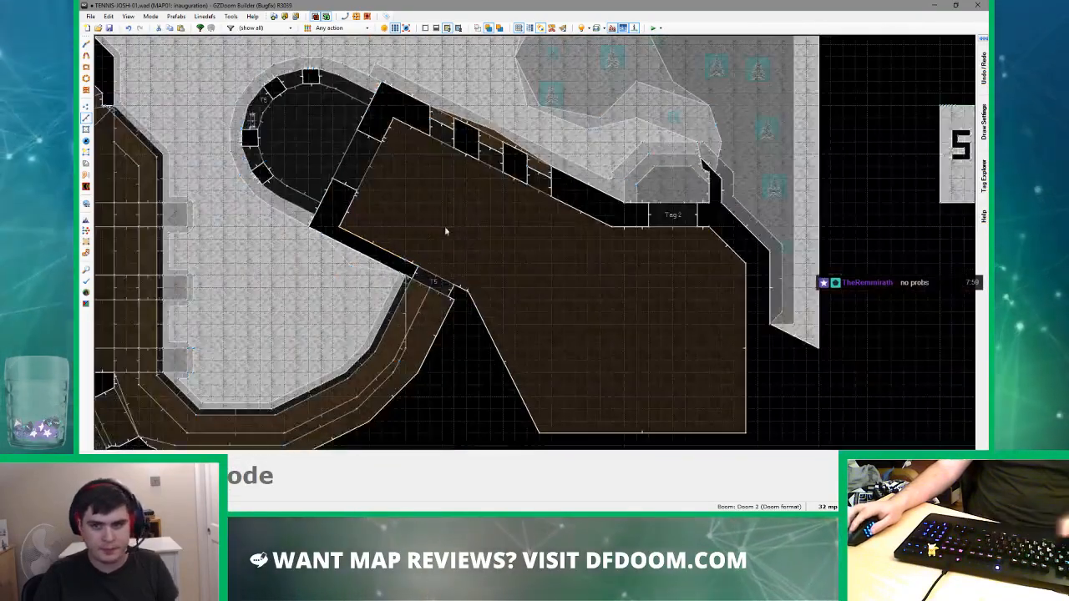
{"action": "key", "text": "s"}
{"action": "scroll", "coordinate": [473, 250], "scroll_direction": "up", "scroll_amount": 2}
{"action": "scroll", "coordinate": [479, 278], "scroll_direction": "down", "scroll_amount": 4}
{"action": "left_click", "coordinate": [480, 280]}
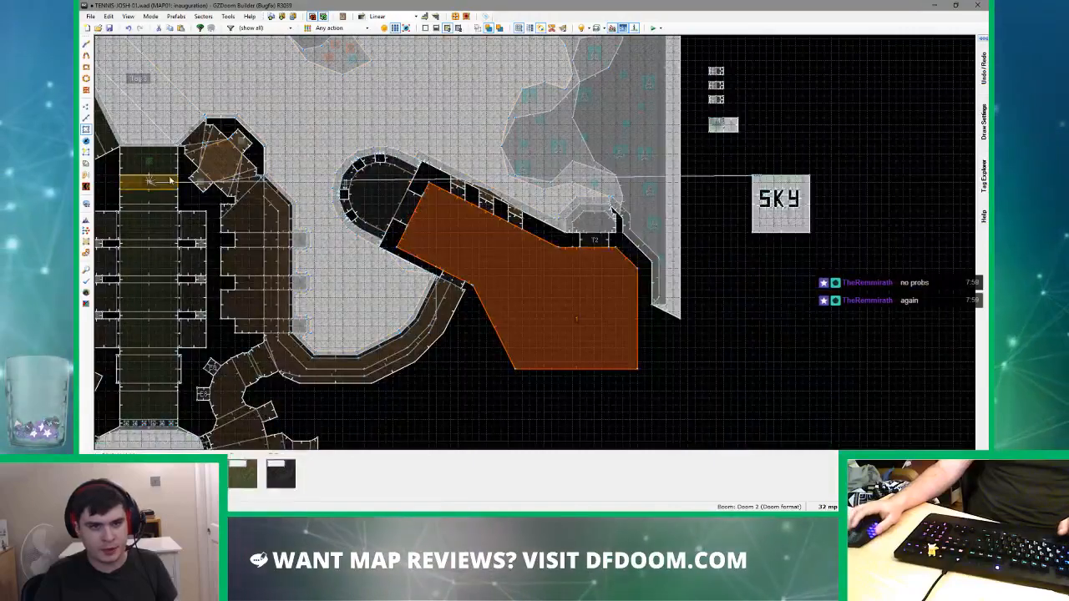
{"action": "left_click", "coordinate": [85, 166]}
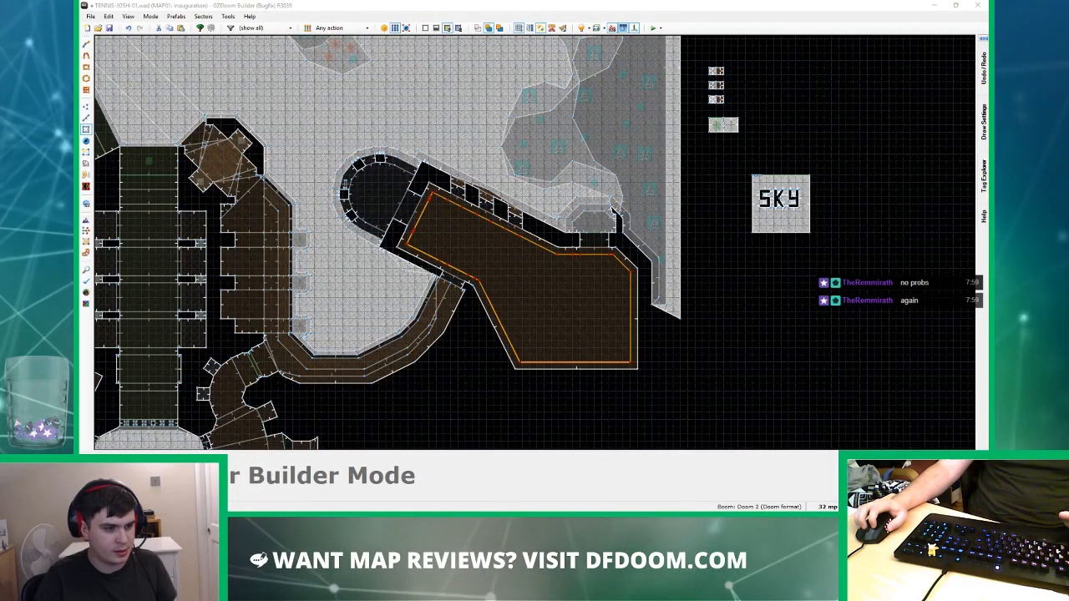
{"action": "left_click_drag", "start_coordinate": [616, 222], "coordinate": [645, 190]}
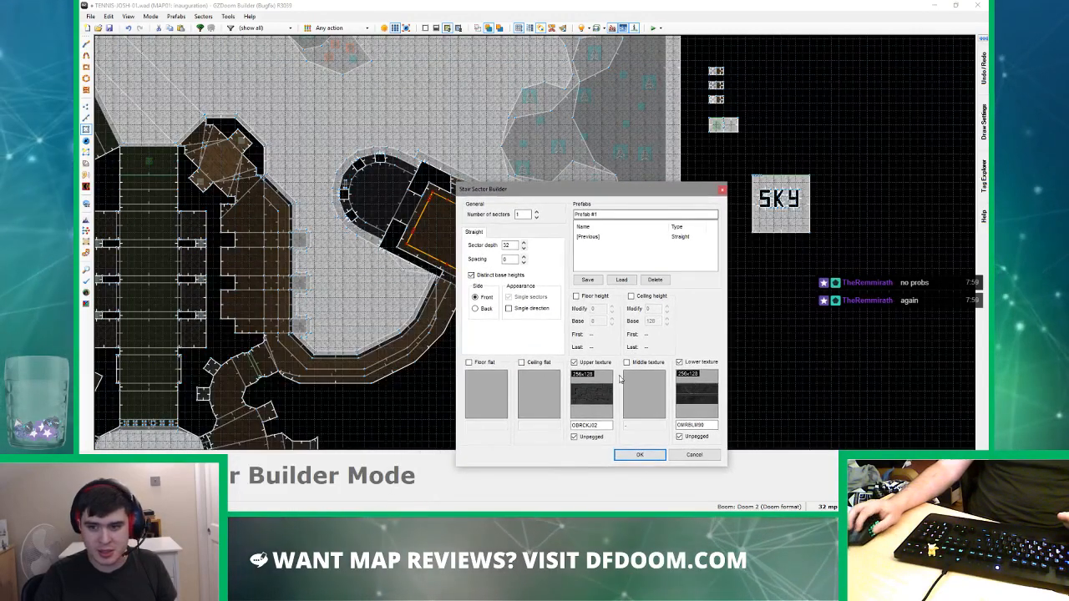
{"action": "left_click", "coordinate": [637, 453]}
- Delete the surplus vertices from the new inner outline beside the round tower opening and along the three-window wall
{"action": "scroll", "coordinate": [410, 162], "scroll_direction": "up", "scroll_amount": 5}
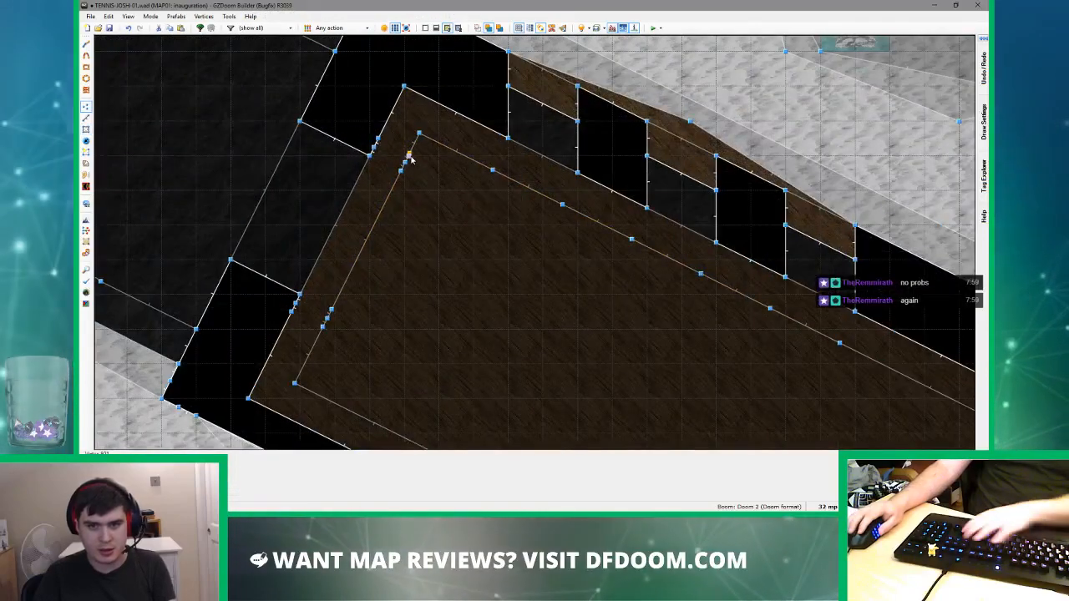
{"action": "key", "text": "Delete"}
{"action": "key", "text": "Delete"}
{"action": "key", "text": "Delete"}
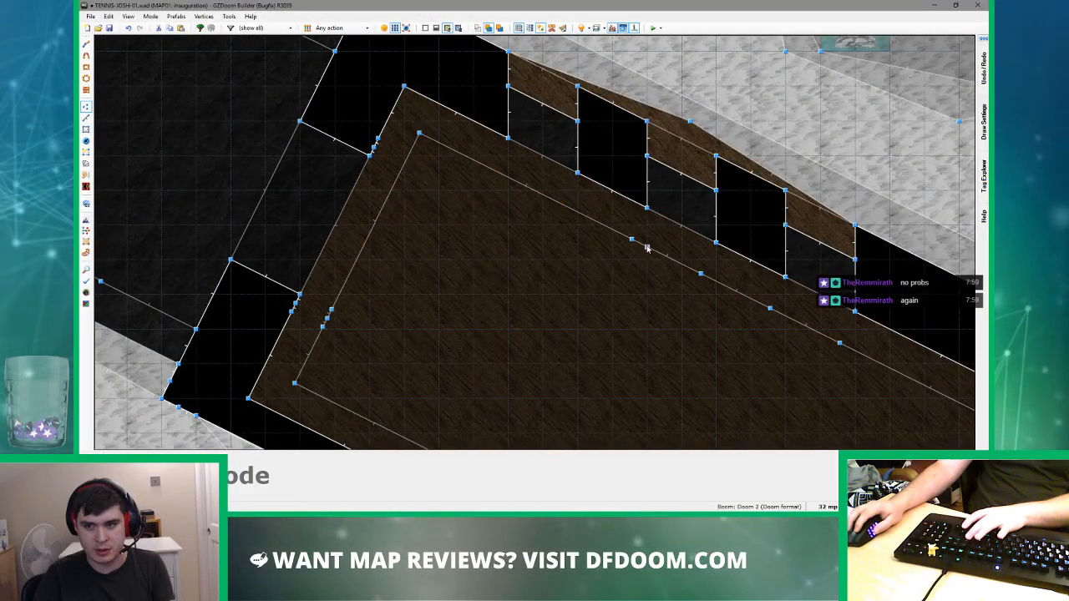
{"action": "key", "text": "Delete"}
{"action": "key", "text": "Delete"}
{"action": "scroll", "coordinate": [650, 252], "scroll_direction": "down", "scroll_amount": 2}
{"action": "middle_click_drag", "start_coordinate": [687, 280], "coordinate": [452, 115]}
{"action": "key", "text": "Delete"}
{"action": "key", "text": "Delete"}
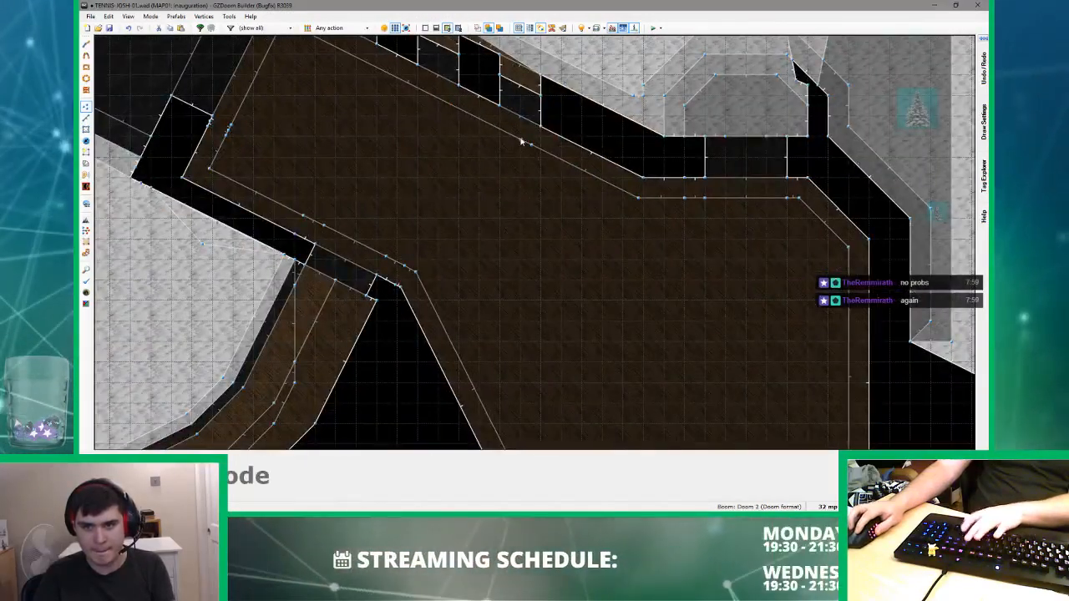
{"action": "scroll", "coordinate": [519, 142], "scroll_direction": "up", "scroll_amount": 2}
{"action": "scroll", "coordinate": [235, 131], "scroll_direction": "down", "scroll_amount": 2}
{"action": "scroll", "coordinate": [306, 223], "scroll_direction": "up", "scroll_amount": 2}
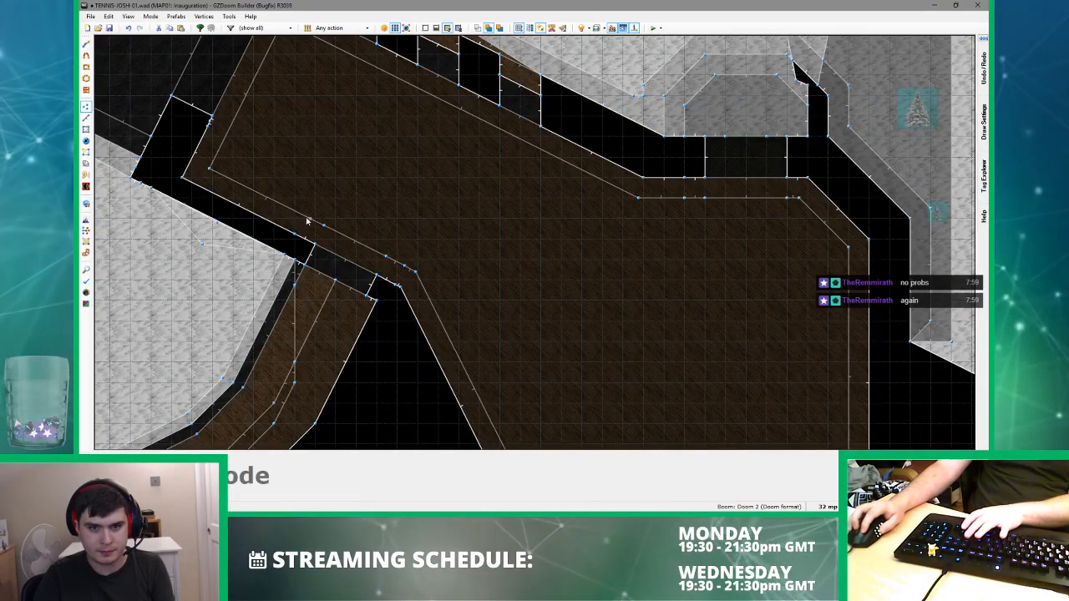
- Delete the surplus inner-outline vertices beside the curved walkway's doorway and the outline's southwest corner vertex
{"action": "scroll", "coordinate": [342, 238], "scroll_direction": "down", "scroll_amount": 2}
{"action": "middle_click_drag", "start_coordinate": [491, 249], "coordinate": [508, 67]}
{"action": "key", "text": "Delete"}
{"action": "middle_click_drag", "start_coordinate": [786, 251], "coordinate": [612, 315]}
{"action": "scroll", "coordinate": [612, 314], "scroll_direction": "up", "scroll_amount": 2}
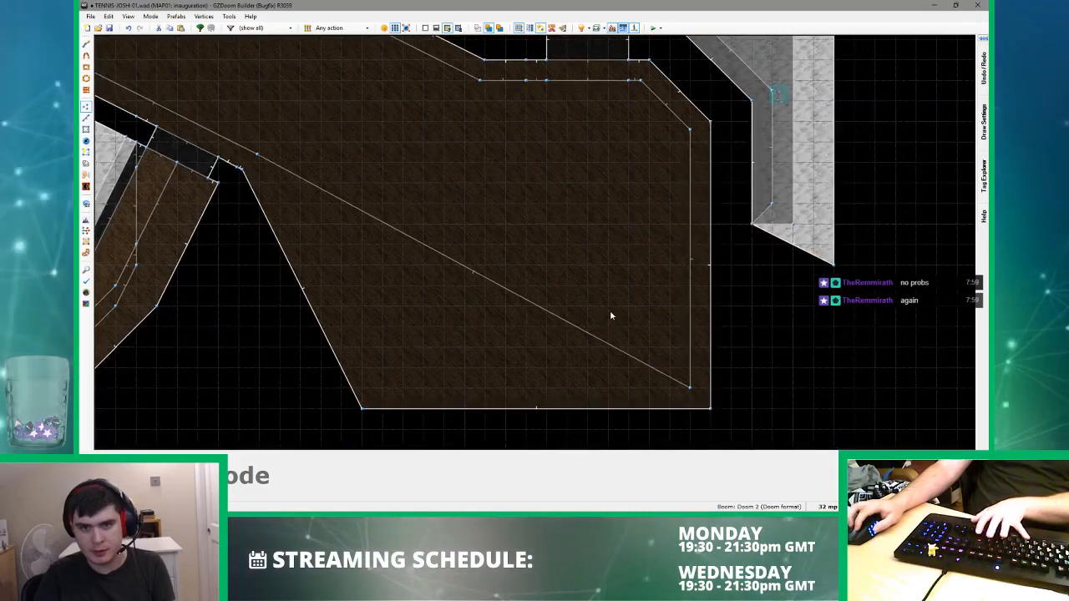
- Move the inner outline's southeast corner vertex 32 units north along the hall's east wall
{"action": "scroll", "coordinate": [609, 311], "scroll_direction": "down", "scroll_amount": 2}
{"action": "left_click_drag", "start_coordinate": [689, 390], "coordinate": [695, 369]}
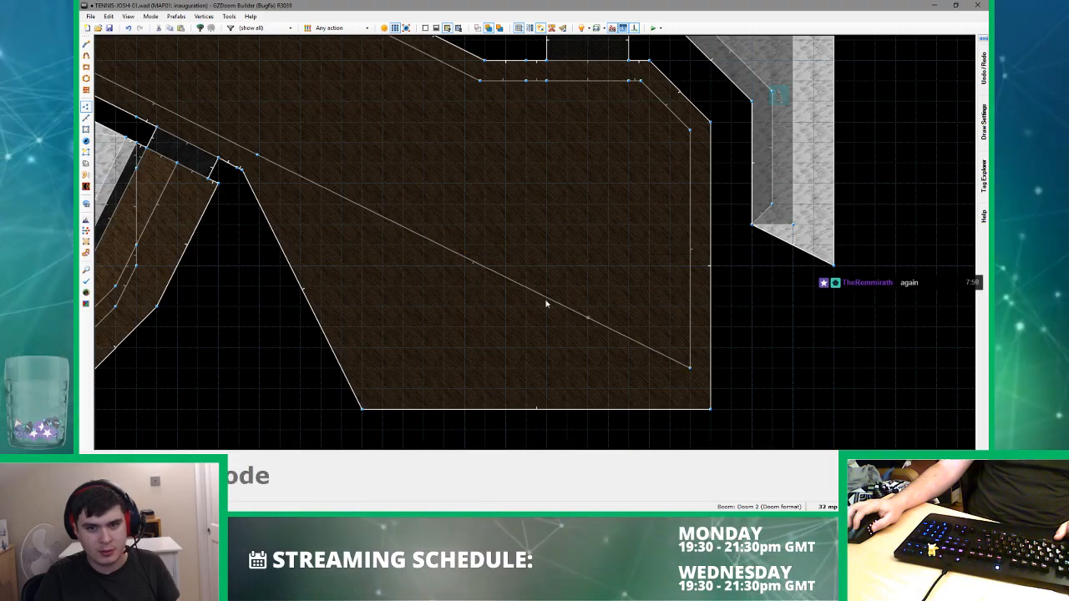
{"action": "scroll", "coordinate": [245, 180], "scroll_direction": "up", "scroll_amount": 3}
{"action": "middle_click_drag", "start_coordinate": [251, 182], "coordinate": [361, 332]}
{"action": "scroll", "coordinate": [390, 282], "scroll_direction": "up", "scroll_amount": 3}
{"action": "scroll", "coordinate": [384, 275], "scroll_direction": "up", "scroll_amount": 2}
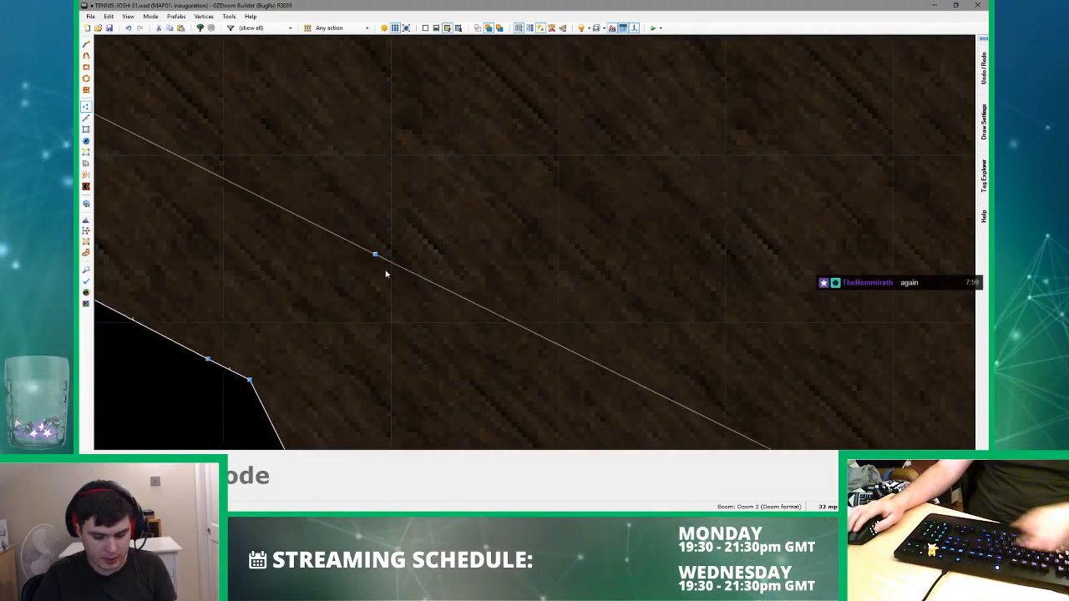
- Set the grid to 8 units and snap the inner outline's corner vertices beside the round tower opening onto it
{"action": "scroll", "coordinate": [386, 272], "scroll_direction": "down", "scroll_amount": 2}
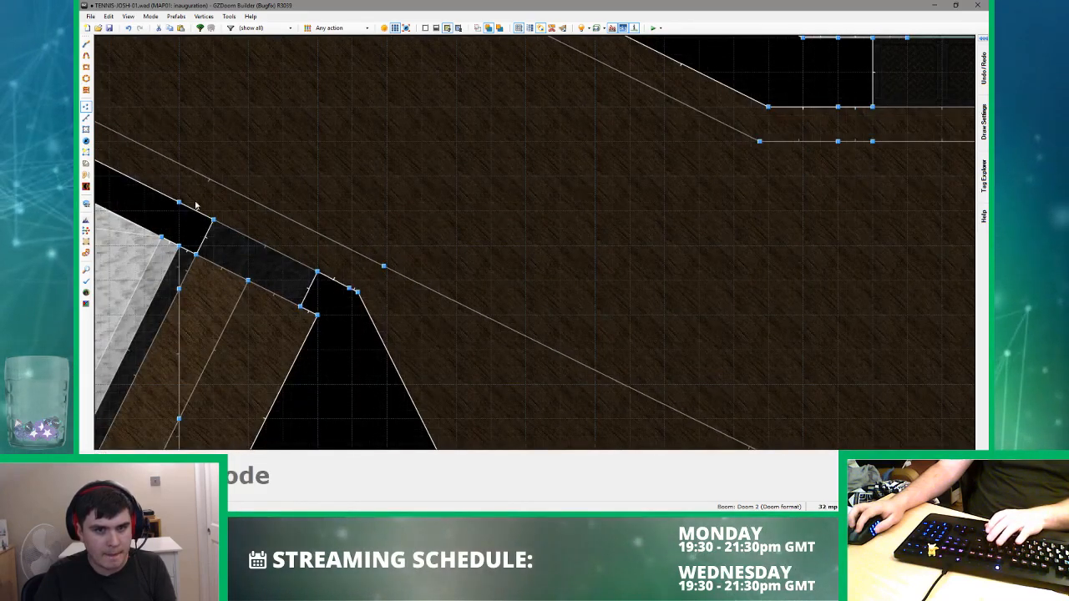
{"action": "scroll", "coordinate": [443, 312], "scroll_direction": "down", "scroll_amount": 2}
{"action": "scroll", "coordinate": [365, 287], "scroll_direction": "up", "scroll_amount": 4}
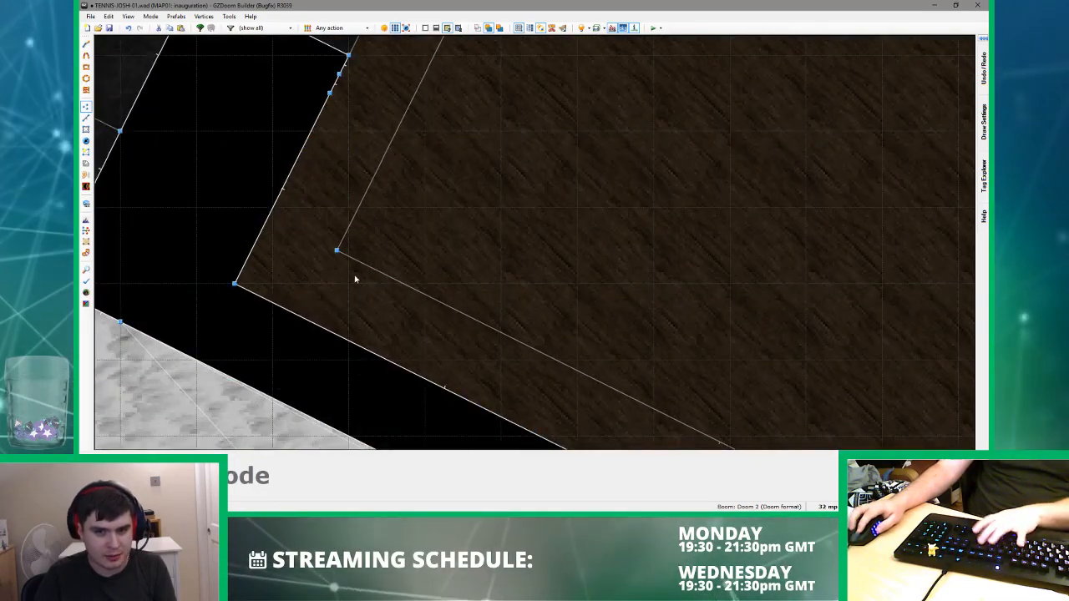
{"action": "key", "text": "bracketright"}
{"action": "key", "text": "bracketright"}
{"action": "scroll", "coordinate": [344, 268], "scroll_direction": "up", "scroll_amount": 2}
{"action": "scroll", "coordinate": [344, 267], "scroll_direction": "down", "scroll_amount": 2}
{"action": "middle_click_drag", "start_coordinate": [294, 252], "coordinate": [212, 290]}
{"action": "left_click_drag", "start_coordinate": [259, 294], "coordinate": [331, 188]}
{"action": "scroll", "coordinate": [293, 293], "scroll_direction": "down", "scroll_amount": 3}
{"action": "scroll", "coordinate": [329, 162], "scroll_direction": "up", "scroll_amount": 4}
{"action": "right_click_drag", "start_coordinate": [332, 183], "coordinate": [331, 184]}
{"action": "scroll", "coordinate": [384, 216], "scroll_direction": "down", "scroll_amount": 7}
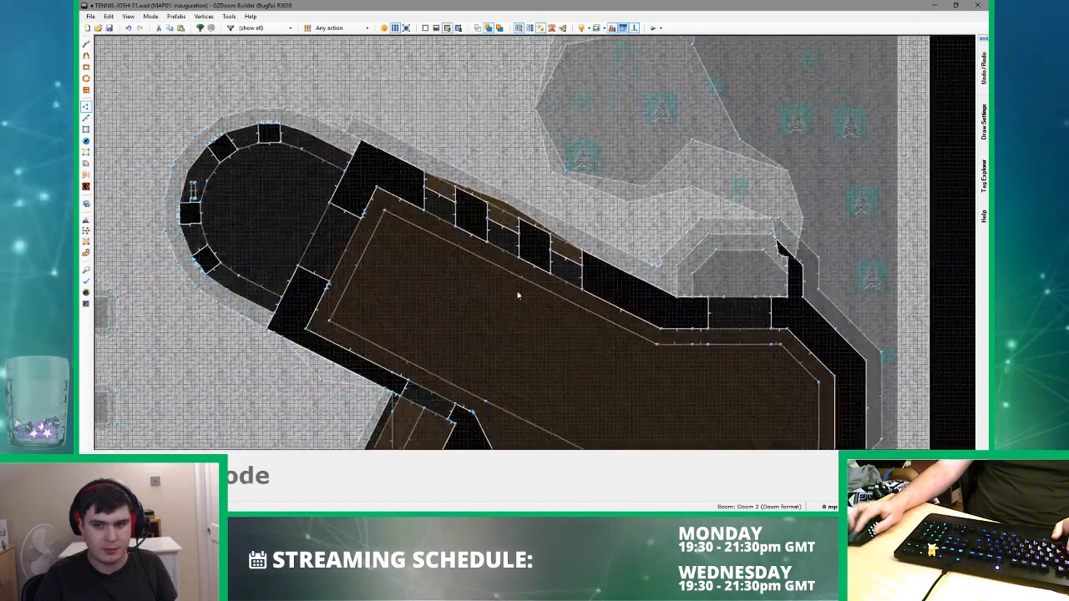
{"action": "scroll", "coordinate": [735, 388], "scroll_direction": "up", "scroll_amount": 8}
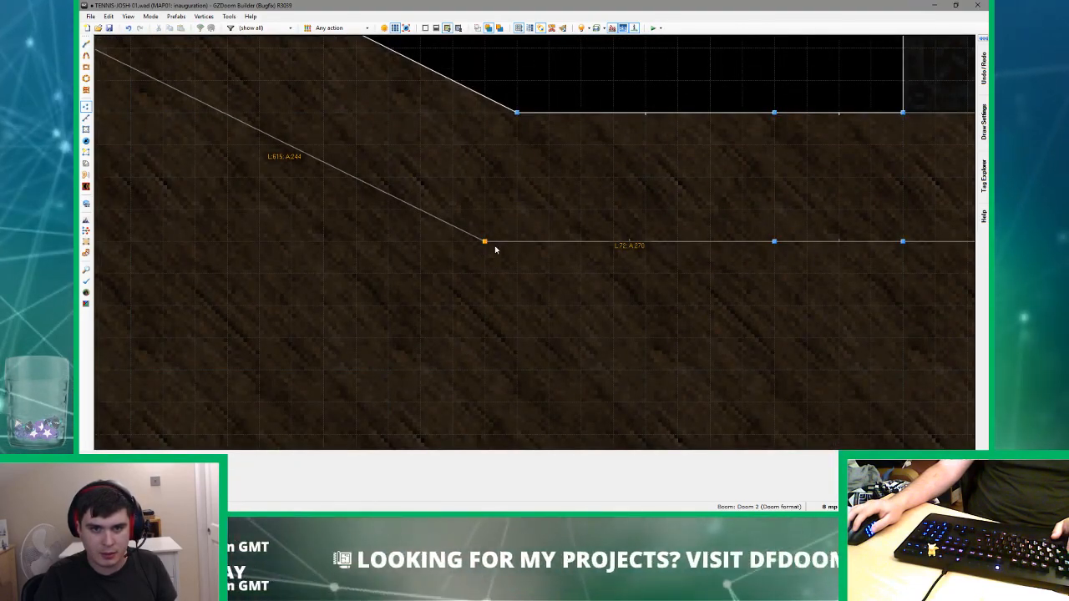
- Shift the inner outline's northern bend vertex westward and delete the surplus vertices between it and the northeast corner
{"action": "left_click_drag", "start_coordinate": [502, 248], "coordinate": [406, 264]}
{"action": "scroll", "coordinate": [407, 264], "scroll_direction": "down", "scroll_amount": 1}
{"action": "scroll", "coordinate": [406, 264], "scroll_direction": "down", "scroll_amount": 3}
{"action": "scroll", "coordinate": [350, 224], "scroll_direction": "up", "scroll_amount": 2}
{"action": "left_click_drag", "start_coordinate": [342, 191], "coordinate": [477, 227]}
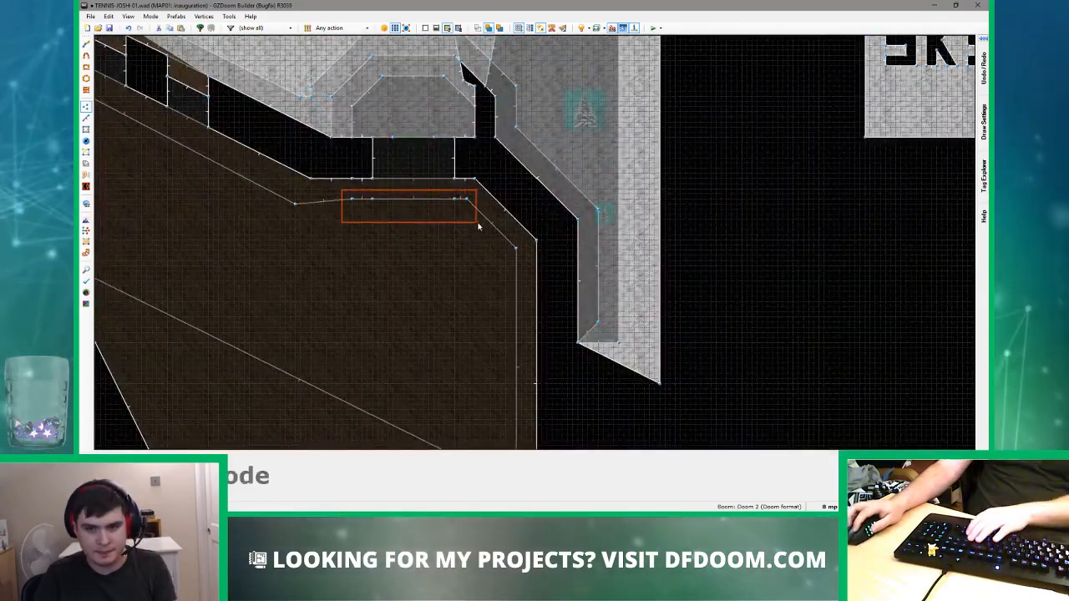
{"action": "key", "text": "Delete"}
{"action": "scroll", "coordinate": [465, 227], "scroll_direction": "down", "scroll_amount": 2}
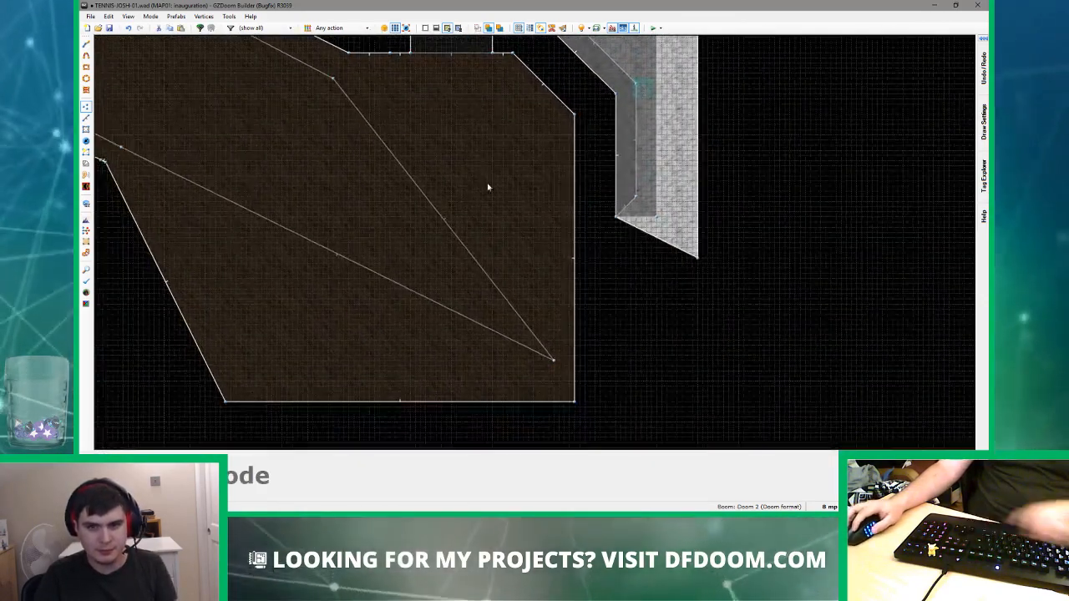
{"action": "scroll", "coordinate": [485, 181], "scroll_direction": "up", "scroll_amount": 2}
{"action": "key", "text": "ctrl+z"}
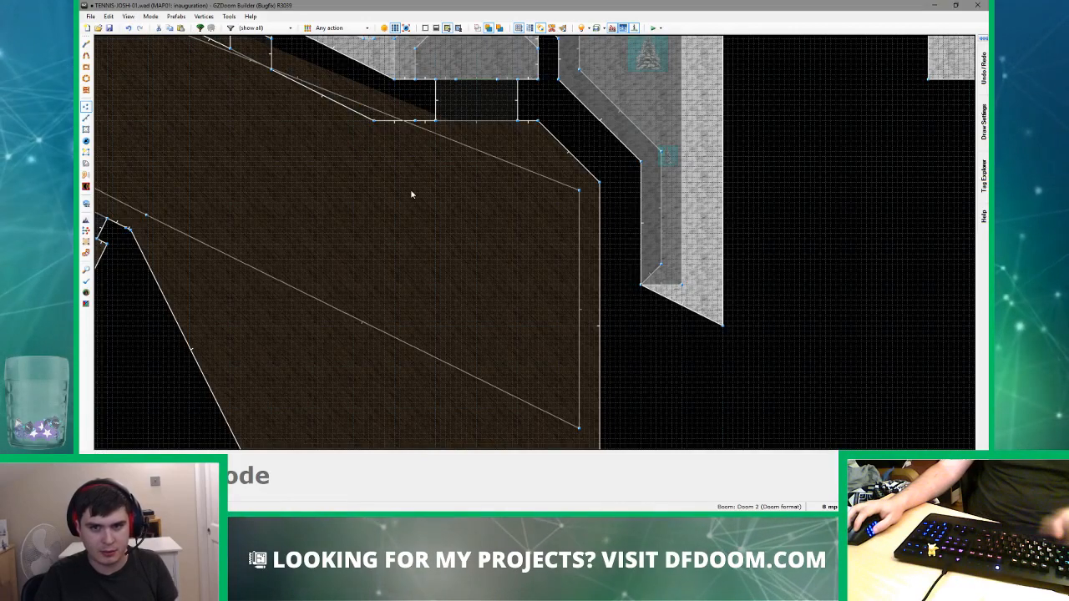
{"action": "scroll", "coordinate": [393, 209], "scroll_direction": "down", "scroll_amount": 2}
{"action": "scroll", "coordinate": [551, 203], "scroll_direction": "up", "scroll_amount": 3}
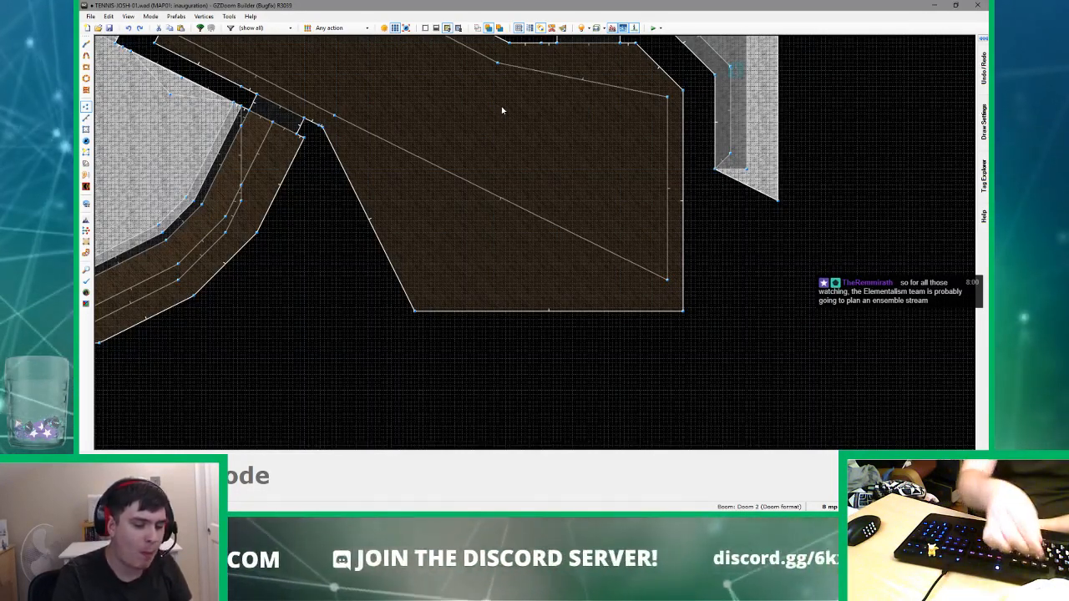
- Extend the inner outline's long southern side at the curved walkway doorway wall's angle using guide vertices, and delete the intermediate ones
{"action": "scroll", "coordinate": [346, 143], "scroll_direction": "up", "scroll_amount": 2}
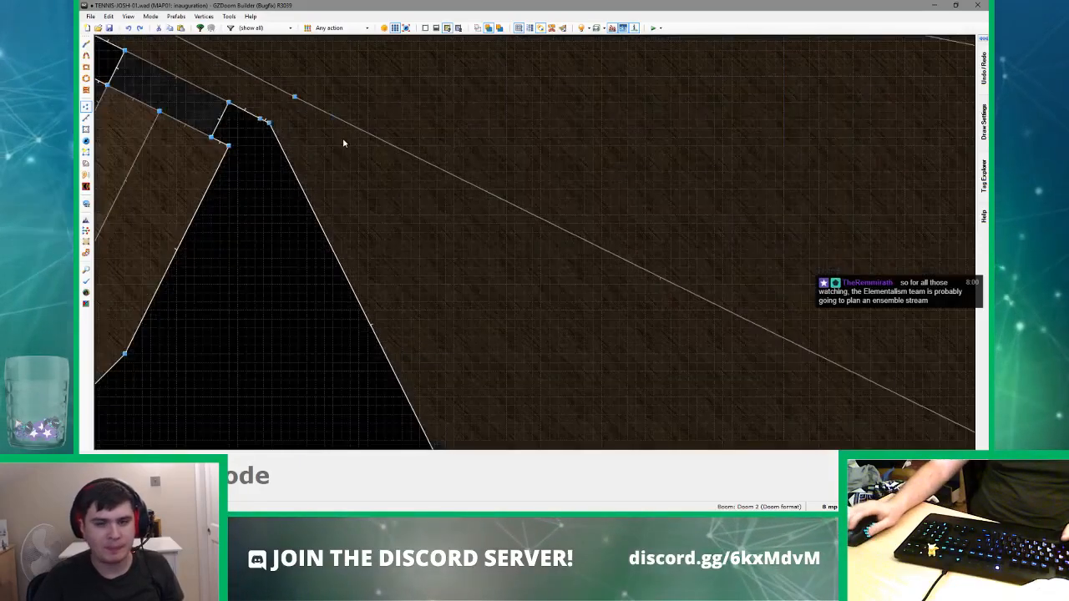
{"action": "scroll", "coordinate": [440, 223], "scroll_direction": "up", "scroll_amount": 1}
{"action": "scroll", "coordinate": [447, 313], "scroll_direction": "down", "scroll_amount": 2}
{"action": "scroll", "coordinate": [405, 272], "scroll_direction": "up", "scroll_amount": 6}
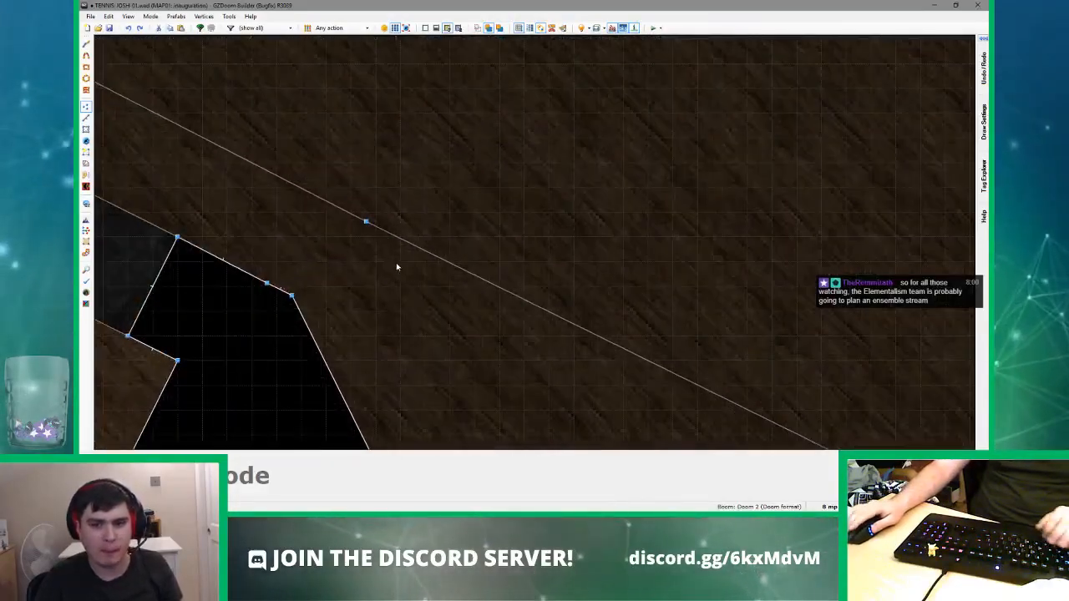
{"action": "scroll", "coordinate": [409, 250], "scroll_direction": "down", "scroll_amount": 4}
{"action": "scroll", "coordinate": [276, 152], "scroll_direction": "up", "scroll_amount": 4}
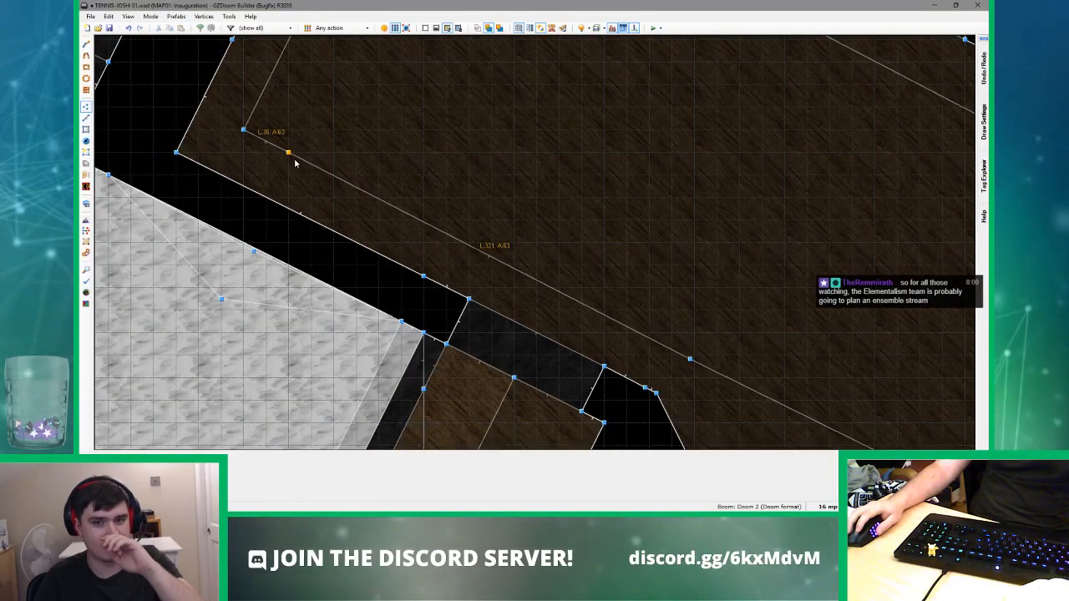
{"action": "key", "text": "bracketright"}
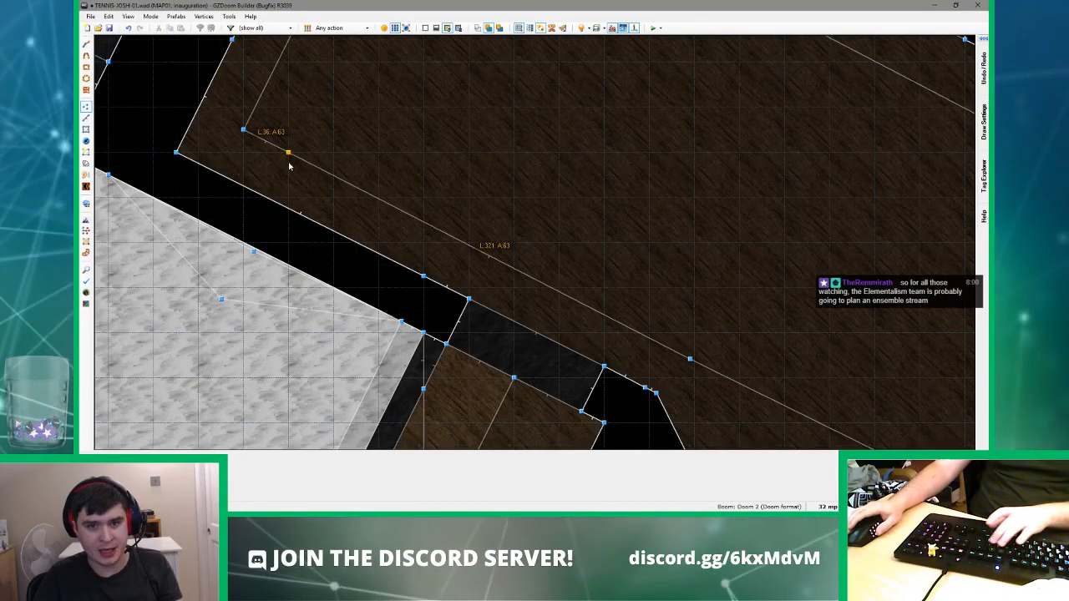
{"action": "scroll", "coordinate": [289, 164], "scroll_direction": "down", "scroll_amount": 2}
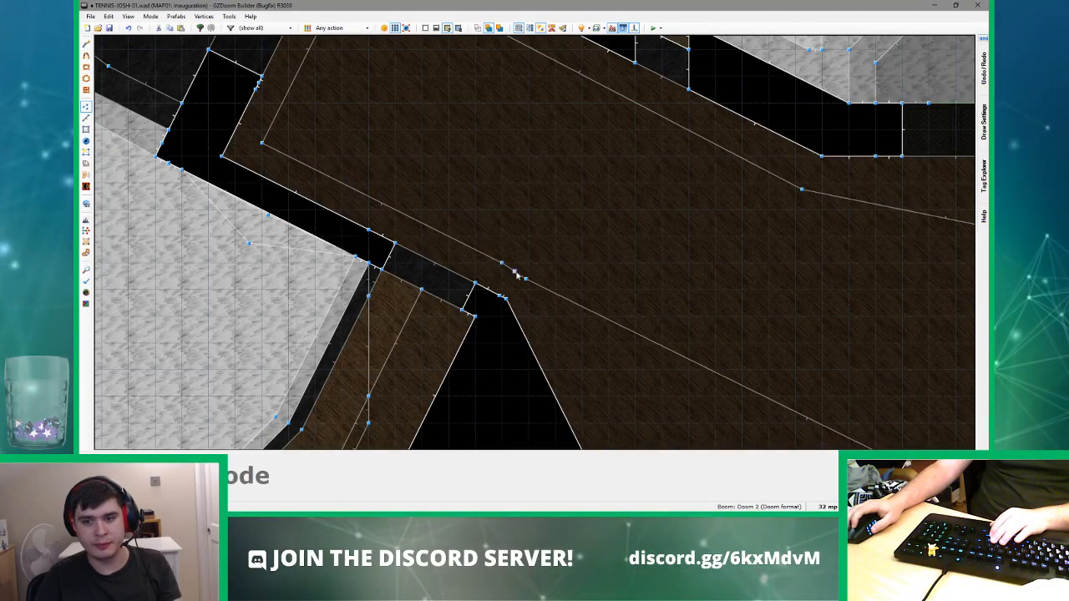
{"action": "middle_click_drag", "start_coordinate": [734, 370], "coordinate": [448, 203]}
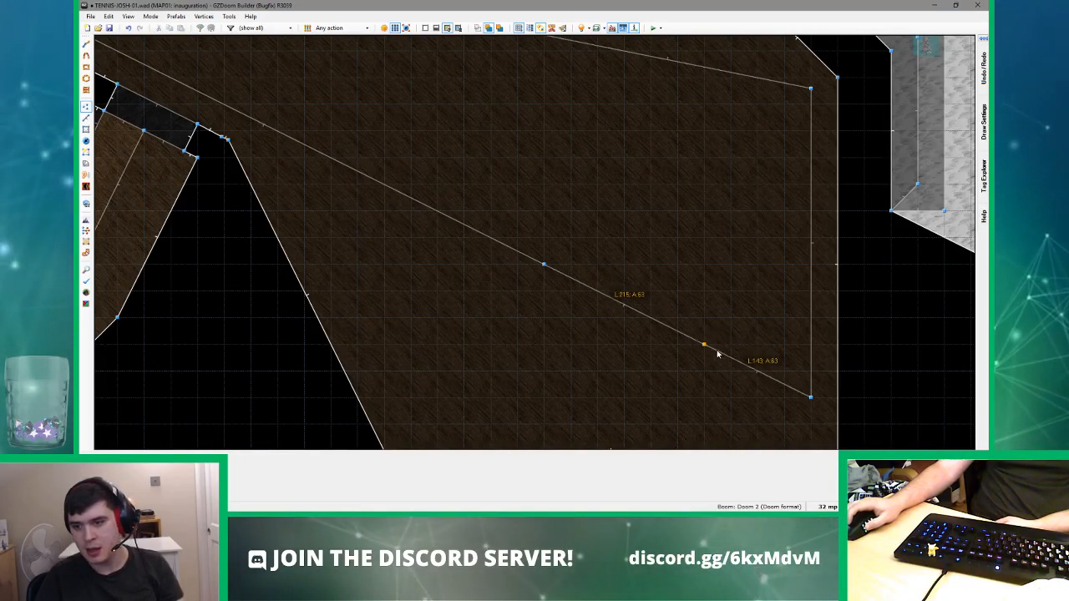
{"action": "right_click_drag", "start_coordinate": [718, 354], "coordinate": [717, 354]}
{"action": "left_click_drag", "start_coordinate": [732, 238], "coordinate": [484, 379]}
{"action": "key", "text": "Delete"}
- Move the inner outline's northeast corner vertex south along the hall's east wall
{"action": "scroll", "coordinate": [678, 284], "scroll_direction": "down", "scroll_amount": 3}
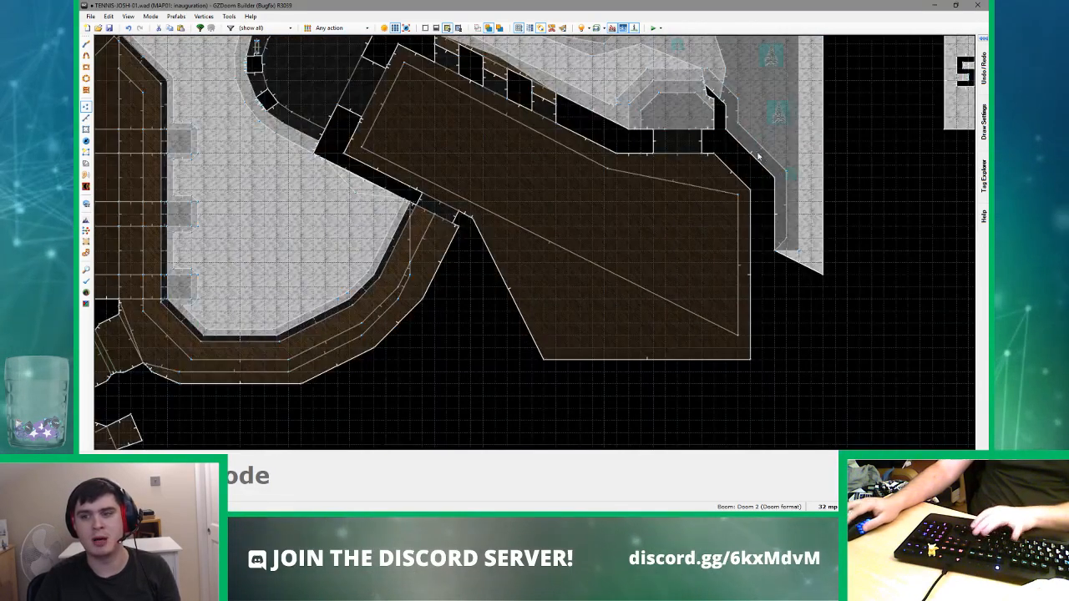
{"action": "scroll", "coordinate": [724, 157], "scroll_direction": "up", "scroll_amount": 3}
{"action": "key", "text": "space"}
{"action": "right_click_drag", "start_coordinate": [698, 113], "coordinate": [700, 186]}
{"action": "scroll", "coordinate": [657, 176], "scroll_direction": "down", "scroll_amount": 2}
{"action": "key", "text": "space"}
{"action": "key", "text": "space"}
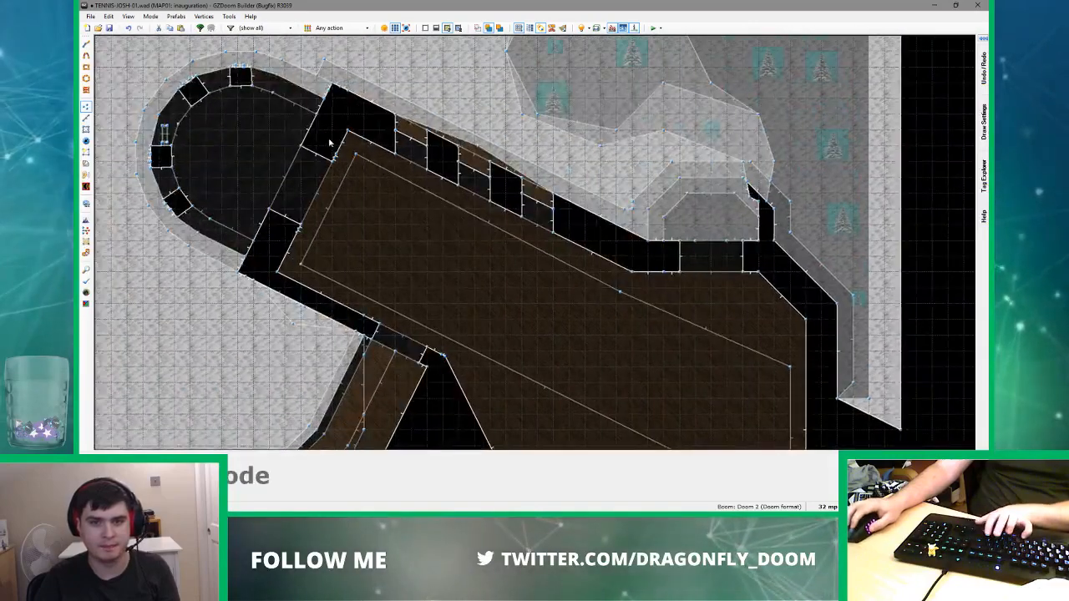
- Add a guide vertex on the inner outline's three-window side and slide the bend vertex along that wall's angle
{"action": "scroll", "coordinate": [335, 144], "scroll_direction": "up", "scroll_amount": 4}
{"action": "scroll", "coordinate": [408, 185], "scroll_direction": "up", "scroll_amount": 2}
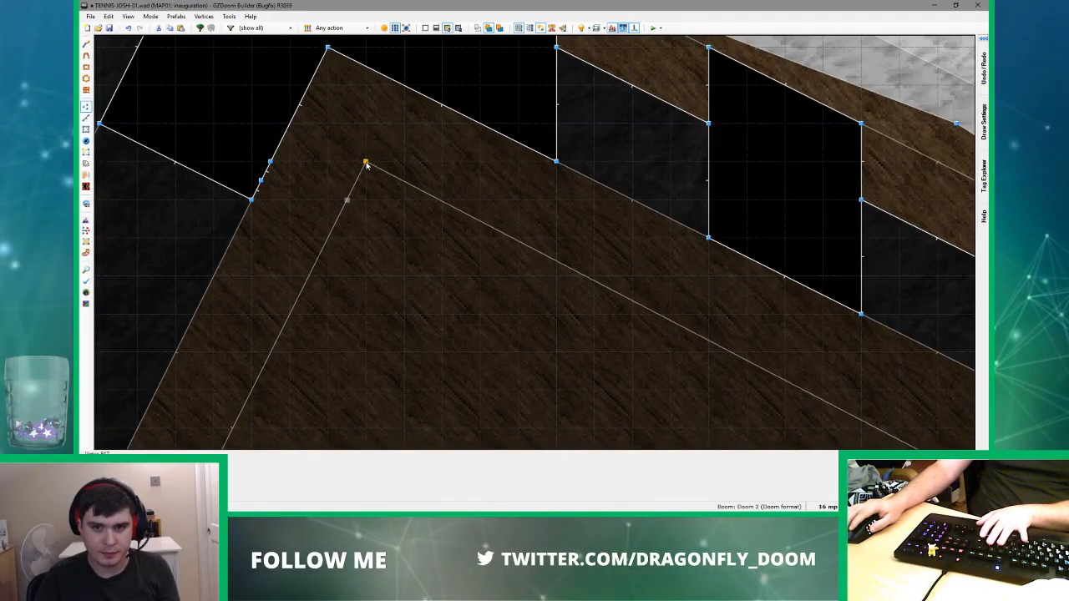
{"action": "scroll", "coordinate": [366, 164], "scroll_direction": "down", "scroll_amount": 4}
{"action": "scroll", "coordinate": [458, 232], "scroll_direction": "up", "scroll_amount": 2}
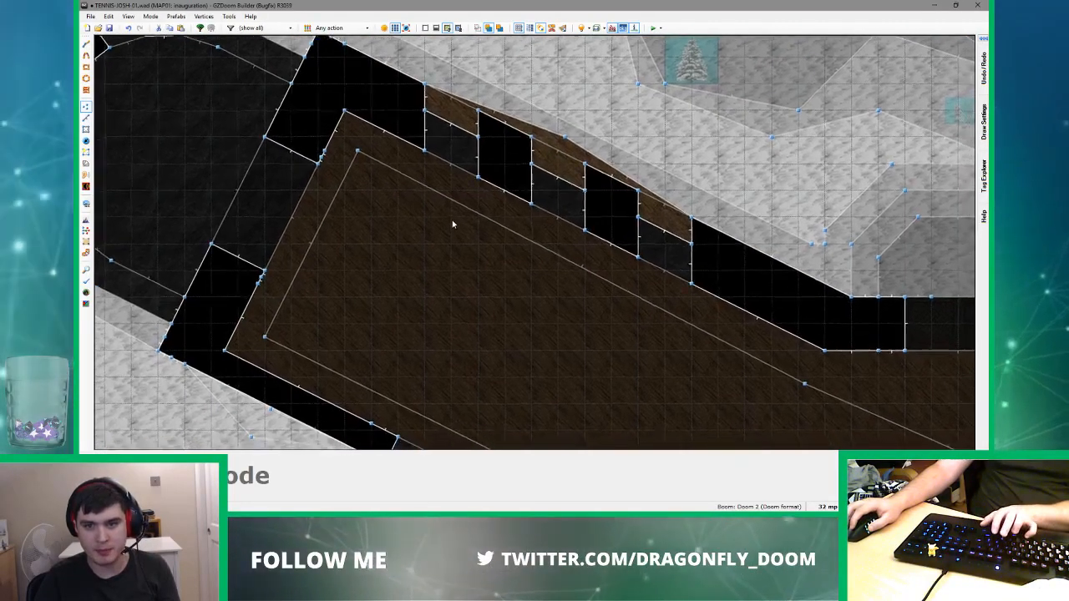
{"action": "key", "text": "space"}
{"action": "key", "text": "bracketright"}
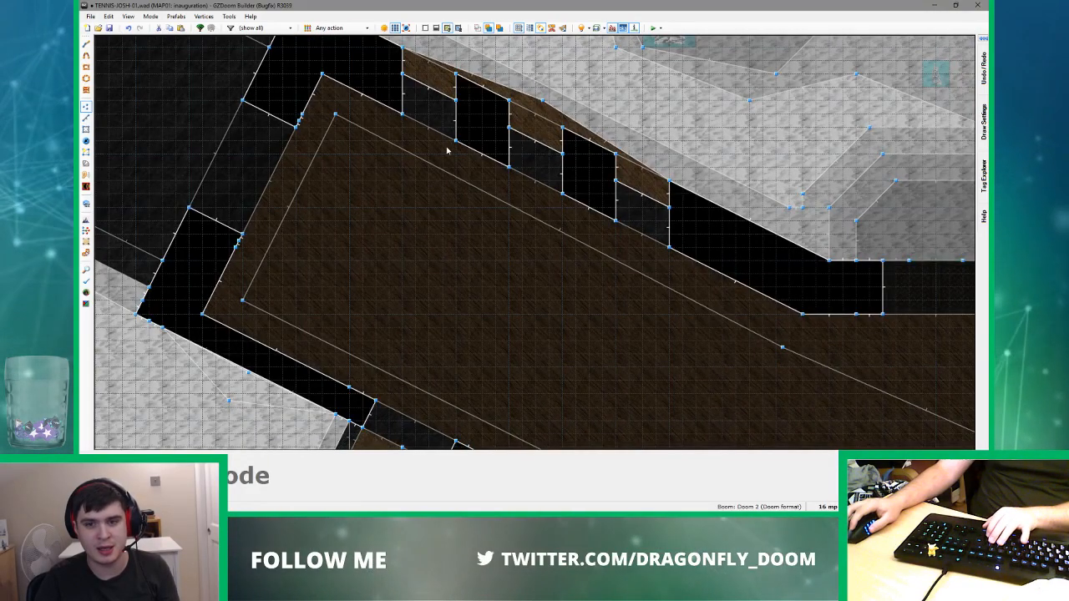
{"action": "key", "text": "space"}
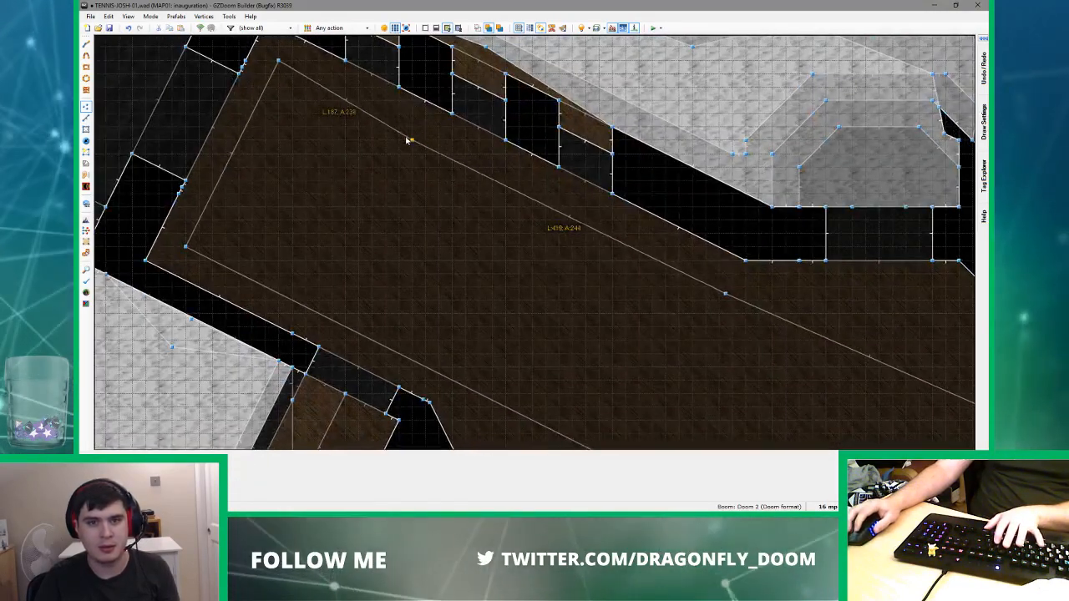
{"action": "left_click_drag", "start_coordinate": [530, 192], "coordinate": [575, 216]}
{"action": "key", "text": "space"}
{"action": "left_click_drag", "start_coordinate": [456, 175], "coordinate": [594, 243]}
{"action": "right_click_drag", "start_coordinate": [598, 243], "coordinate": [598, 243]}
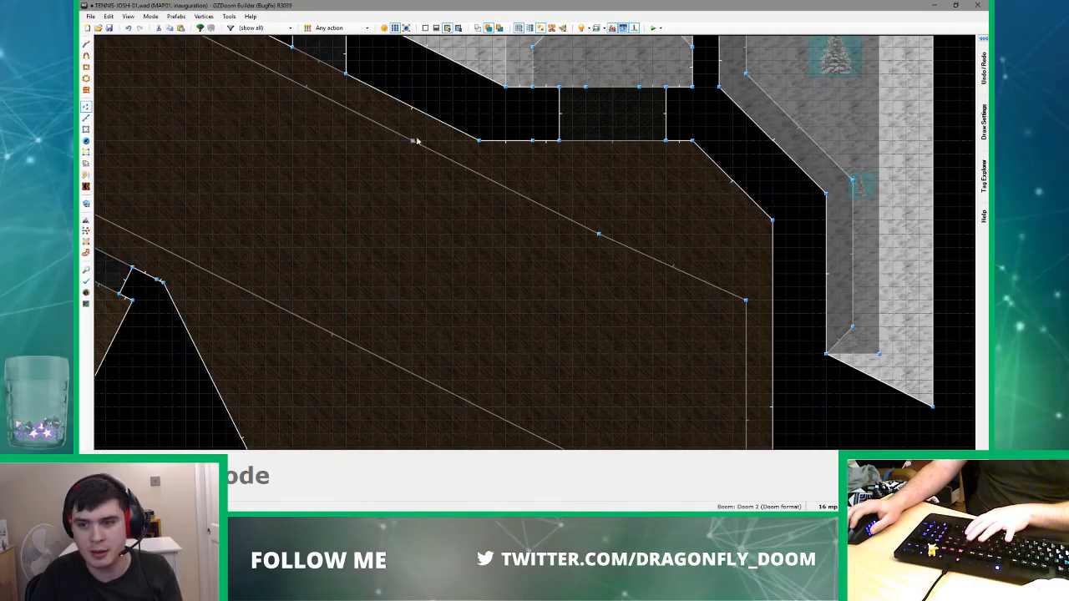
- Carry the three-window side's angle to the east wall by repositioning the guide and northeast corner vertices, refining the grid to 8 units
{"action": "middle_click_drag", "start_coordinate": [691, 272], "coordinate": [532, 174]}
{"action": "left_click", "coordinate": [588, 205]}
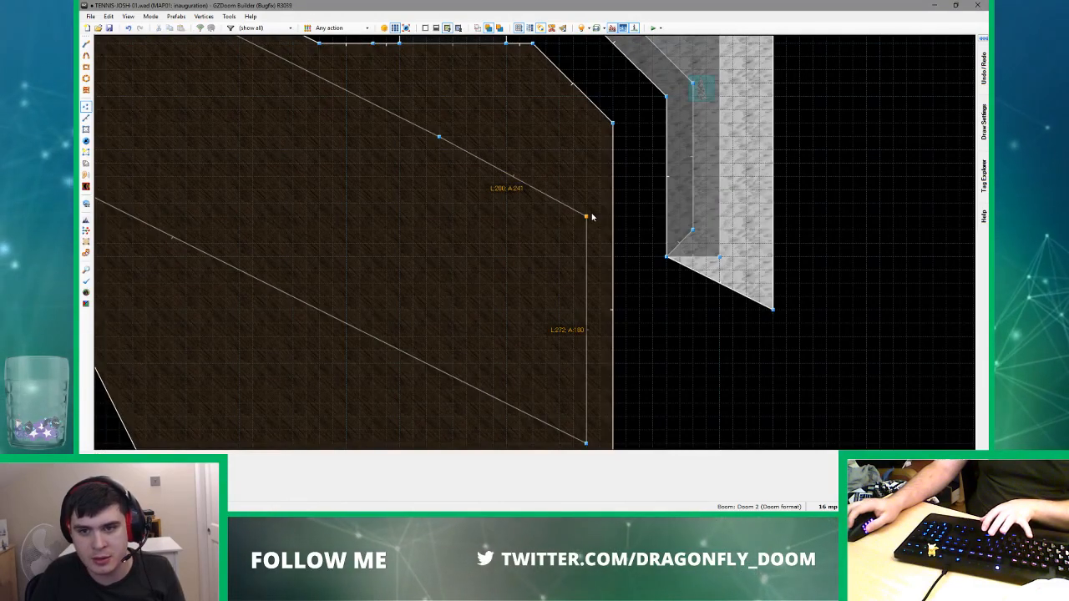
{"action": "scroll", "coordinate": [470, 156], "scroll_direction": "up", "scroll_amount": 5}
{"action": "left_click_drag", "start_coordinate": [440, 138], "coordinate": [707, 264]}
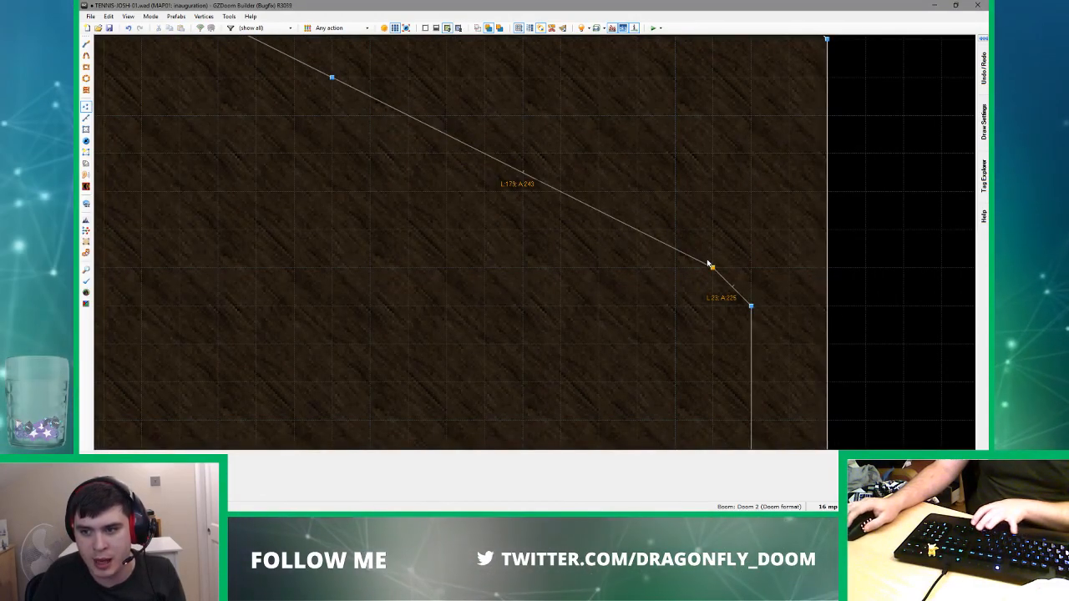
{"action": "right_click_drag", "start_coordinate": [706, 260], "coordinate": [709, 263]}
{"action": "key", "text": "bracketleft"}
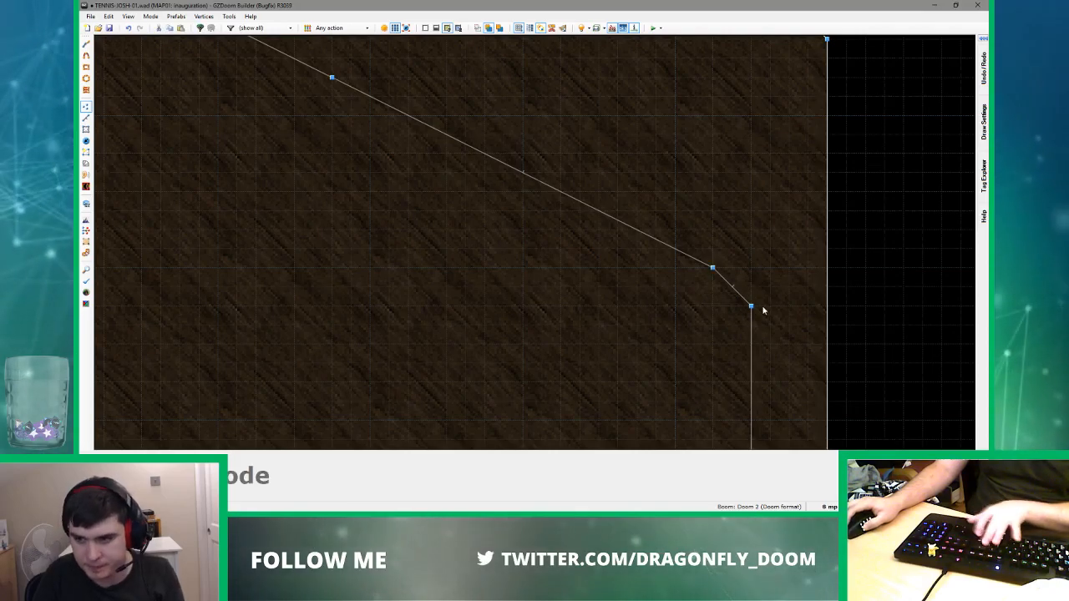
{"action": "right_click_drag", "start_coordinate": [758, 306], "coordinate": [756, 294]}
- Delete the surplus guide vertices along the inner outline's northern side near its northeast corner
{"action": "scroll", "coordinate": [747, 285], "scroll_direction": "down", "scroll_amount": 5}
{"action": "left_click_drag", "start_coordinate": [737, 289], "coordinate": [632, 224]}
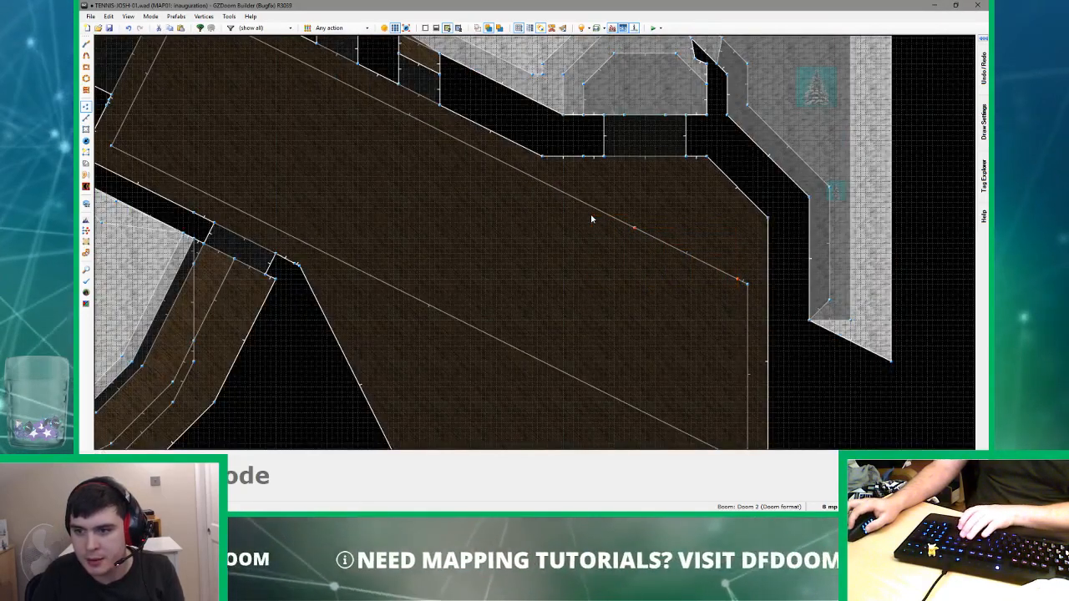
{"action": "key", "text": "Delete"}
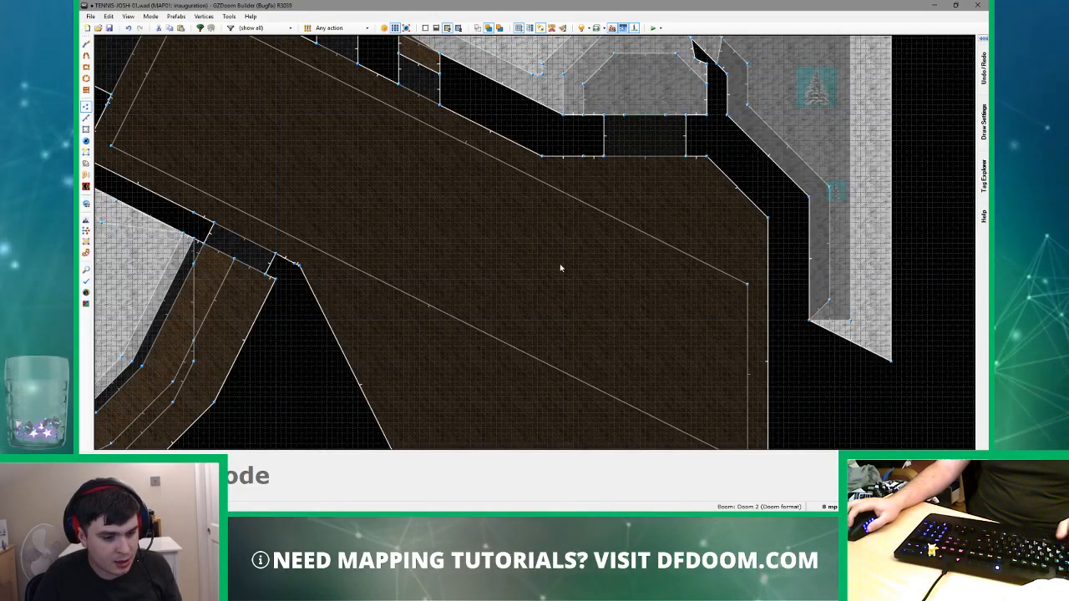
- In the 3D view, try raising the hall's inset ceiling to 216 and bring it back down to 192
{"action": "scroll", "coordinate": [515, 214], "scroll_direction": "up", "scroll_amount": 2}
{"action": "key", "text": "w"}
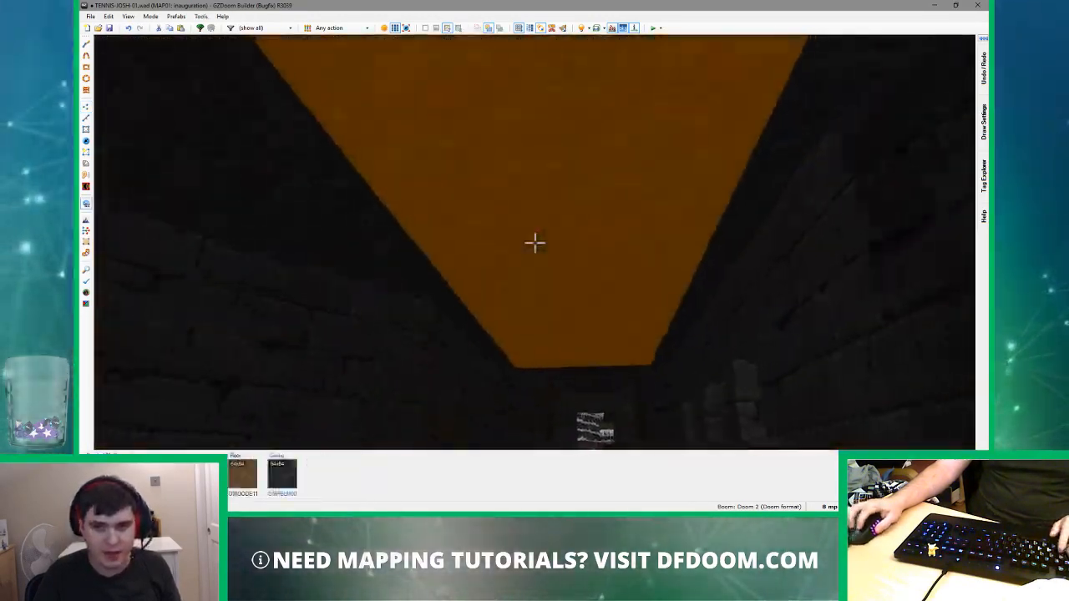
{"action": "left_click", "coordinate": [535, 243]}
{"action": "scroll", "coordinate": [534, 243], "scroll_direction": "up", "scroll_amount": 3}
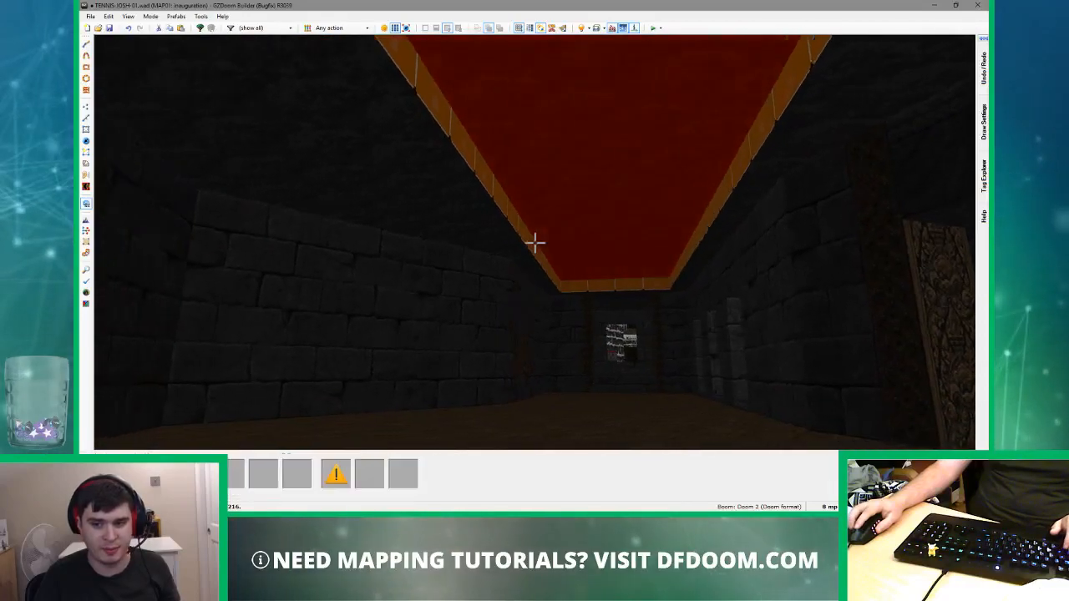
{"action": "left_click", "coordinate": [534, 243]}
{"action": "scroll", "coordinate": [534, 243], "scroll_direction": "down", "scroll_amount": 3}
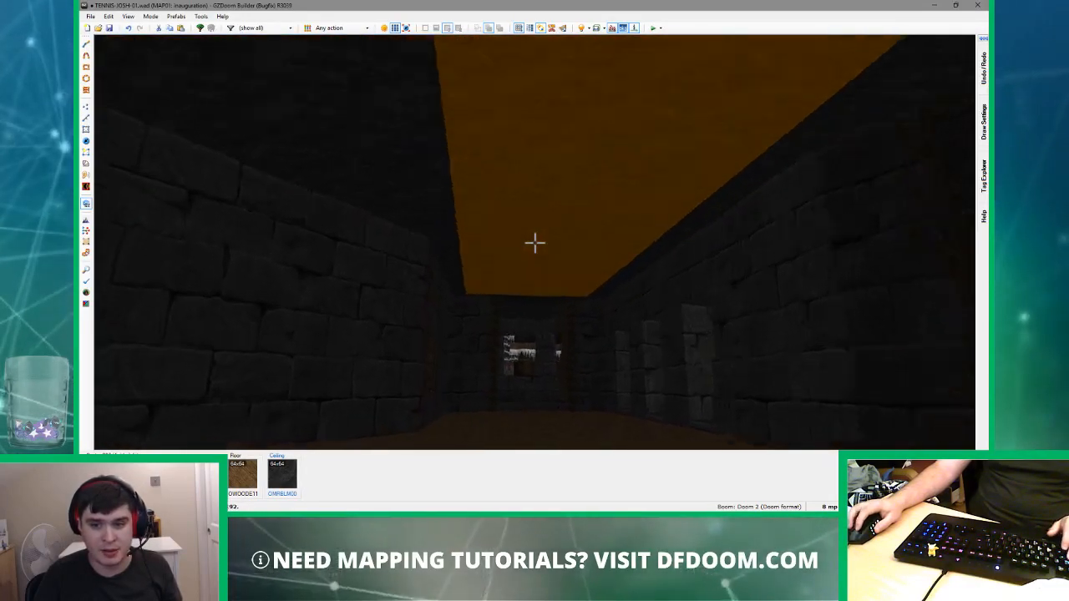
- Lower the ceiling of the border around the hall's inset to 128 and inspect it from the round tower
{"action": "key", "text": "e"}
{"action": "key", "text": "s"}
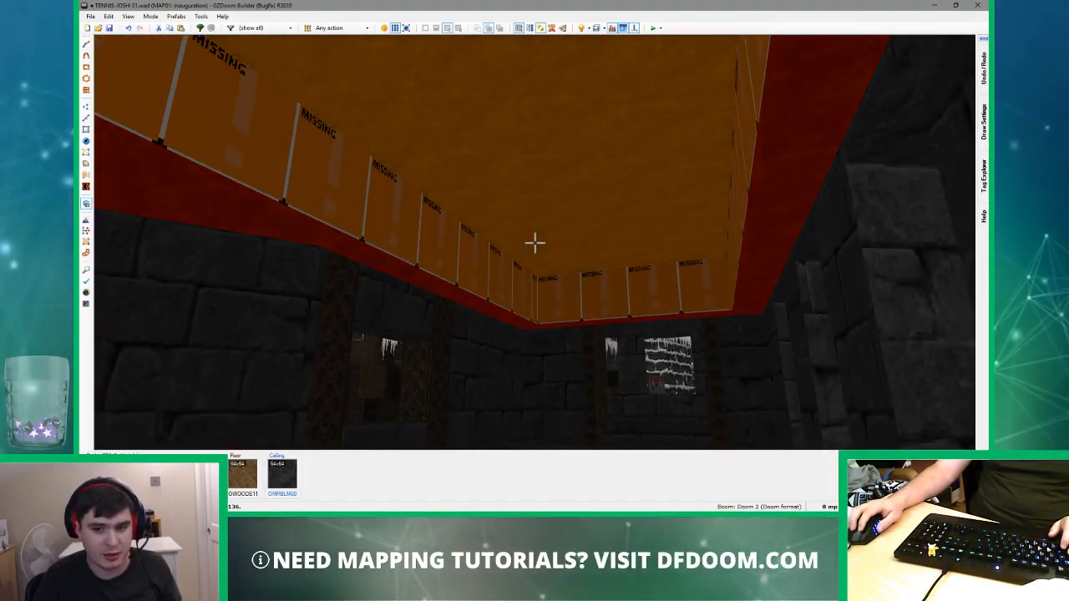
{"action": "key", "text": "d"}
{"action": "key", "text": "s"}
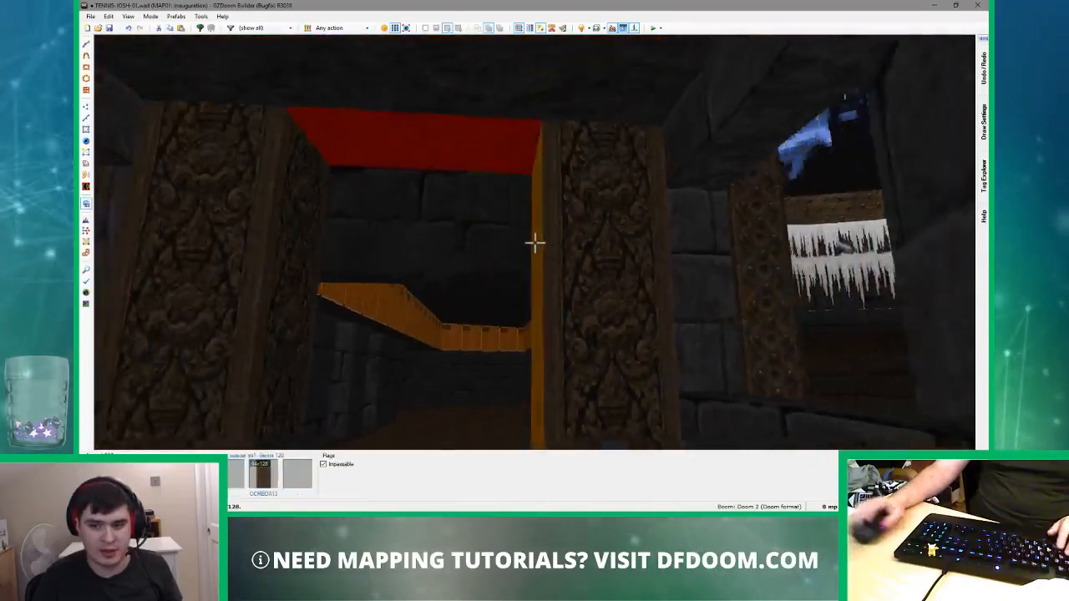
{"action": "key", "text": "s"}
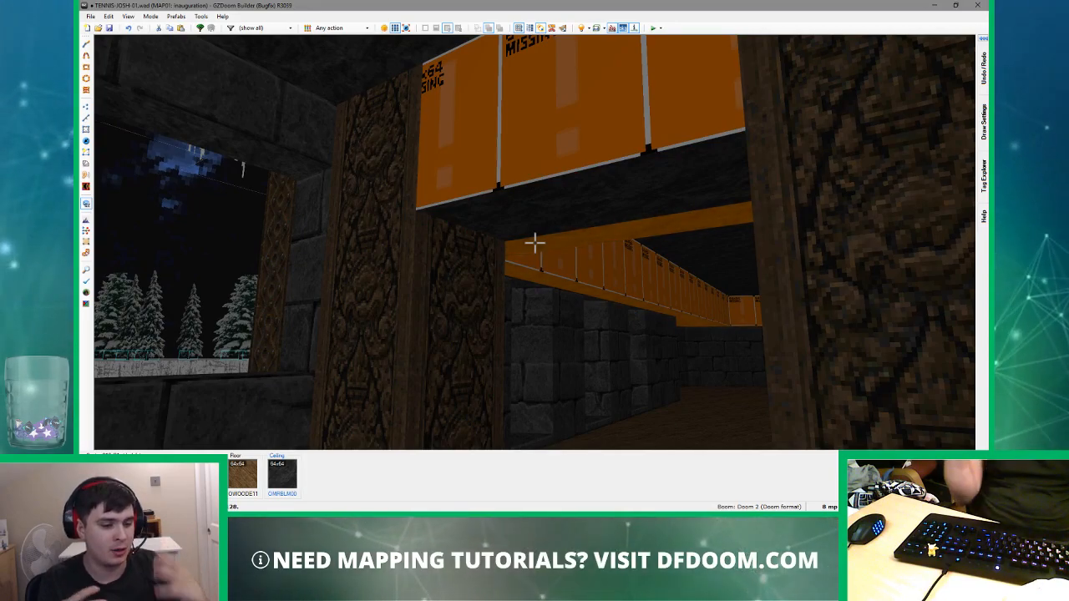
{"action": "key", "text": "e"}
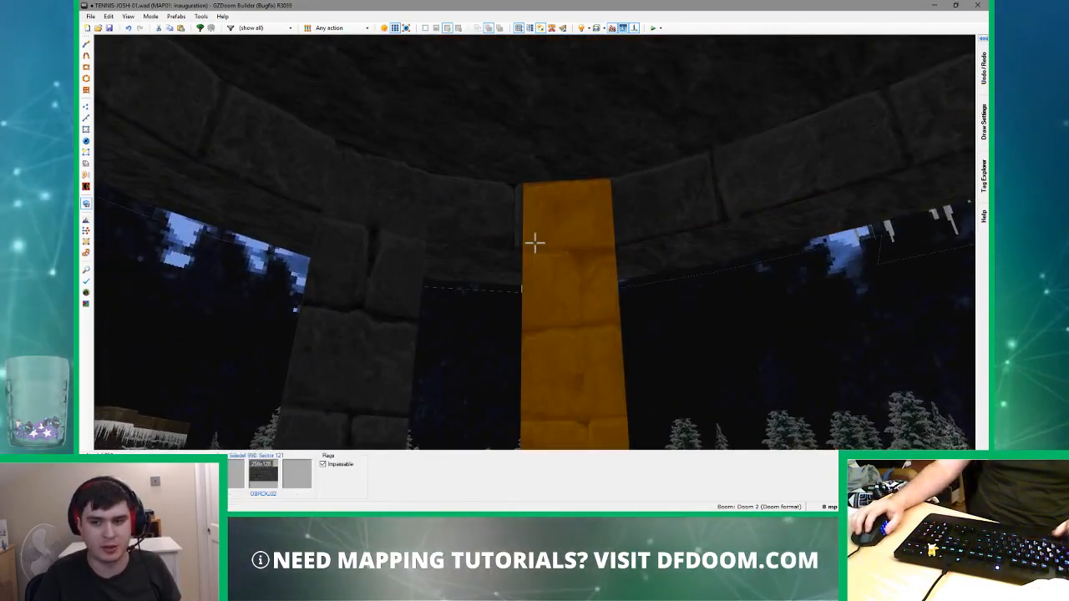
- Paste the OBRCKJ02 brick texture across the connected walls and inspect the hall's inset ceiling from both ends
{"action": "key", "text": "e"}
{"action": "key", "text": "ctrl+shift+v"}
{"action": "key", "text": "w"}
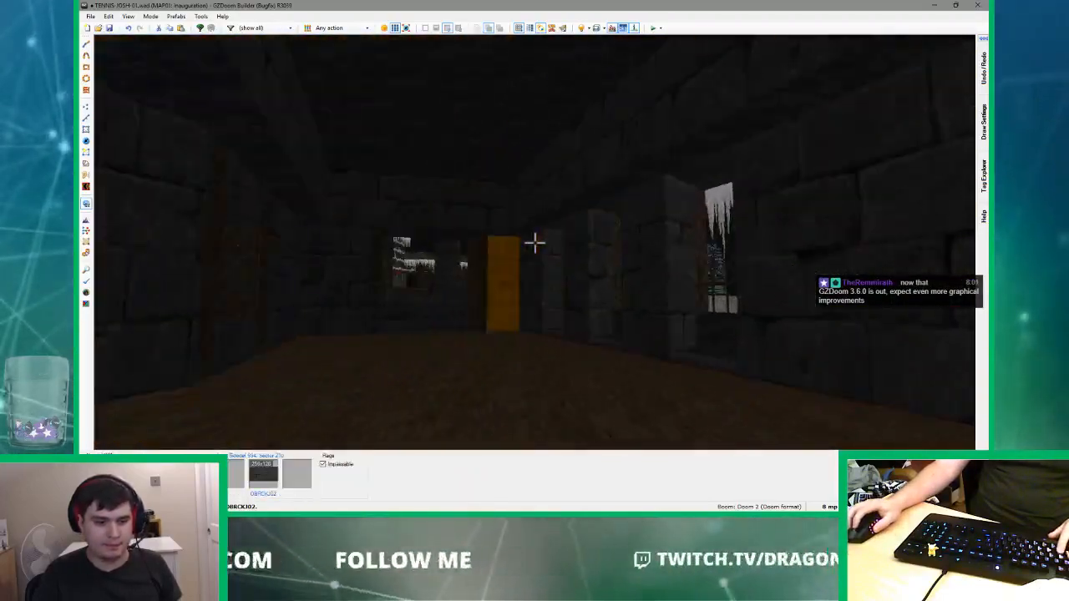
{"action": "key", "text": "d"}
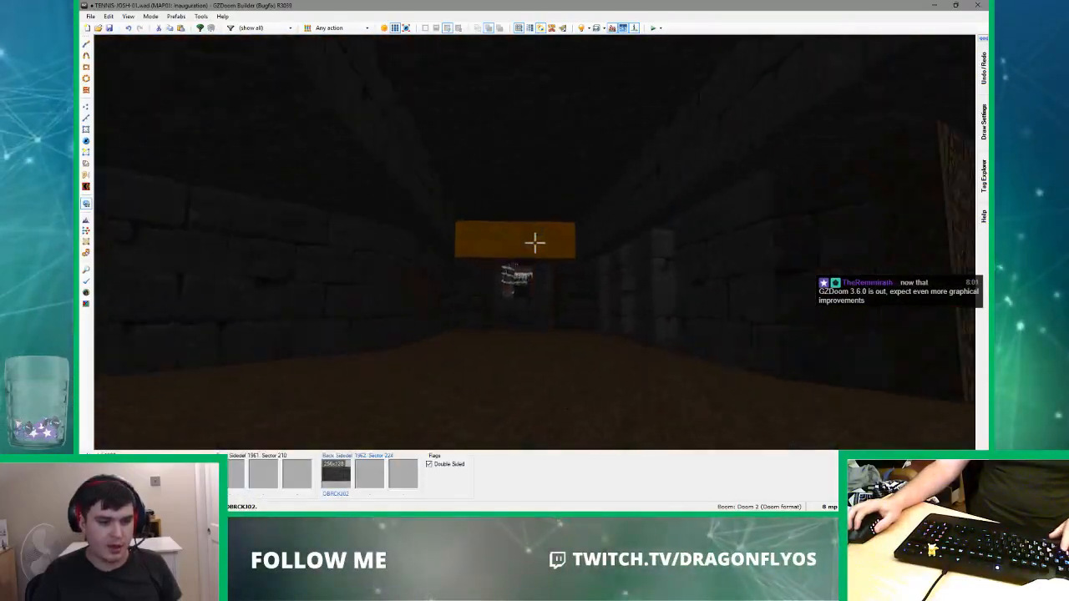
{"action": "key", "text": "e"}
{"action": "key", "text": "e"}
{"action": "key", "text": "d"}
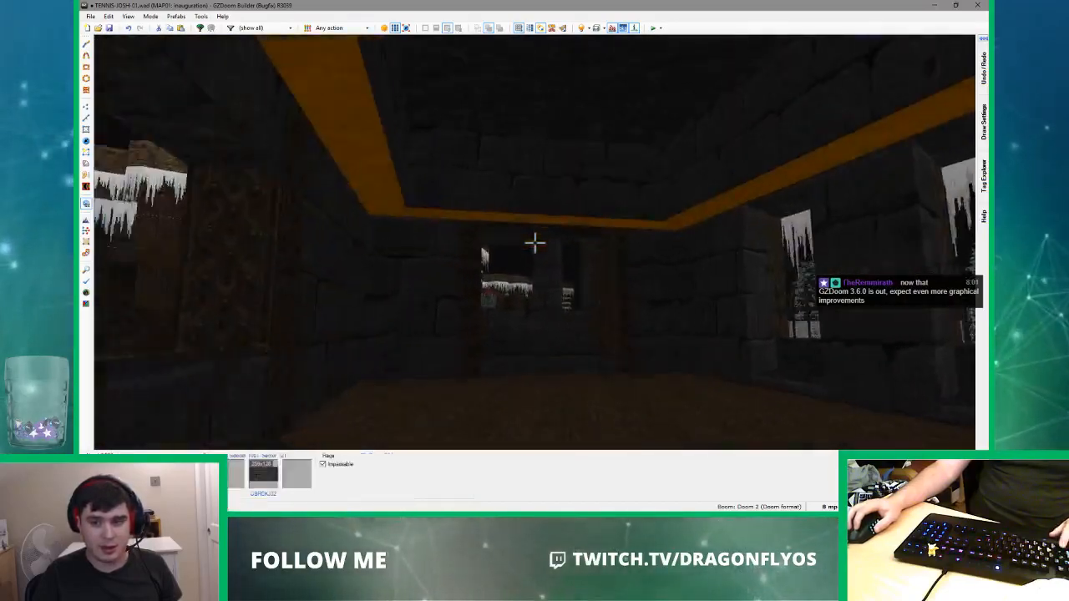
{"action": "key", "text": "e"}
{"action": "key", "text": "e"}
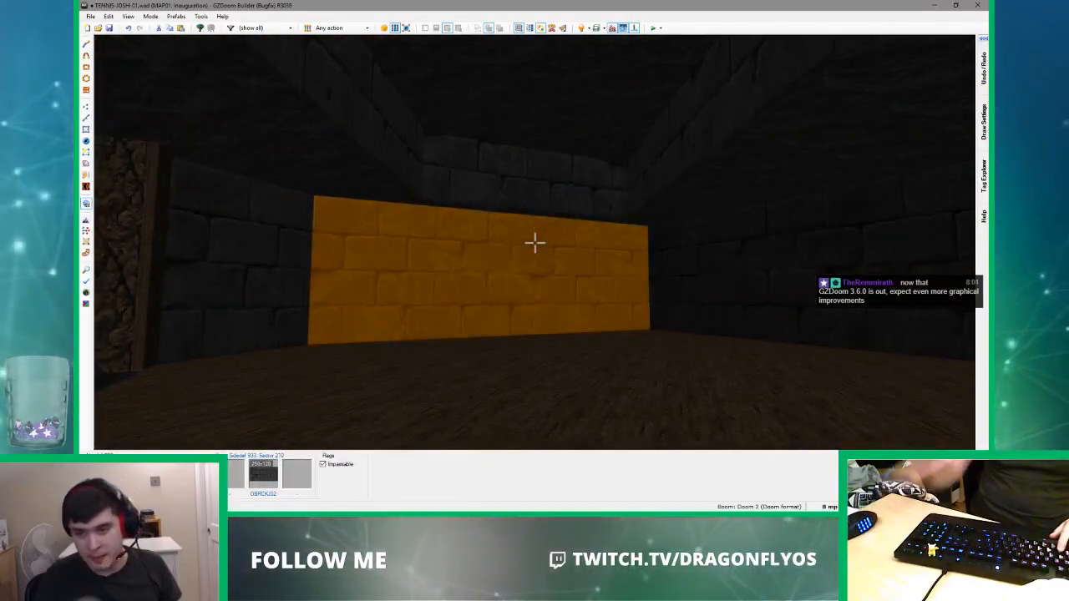
{"action": "key", "text": "d"}
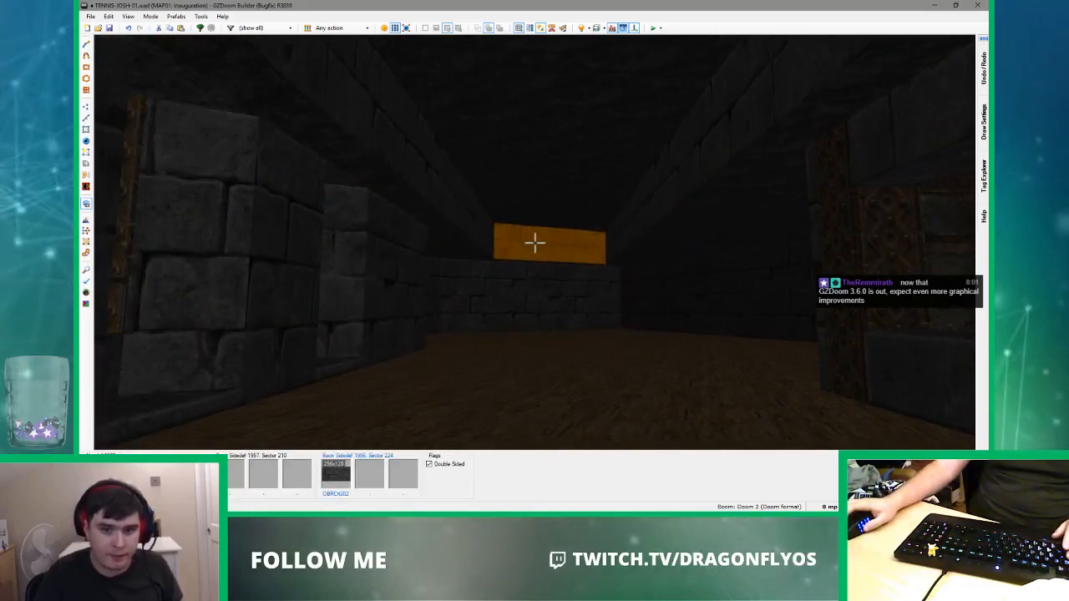
- Back in the 2D map, build two nested outlines inside the hall's inset sector with the Stair Sector Builder
{"action": "key", "text": "w"}
{"action": "scroll", "coordinate": [537, 246], "scroll_direction": "down", "scroll_amount": 5}
{"action": "scroll", "coordinate": [312, 206], "scroll_direction": "up", "scroll_amount": 4}
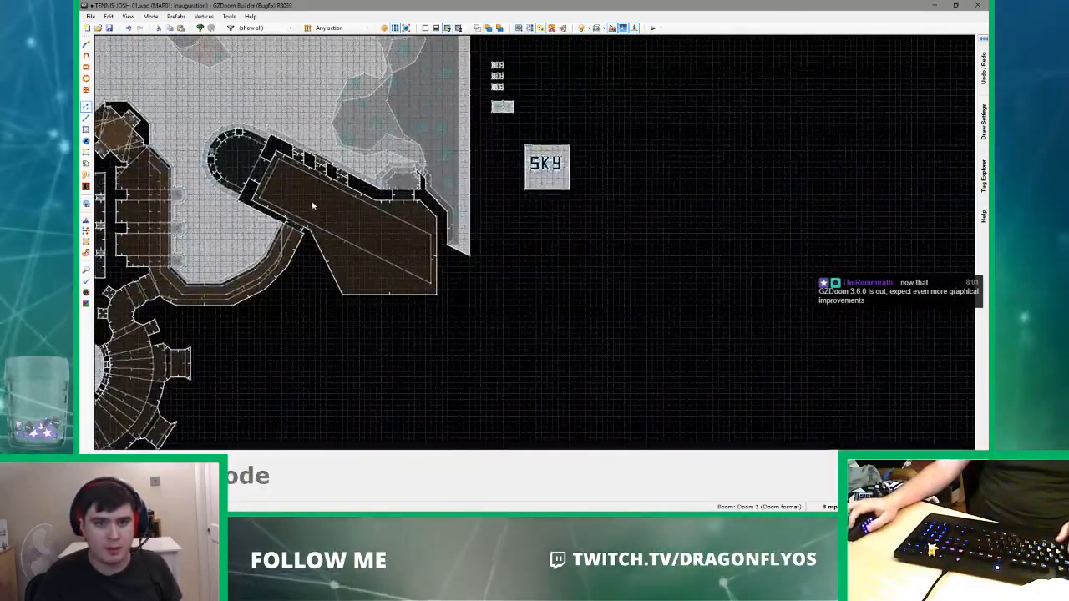
{"action": "scroll", "coordinate": [550, 304], "scroll_direction": "up", "scroll_amount": 6}
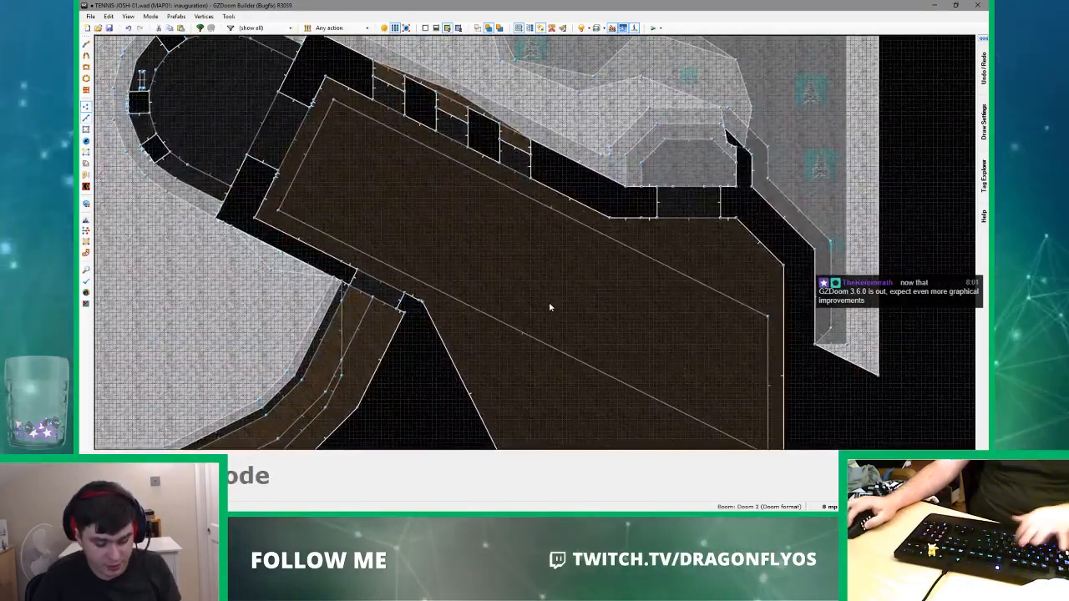
{"action": "key", "text": "l"}
{"action": "middle_click_drag", "start_coordinate": [641, 277], "coordinate": [520, 262]}
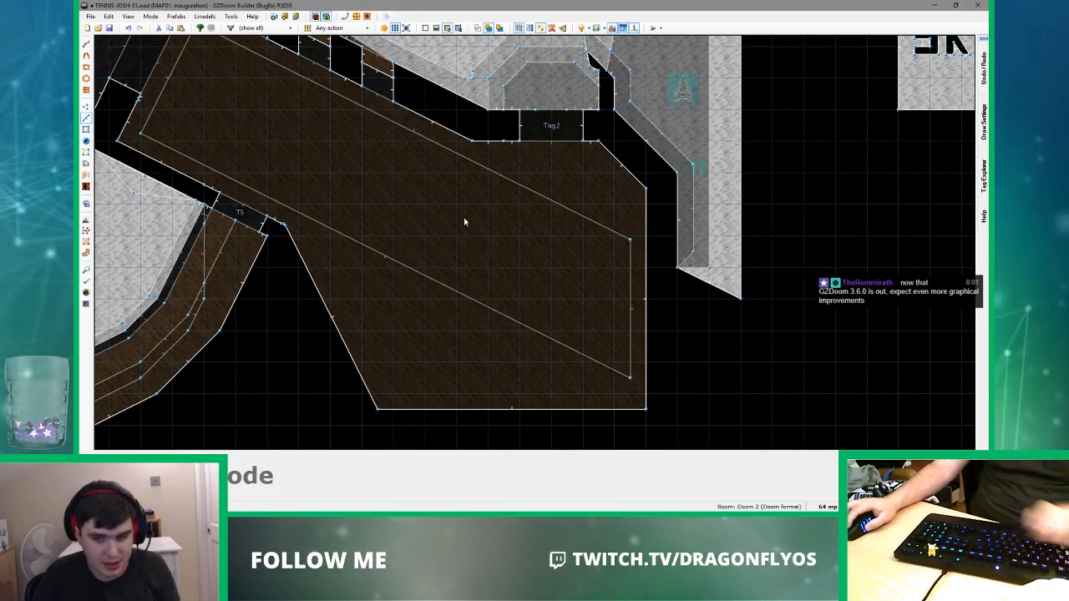
{"action": "scroll", "coordinate": [466, 224], "scroll_direction": "down", "scroll_amount": 3}
{"action": "key", "text": "s"}
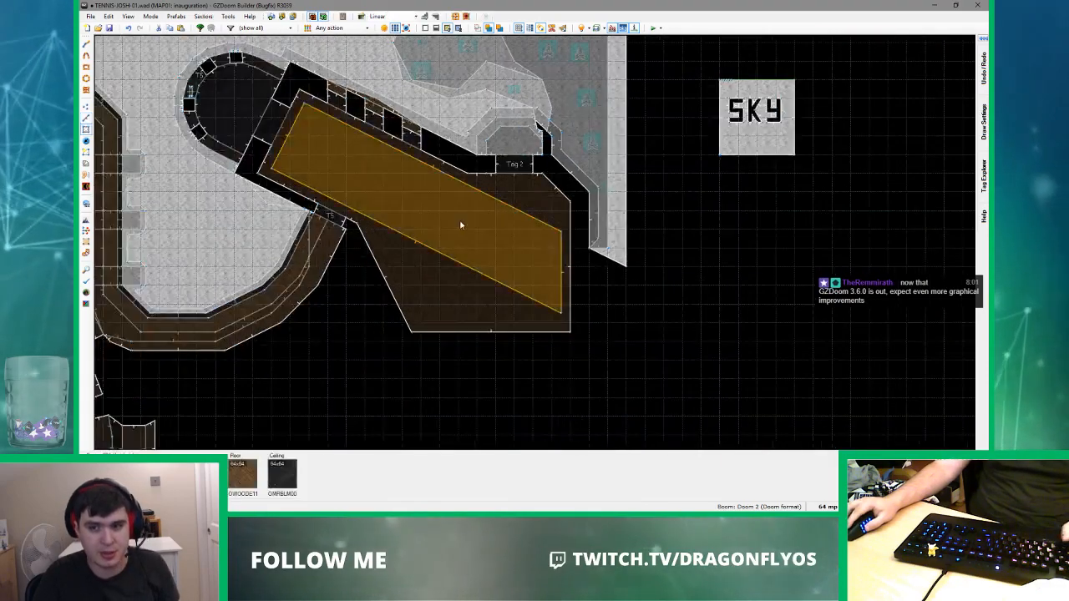
{"action": "left_click", "coordinate": [313, 171]}
{"action": "left_click", "coordinate": [86, 165]}
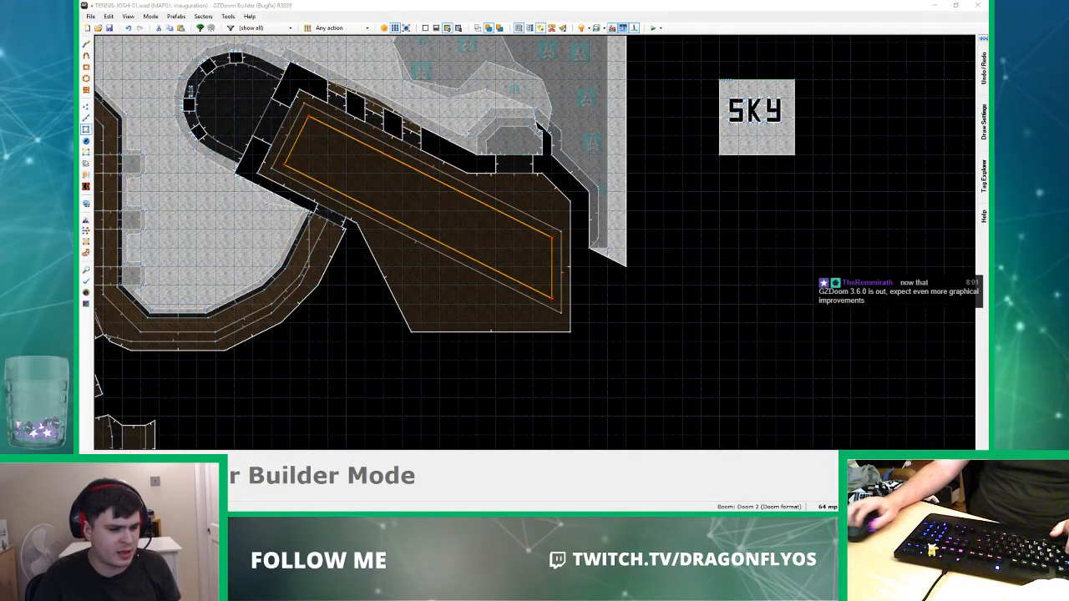
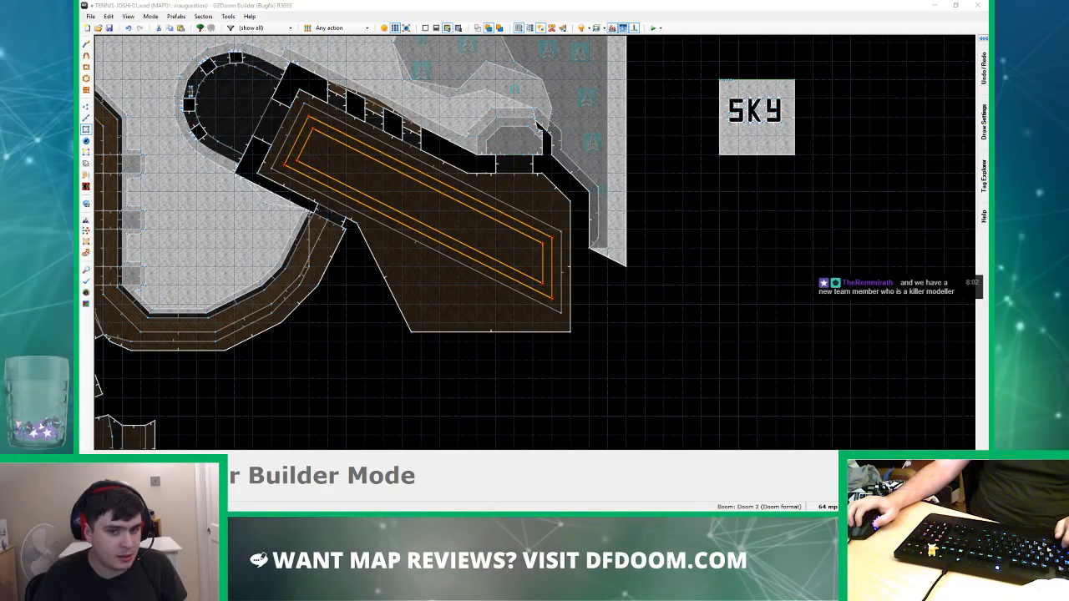
{"action": "key", "text": "Return"}
- Insert guide vertices at the middle of the inset outlines' short western sides, refining the grid to 1 unit
{"action": "scroll", "coordinate": [548, 278], "scroll_direction": "up", "scroll_amount": 5}
{"action": "scroll", "coordinate": [451, 166], "scroll_direction": "up", "scroll_amount": 6}
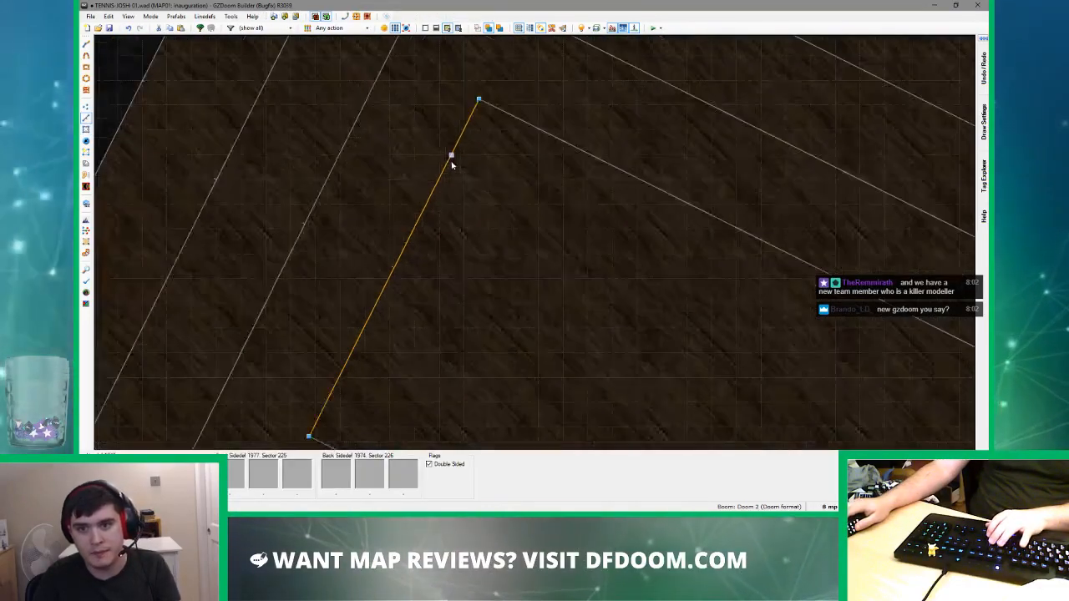
{"action": "scroll", "coordinate": [451, 165], "scroll_direction": "down", "scroll_amount": 3}
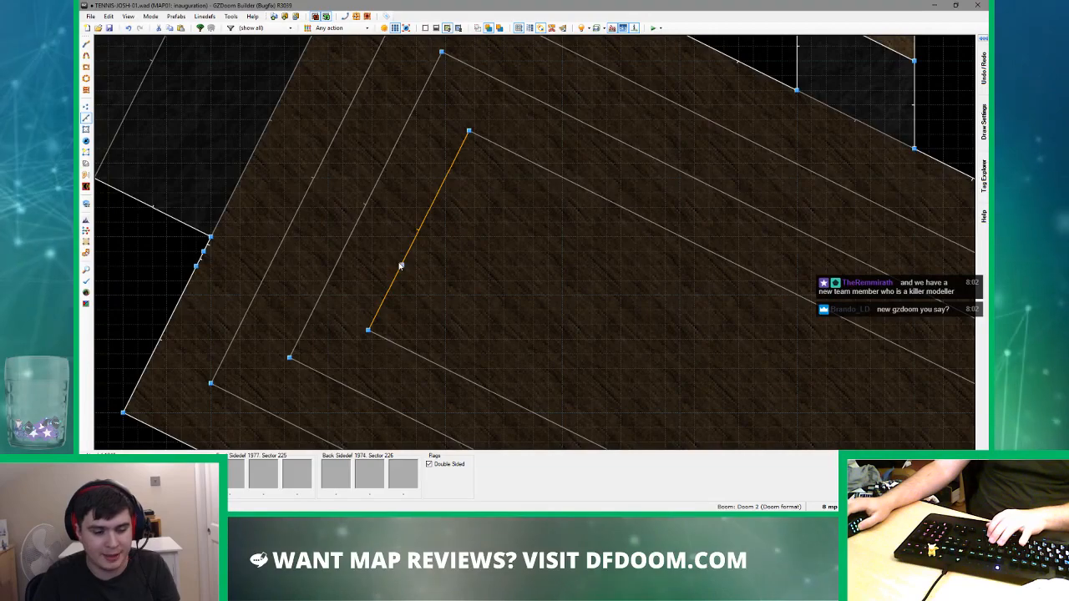
{"action": "middle_click_drag", "start_coordinate": [406, 232], "coordinate": [454, 303]}
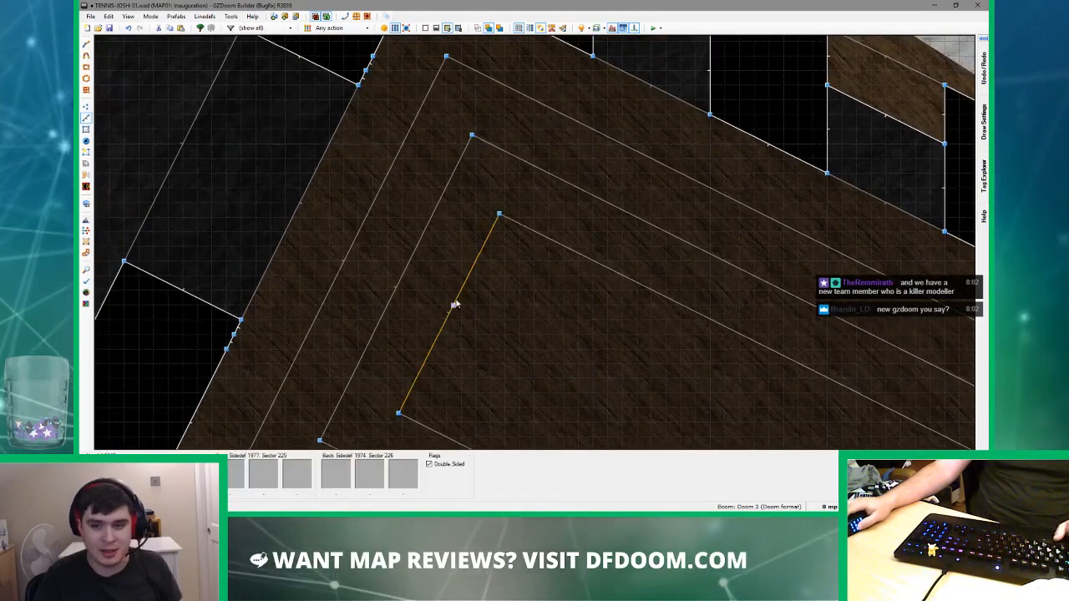
{"action": "scroll", "coordinate": [449, 317], "scroll_direction": "up", "scroll_amount": 2}
{"action": "key", "text": "v"}
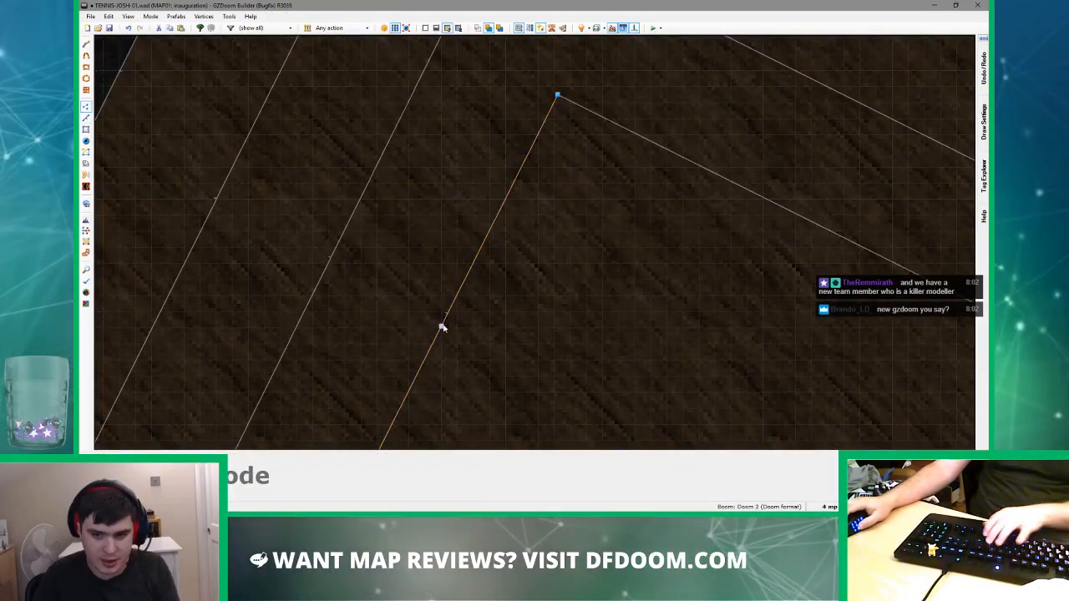
{"action": "scroll", "coordinate": [442, 326], "scroll_direction": "up", "scroll_amount": 3}
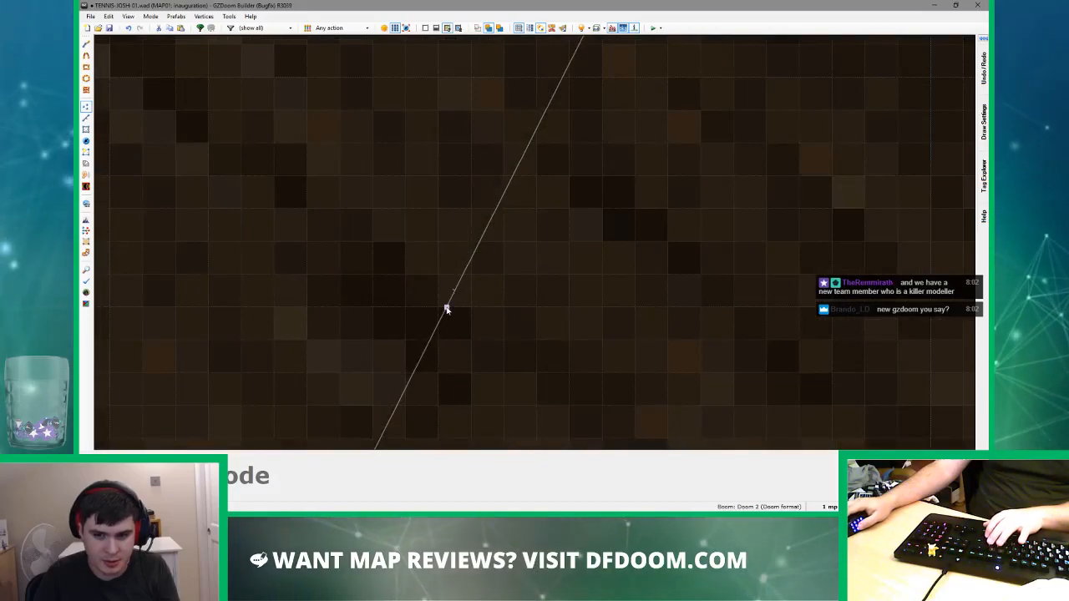
{"action": "scroll", "coordinate": [447, 309], "scroll_direction": "down", "scroll_amount": 4}
{"action": "scroll", "coordinate": [289, 232], "scroll_direction": "up", "scroll_amount": 4}
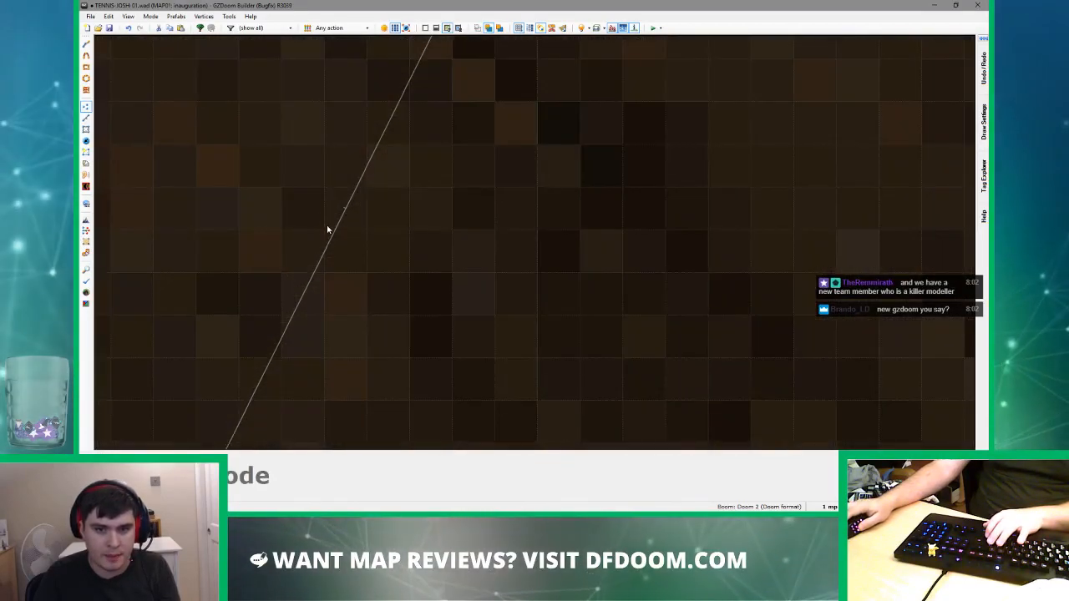
{"action": "scroll", "coordinate": [332, 230], "scroll_direction": "down", "scroll_amount": 4}
{"action": "scroll", "coordinate": [250, 191], "scroll_direction": "up", "scroll_amount": 4}
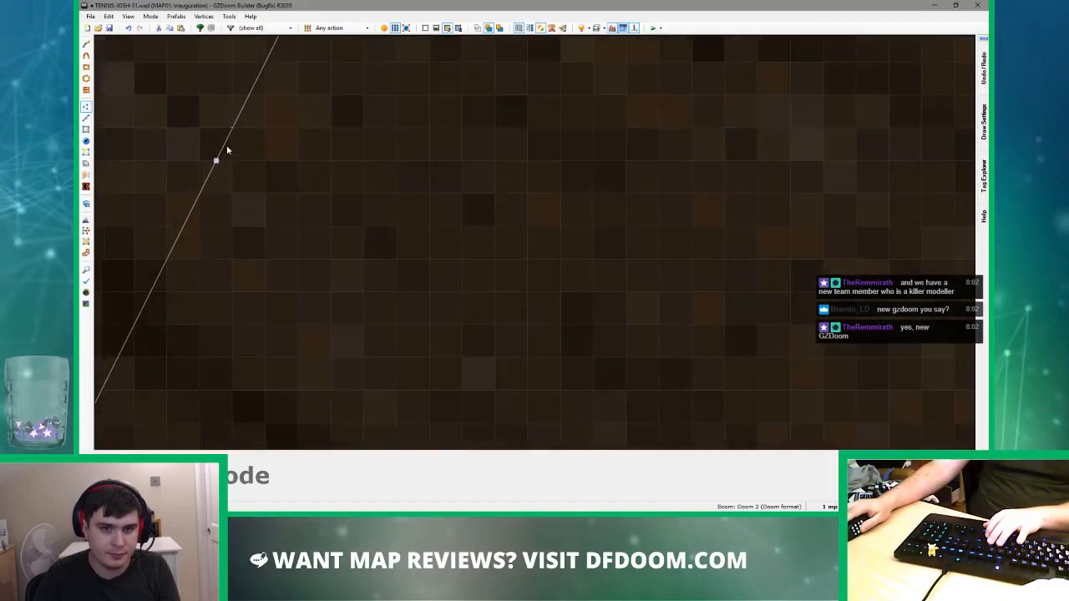
{"action": "scroll", "coordinate": [276, 167], "scroll_direction": "down", "scroll_amount": 8}
- Shift the western ends of both nested outlines together until the larger one's end lies on the inset's western side
{"action": "left_click_drag", "start_coordinate": [329, 96], "coordinate": [395, 204]}
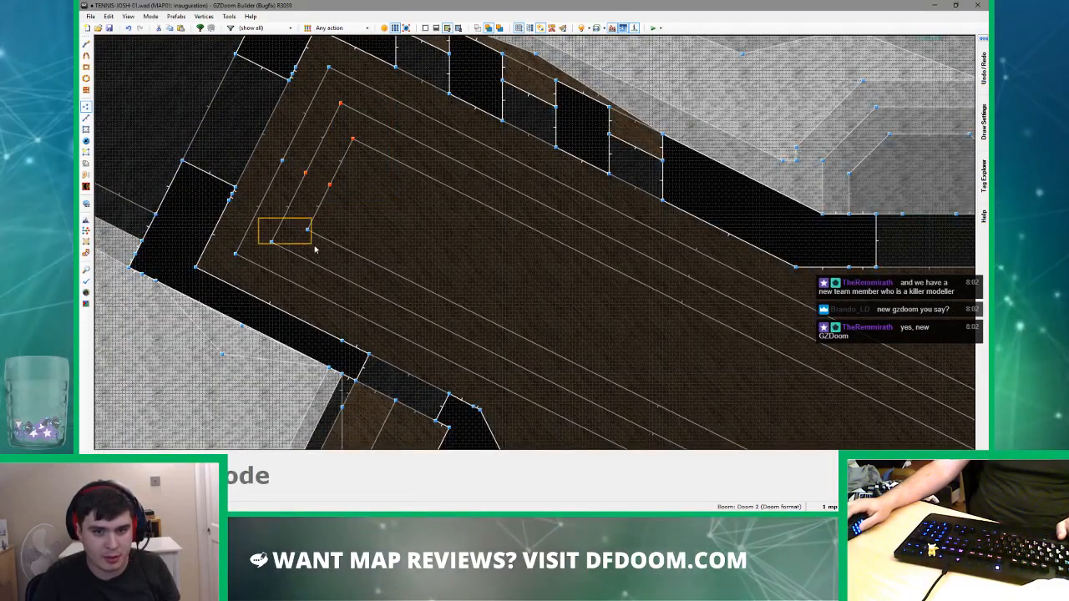
{"action": "left_click_drag", "start_coordinate": [302, 173], "coordinate": [282, 165]}
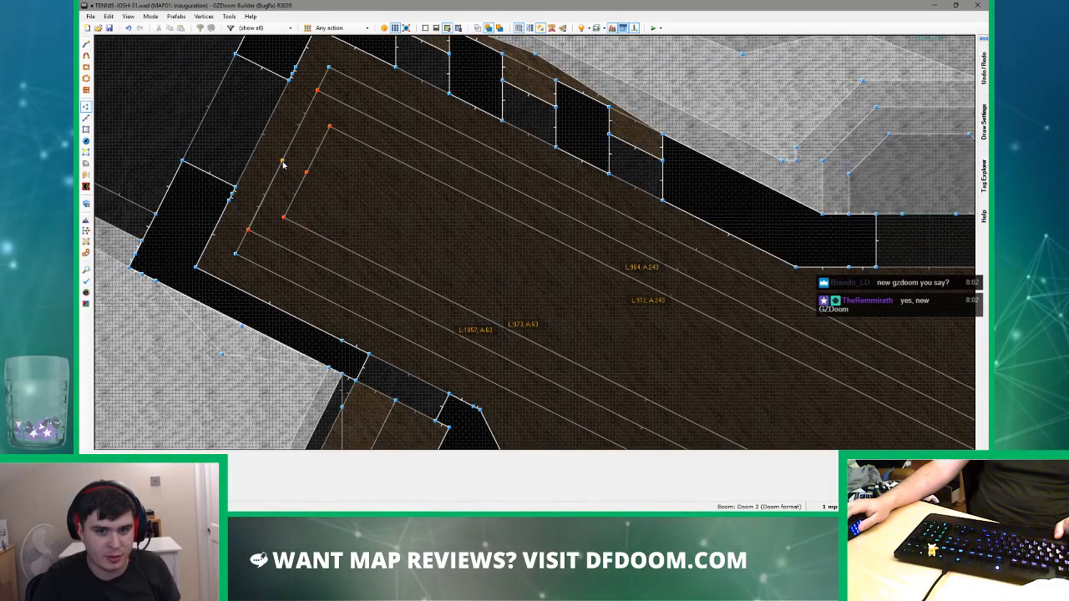
{"action": "scroll", "coordinate": [275, 167], "scroll_direction": "up", "scroll_amount": 6}
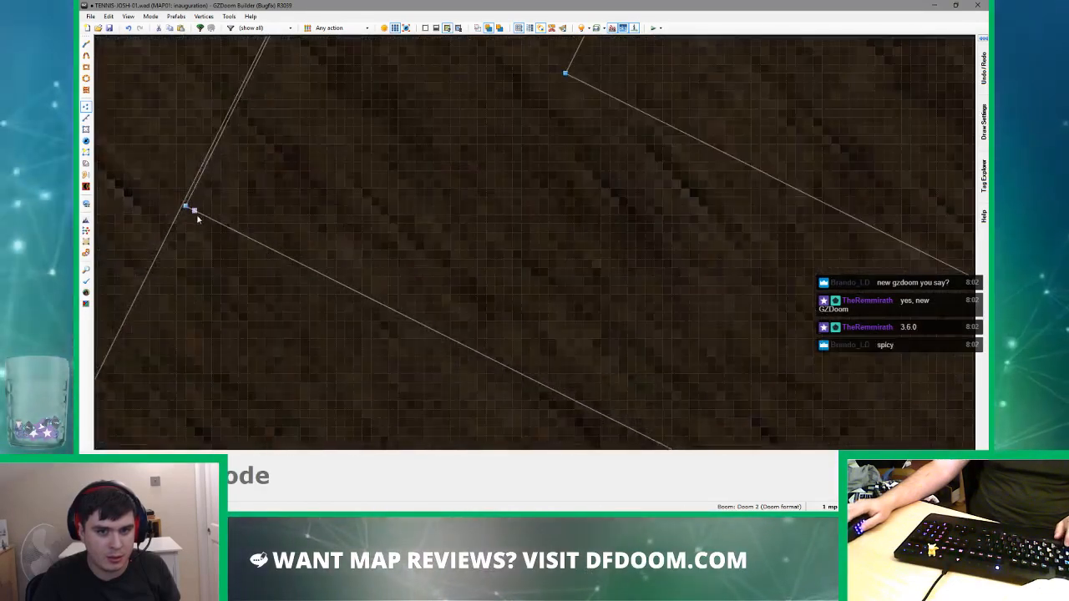
{"action": "scroll", "coordinate": [285, 305], "scroll_direction": "down", "scroll_amount": 6}
{"action": "middle_click_drag", "start_coordinate": [329, 373], "coordinate": [365, 540]}
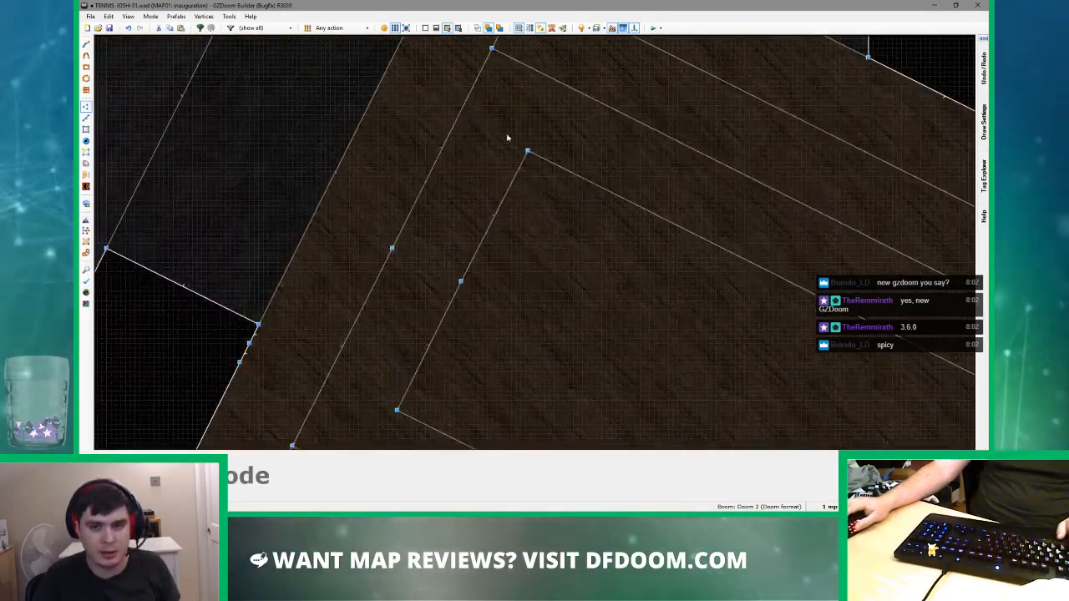
{"action": "middle_click_drag", "start_coordinate": [437, 248], "coordinate": [415, 260]}
{"action": "scroll", "coordinate": [438, 174], "scroll_direction": "up", "scroll_amount": 5}
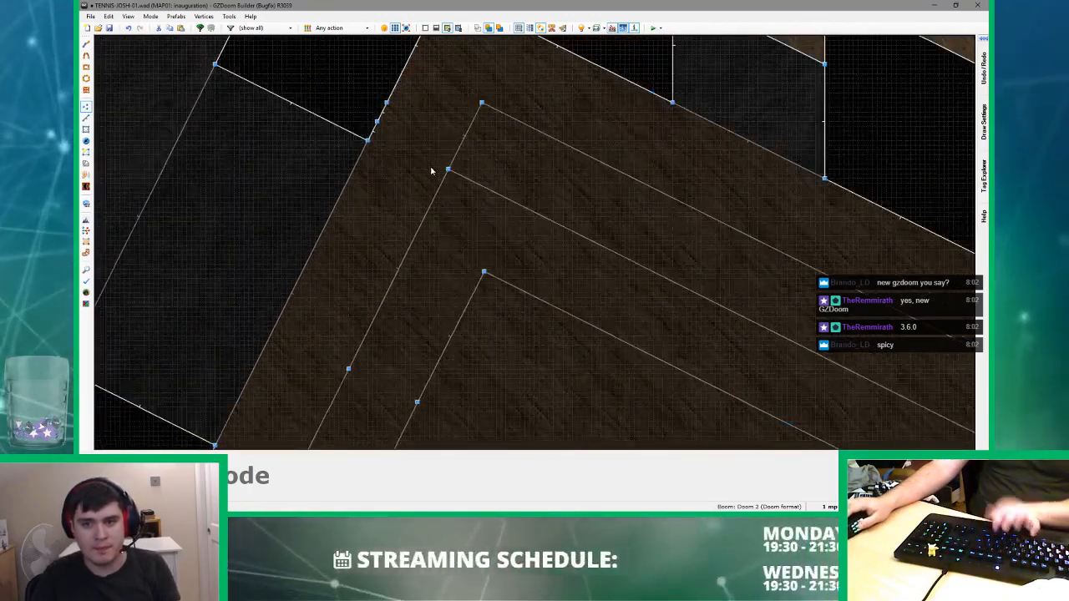
{"action": "right_click_drag", "start_coordinate": [539, 181], "coordinate": [532, 159]}
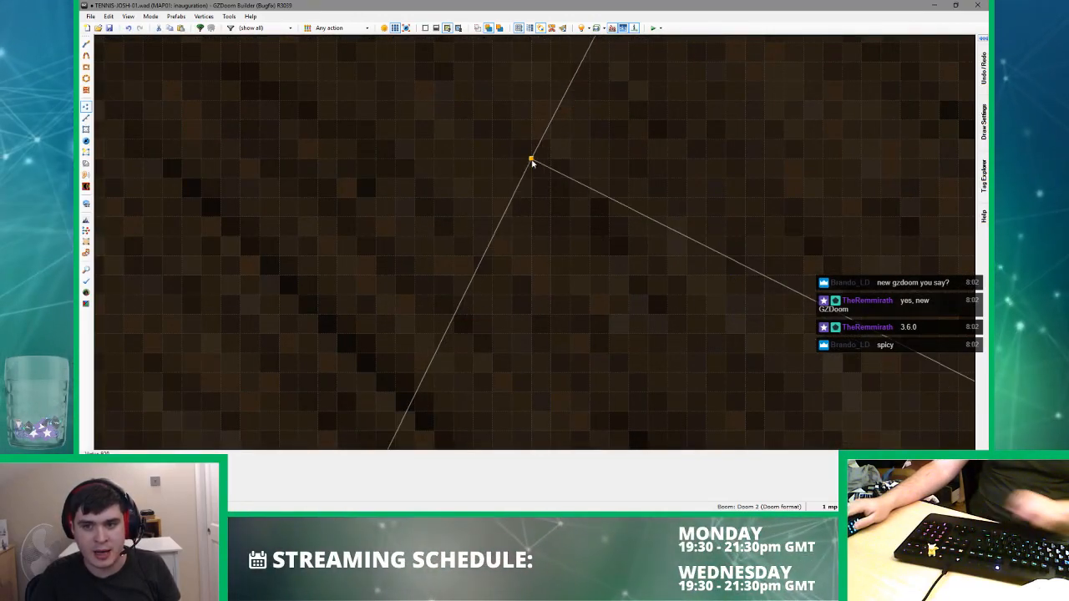
{"action": "key", "text": "ctrl+z"}
- Move the innermost outline's western end onto the inset's western side and align its corner vertices with that line
{"action": "scroll", "coordinate": [531, 174], "scroll_direction": "down", "scroll_amount": 6}
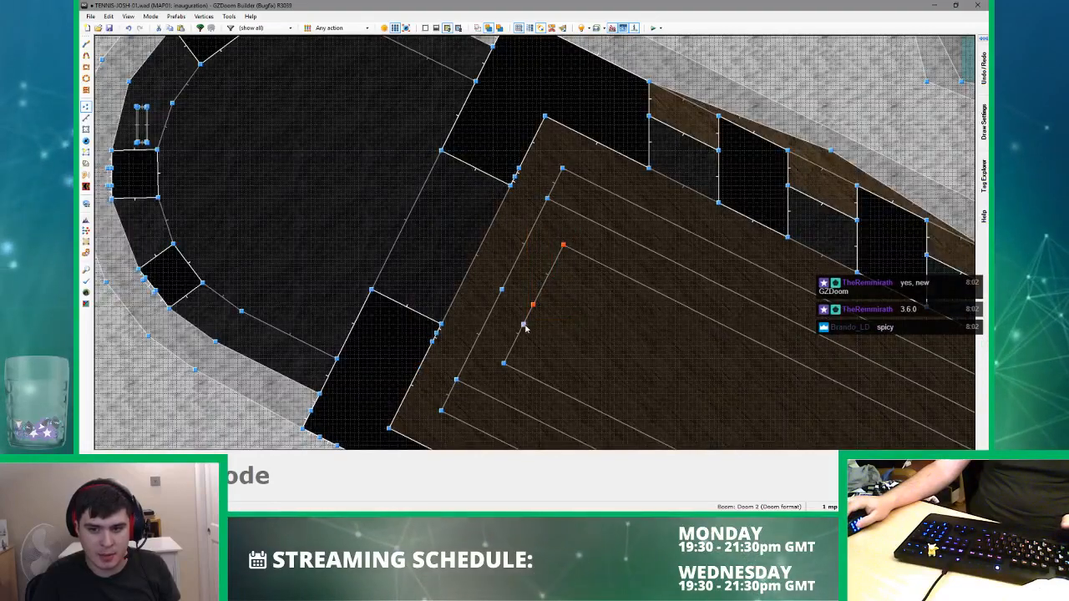
{"action": "scroll", "coordinate": [543, 304], "scroll_direction": "up", "scroll_amount": 4}
{"action": "middle_click_drag", "start_coordinate": [482, 315], "coordinate": [384, 272]}
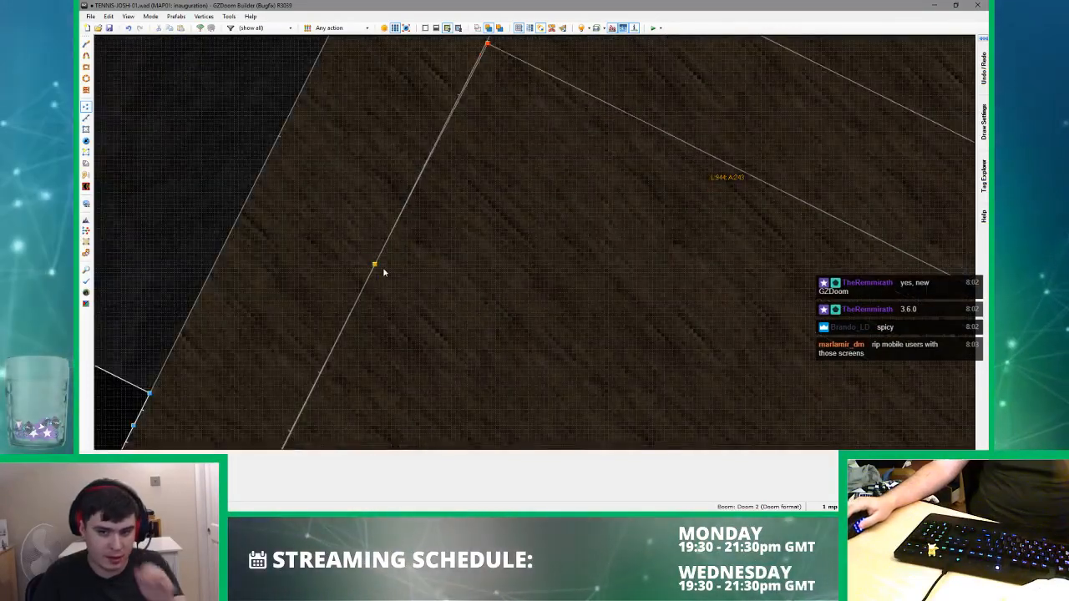
{"action": "right_click", "coordinate": [383, 271]}
{"action": "scroll", "coordinate": [396, 266], "scroll_direction": "down", "scroll_amount": 3}
{"action": "scroll", "coordinate": [448, 163], "scroll_direction": "up", "scroll_amount": 9}
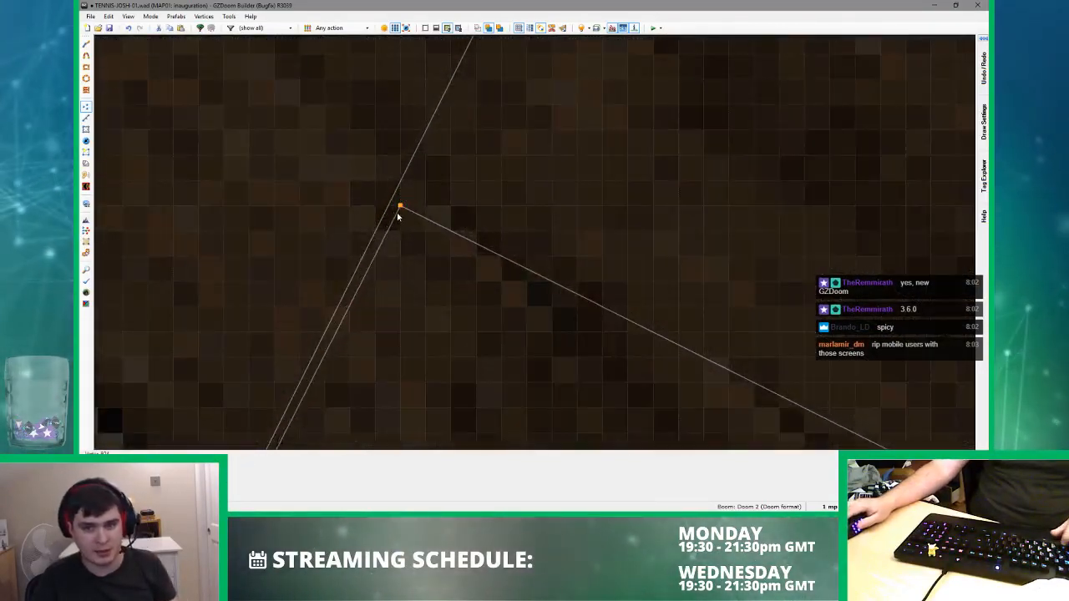
{"action": "scroll", "coordinate": [401, 211], "scroll_direction": "down", "scroll_amount": 5}
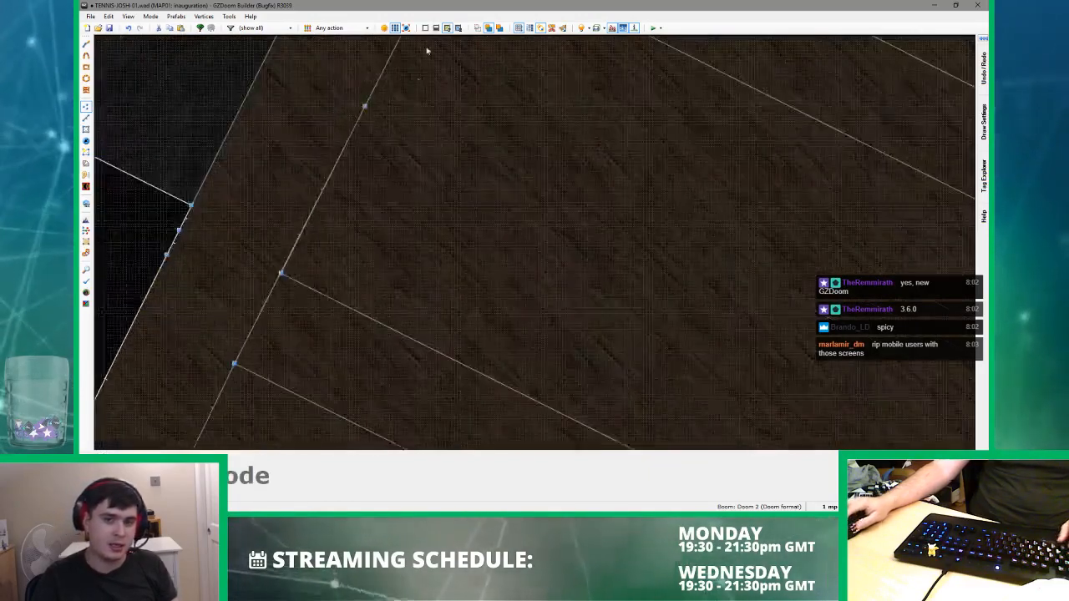
{"action": "scroll", "coordinate": [411, 126], "scroll_direction": "up", "scroll_amount": 4}
{"action": "middle_click_drag", "start_coordinate": [413, 106], "coordinate": [353, 267]}
{"action": "scroll", "coordinate": [354, 267], "scroll_direction": "up", "scroll_amount": 2}
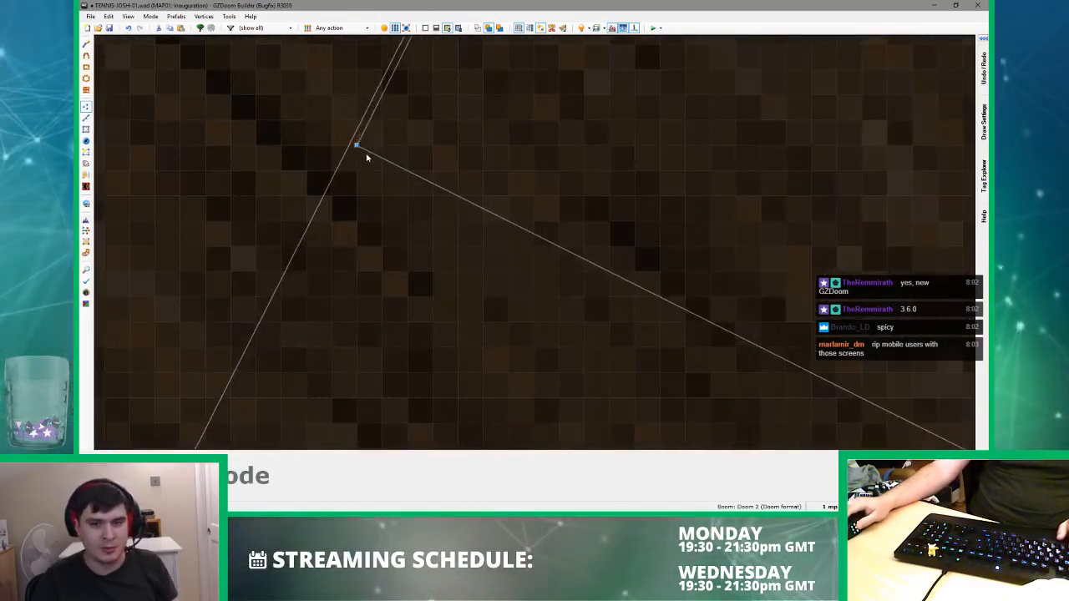
- Delete the leftover guide vertex at the middle of the shared western side
{"action": "scroll", "coordinate": [350, 152], "scroll_direction": "down", "scroll_amount": 5}
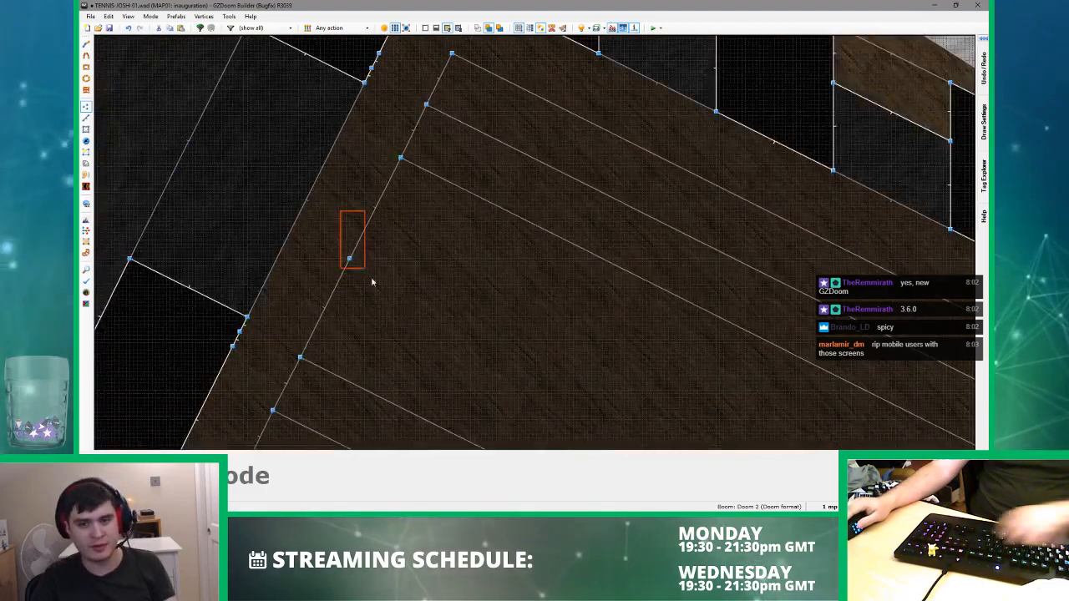
{"action": "key", "text": "Delete"}
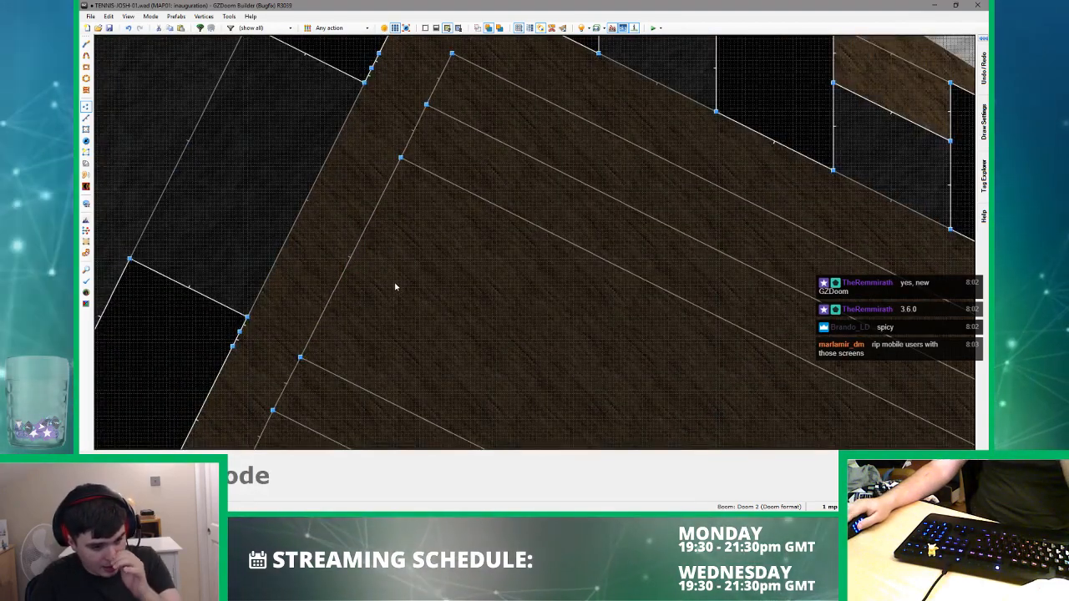
{"action": "scroll", "coordinate": [396, 284], "scroll_direction": "down", "scroll_amount": 5}
{"action": "scroll", "coordinate": [543, 150], "scroll_direction": "up", "scroll_amount": 2}
- Copy the riveted trim texture from the existing woodwork and apply it to the side faces of the hall's outer ceiling inset
{"action": "key", "text": "q"}
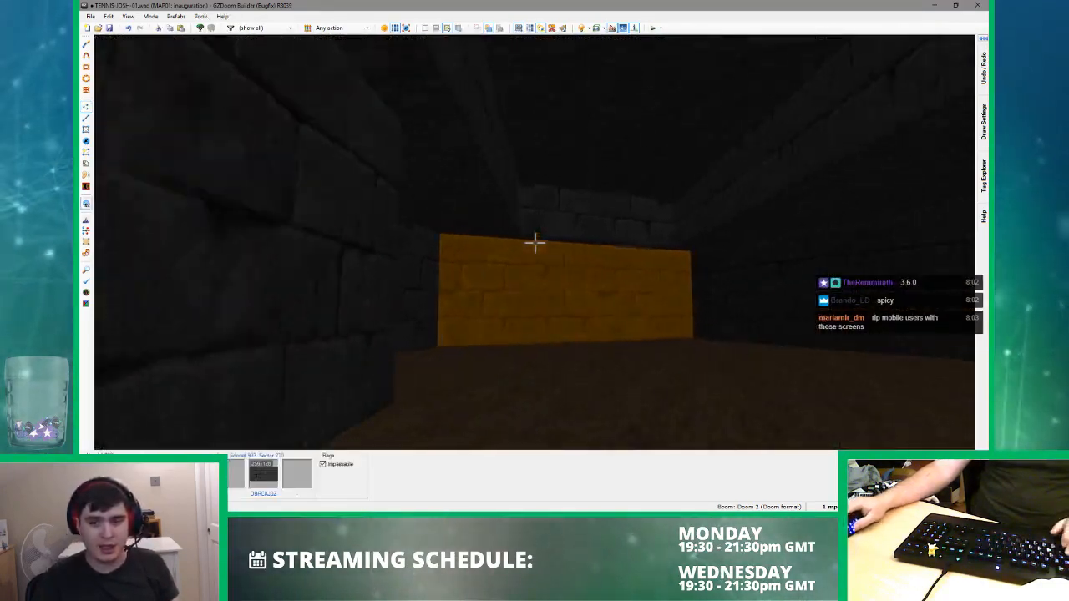
{"action": "key", "text": "e"}
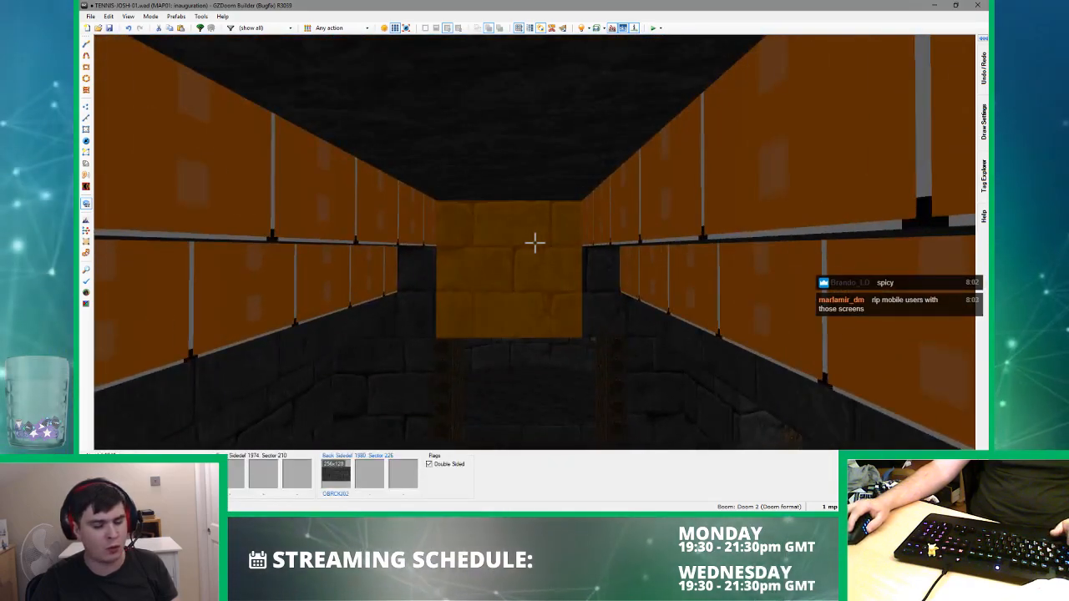
{"action": "key", "text": "w"}
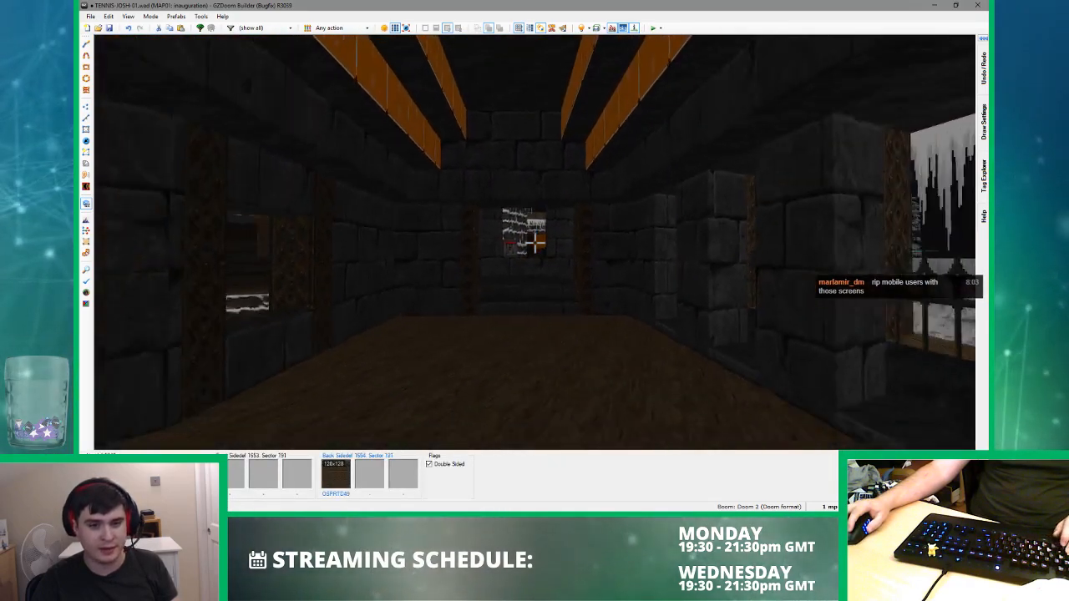
{"action": "key", "text": "w"}
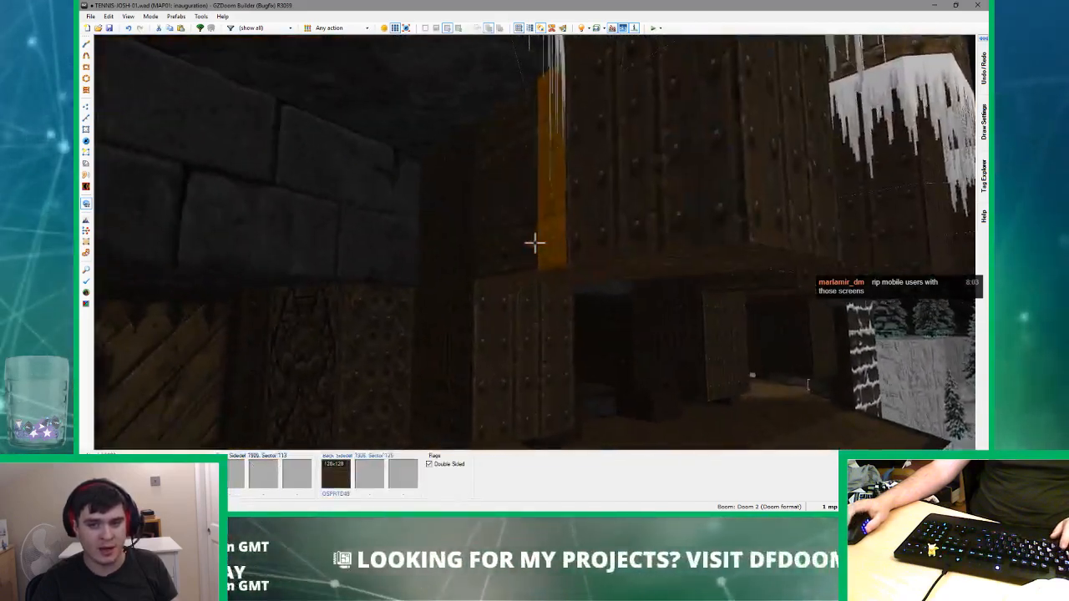
{"action": "key", "text": "w"}
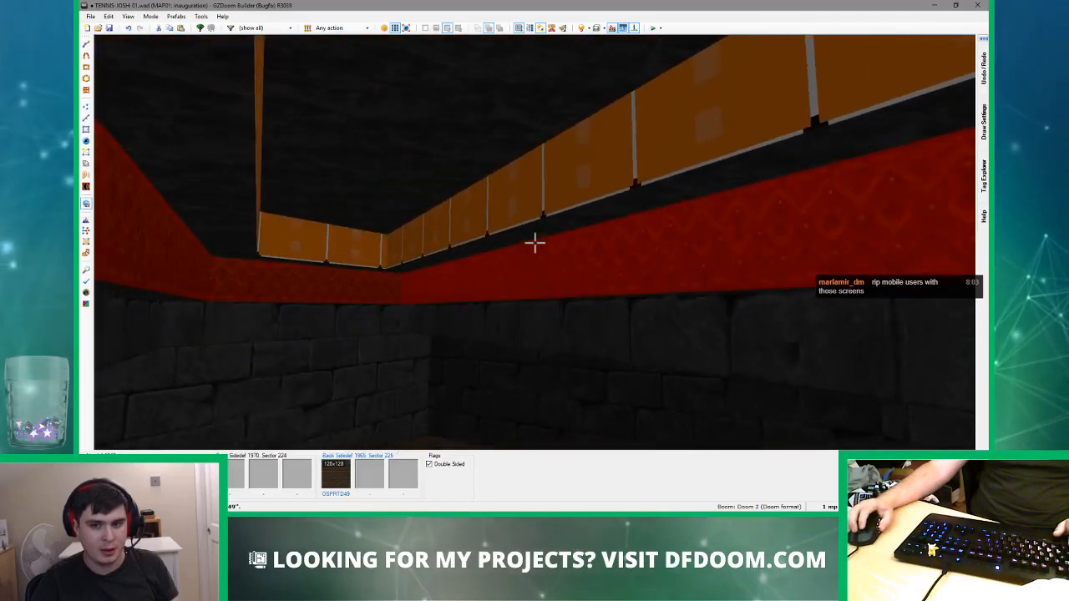
- Copy a wooden flat and apply it to the underside of the hall's ceiling border, then return to the 2D map
{"action": "key", "text": "w"}
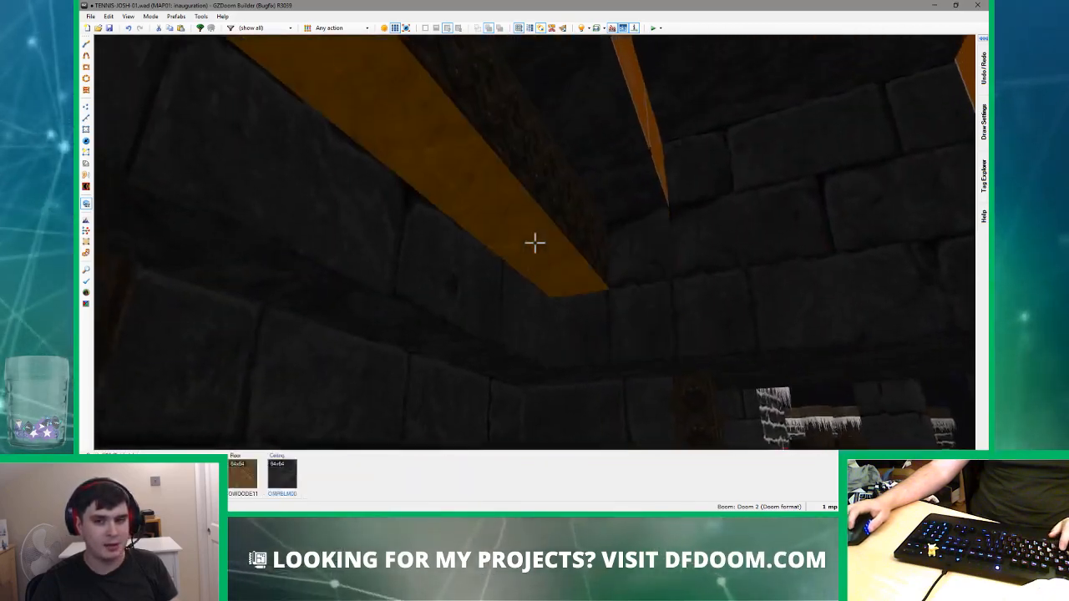
{"action": "key", "text": "w"}
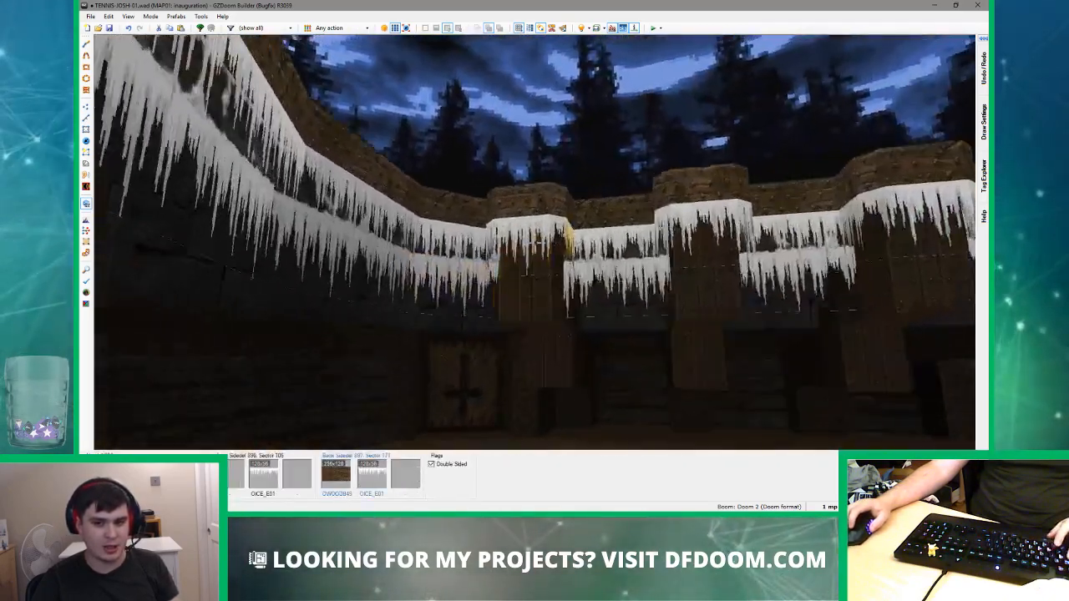
{"action": "key", "text": "w"}
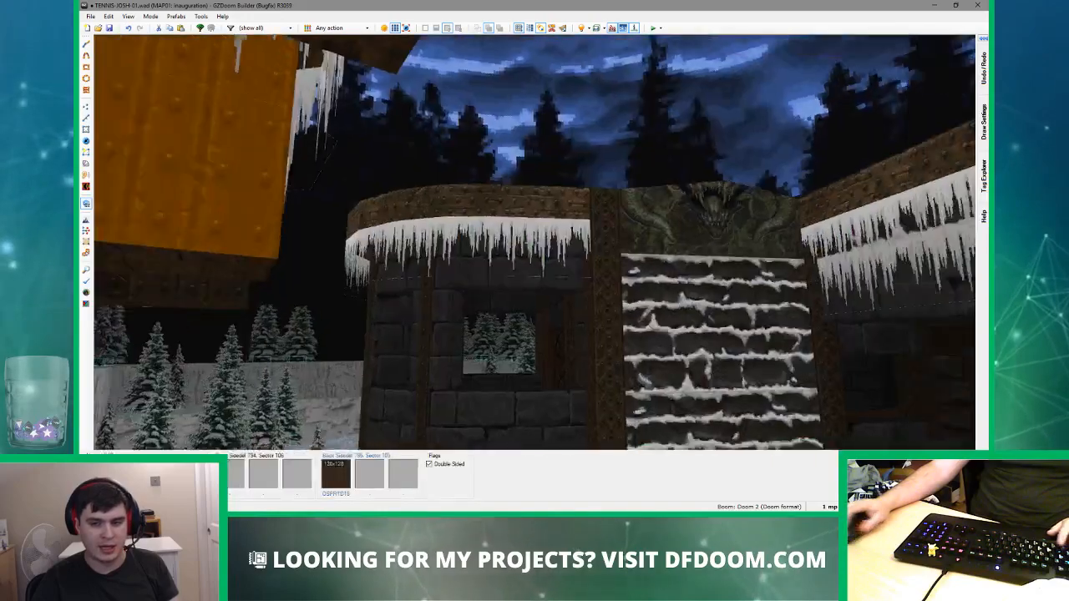
{"action": "key", "text": "e"}
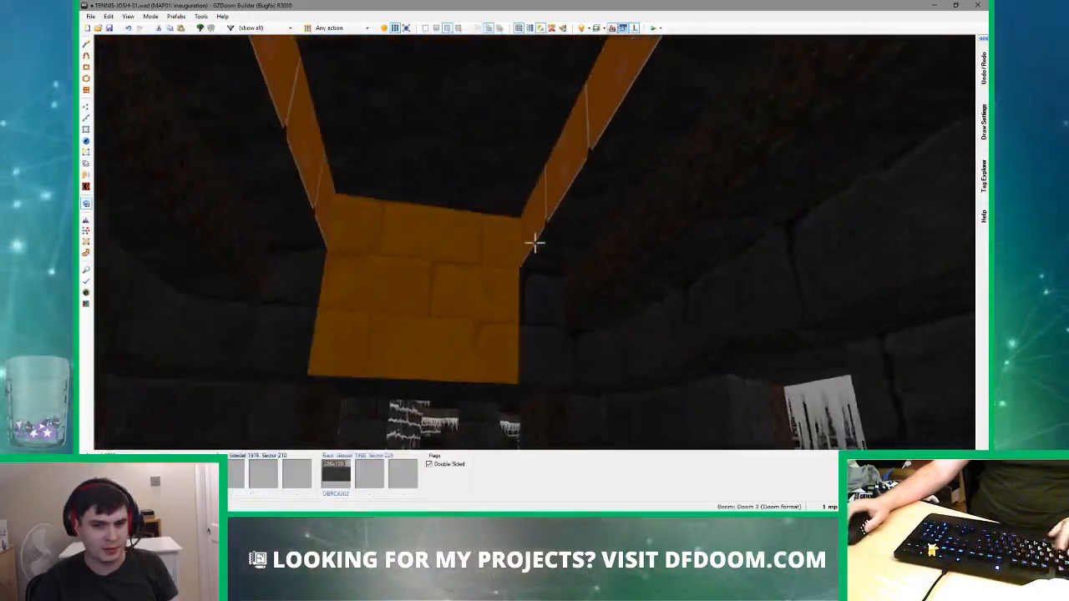
{"action": "key", "text": "ctrl+c"}
{"action": "key", "text": "w"}
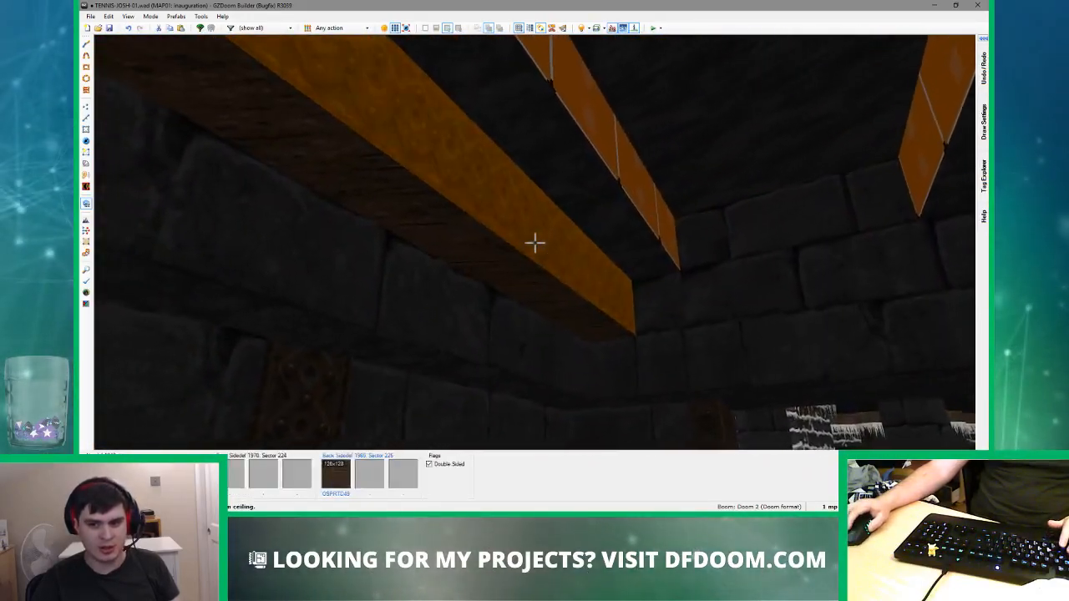
{"action": "key", "text": "w"}
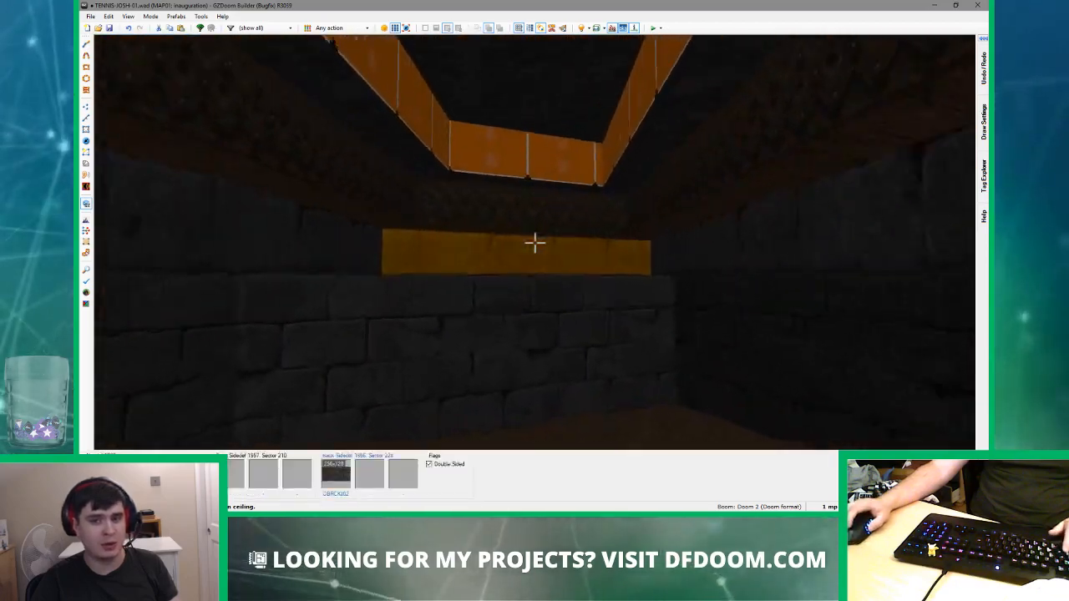
{"action": "key", "text": "q"}
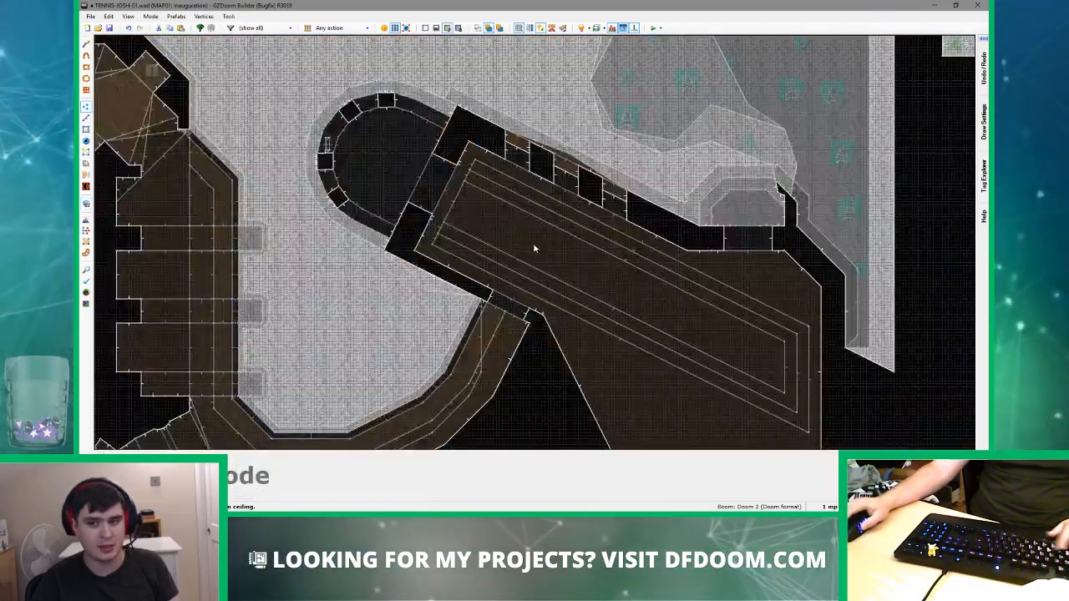
- Save the map as TENNIS-JOSH-01.wad
{"action": "scroll", "coordinate": [540, 244], "scroll_direction": "down", "scroll_amount": 2}
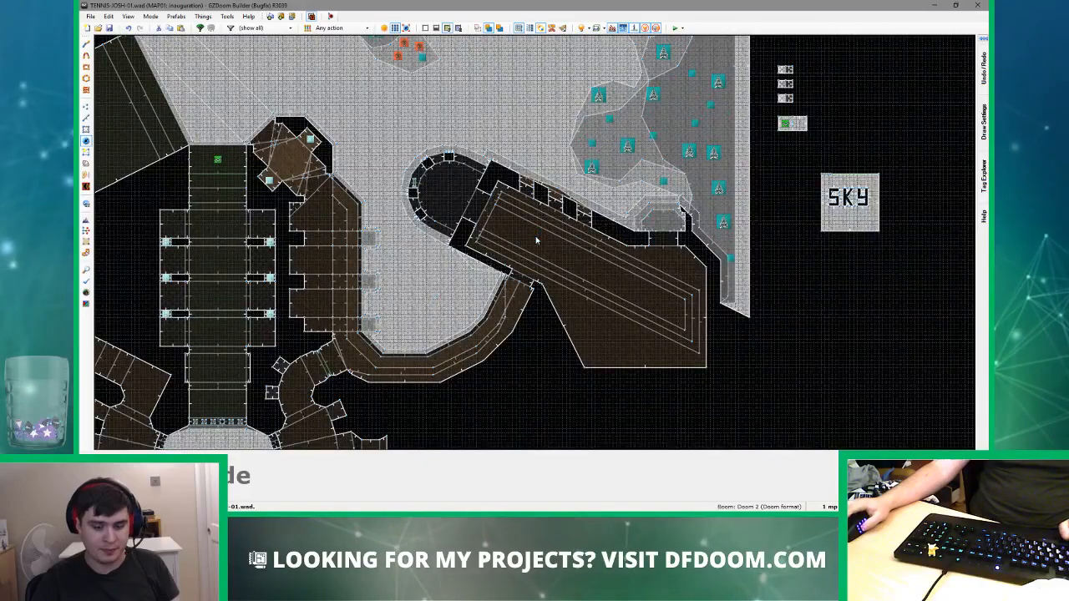
{"action": "key", "text": "ctrl+shift+o"}
{"action": "key", "text": "Escape"}
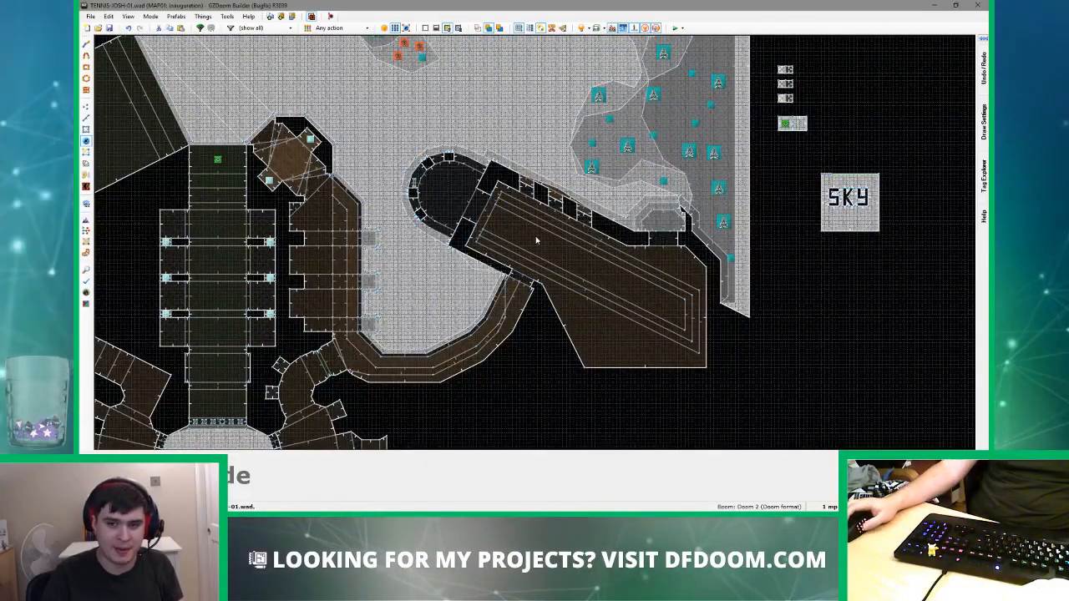
- Draw a crossbar 250 units long over all nested outlines, parallel to their western end, closing it to the outermost corners along the long sides
{"action": "middle_click_drag", "start_coordinate": [552, 253], "coordinate": [451, 239]}
{"action": "scroll", "coordinate": [402, 197], "scroll_direction": "up", "scroll_amount": 3}
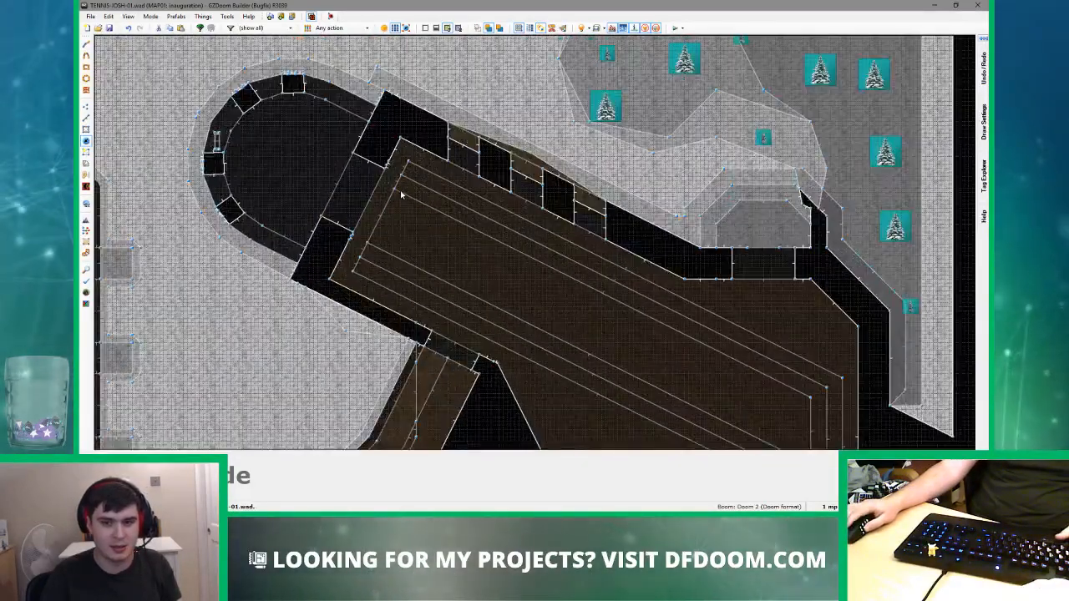
{"action": "scroll", "coordinate": [402, 194], "scroll_direction": "down", "scroll_amount": 1}
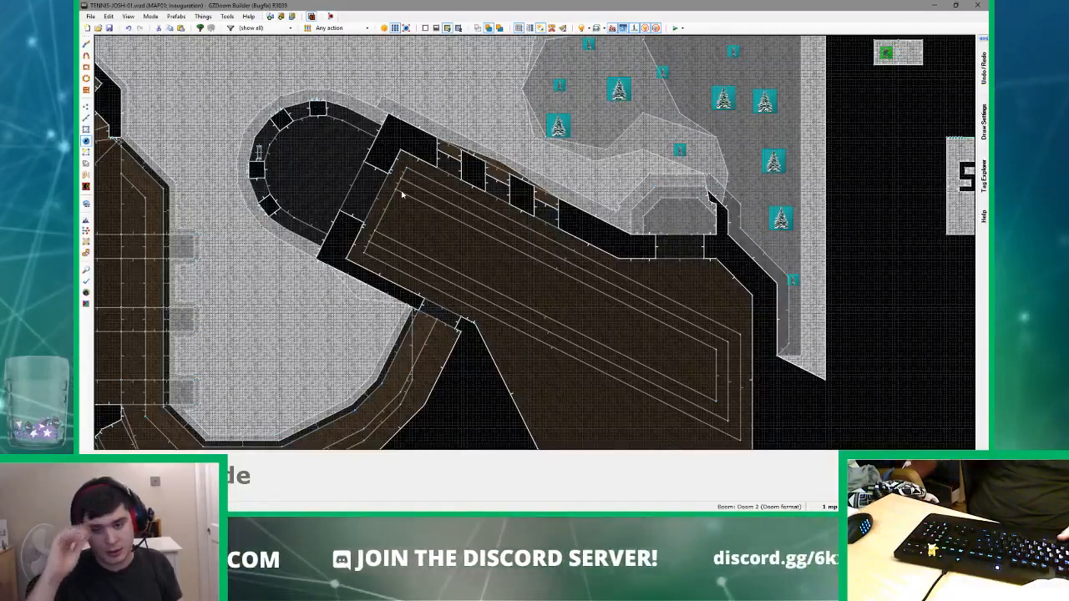
{"action": "scroll", "coordinate": [405, 195], "scroll_direction": "up", "scroll_amount": 5}
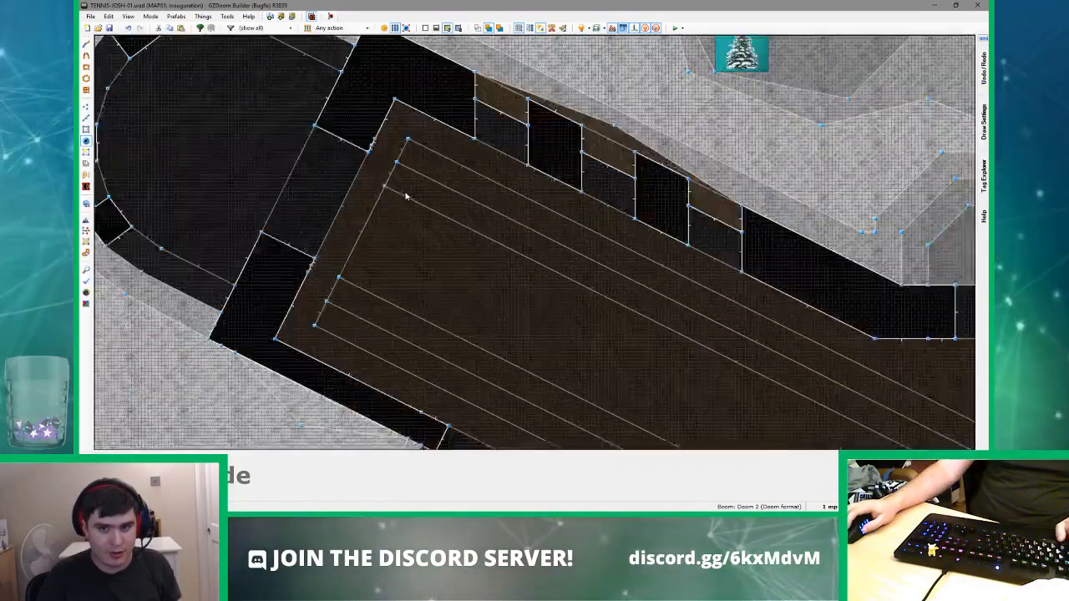
{"action": "scroll", "coordinate": [405, 194], "scroll_direction": "down", "scroll_amount": 4}
{"action": "scroll", "coordinate": [405, 195], "scroll_direction": "up", "scroll_amount": 4}
{"action": "key", "text": "l"}
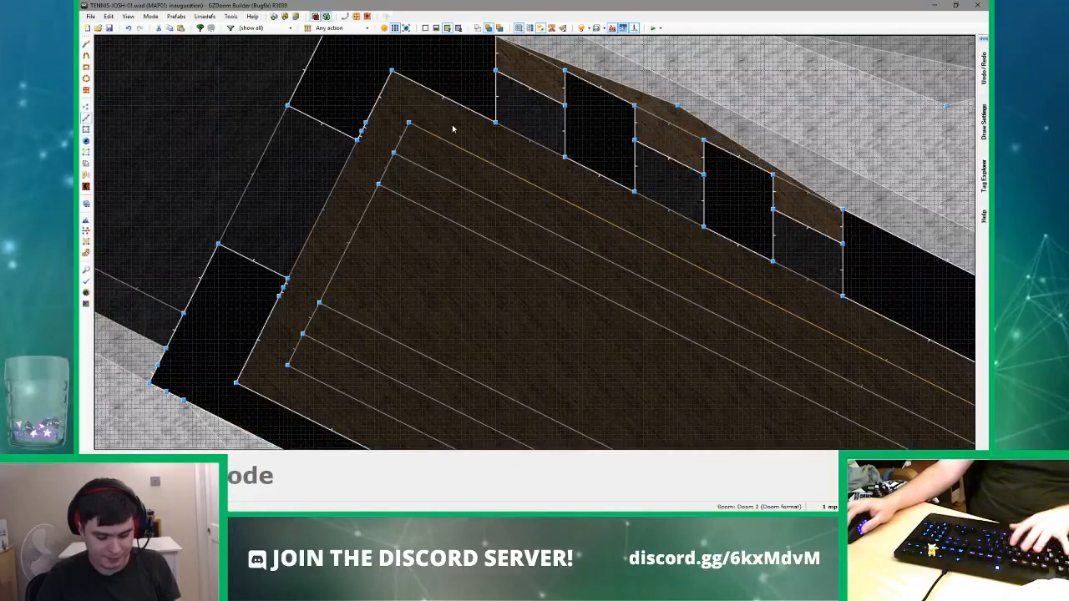
{"action": "scroll", "coordinate": [451, 131], "scroll_direction": "up", "scroll_amount": 9}
{"action": "key", "text": "bracketleft"}
{"action": "key", "text": "bracketleft"}
{"action": "right_click", "coordinate": [365, 131]}
{"action": "scroll", "coordinate": [365, 132], "scroll_direction": "down", "scroll_amount": 6}
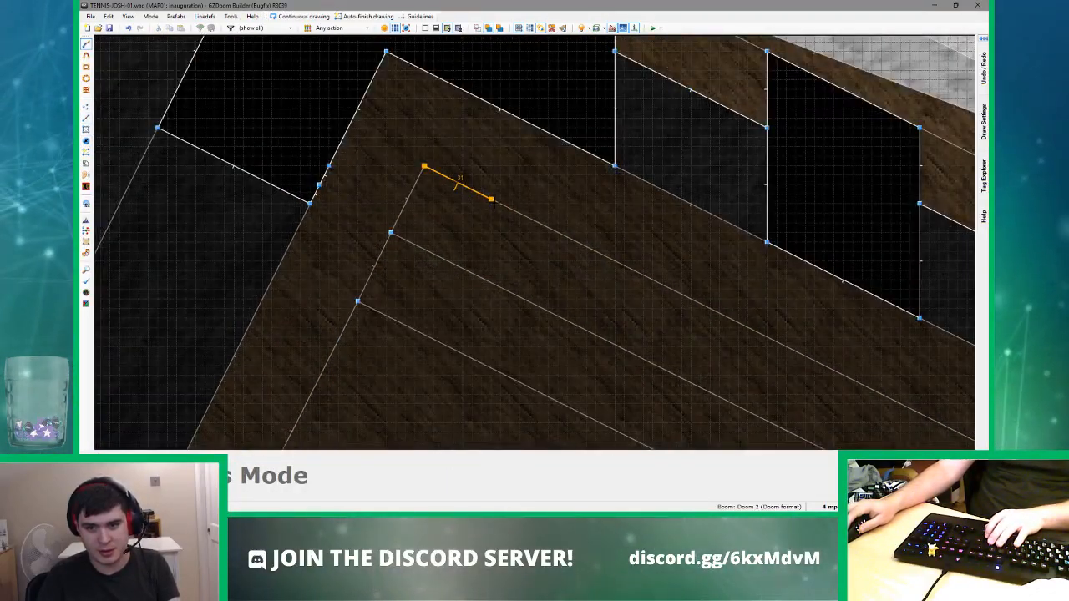
{"action": "scroll", "coordinate": [491, 199], "scroll_direction": "down", "scroll_amount": 5}
{"action": "scroll", "coordinate": [472, 192], "scroll_direction": "up", "scroll_amount": 5}
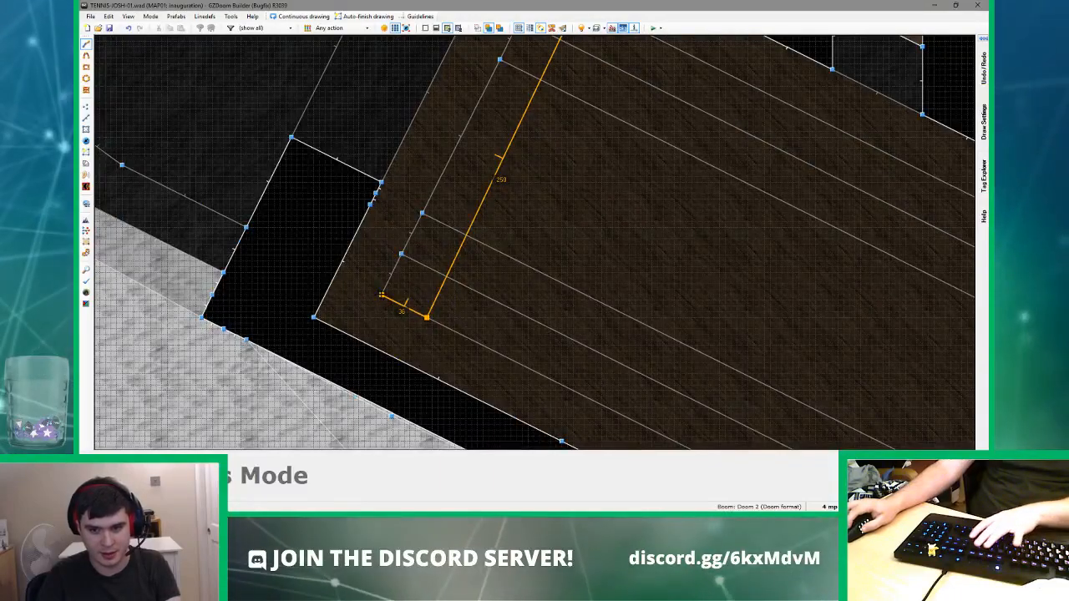
{"action": "scroll", "coordinate": [422, 318], "scroll_direction": "up", "scroll_amount": 4}
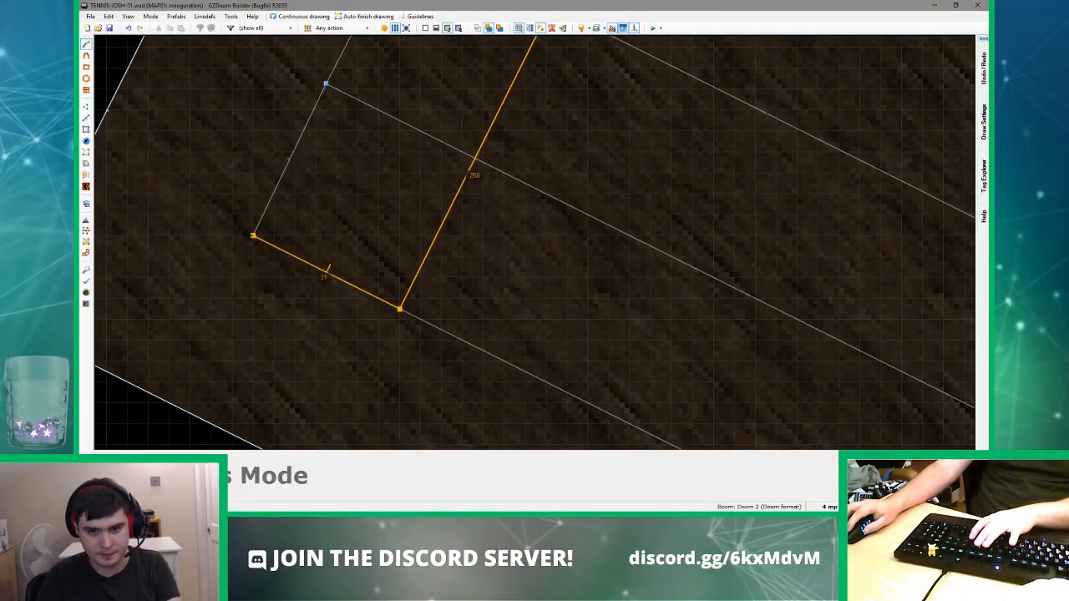
{"action": "scroll", "coordinate": [253, 235], "scroll_direction": "down", "scroll_amount": 7}
{"action": "right_click", "coordinate": [253, 236]}
- Draw a second parallel crossbar 187 units long between the middle outline's long sides, joined back to the first crossbar
{"action": "scroll", "coordinate": [432, 256], "scroll_direction": "down", "scroll_amount": 1}
{"action": "scroll", "coordinate": [384, 131], "scroll_direction": "up", "scroll_amount": 8}
{"action": "scroll", "coordinate": [396, 167], "scroll_direction": "down", "scroll_amount": 3}
{"action": "scroll", "coordinate": [401, 174], "scroll_direction": "up", "scroll_amount": 7}
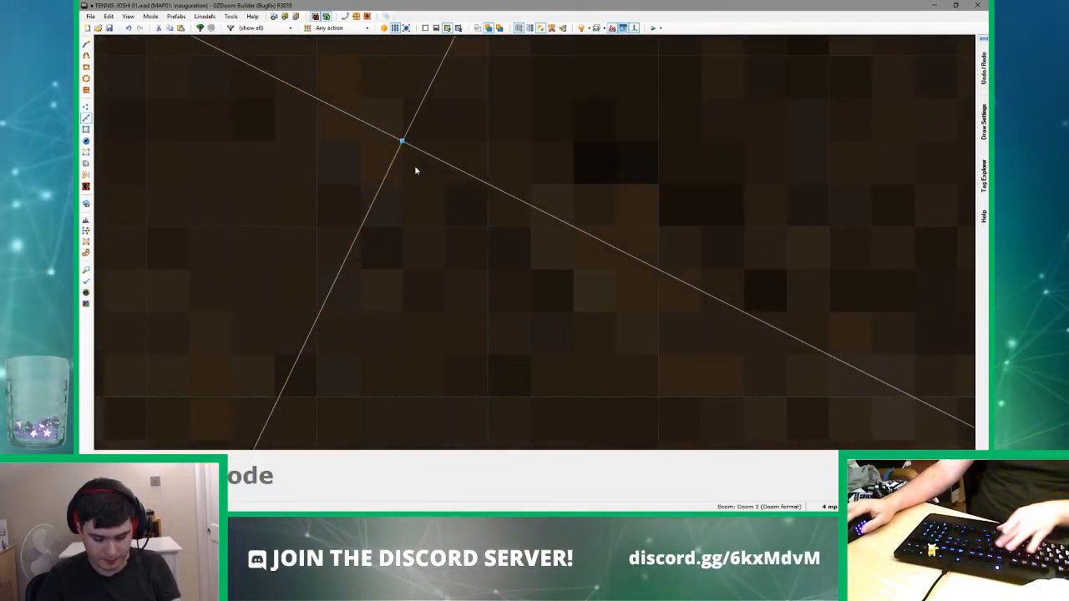
{"action": "right_click", "coordinate": [396, 129]}
{"action": "scroll", "coordinate": [401, 125], "scroll_direction": "down", "scroll_amount": 10}
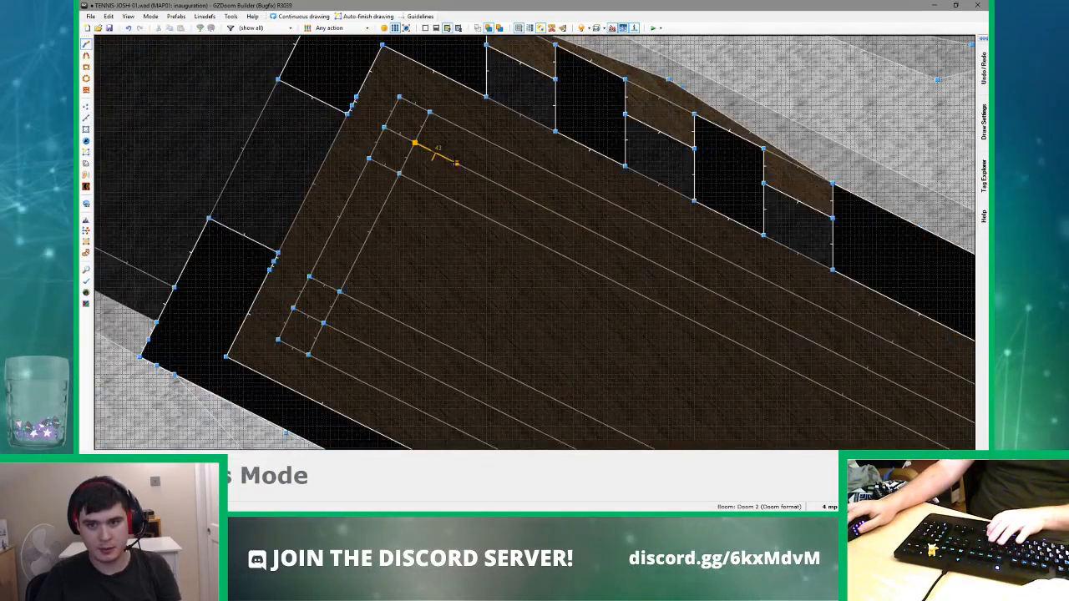
{"action": "scroll", "coordinate": [449, 158], "scroll_direction": "up", "scroll_amount": 3}
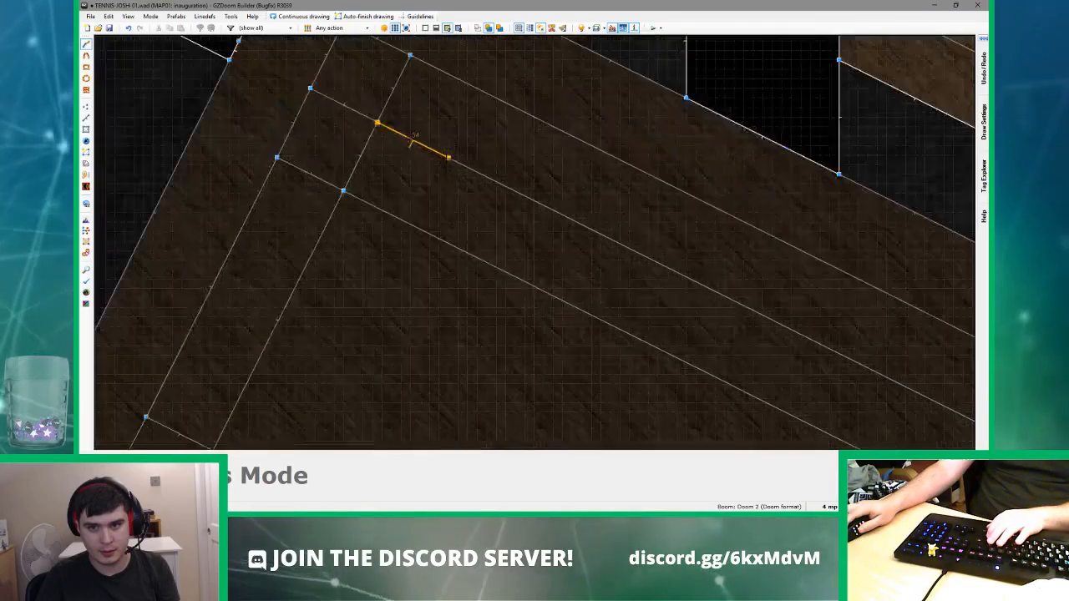
{"action": "left_click", "coordinate": [443, 155]}
{"action": "scroll", "coordinate": [444, 155], "scroll_direction": "down", "scroll_amount": 6}
{"action": "scroll", "coordinate": [425, 208], "scroll_direction": "up", "scroll_amount": 5}
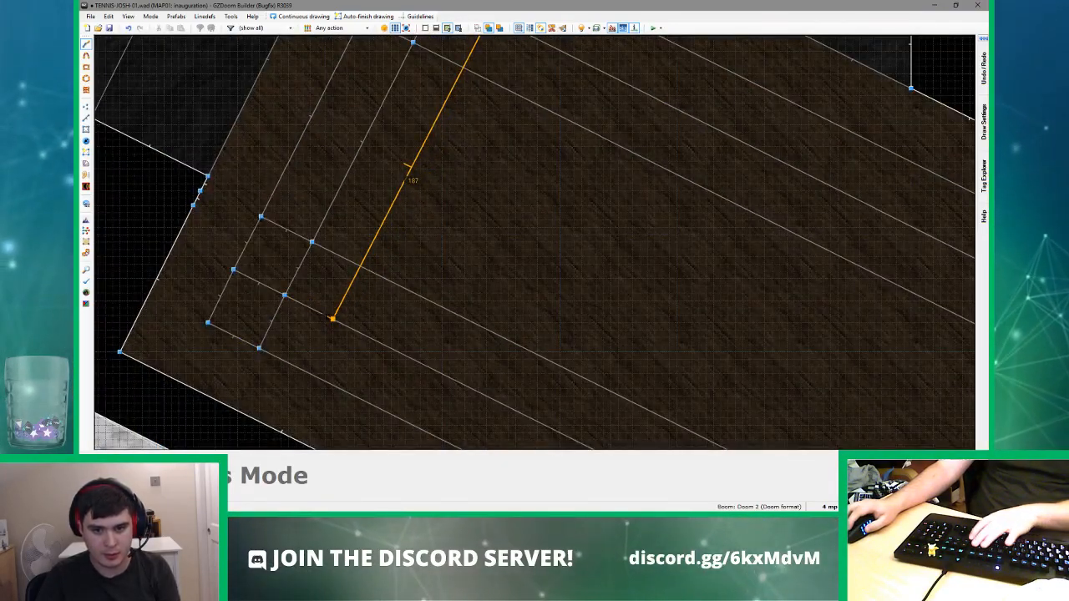
{"action": "scroll", "coordinate": [340, 322], "scroll_direction": "up", "scroll_amount": 3}
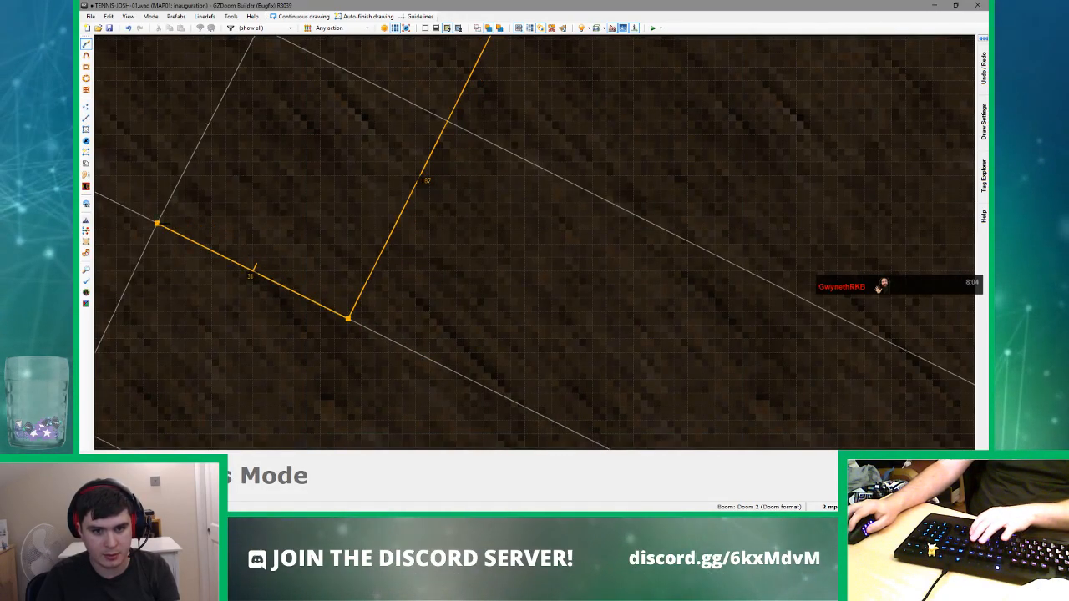
{"action": "scroll", "coordinate": [164, 226], "scroll_direction": "down", "scroll_amount": 7}
{"action": "right_click", "coordinate": [167, 226]}
- Extend the innermost outline's northern long side with a 72-unit line from its eastern corner to the outermost outline's eastern side
{"action": "scroll", "coordinate": [250, 222], "scroll_direction": "down", "scroll_amount": 5}
{"action": "scroll", "coordinate": [271, 216], "scroll_direction": "up", "scroll_amount": 3}
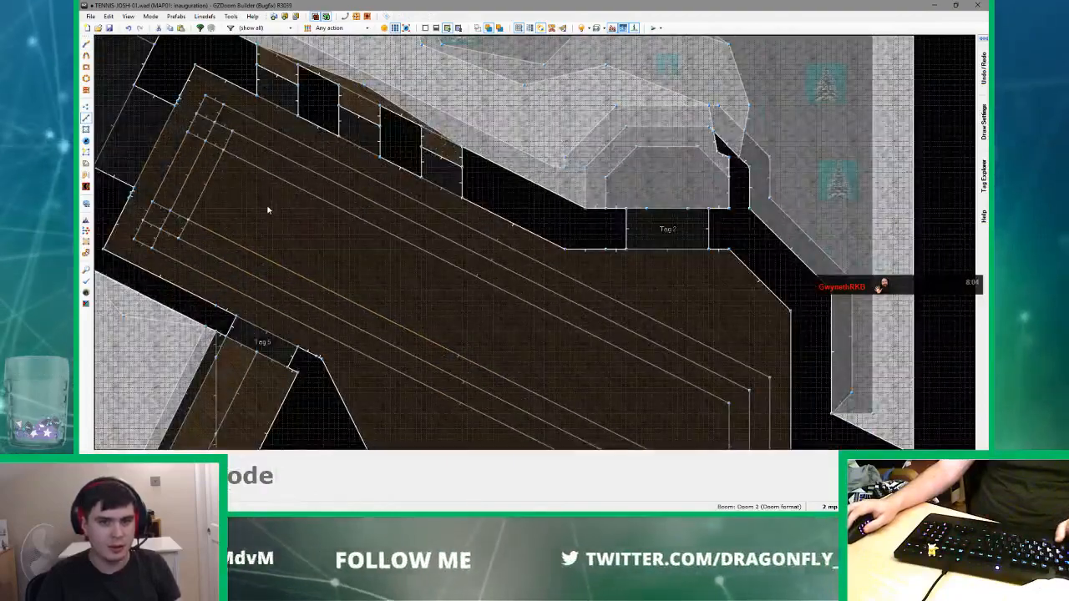
{"action": "key", "text": "s"}
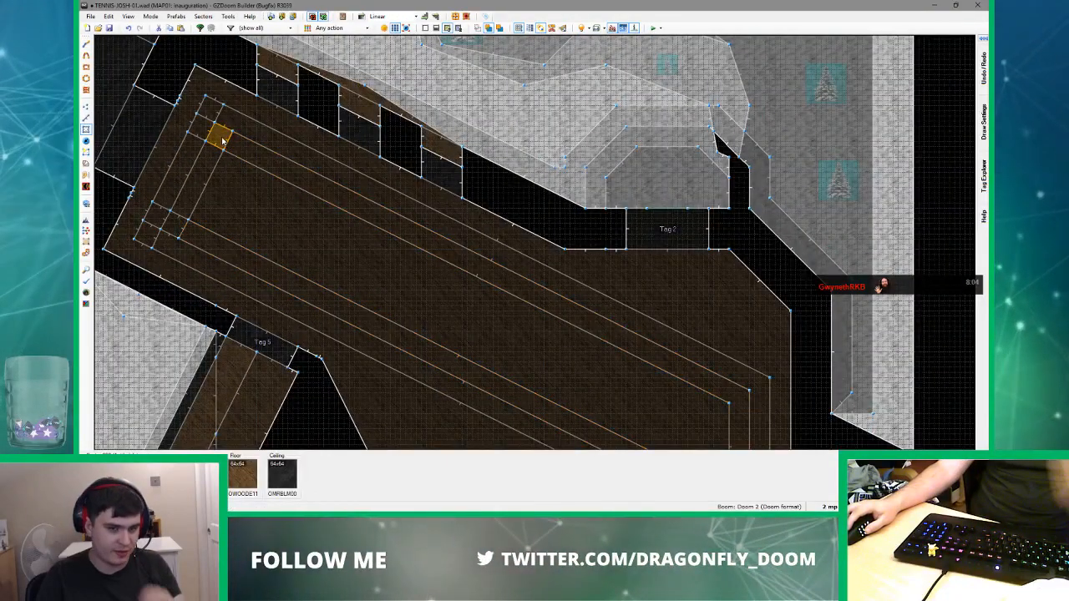
{"action": "scroll", "coordinate": [475, 248], "scroll_direction": "up", "scroll_amount": 3}
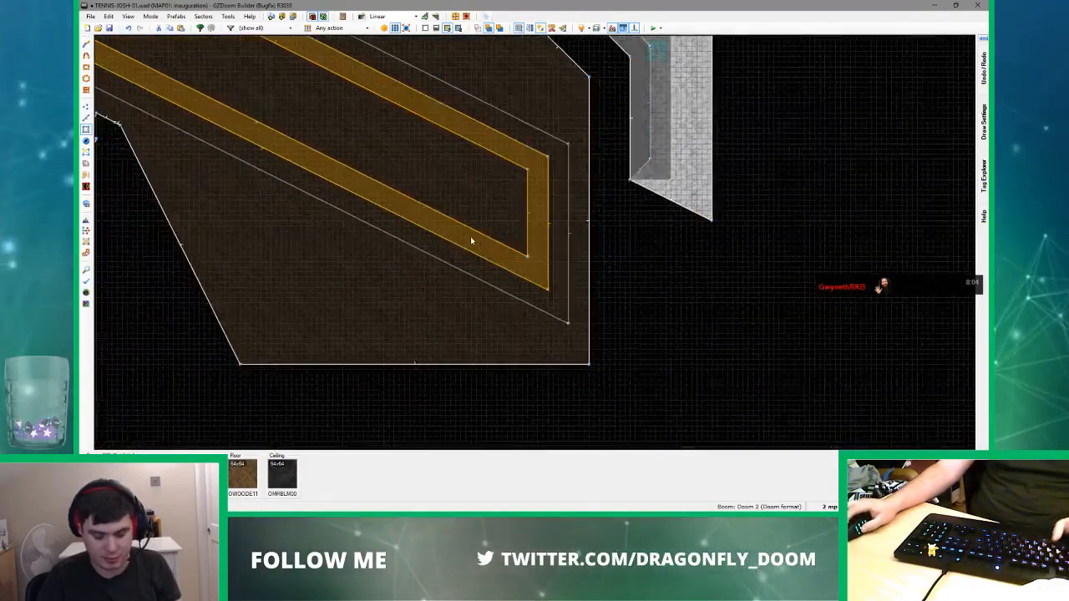
{"action": "scroll", "coordinate": [558, 235], "scroll_direction": "down", "scroll_amount": 3}
{"action": "key", "text": "l"}
{"action": "scroll", "coordinate": [557, 235], "scroll_direction": "up", "scroll_amount": 6}
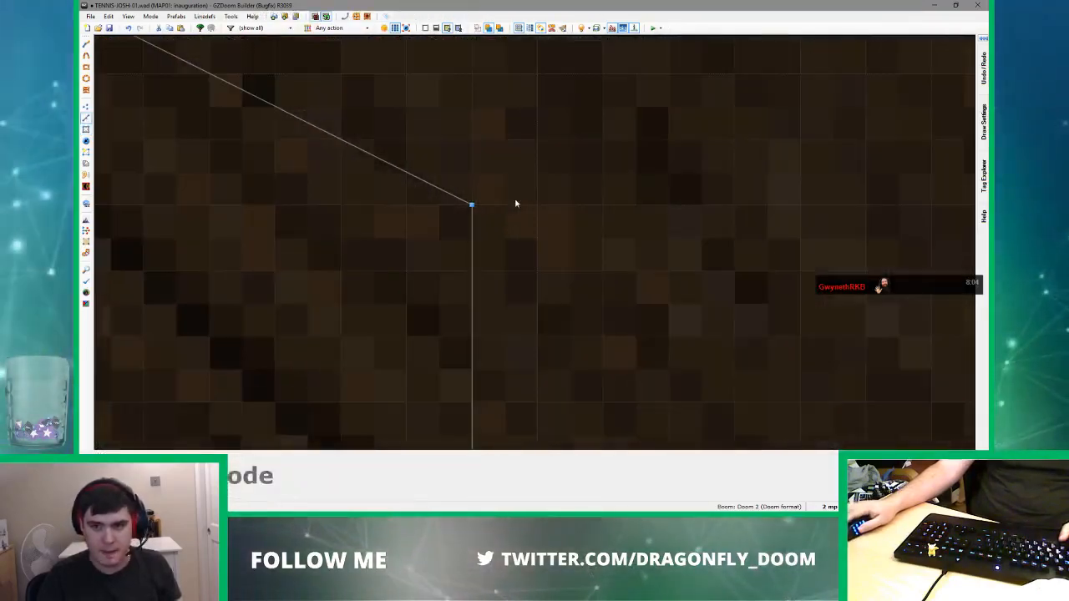
{"action": "scroll", "coordinate": [492, 206], "scroll_direction": "down", "scroll_amount": 7}
{"action": "left_click", "coordinate": [491, 207]}
{"action": "scroll", "coordinate": [551, 242], "scroll_direction": "down", "scroll_amount": 4}
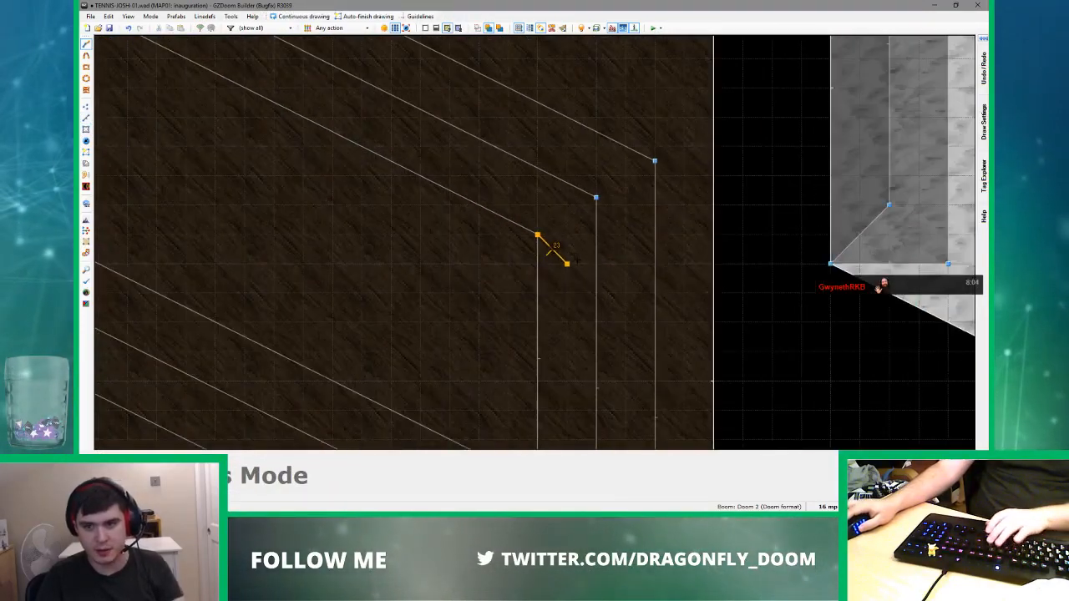
{"action": "left_click", "coordinate": [643, 295]}
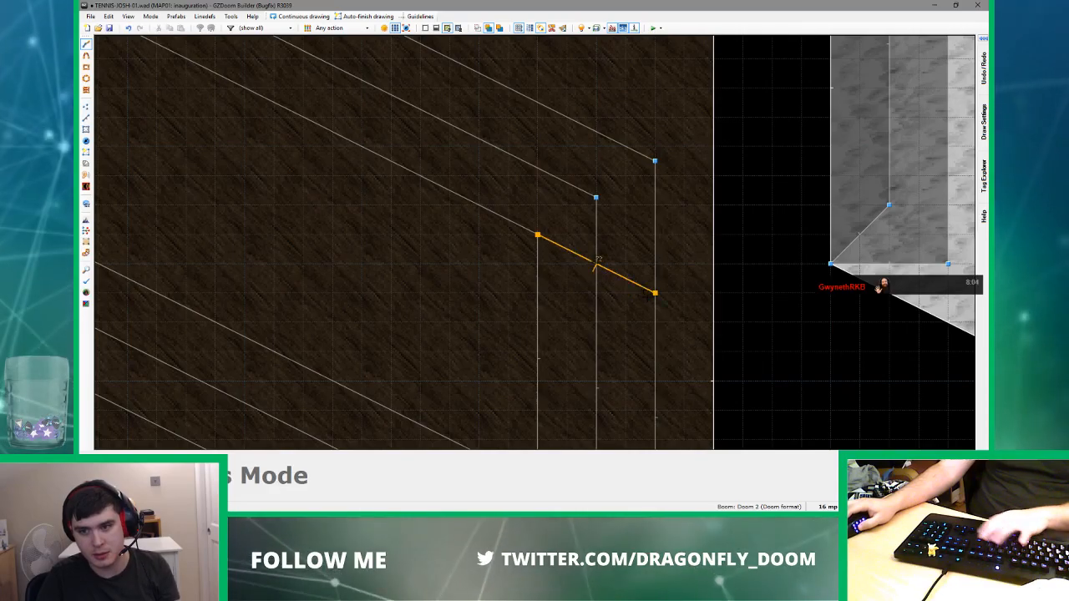
{"action": "right_click", "coordinate": [643, 296]}
- Draw a line from the middle outline's northeastern corner to the outermost outline's eastern side
{"action": "scroll", "coordinate": [608, 210], "scroll_direction": "up", "scroll_amount": 5}
{"action": "key", "text": "d"}
{"action": "scroll", "coordinate": [561, 167], "scroll_direction": "down", "scroll_amount": 5}
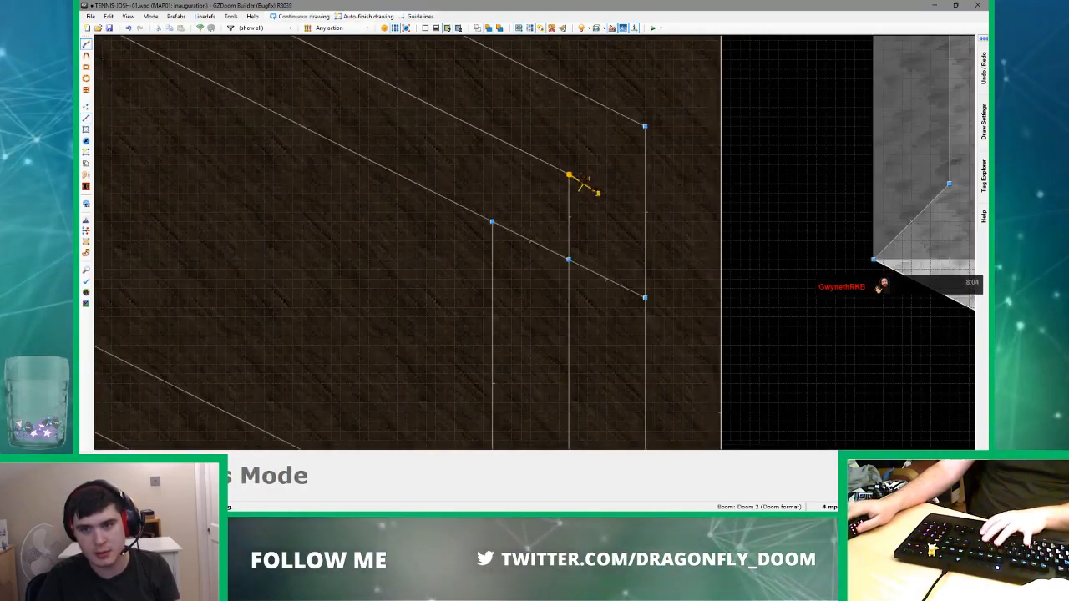
{"action": "scroll", "coordinate": [626, 109], "scroll_direction": "down", "scroll_amount": 5}
- Extend the innermost outline's southern long side with a line from its southeastern corner to the outermost outline's eastern side
{"action": "scroll", "coordinate": [615, 193], "scroll_direction": "up", "scroll_amount": 6}
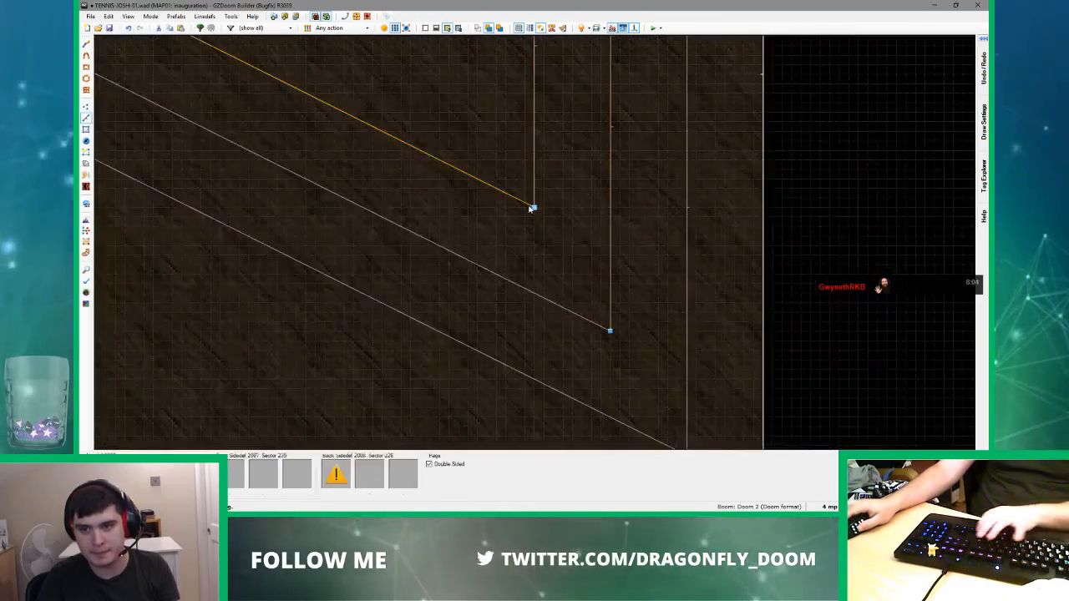
{"action": "scroll", "coordinate": [529, 209], "scroll_direction": "up", "scroll_amount": 7}
{"action": "key", "text": "ctrl+d"}
{"action": "scroll", "coordinate": [595, 218], "scroll_direction": "down", "scroll_amount": 6}
{"action": "left_click", "coordinate": [590, 216]}
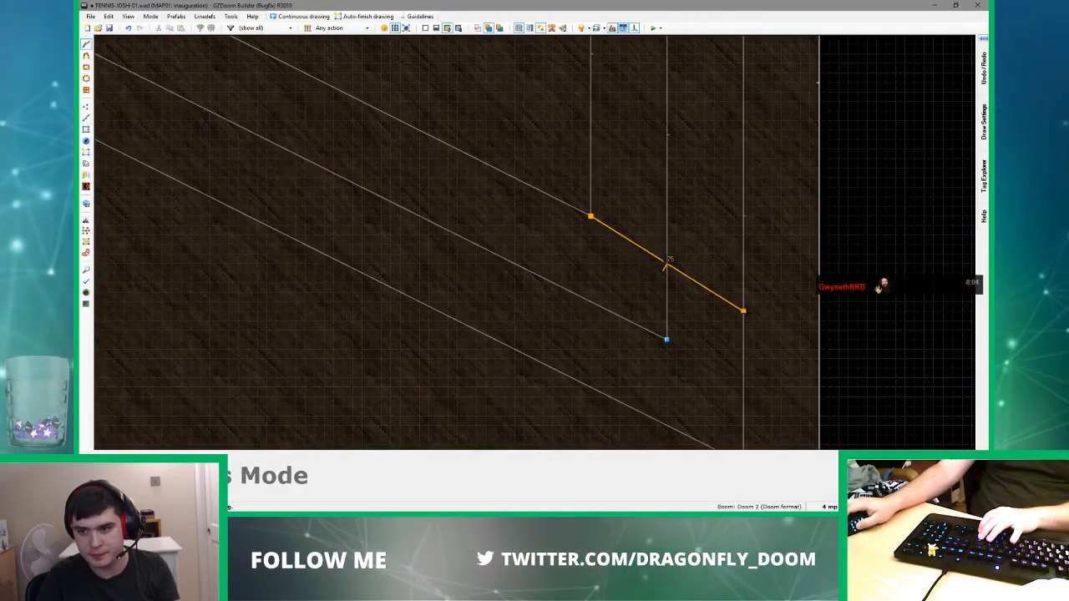
{"action": "left_click", "coordinate": [749, 296]}
- Draw a line from the middle outline's southeastern corner to the outermost outline's eastern side, parallel to the southern long sides
{"action": "scroll", "coordinate": [671, 343], "scroll_direction": "up", "scroll_amount": 7}
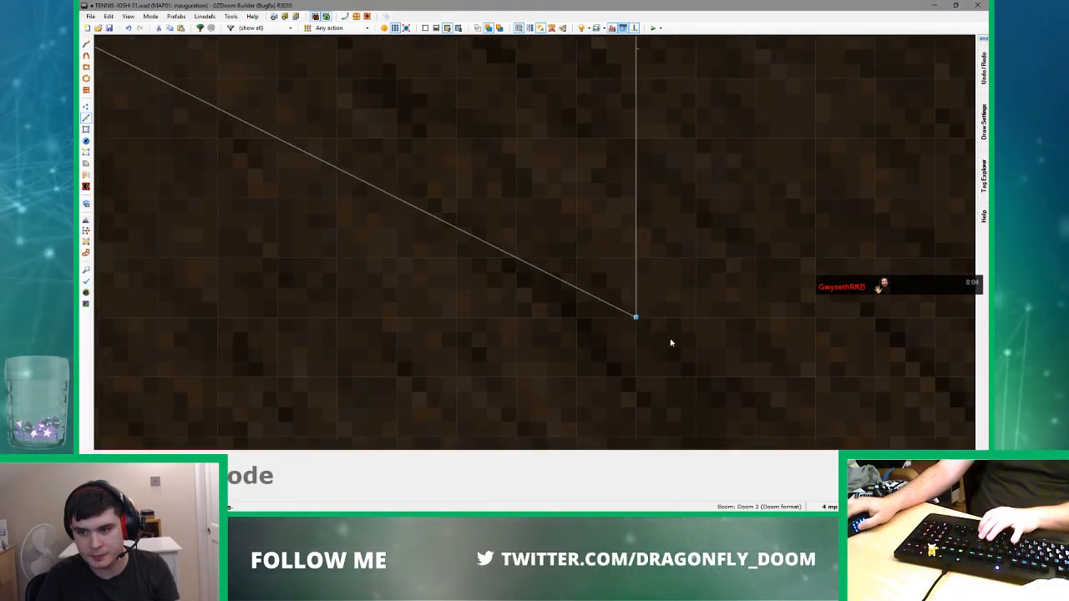
{"action": "scroll", "coordinate": [666, 320], "scroll_direction": "down", "scroll_amount": 4}
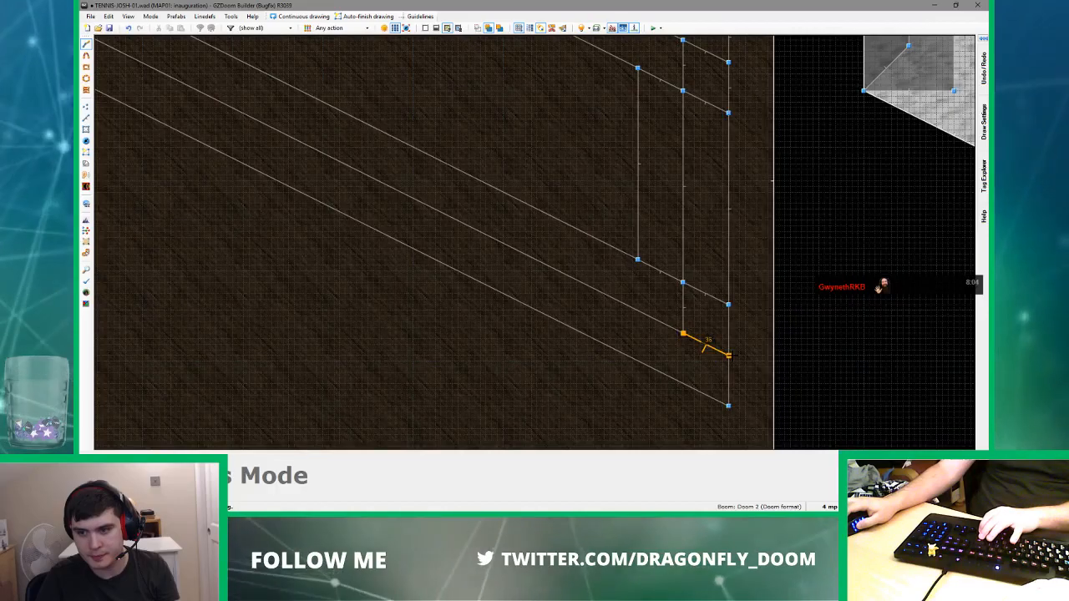
{"action": "scroll", "coordinate": [706, 344], "scroll_direction": "down", "scroll_amount": 6}
- In the 3D view, raise the wooden ceiling section in the middle of the hall's end to a height of 192
{"action": "scroll", "coordinate": [656, 334], "scroll_direction": "up", "scroll_amount": 6}
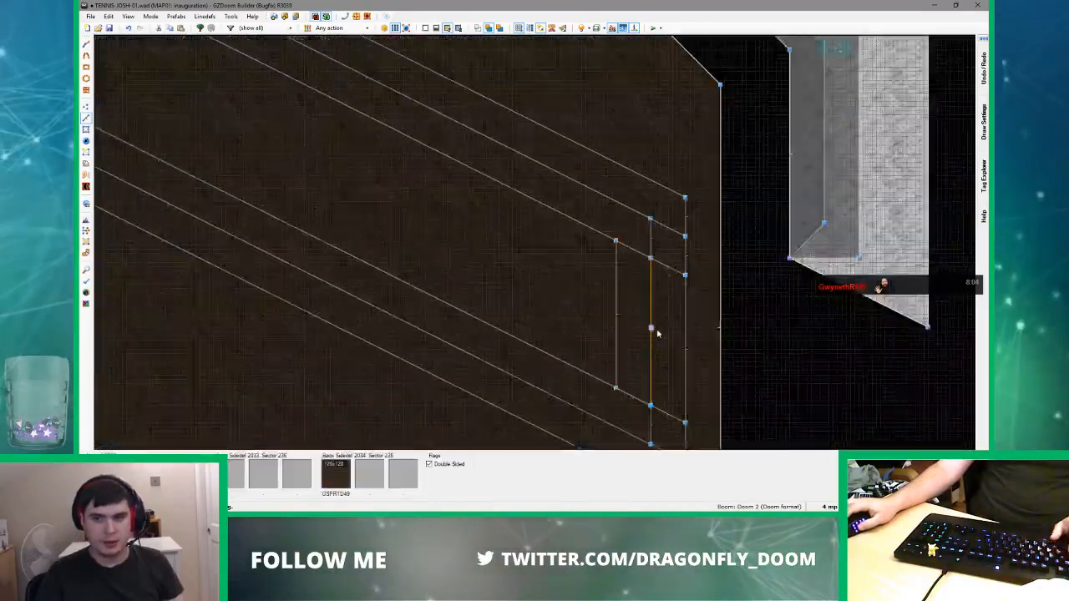
{"action": "scroll", "coordinate": [656, 334], "scroll_direction": "down", "scroll_amount": 6}
{"action": "key", "text": "q"}
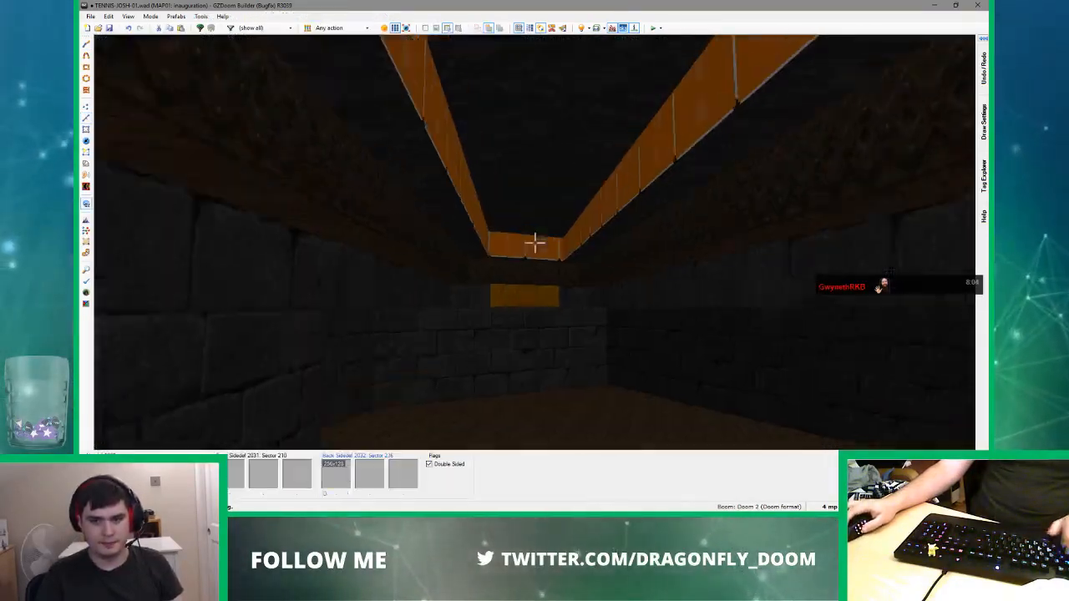
{"action": "key", "text": "e"}
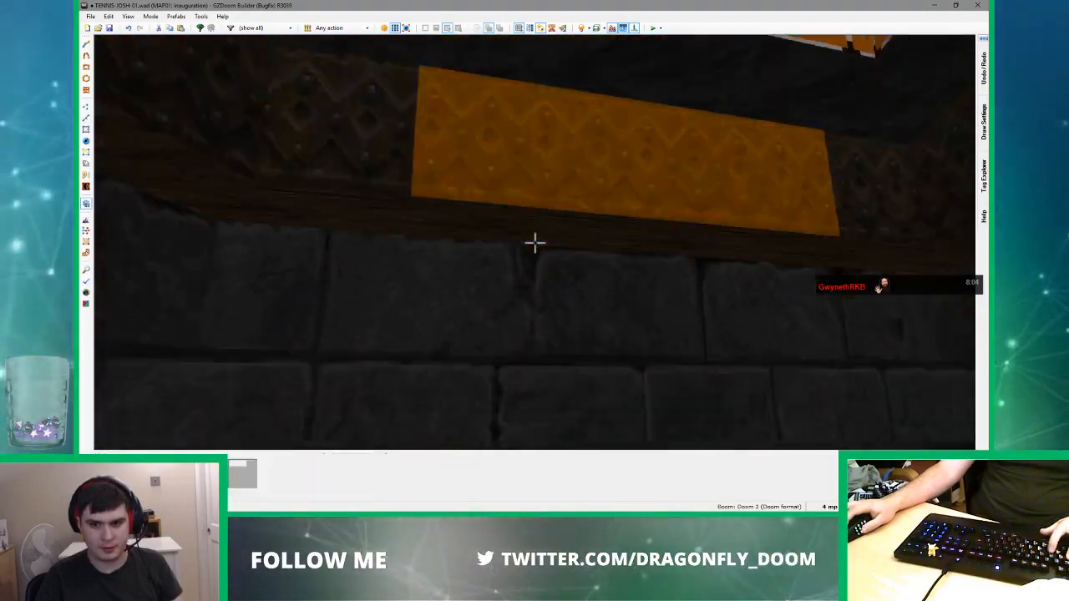
{"action": "key", "text": "d"}
{"action": "left_click", "coordinate": [535, 243]}
{"action": "scroll", "coordinate": [534, 243], "scroll_direction": "up", "scroll_amount": 4}
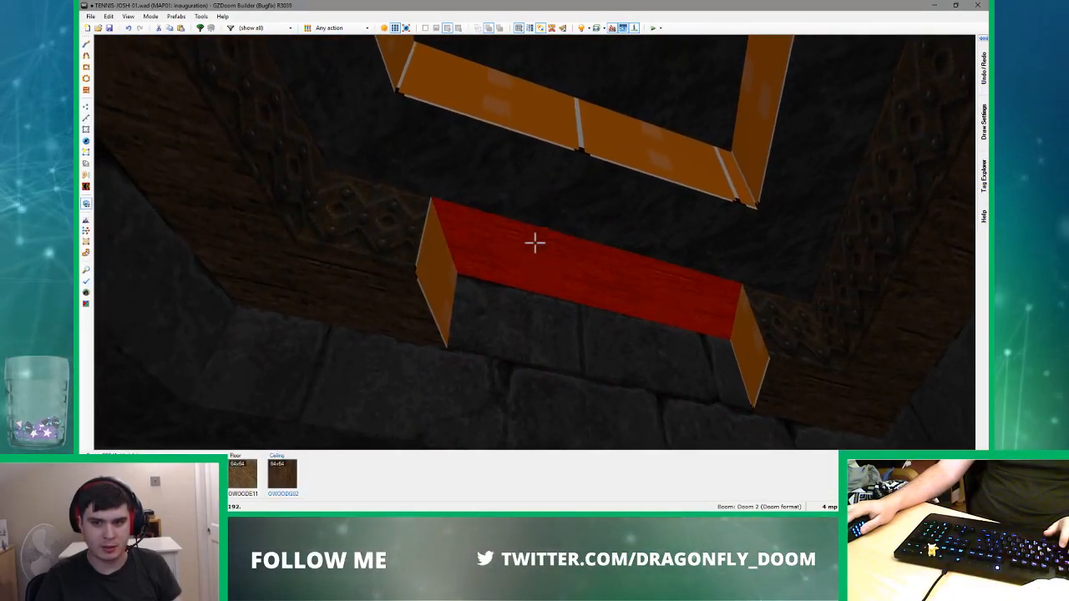
- Raise the ceiling at the middle of the hall's end to a height of 224 and clear the selection
{"action": "left_click", "coordinate": [535, 243]}
{"action": "scroll", "coordinate": [535, 243], "scroll_direction": "up", "scroll_amount": 3}
{"action": "key", "text": "c"}
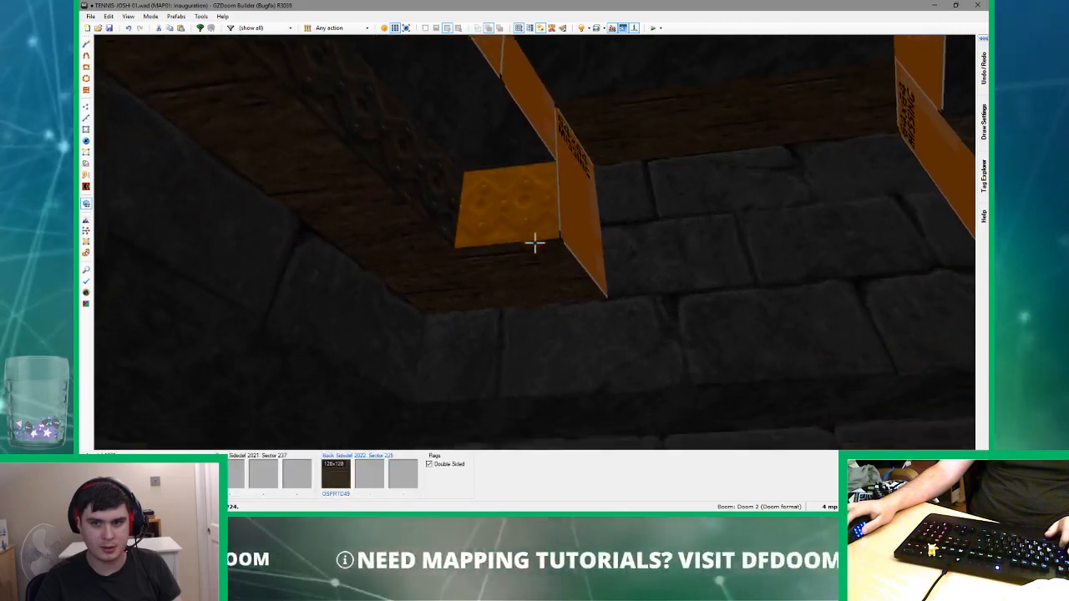
- Set the adjoining ceiling section at the hall's end to a height of 192
{"action": "left_click", "coordinate": [534, 243]}
{"action": "left_click", "coordinate": [534, 243]}
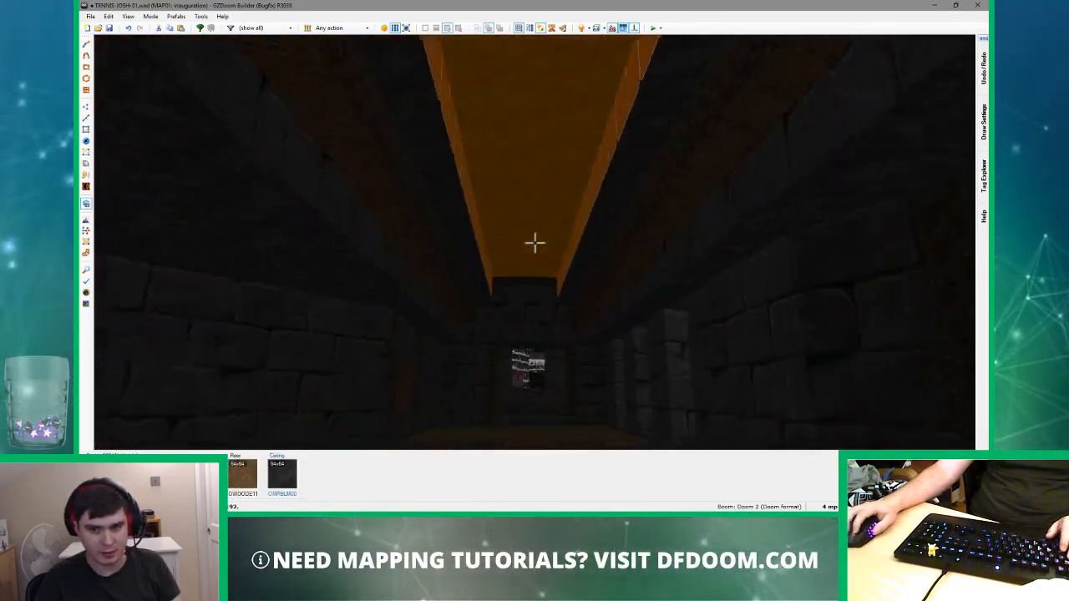
{"action": "key", "text": "e"}
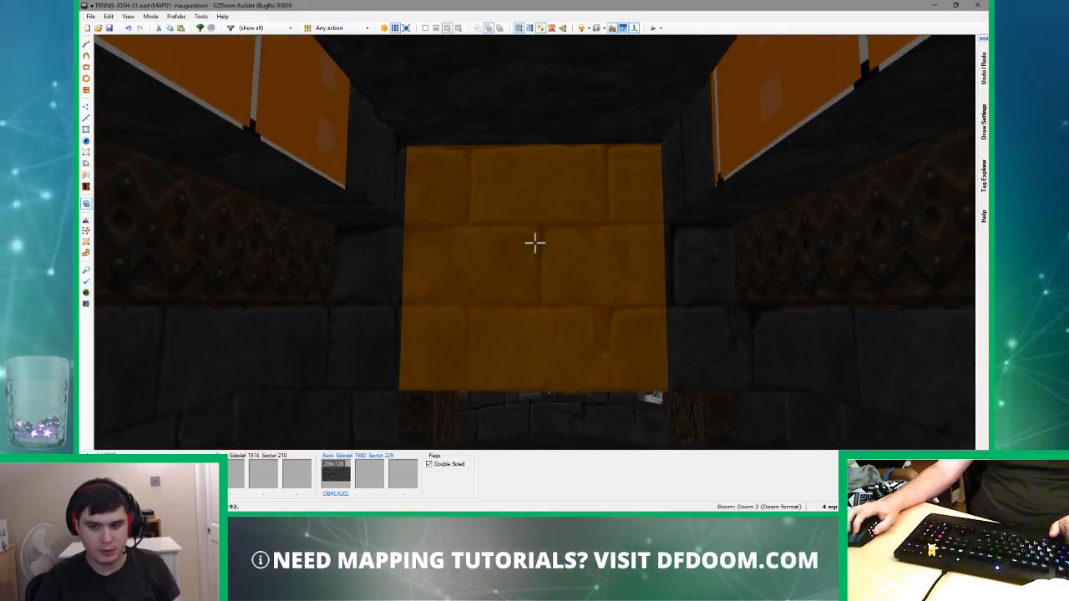
- Paste the OSPRTD49 metal texture onto the untextured upper walls of the stepped ceiling trim along both sides of the hall
{"action": "key", "text": "s"}
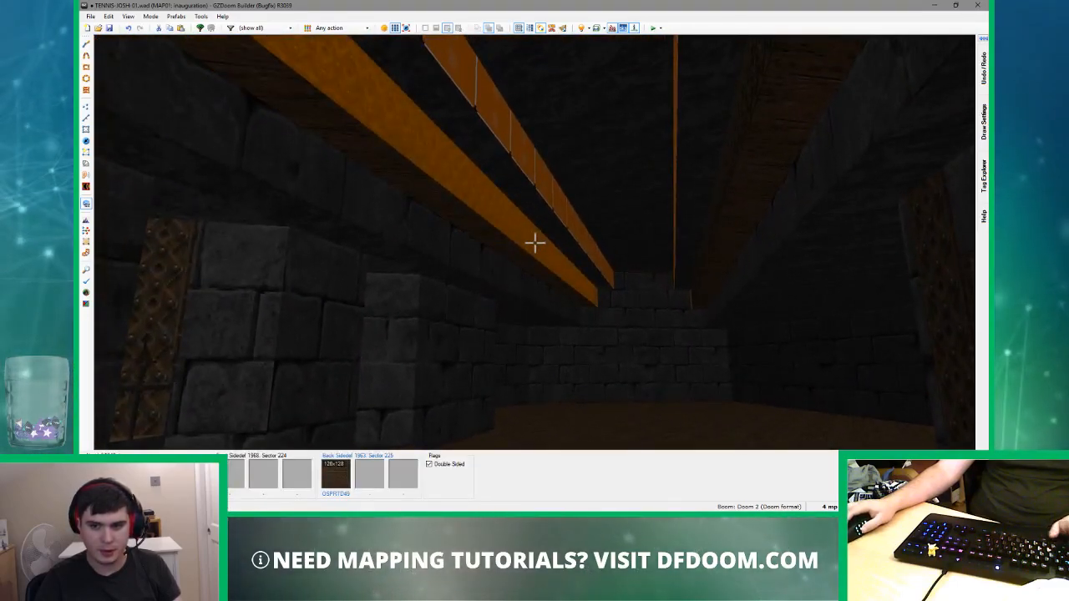
{"action": "key", "text": "ctrl+v"}
{"action": "key", "text": "c"}
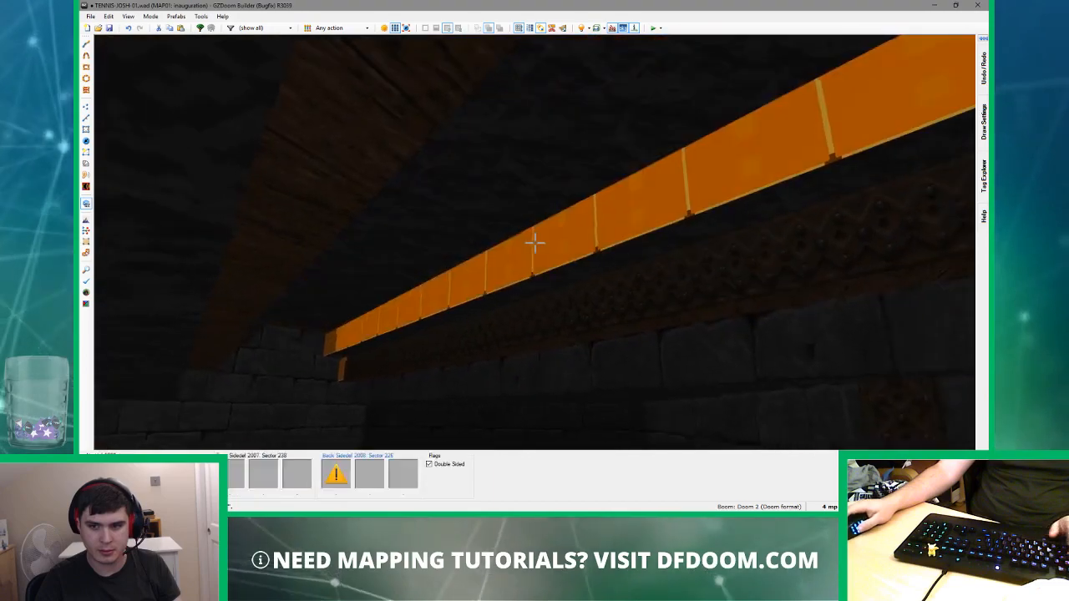
{"action": "left_click", "coordinate": [534, 243]}
{"action": "key", "text": "ctrl+v"}
{"action": "key", "text": "c"}
{"action": "left_click", "coordinate": [535, 243]}
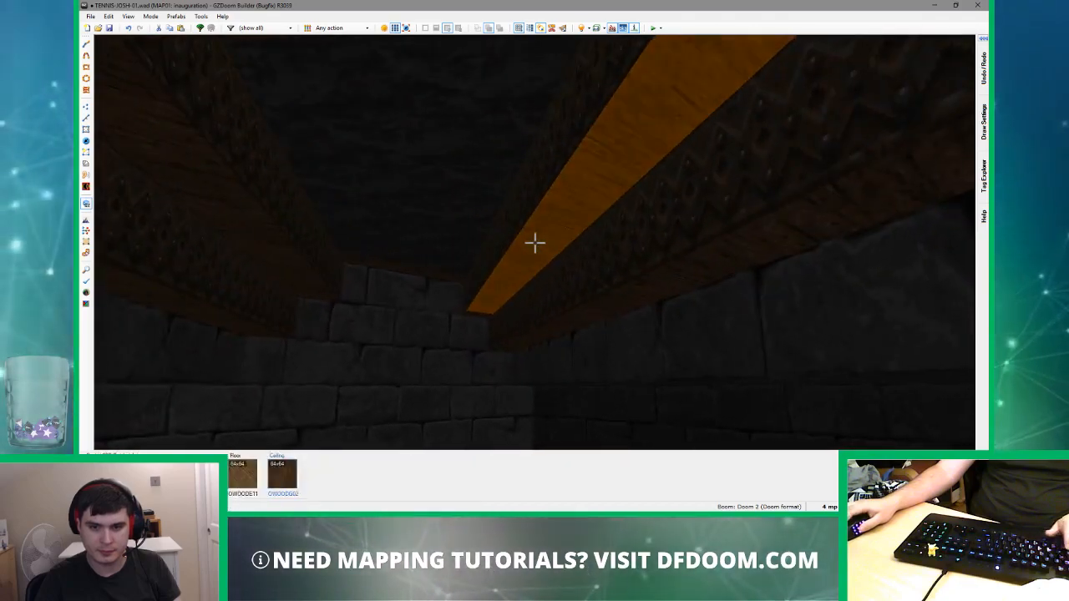
- Select the wooden OWOODG02 ceiling bands around the hall's trim and raise them
{"action": "left_click", "coordinate": [534, 243]}
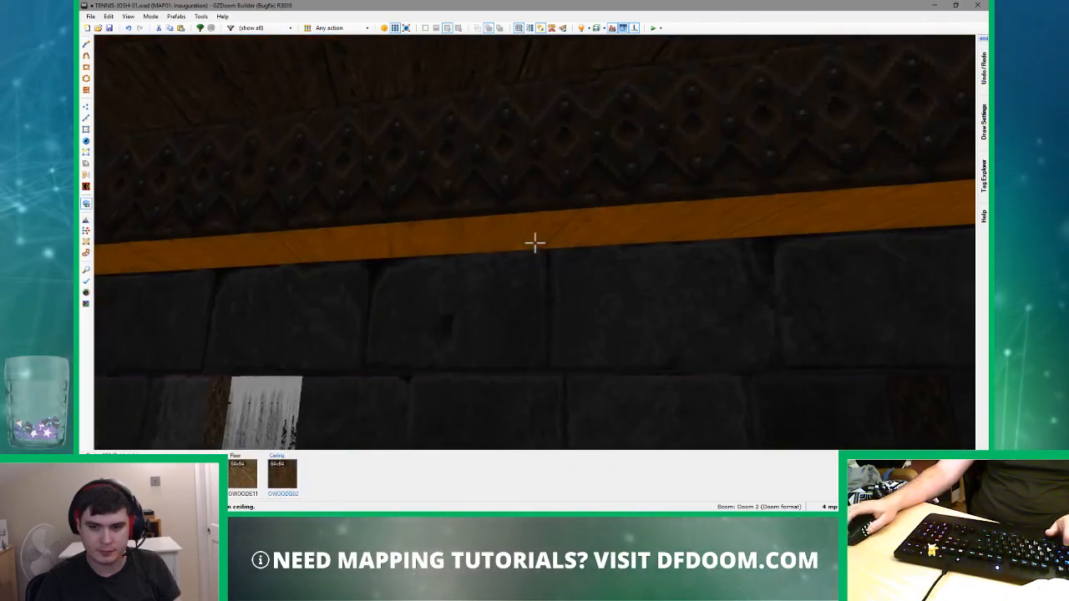
{"action": "left_click", "coordinate": [535, 243]}
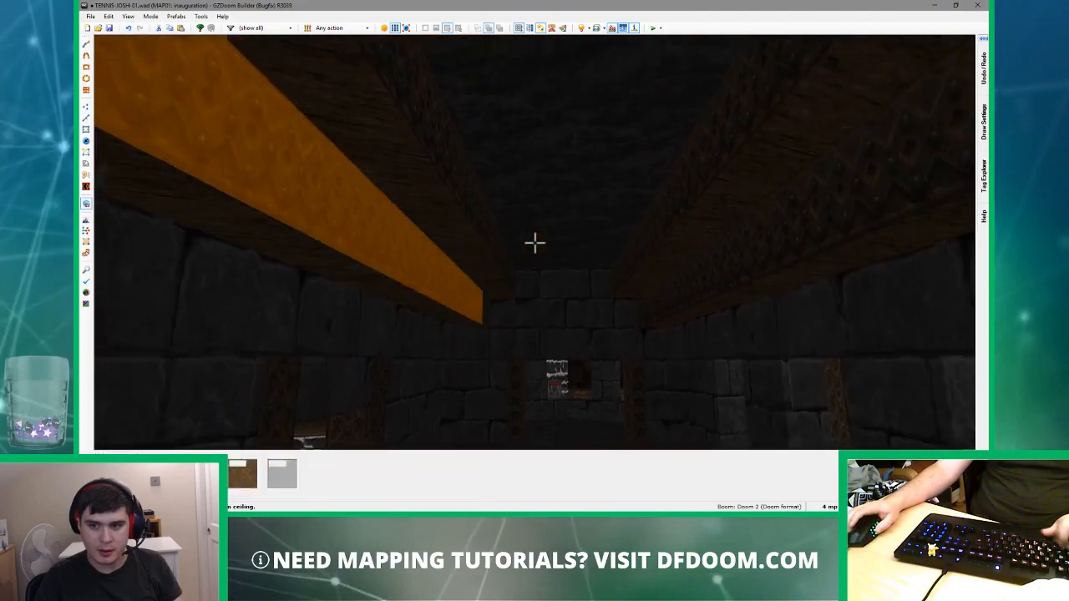
{"action": "scroll", "coordinate": [535, 243], "scroll_direction": "up", "scroll_amount": 1}
{"action": "scroll", "coordinate": [535, 243], "scroll_direction": "up", "scroll_amount": 2}
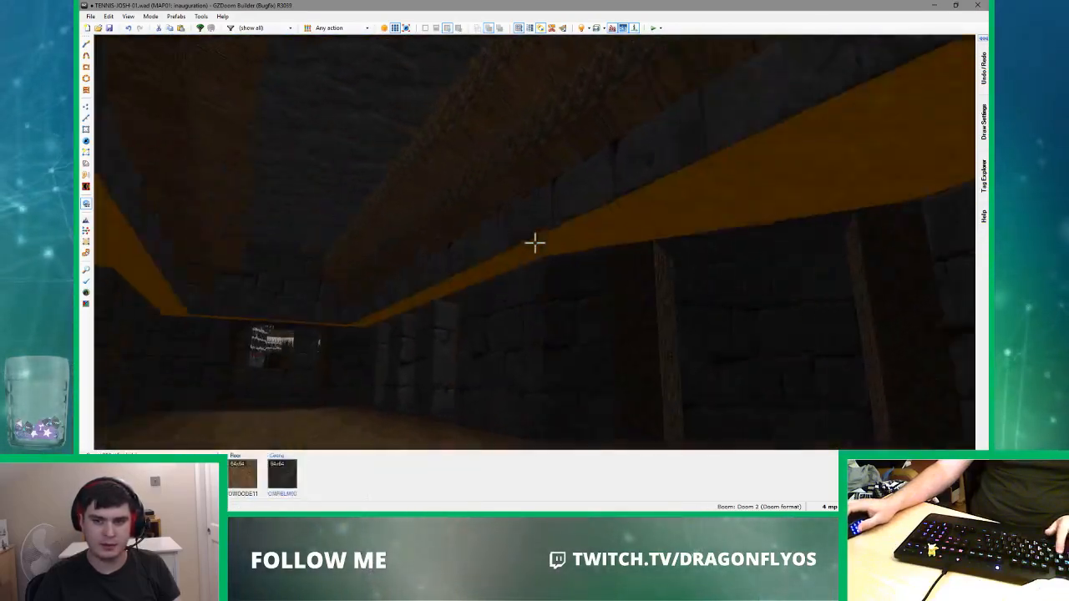
- Return to the 2D map view and open MAP12 from Eviternity.wad
{"action": "key", "text": "q"}
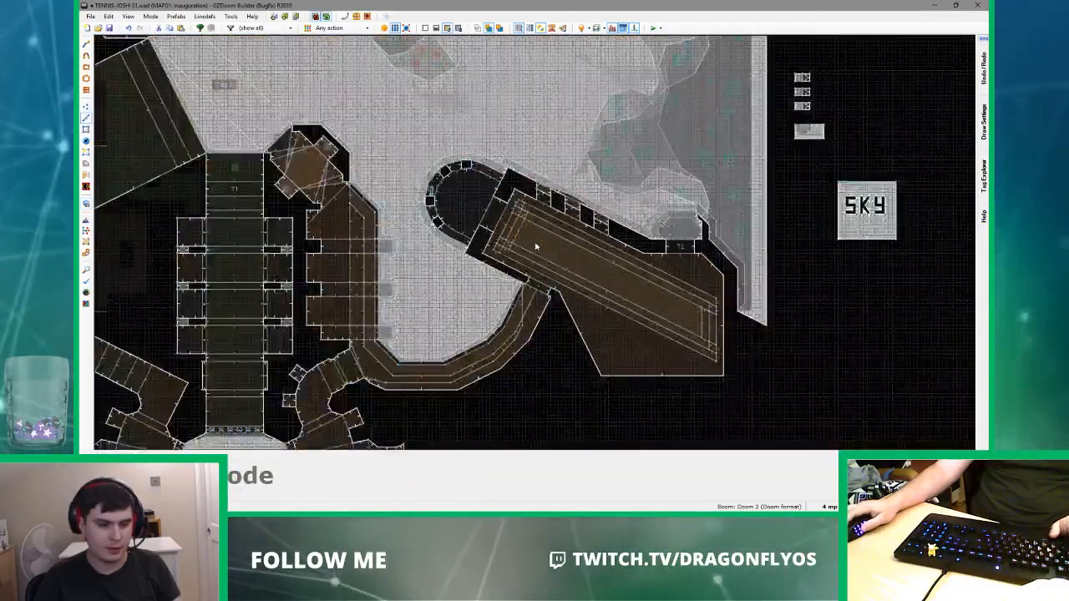
{"action": "scroll", "coordinate": [535, 244], "scroll_direction": "up", "scroll_amount": 3}
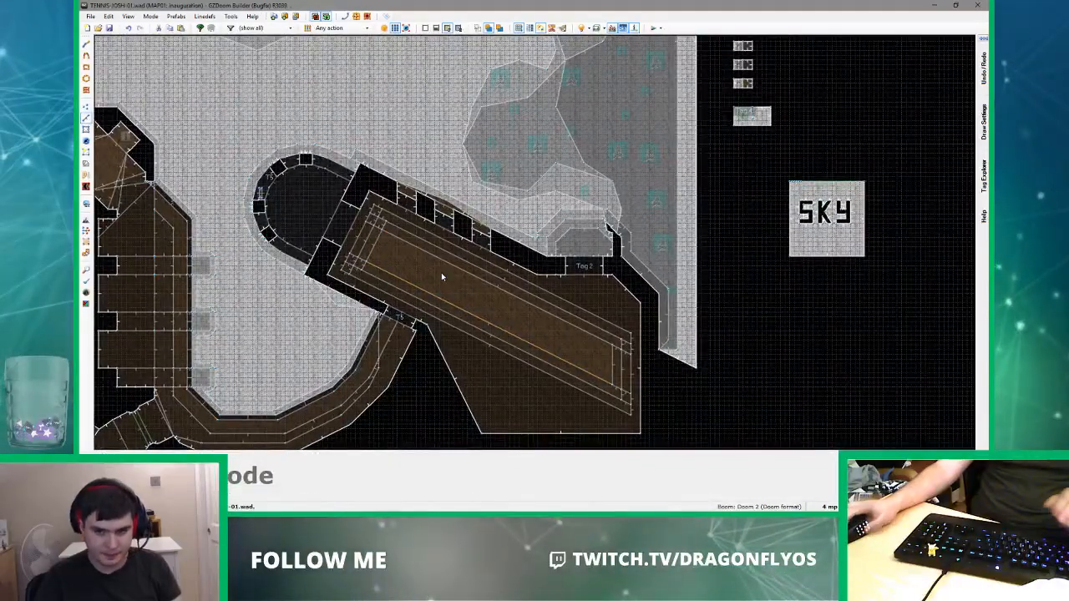
{"action": "key", "text": "ctrl+o"}
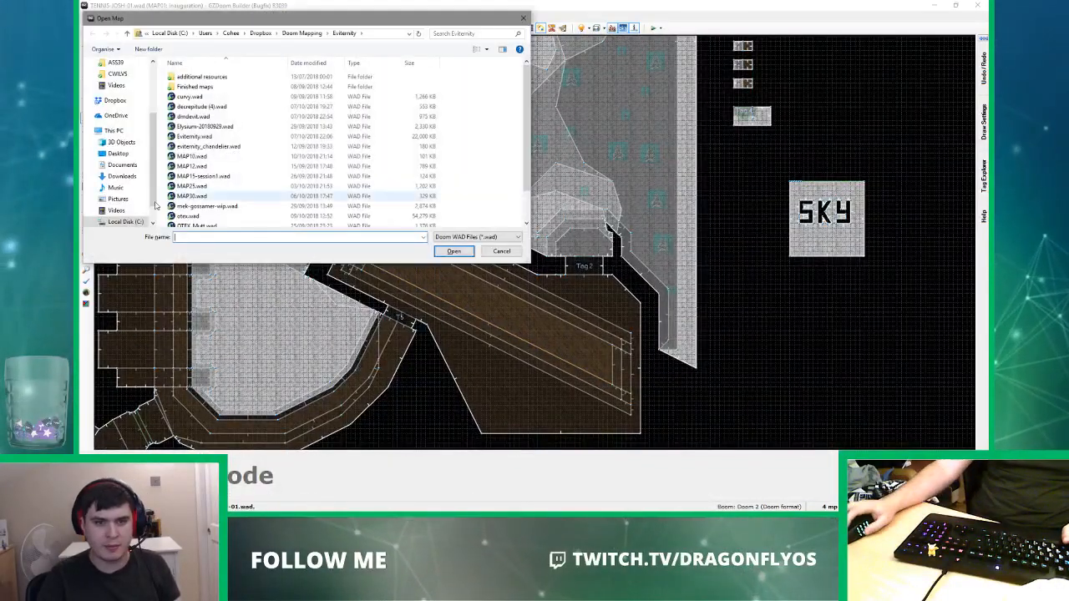
{"action": "double_click", "coordinate": [194, 136]}
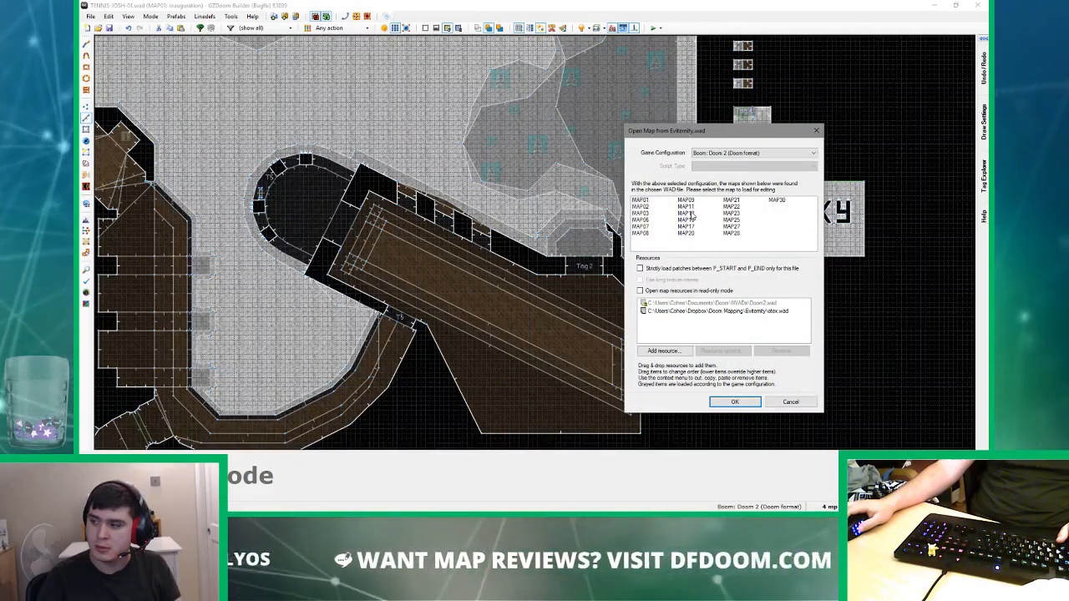
{"action": "double_click", "coordinate": [691, 214]}
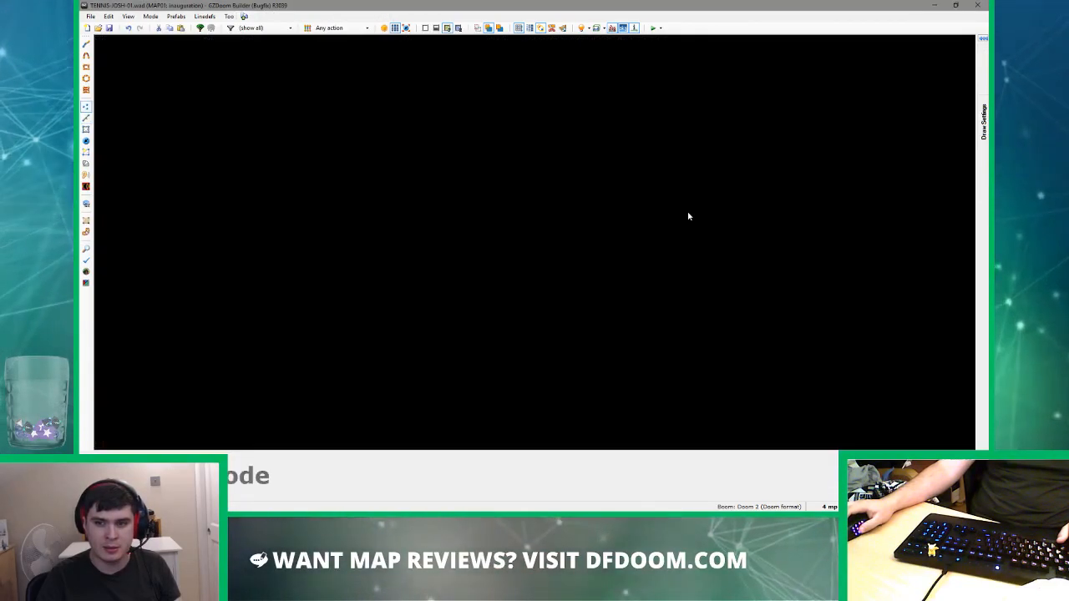
- Copy one of the red question-mark things from the circles in MAP12's large rectangular hall
{"action": "key", "text": "t"}
{"action": "scroll", "coordinate": [451, 213], "scroll_direction": "up", "scroll_amount": 5}
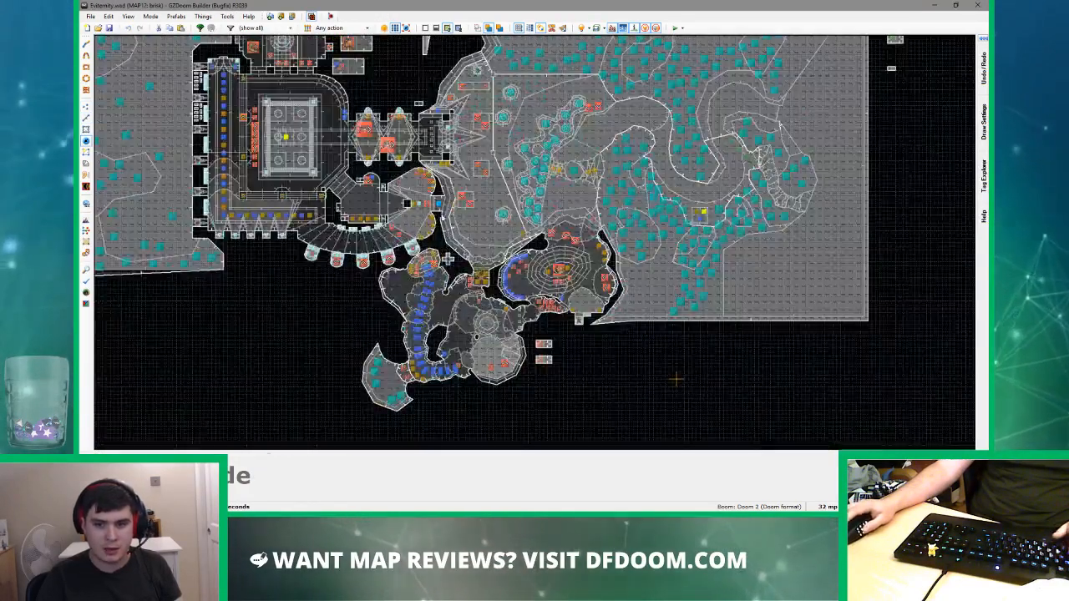
{"action": "scroll", "coordinate": [440, 198], "scroll_direction": "up", "scroll_amount": 3}
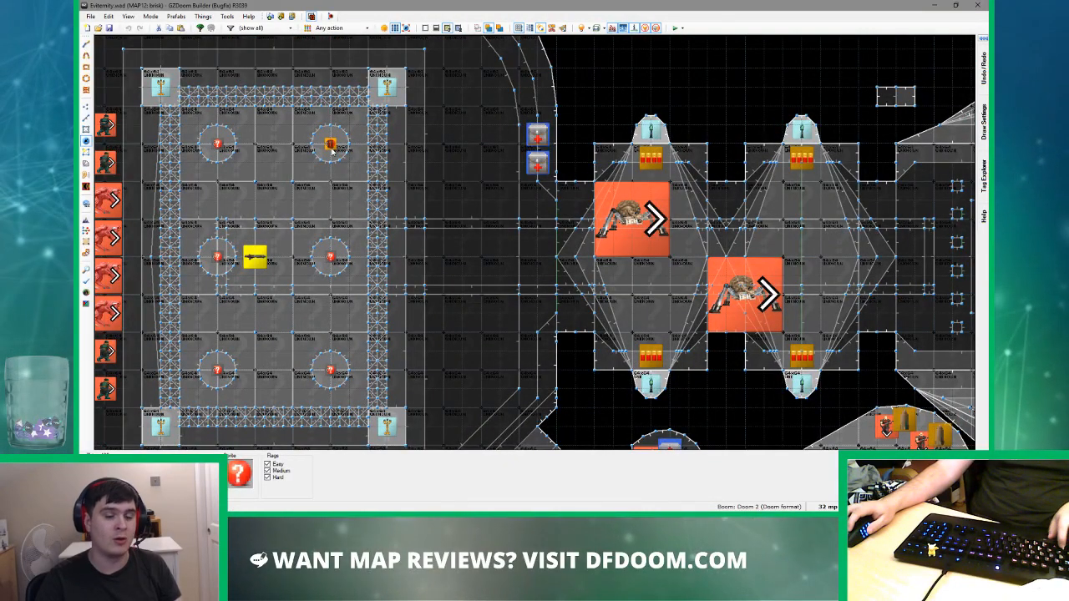
- Reopen the TENNIS-JOSH-01.wad map from the recent files
{"action": "key", "text": "ctrl+shift+o"}
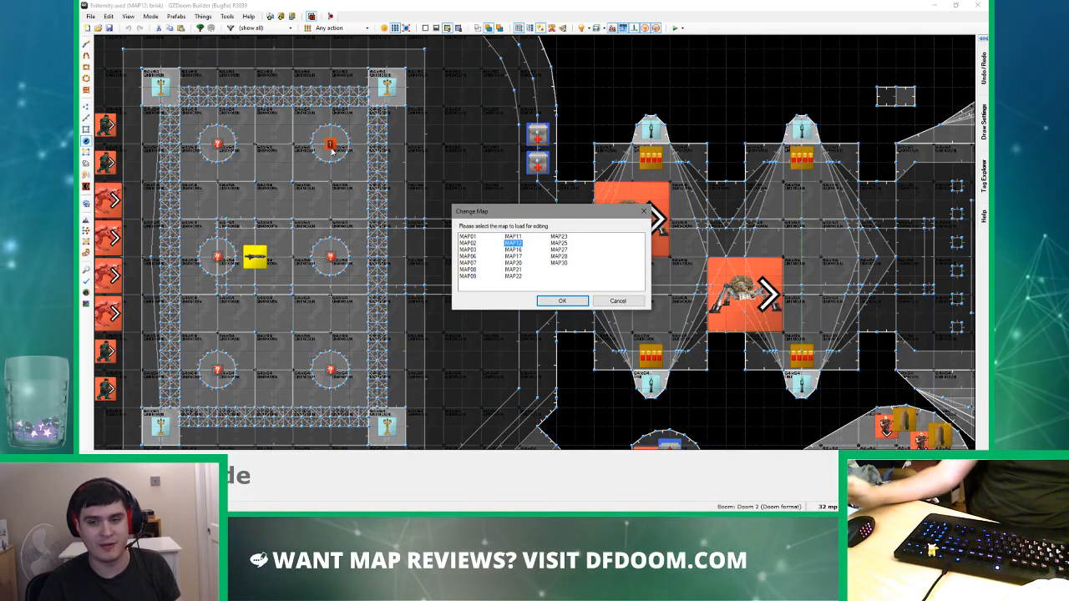
{"action": "key", "text": "Escape"}
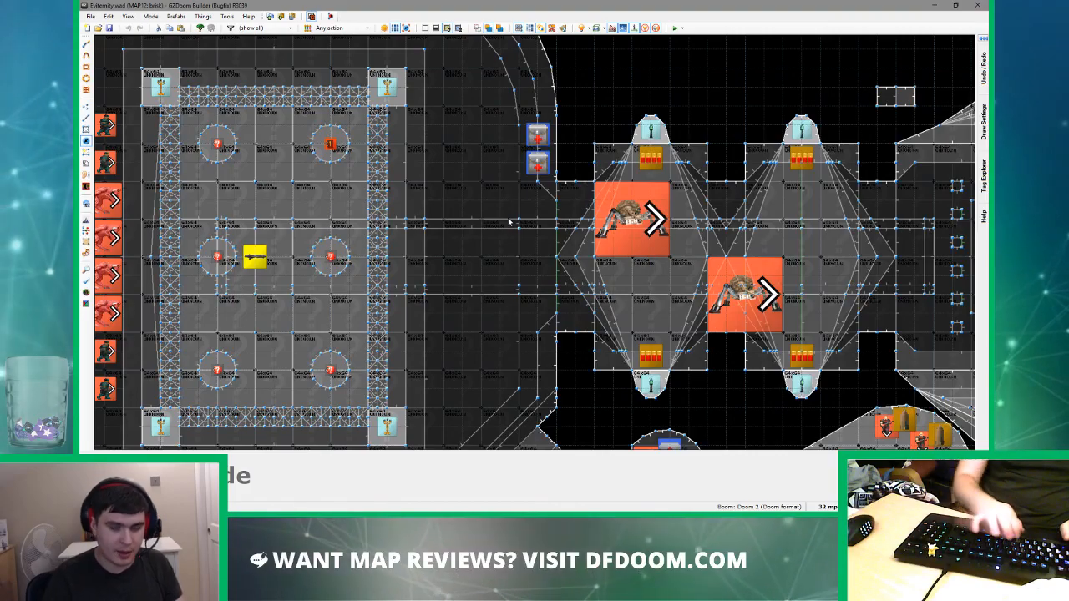
{"action": "left_click", "coordinate": [92, 16]}
{"action": "left_click", "coordinate": [142, 159]}
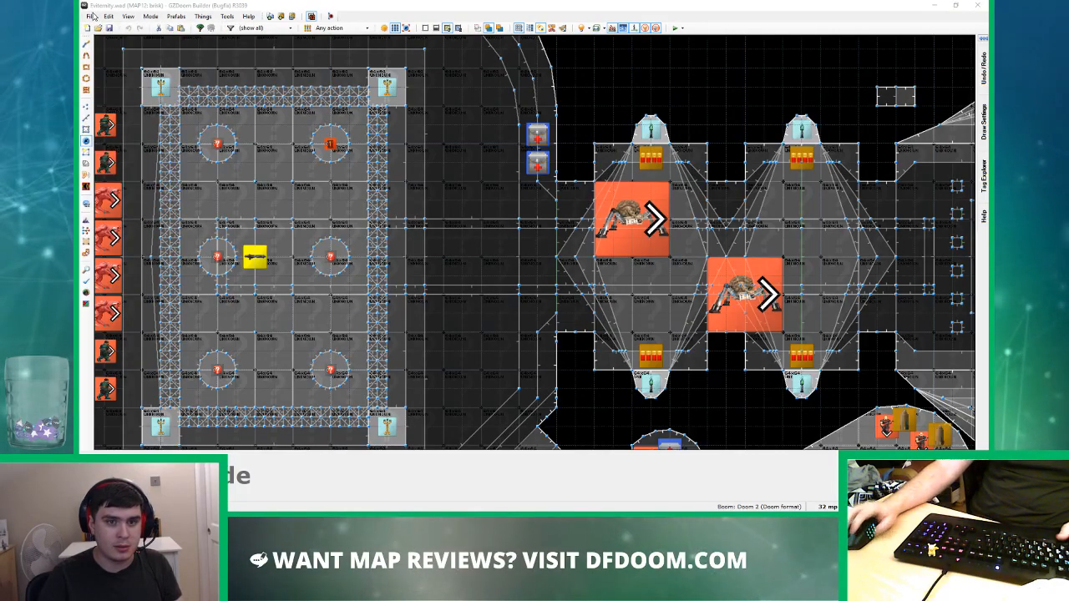
{"action": "key", "text": "Return"}
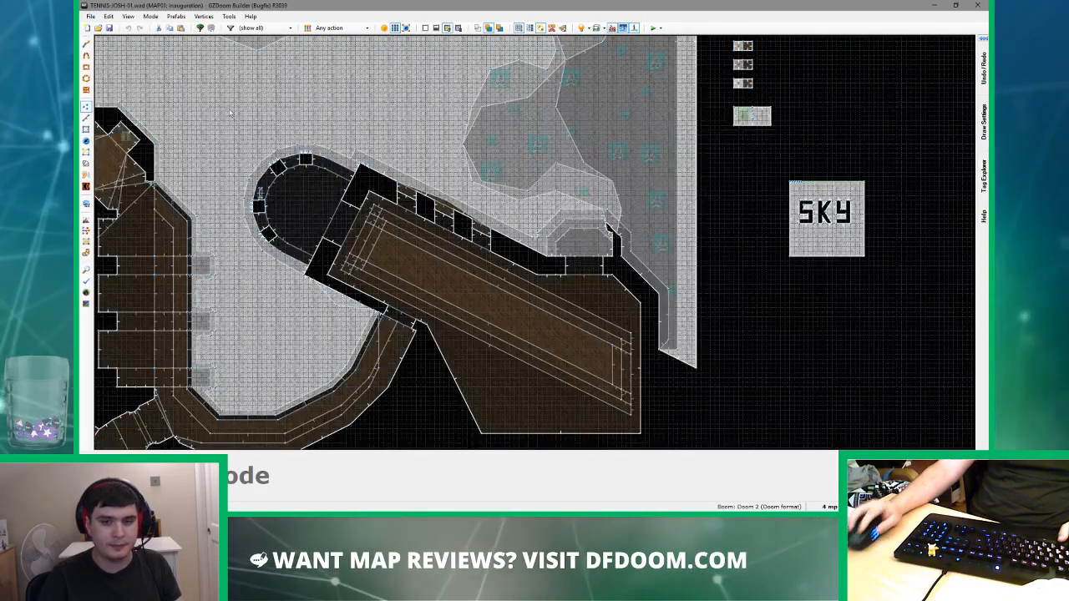
- Paste the copied thing into the upper end of the slanted brown hall, using a 32 mp grid
{"action": "scroll", "coordinate": [398, 207], "scroll_direction": "up", "scroll_amount": 5}
{"action": "key", "text": "ctrl+v"}
{"action": "key", "text": "bracketright"}
{"action": "key", "text": "bracketright"}
{"action": "key", "text": "bracketright"}
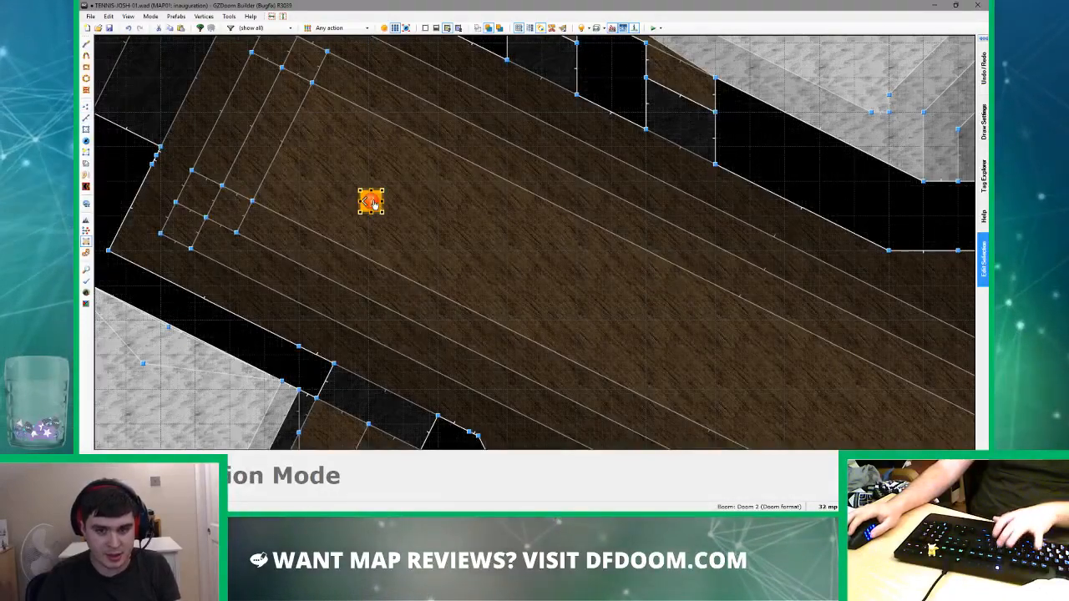
{"action": "scroll", "coordinate": [388, 216], "scroll_direction": "down", "scroll_amount": 3}
{"action": "left_click", "coordinate": [324, 203]}
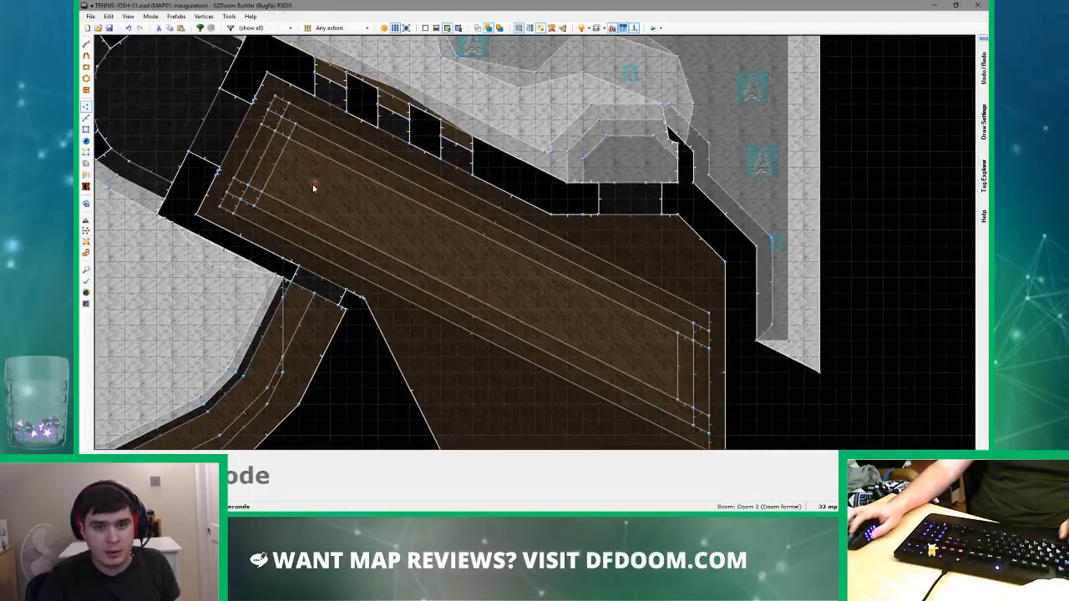
- Move the pasted question-mark thing in Things mode to a rough position inside the hall's inner ceiling strip
{"action": "scroll", "coordinate": [313, 184], "scroll_direction": "up", "scroll_amount": 2}
{"action": "key", "text": "t"}
{"action": "right_click_drag", "start_coordinate": [358, 221], "coordinate": [384, 209]}
{"action": "scroll", "coordinate": [358, 221], "scroll_direction": "down", "scroll_amount": 2}
{"action": "key", "text": "space"}
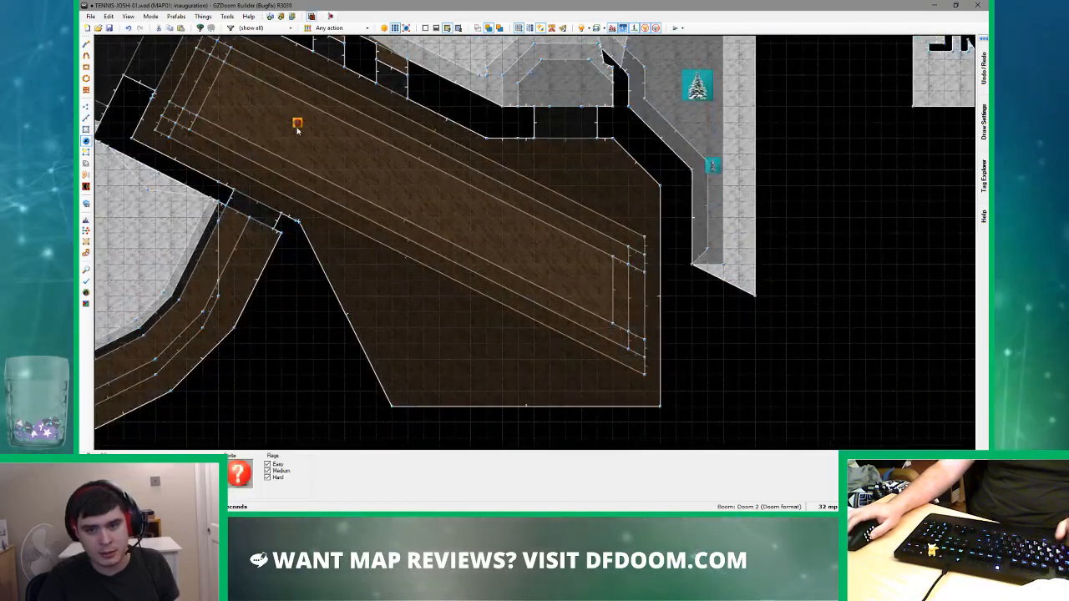
- Split the two long inner linedefs of the hall with Curve Linedefs, using 4 vertices and an angle of 0
{"action": "middle_click_drag", "start_coordinate": [336, 160], "coordinate": [366, 198]}
{"action": "key", "text": "l"}
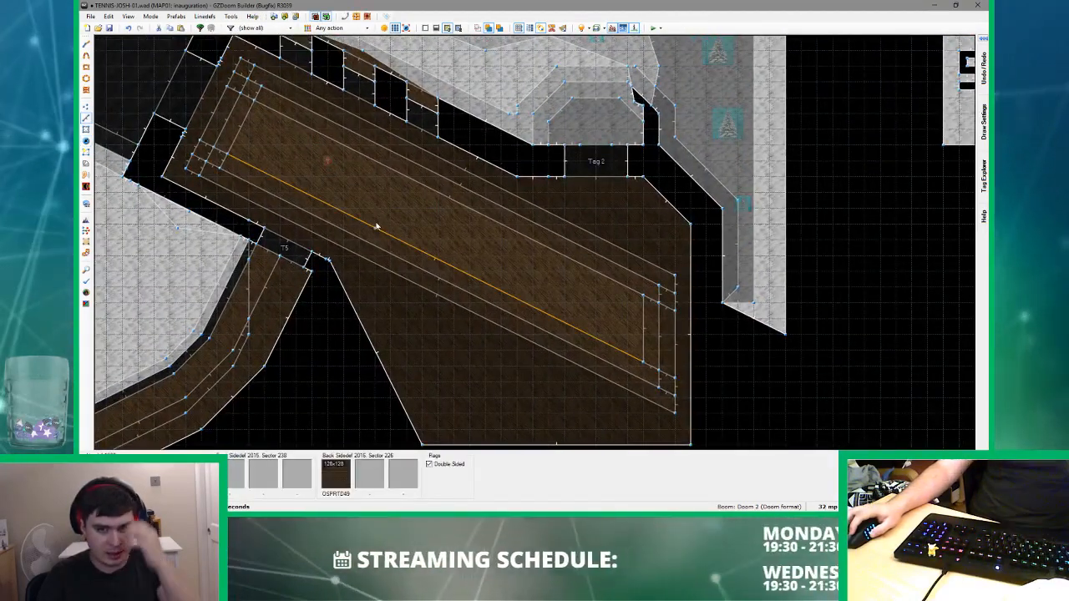
{"action": "left_click", "coordinate": [377, 226]}
{"action": "left_click", "coordinate": [409, 182]}
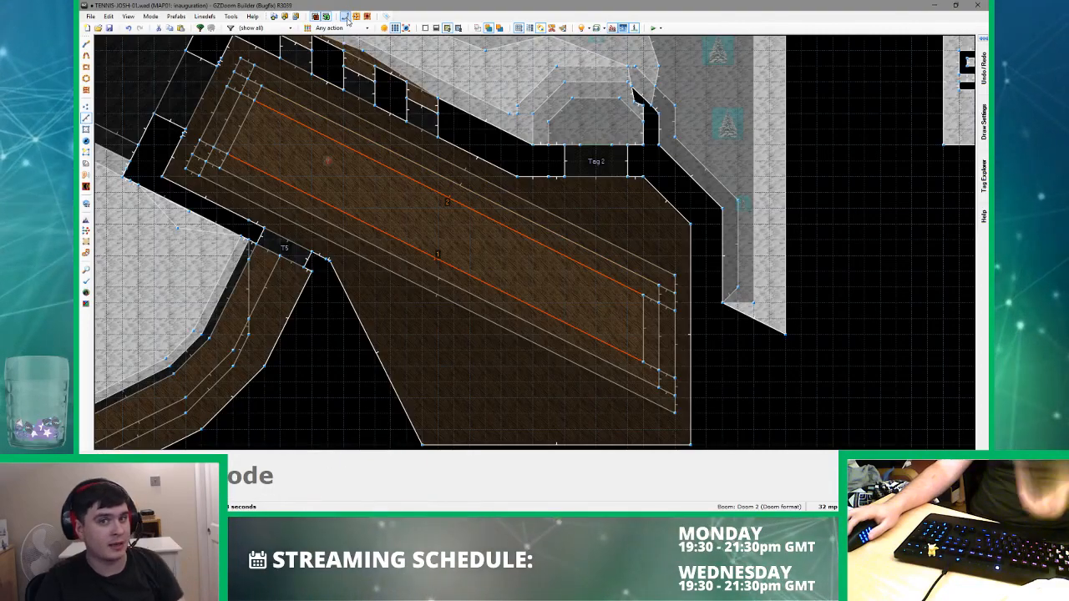
{"action": "left_click", "coordinate": [345, 17]}
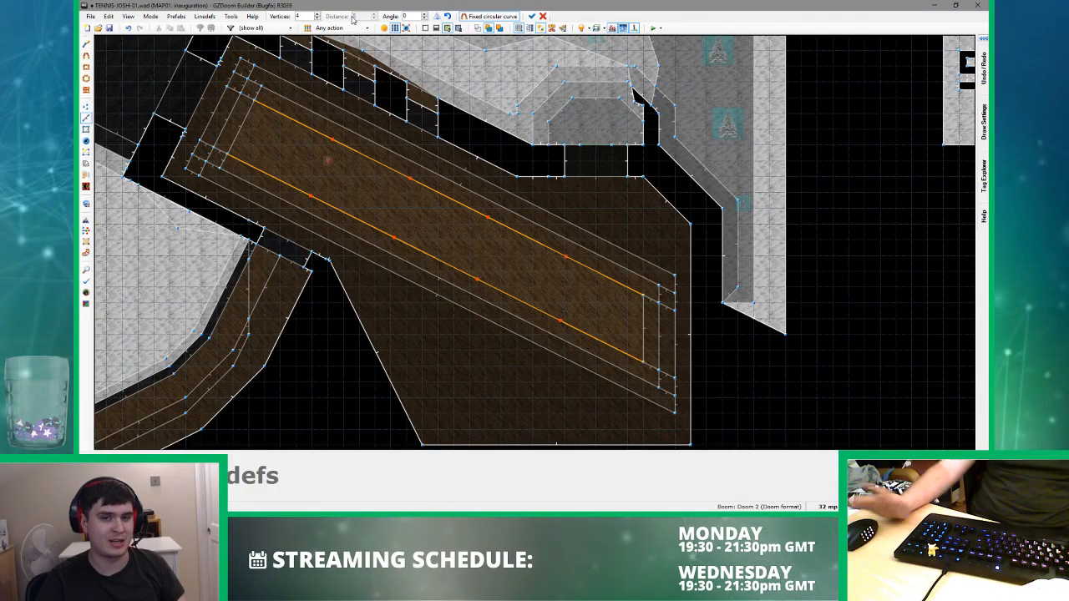
{"action": "left_click", "coordinate": [531, 16]}
- Draw a zigzag on a 1 mp grid joining the four pairs of opposite new vertices across the hall's inner strip
{"action": "scroll", "coordinate": [339, 176], "scroll_direction": "up", "scroll_amount": 2}
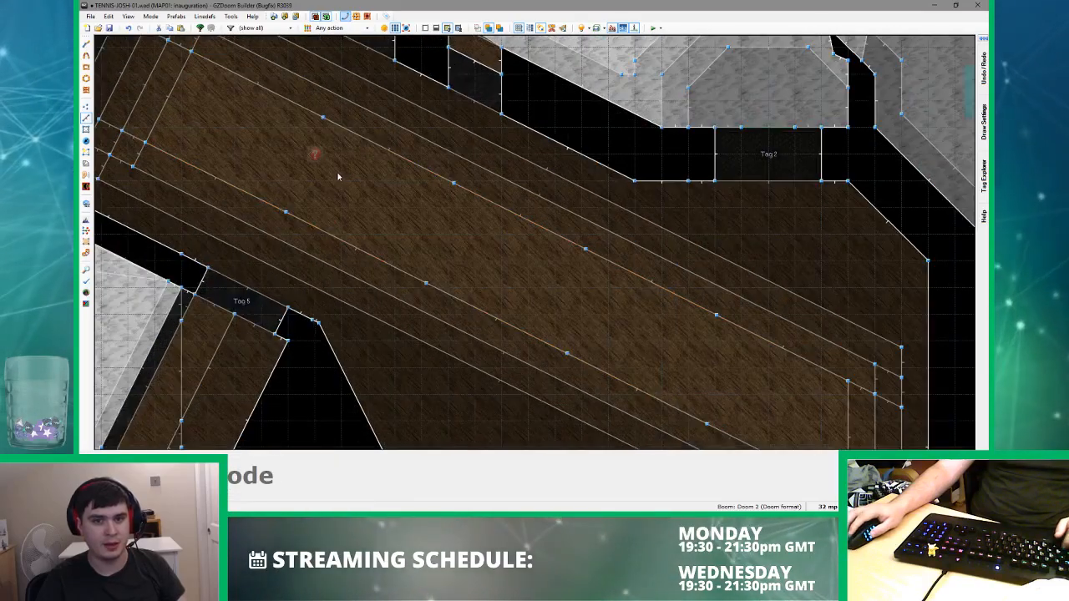
{"action": "scroll", "coordinate": [339, 176], "scroll_direction": "up", "scroll_amount": 5}
{"action": "scroll", "coordinate": [242, 259], "scroll_direction": "up", "scroll_amount": 3}
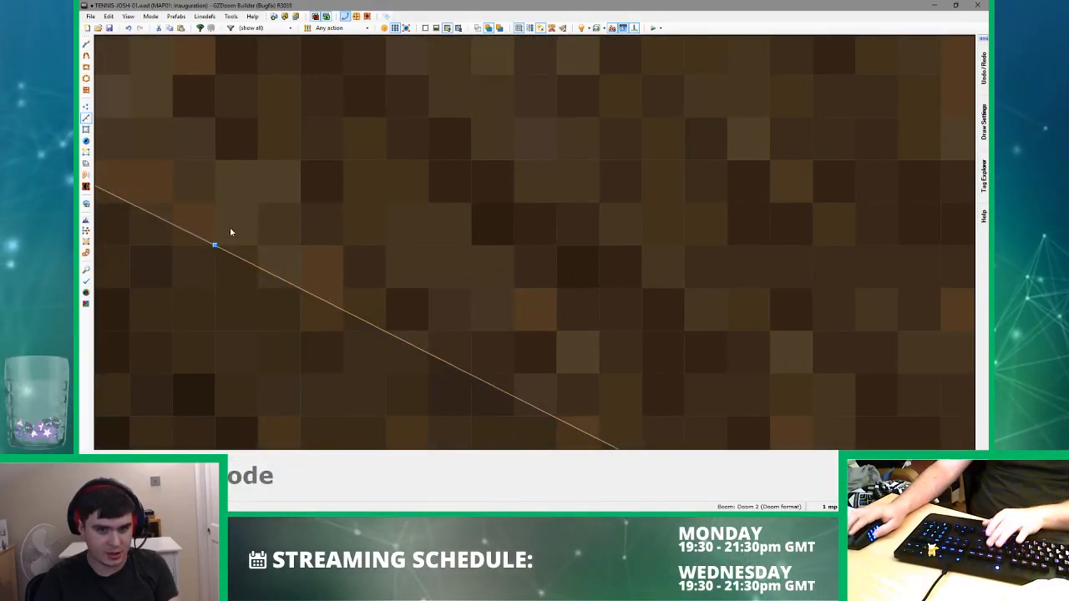
{"action": "key", "text": "bracketright"}
{"action": "right_click", "coordinate": [232, 231]}
{"action": "scroll", "coordinate": [234, 230], "scroll_direction": "down", "scroll_amount": 12}
{"action": "left_click", "coordinate": [298, 96]}
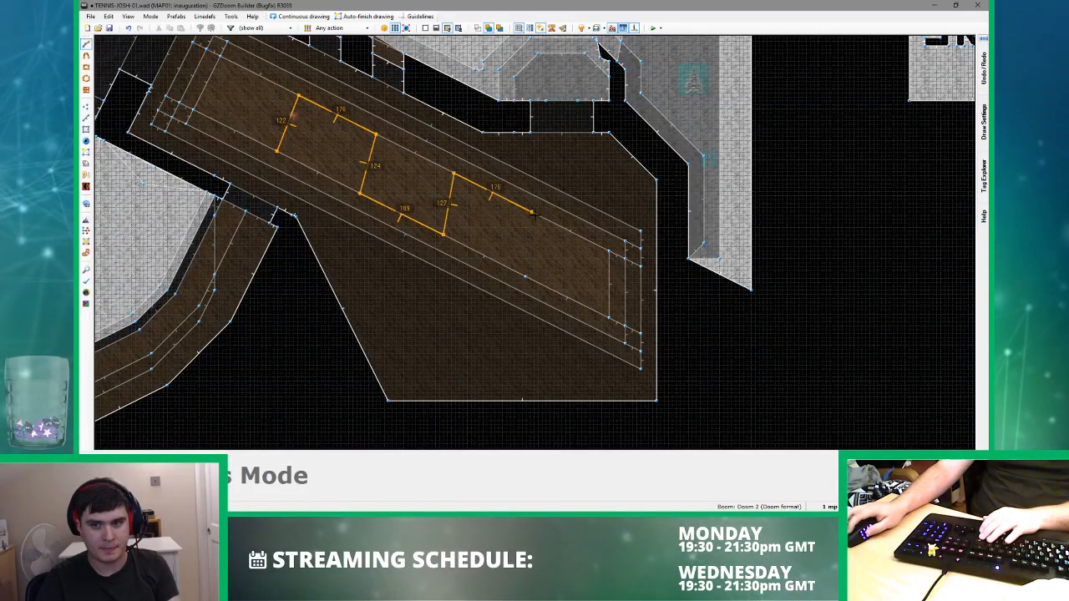
{"action": "right_click", "coordinate": [526, 277]}
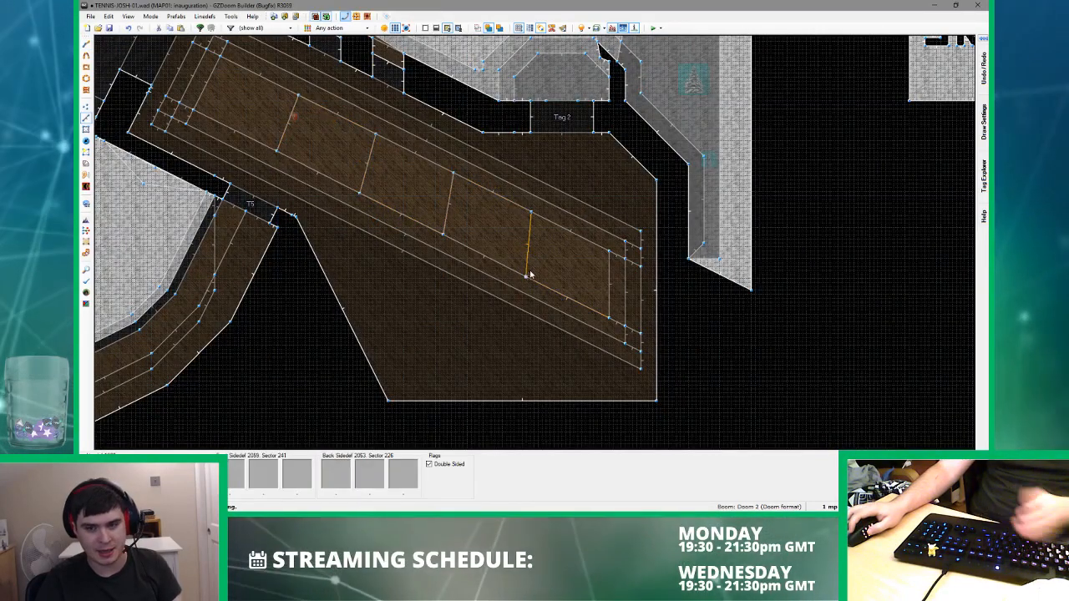
- Select the five sections of the hall's inner strip and join them into a single sector
{"action": "key", "text": "s"}
{"action": "left_click", "coordinate": [357, 159]}
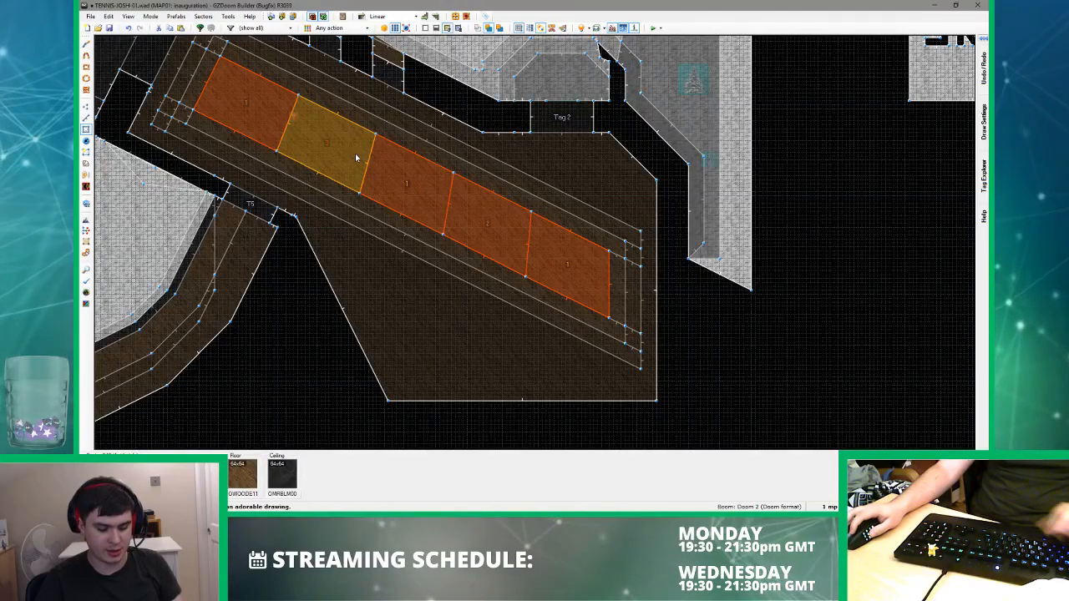
{"action": "key", "text": "j"}
- Centre the question-mark thing on the midpoint of the first cross line in the hall
{"action": "key", "text": "t"}
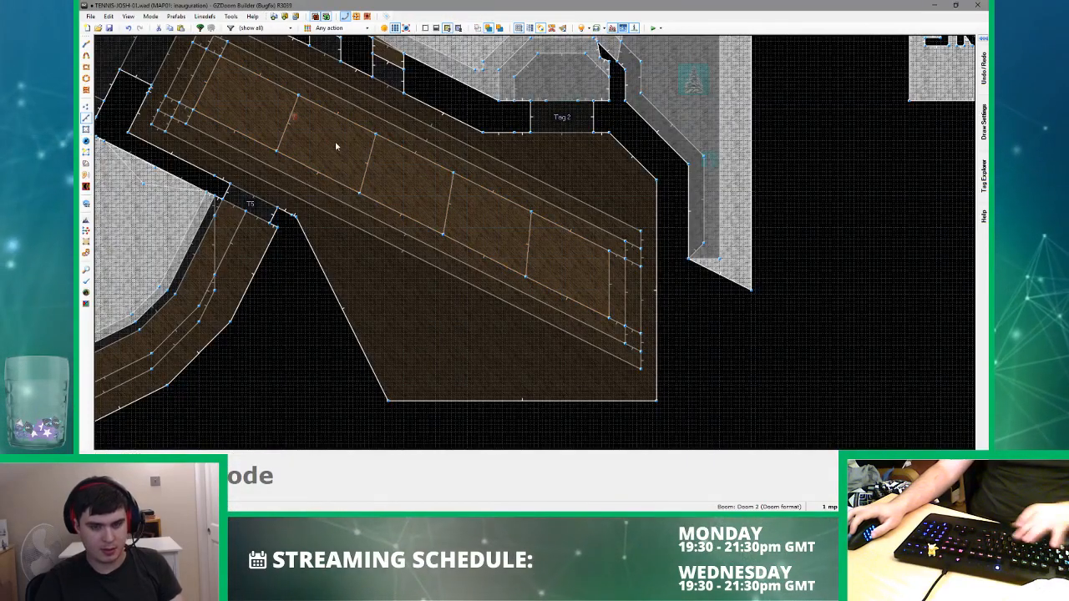
{"action": "scroll", "coordinate": [300, 126], "scroll_direction": "up", "scroll_amount": 8}
{"action": "scroll", "coordinate": [257, 94], "scroll_direction": "up", "scroll_amount": 6}
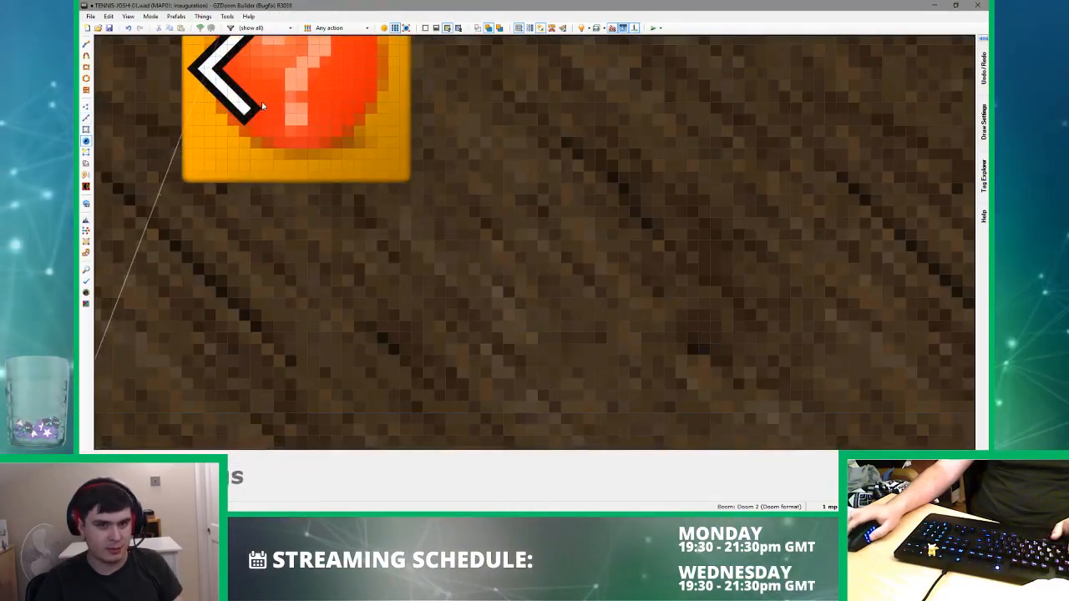
{"action": "right_click_drag", "start_coordinate": [153, 203], "coordinate": [141, 226]}
{"action": "middle_click_drag", "start_coordinate": [223, 180], "coordinate": [449, 145]}
- Place a copy of the question-mark thing on the midpoint of the second cross line
{"action": "right_click_drag", "start_coordinate": [421, 147], "coordinate": [709, 351]}
{"action": "scroll", "coordinate": [385, 160], "scroll_direction": "down", "scroll_amount": 4}
{"action": "middle_click_drag", "start_coordinate": [710, 351], "coordinate": [364, 170]}
{"action": "scroll", "coordinate": [606, 241], "scroll_direction": "up", "scroll_amount": 4}
{"action": "right_click_drag", "start_coordinate": [311, 131], "coordinate": [544, 246]}
{"action": "scroll", "coordinate": [546, 243], "scroll_direction": "down", "scroll_amount": 2}
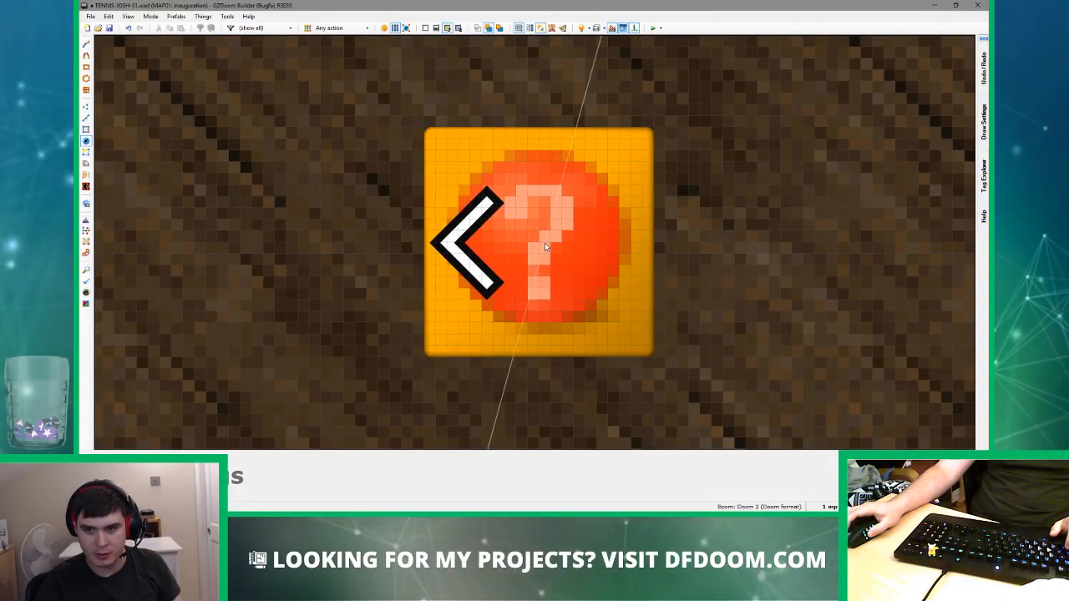
- Place further copies of the question-mark thing on the midpoints of the third and fourth cross lines
{"action": "scroll", "coordinate": [545, 243], "scroll_direction": "down", "scroll_amount": 6}
{"action": "right_click_drag", "start_coordinate": [547, 244], "coordinate": [442, 276], "text": "shift"}
{"action": "scroll", "coordinate": [502, 224], "scroll_direction": "up", "scroll_amount": 7}
{"action": "scroll", "coordinate": [526, 314], "scroll_direction": "down", "scroll_amount": 3}
{"action": "scroll", "coordinate": [404, 223], "scroll_direction": "up", "scroll_amount": 3}
{"action": "scroll", "coordinate": [447, 277], "scroll_direction": "down", "scroll_amount": 8}
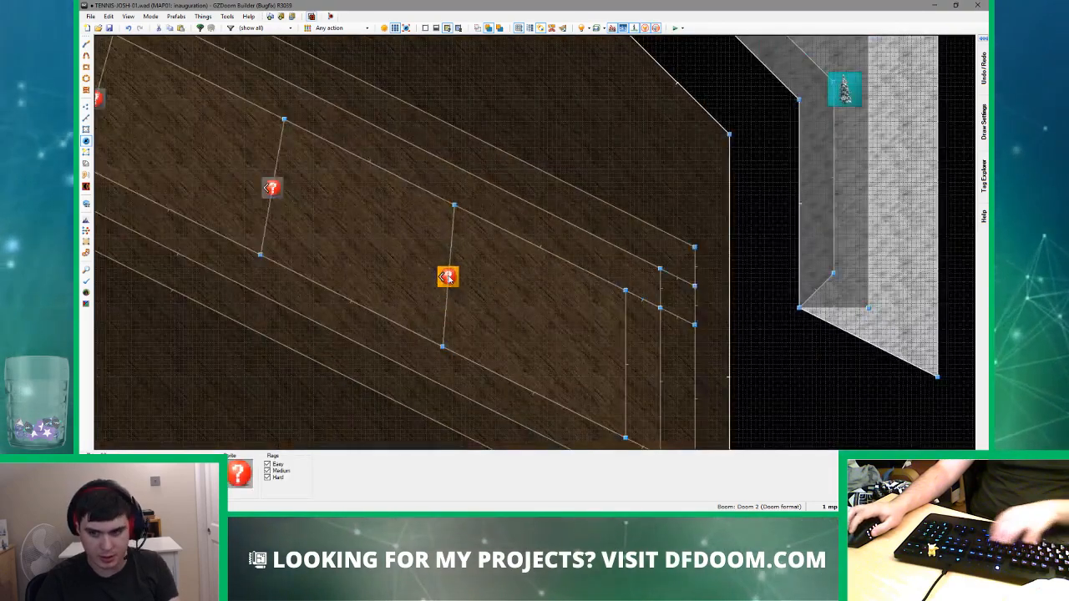
- Delete the four cross lines and their leftover vertices along the hall's inner strip, and launch a test of the map
{"action": "key", "text": "l"}
{"action": "scroll", "coordinate": [448, 276], "scroll_direction": "down", "scroll_amount": 4}
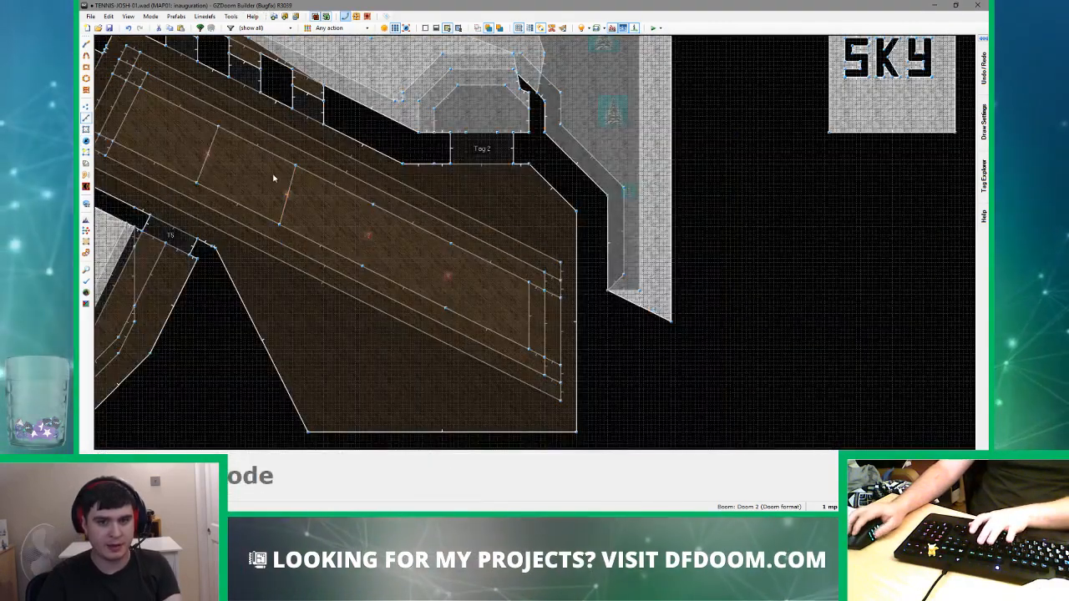
{"action": "key", "text": "v"}
{"action": "left_click_drag", "start_coordinate": [243, 120], "coordinate": [171, 216]}
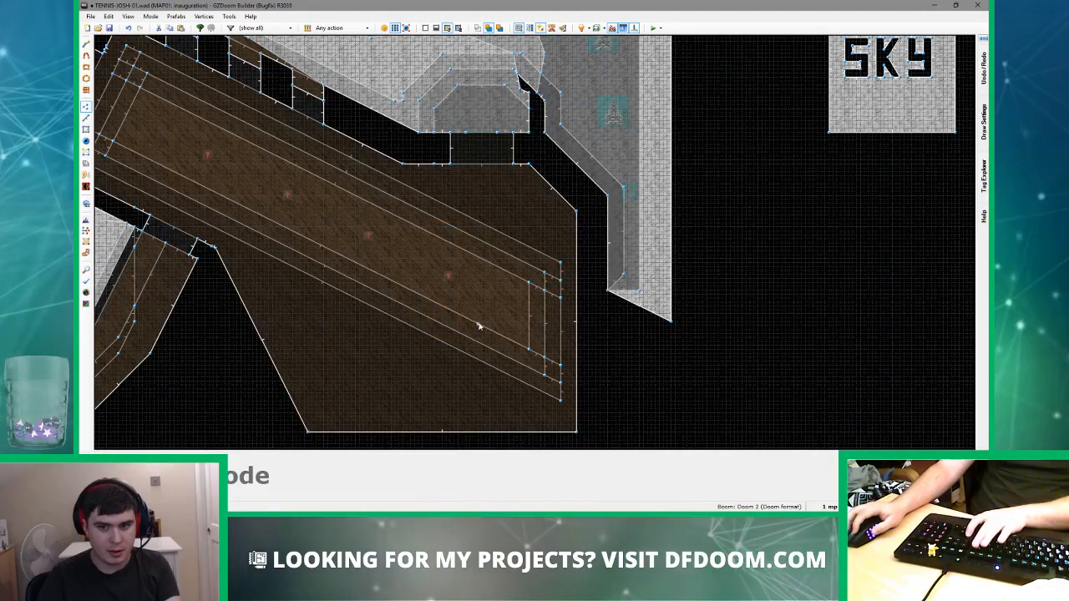
{"action": "key", "text": "F9"}
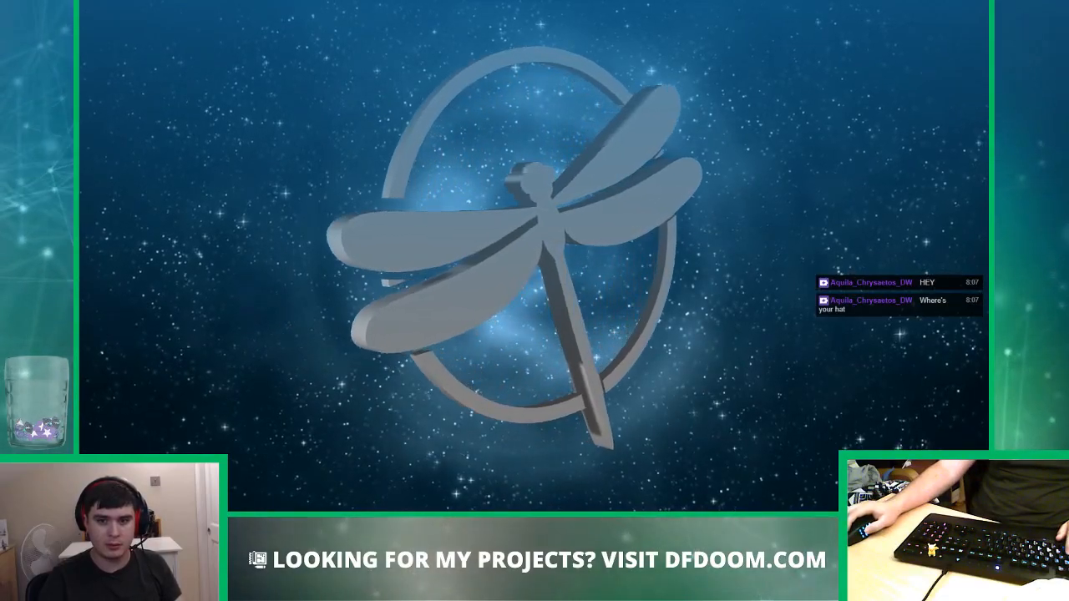
- Walk through the slanted hall in the test run to examine the hanging chandeliers and the stepped ceiling
{"action": "key", "text": "w"}
{"action": "key", "text": "w"}
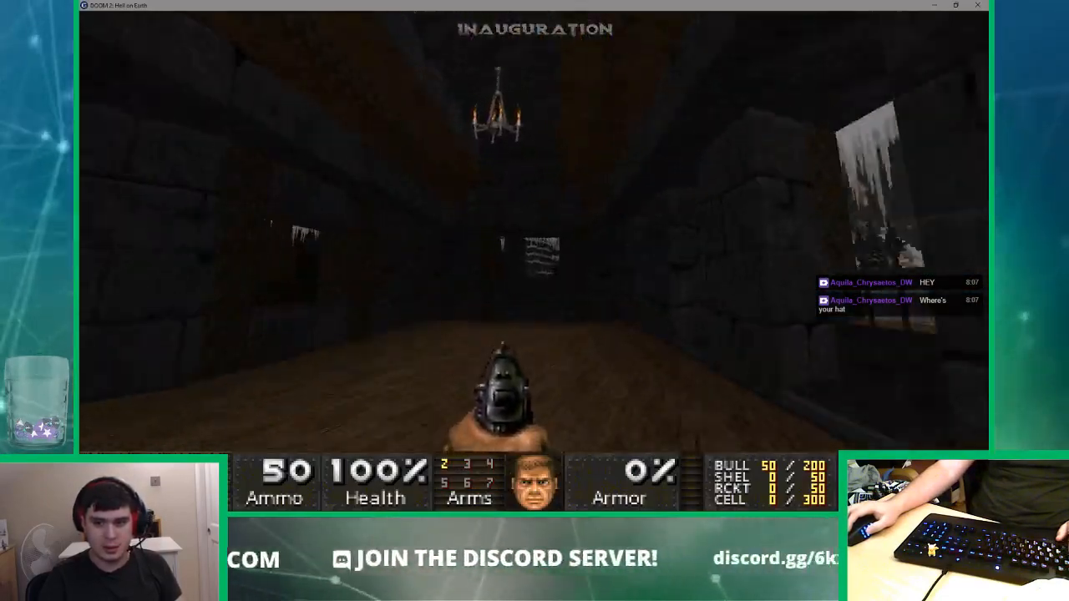
{"action": "key", "text": "w"}
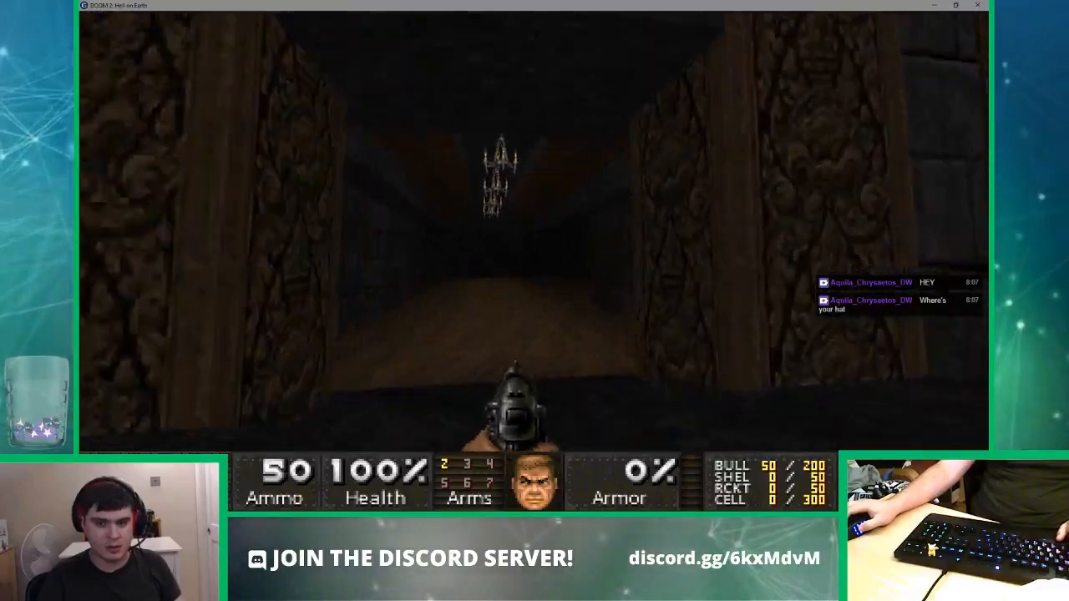
{"action": "key", "text": "w"}
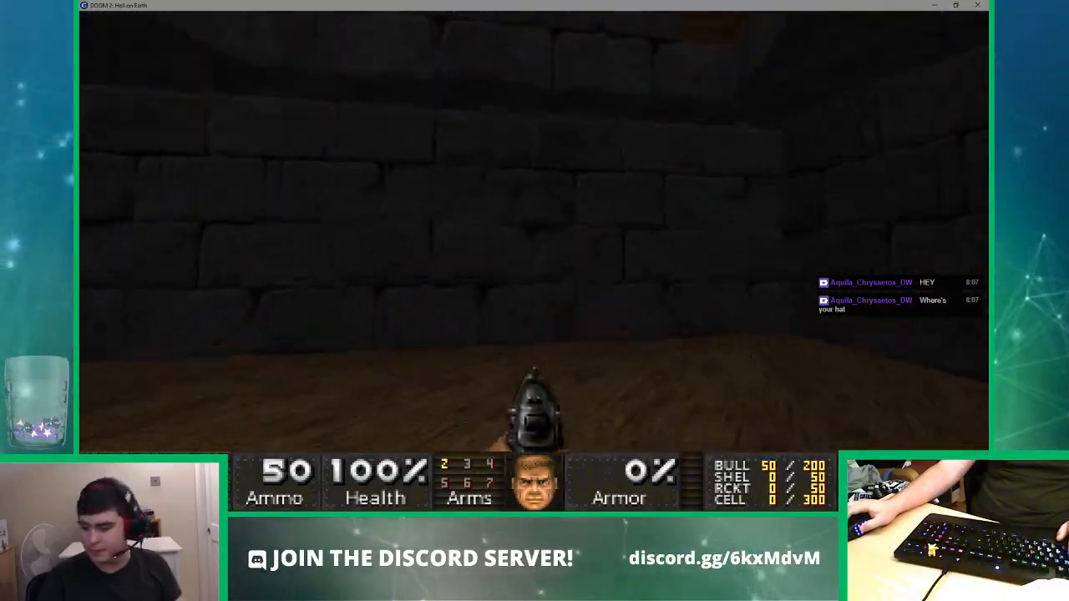
{"action": "key", "text": "w"}
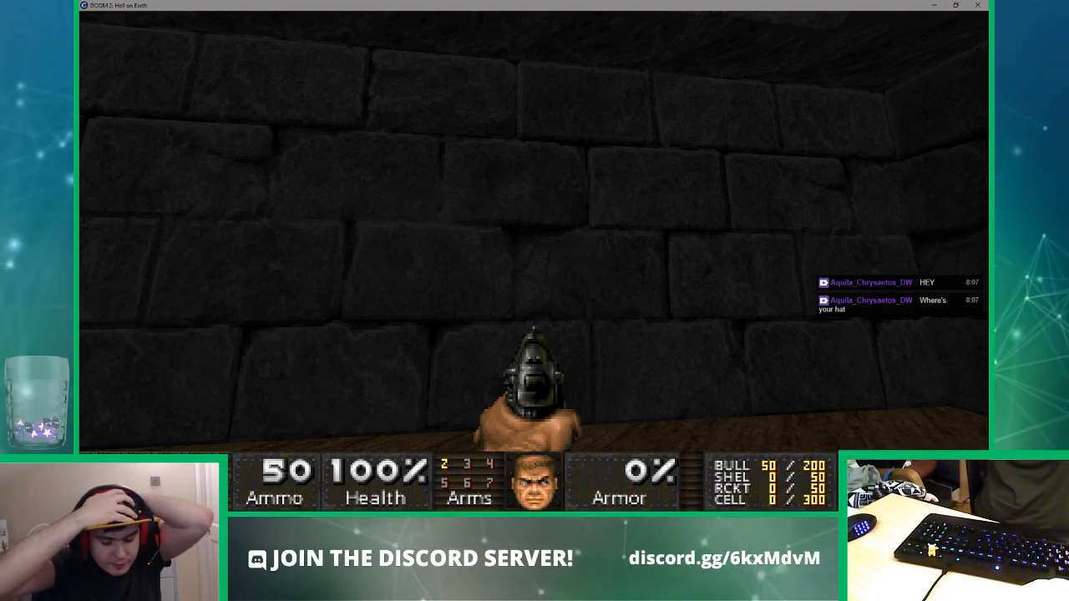
{"action": "key", "text": "w"}
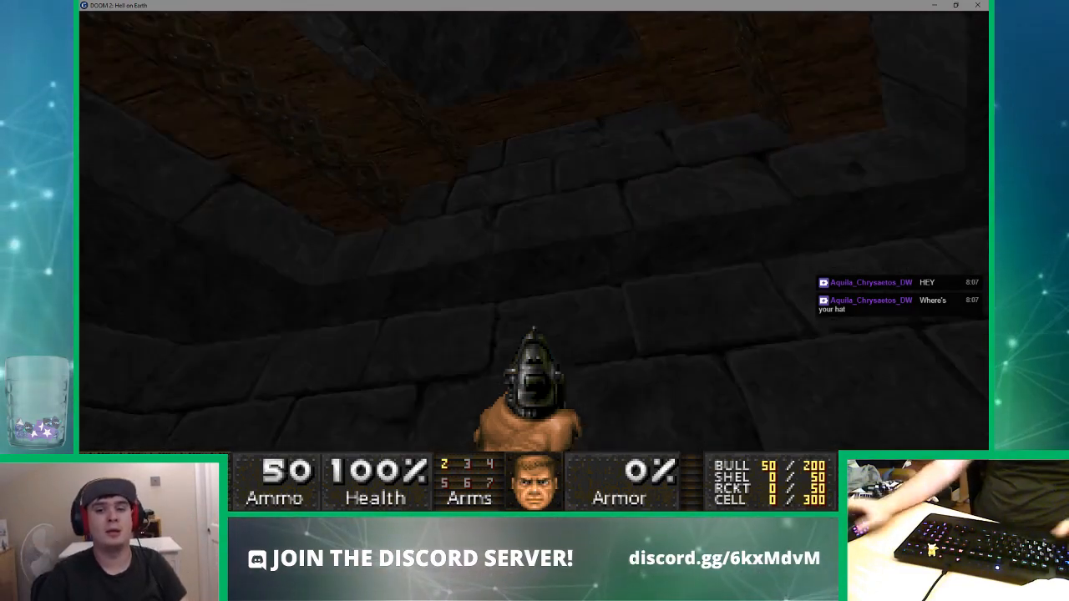
{"action": "key", "text": "w"}
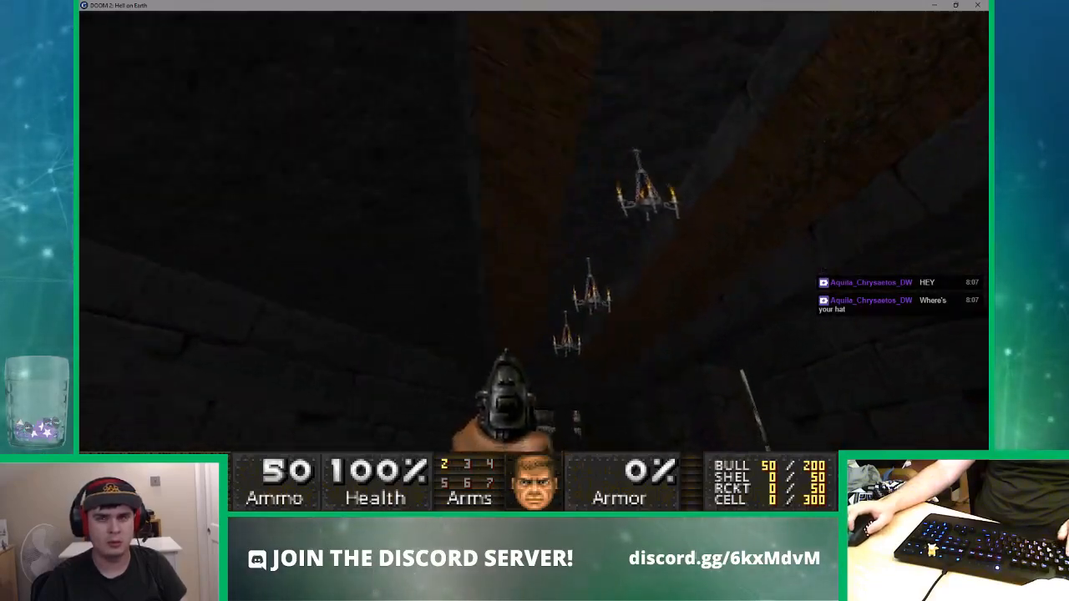
{"action": "key", "text": "w"}
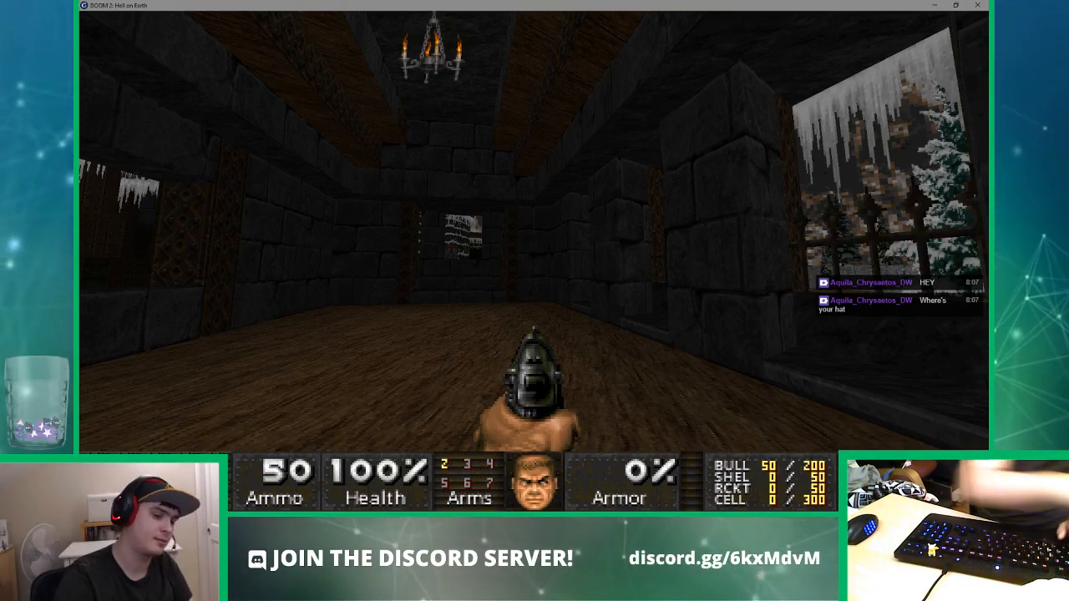
{"action": "key", "text": "w"}
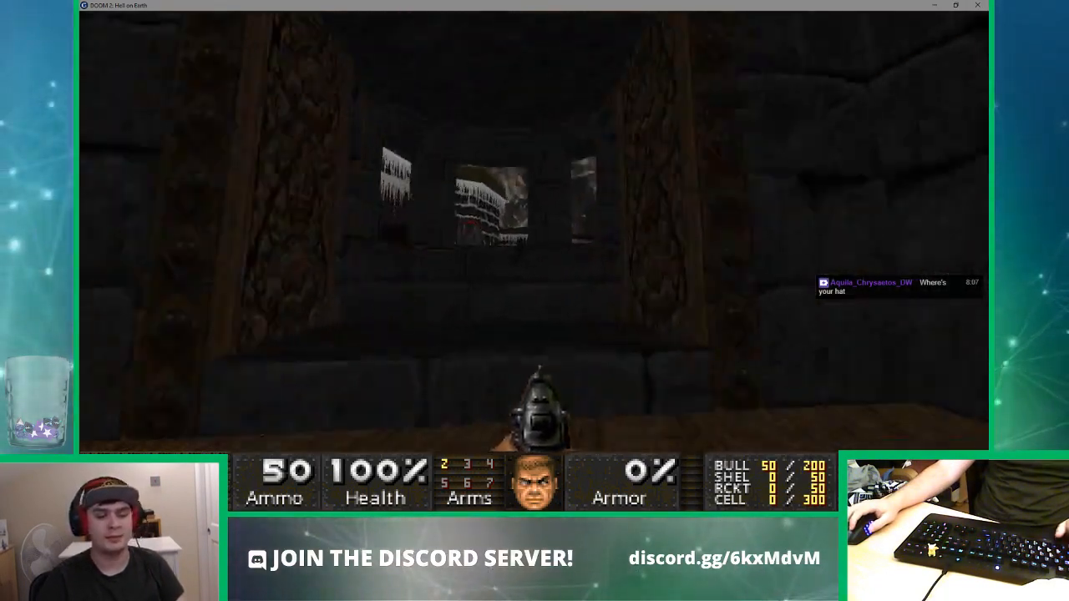
- Look out of the alcove windows at the snowy exterior, return into the hall and close the test run
{"action": "key", "text": "e"}
{"action": "key", "text": "s"}
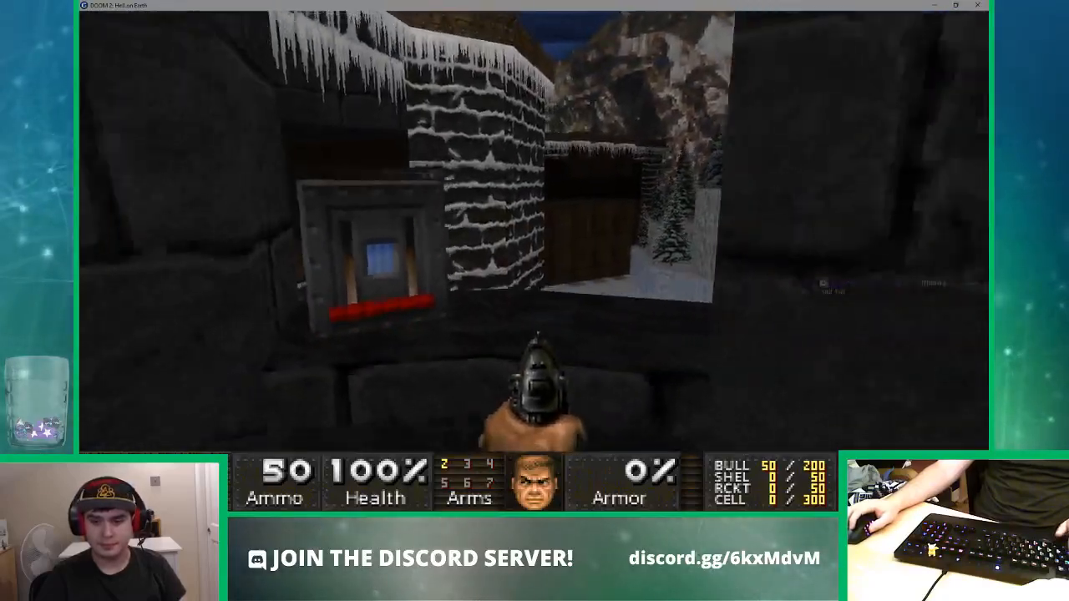
{"action": "key", "text": "w"}
{"action": "key", "text": "w"}
{"action": "key", "text": "s"}
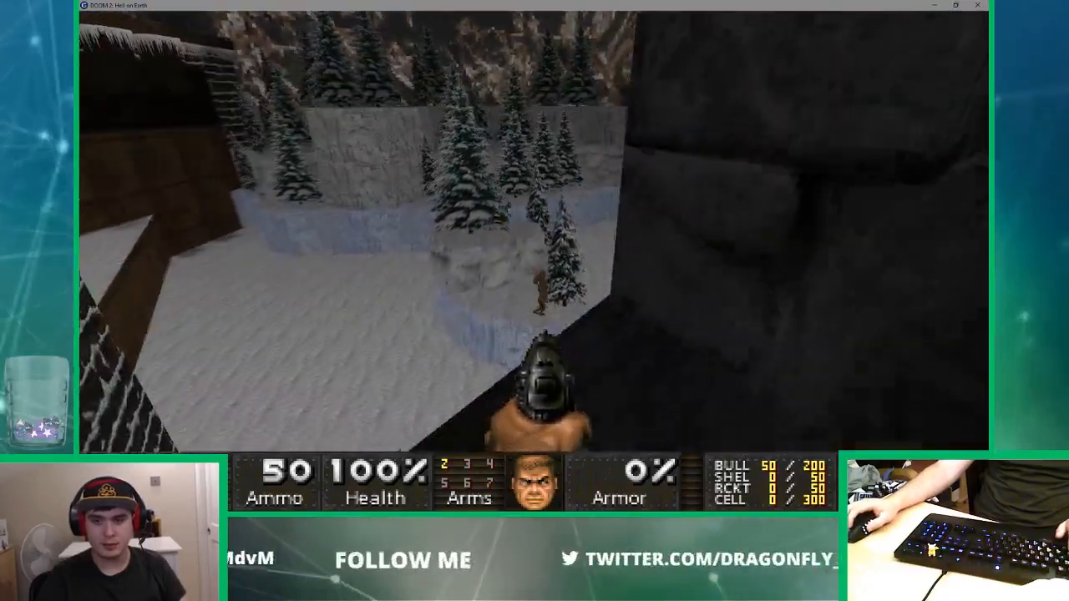
{"action": "key", "text": "w"}
{"action": "key", "text": "w"}
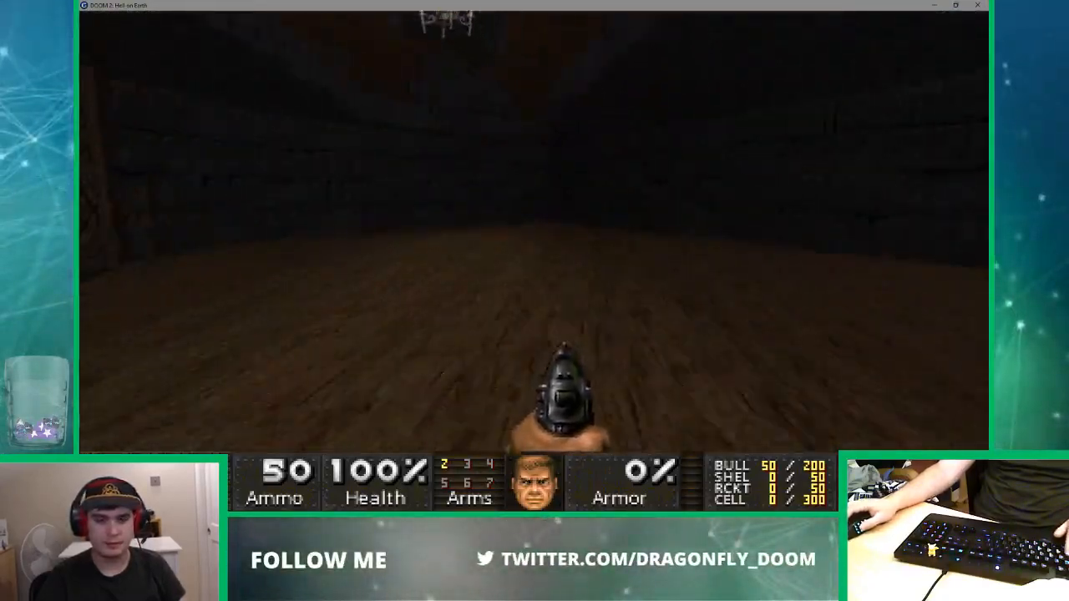
{"action": "key", "text": "alt+F4"}
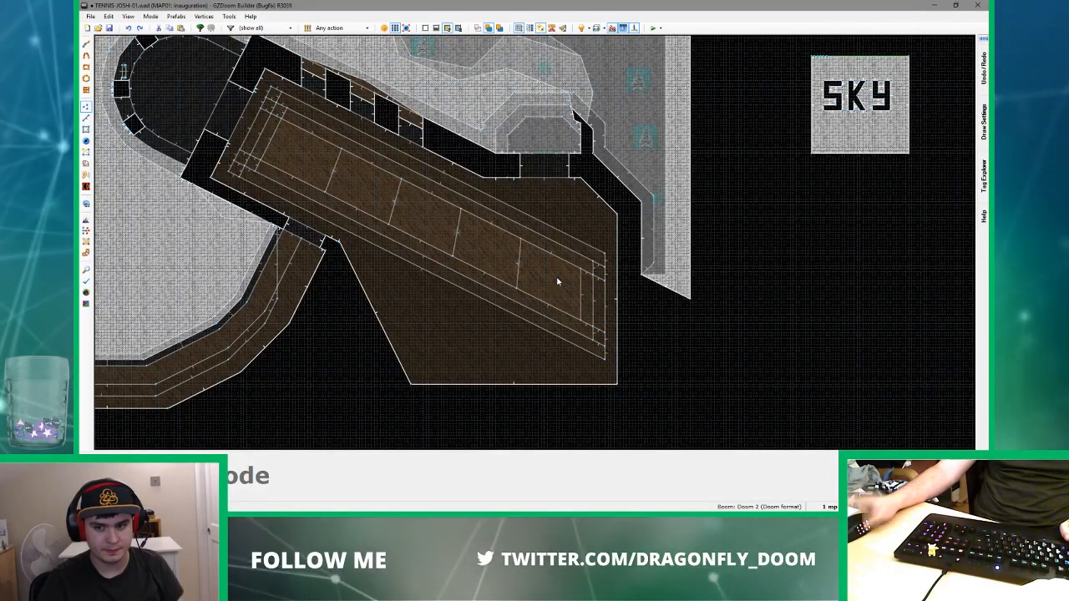
- Subdivide the long side lines of the hall's inner strip between the cross lines, using 8 vertices per line with the curve angle at 0
{"action": "key", "text": "l"}
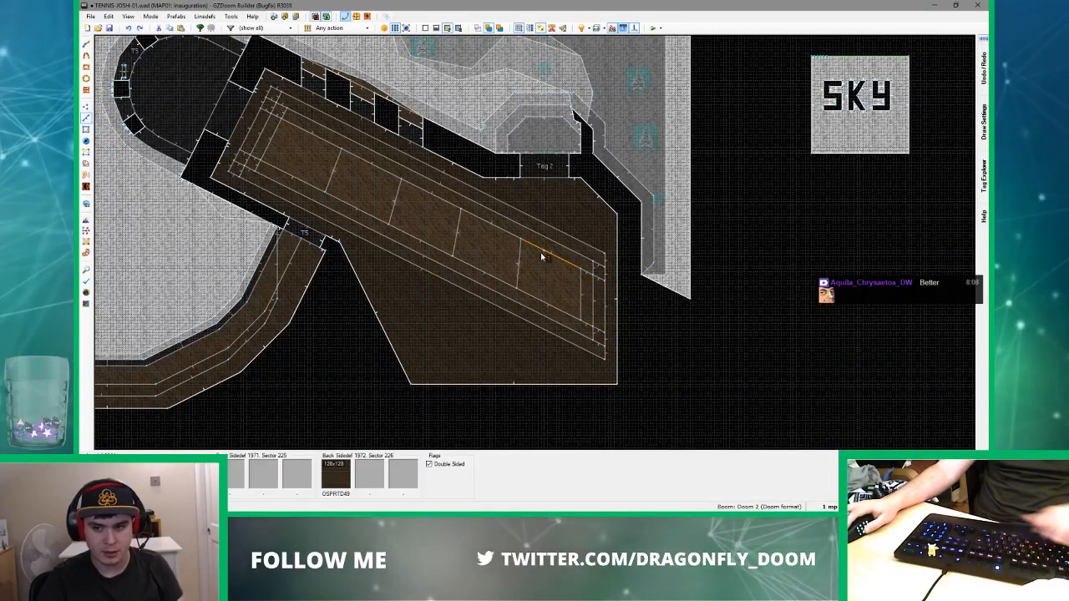
{"action": "left_click", "coordinate": [491, 232]}
{"action": "left_click", "coordinate": [486, 267]}
{"action": "left_click", "coordinate": [549, 298]}
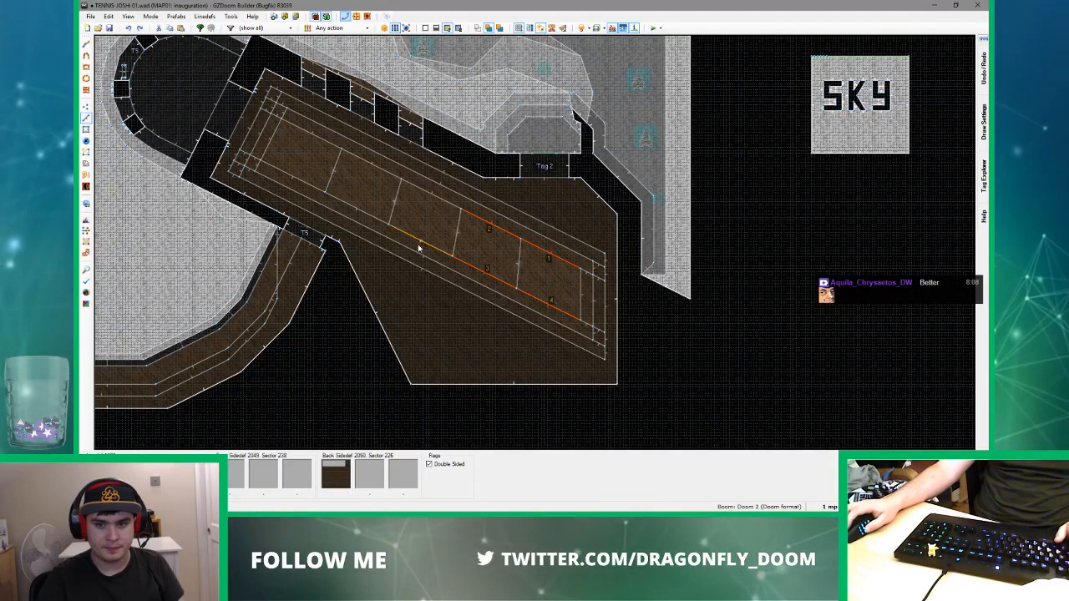
{"action": "left_click", "coordinate": [421, 242]}
{"action": "left_click", "coordinate": [426, 195]}
{"action": "left_click", "coordinate": [374, 171]}
{"action": "left_click", "coordinate": [356, 205]}
{"action": "left_click", "coordinate": [296, 175]}
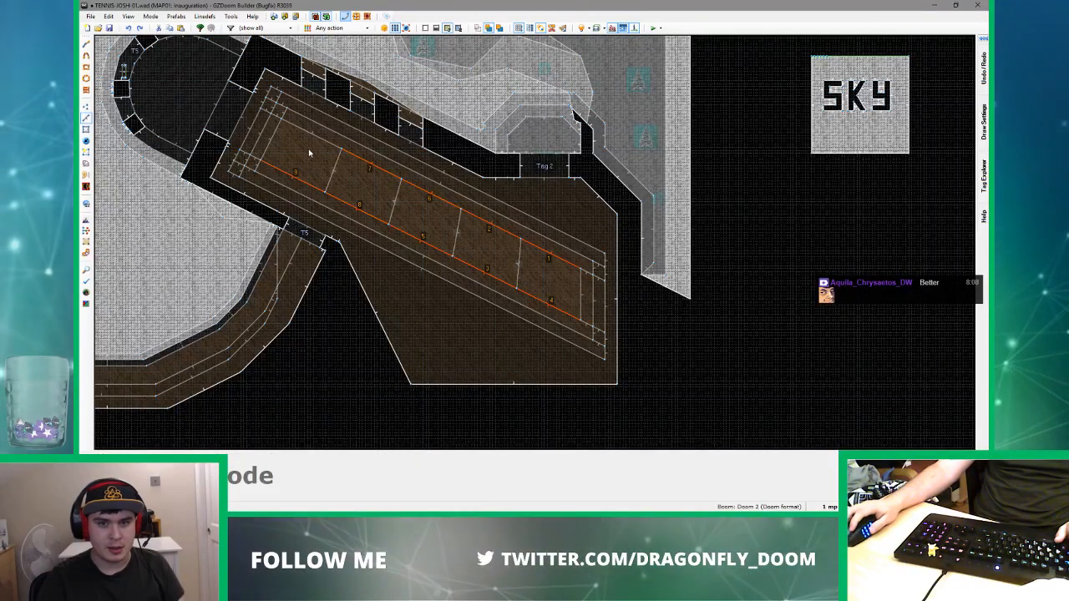
{"action": "left_click", "coordinate": [311, 131]}
{"action": "left_click", "coordinate": [344, 16]}
{"action": "scroll", "coordinate": [364, 124], "scroll_direction": "up", "scroll_amount": 3}
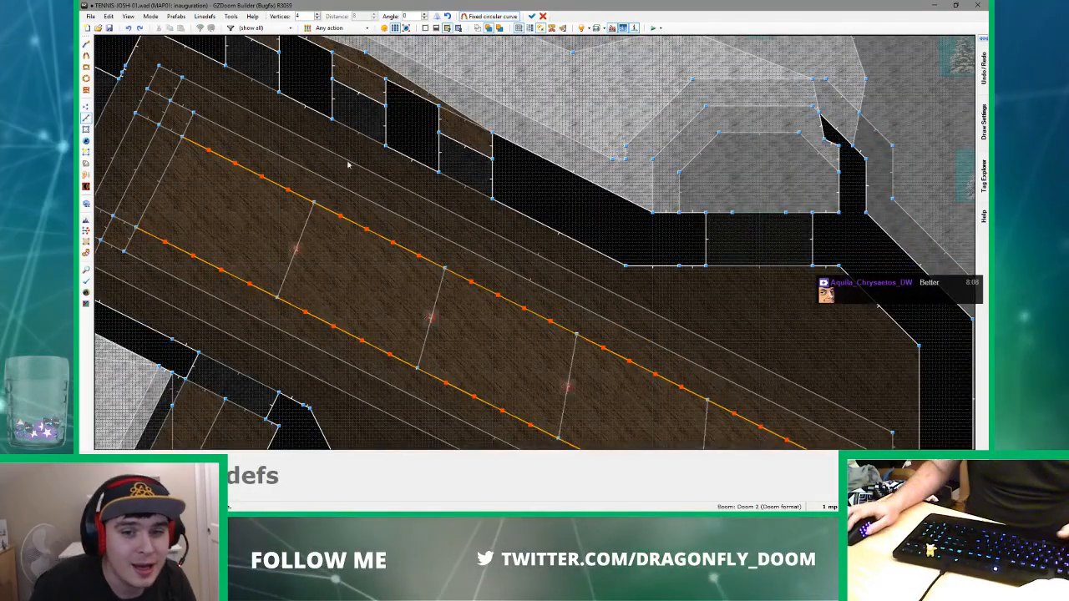
{"action": "scroll", "coordinate": [352, 150], "scroll_direction": "up", "scroll_amount": 2}
{"action": "left_click", "coordinate": [318, 15]}
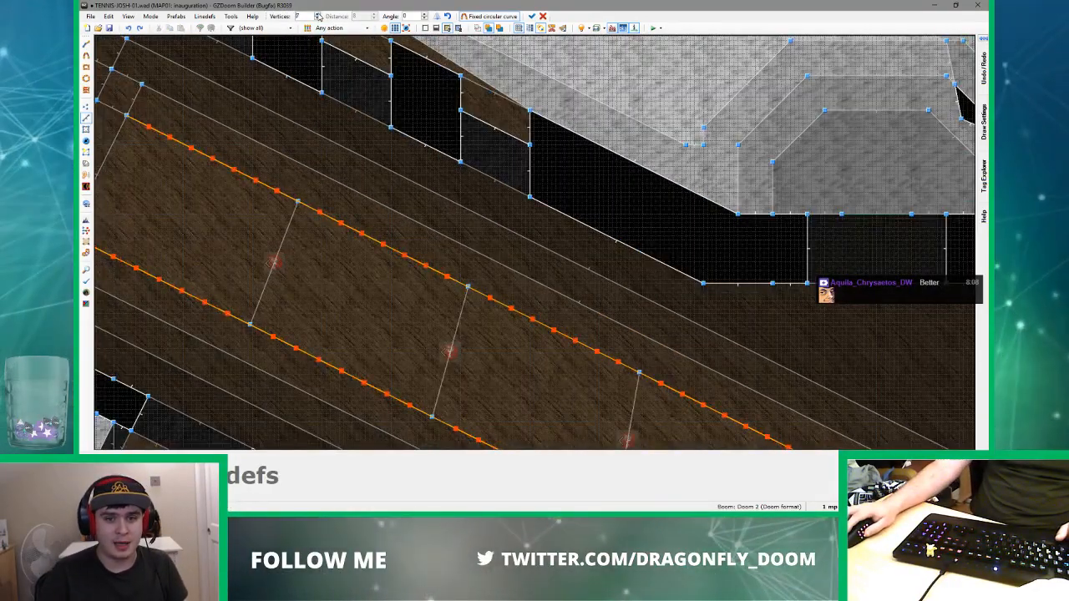
{"action": "scroll", "coordinate": [282, 202], "scroll_direction": "up", "scroll_amount": 5}
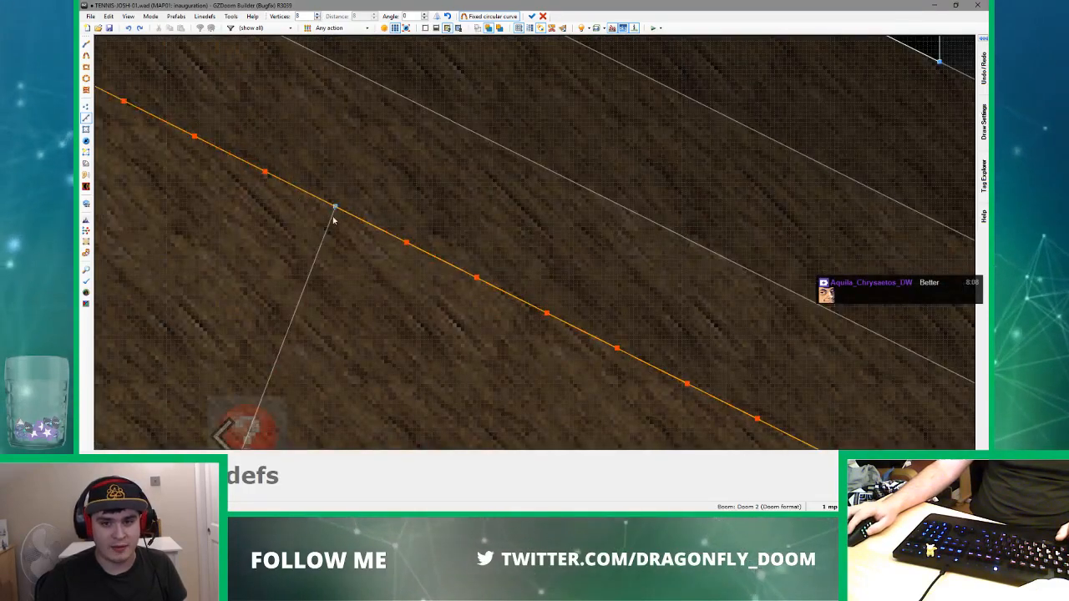
{"action": "scroll", "coordinate": [259, 172], "scroll_direction": "up", "scroll_amount": 1}
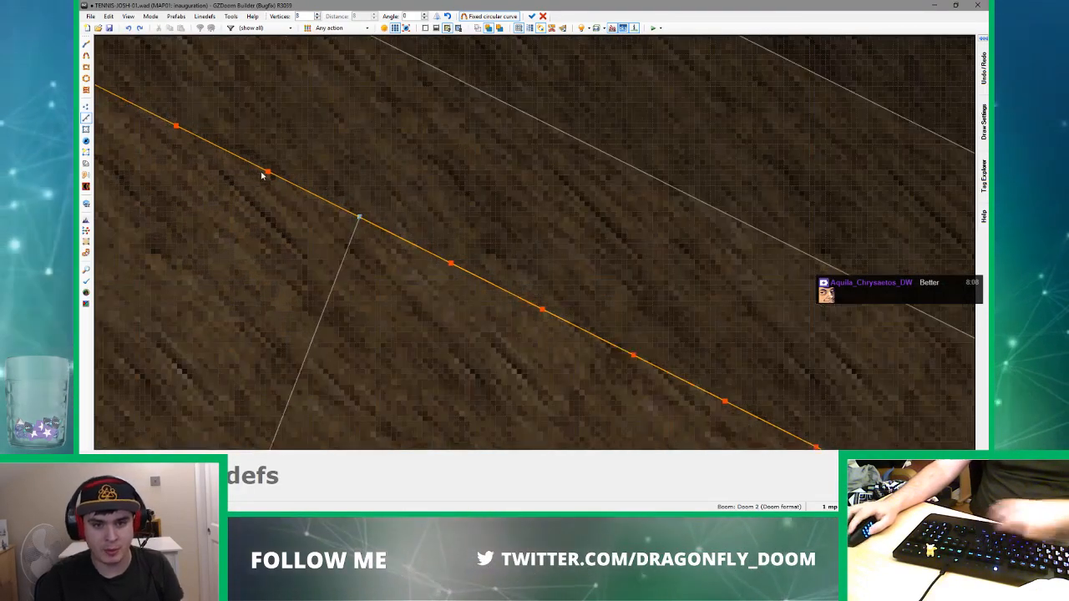
{"action": "left_click", "coordinate": [532, 17]}
- Measure the vertex spacing beside the first and second cross lines with a temporary drawing, and discard it
{"action": "scroll", "coordinate": [284, 162], "scroll_direction": "up", "scroll_amount": 5}
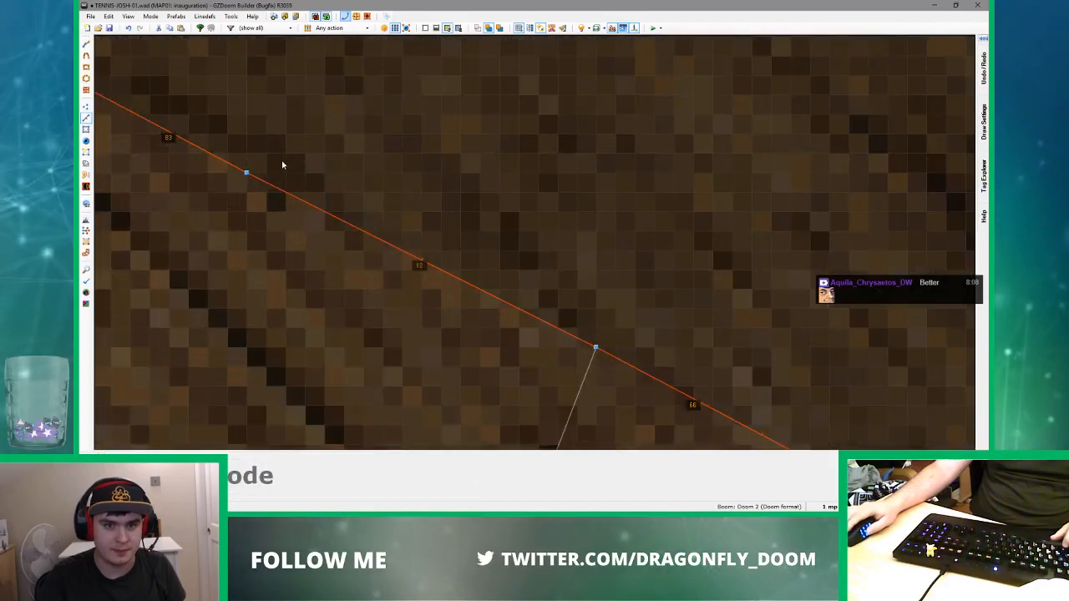
{"action": "scroll", "coordinate": [250, 171], "scroll_direction": "down", "scroll_amount": 3}
{"action": "left_click", "coordinate": [255, 172]}
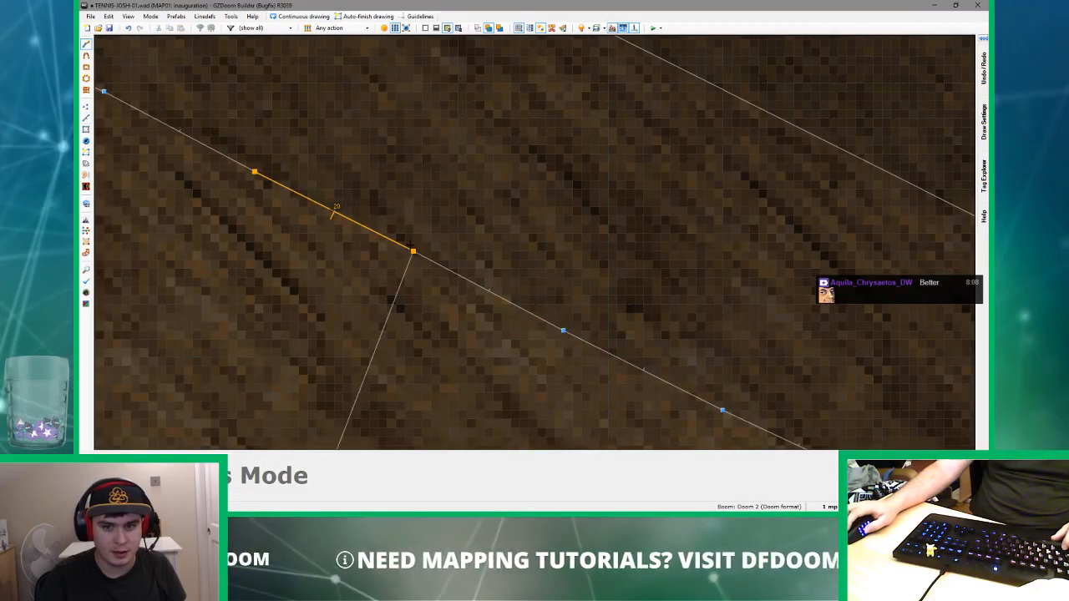
{"action": "left_click", "coordinate": [413, 251]}
{"action": "scroll", "coordinate": [563, 330], "scroll_direction": "down", "scroll_amount": 2}
{"action": "key", "text": "space"}
{"action": "scroll", "coordinate": [557, 337], "scroll_direction": "down", "scroll_amount": 5}
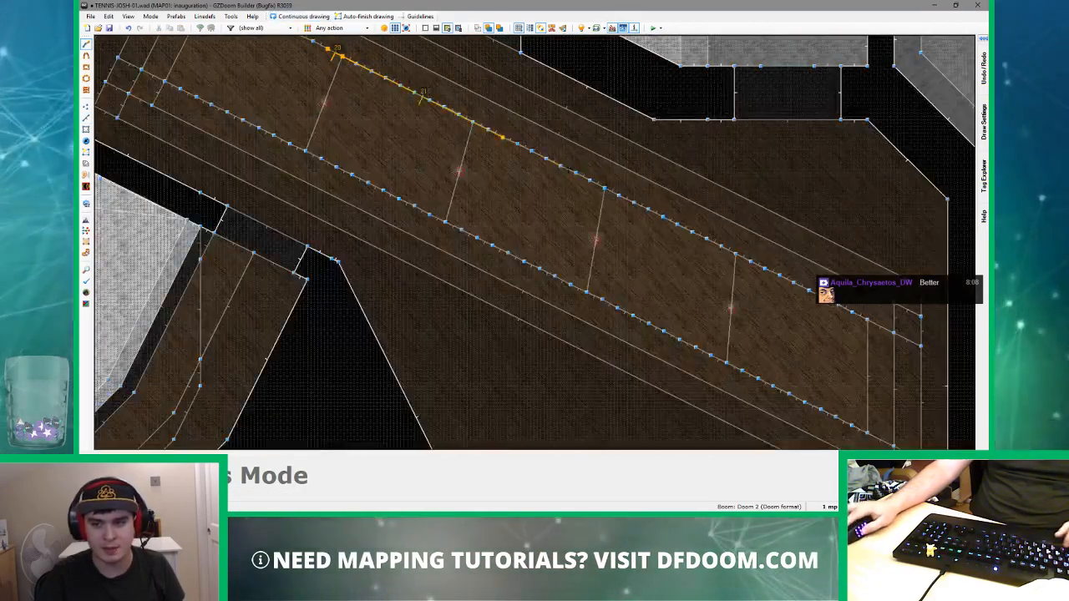
{"action": "key", "text": "Escape"}
- Measure the segments on both sides of the fourth cross line's upper end with a temporary drawing
{"action": "scroll", "coordinate": [788, 273], "scroll_direction": "up", "scroll_amount": 4}
{"action": "scroll", "coordinate": [694, 249], "scroll_direction": "up", "scroll_amount": 7}
{"action": "scroll", "coordinate": [486, 133], "scroll_direction": "up", "scroll_amount": 2}
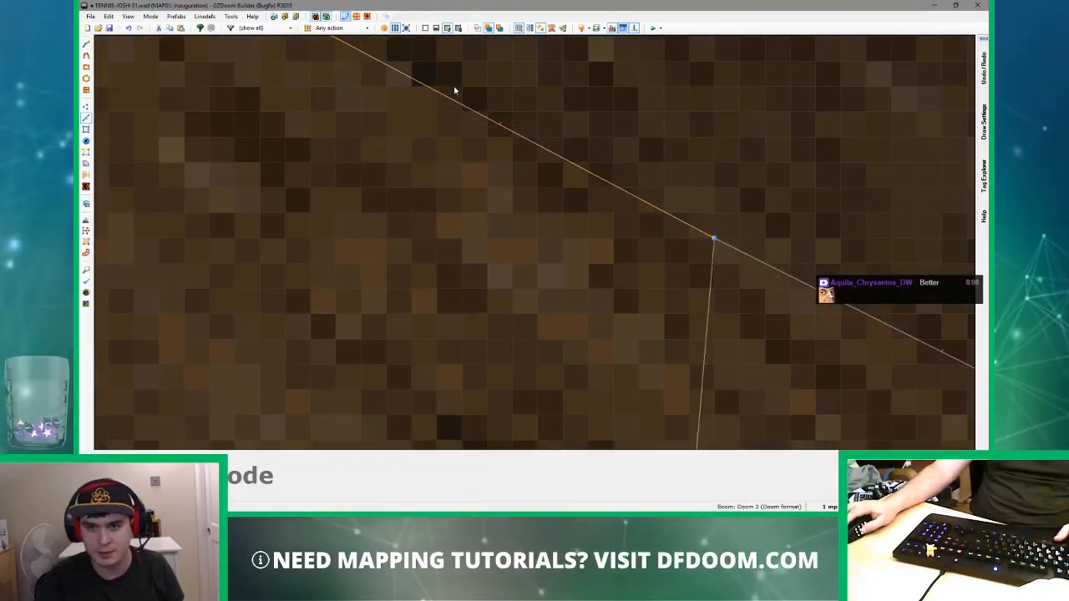
{"action": "key", "text": "space"}
{"action": "scroll", "coordinate": [423, 187], "scroll_direction": "up", "scroll_amount": 2}
{"action": "key", "text": "ctrl+d"}
{"action": "left_click", "coordinate": [390, 174]}
{"action": "scroll", "coordinate": [442, 178], "scroll_direction": "down", "scroll_amount": 11}
{"action": "left_click", "coordinate": [489, 208]}
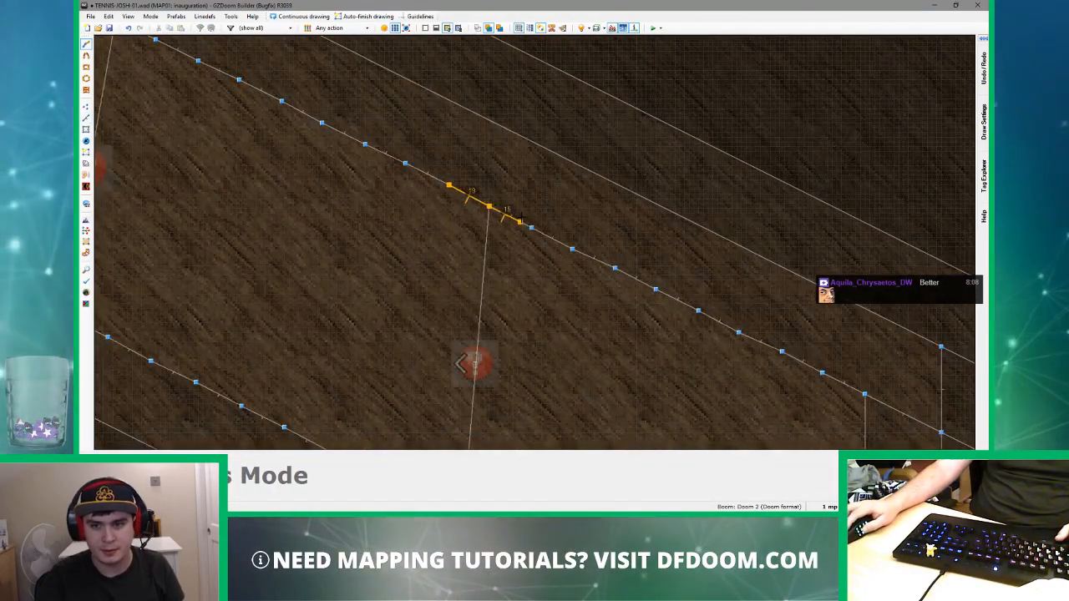
{"action": "scroll", "coordinate": [536, 230], "scroll_direction": "down", "scroll_amount": 6}
{"action": "scroll", "coordinate": [526, 223], "scroll_direction": "up", "scroll_amount": 5}
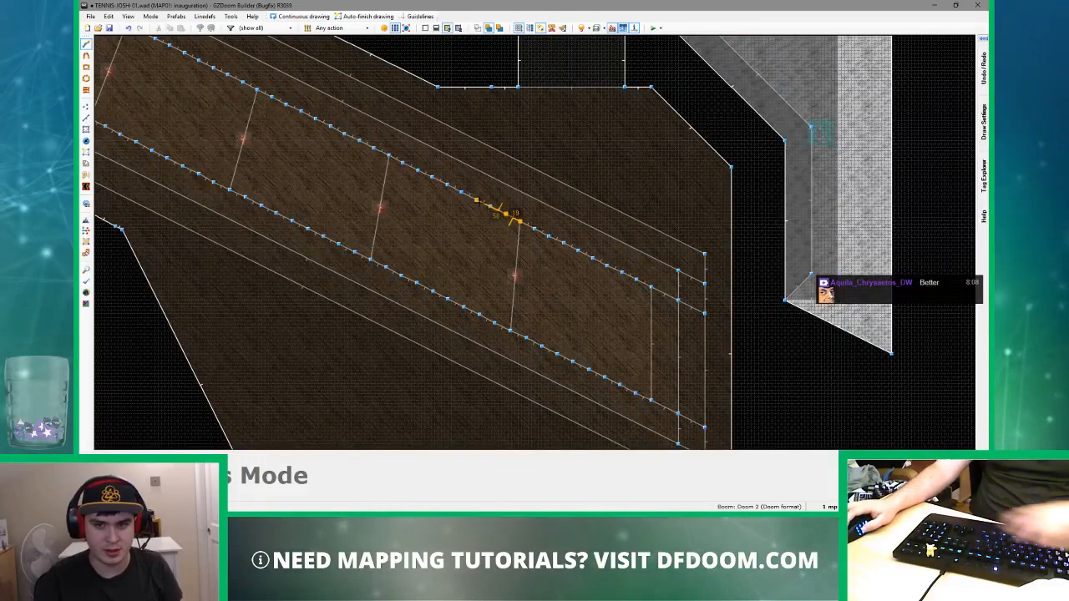
{"action": "right_click", "coordinate": [489, 208]}
- Subdivide every long side line of the inner strip with 10 vertices at angle 0, including the one between the first and second cross lines
{"action": "scroll", "coordinate": [442, 198], "scroll_direction": "down", "scroll_amount": 8}
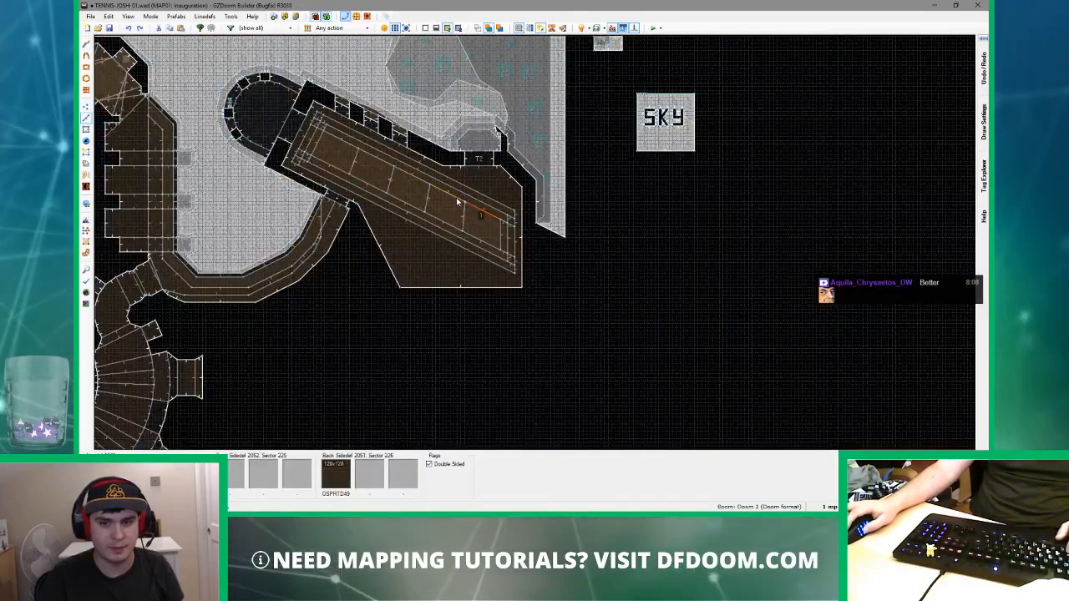
{"action": "scroll", "coordinate": [322, 136], "scroll_direction": "up", "scroll_amount": 4}
{"action": "left_click", "coordinate": [323, 137]}
{"action": "left_click", "coordinate": [308, 176]}
{"action": "left_click", "coordinate": [359, 202]}
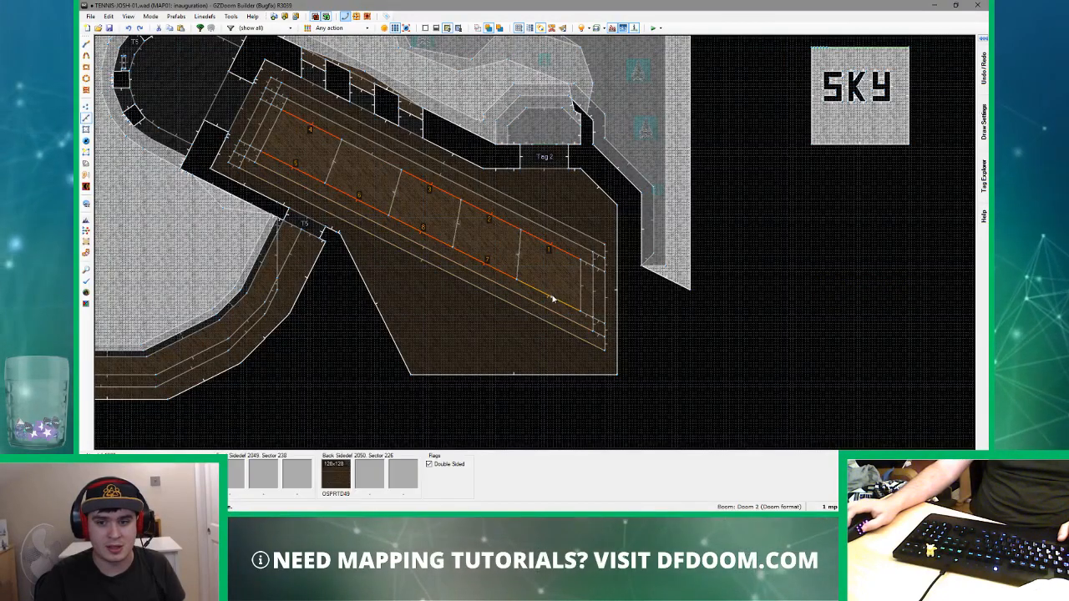
{"action": "key", "text": "shift+c"}
{"action": "scroll", "coordinate": [326, 35], "scroll_direction": "up", "scroll_amount": 4}
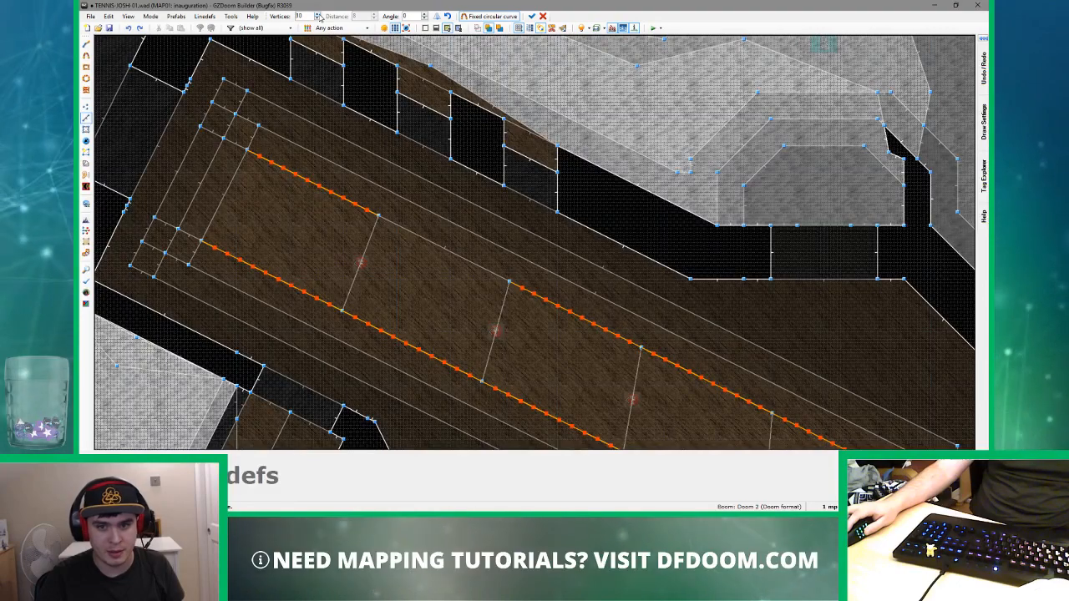
{"action": "left_click", "coordinate": [532, 16]}
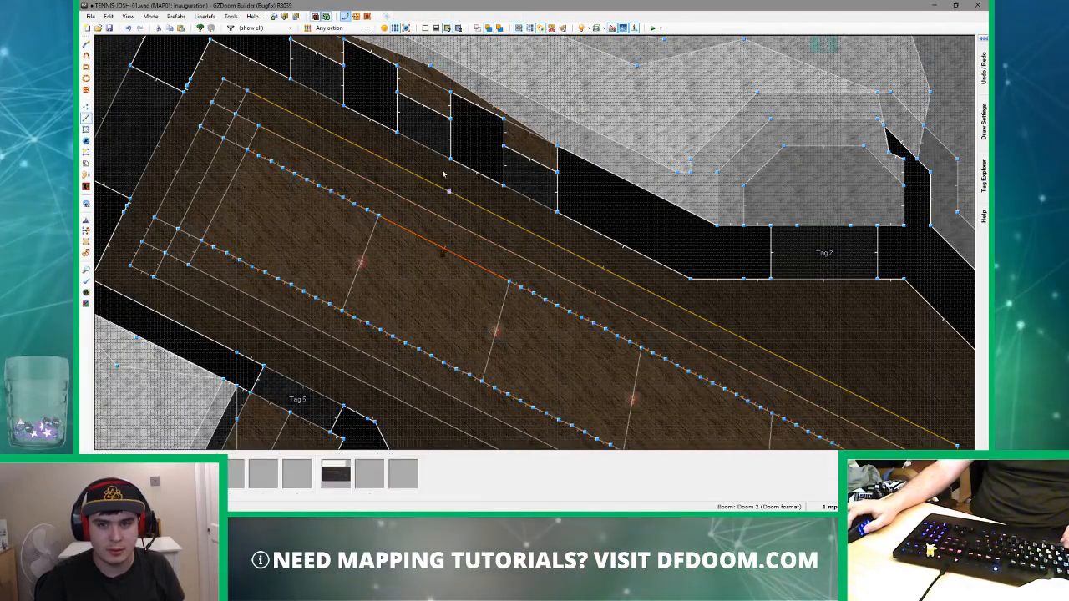
{"action": "key", "text": "shift+c"}
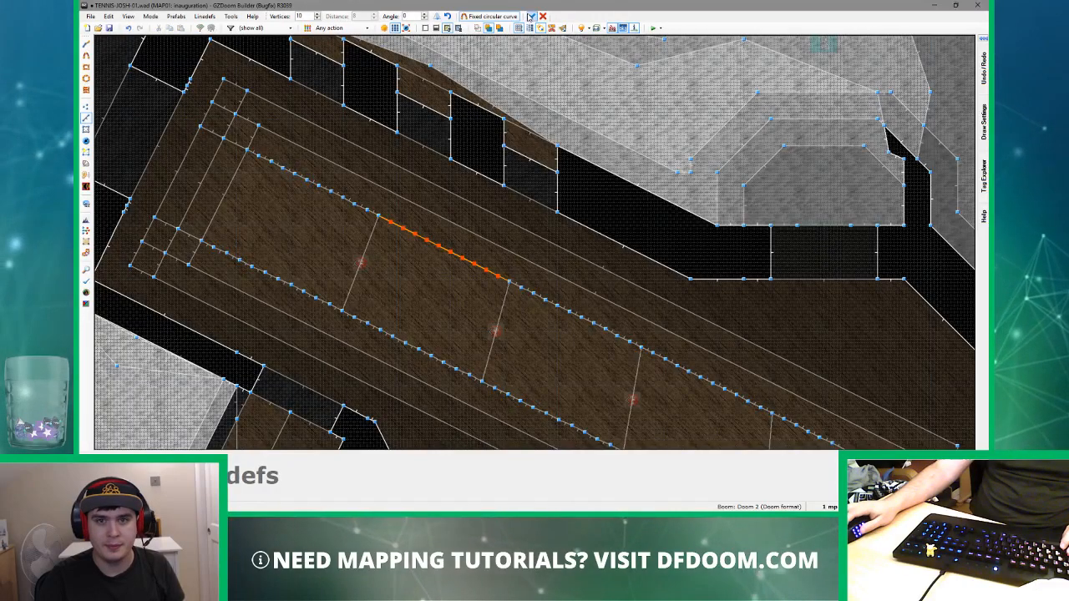
{"action": "left_click", "coordinate": [531, 16]}
- Measure the segments on either side of a cross line's upper end with a temporary drawing, and discard it
{"action": "scroll", "coordinate": [401, 238], "scroll_direction": "up", "scroll_amount": 6}
{"action": "key", "text": "space"}
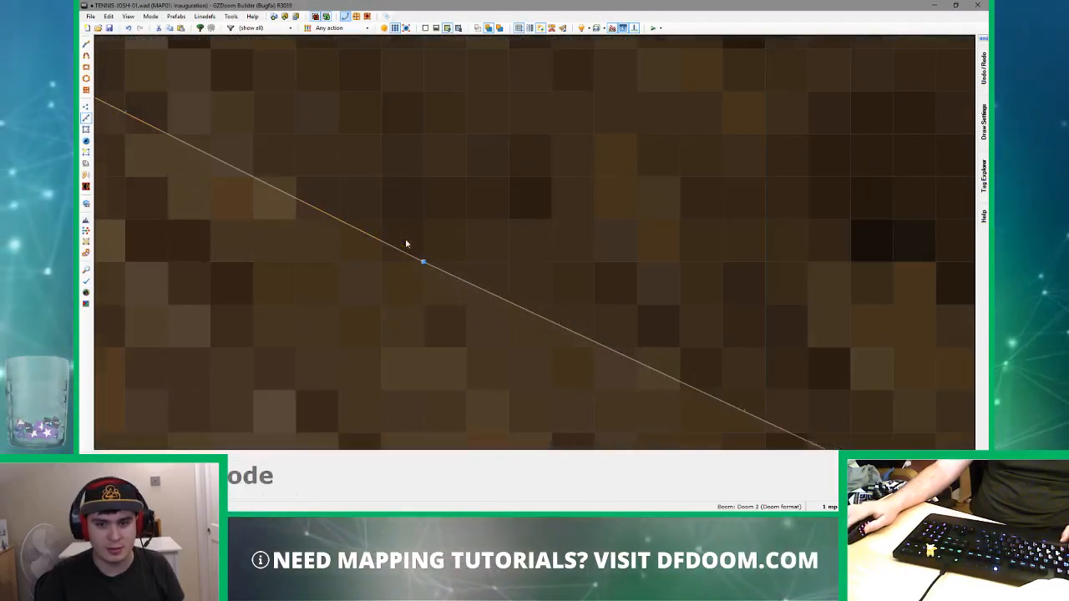
{"action": "scroll", "coordinate": [397, 230], "scroll_direction": "down", "scroll_amount": 3}
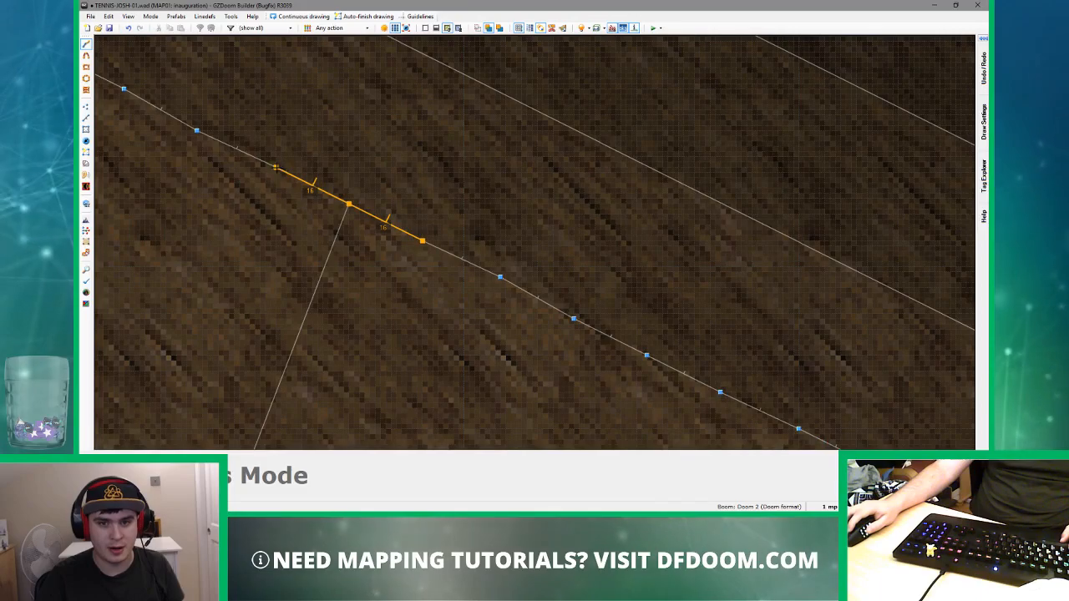
{"action": "scroll", "coordinate": [275, 167], "scroll_direction": "down", "scroll_amount": 5}
{"action": "scroll", "coordinate": [275, 167], "scroll_direction": "up", "scroll_amount": 1}
{"action": "right_click", "coordinate": [276, 169]}
{"action": "scroll", "coordinate": [276, 171], "scroll_direction": "up", "scroll_amount": 6}
{"action": "scroll", "coordinate": [423, 162], "scroll_direction": "down", "scroll_amount": 7}
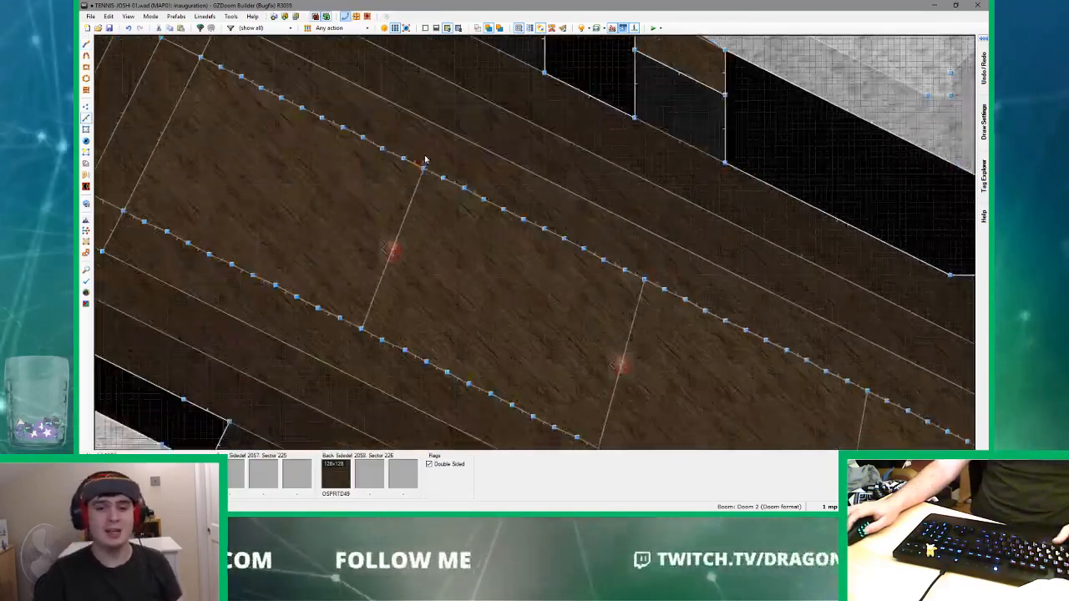
- Draw a closed beam outline around the first chandelier cross line, spaced one side-line vertex away on each side
{"action": "key", "text": "space"}
{"action": "scroll", "coordinate": [424, 167], "scroll_direction": "up", "scroll_amount": 8}
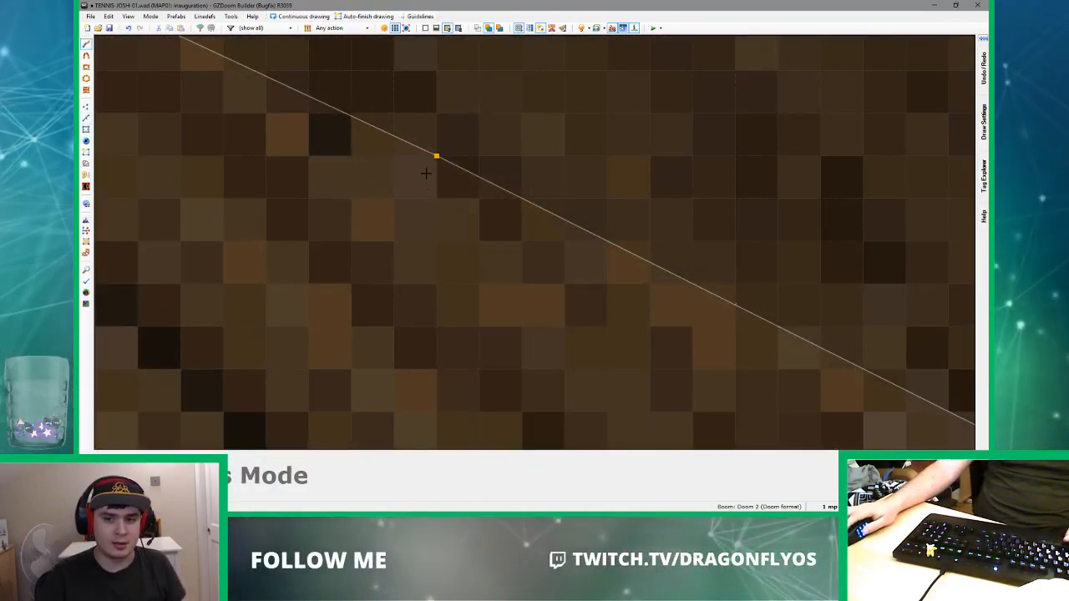
{"action": "left_click", "coordinate": [425, 172]}
{"action": "scroll", "coordinate": [425, 173], "scroll_direction": "down", "scroll_amount": 6}
{"action": "scroll", "coordinate": [367, 336], "scroll_direction": "up", "scroll_amount": 6}
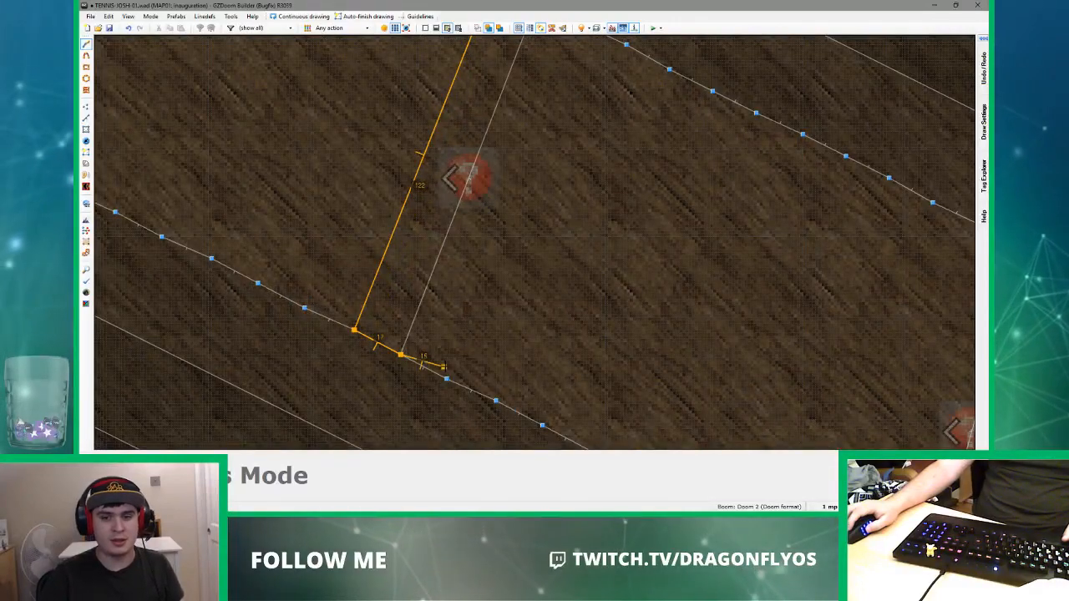
{"action": "left_click", "coordinate": [447, 379]}
{"action": "scroll", "coordinate": [475, 329], "scroll_direction": "down", "scroll_amount": 4}
{"action": "scroll", "coordinate": [516, 211], "scroll_direction": "up", "scroll_amount": 2}
{"action": "left_click", "coordinate": [506, 233]}
{"action": "left_click", "coordinate": [478, 220]}
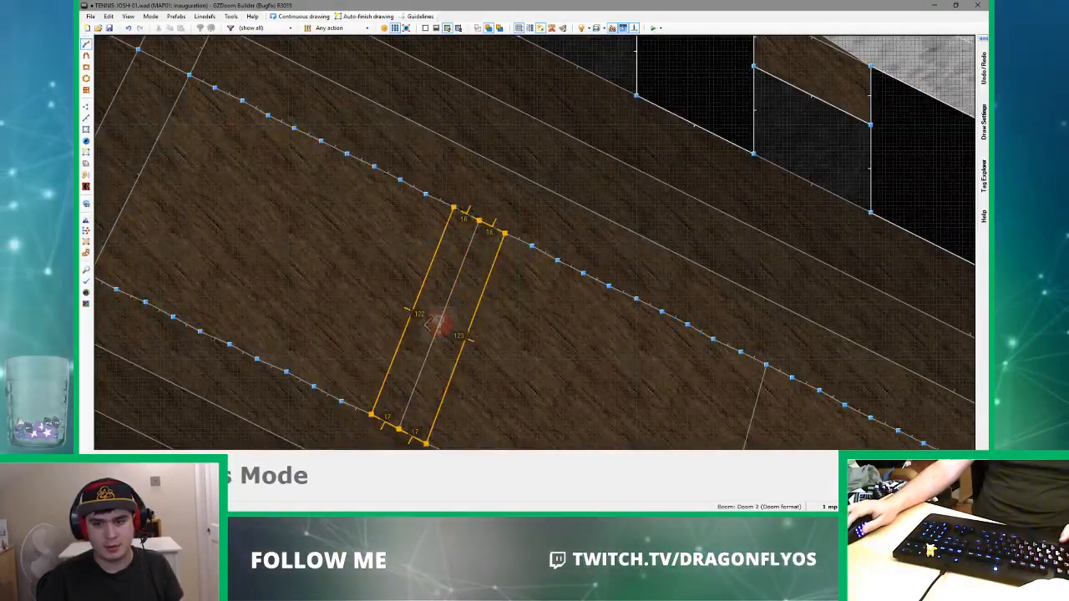
{"action": "left_click", "coordinate": [452, 208]}
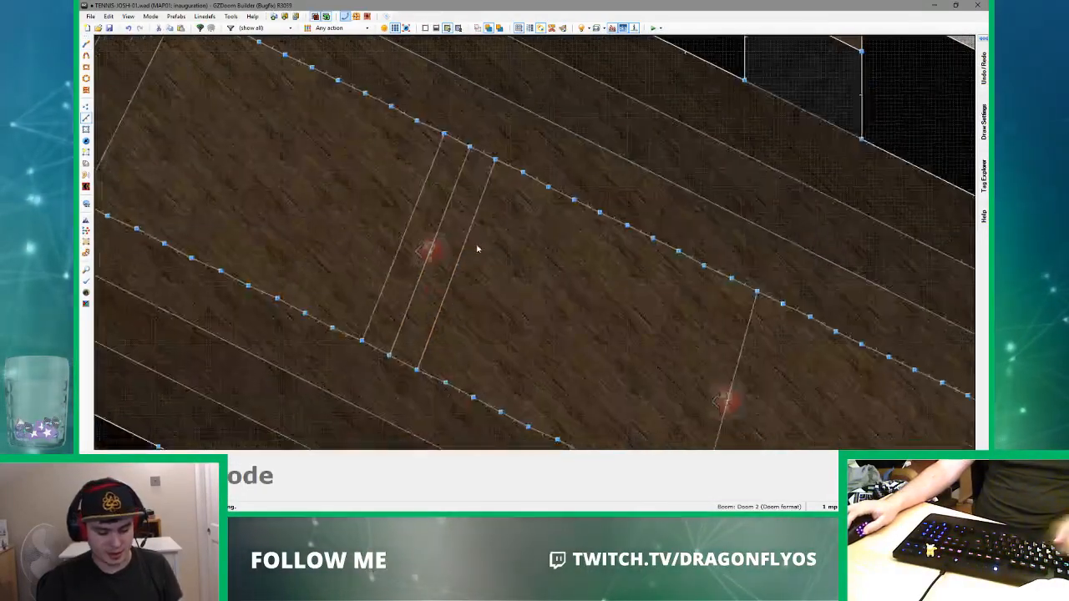
- Lower the ceiling of the new beam around the first chandelier to 192
{"action": "left_click", "coordinate": [430, 245]}
{"action": "key", "text": "q"}
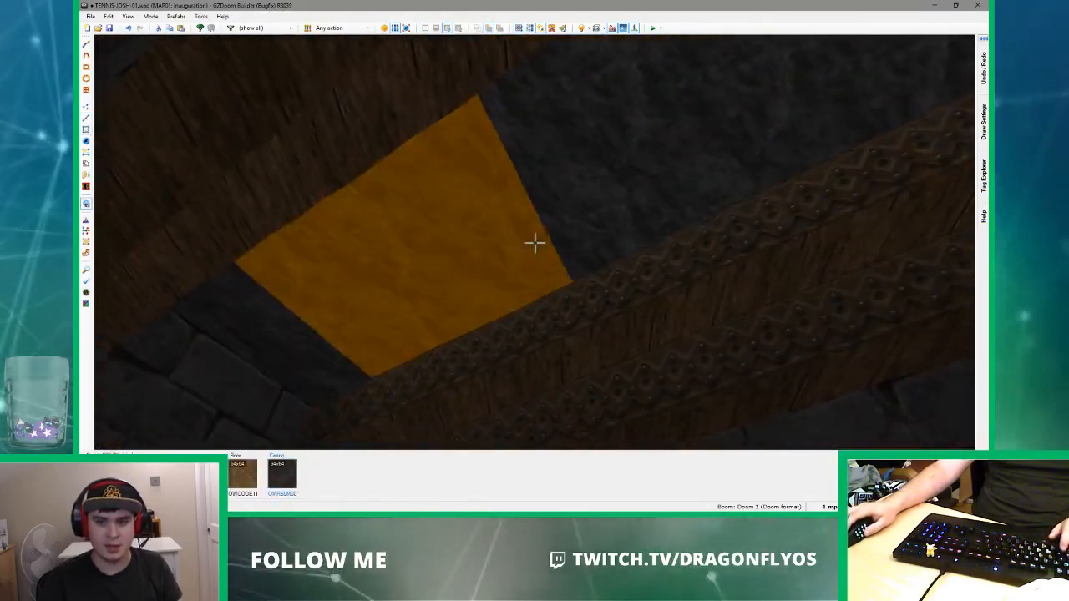
{"action": "scroll", "coordinate": [535, 243], "scroll_direction": "down", "scroll_amount": 3}
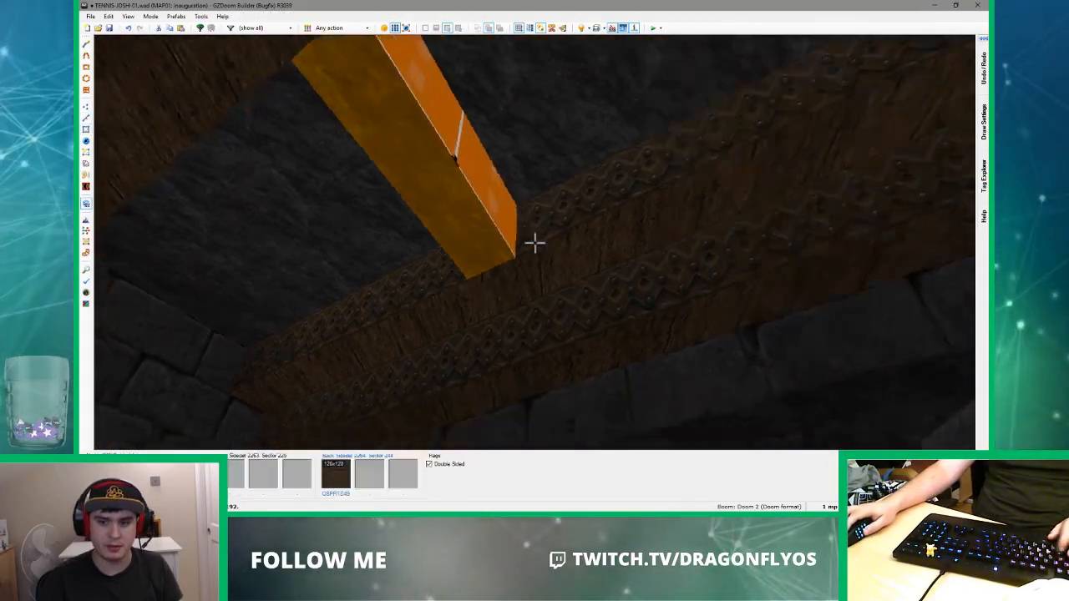
- Clear the sector selection and inspect the lowered beam from below in the 3D view
{"action": "key", "text": "q"}
{"action": "scroll", "coordinate": [535, 243], "scroll_direction": "down", "scroll_amount": 2}
{"action": "left_click", "coordinate": [468, 284]}
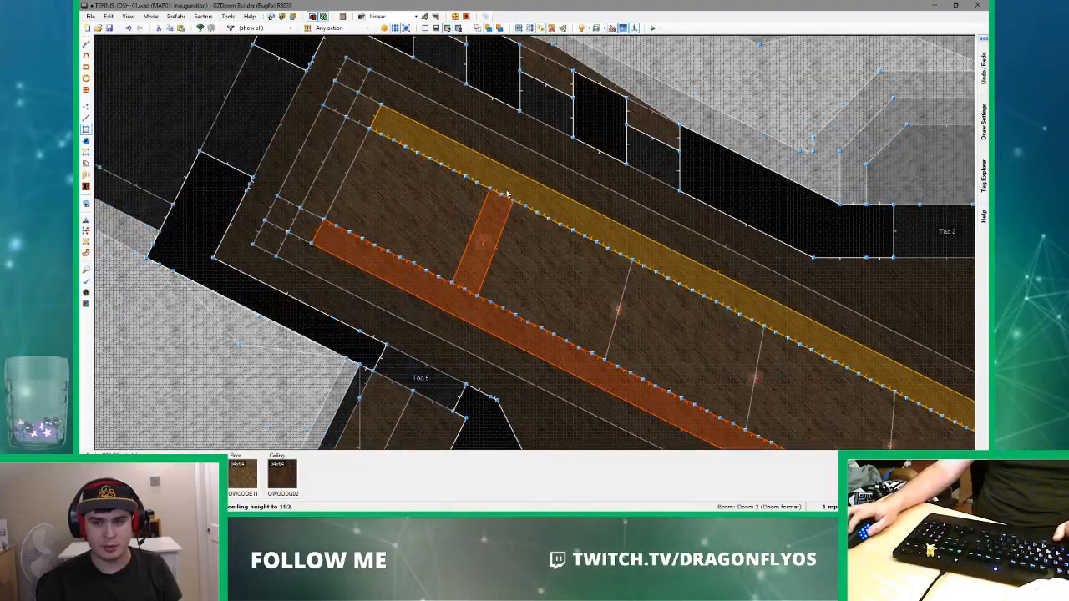
{"action": "key", "text": "c"}
{"action": "key", "text": "q"}
{"action": "left_click", "coordinate": [534, 243]}
{"action": "left_click", "coordinate": [535, 243]}
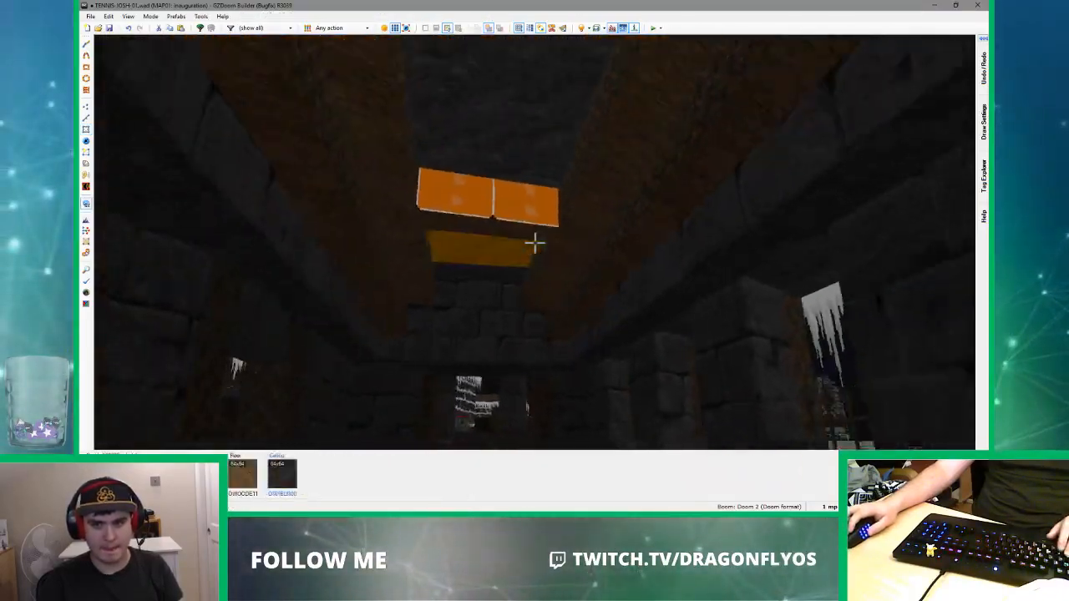
{"action": "key", "text": "d"}
{"action": "key", "text": "w"}
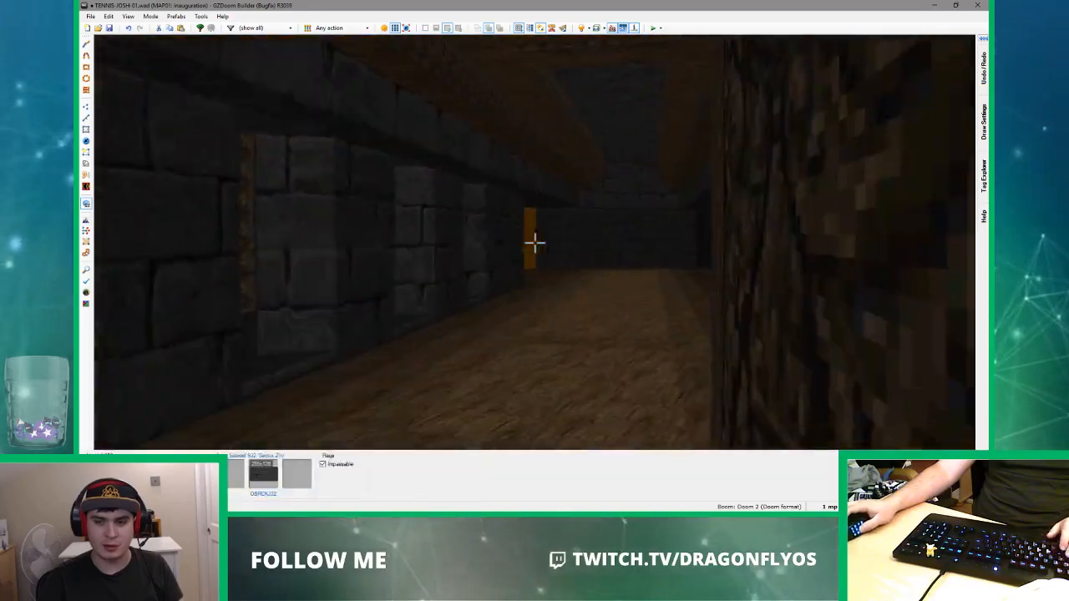
- Try the OMRLTA03 flat on the selected high ceiling sections along the middle of the hall
{"action": "mouse_move", "coordinate": [534, 242]}
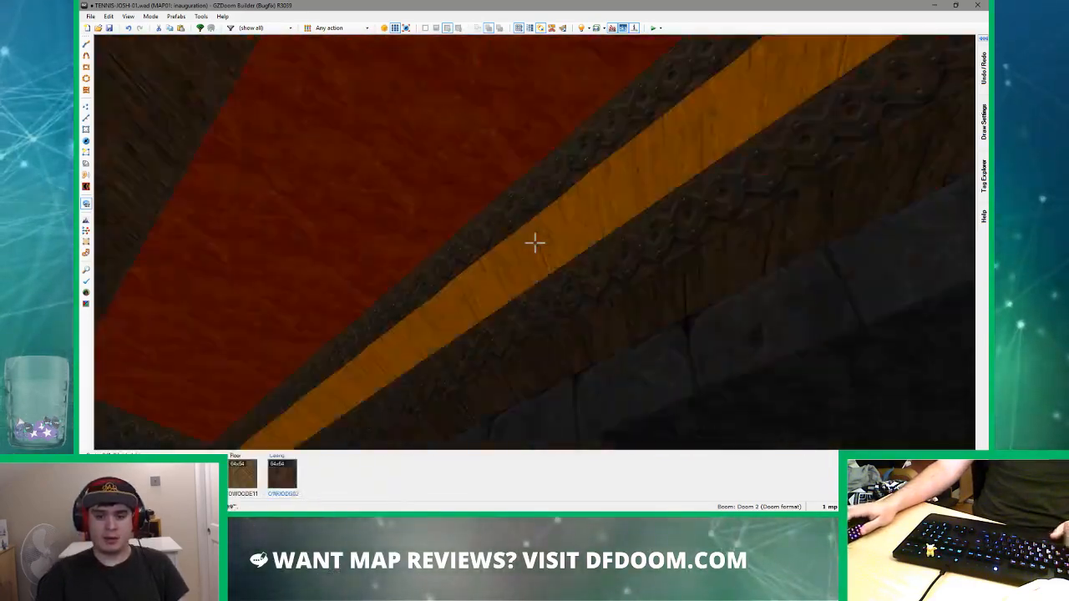
{"action": "right_click", "coordinate": [535, 242]}
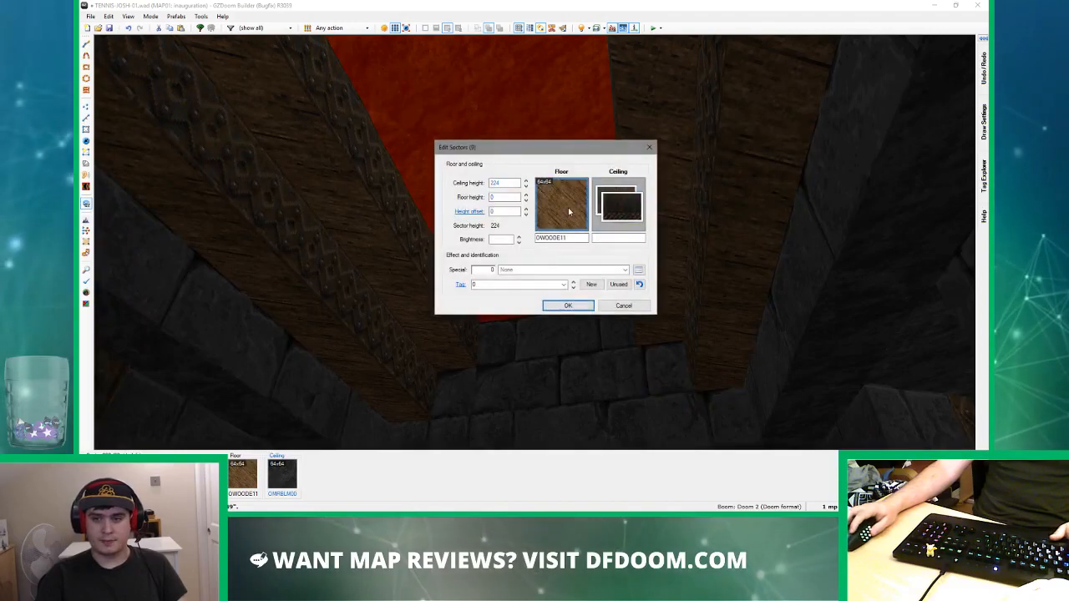
{"action": "left_click", "coordinate": [569, 212]}
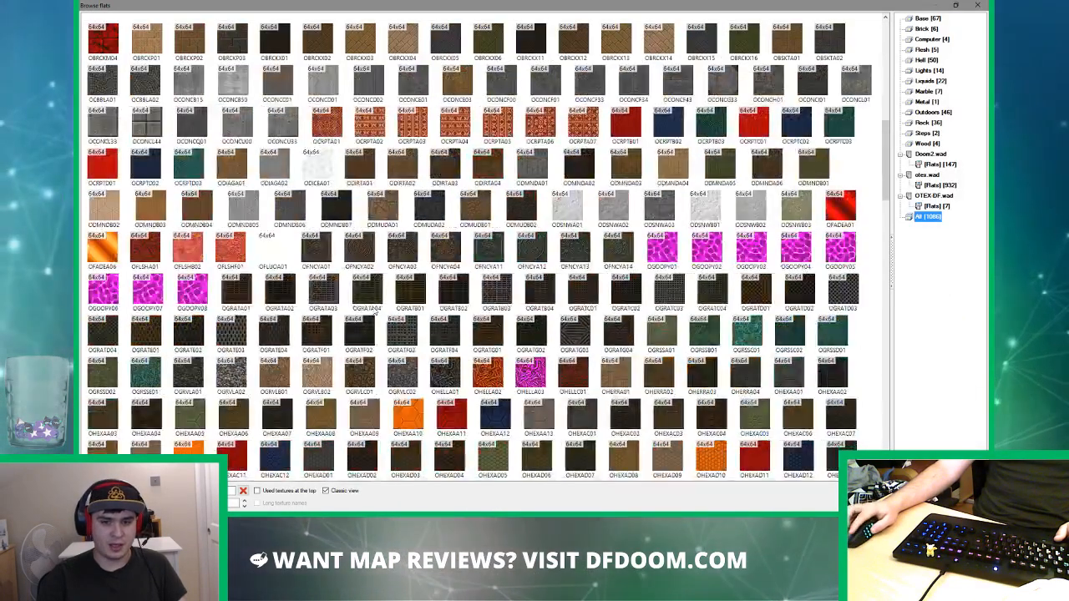
{"action": "scroll", "coordinate": [375, 311], "scroll_direction": "down", "scroll_amount": 4}
{"action": "scroll", "coordinate": [374, 309], "scroll_direction": "up", "scroll_amount": 2}
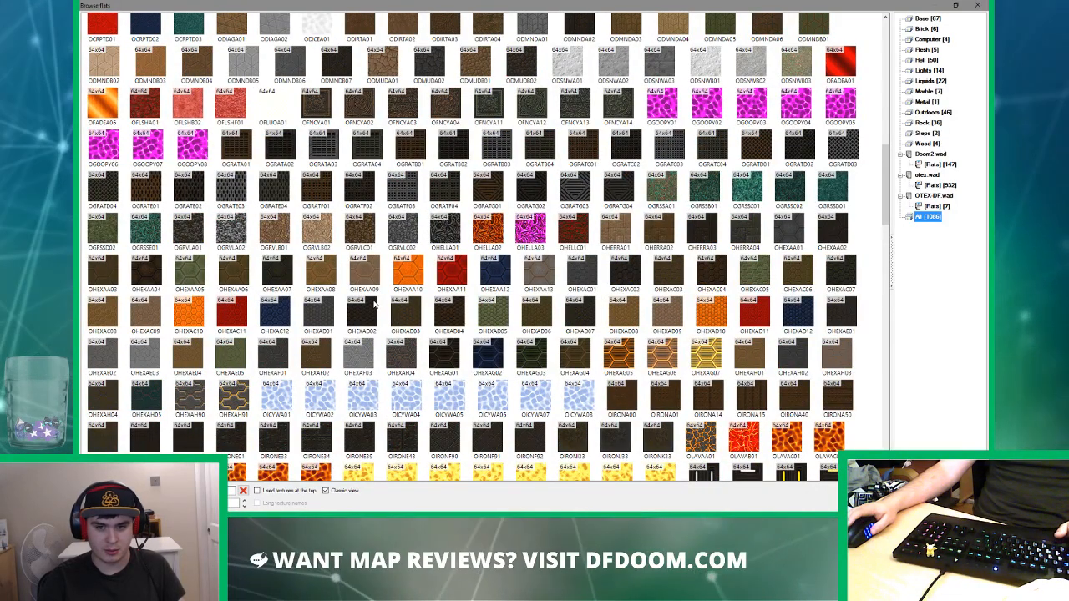
{"action": "scroll", "coordinate": [374, 305], "scroll_direction": "down", "scroll_amount": 3}
{"action": "scroll", "coordinate": [380, 305], "scroll_direction": "down", "scroll_amount": 6}
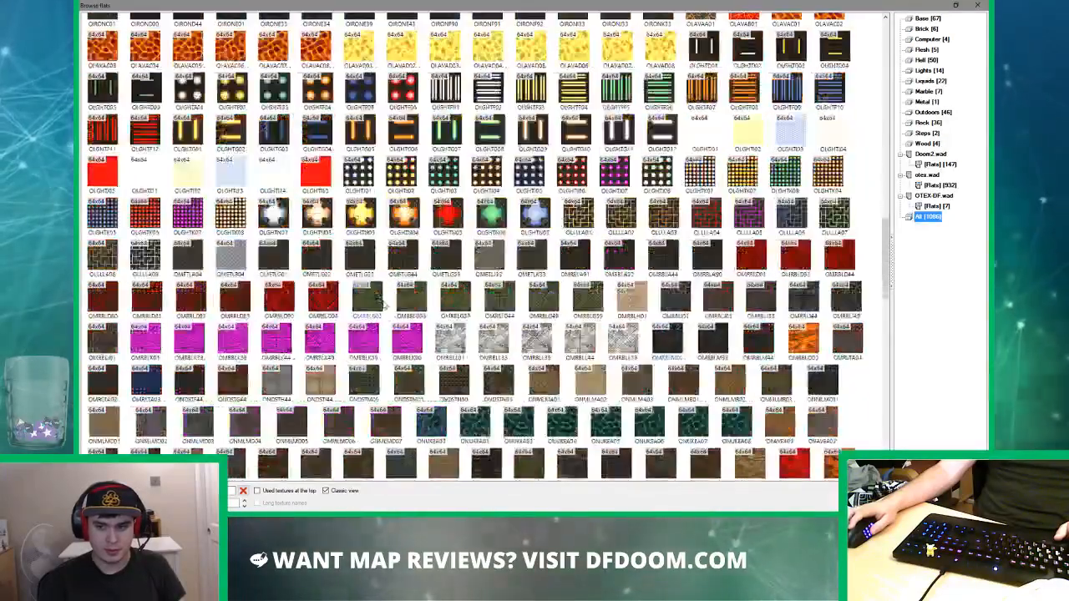
{"action": "scroll", "coordinate": [383, 310], "scroll_direction": "down", "scroll_amount": 2}
{"action": "scroll", "coordinate": [383, 311], "scroll_direction": "down", "scroll_amount": 2}
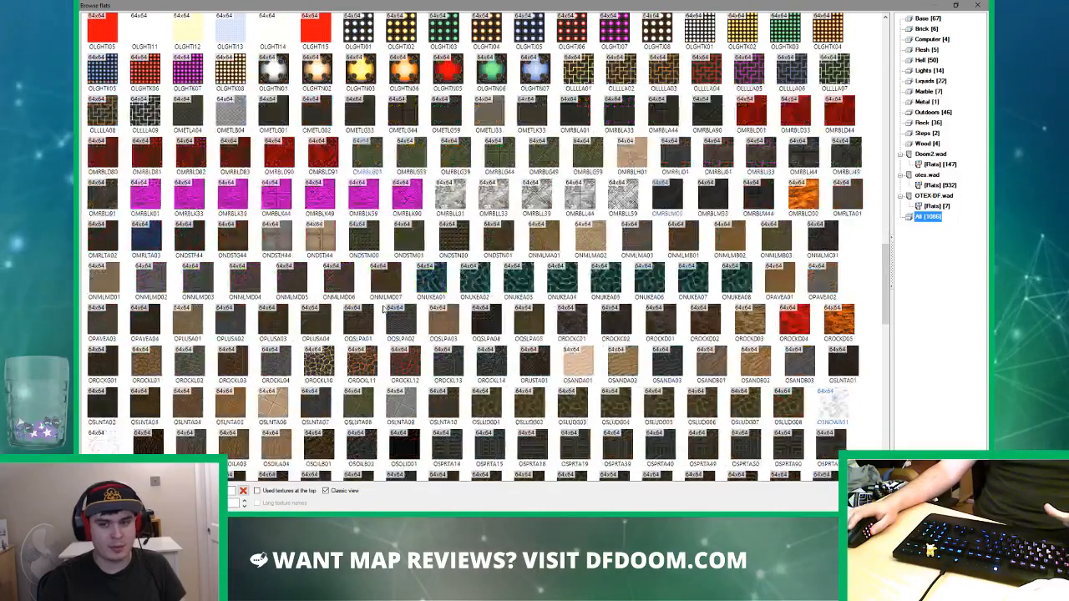
{"action": "scroll", "coordinate": [383, 310], "scroll_direction": "down", "scroll_amount": 2}
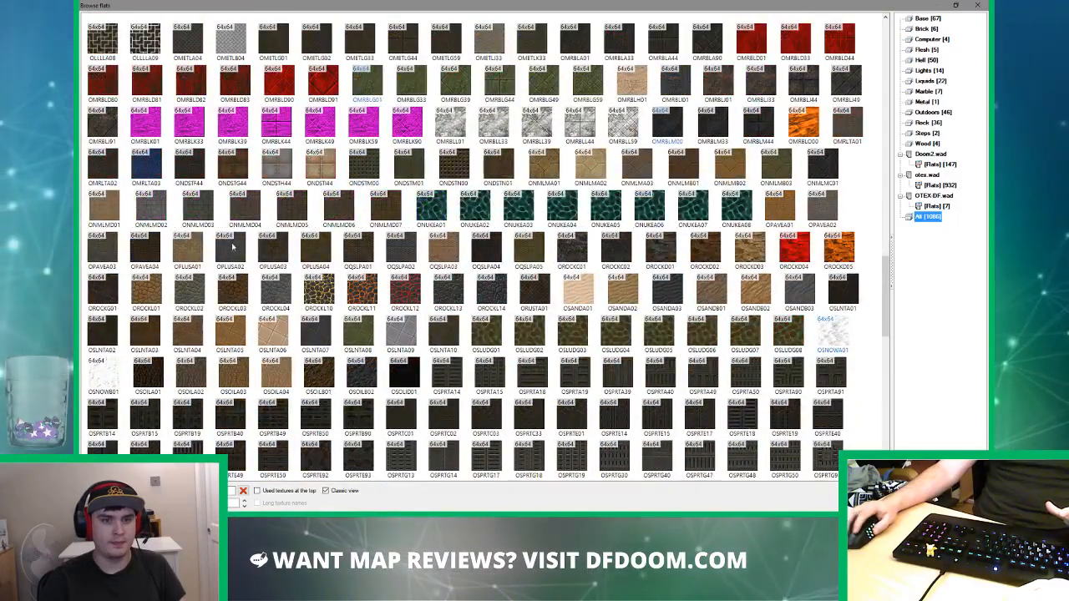
{"action": "double_click", "coordinate": [144, 171]}
{"action": "left_click", "coordinate": [568, 304]}
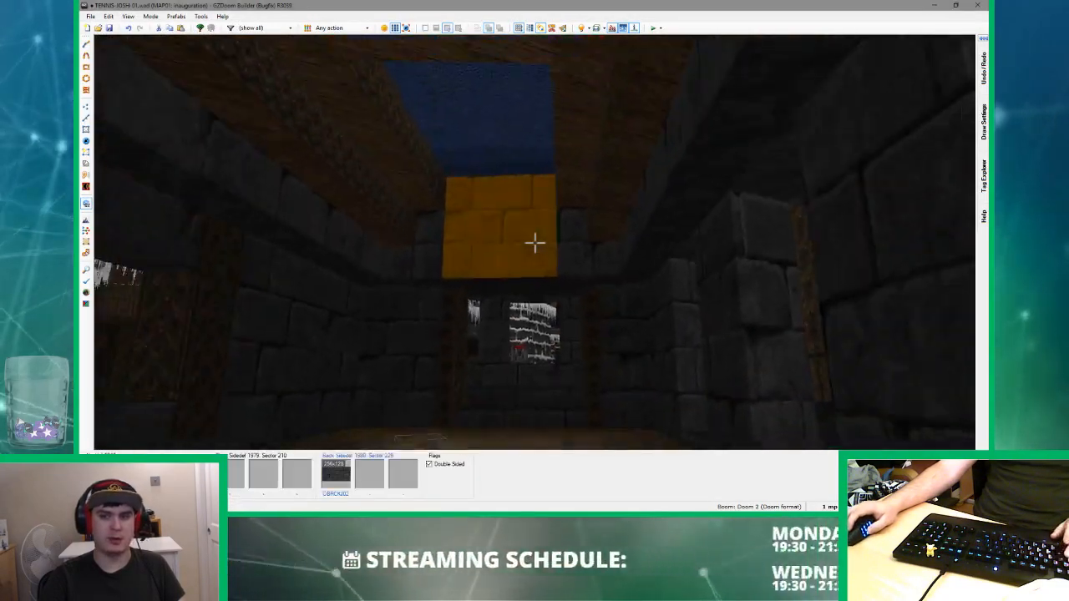
- Browse the flats, filter them by "crpt" and try OCRPTA01 on the hall's selected middle ceiling sections
{"action": "key", "text": "s"}
{"action": "key", "text": "w"}
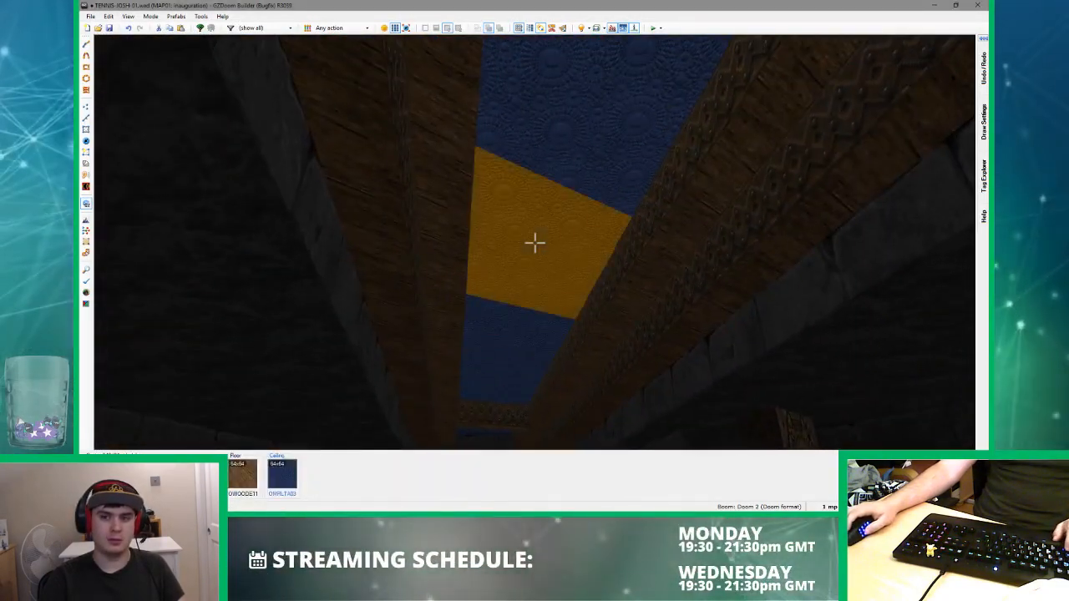
{"action": "right_click", "coordinate": [534, 242]}
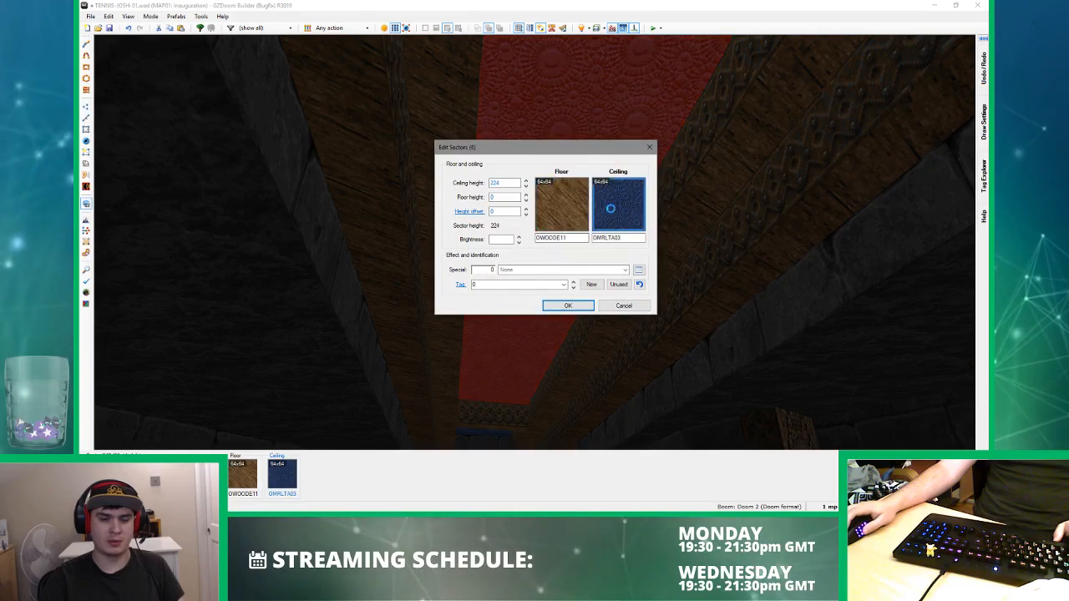
{"action": "left_click", "coordinate": [603, 221]}
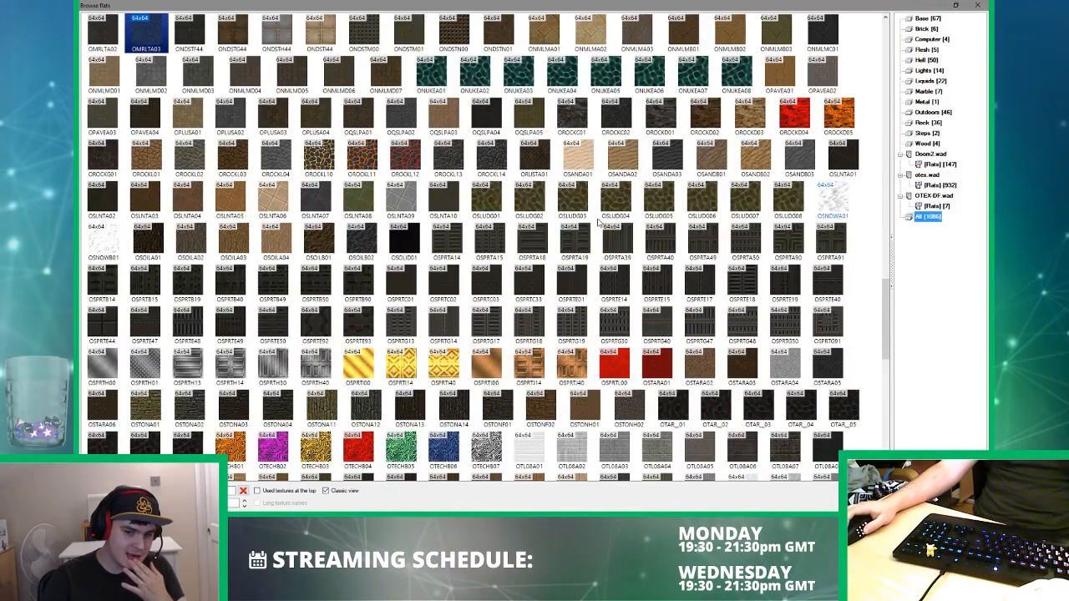
{"action": "scroll", "coordinate": [417, 291], "scroll_direction": "down", "scroll_amount": 5}
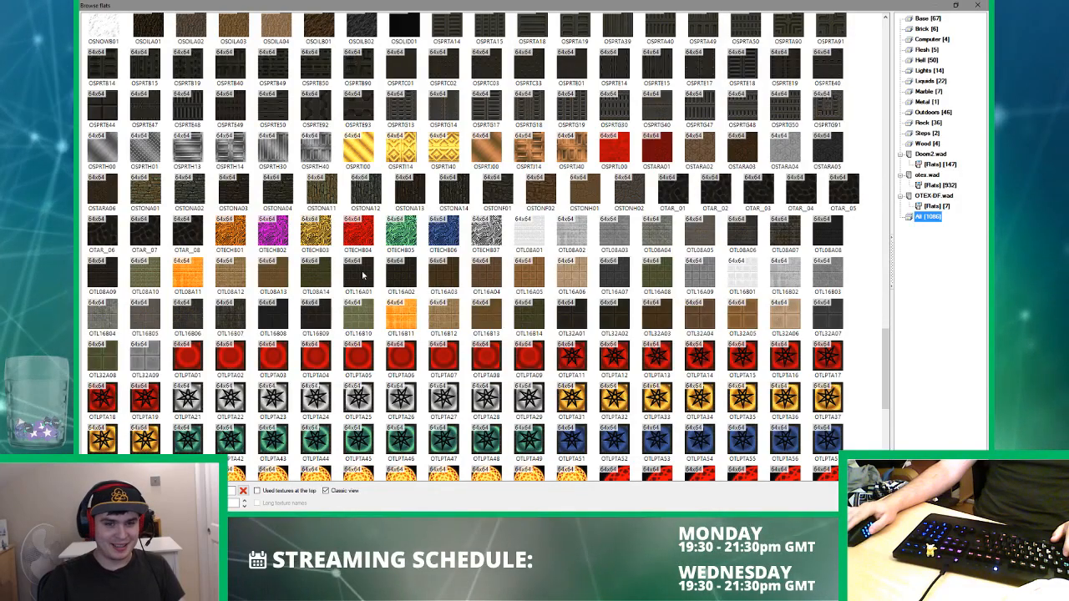
{"action": "scroll", "coordinate": [361, 276], "scroll_direction": "down", "scroll_amount": 15}
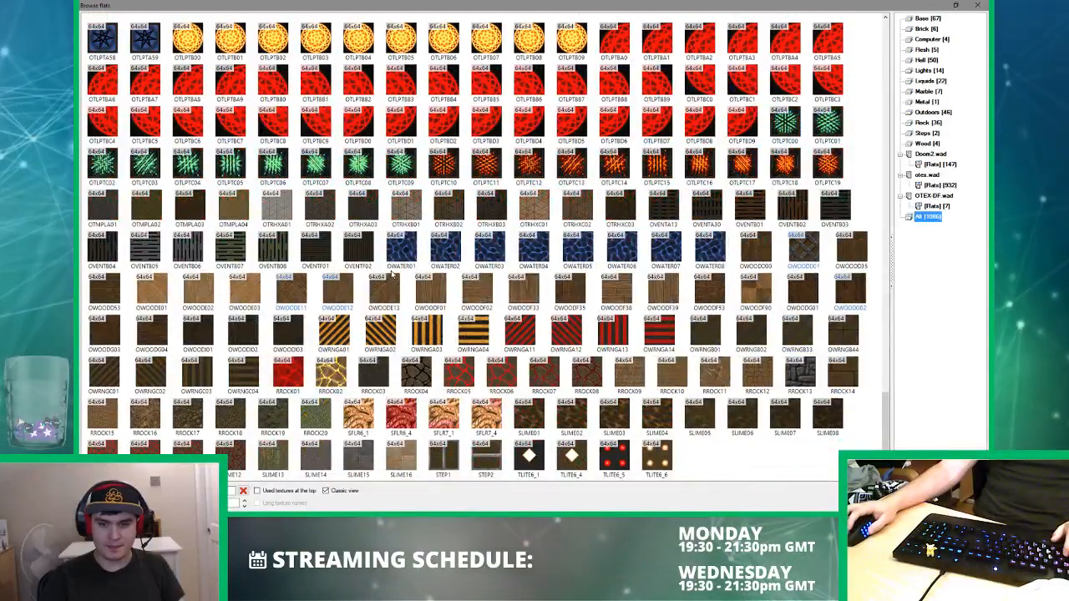
{"action": "scroll", "coordinate": [394, 274], "scroll_direction": "up", "scroll_amount": 15}
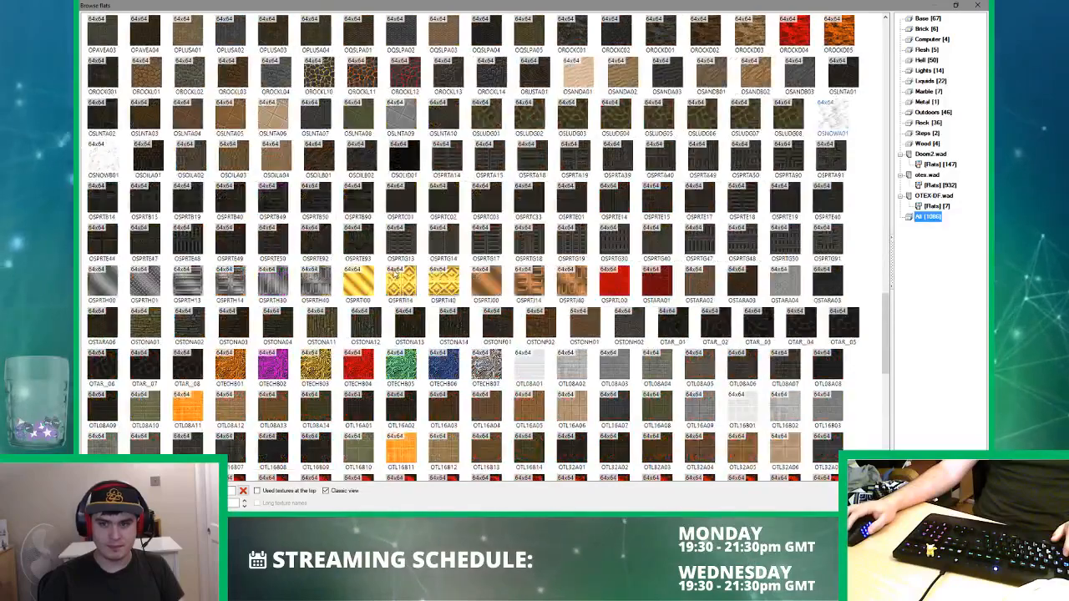
{"action": "scroll", "coordinate": [394, 276], "scroll_direction": "up", "scroll_amount": 2}
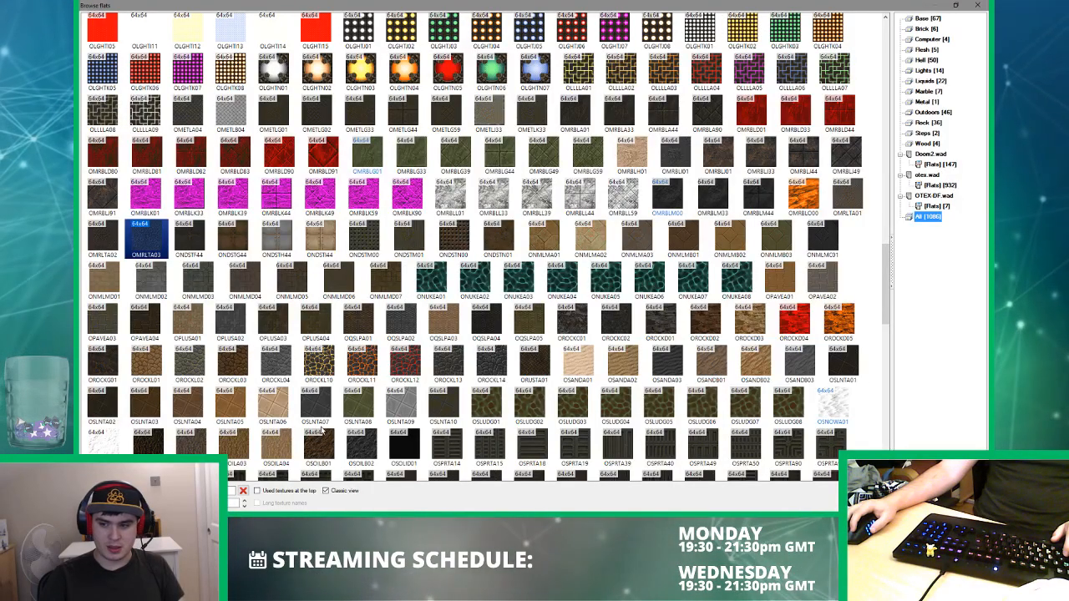
{"action": "scroll", "coordinate": [681, 421], "scroll_direction": "down", "scroll_amount": 7}
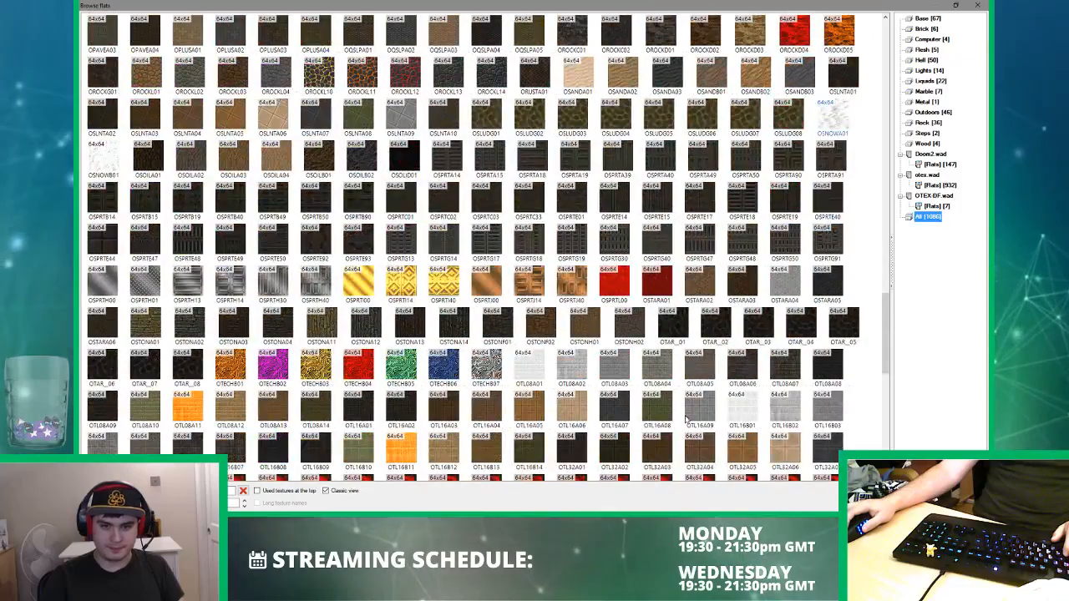
{"action": "scroll", "coordinate": [689, 415], "scroll_direction": "down", "scroll_amount": 15}
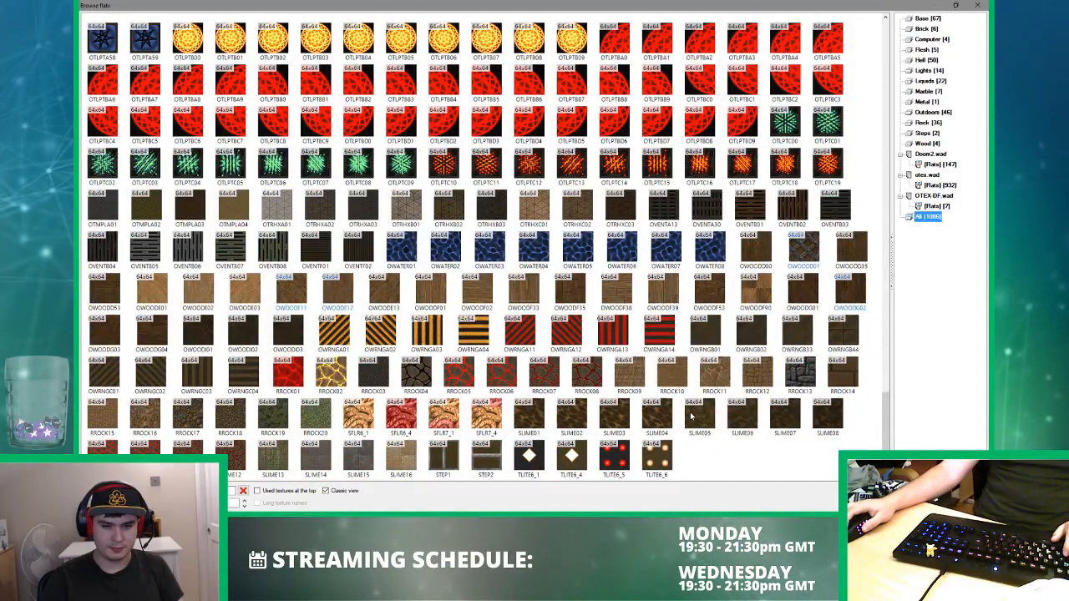
{"action": "type", "text": "crpt"}
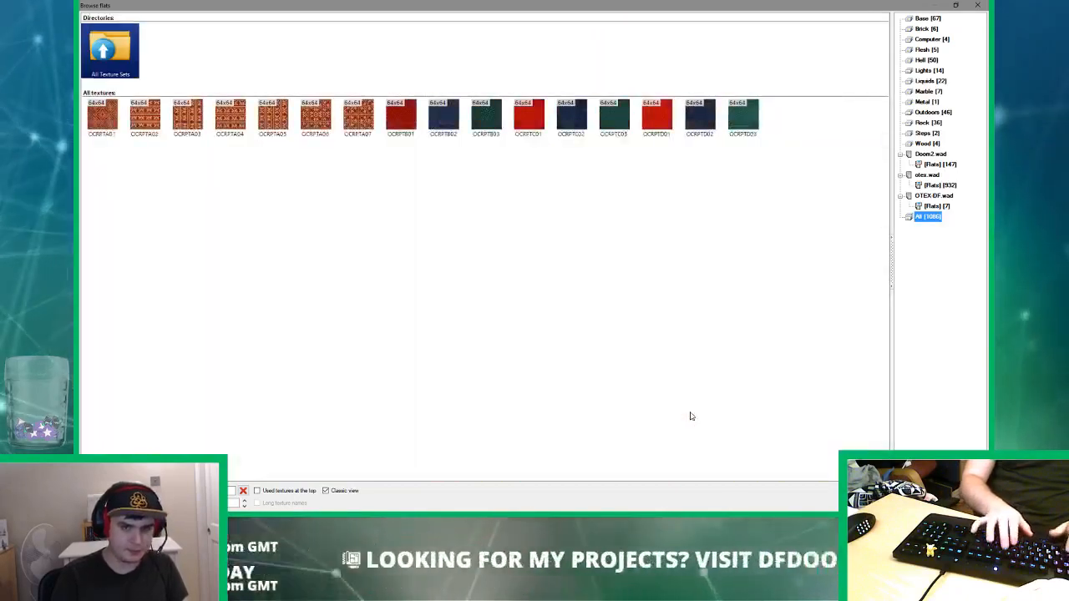
{"action": "double_click", "coordinate": [111, 130]}
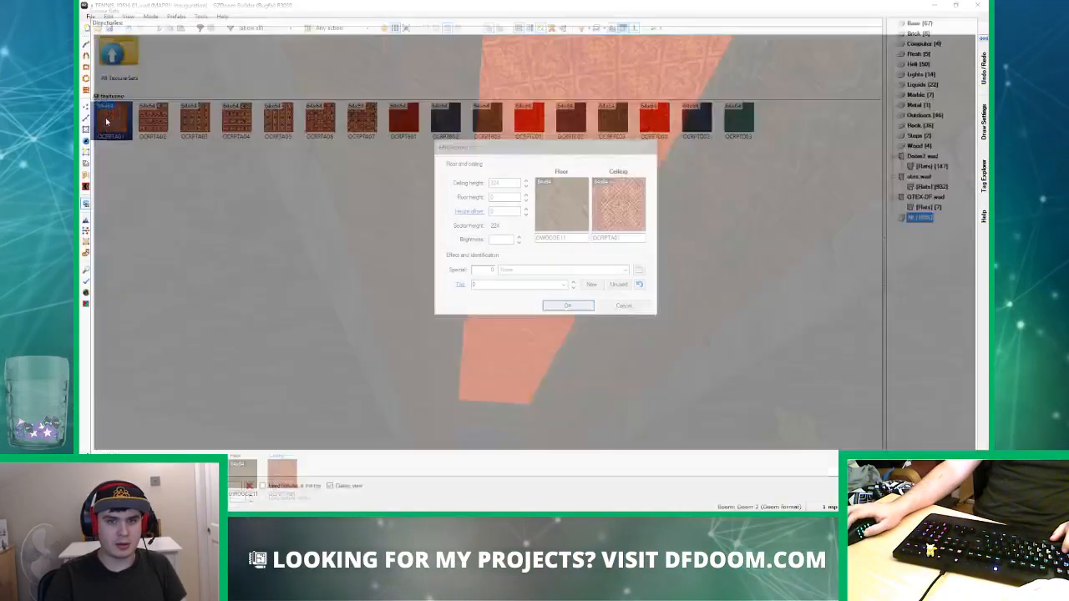
{"action": "left_click", "coordinate": [568, 308]}
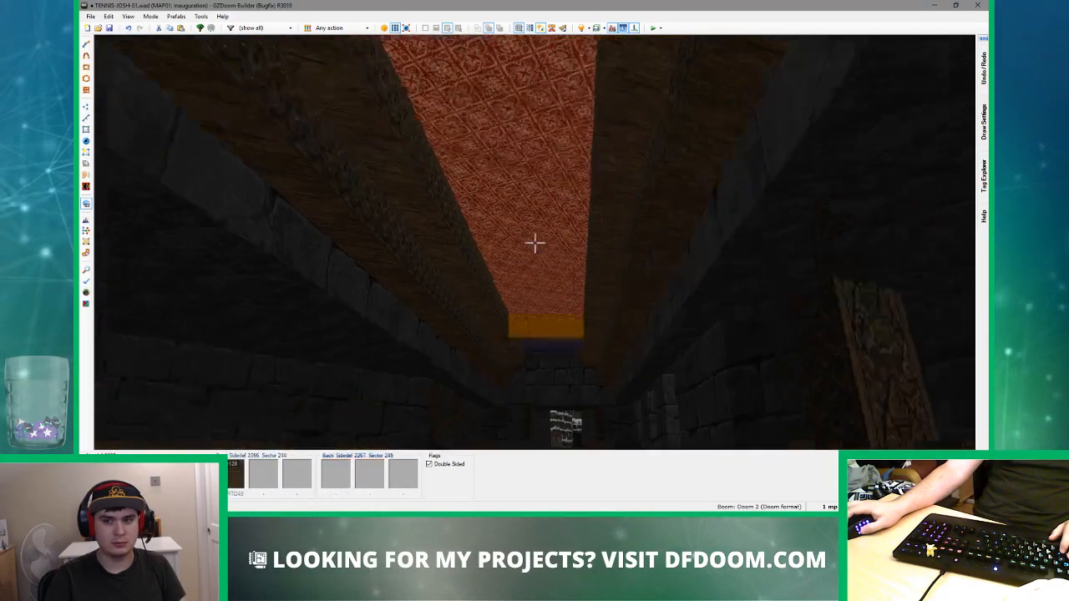
- Change the ceiling flat of the selected middle sections to the green carpet OCRPTB03
{"action": "right_click", "coordinate": [535, 242]}
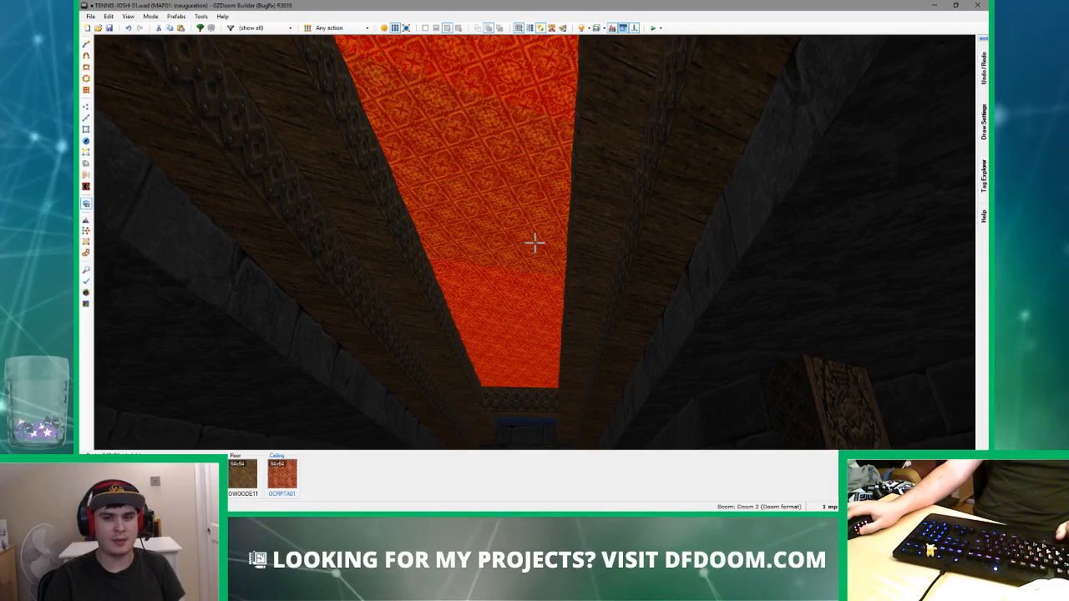
{"action": "left_click", "coordinate": [602, 226]}
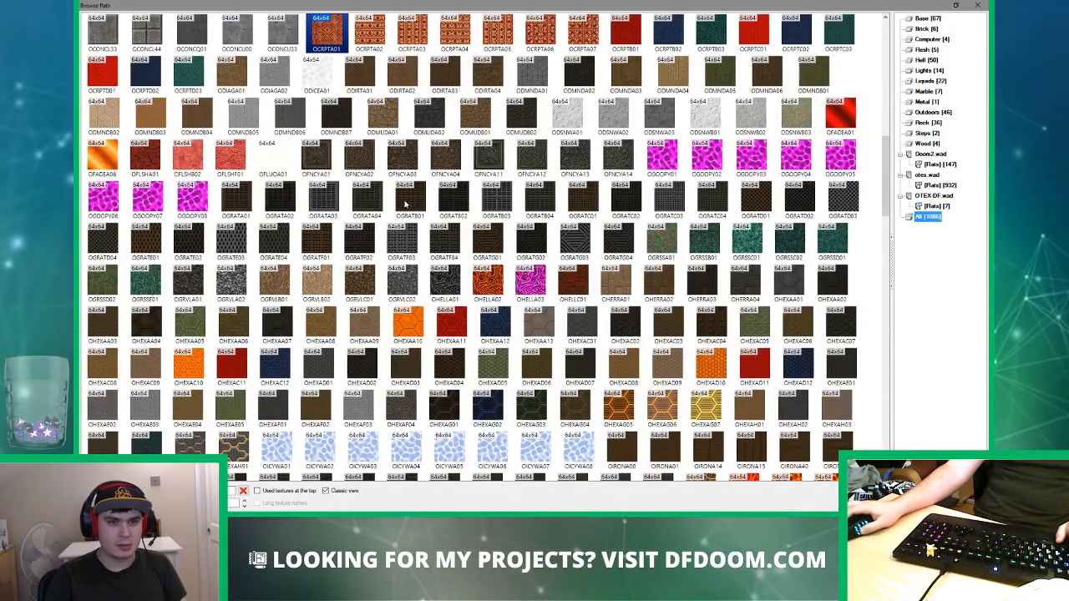
{"action": "scroll", "coordinate": [308, 179], "scroll_direction": "up", "scroll_amount": 2}
{"action": "scroll", "coordinate": [152, 219], "scroll_direction": "up", "scroll_amount": 2}
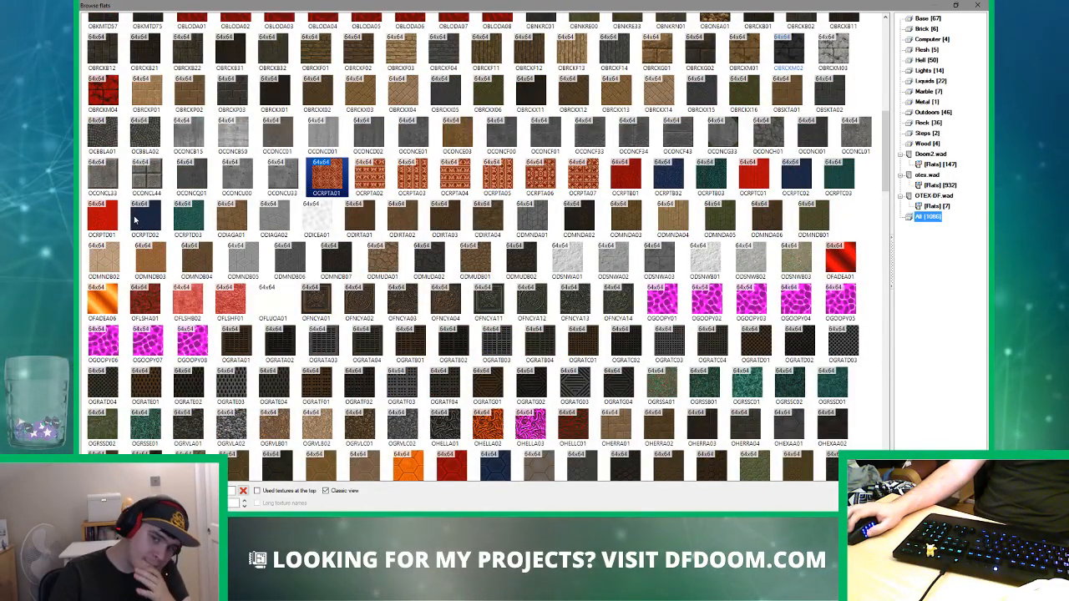
{"action": "double_click", "coordinate": [711, 175]}
{"action": "key", "text": "Return"}
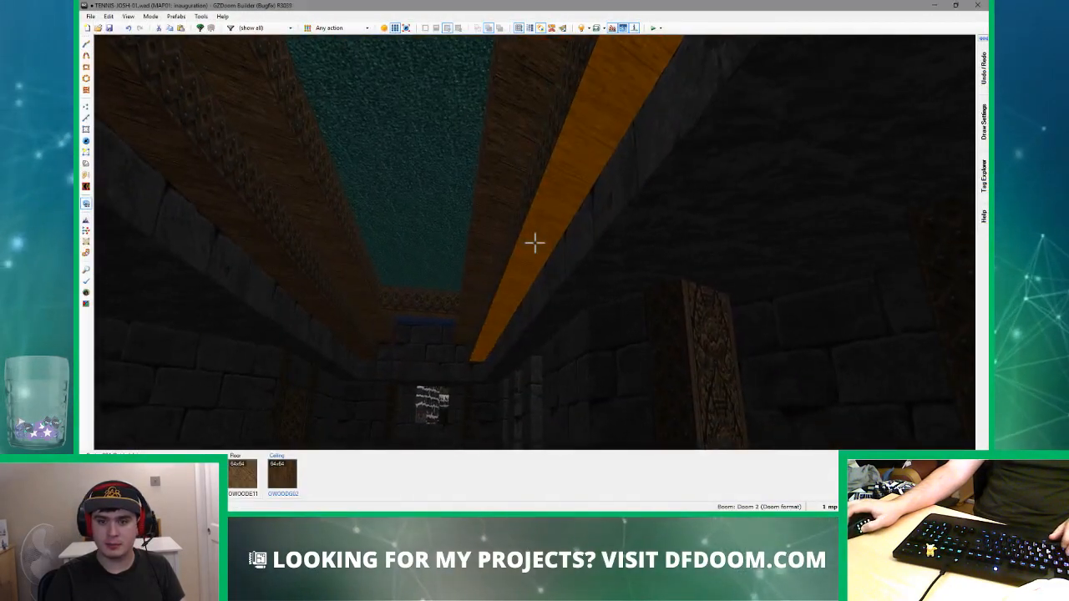
- Paste the OCRPTB03 flat onto the remaining blue ceiling section at the far end of the hall
{"action": "key", "text": "d"}
{"action": "key", "text": "e"}
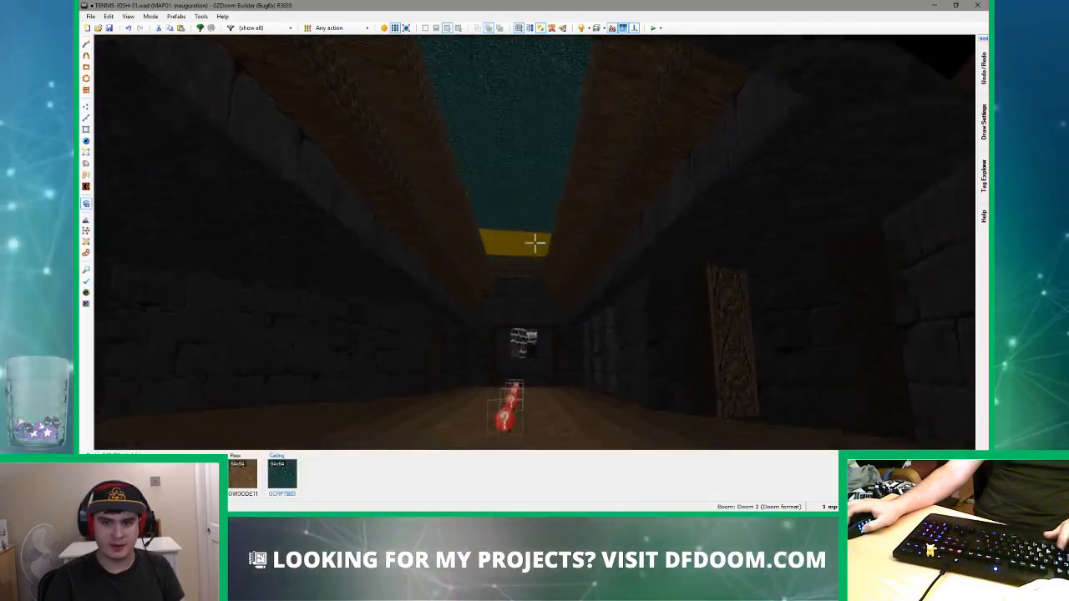
{"action": "key", "text": "e"}
{"action": "key", "text": "ctrl+v"}
{"action": "key", "text": "d"}
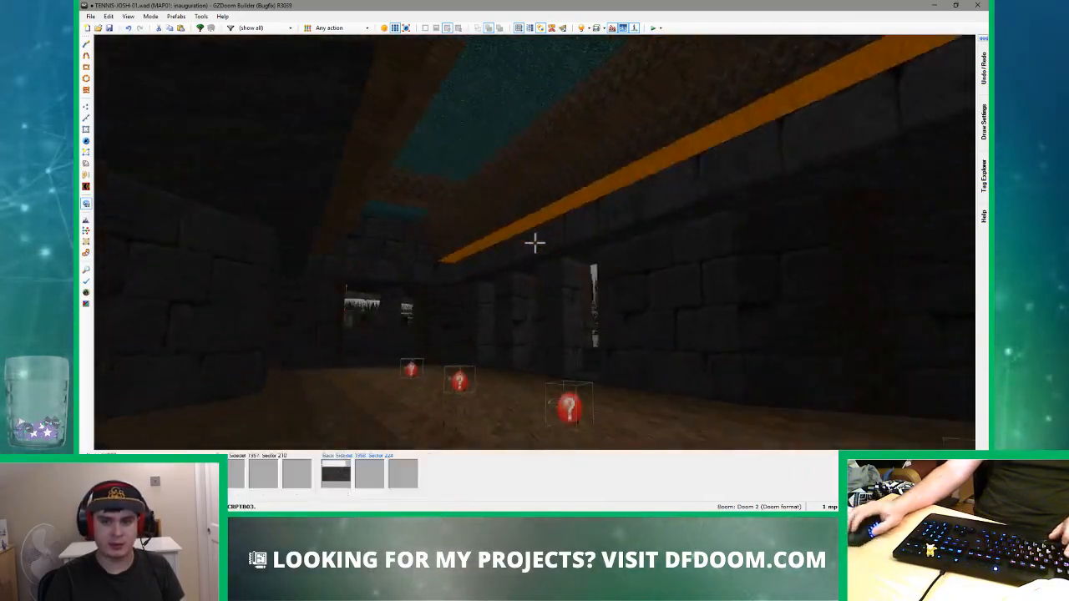
- Draw an outline around the slanted hall's second chandelier cross line, about 16 map units to either side
{"action": "key", "text": "e"}
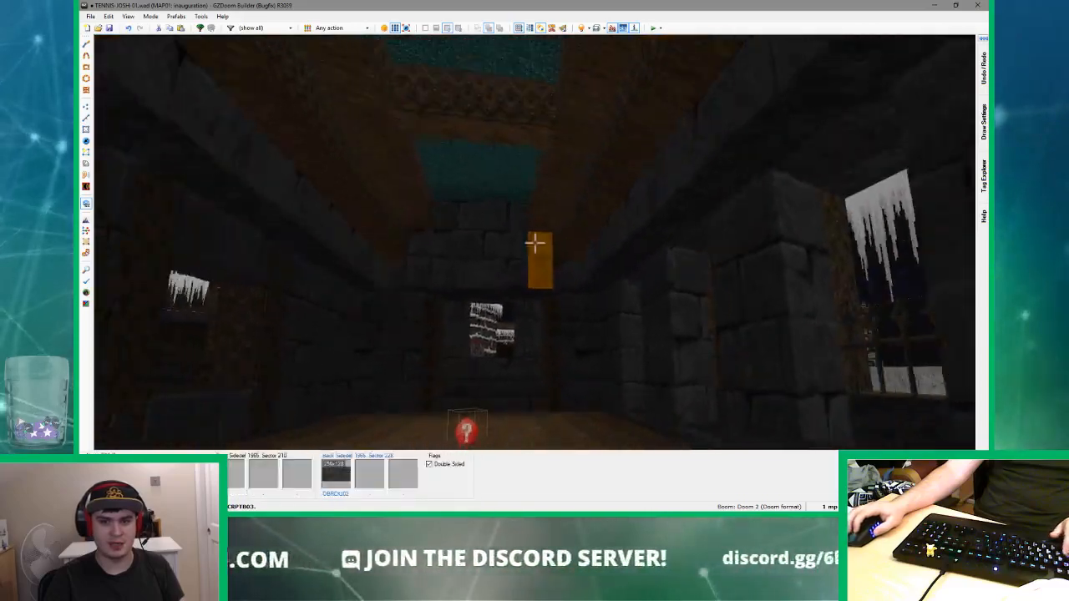
{"action": "key", "text": "d"}
{"action": "key", "text": "w"}
{"action": "scroll", "coordinate": [538, 240], "scroll_direction": "down", "scroll_amount": 4}
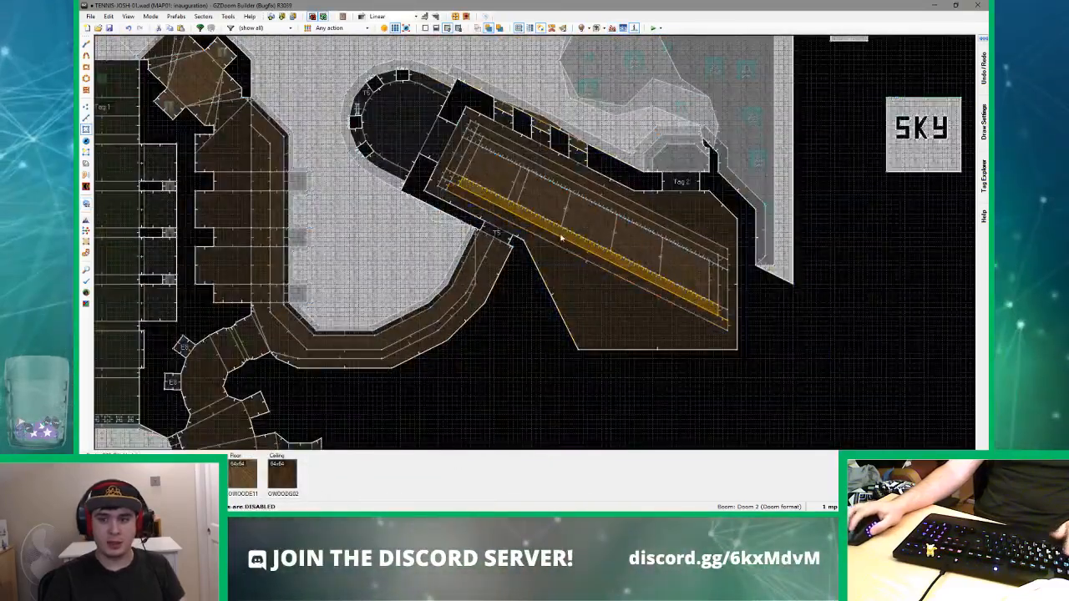
{"action": "key", "text": "space"}
{"action": "scroll", "coordinate": [456, 212], "scroll_direction": "up", "scroll_amount": 10}
{"action": "key", "text": "l"}
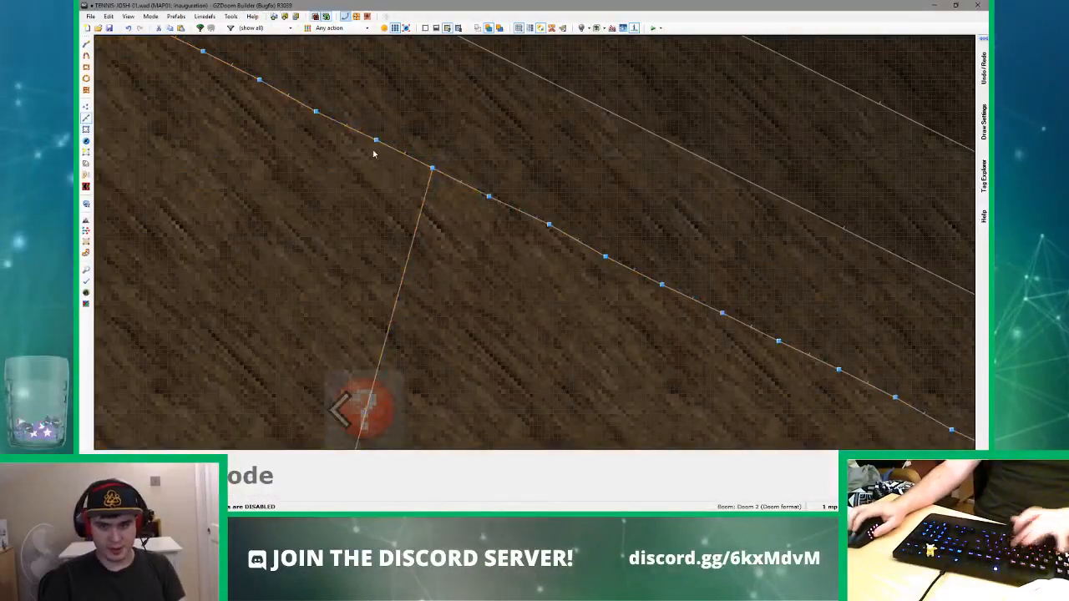
{"action": "scroll", "coordinate": [382, 142], "scroll_direction": "up", "scroll_amount": 10}
{"action": "key", "text": "ctrl+d"}
{"action": "left_click", "coordinate": [412, 110]}
{"action": "scroll", "coordinate": [426, 121], "scroll_direction": "down", "scroll_amount": 11}
{"action": "left_click", "coordinate": [472, 143]}
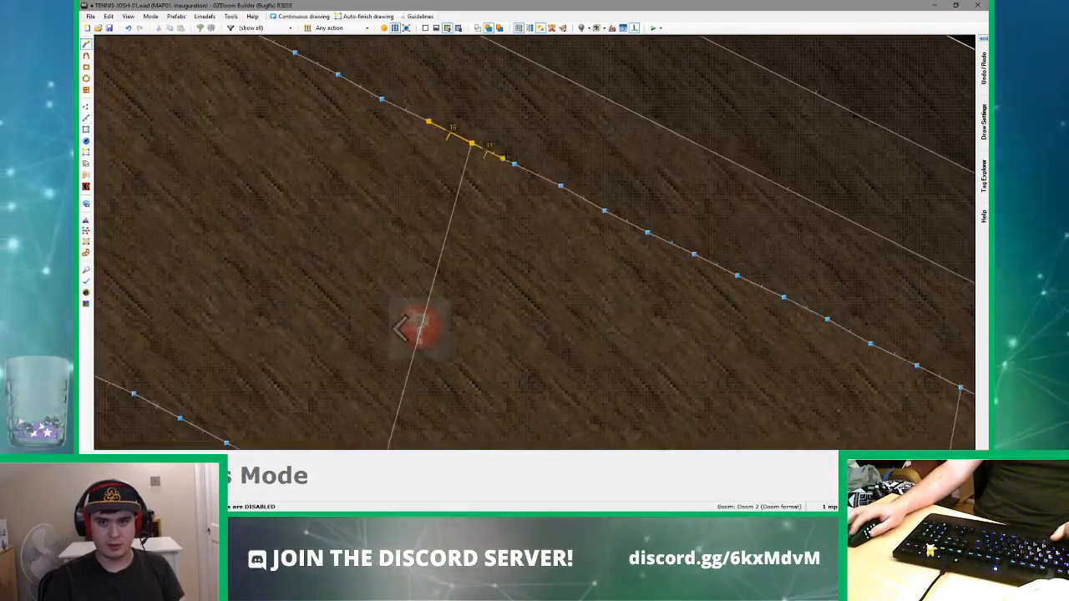
{"action": "left_click", "coordinate": [512, 163]}
{"action": "scroll", "coordinate": [510, 166], "scroll_direction": "down", "scroll_amount": 5}
{"action": "scroll", "coordinate": [494, 262], "scroll_direction": "up", "scroll_amount": 2}
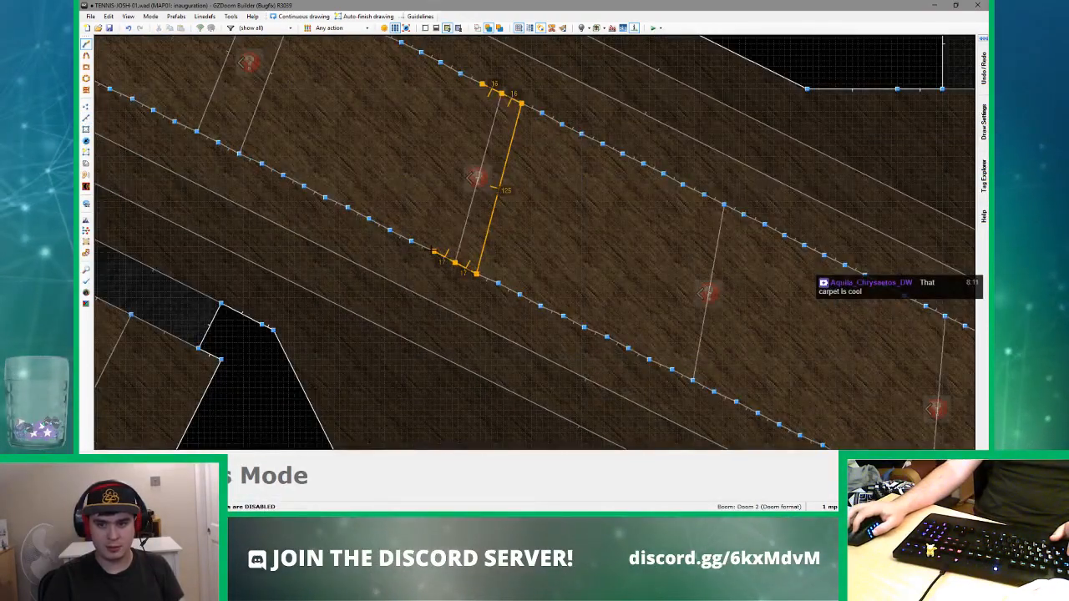
{"action": "left_click", "coordinate": [480, 84]}
- Outline a matching strip around the third chandelier's cross line, about 16 map units to either side
{"action": "scroll", "coordinate": [723, 184], "scroll_direction": "up", "scroll_amount": 12}
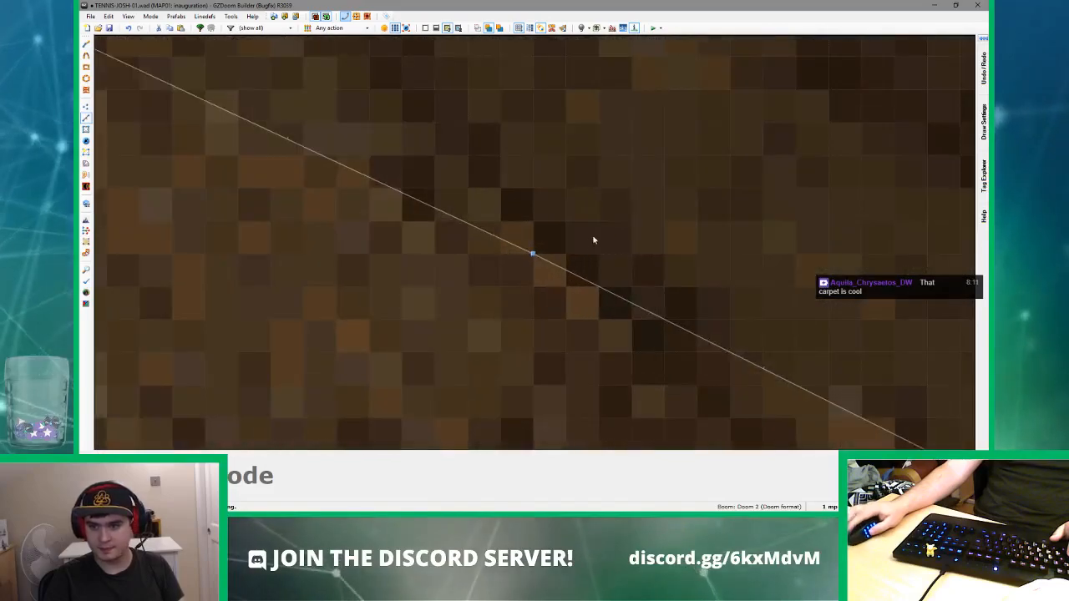
{"action": "key", "text": "ctrl+d"}
{"action": "left_click", "coordinate": [519, 258]}
{"action": "scroll", "coordinate": [687, 235], "scroll_direction": "down", "scroll_amount": 14}
{"action": "scroll", "coordinate": [681, 235], "scroll_direction": "up", "scroll_amount": 3}
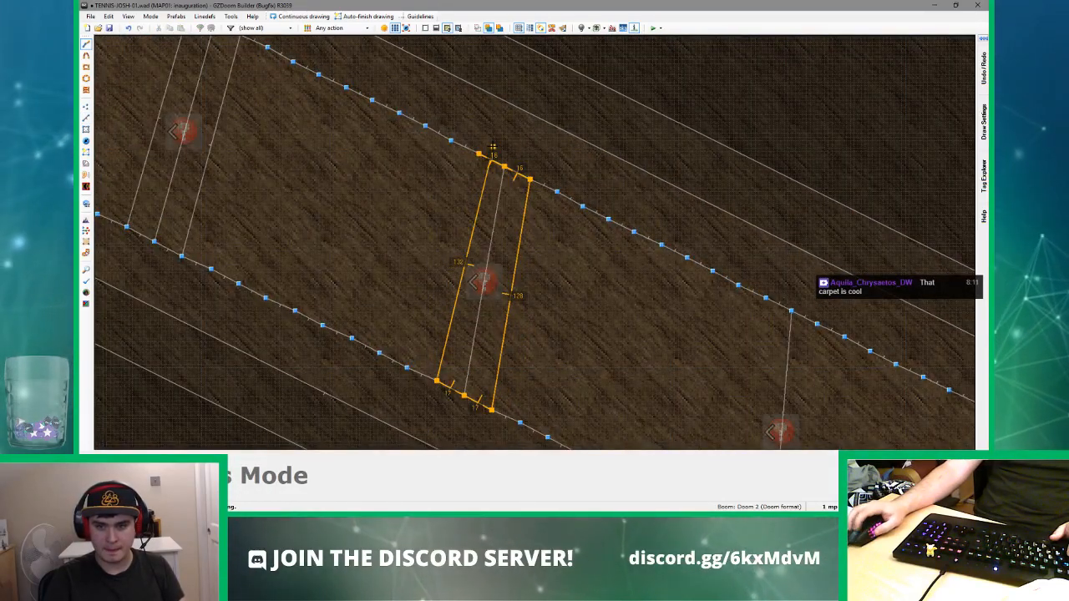
{"action": "scroll", "coordinate": [481, 156], "scroll_direction": "down", "scroll_amount": 5}
- Outline a matching strip around the fourth chandelier's cross line near the hall's far end, about 15 map units to either side
{"action": "scroll", "coordinate": [318, 142], "scroll_direction": "up", "scroll_amount": 12}
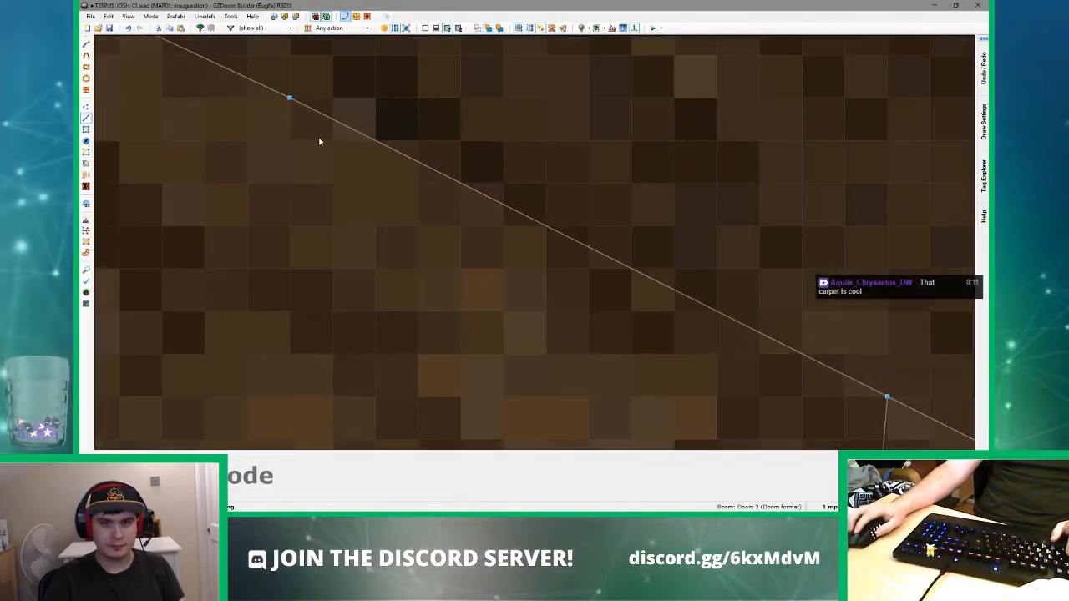
{"action": "key", "text": "ctrl+d"}
{"action": "left_click", "coordinate": [289, 102]}
{"action": "scroll", "coordinate": [290, 109], "scroll_direction": "down", "scroll_amount": 10}
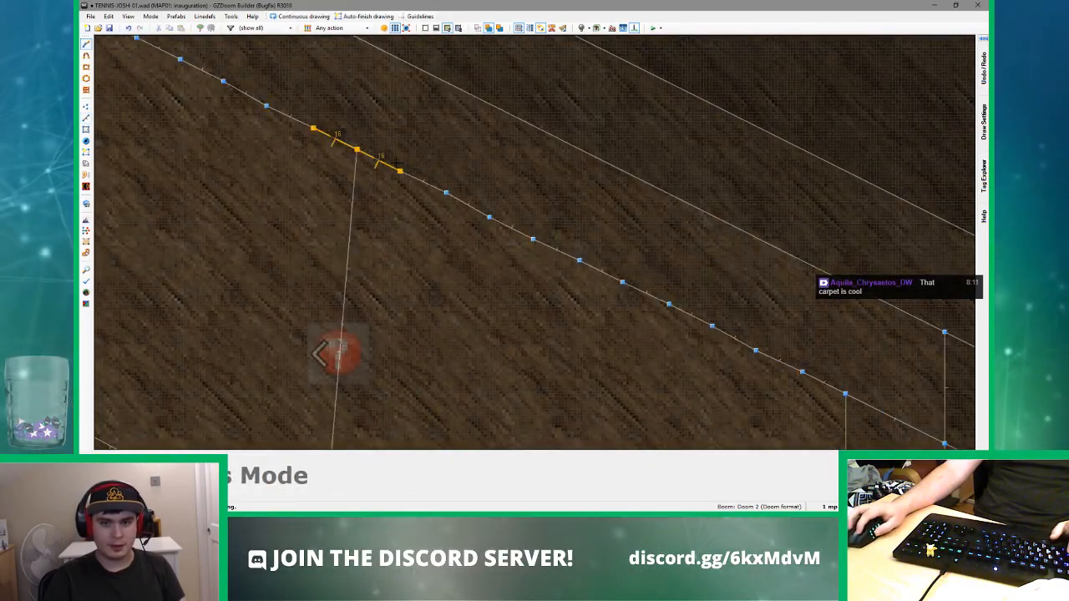
{"action": "left_click", "coordinate": [398, 165]}
{"action": "scroll", "coordinate": [396, 165], "scroll_direction": "down", "scroll_amount": 5}
{"action": "scroll", "coordinate": [371, 267], "scroll_direction": "up", "scroll_amount": 3}
{"action": "left_click", "coordinate": [369, 271]}
{"action": "scroll", "coordinate": [369, 272], "scroll_direction": "down", "scroll_amount": 5}
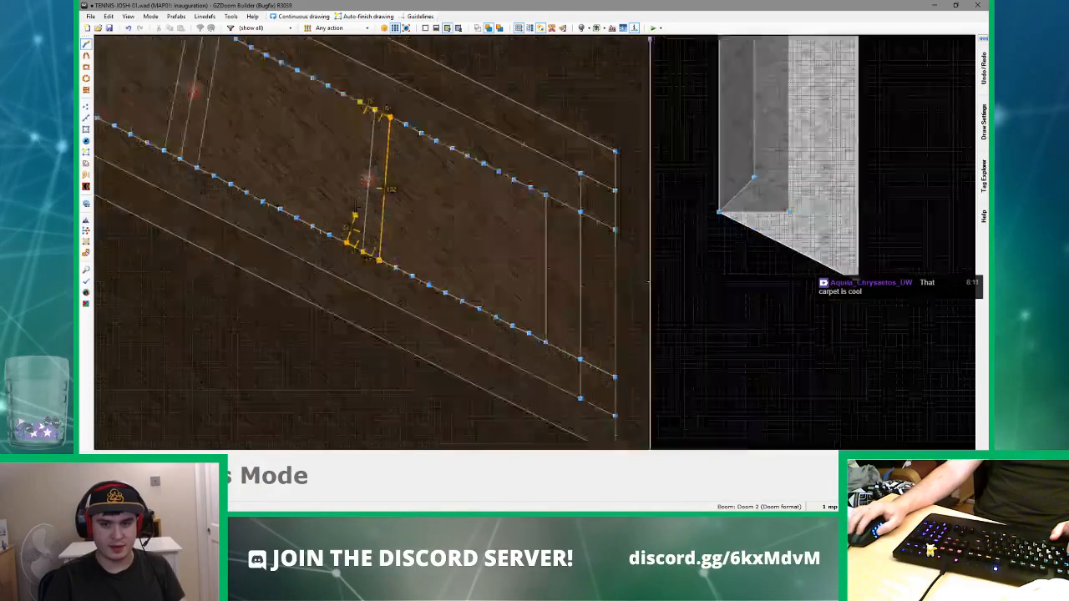
{"action": "scroll", "coordinate": [371, 177], "scroll_direction": "up", "scroll_amount": 4}
- Delete the original cross lines running through the middle of the newly outlined chandelier strips
{"action": "key", "text": "Delete"}
{"action": "scroll", "coordinate": [370, 177], "scroll_direction": "down", "scroll_amount": 1}
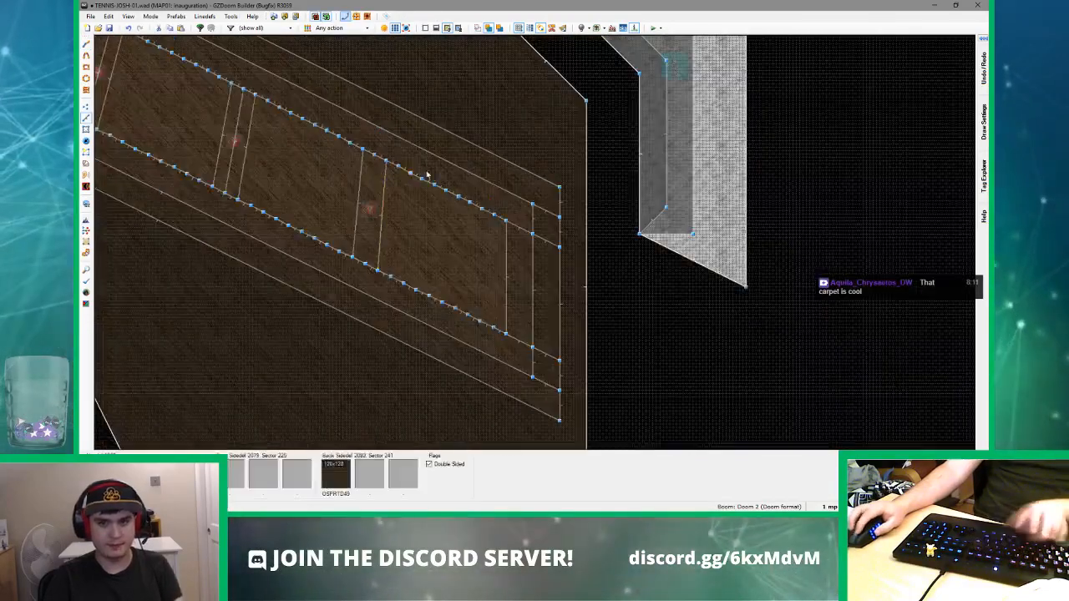
{"action": "middle_click_drag", "start_coordinate": [420, 172], "coordinate": [633, 223]}
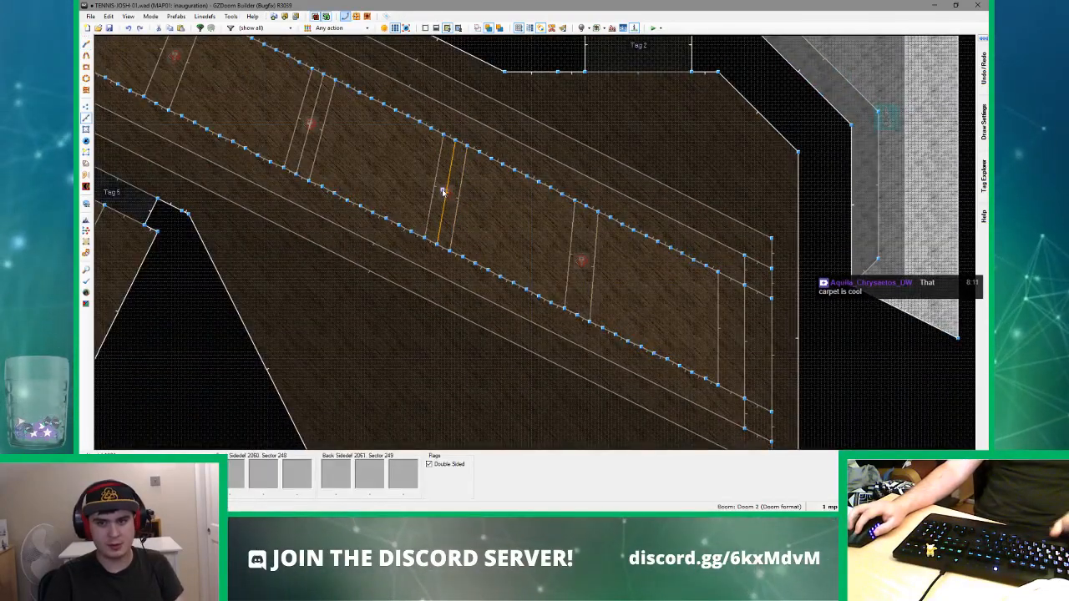
{"action": "middle_click_drag", "start_coordinate": [314, 138], "coordinate": [493, 227]}
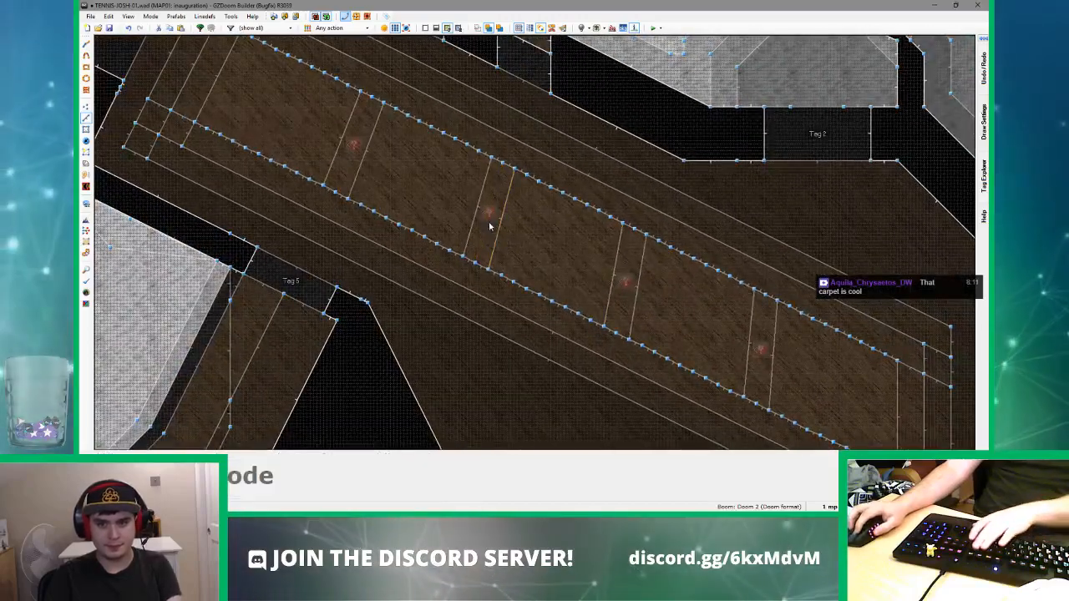
- Delete the surplus vertices along both long inner ceiling lines, from the hall's upper end to the second chandelier strip
{"action": "scroll", "coordinate": [446, 188], "scroll_direction": "down", "scroll_amount": 2}
{"action": "scroll", "coordinate": [487, 180], "scroll_direction": "up", "scroll_amount": 3}
{"action": "key", "text": "v"}
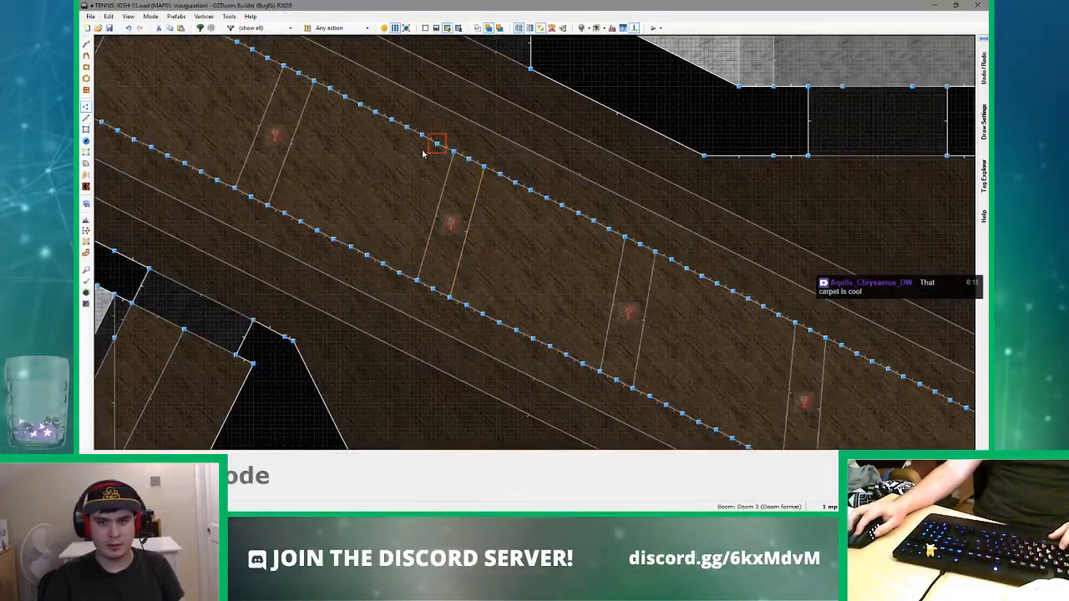
{"action": "left_click_drag", "start_coordinate": [326, 76], "coordinate": [428, 156], "text": "shift"}
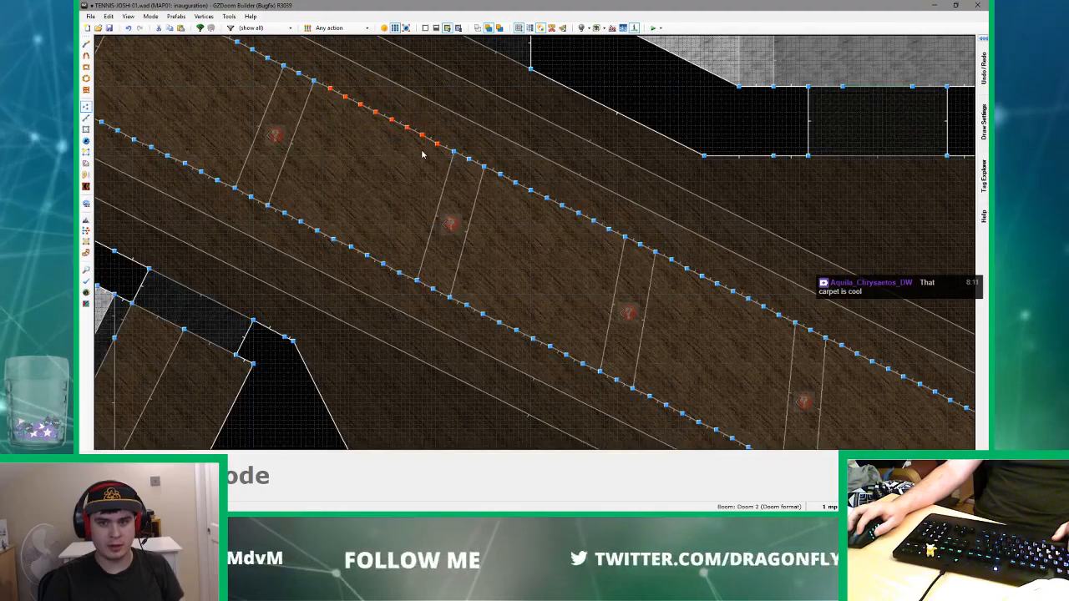
{"action": "left_click_drag", "start_coordinate": [282, 200], "coordinate": [405, 292], "text": "shift"}
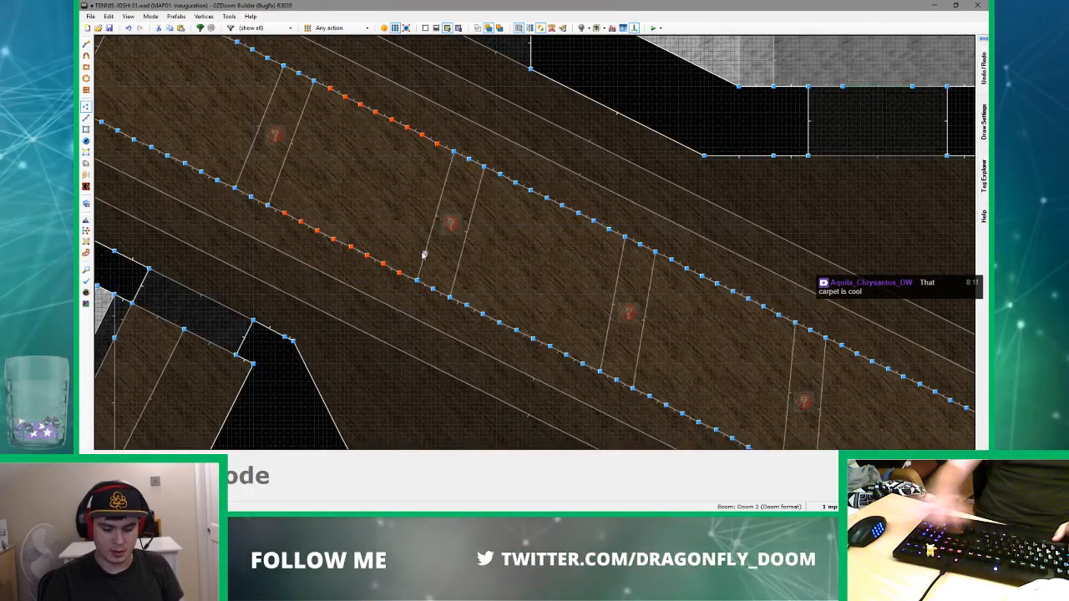
{"action": "middle_click_drag", "start_coordinate": [258, 162], "coordinate": [485, 284]}
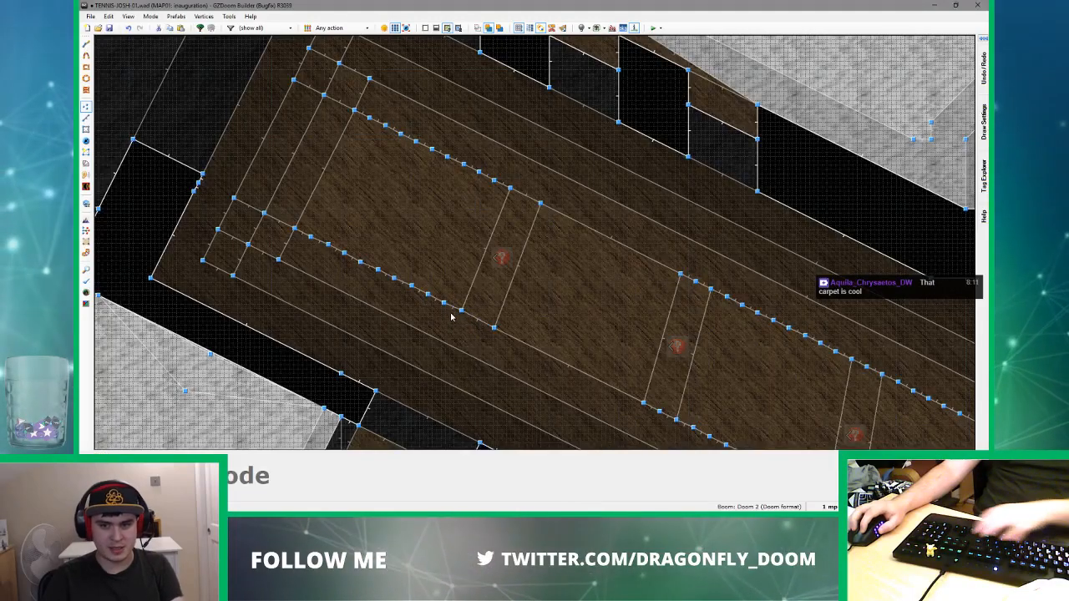
{"action": "left_click_drag", "start_coordinate": [291, 213], "coordinate": [307, 211]}
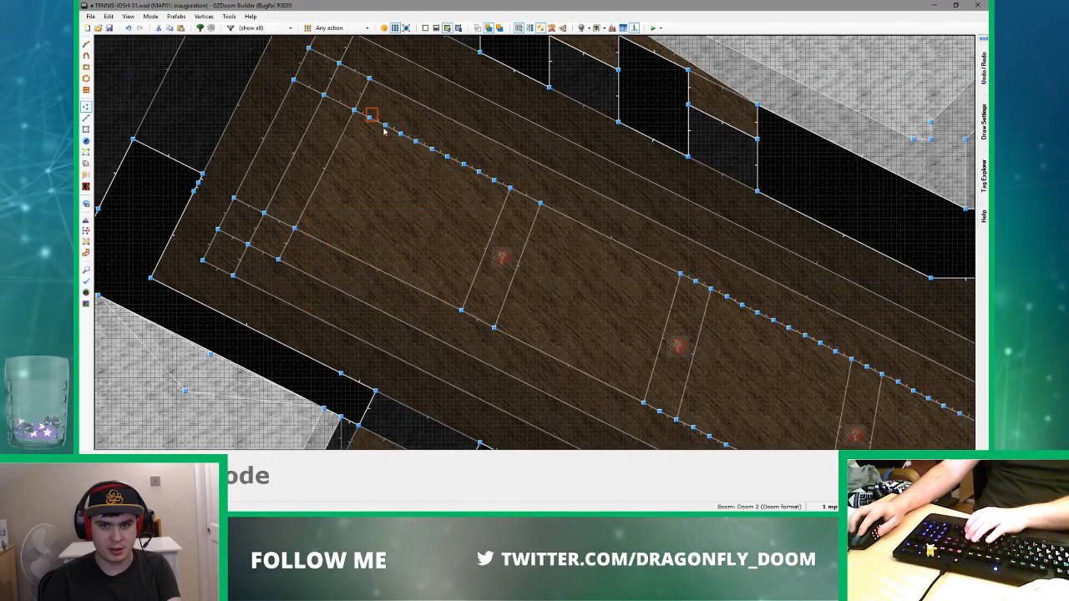
{"action": "left_click_drag", "start_coordinate": [501, 194], "coordinate": [503, 196]}
- Delete the surplus vertices on both long inner ceiling lines from the second chandelier strip to the hall's far end
{"action": "middle_click_drag", "start_coordinate": [580, 250], "coordinate": [293, 153]}
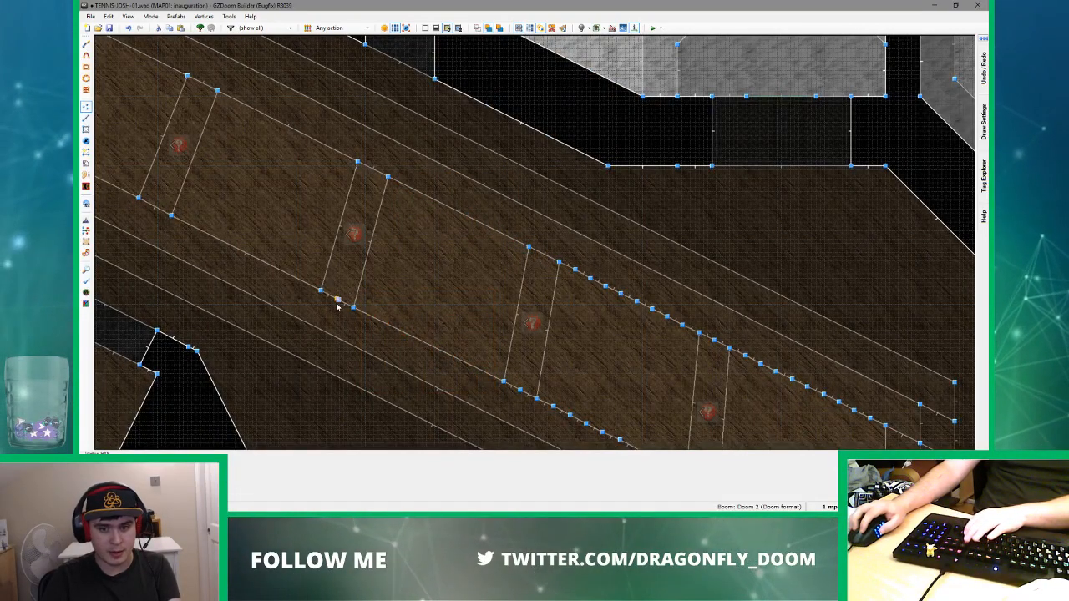
{"action": "middle_click_drag", "start_coordinate": [632, 382], "coordinate": [445, 260]}
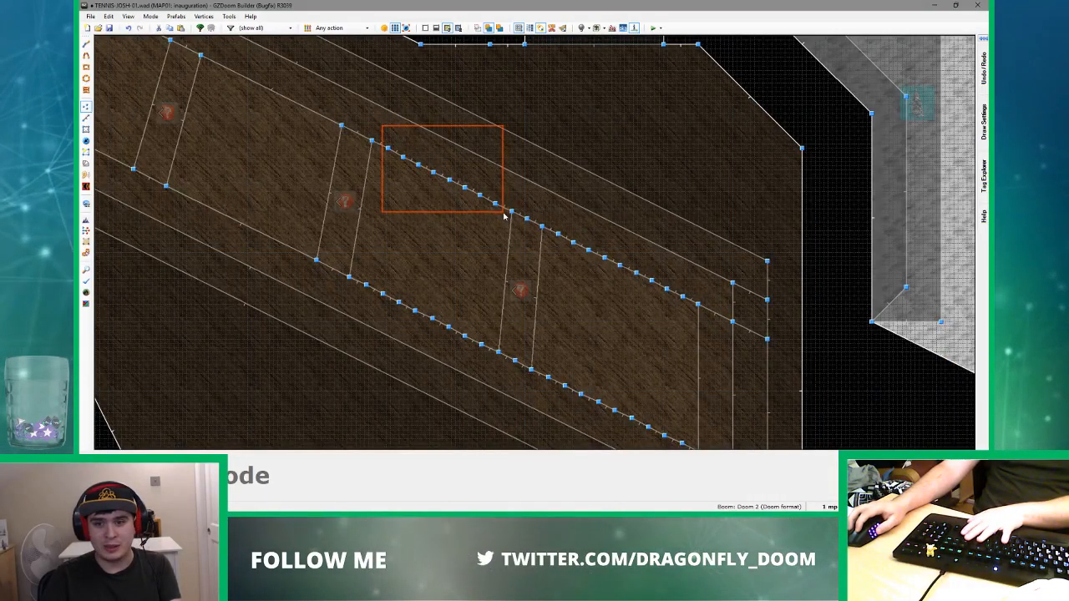
{"action": "left_click_drag", "start_coordinate": [487, 363], "coordinate": [359, 258]}
{"action": "key", "text": "Delete"}
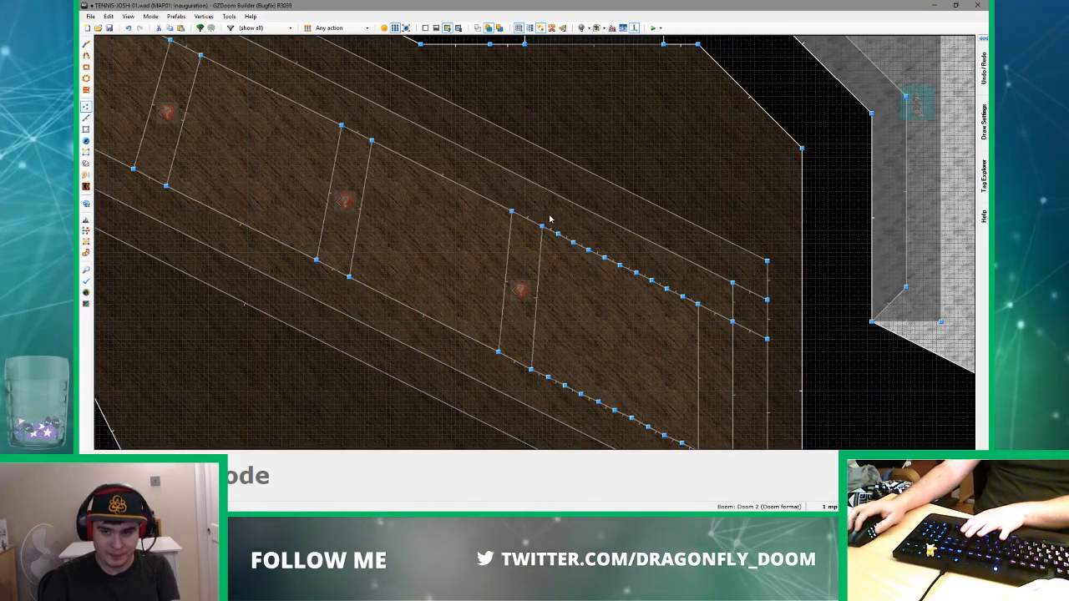
{"action": "left_click_drag", "start_coordinate": [609, 371], "coordinate": [692, 447]}
{"action": "key", "text": "Delete"}
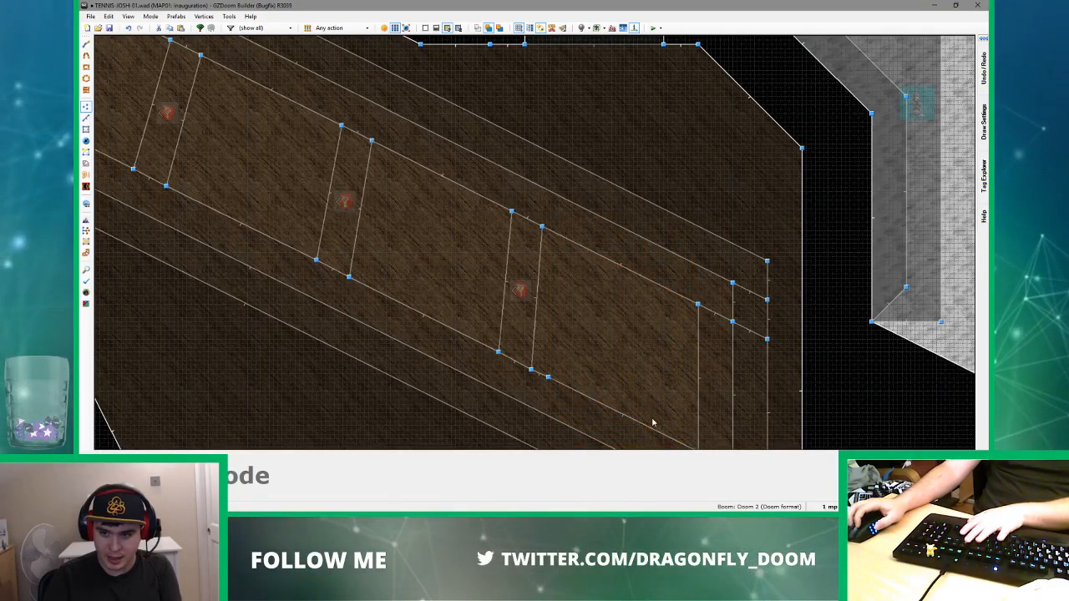
{"action": "key", "text": "Delete"}
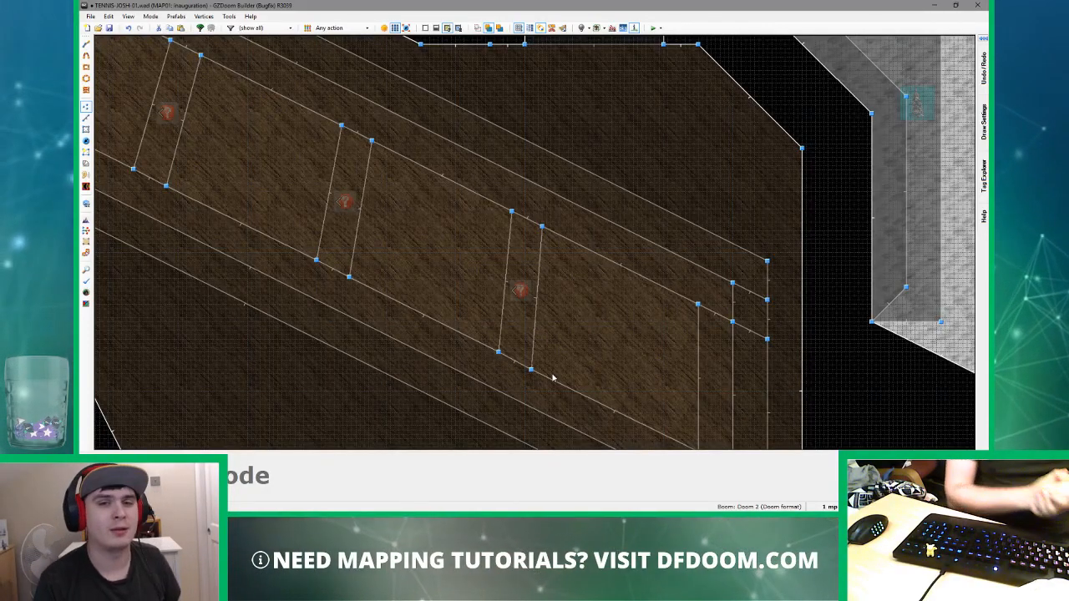
- Examine the hall's stone walls, window openings and beamed ceiling in the 3D view
{"action": "scroll", "coordinate": [568, 294], "scroll_direction": "down", "scroll_amount": 5}
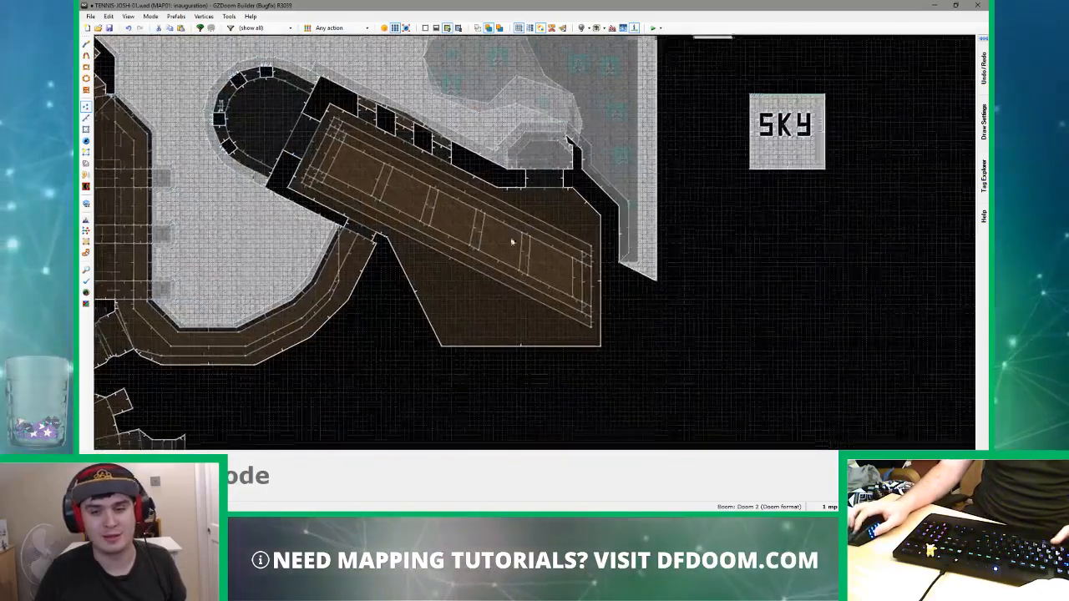
{"action": "key", "text": "q"}
{"action": "key", "text": "d"}
{"action": "key", "text": "e"}
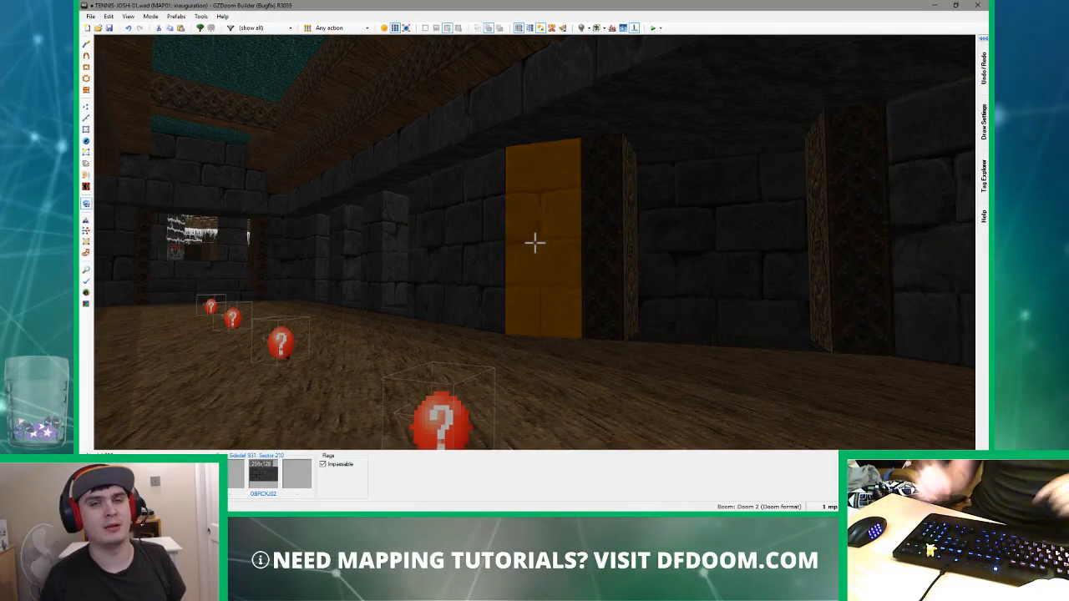
{"action": "key", "text": "e"}
{"action": "key", "text": "e"}
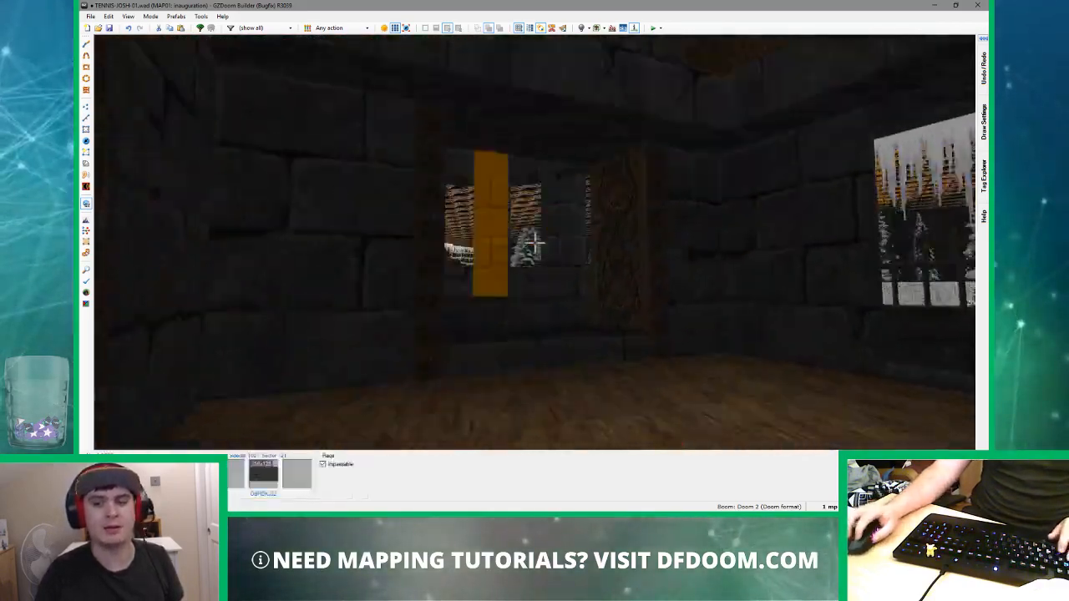
{"action": "key", "text": "e"}
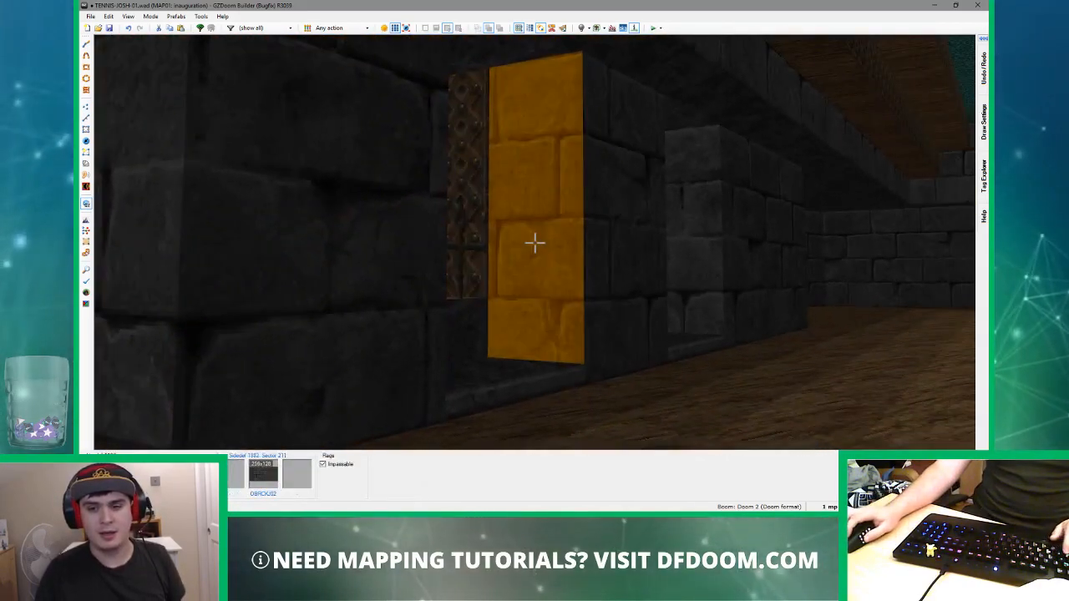
{"action": "key", "text": "e"}
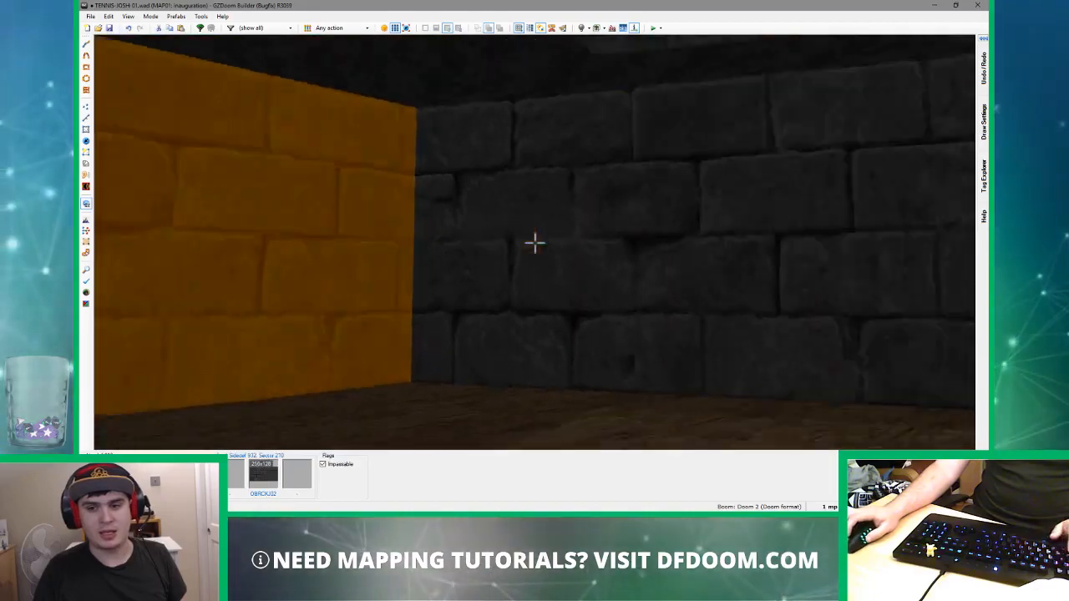
{"action": "key", "text": "e"}
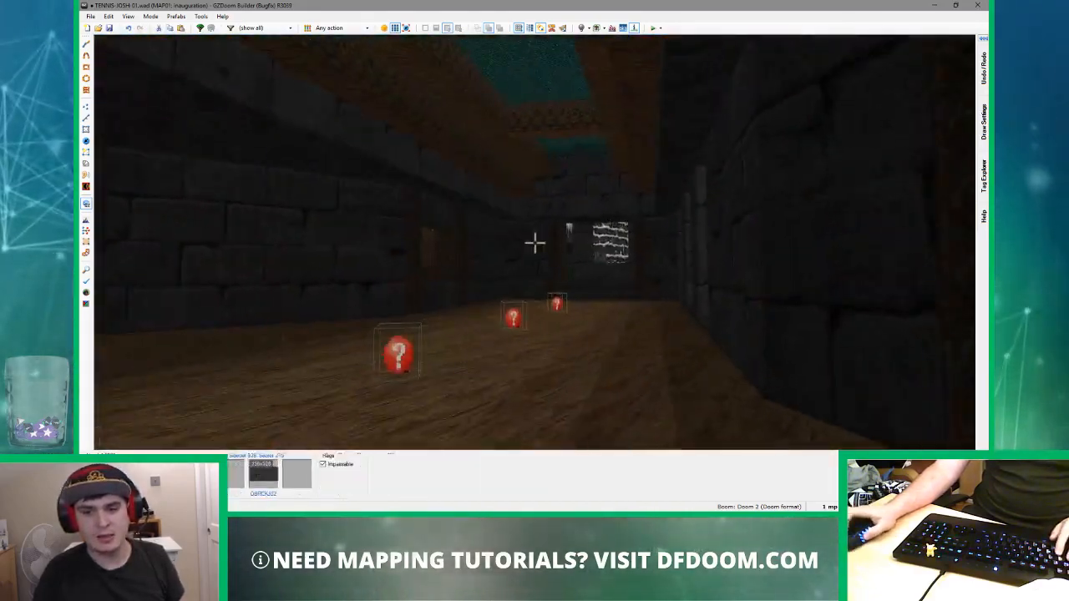
{"action": "key", "text": "e"}
{"action": "key", "text": "w"}
{"action": "middle_click_drag", "start_coordinate": [745, 308], "coordinate": [721, 220]}
{"action": "middle_click_drag", "start_coordinate": [533, 243], "coordinate": [561, 206]}
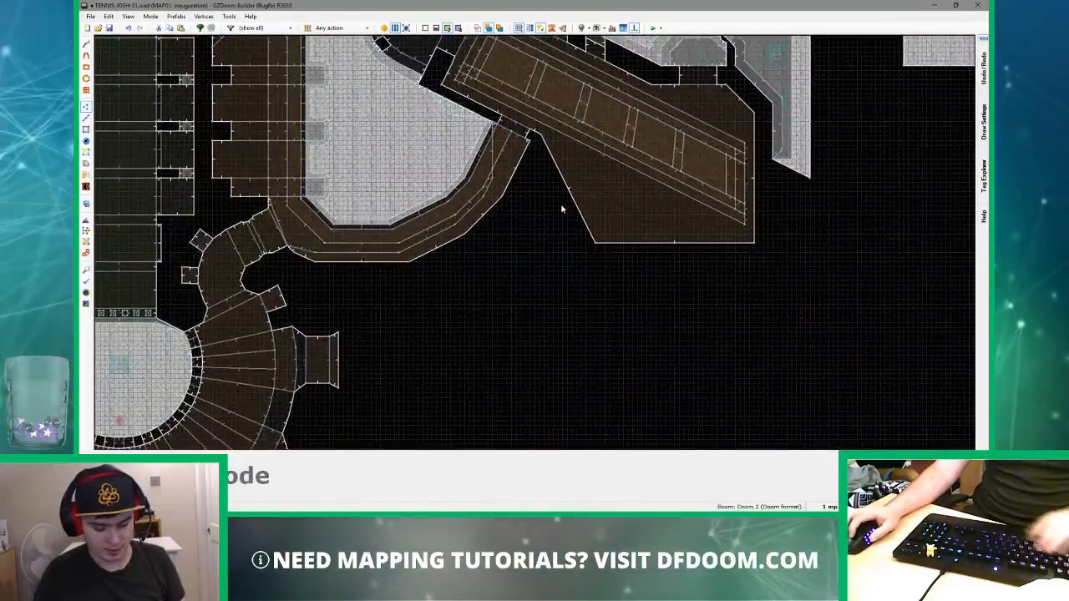
{"action": "key", "text": "l"}
{"action": "scroll", "coordinate": [537, 151], "scroll_direction": "up", "scroll_amount": 5}
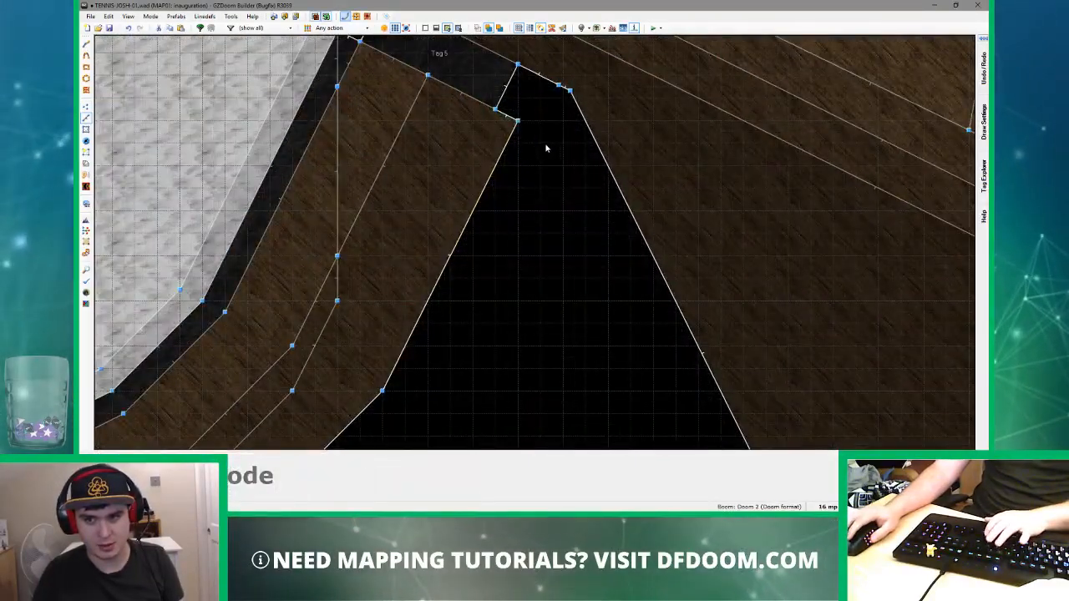
{"action": "scroll", "coordinate": [568, 126], "scroll_direction": "up", "scroll_amount": 5}
{"action": "key", "text": "d"}
{"action": "left_click", "coordinate": [610, 102]}
{"action": "scroll", "coordinate": [610, 143], "scroll_direction": "up", "scroll_amount": 4}
{"action": "key", "text": "Escape"}
{"action": "scroll", "coordinate": [597, 183], "scroll_direction": "down", "scroll_amount": 5}
- Insert a vertex on the hall's angled outer wall beside the Tag 5 doorway, level with the adjoining corridor's corner
{"action": "middle_click_drag", "start_coordinate": [581, 208], "coordinate": [541, 293]}
{"action": "key", "text": "v"}
{"action": "scroll", "coordinate": [567, 194], "scroll_direction": "up", "scroll_amount": 4}
{"action": "right_click", "coordinate": [589, 217]}
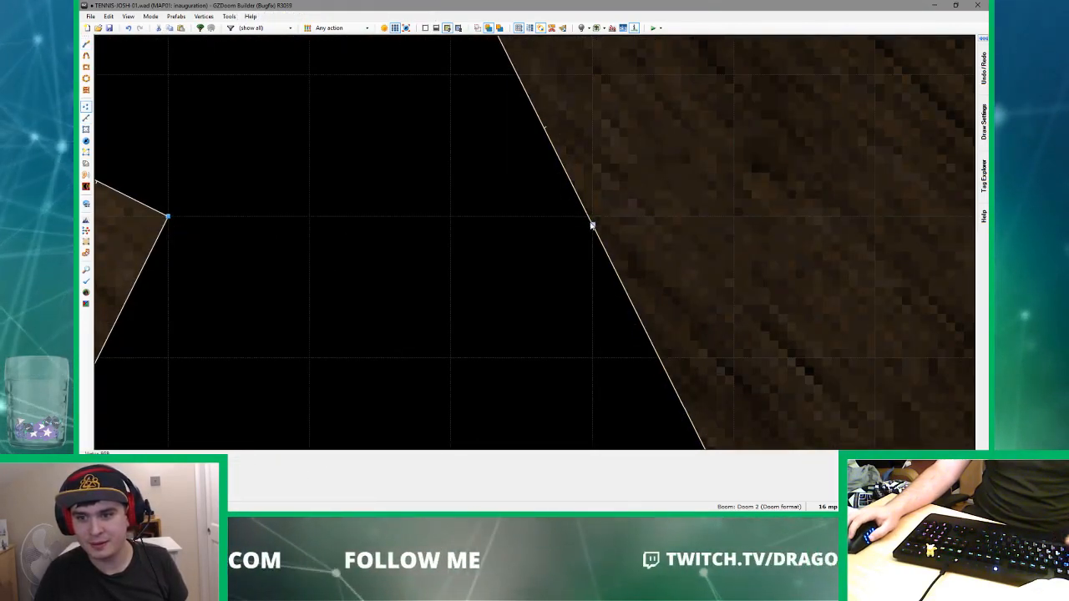
{"action": "scroll", "coordinate": [593, 219], "scroll_direction": "down", "scroll_amount": 4}
{"action": "scroll", "coordinate": [585, 222], "scroll_direction": "up", "scroll_amount": 4}
- Draw a strip sector about 36 units deep and 358 long along the outside of the hall's angled wall, starting at the inserted vertex
{"action": "key", "text": "d"}
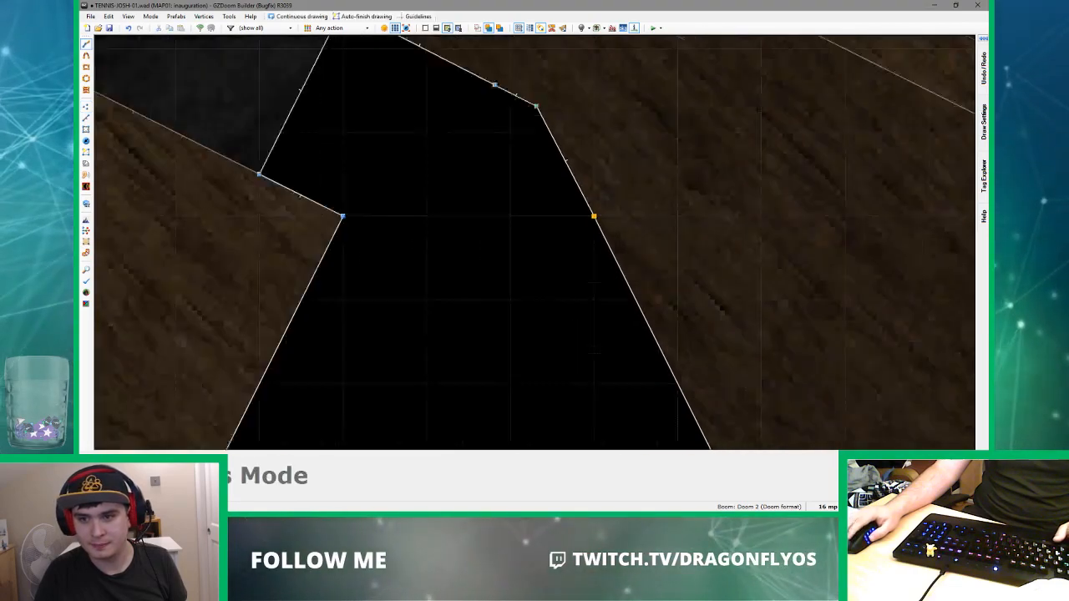
{"action": "scroll", "coordinate": [590, 209], "scroll_direction": "down", "scroll_amount": 3}
{"action": "left_click", "coordinate": [590, 217]}
{"action": "left_click", "coordinate": [536, 243]}
{"action": "scroll", "coordinate": [544, 248], "scroll_direction": "down", "scroll_amount": 3}
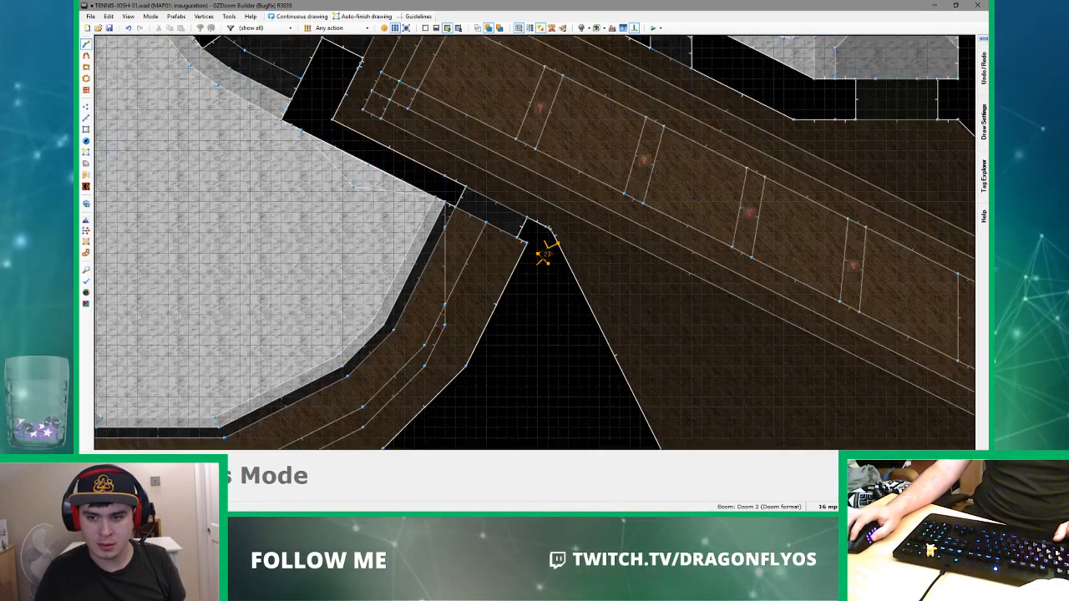
{"action": "scroll", "coordinate": [515, 190], "scroll_direction": "up", "scroll_amount": 1}
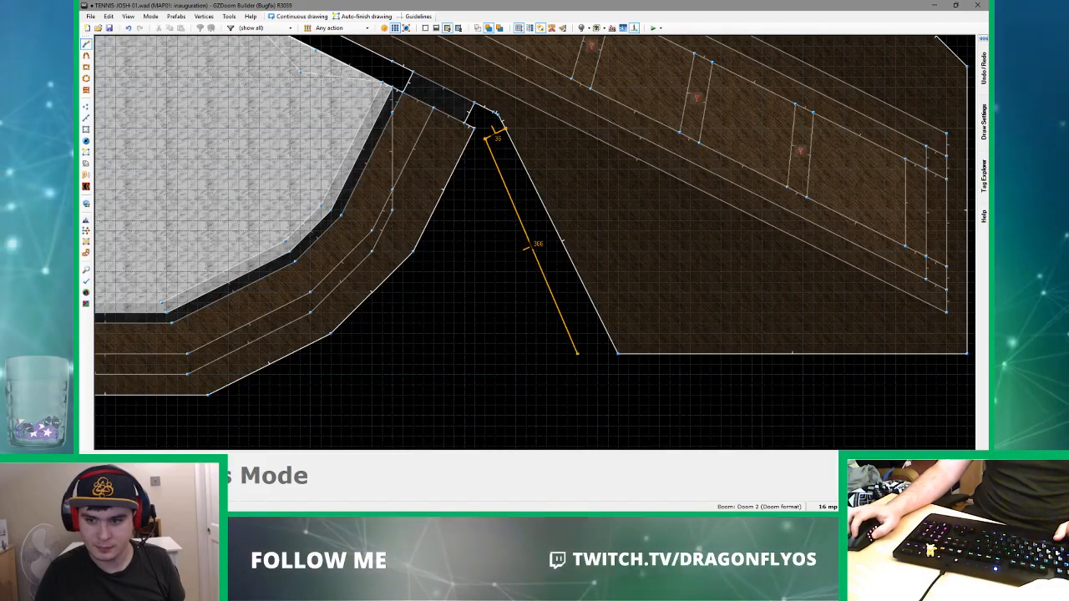
{"action": "scroll", "coordinate": [576, 346], "scroll_direction": "up", "scroll_amount": 1}
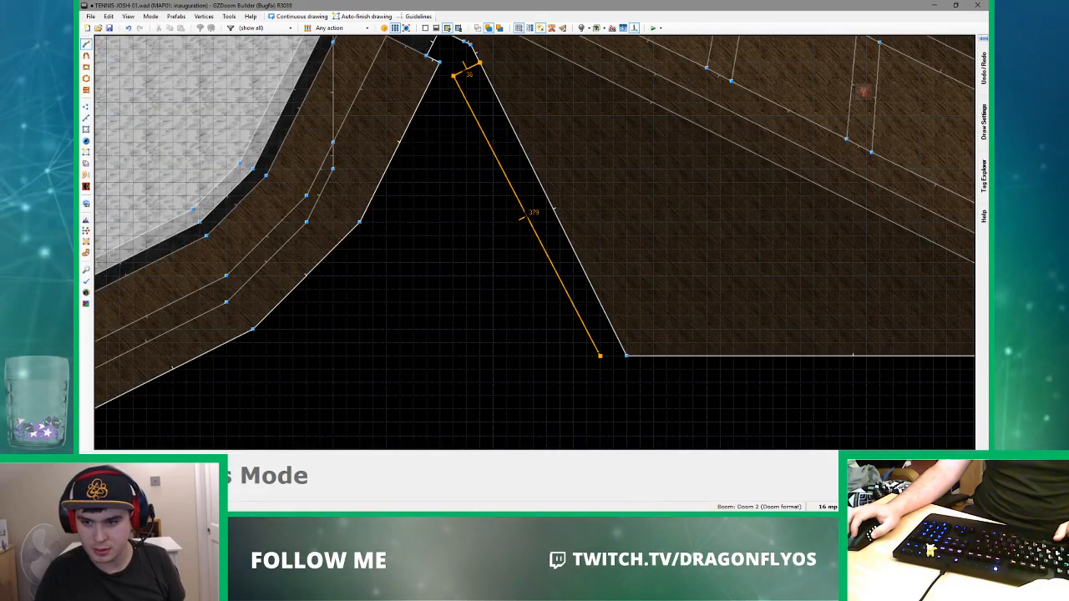
{"action": "left_click", "coordinate": [587, 342]}
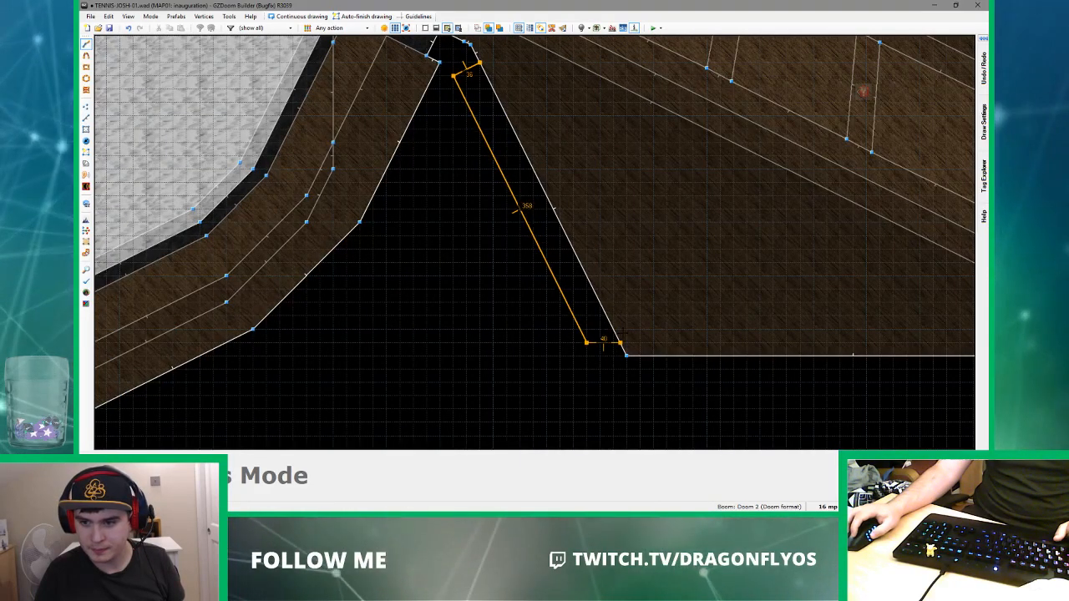
{"action": "left_click", "coordinate": [614, 330]}
{"action": "left_click", "coordinate": [479, 63]}
- Draw a section about 72 by 36 units across the middle of the strip and delete that sector to leave a gap
{"action": "scroll", "coordinate": [555, 231], "scroll_direction": "up", "scroll_amount": 3}
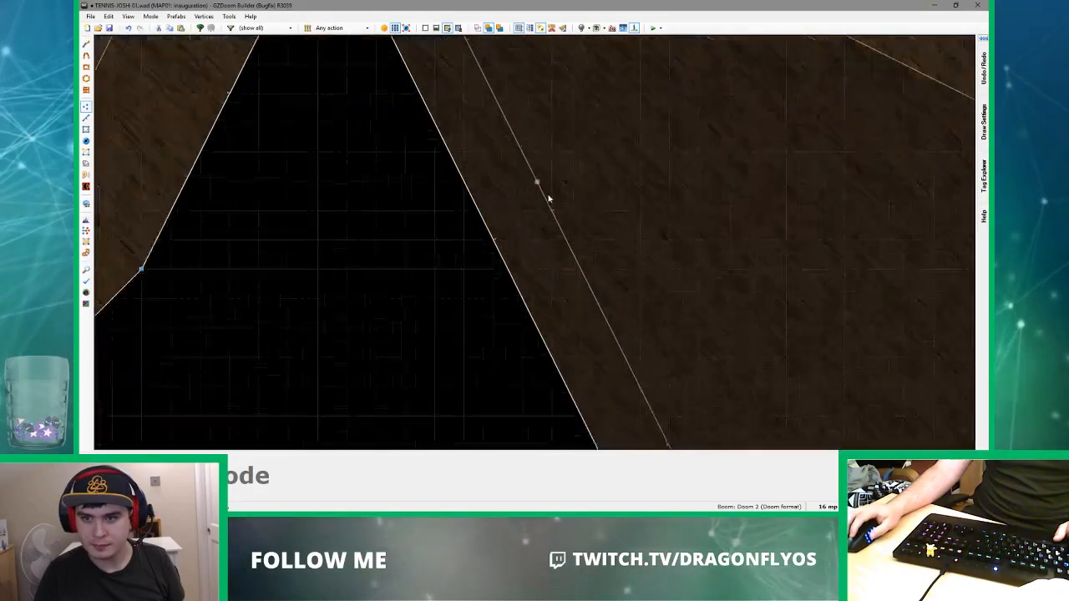
{"action": "right_click", "coordinate": [545, 228]}
{"action": "right_click", "coordinate": [480, 124]}
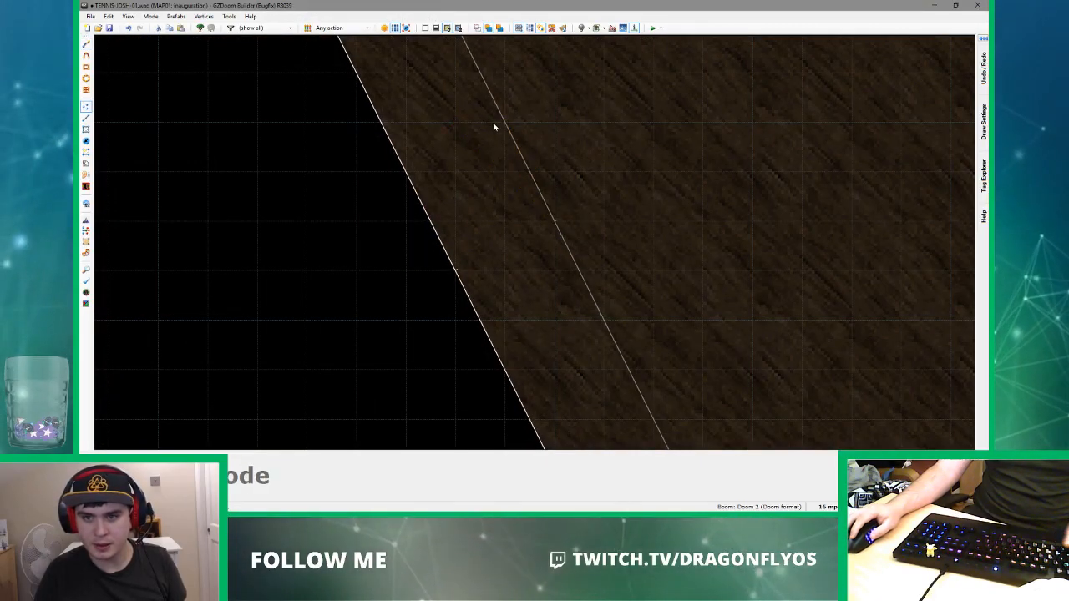
{"action": "right_click", "coordinate": [494, 126]}
{"action": "scroll", "coordinate": [490, 128], "scroll_direction": "down", "scroll_amount": 2}
{"action": "left_click", "coordinate": [440, 153]}
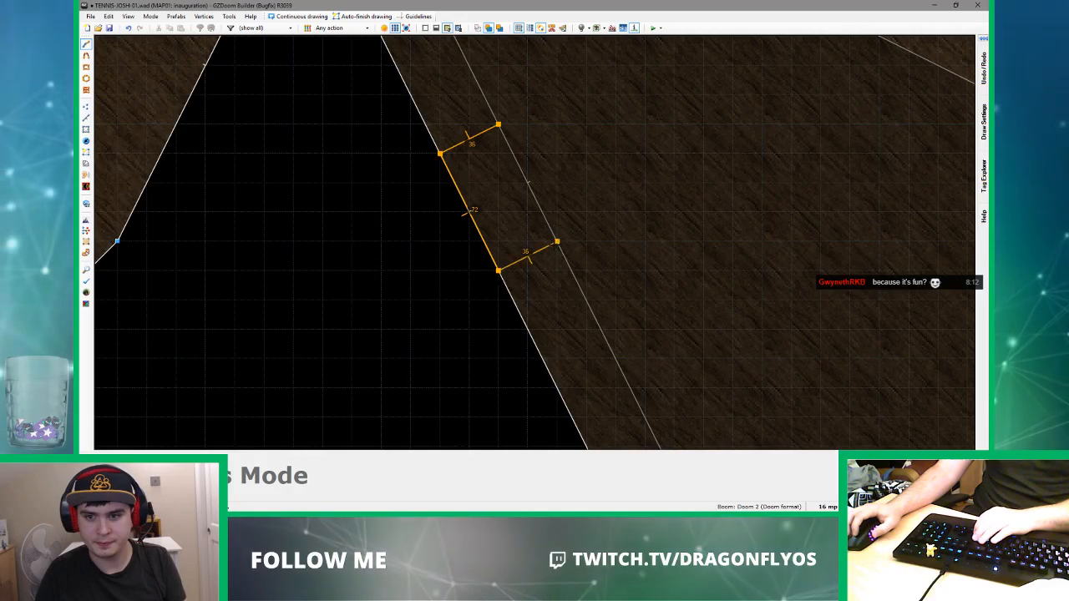
{"action": "left_click", "coordinate": [498, 271]}
{"action": "left_click", "coordinate": [556, 241]}
{"action": "left_click", "coordinate": [497, 125]}
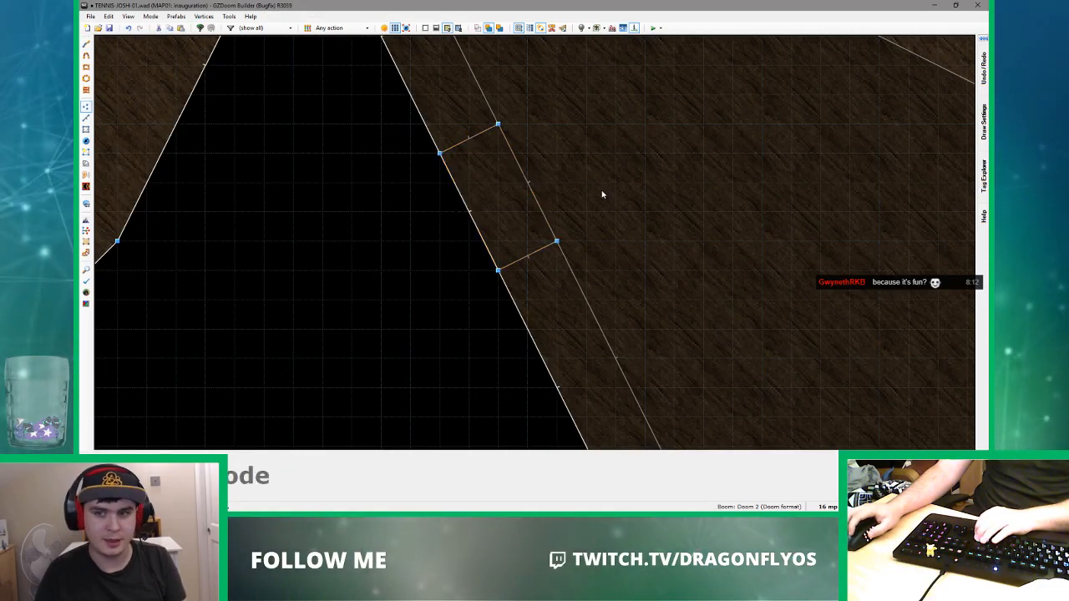
{"action": "scroll", "coordinate": [521, 203], "scroll_direction": "down", "scroll_amount": 3}
{"action": "key", "text": "s"}
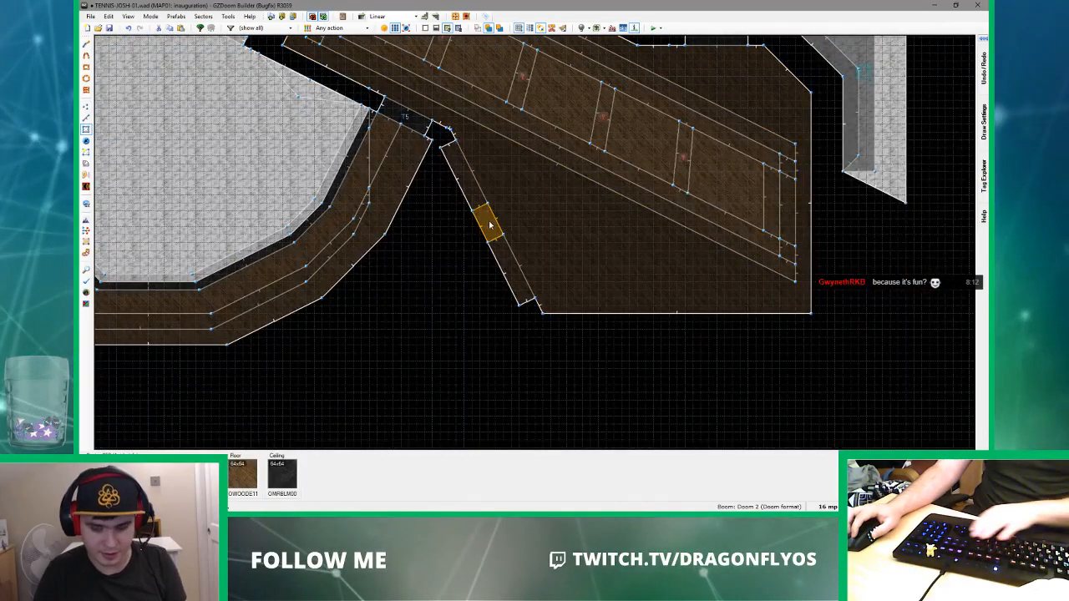
- Move the outer lines of both remaining strip sections outward, bringing the upper one onto the neighbouring corridor's wall
{"action": "key", "text": "l"}
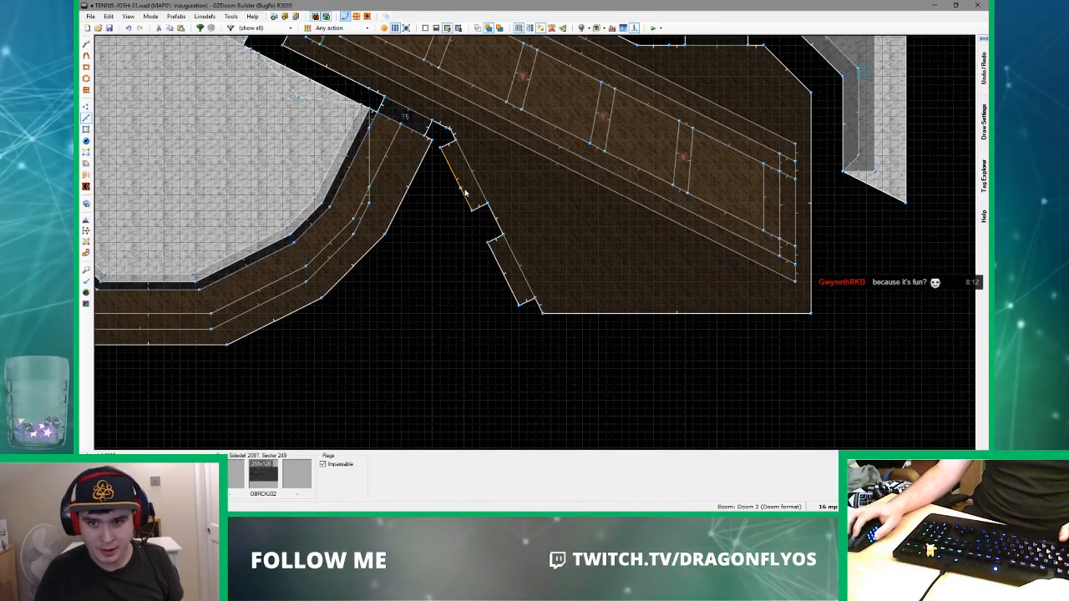
{"action": "scroll", "coordinate": [465, 192], "scroll_direction": "up", "scroll_amount": 2}
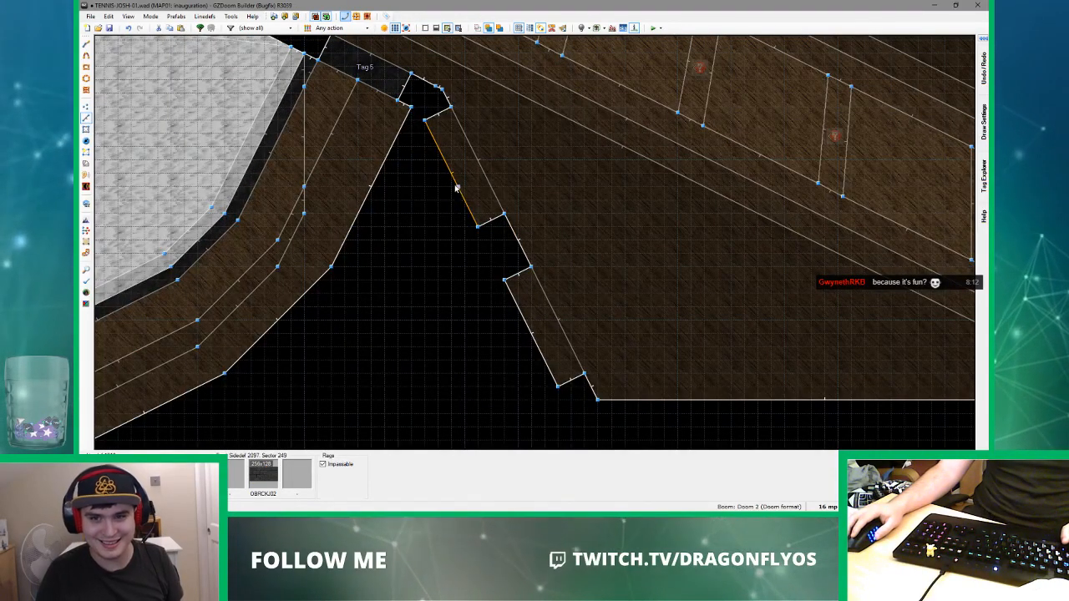
{"action": "scroll", "coordinate": [450, 176], "scroll_direction": "up", "scroll_amount": 1}
{"action": "right_click_drag", "start_coordinate": [449, 174], "coordinate": [422, 186]}
{"action": "scroll", "coordinate": [424, 183], "scroll_direction": "down", "scroll_amount": 3}
{"action": "scroll", "coordinate": [441, 195], "scroll_direction": "up", "scroll_amount": 5}
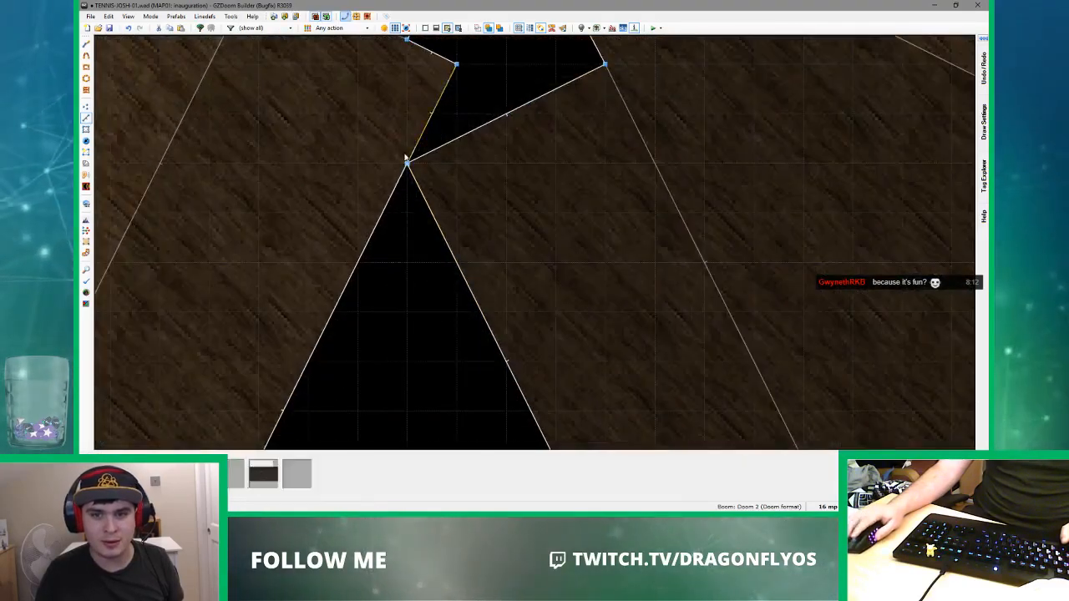
{"action": "scroll", "coordinate": [434, 175], "scroll_direction": "down", "scroll_amount": 4}
{"action": "right_click_drag", "start_coordinate": [456, 200], "coordinate": [427, 213]}
{"action": "scroll", "coordinate": [438, 194], "scroll_direction": "down", "scroll_amount": 3}
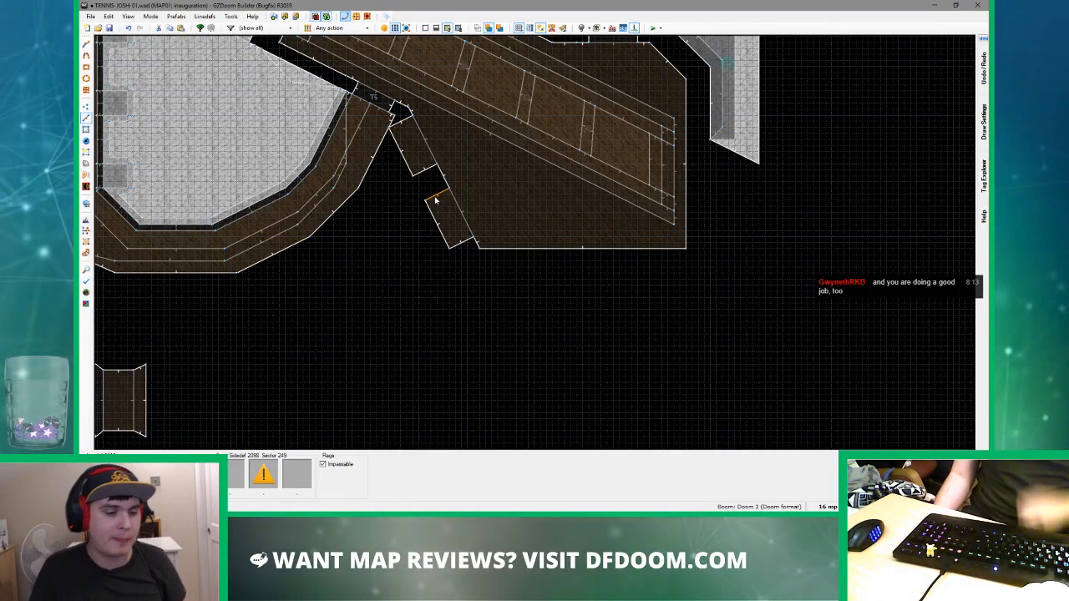
{"action": "scroll", "coordinate": [451, 175], "scroll_direction": "up", "scroll_amount": 8}
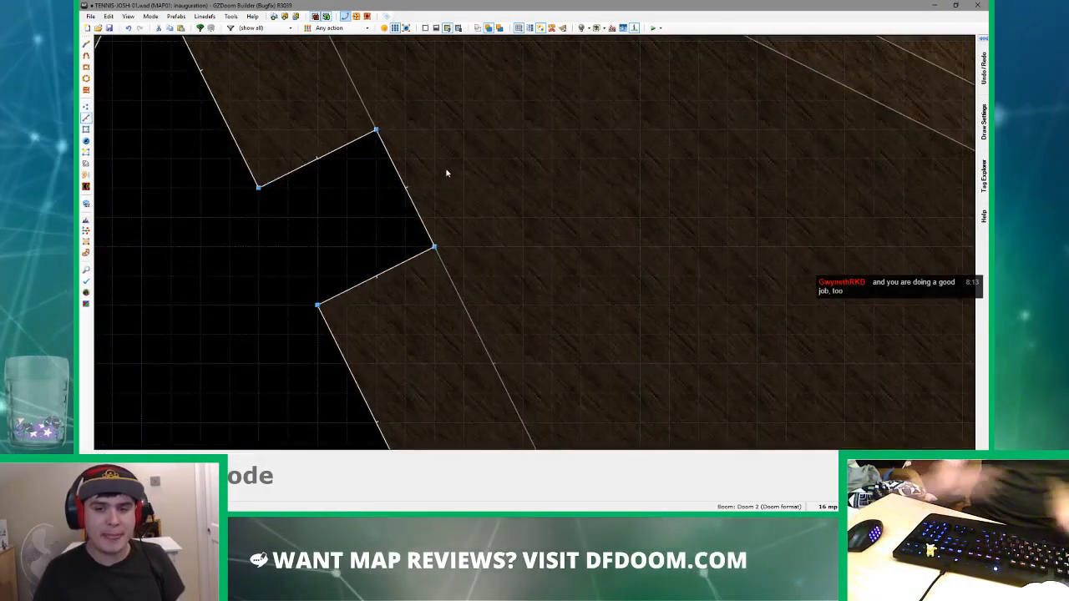
{"action": "scroll", "coordinate": [446, 173], "scroll_direction": "down", "scroll_amount": 6}
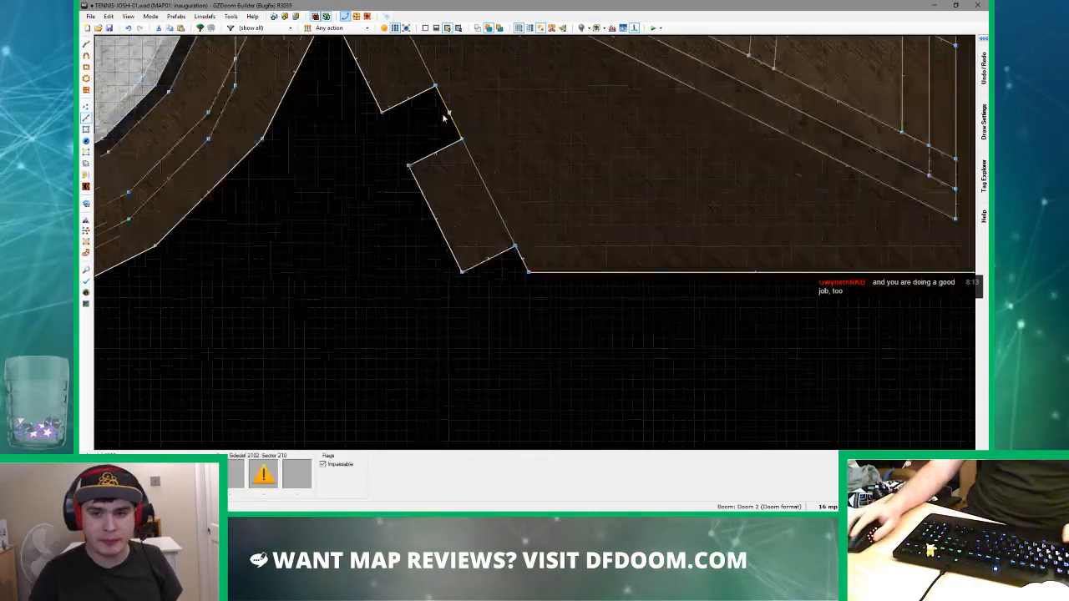
{"action": "scroll", "coordinate": [456, 159], "scroll_direction": "up", "scroll_amount": 2}
{"action": "left_click", "coordinate": [471, 203]}
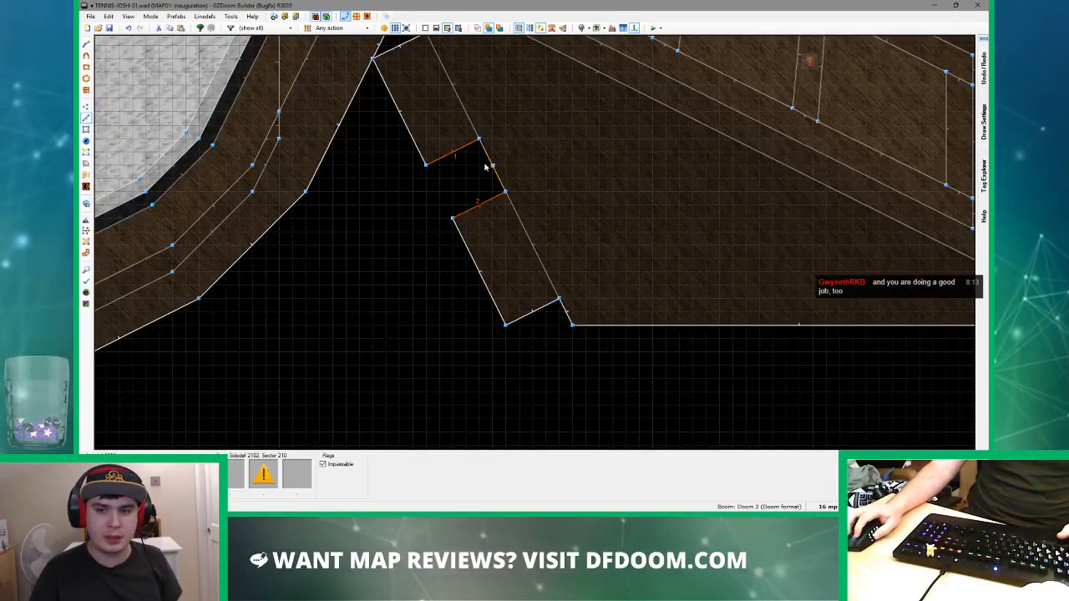
{"action": "scroll", "coordinate": [487, 164], "scroll_direction": "down", "scroll_amount": 2}
- Start a sector outline at the upper recess corner and trace the corridor's three outer wall segments, about 179, 181 and 215 units long
{"action": "scroll", "coordinate": [412, 105], "scroll_direction": "up", "scroll_amount": 9}
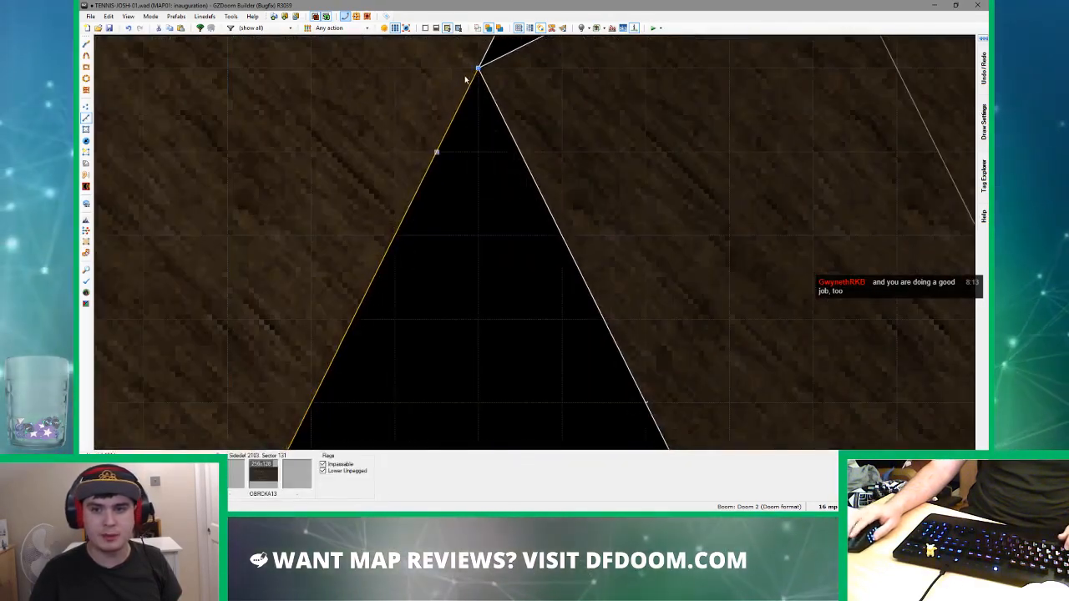
{"action": "key", "text": "ctrl+d"}
{"action": "scroll", "coordinate": [456, 63], "scroll_direction": "down", "scroll_amount": 3}
{"action": "left_click", "coordinate": [466, 64]}
{"action": "scroll", "coordinate": [462, 67], "scroll_direction": "down", "scroll_amount": 3}
{"action": "scroll", "coordinate": [405, 198], "scroll_direction": "down", "scroll_amount": 2}
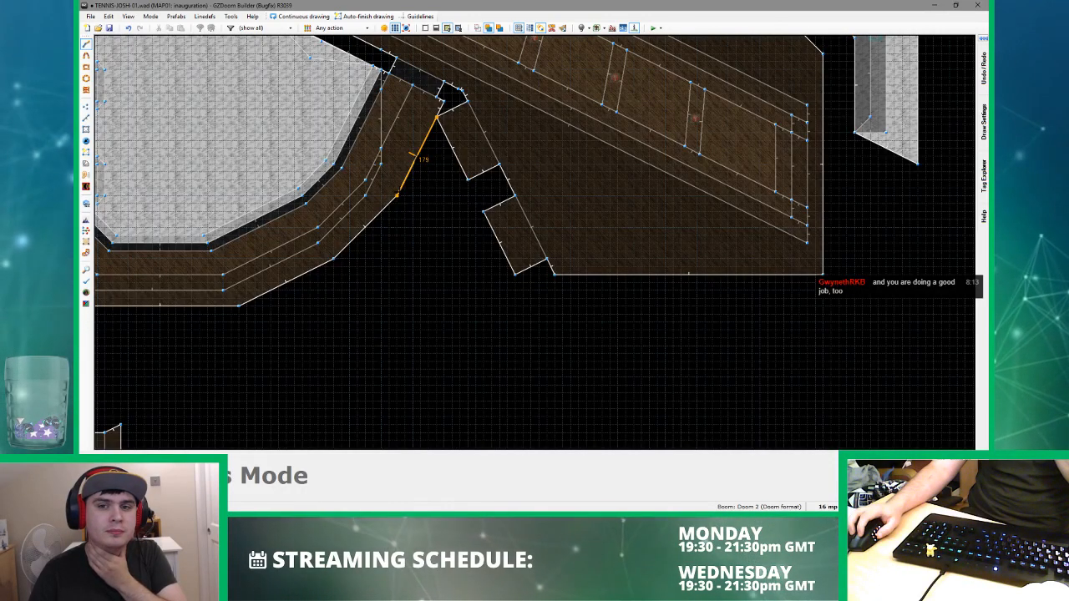
{"action": "left_click", "coordinate": [397, 195]}
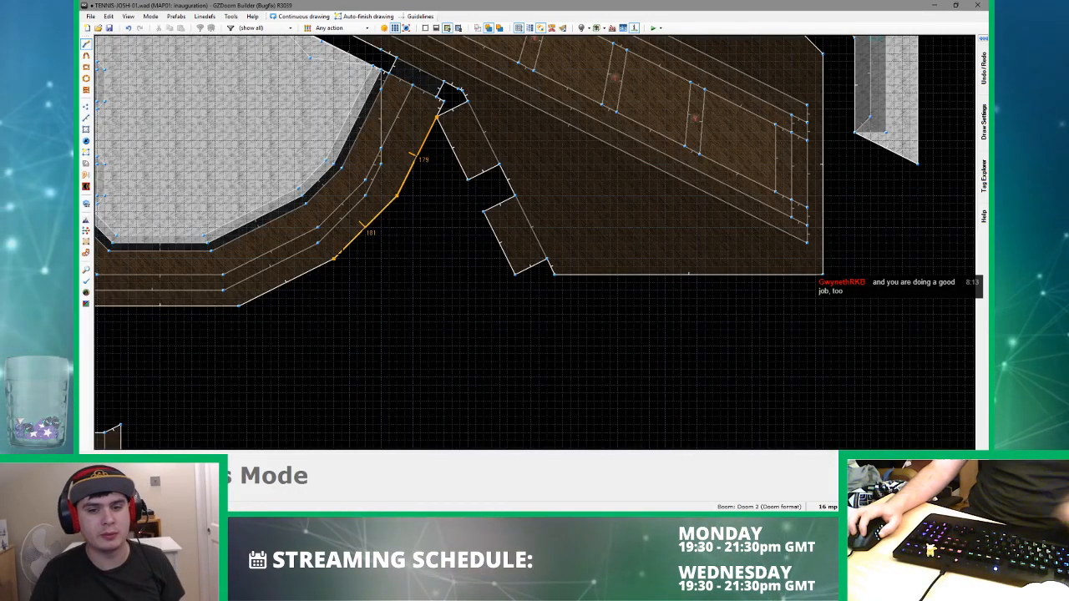
{"action": "scroll", "coordinate": [241, 307], "scroll_direction": "up", "scroll_amount": 5}
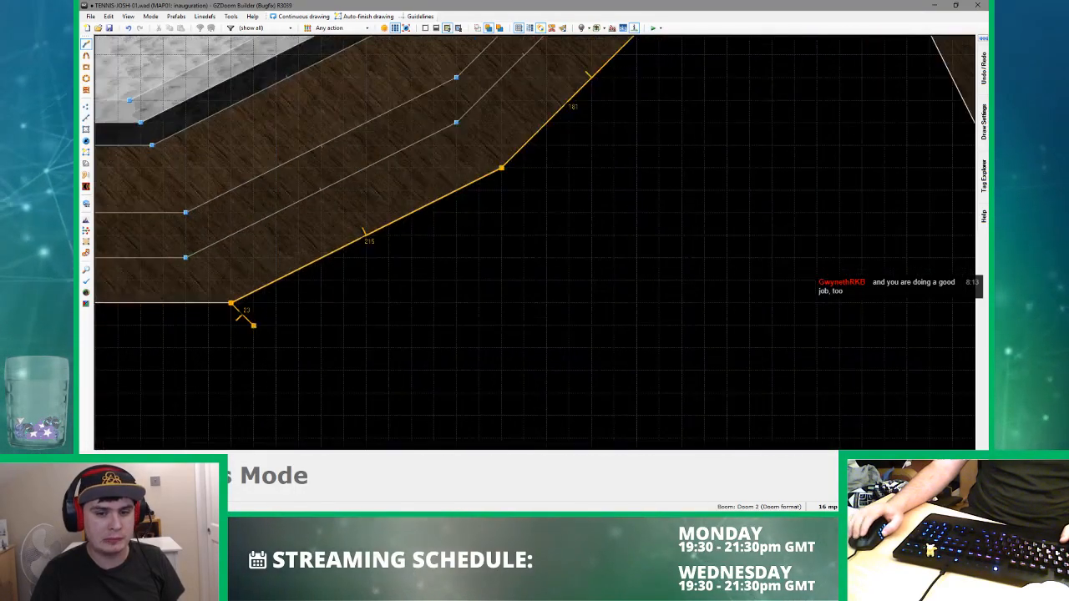
- Offset the outline about 36 units outward, run it back parallel to the corridor wall, and close the strip at the recess corner
{"action": "left_click", "coordinate": [254, 348]}
{"action": "scroll", "coordinate": [261, 347], "scroll_direction": "down", "scroll_amount": 4}
{"action": "scroll", "coordinate": [338, 309], "scroll_direction": "up", "scroll_amount": 3}
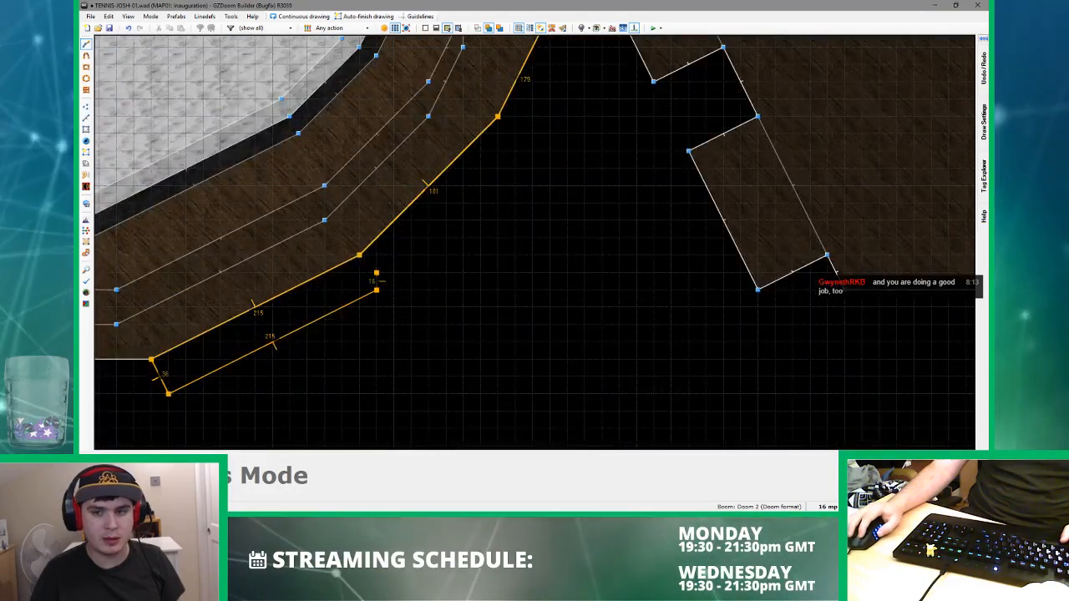
{"action": "left_click", "coordinate": [377, 290]}
{"action": "left_click", "coordinate": [531, 133]}
{"action": "middle_click_drag", "start_coordinate": [532, 134], "coordinate": [368, 374]}
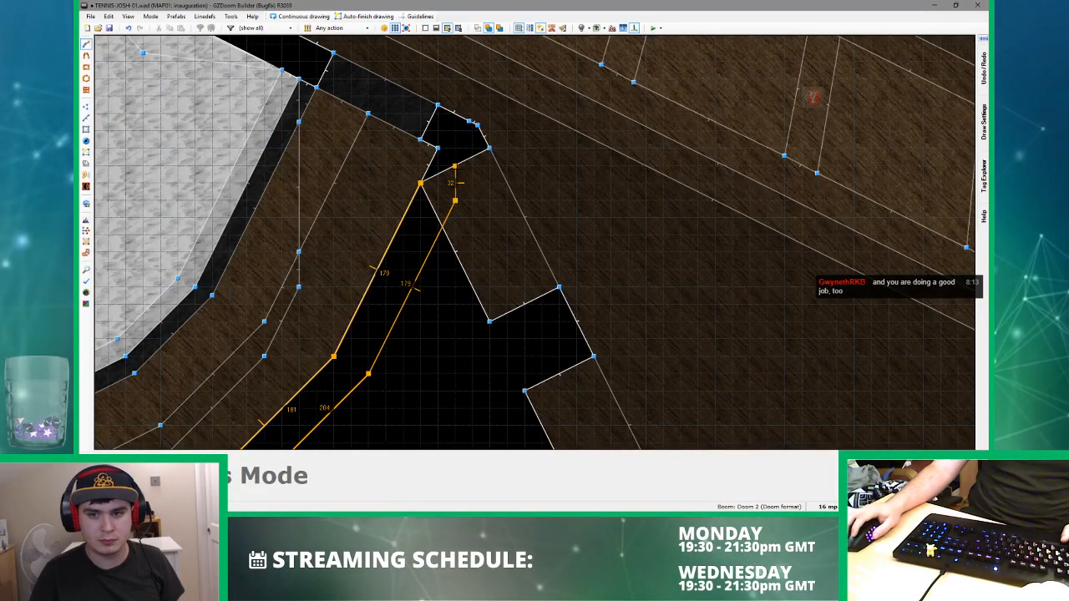
{"action": "left_click", "coordinate": [420, 183]}
{"action": "scroll", "coordinate": [461, 265], "scroll_direction": "down", "scroll_amount": 4}
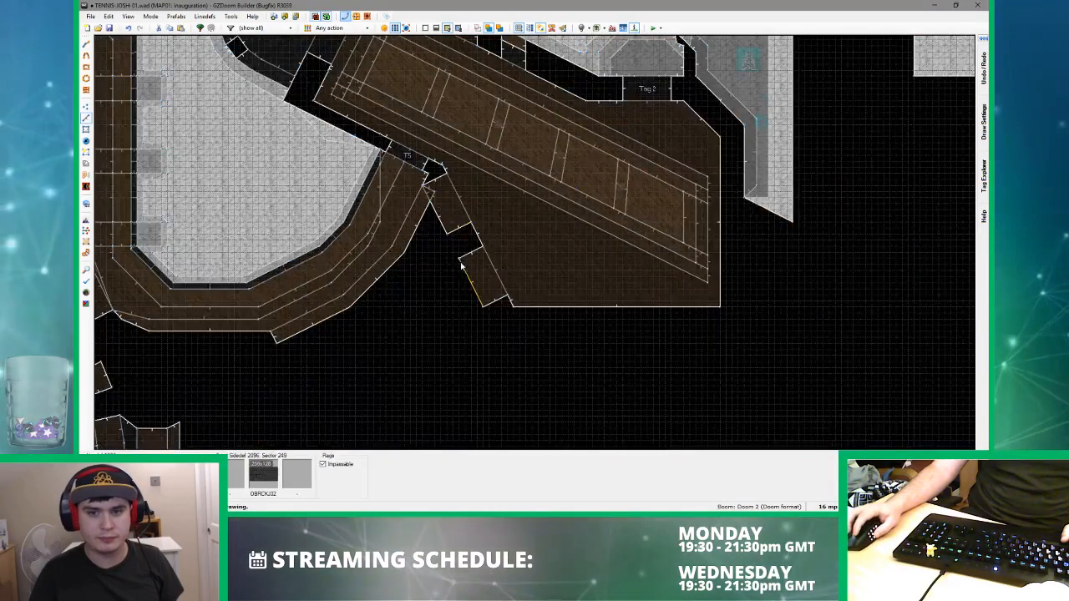
- Start a room outline across the gap and along the lower recess, with segments about 72 and 143 units, extended about 36 units past its corner
{"action": "middle_click_drag", "start_coordinate": [453, 264], "coordinate": [429, 111]}
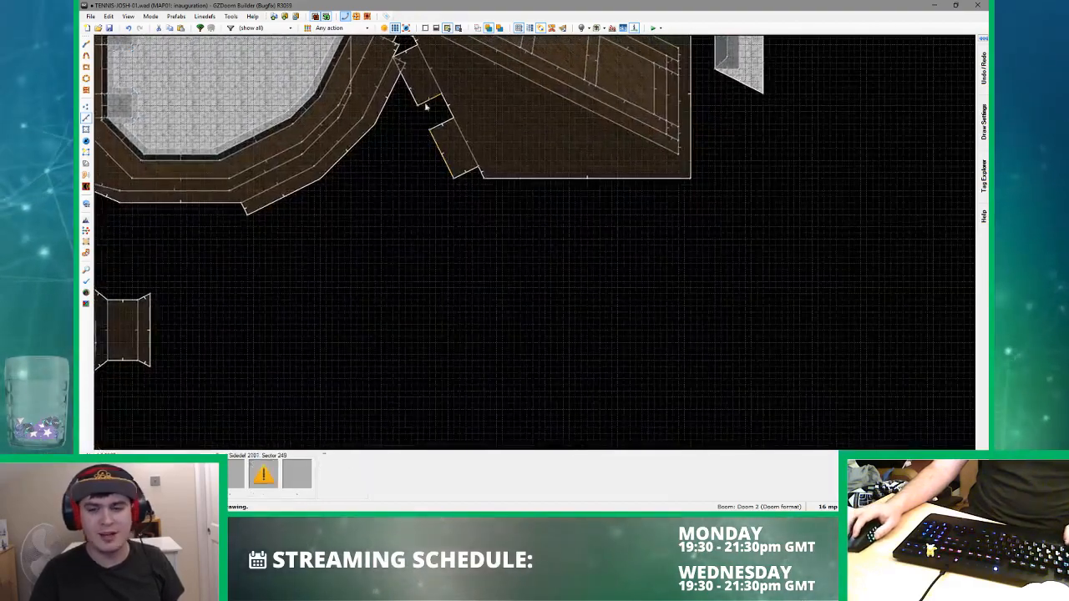
{"action": "scroll", "coordinate": [429, 112], "scroll_direction": "up", "scroll_amount": 4}
{"action": "scroll", "coordinate": [408, 157], "scroll_direction": "up", "scroll_amount": 4}
{"action": "right_click", "coordinate": [409, 147]}
{"action": "scroll", "coordinate": [409, 147], "scroll_direction": "down", "scroll_amount": 6}
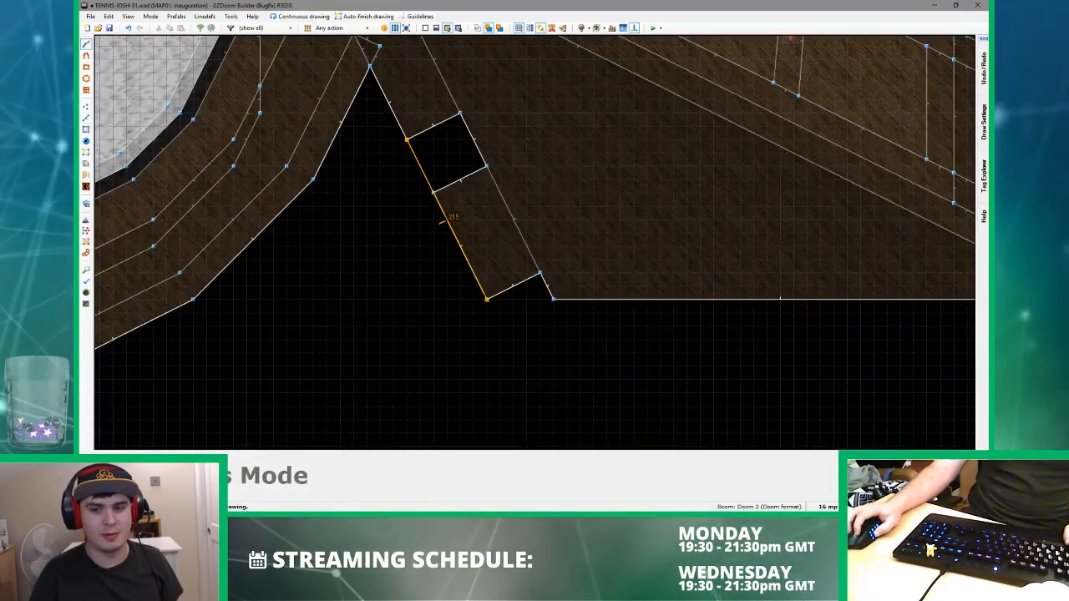
{"action": "left_click", "coordinate": [433, 194]}
{"action": "left_click", "coordinate": [486, 298]}
{"action": "scroll", "coordinate": [486, 298], "scroll_direction": "down", "scroll_amount": 4}
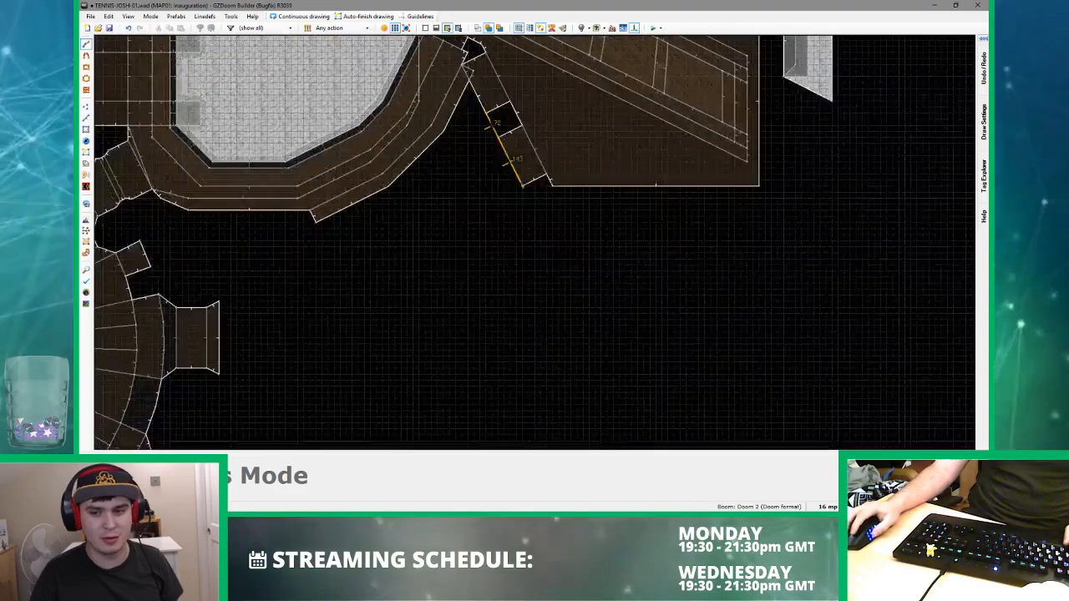
{"action": "scroll", "coordinate": [532, 203], "scroll_direction": "up", "scroll_amount": 4}
{"action": "left_click", "coordinate": [520, 191]}
- Draw the room's long far wall about 537 units and close the outline with a wall about 193 units to the corridor strip's end
{"action": "scroll", "coordinate": [516, 194], "scroll_direction": "down", "scroll_amount": 1}
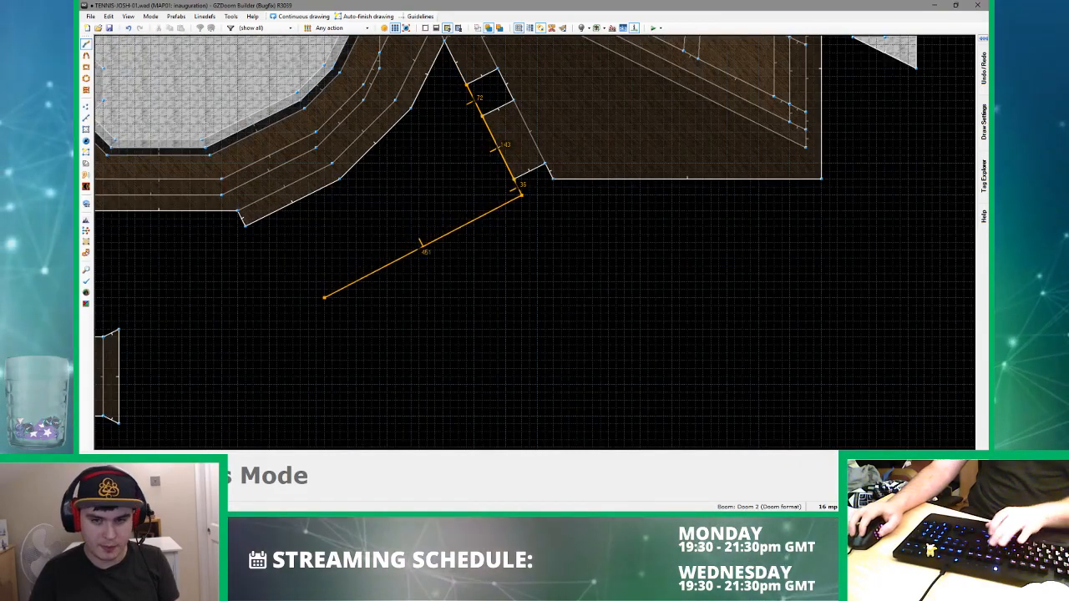
{"action": "key", "text": "bracketleft"}
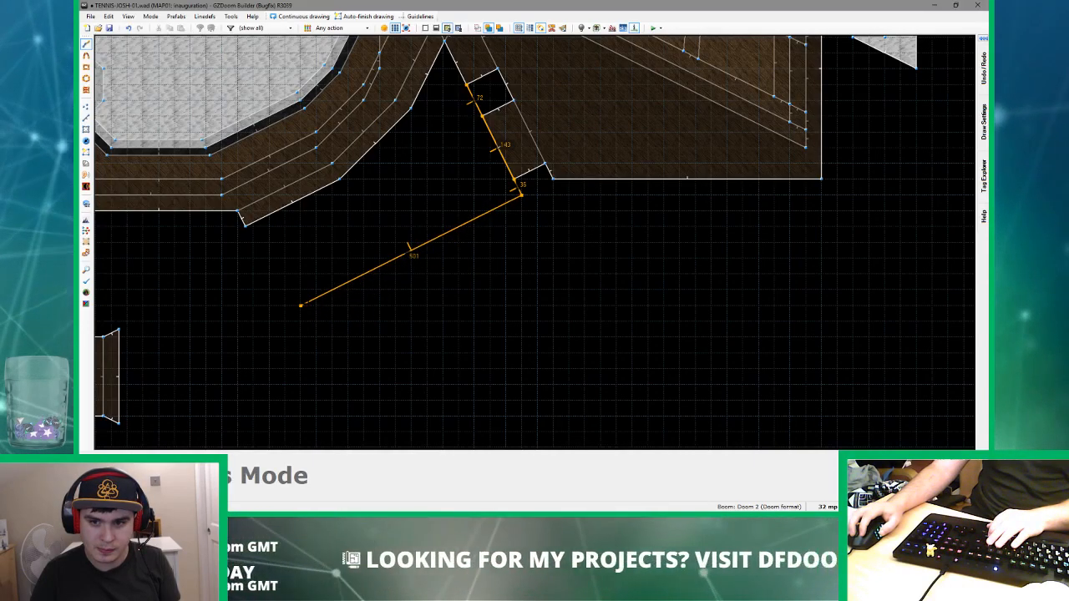
{"action": "left_click", "coordinate": [301, 305]}
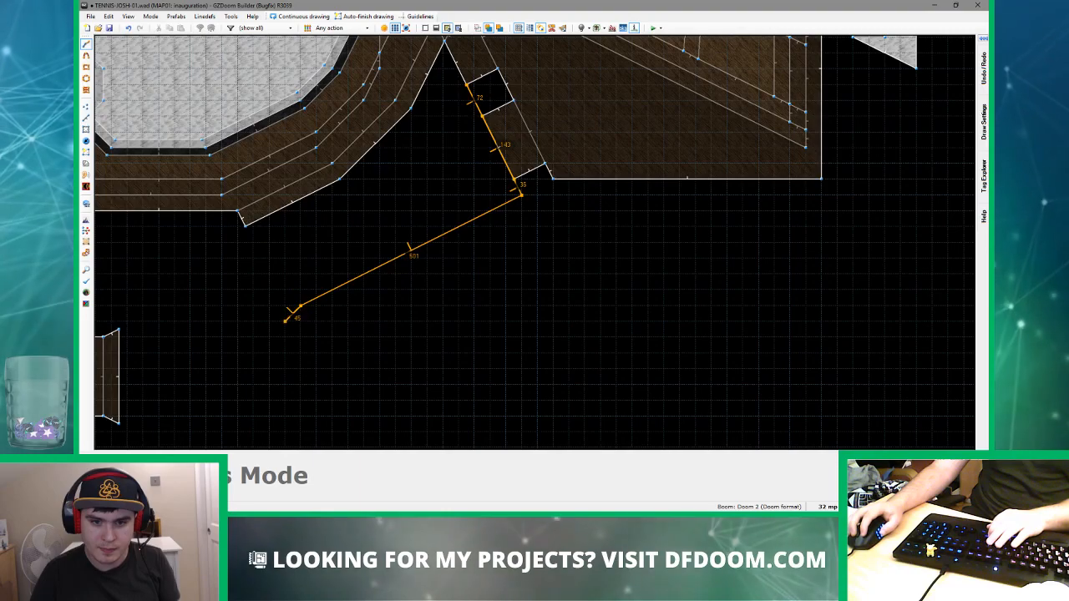
{"action": "left_click", "coordinate": [269, 321]}
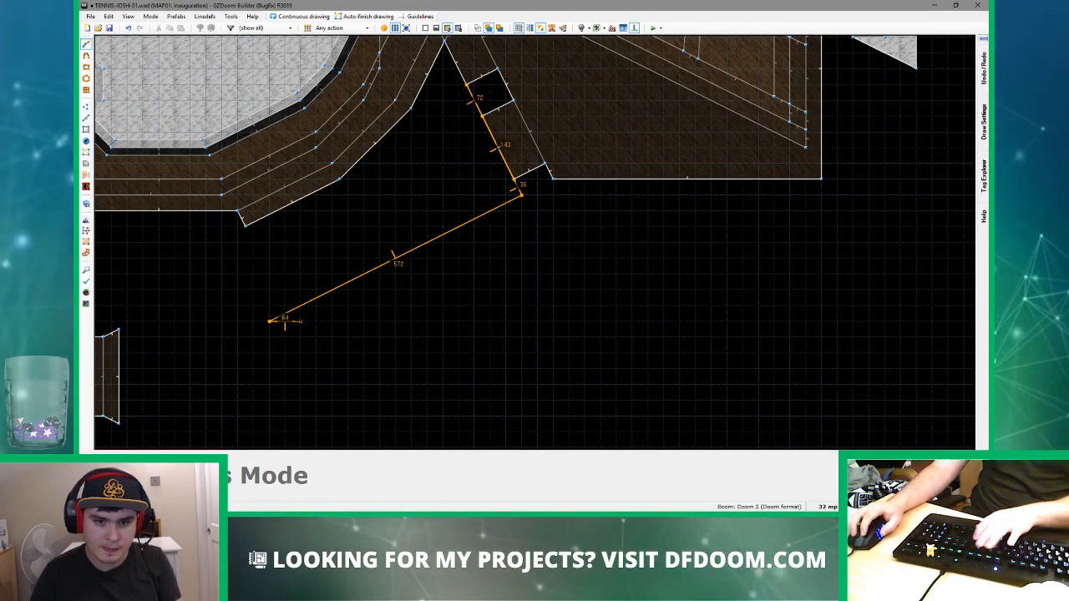
{"action": "scroll", "coordinate": [284, 321], "scroll_direction": "up", "scroll_amount": 4}
{"action": "scroll", "coordinate": [236, 325], "scroll_direction": "down", "scroll_amount": 4}
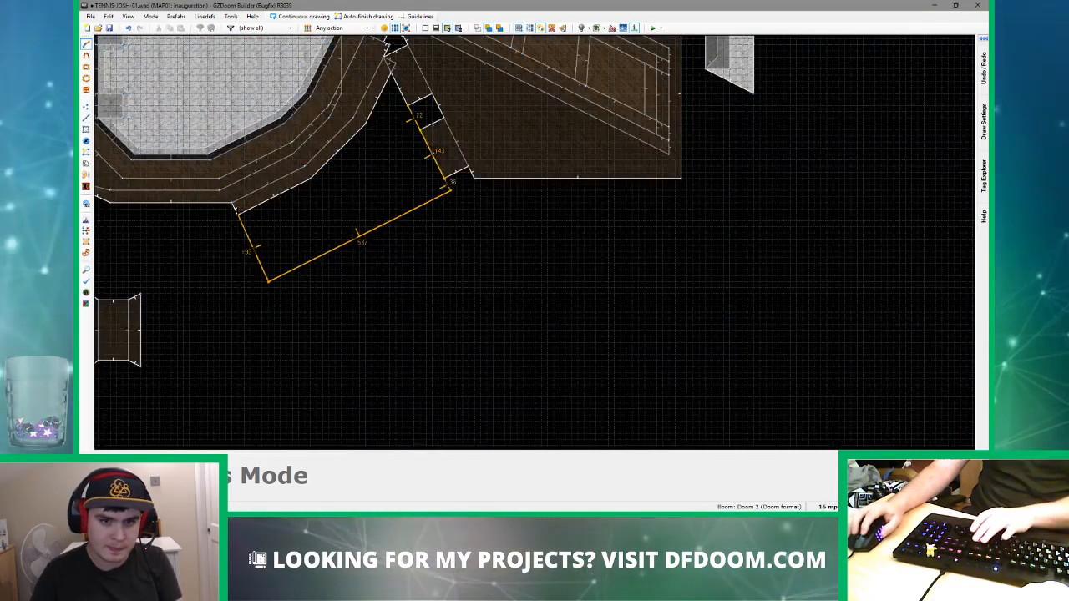
{"action": "scroll", "coordinate": [241, 214], "scroll_direction": "up", "scroll_amount": 5}
{"action": "left_click", "coordinate": [238, 208]}
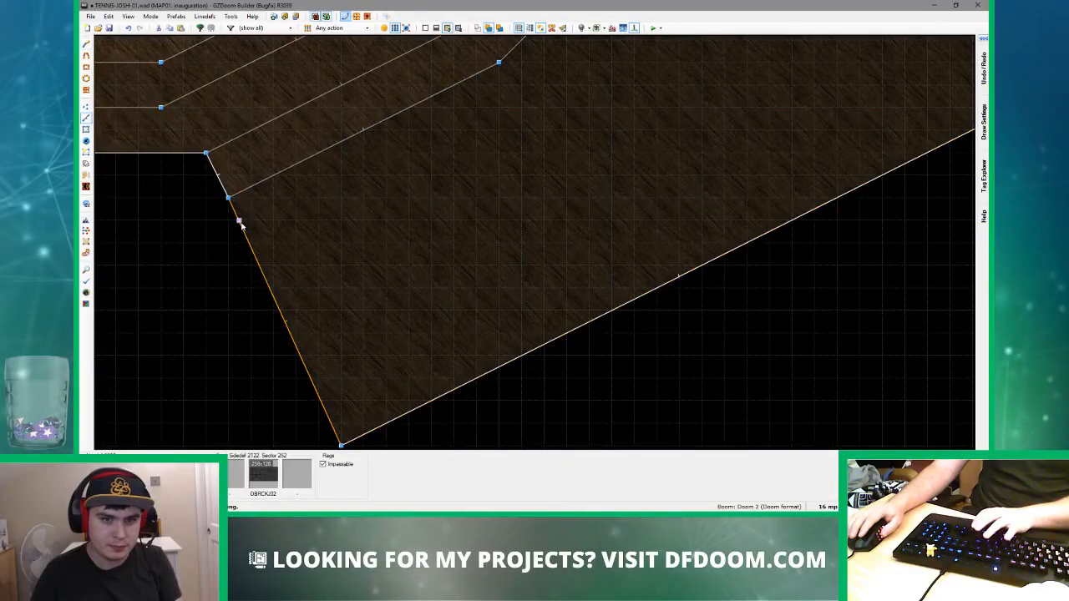
- Rebuild the new room's lower corner with vertices on both walls, extending the short side wall straight to a new corner
{"action": "scroll", "coordinate": [288, 326], "scroll_direction": "down", "scroll_amount": 1}
{"action": "scroll", "coordinate": [283, 315], "scroll_direction": "up", "scroll_amount": 1}
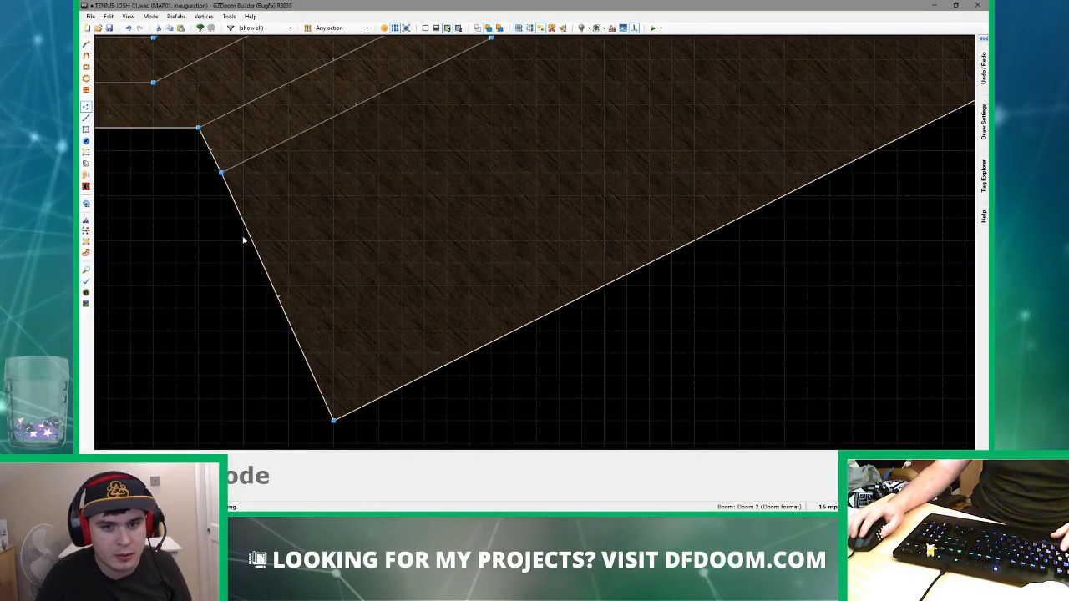
{"action": "right_click_drag", "start_coordinate": [331, 408], "coordinate": [341, 399]}
{"action": "scroll", "coordinate": [344, 398], "scroll_direction": "down", "scroll_amount": 3}
{"action": "scroll", "coordinate": [358, 404], "scroll_direction": "up", "scroll_amount": 4}
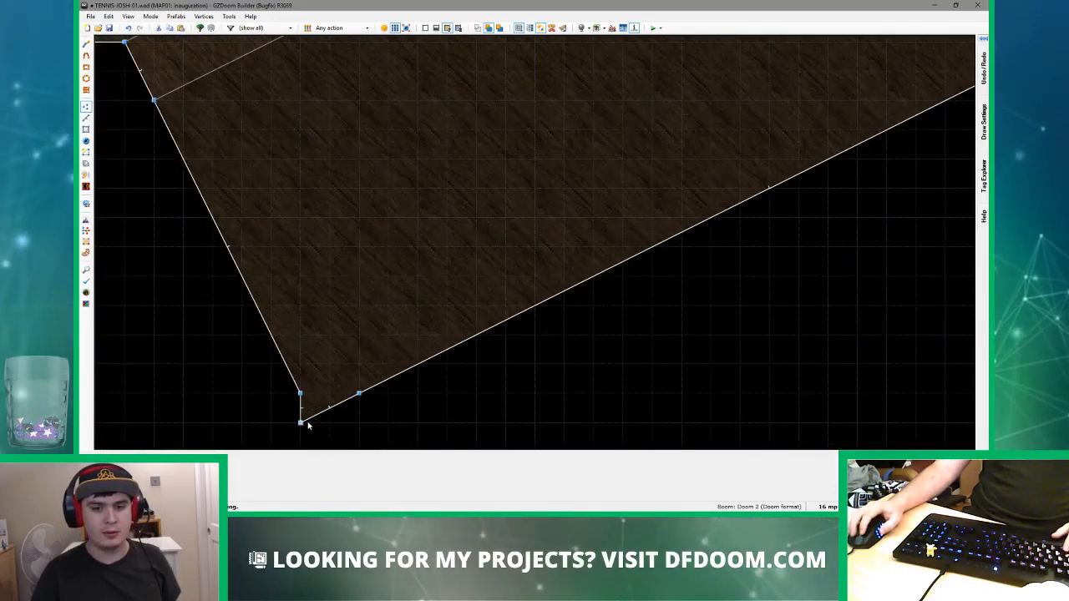
{"action": "scroll", "coordinate": [304, 394], "scroll_direction": "down", "scroll_amount": 3}
{"action": "scroll", "coordinate": [418, 332], "scroll_direction": "up", "scroll_amount": 4}
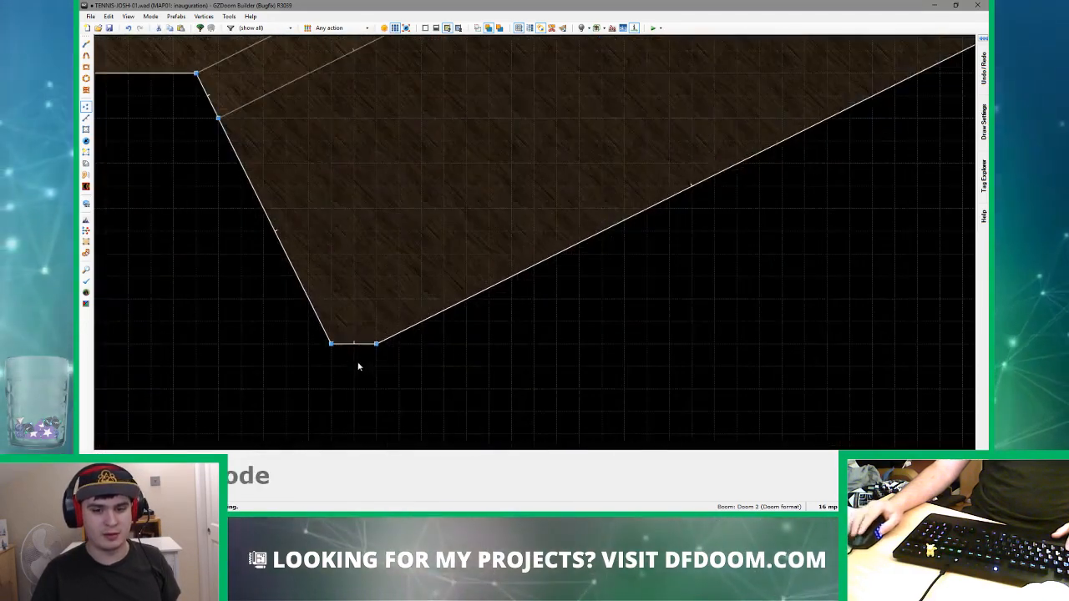
{"action": "right_click_drag", "start_coordinate": [325, 349], "coordinate": [332, 396]}
{"action": "scroll", "coordinate": [331, 397], "scroll_direction": "up", "scroll_amount": 4}
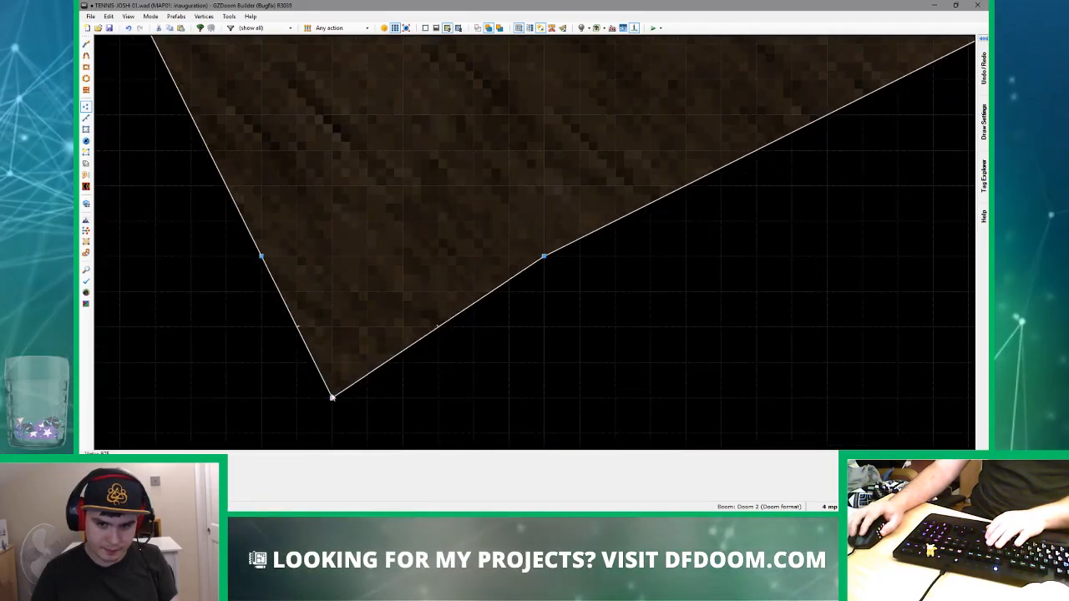
- Draw a line continuing the long far wall across the short side wall, and clear surplus vertices to leave one square corner
{"action": "scroll", "coordinate": [539, 247], "scroll_direction": "up", "scroll_amount": 3}
{"action": "key", "text": "ctrl+d"}
{"action": "left_click", "coordinate": [543, 261]}
{"action": "scroll", "coordinate": [540, 255], "scroll_direction": "down", "scroll_amount": 6}
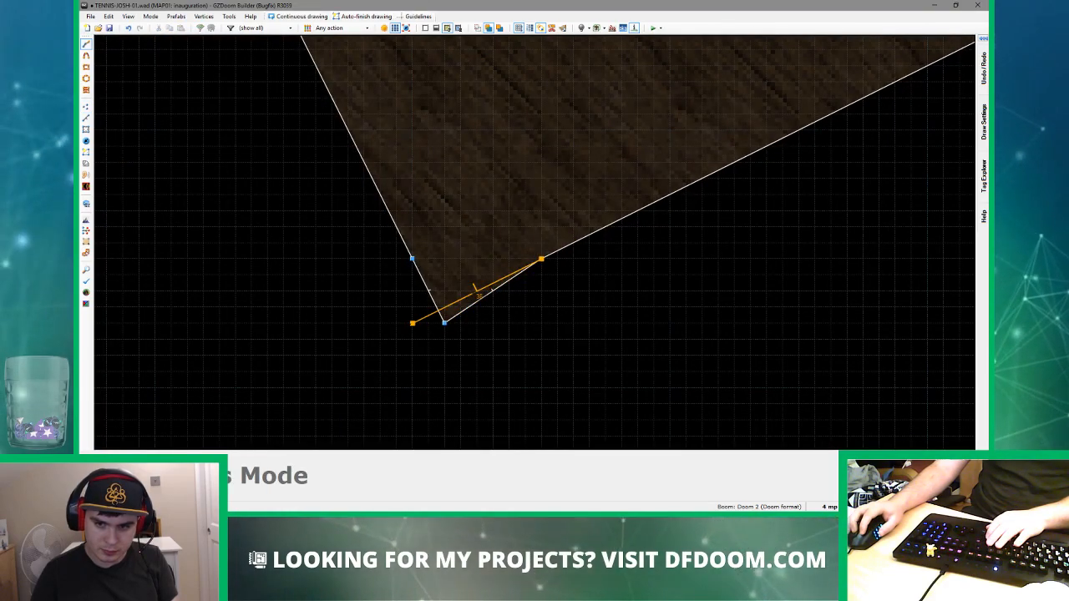
{"action": "left_click", "coordinate": [413, 323]}
{"action": "right_click", "coordinate": [412, 323]}
{"action": "scroll", "coordinate": [435, 298], "scroll_direction": "up", "scroll_amount": 3}
{"action": "key", "text": "Delete"}
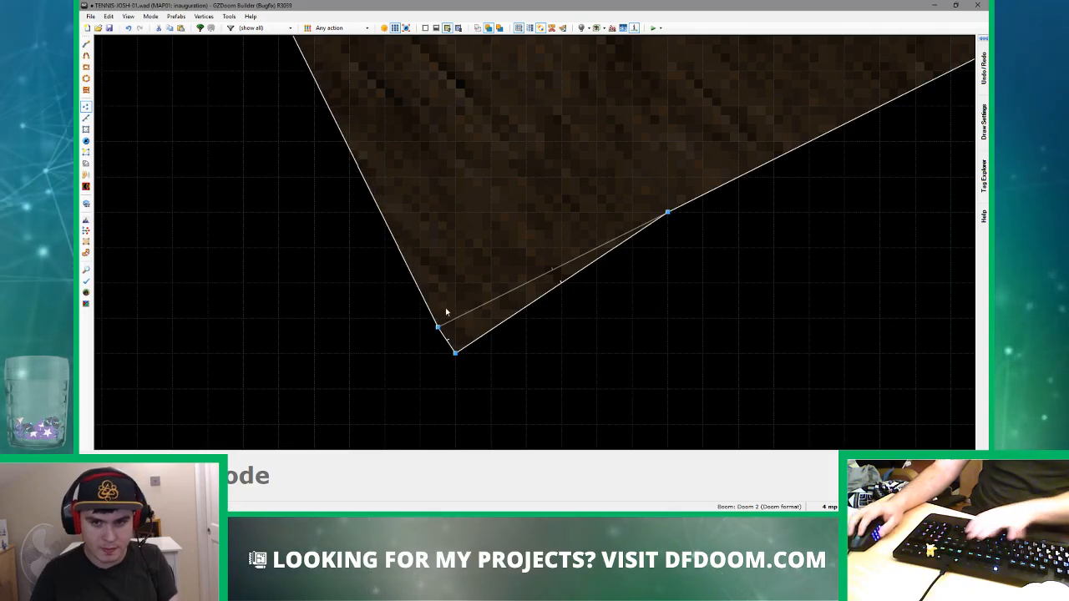
{"action": "left_click_drag", "start_coordinate": [455, 353], "coordinate": [411, 351]}
{"action": "scroll", "coordinate": [411, 350], "scroll_direction": "down", "scroll_amount": 4}
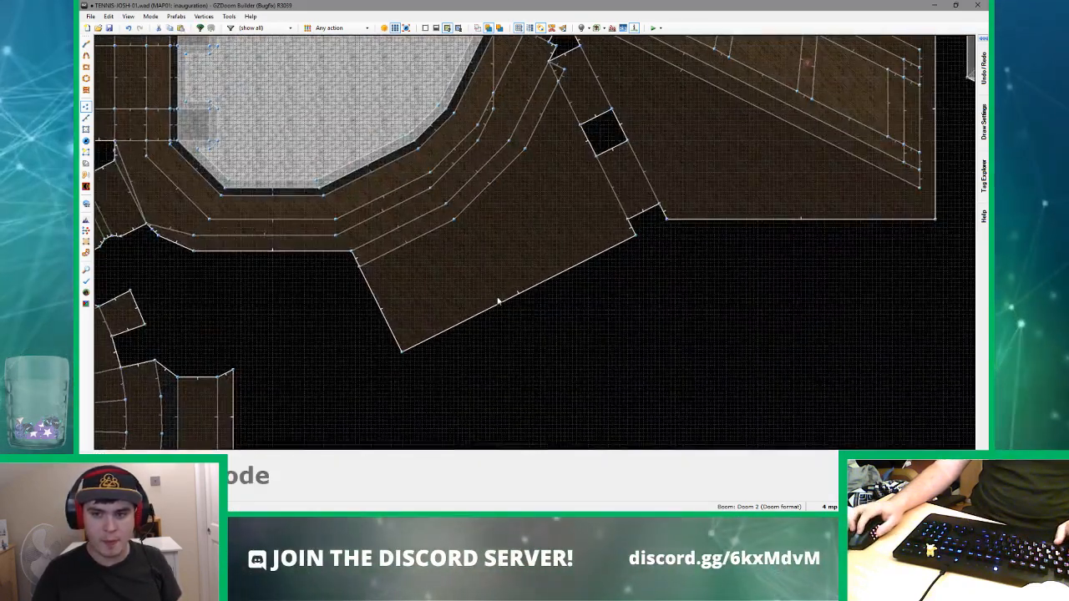
- In the 3D view, raise the floors of the strip along the curved corridor and its small end triangle into a low wall
{"action": "key", "text": "q"}
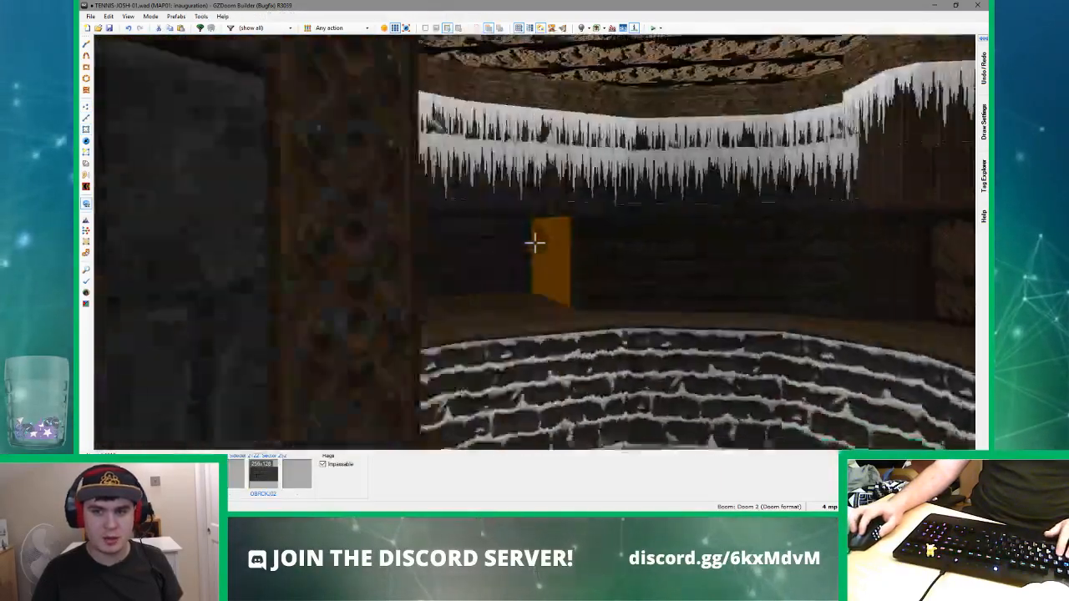
{"action": "key", "text": "w"}
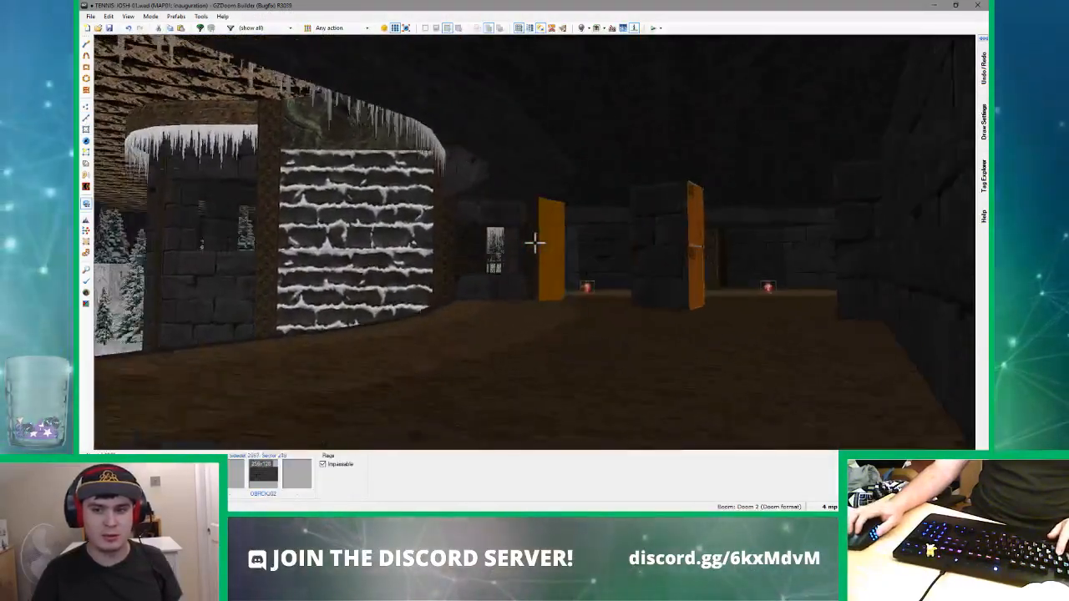
{"action": "scroll", "coordinate": [535, 243], "scroll_direction": "up", "scroll_amount": 8}
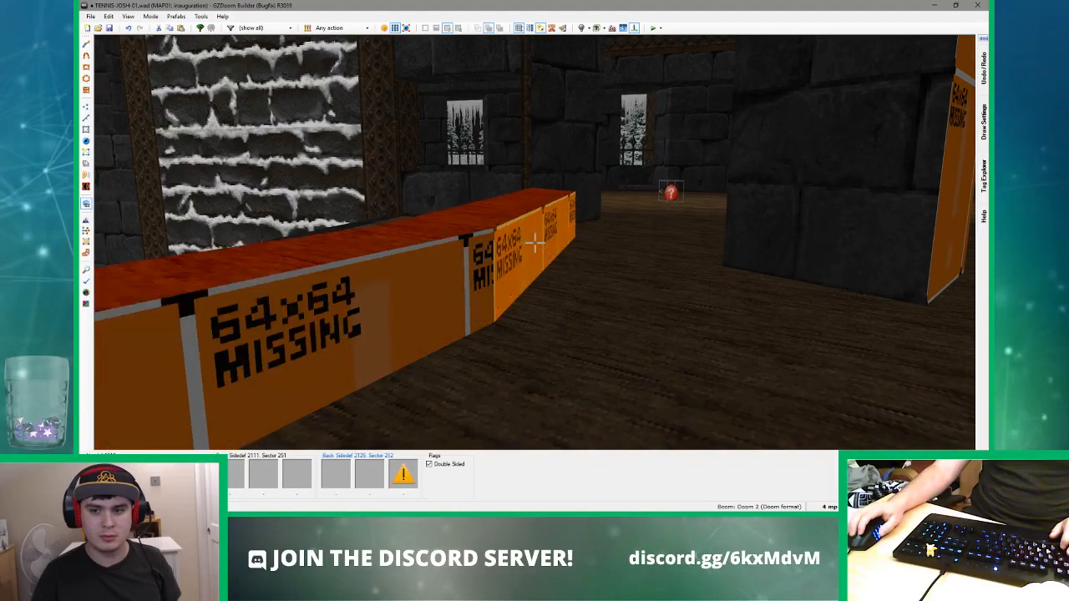
{"action": "key", "text": "w"}
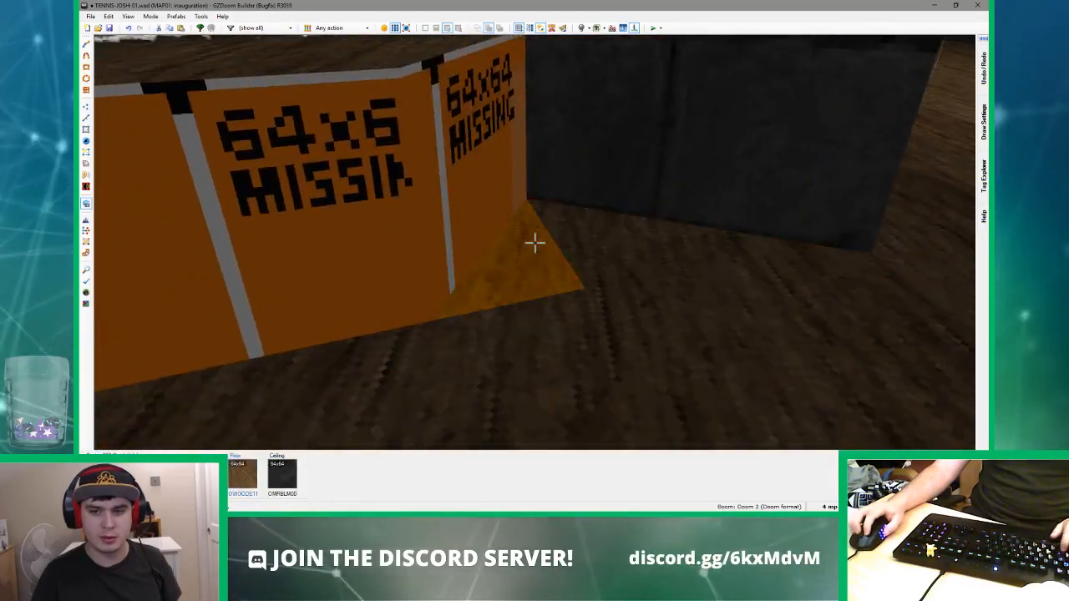
{"action": "scroll", "coordinate": [535, 243], "scroll_direction": "up", "scroll_amount": 6}
{"action": "scroll", "coordinate": [535, 243], "scroll_direction": "up", "scroll_amount": 3}
{"action": "key", "text": "w"}
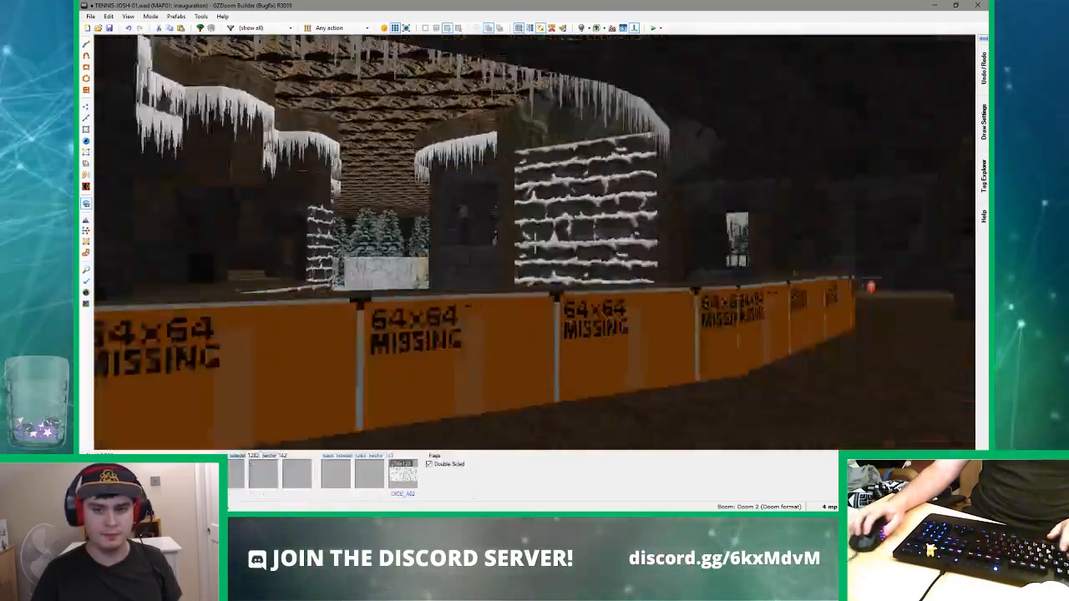
- Lower the ceiling of the strip between corridor and room to form a long window-like opening
{"action": "key", "text": "w"}
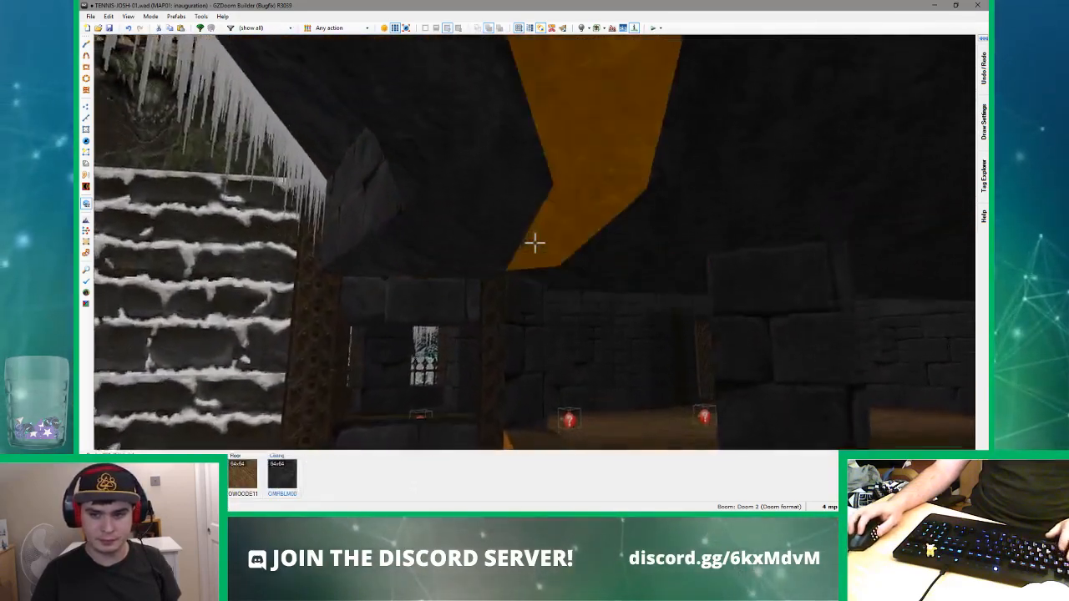
{"action": "key", "text": "w"}
{"action": "key", "text": "w"}
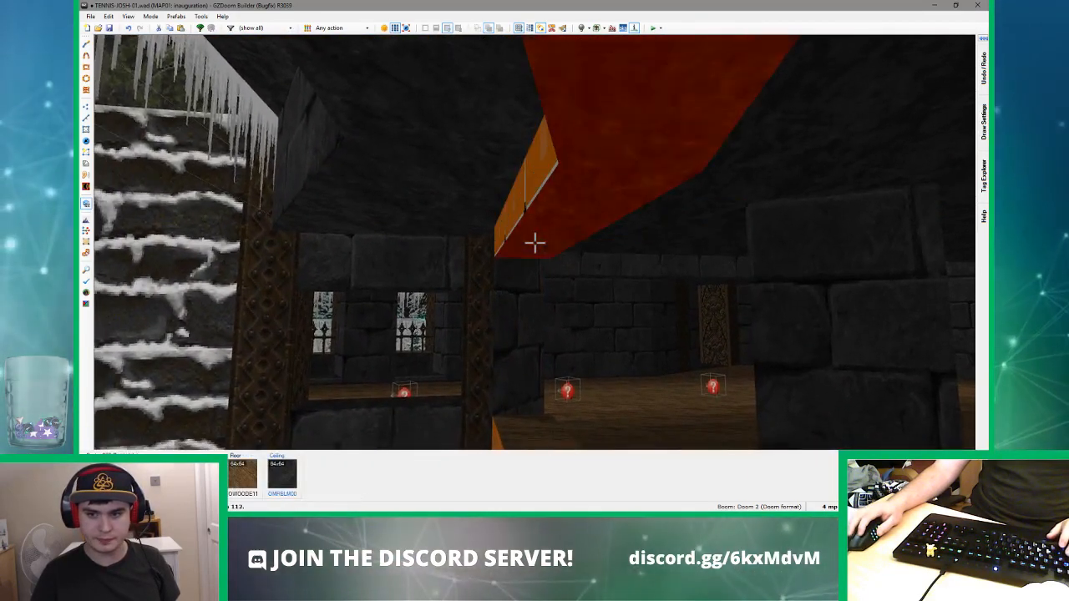
{"action": "key", "text": "w"}
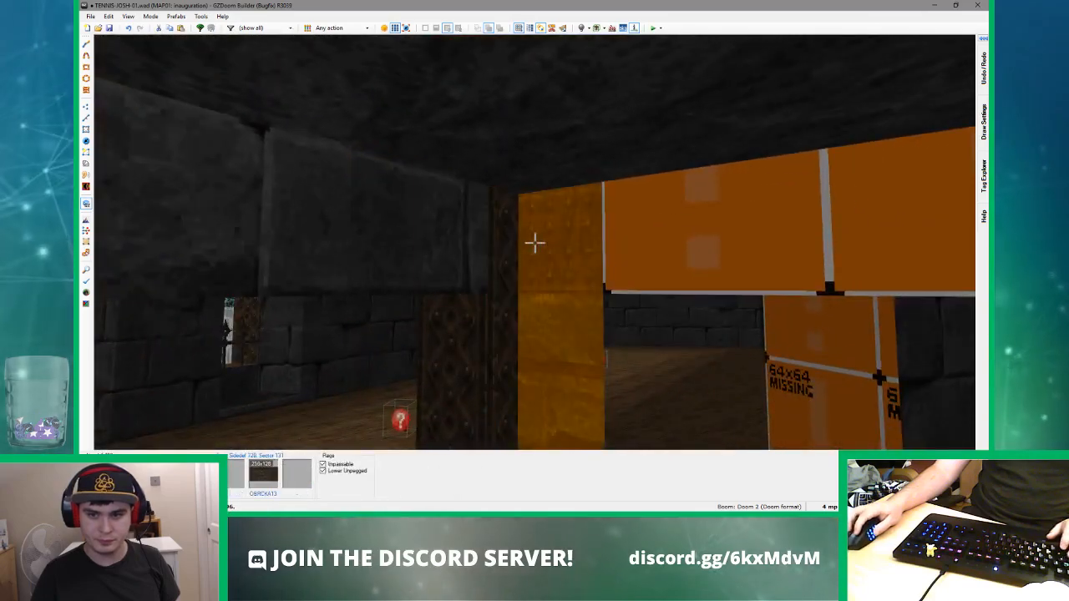
{"action": "key", "text": "s"}
{"action": "key", "text": "w"}
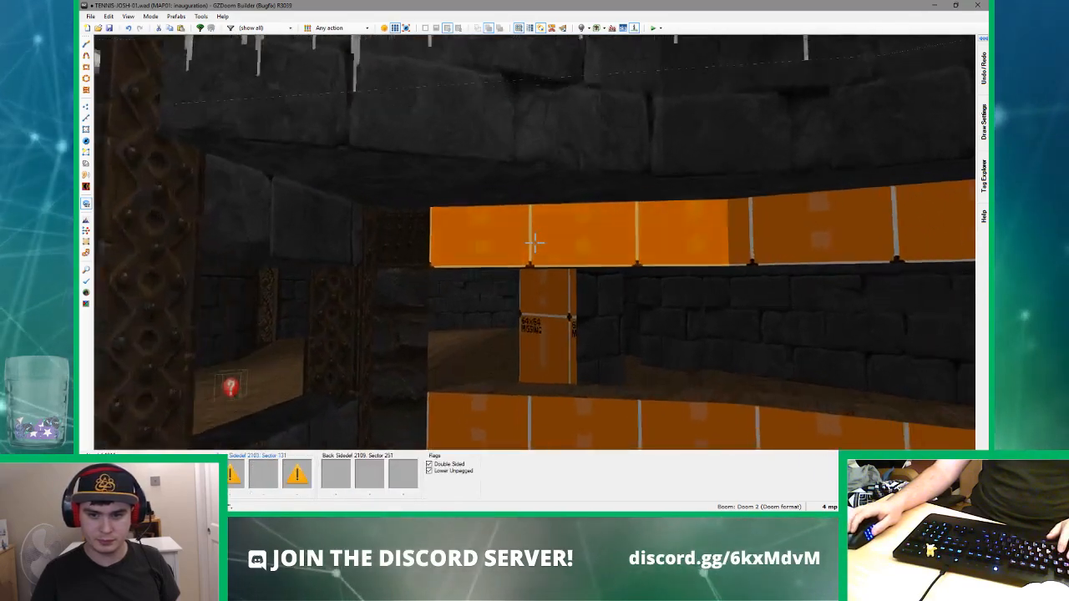
- Split the corridor wall beside the upper recess corner and apply the OSPRTD17 metal trim to the narrow piece
{"action": "key", "text": "q"}
{"action": "scroll", "coordinate": [589, 226], "scroll_direction": "up", "scroll_amount": 8}
{"action": "key", "text": "v"}
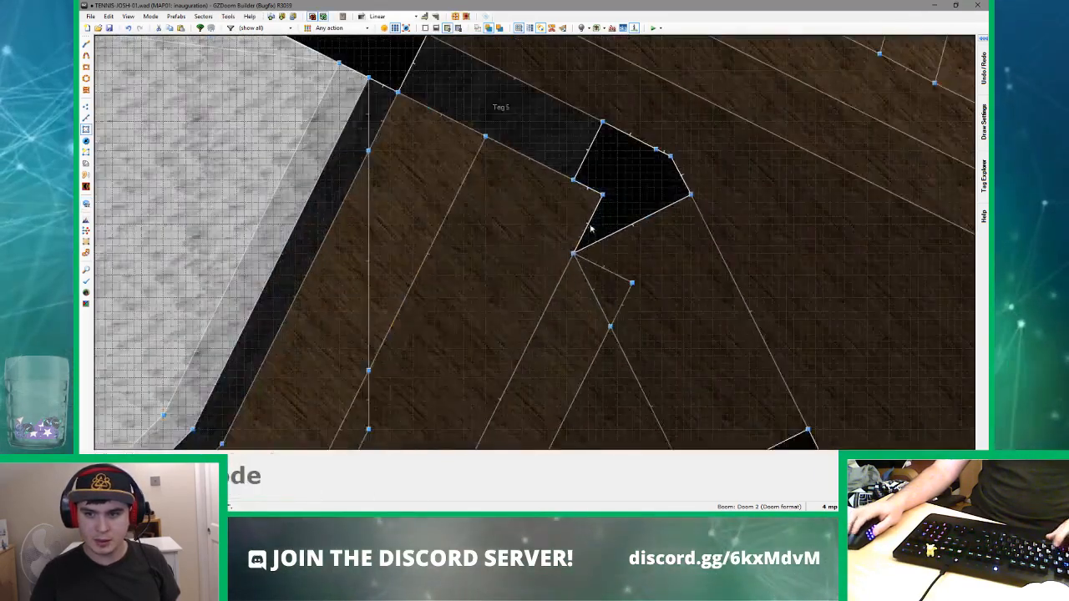
{"action": "key", "text": "q"}
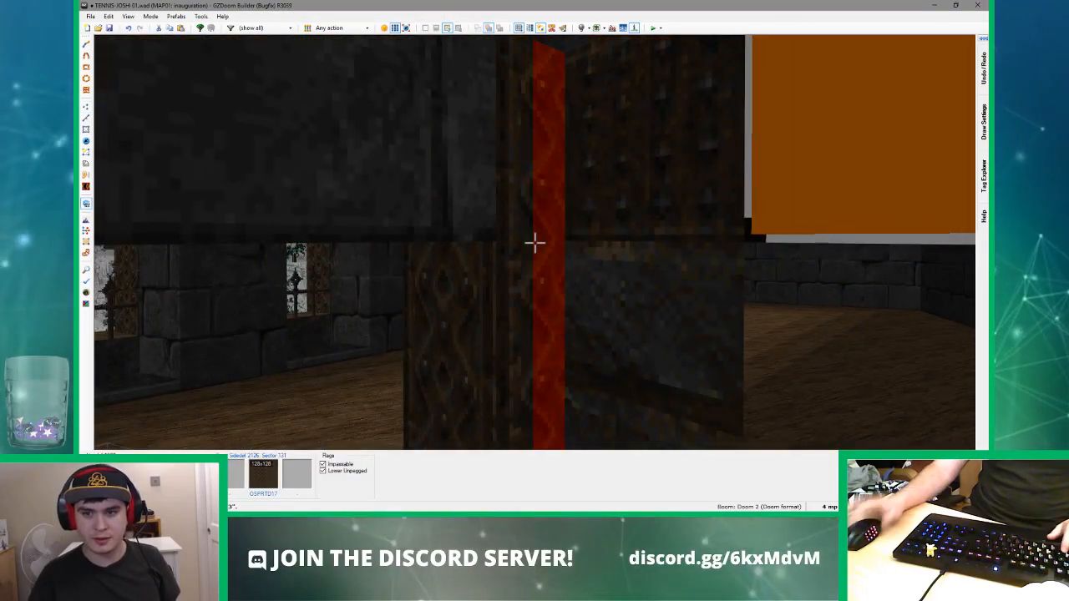
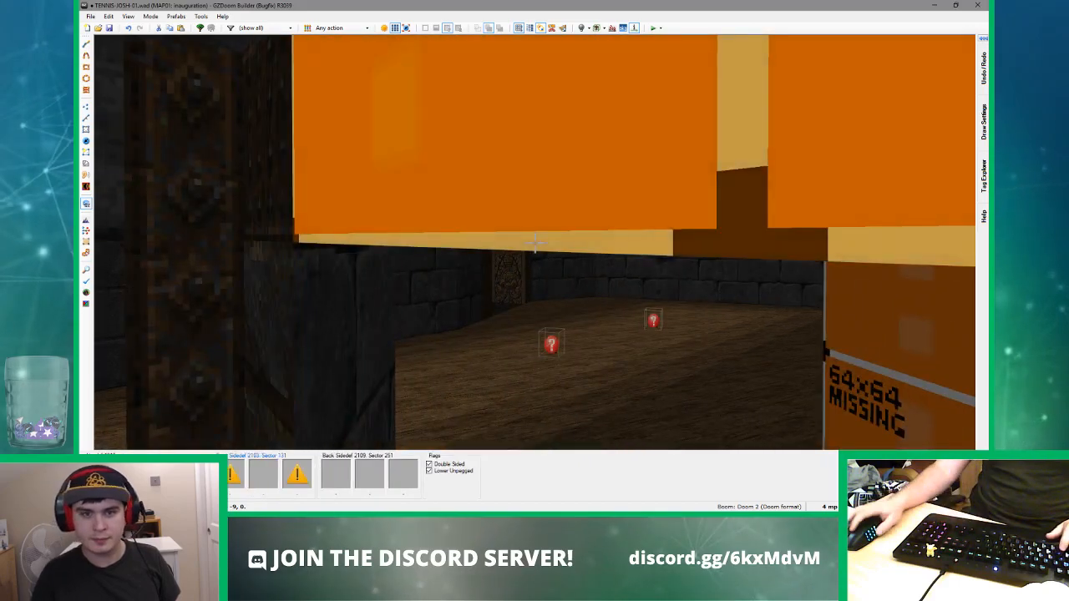
- Texture the strip's lower faces along the corridor with OSPRTD49 trim and start covering its untextured upper faces
{"action": "key", "text": "s"}
{"action": "key", "text": "w"}
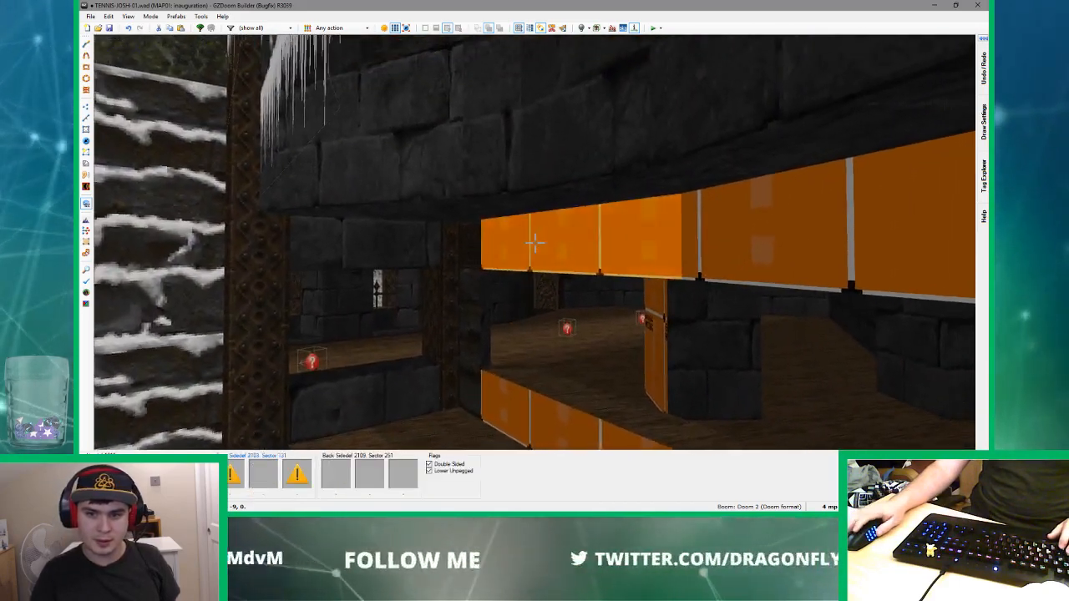
{"action": "key", "text": "w"}
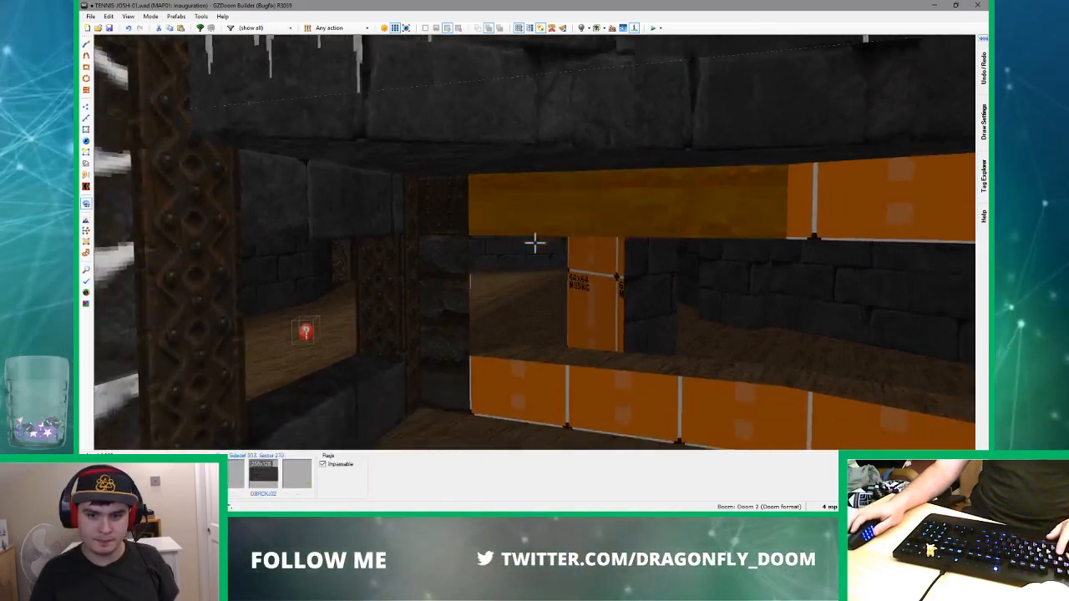
{"action": "key", "text": "w"}
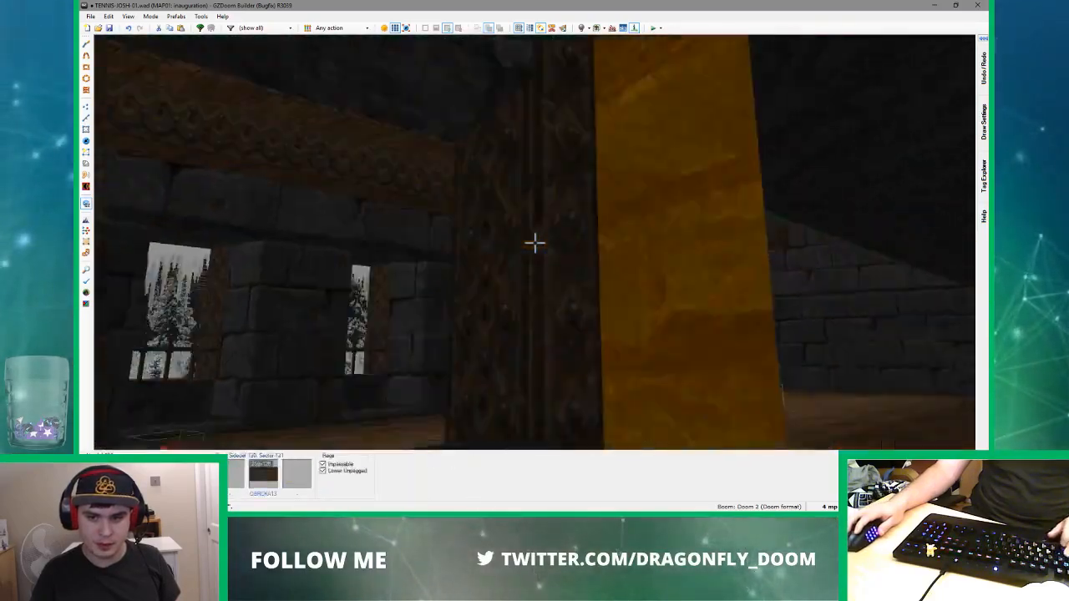
{"action": "key", "text": "w"}
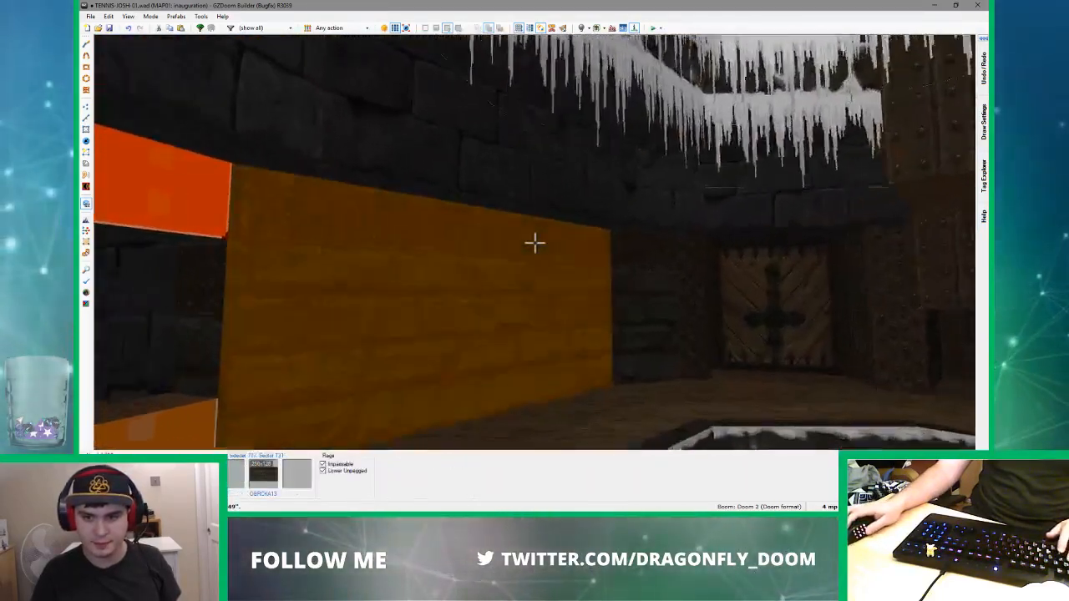
{"action": "key", "text": "w"}
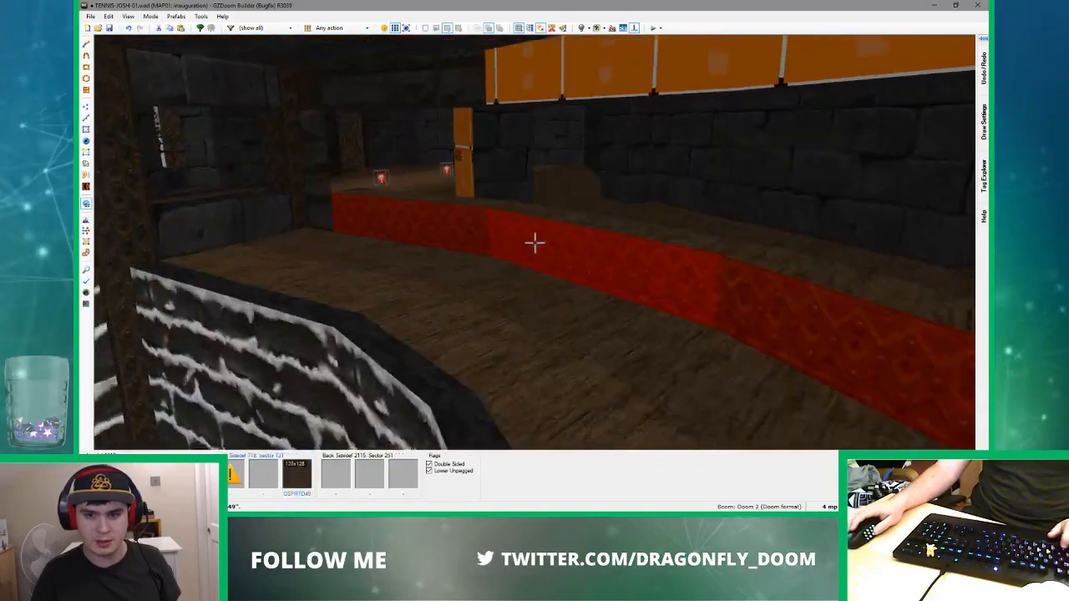
{"action": "key", "text": "w"}
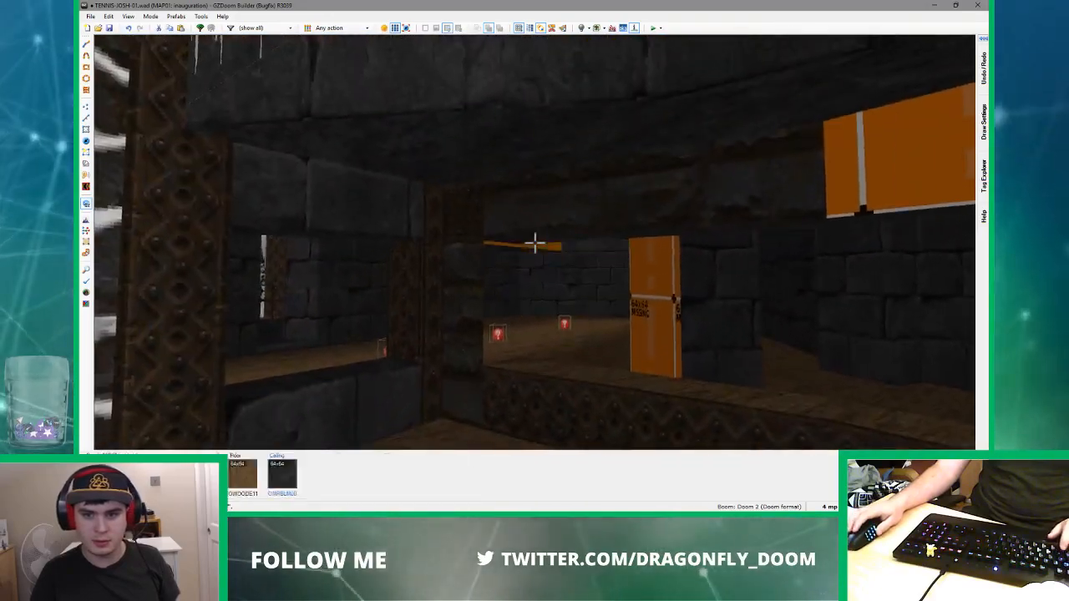
- Split the short wall at the upper recess corner in the 2D map with a new vertex
{"action": "key", "text": "q"}
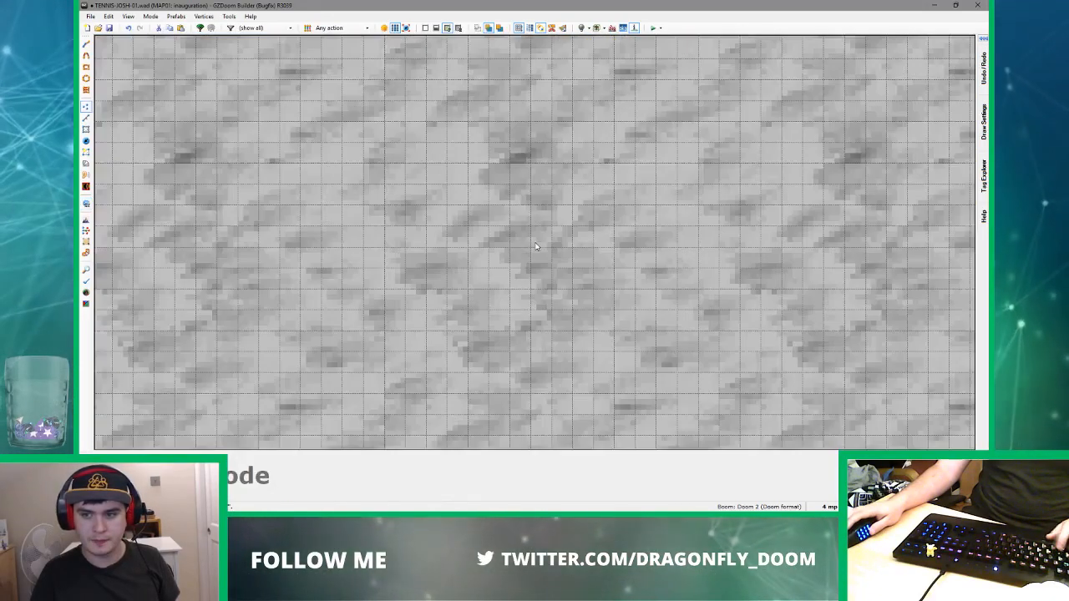
{"action": "scroll", "coordinate": [537, 246], "scroll_direction": "down", "scroll_amount": 7}
{"action": "key", "text": "space"}
{"action": "scroll", "coordinate": [467, 176], "scroll_direction": "up", "scroll_amount": 4}
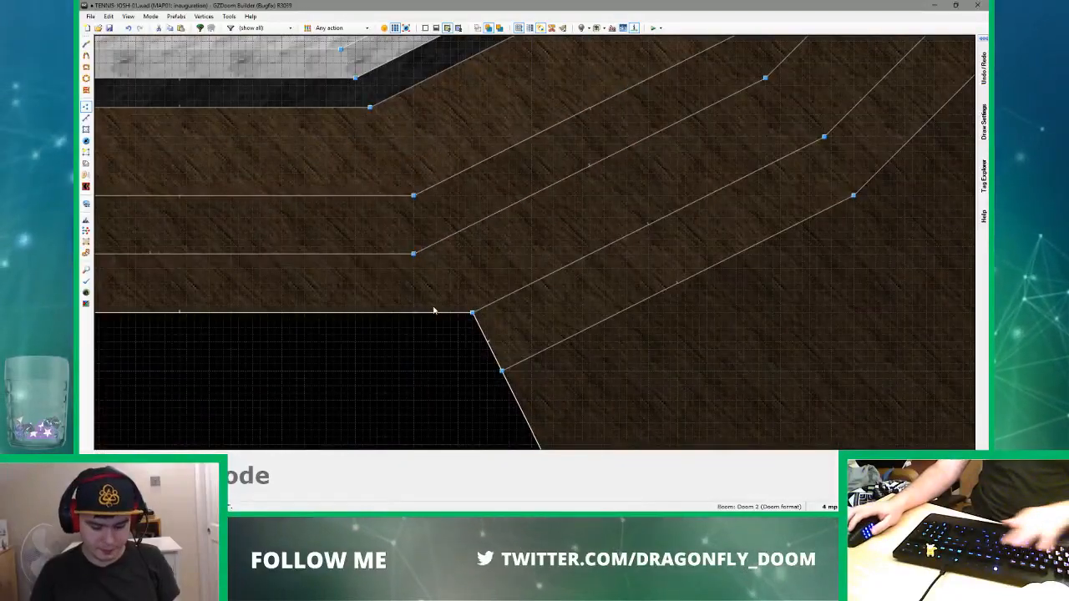
{"action": "scroll", "coordinate": [467, 284], "scroll_direction": "down", "scroll_amount": 5}
{"action": "scroll", "coordinate": [530, 215], "scroll_direction": "up", "scroll_amount": 5}
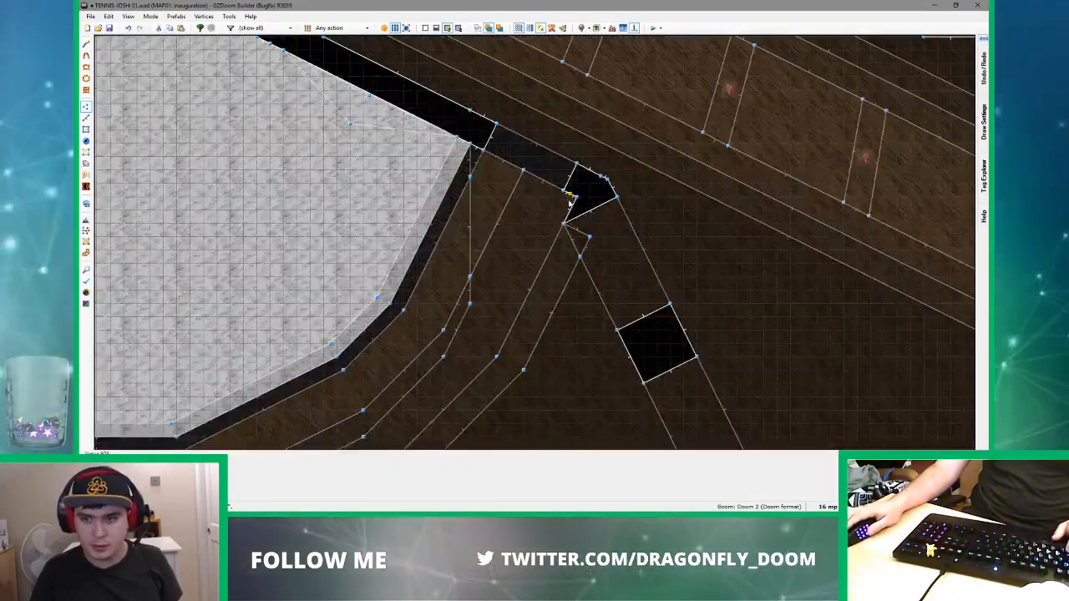
- Paste the OSPRTD17 trim onto the narrow wall pieces beside the opening and set the outer piece's horizontal offset to 14
{"action": "key", "text": "q"}
{"action": "key", "text": "w"}
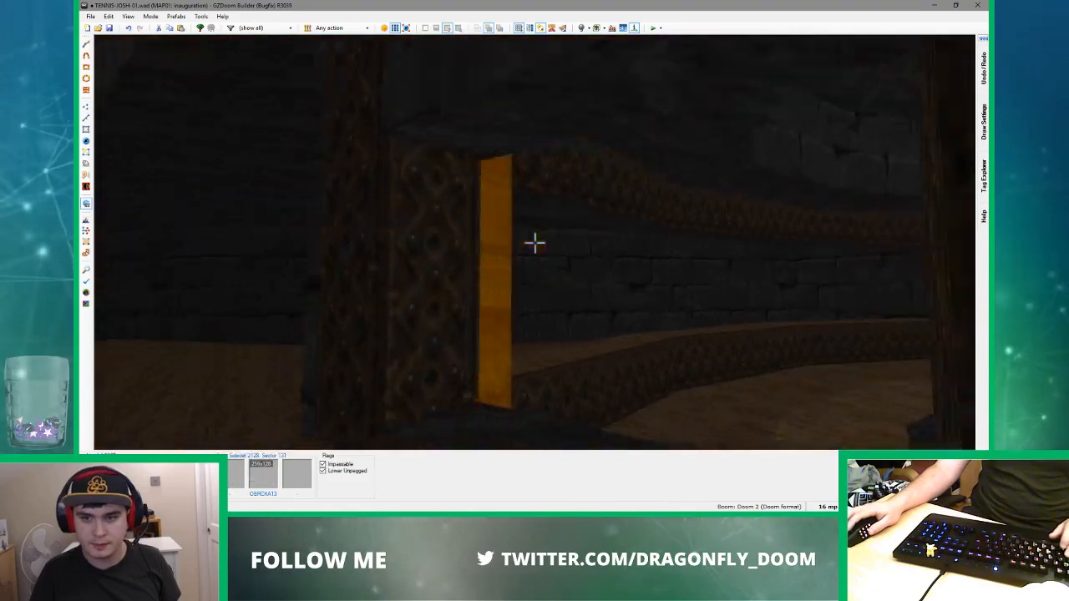
{"action": "key", "text": "ctrl+v"}
{"action": "key", "text": "ctrl+v"}
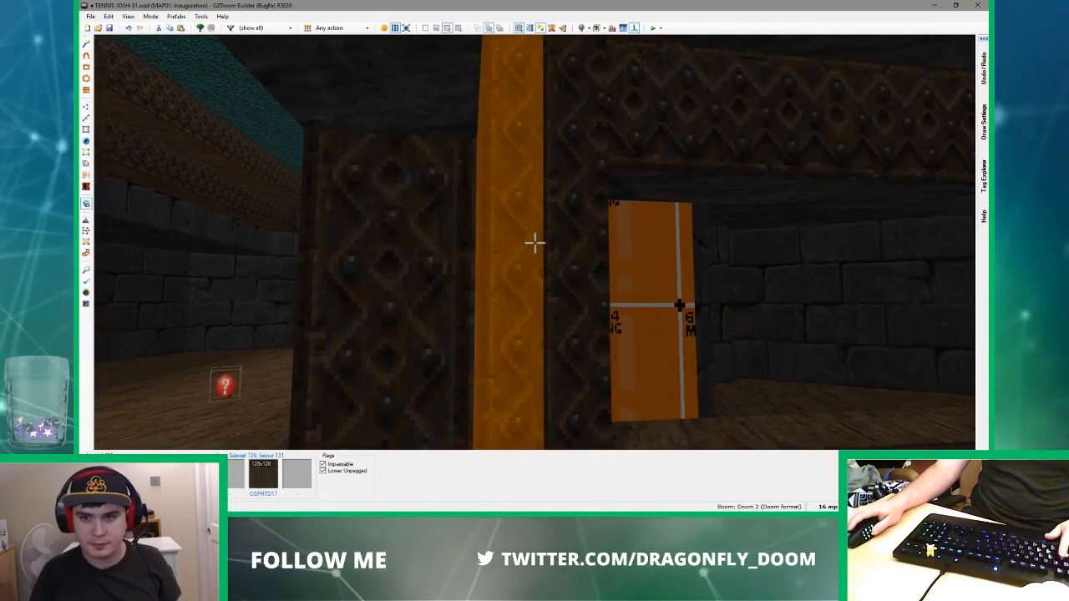
{"action": "left_click", "coordinate": [535, 243]}
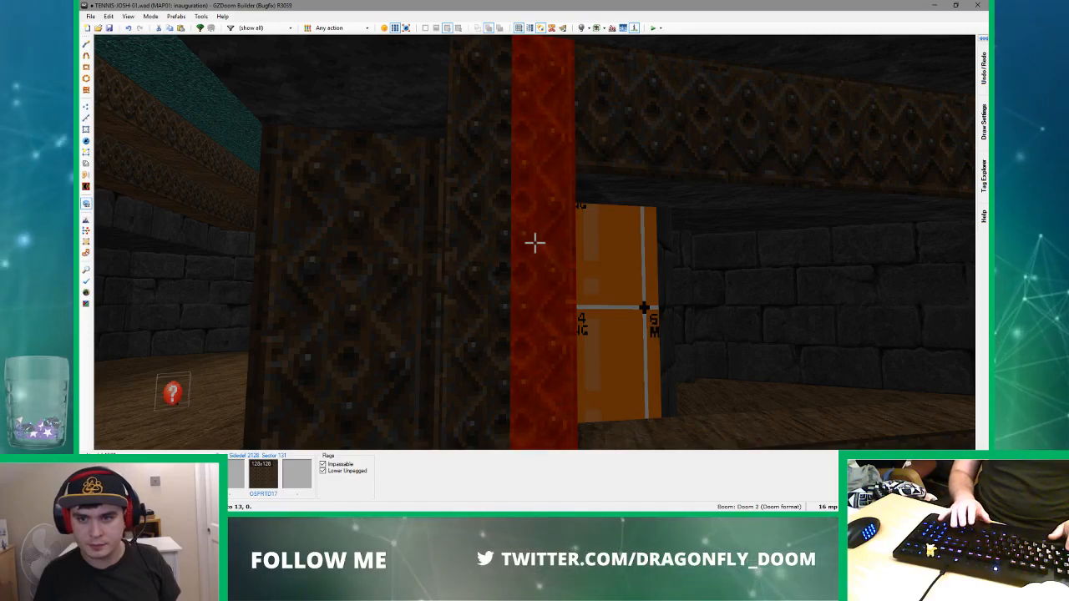
{"action": "left_click", "coordinate": [534, 243]}
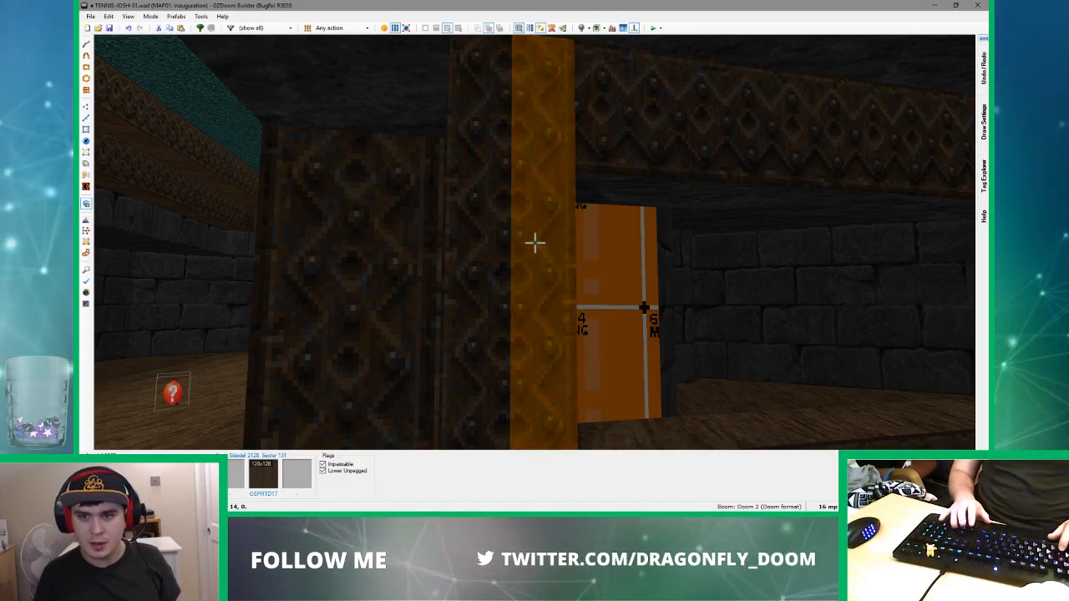
- Align the adjoining trim pieces beside the opening with horizontal texture offsets of -1 and -2
{"action": "key", "text": "w"}
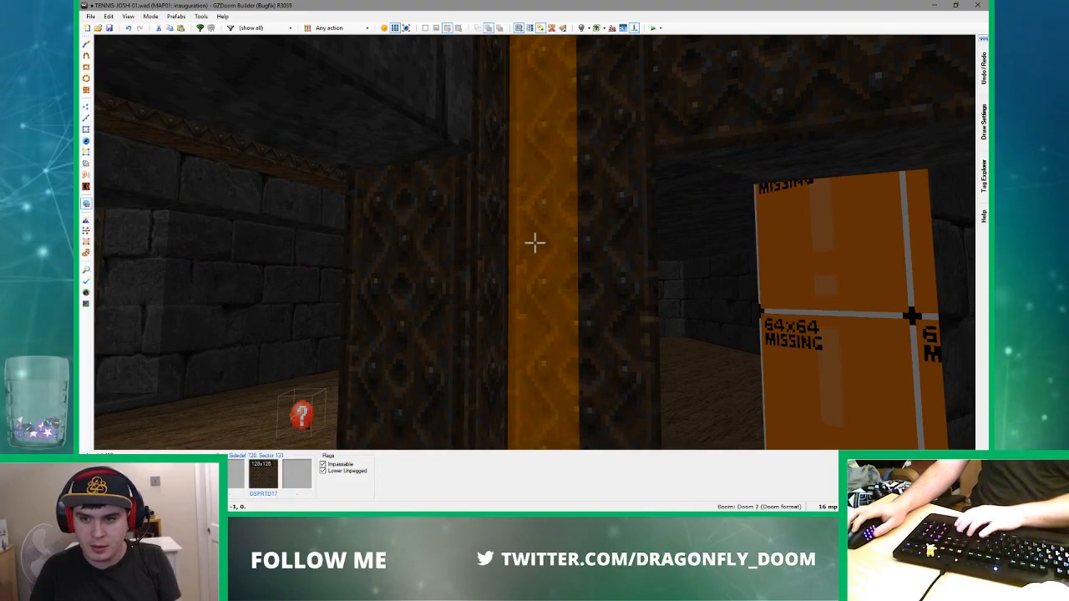
{"action": "key", "text": "Right"}
{"action": "key", "text": "Left"}
{"action": "key", "text": "Right"}
{"action": "key", "text": "s"}
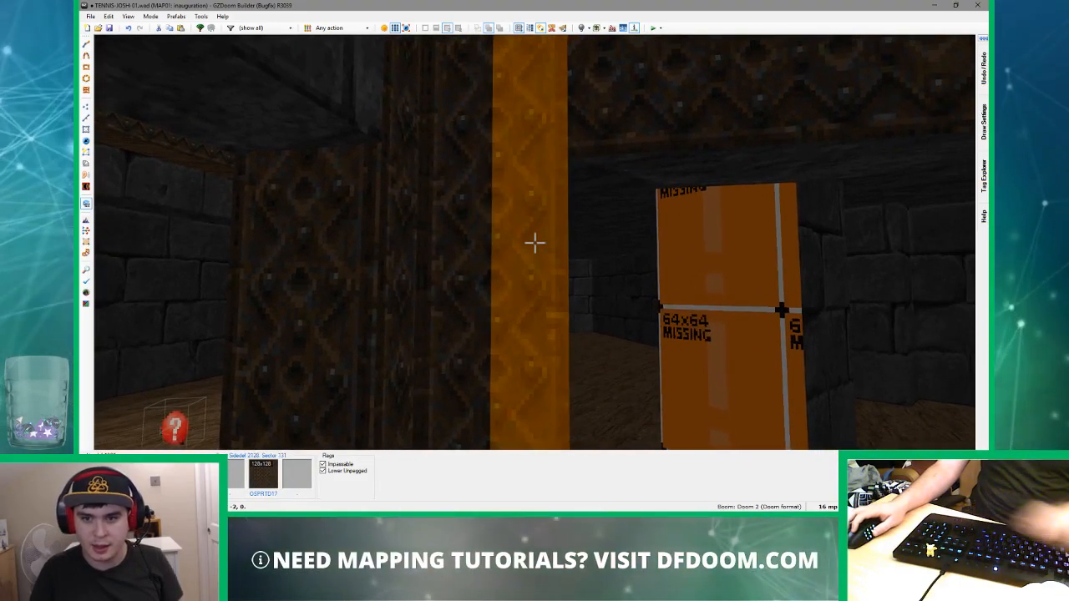
{"action": "key", "text": "s"}
{"action": "key", "text": "s"}
{"action": "key", "text": "w"}
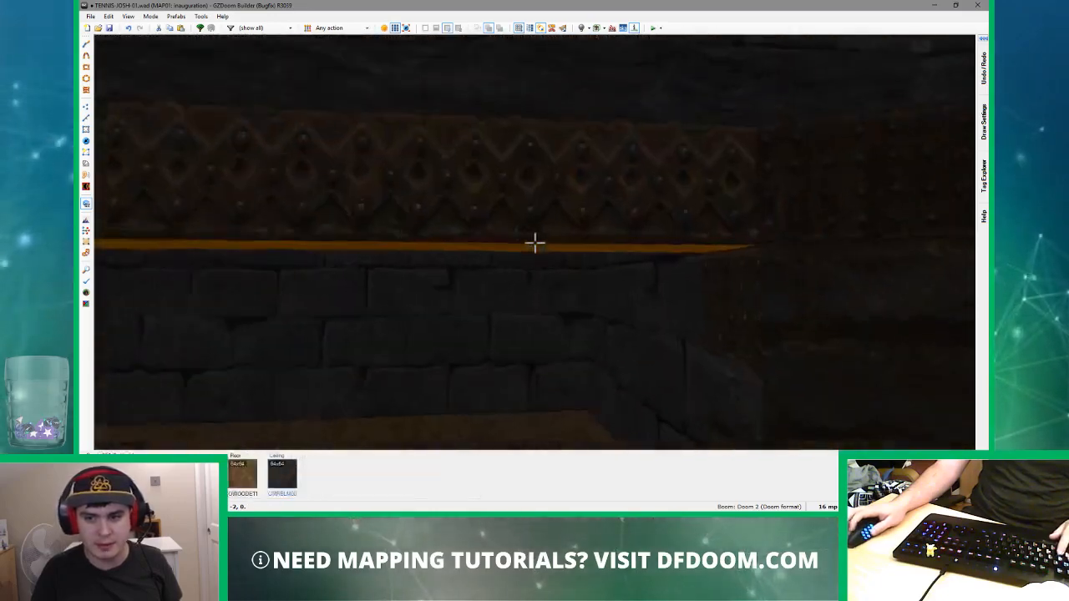
- Paste the OSPRTD17 trim onto the remaining narrow wall piece at the end of the window-like opening
{"action": "key", "text": "s"}
{"action": "key", "text": "ctrl+v"}
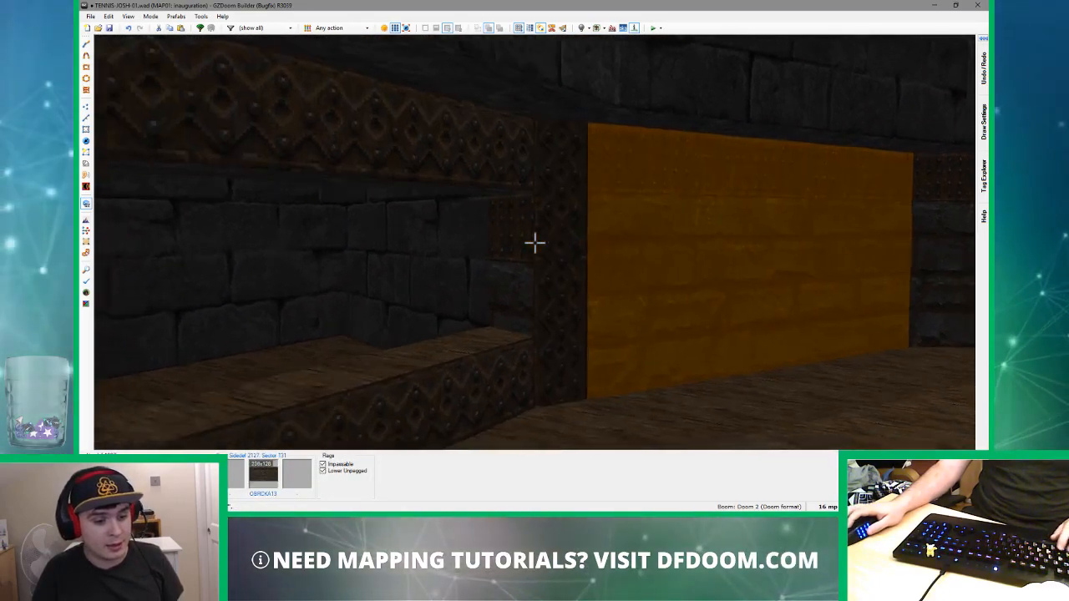
{"action": "key", "text": "w"}
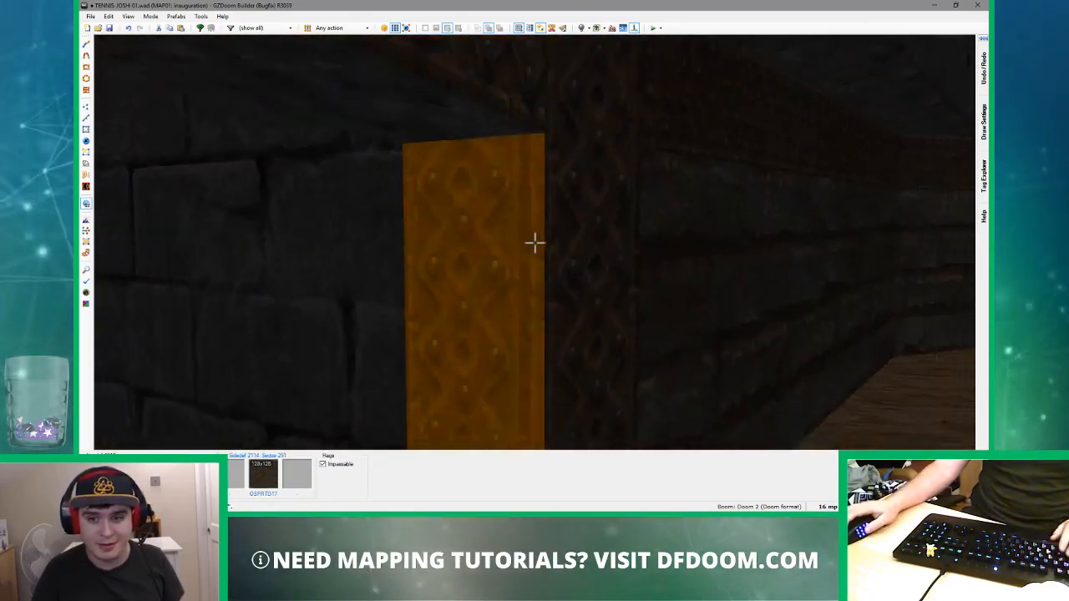
- Split the short slanted wall at the corridor strip's lower corner with a new vertex in the 2D map
{"action": "key", "text": "q"}
{"action": "scroll", "coordinate": [538, 247], "scroll_direction": "down", "scroll_amount": 3}
{"action": "scroll", "coordinate": [504, 241], "scroll_direction": "up", "scroll_amount": 4}
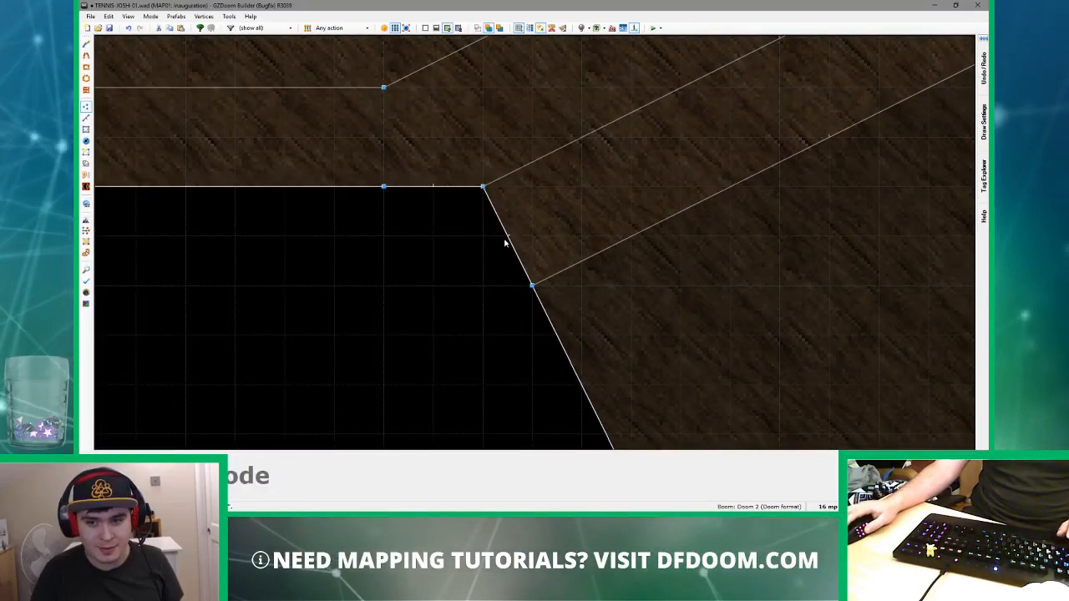
{"action": "key", "text": "d"}
{"action": "scroll", "coordinate": [522, 231], "scroll_direction": "down", "scroll_amount": 1}
{"action": "scroll", "coordinate": [527, 236], "scroll_direction": "up", "scroll_amount": 3}
{"action": "right_click", "coordinate": [541, 206]}
{"action": "scroll", "coordinate": [470, 279], "scroll_direction": "down", "scroll_amount": 6}
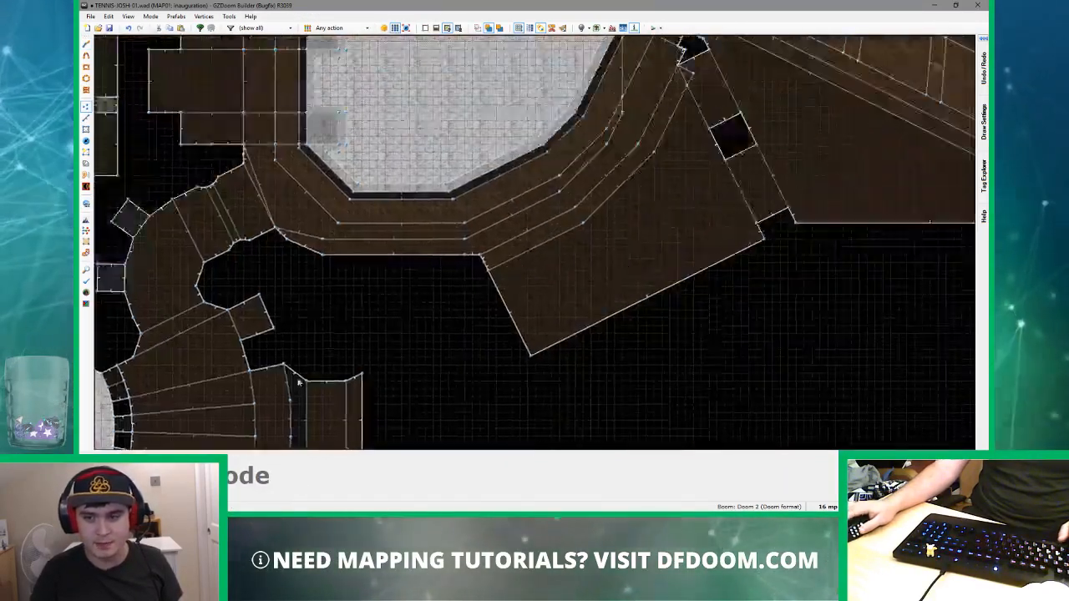
- Move the protruding vertex at the strip's upper end up and outward, alongside the solid corner block
{"action": "key", "text": "space"}
{"action": "scroll", "coordinate": [342, 239], "scroll_direction": "up", "scroll_amount": 8}
{"action": "scroll", "coordinate": [346, 322], "scroll_direction": "down", "scroll_amount": 3}
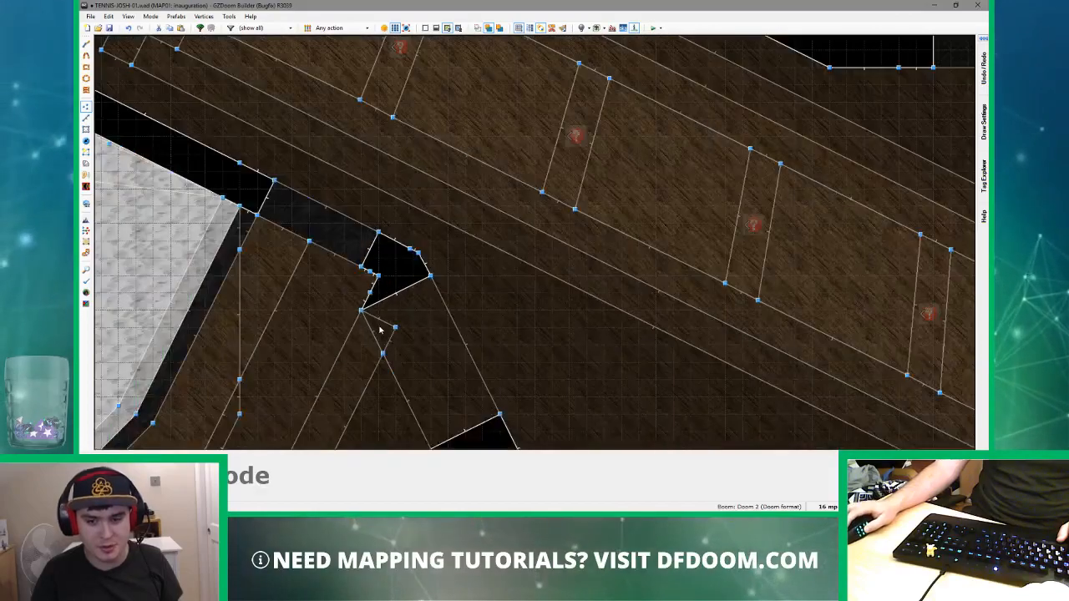
{"action": "scroll", "coordinate": [388, 293], "scroll_direction": "up", "scroll_amount": 5}
{"action": "right_click_drag", "start_coordinate": [387, 287], "coordinate": [436, 217]}
{"action": "scroll", "coordinate": [442, 219], "scroll_direction": "down", "scroll_amount": 6}
{"action": "key", "text": "space"}
{"action": "scroll", "coordinate": [451, 284], "scroll_direction": "down", "scroll_amount": 2}
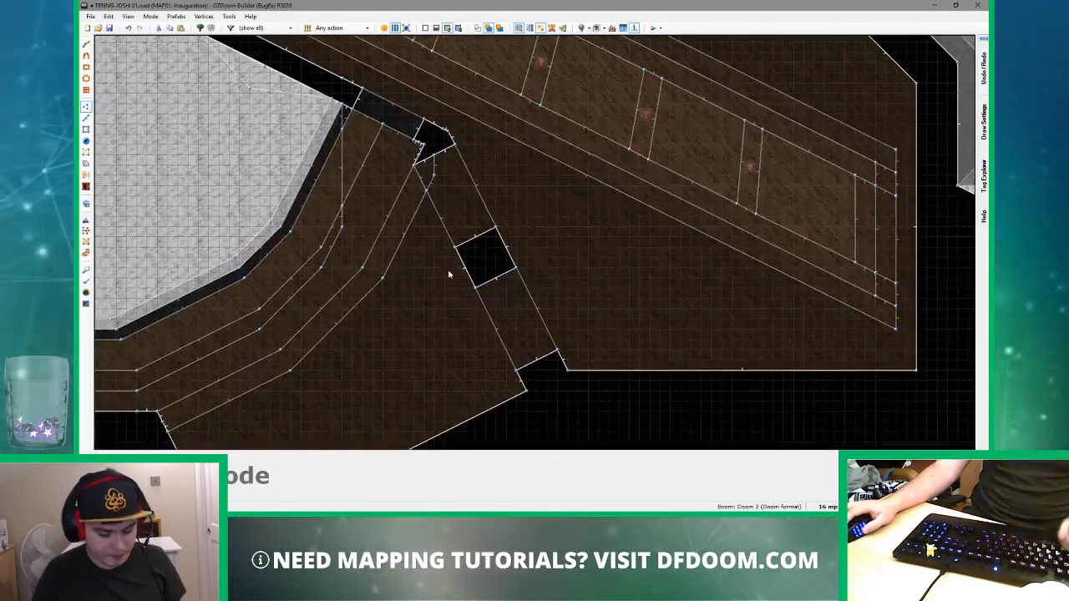
- Curve the four linedefs of the square pillar into a circle, using 3 vertices and a 90-degree angle
{"action": "key", "text": "l"}
{"action": "left_click_drag", "start_coordinate": [441, 202], "coordinate": [515, 312]}
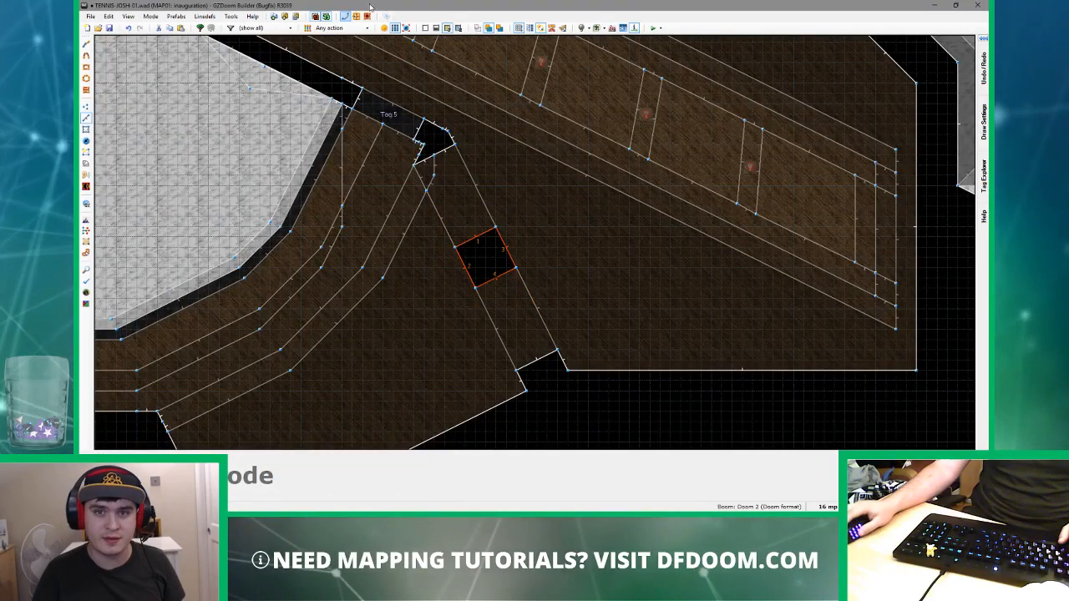
{"action": "left_click", "coordinate": [345, 16]}
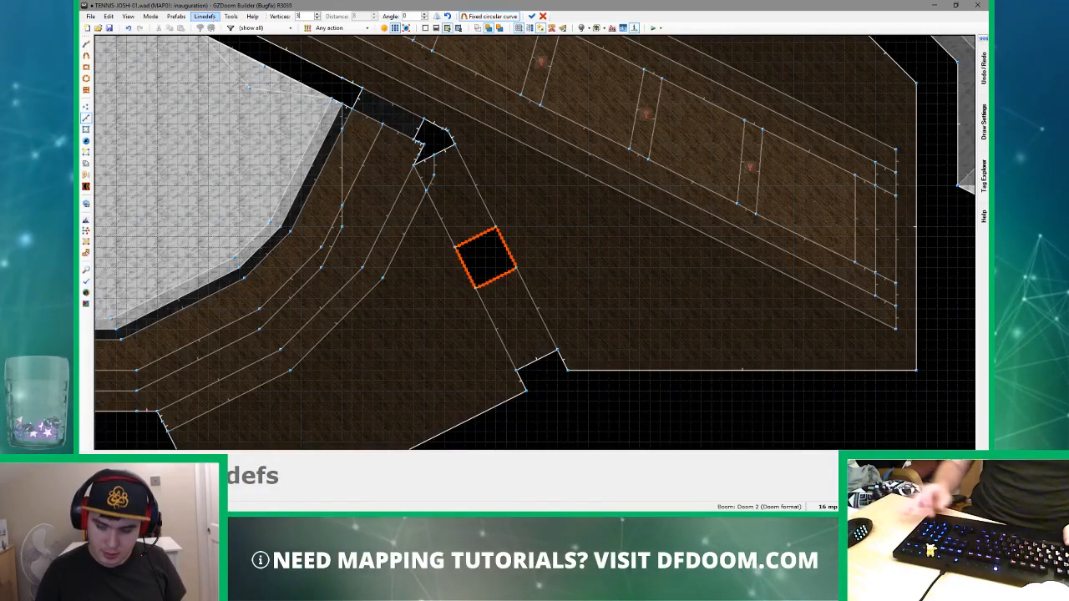
{"action": "double_click", "coordinate": [405, 16]}
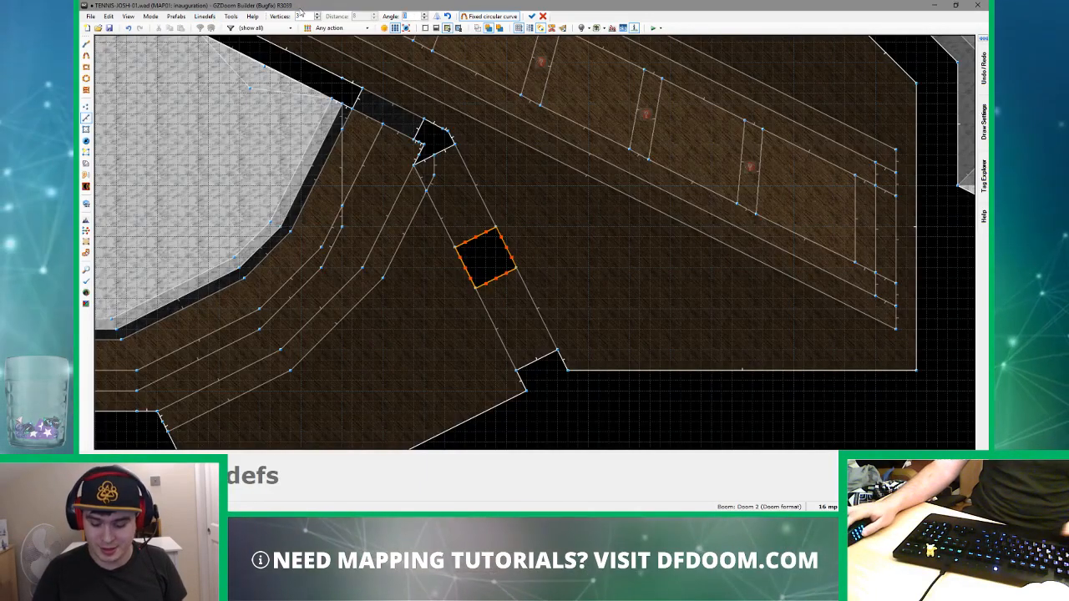
{"action": "type", "text": "90"}
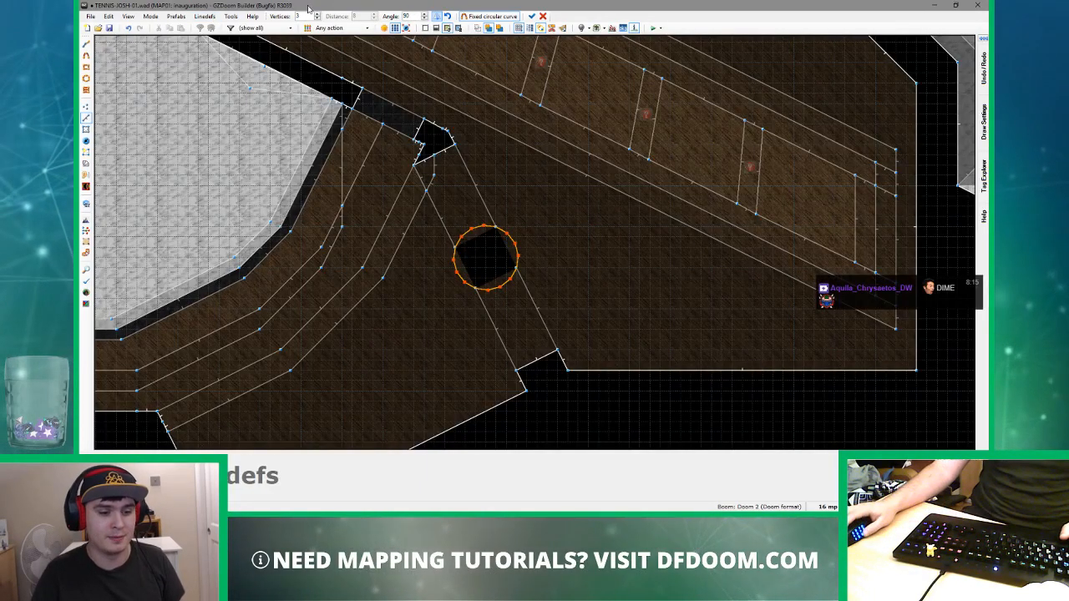
{"action": "left_click", "coordinate": [531, 15]}
{"action": "scroll", "coordinate": [451, 246], "scroll_direction": "up", "scroll_amount": 6}
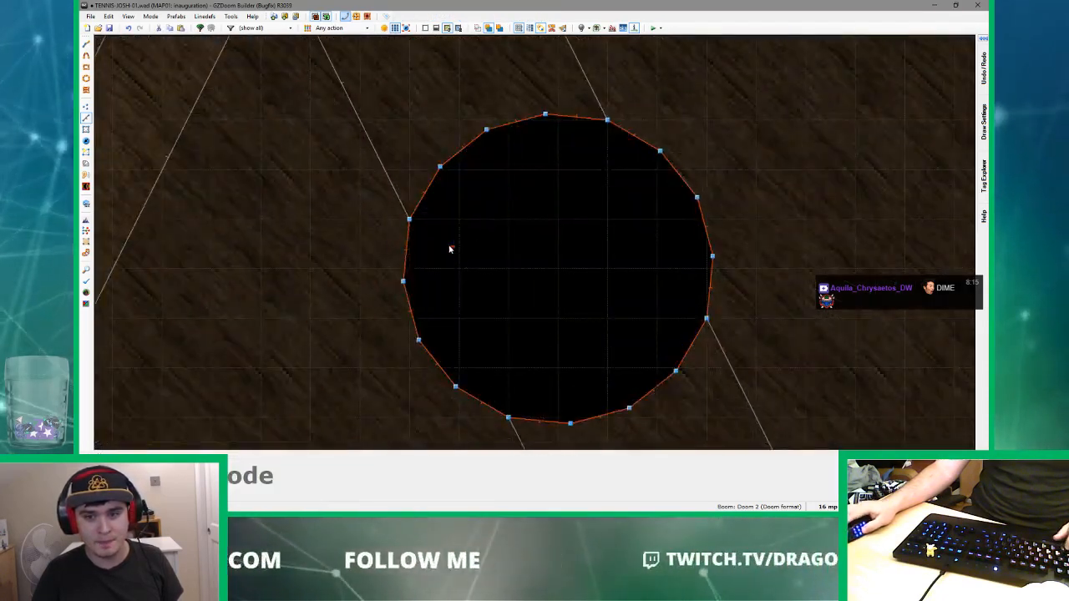
- Draw a square inside the circular pillar, joining its four original corner vertices
{"action": "scroll", "coordinate": [468, 207], "scroll_direction": "down", "scroll_amount": 4}
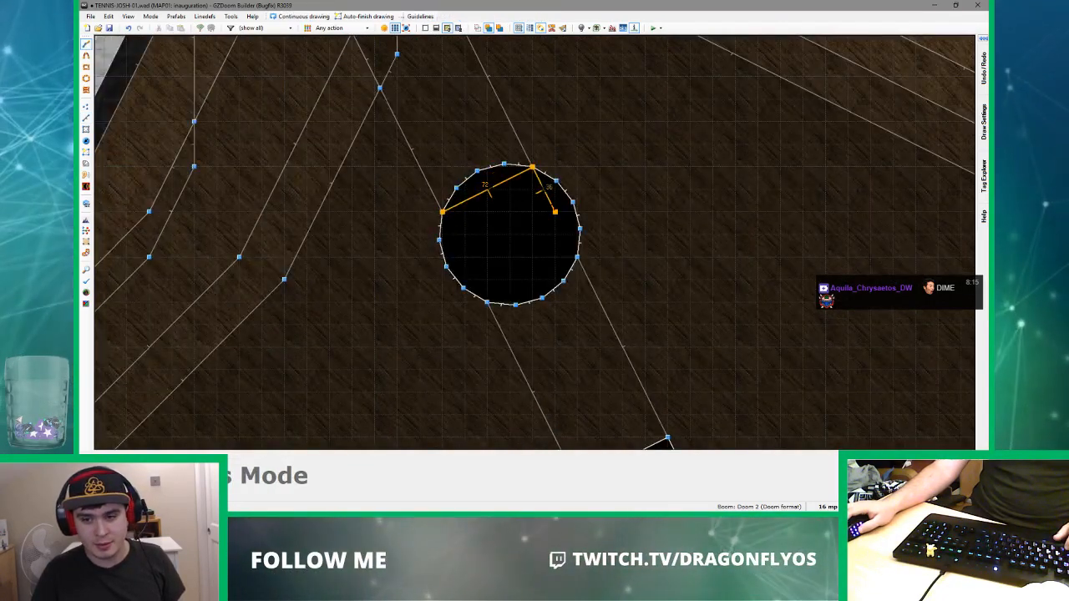
{"action": "scroll", "coordinate": [539, 175], "scroll_direction": "up", "scroll_amount": 4}
{"action": "right_click", "coordinate": [506, 169]}
{"action": "scroll", "coordinate": [504, 171], "scroll_direction": "down", "scroll_amount": 4}
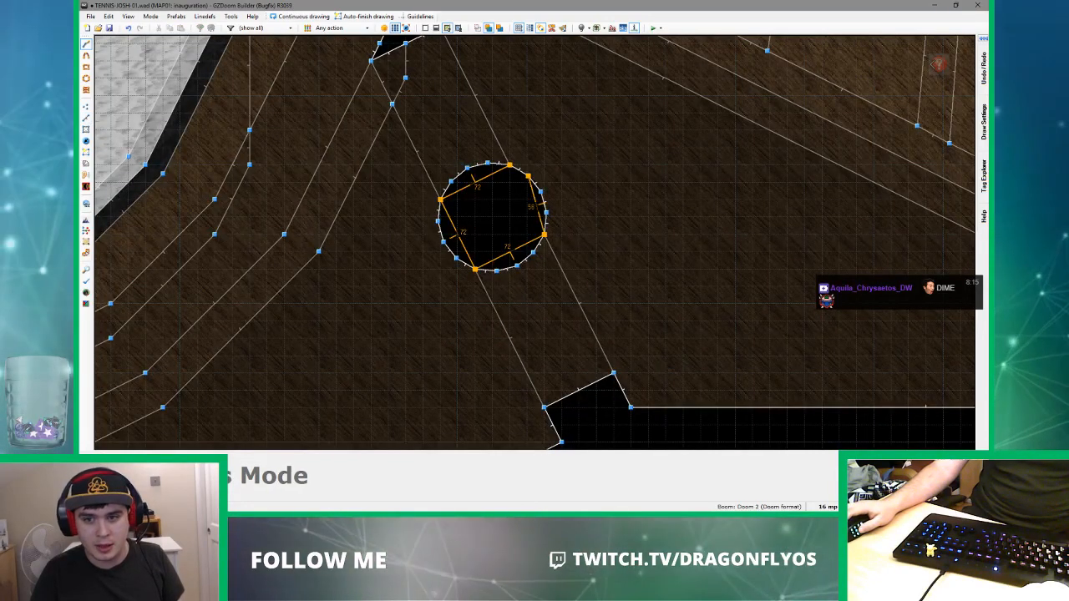
{"action": "left_click", "coordinate": [544, 236]}
{"action": "left_click", "coordinate": [508, 165]}
- Make a sector from the leftover curved segment and delete the inner square sector to leave a solid core
{"action": "key", "text": "s"}
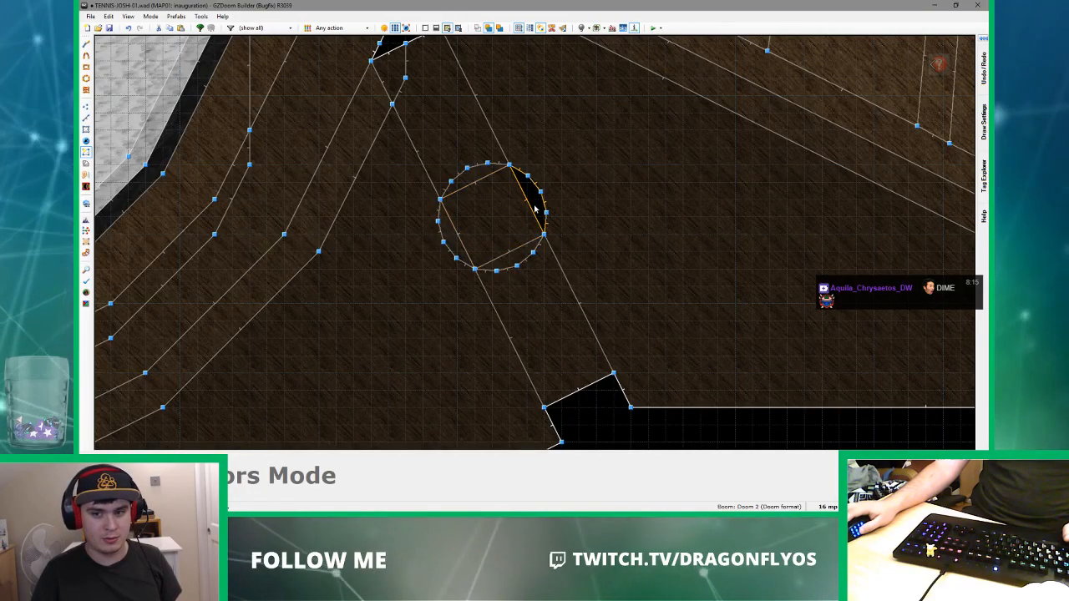
{"action": "left_click", "coordinate": [513, 210]}
{"action": "key", "text": "Delete"}
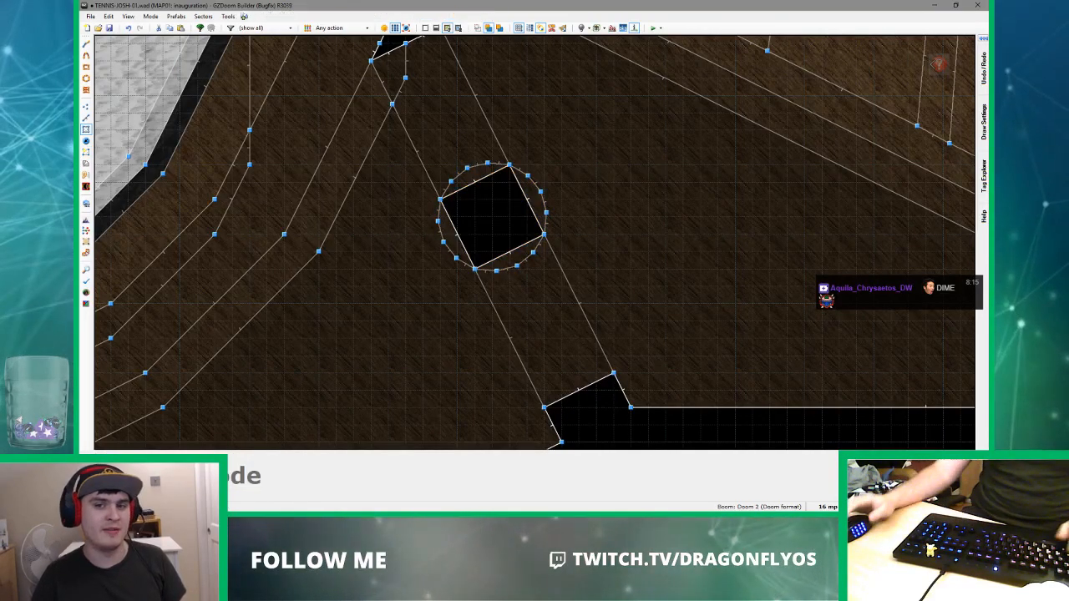
- Inspect the untextured pillar in the 3D view from several sides
{"action": "key", "text": "q"}
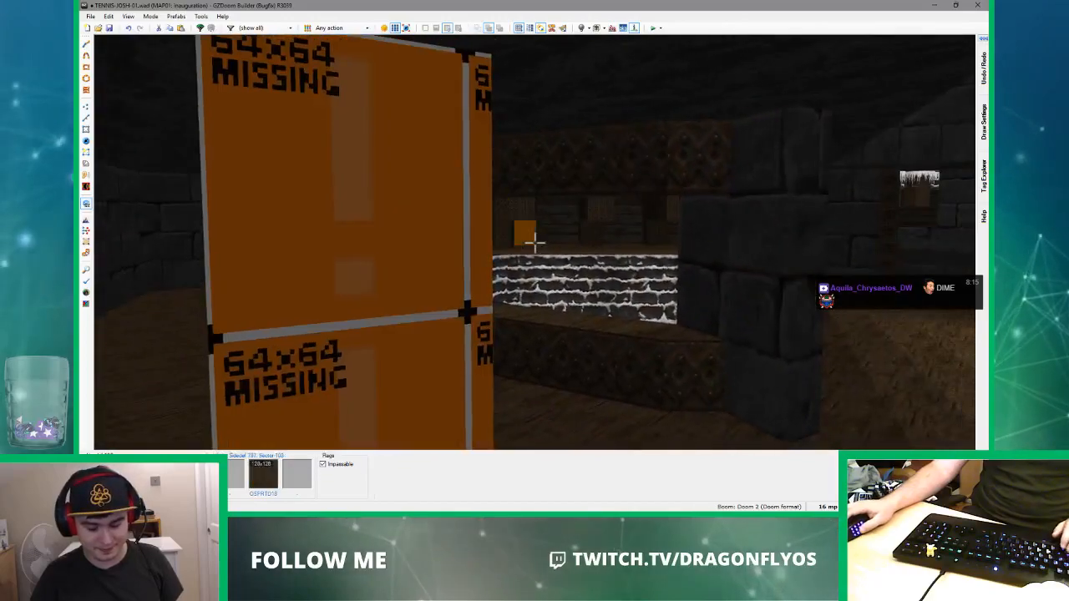
{"action": "key", "text": "s"}
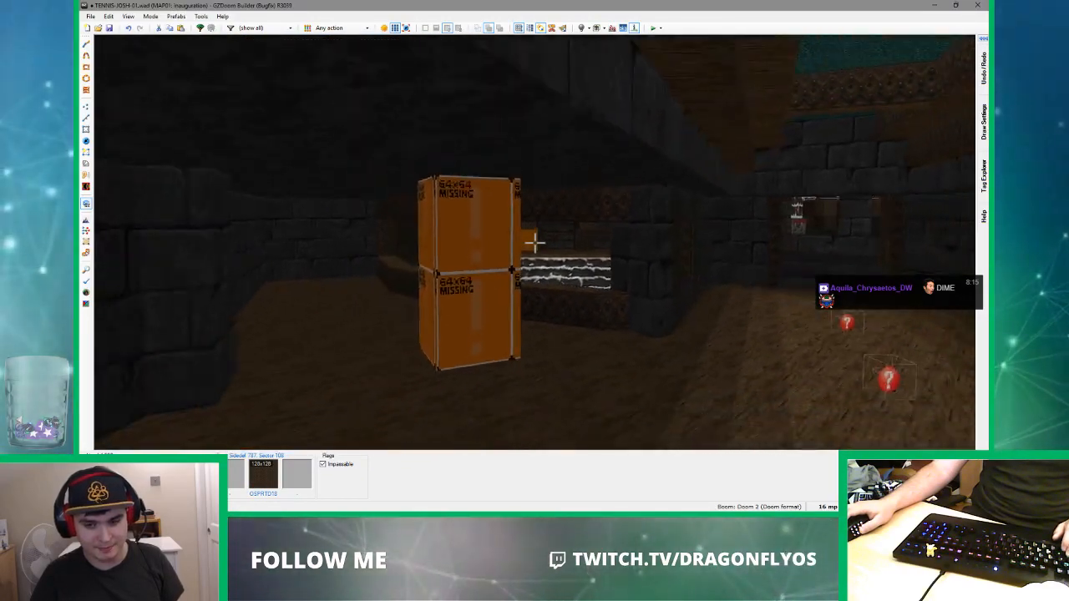
{"action": "key", "text": "e"}
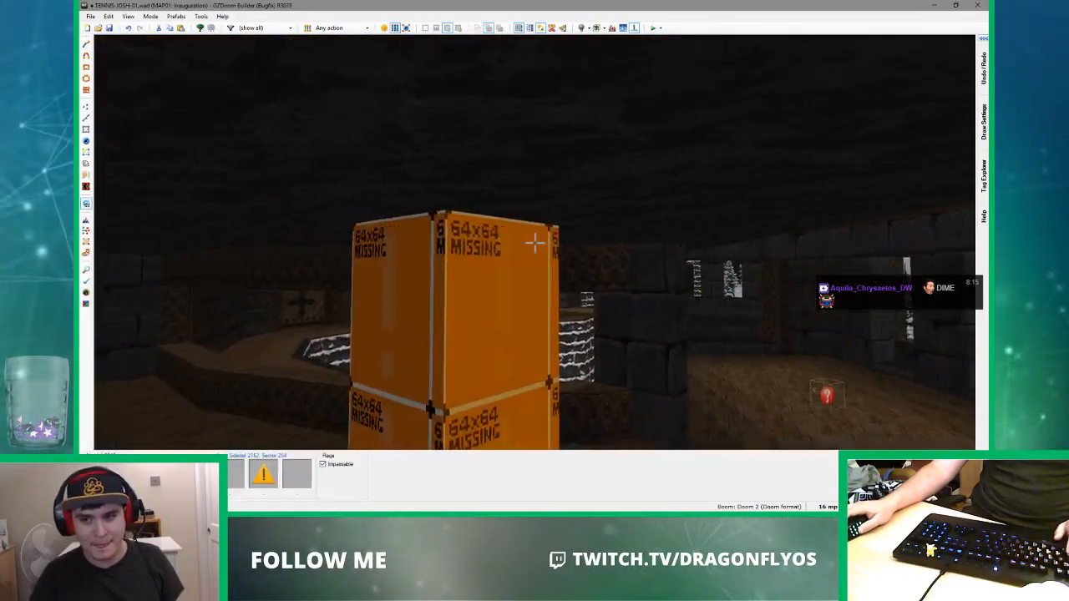
{"action": "key", "text": "d"}
{"action": "key", "text": "d"}
{"action": "key", "text": "f"}
{"action": "key", "text": "e"}
{"action": "key", "text": "s"}
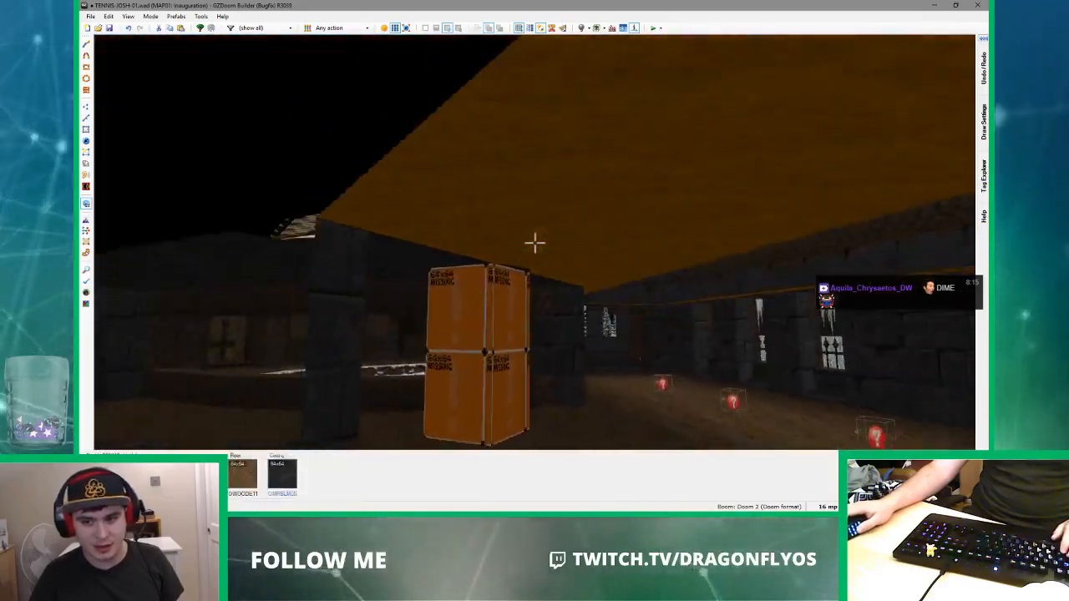
{"action": "key", "text": "e"}
{"action": "key", "text": "f"}
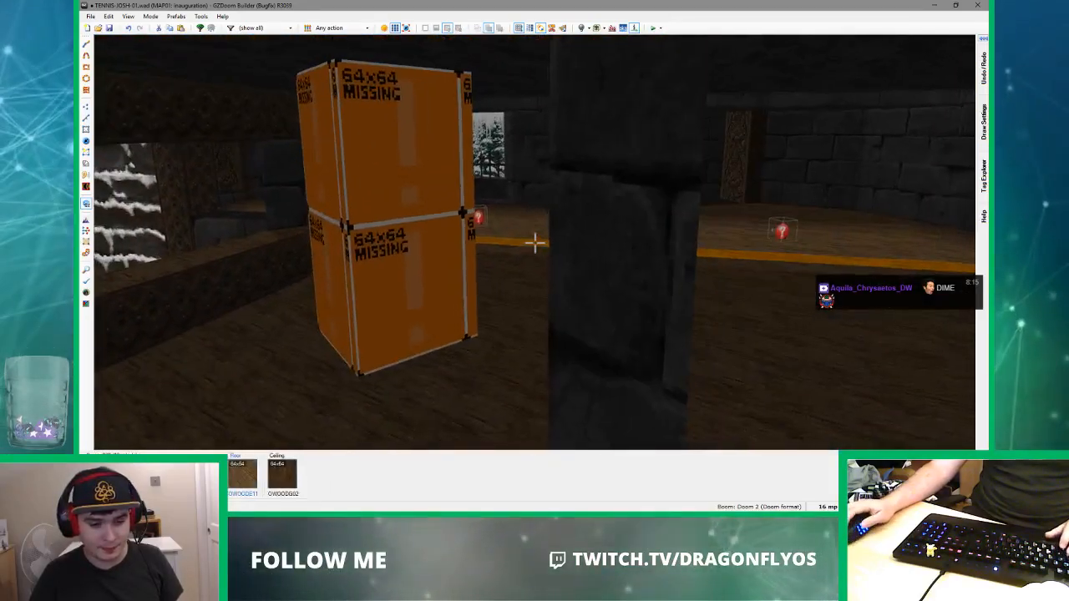
- Select the floors of the curved segments around the pillar and raise them to height 64
{"action": "key", "text": "e"}
{"action": "left_click", "coordinate": [535, 243]}
{"action": "key", "text": "s"}
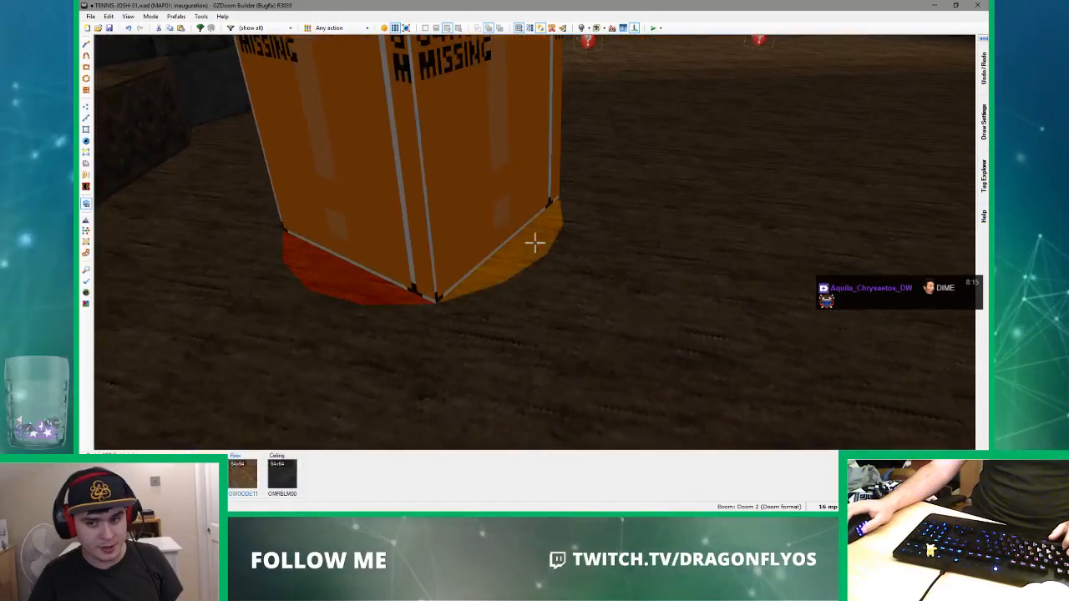
{"action": "key", "text": "e"}
{"action": "key", "text": "s"}
{"action": "left_click", "coordinate": [535, 243]}
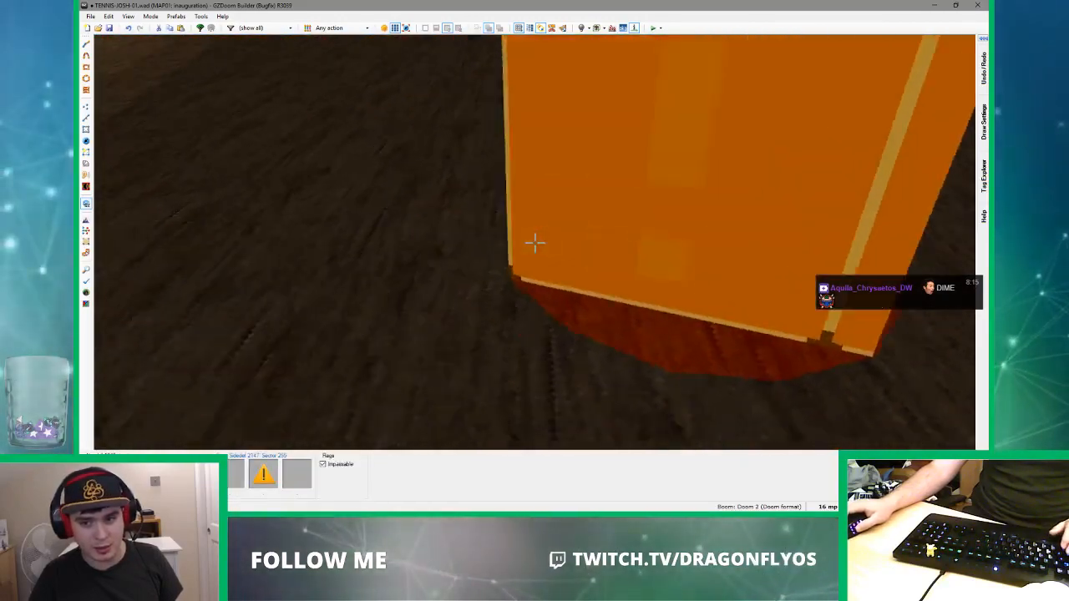
{"action": "left_click", "coordinate": [535, 243]}
{"action": "scroll", "coordinate": [534, 243], "scroll_direction": "up", "scroll_amount": 7}
{"action": "key", "text": "d"}
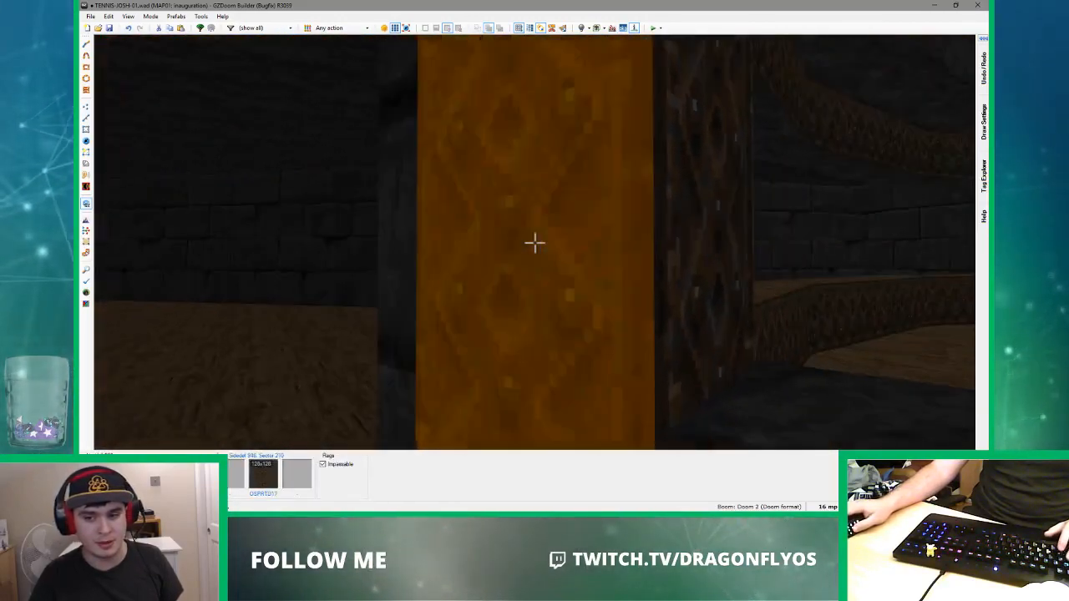
- Select the ceilings of the curved segments around the pillar and lower them to height 104
{"action": "key", "text": "w"}
{"action": "left_click", "coordinate": [534, 243]}
{"action": "key", "text": "a"}
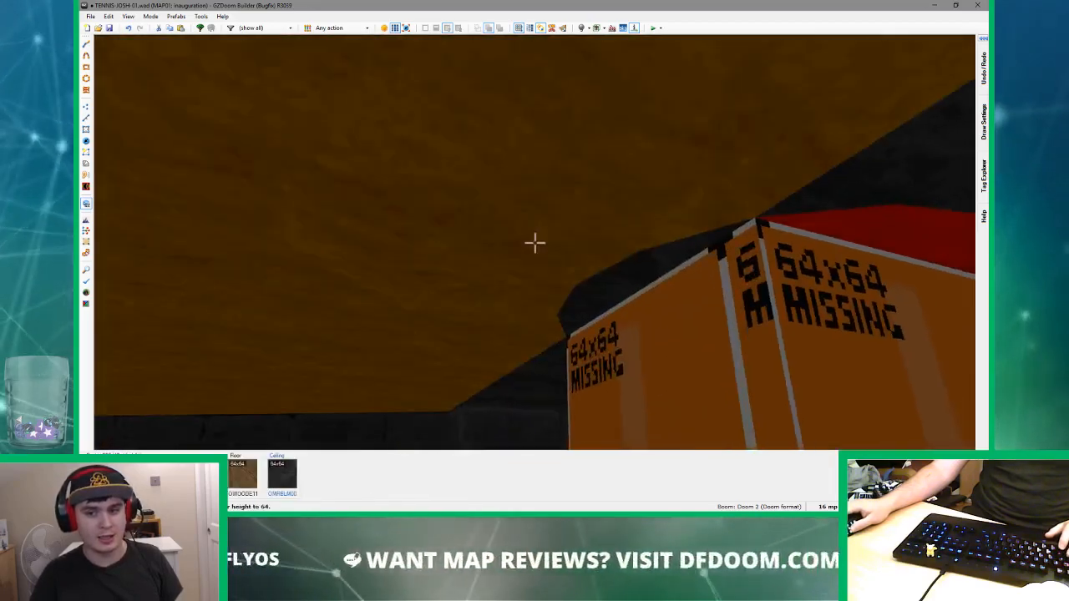
{"action": "key", "text": "d"}
{"action": "key", "text": "d"}
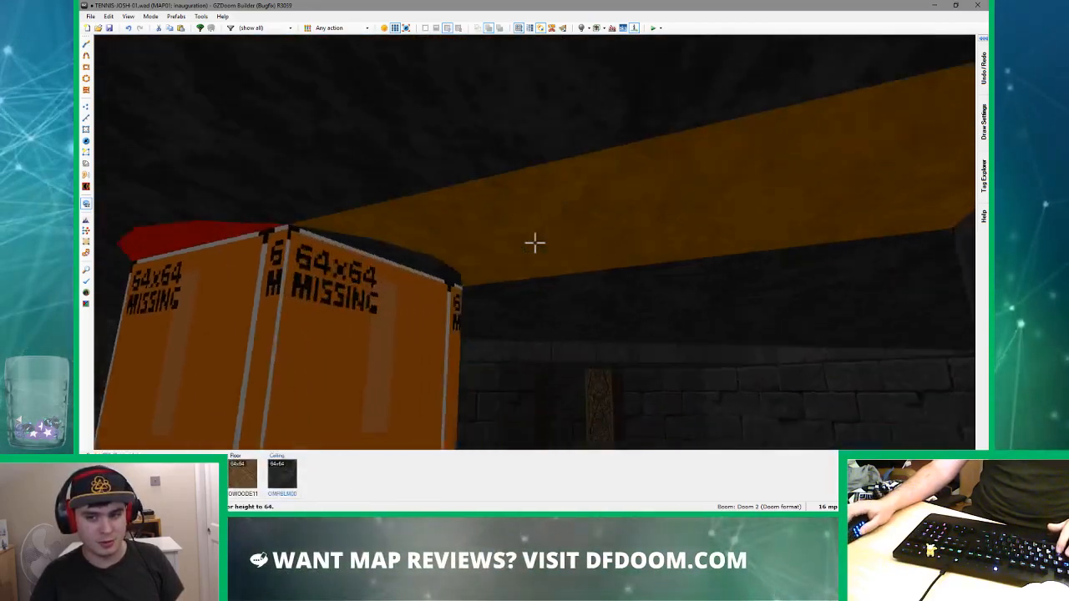
{"action": "key", "text": "w"}
{"action": "key", "text": "s"}
{"action": "scroll", "coordinate": [534, 243], "scroll_direction": "down", "scroll_amount": 1}
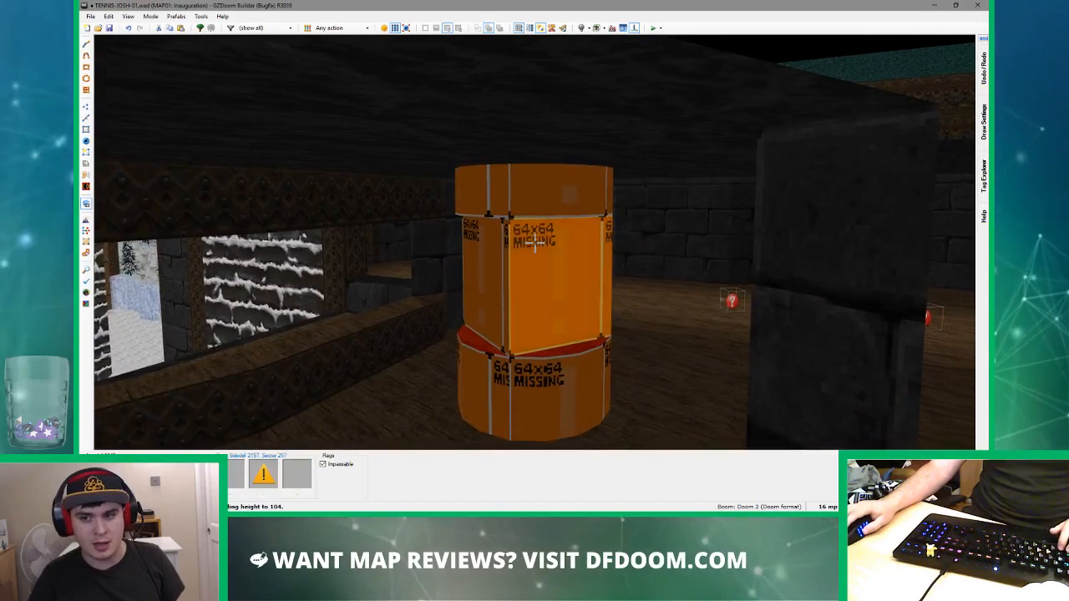
- Cover the pillar's curved bands with OBRCKJ02 stone and its flat middle faces with the carved panel texture
{"action": "key", "text": "a"}
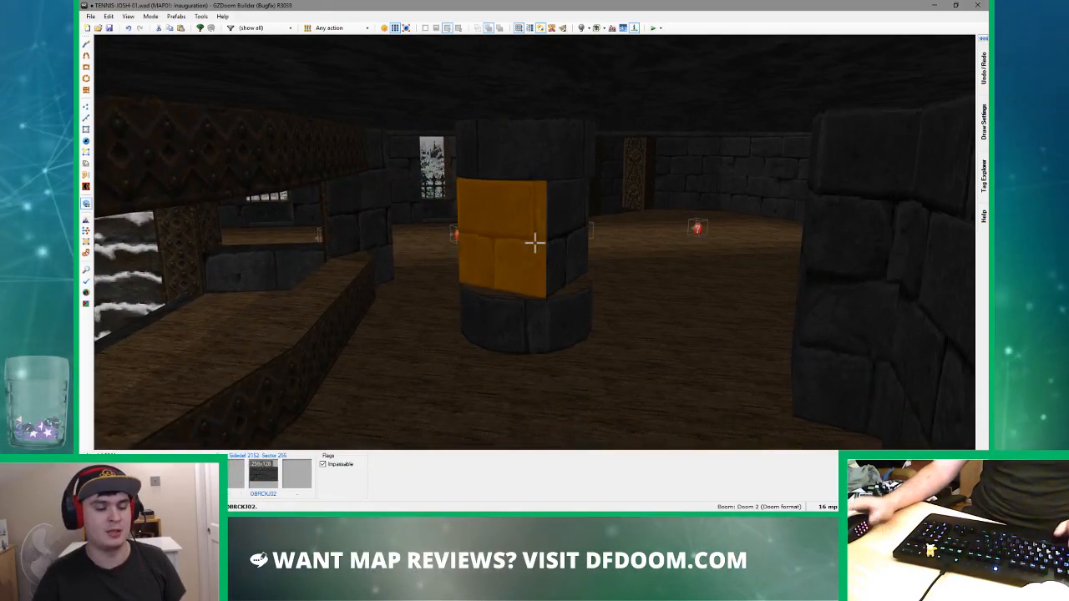
{"action": "key", "text": "w"}
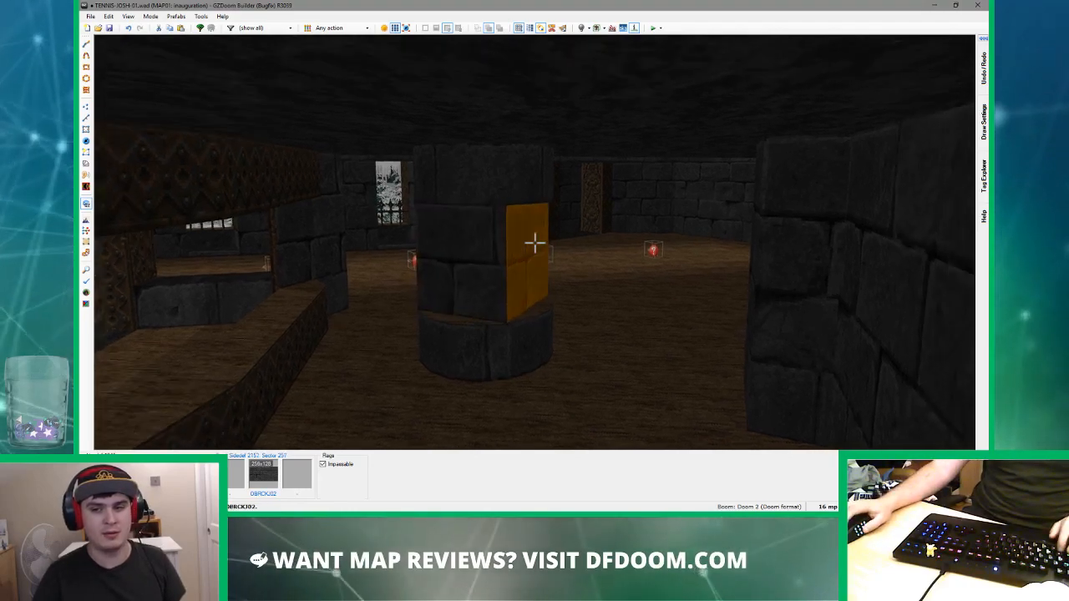
{"action": "key", "text": "ctrl+c"}
{"action": "left_click", "coordinate": [535, 243], "text": "shift"}
{"action": "key", "text": "ctrl+v"}
{"action": "key", "text": "c"}
{"action": "key", "text": "s"}
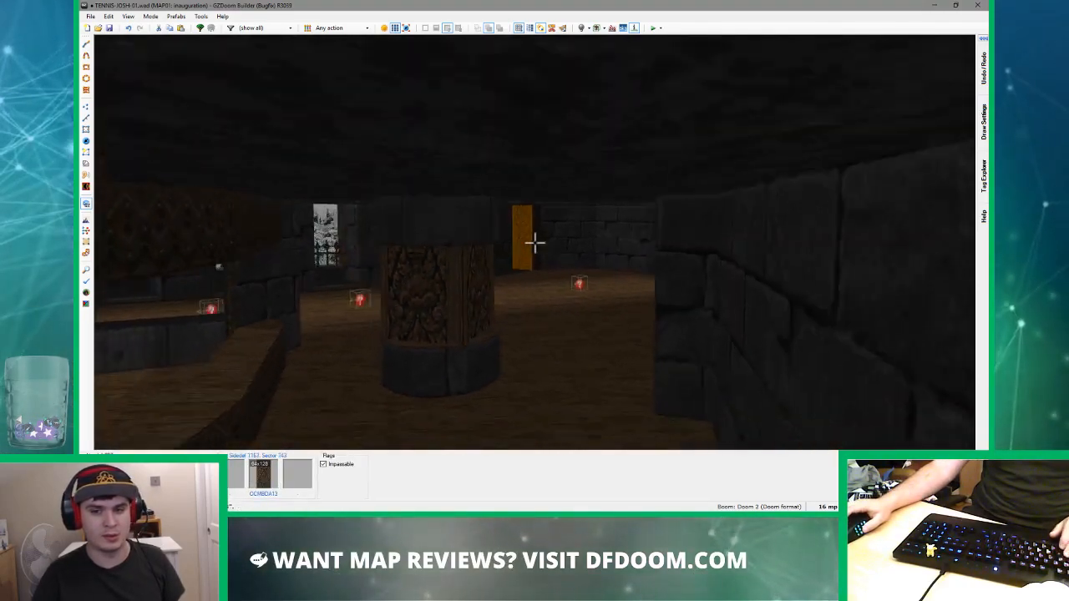
- Centre the carved panel on the pillar's flat face with a horizontal texture offset of -3
{"action": "key", "text": "w"}
{"action": "key", "text": "w"}
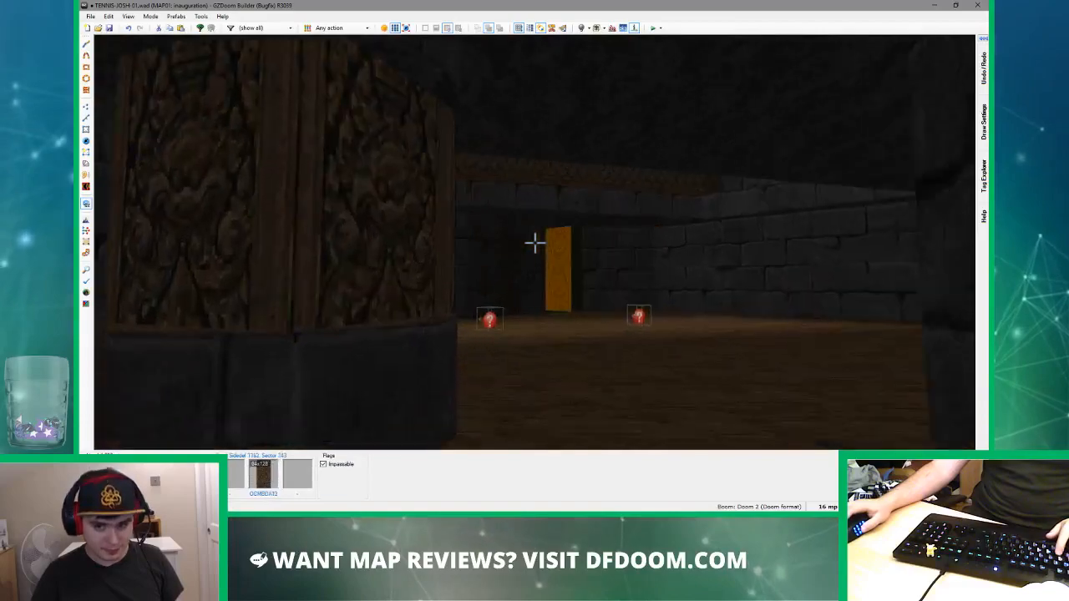
{"action": "key", "text": "a"}
{"action": "key", "text": "w"}
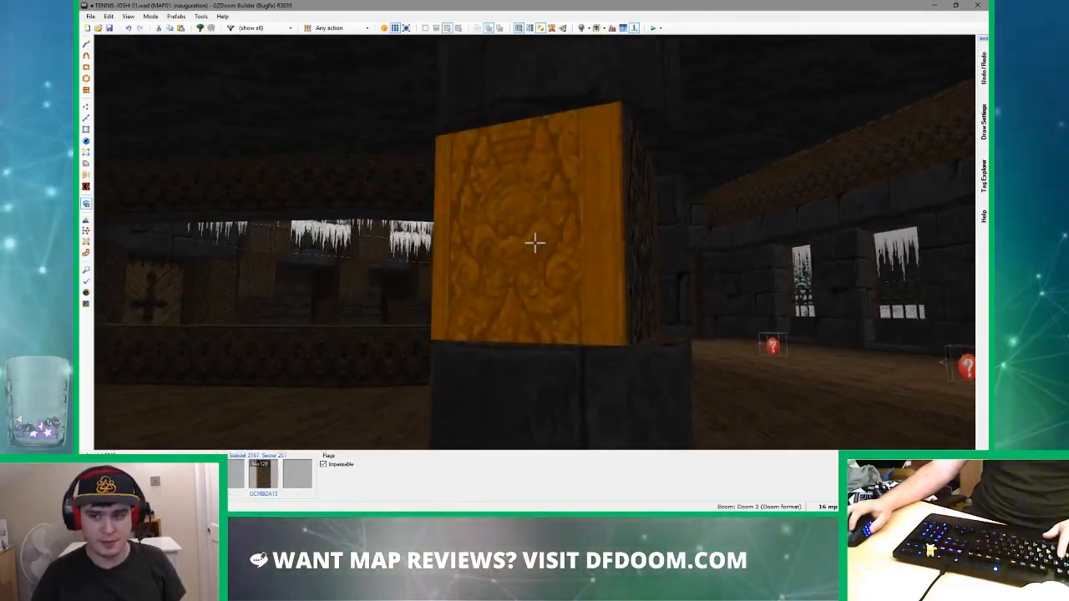
{"action": "key", "text": "w"}
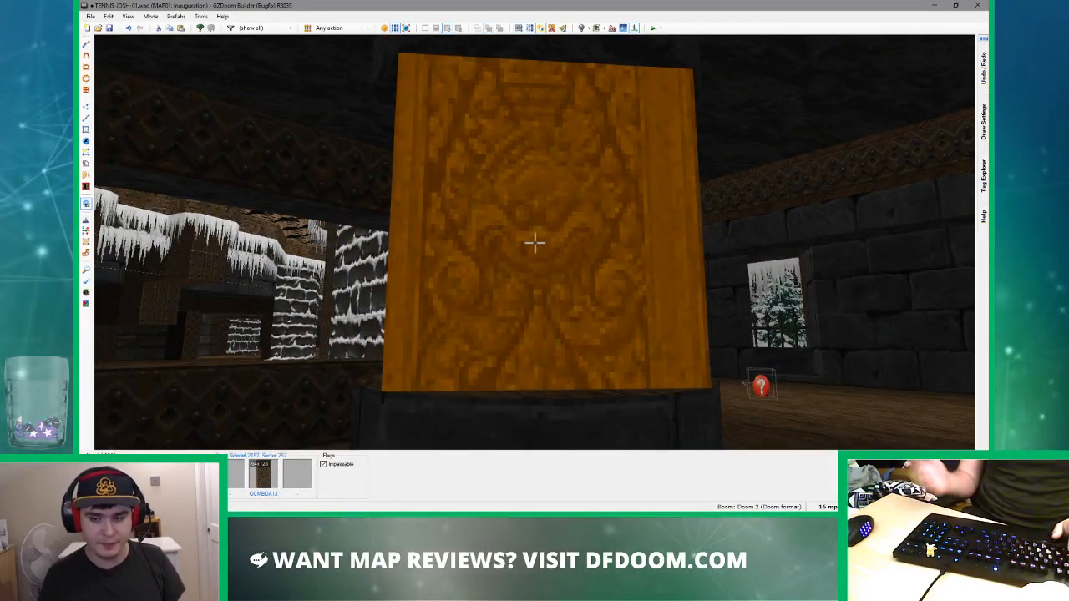
{"action": "left_click", "coordinate": [535, 242]}
{"action": "key", "text": "Right"}
{"action": "key", "text": "Right"}
{"action": "key", "text": "Right"}
{"action": "key", "text": "Right"}
{"action": "key", "text": "Right"}
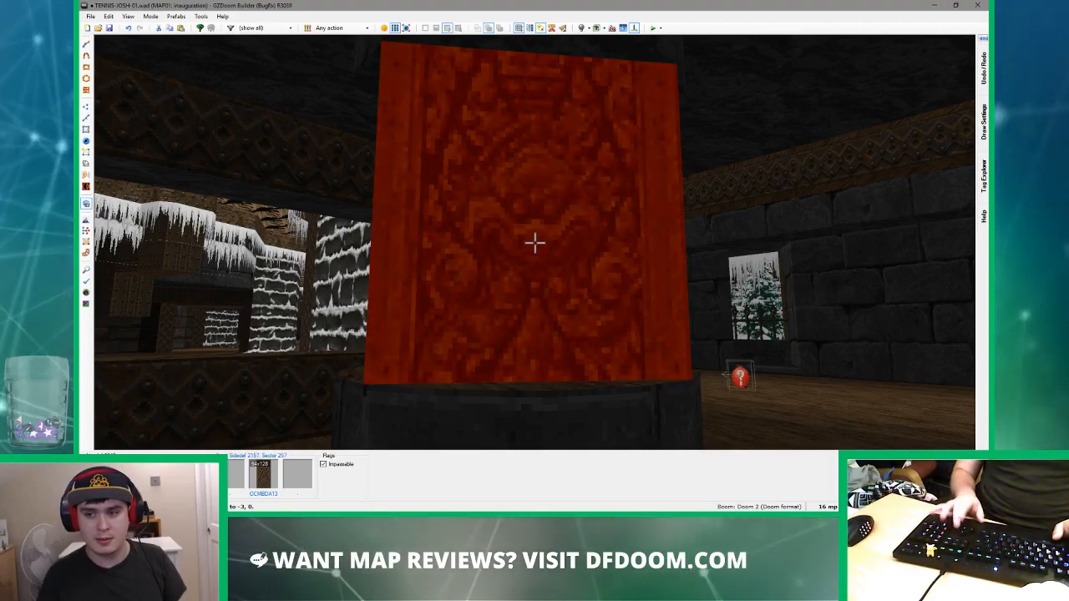
{"action": "key", "text": "c"}
{"action": "key", "text": "s"}
{"action": "key", "text": "d"}
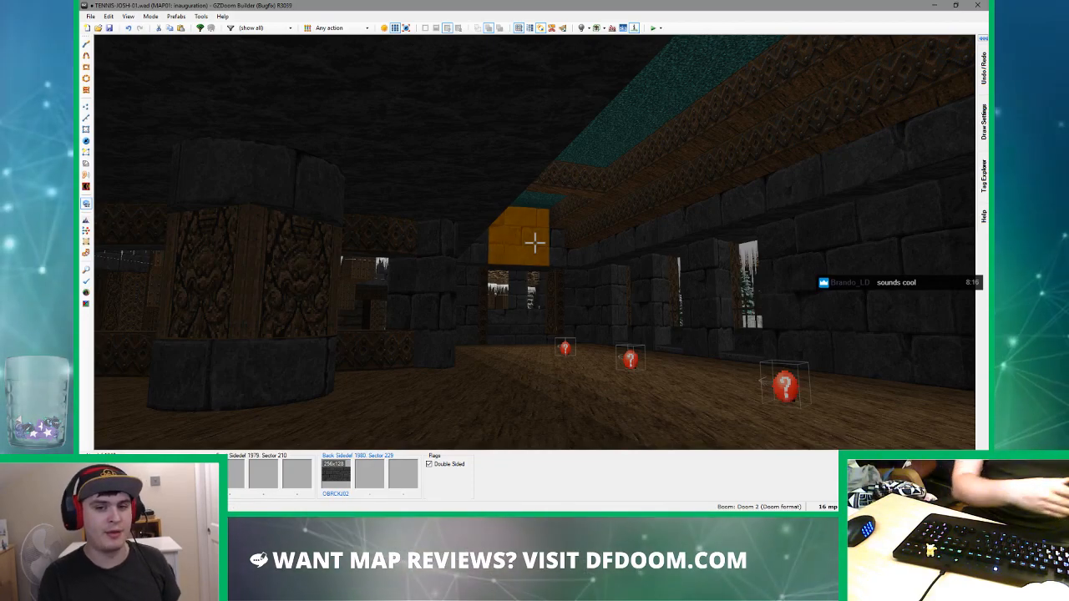
{"action": "key", "text": "w"}
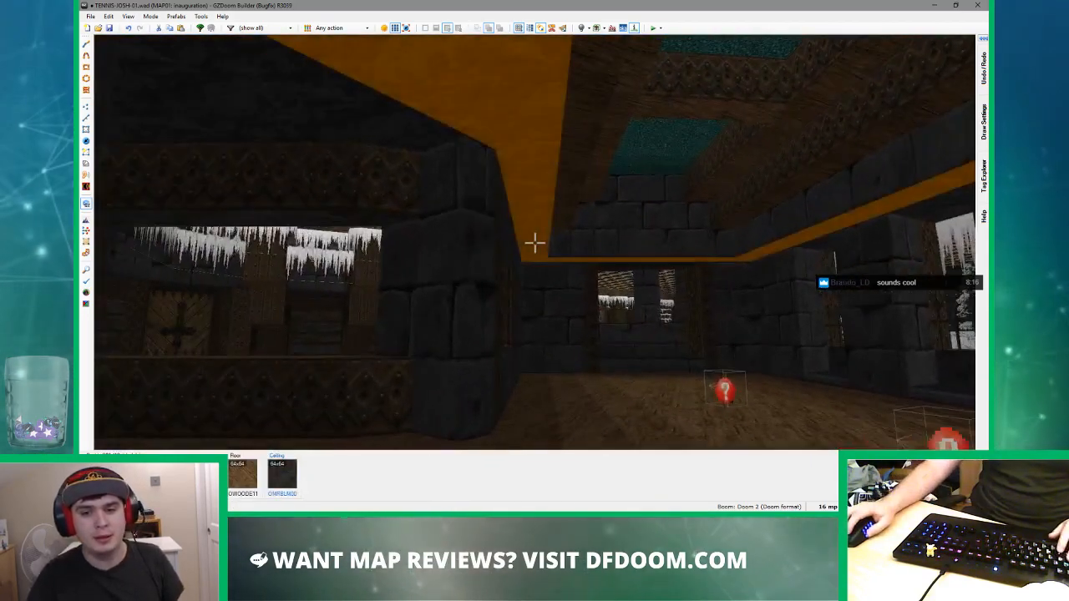
- Cover the narrow end faces of the wall beside the curved opening with the metal trim texture
{"action": "key", "text": "w"}
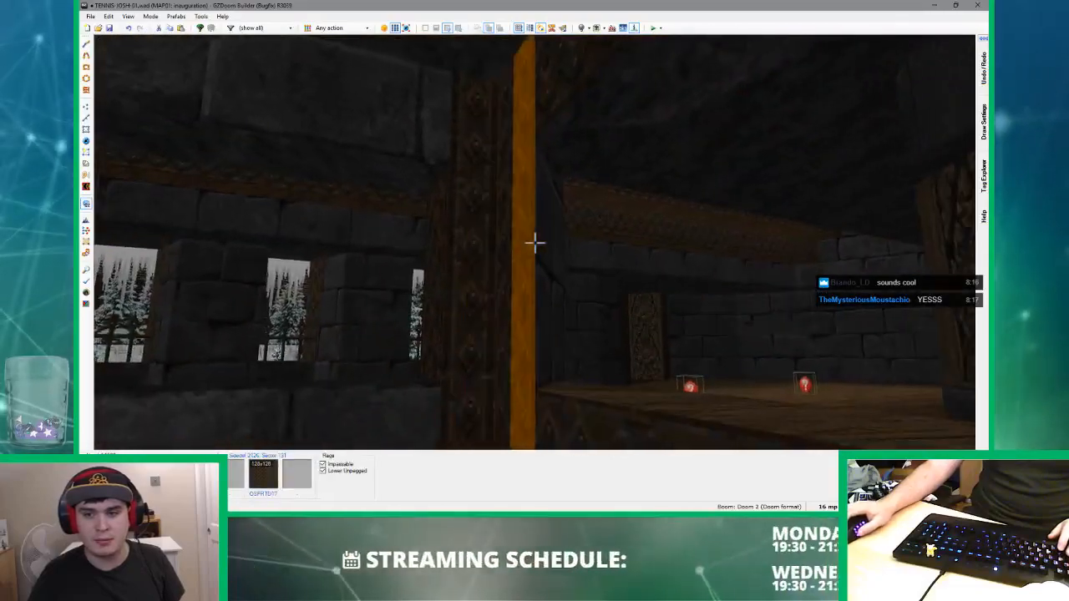
{"action": "key", "text": "d"}
{"action": "key", "text": "w"}
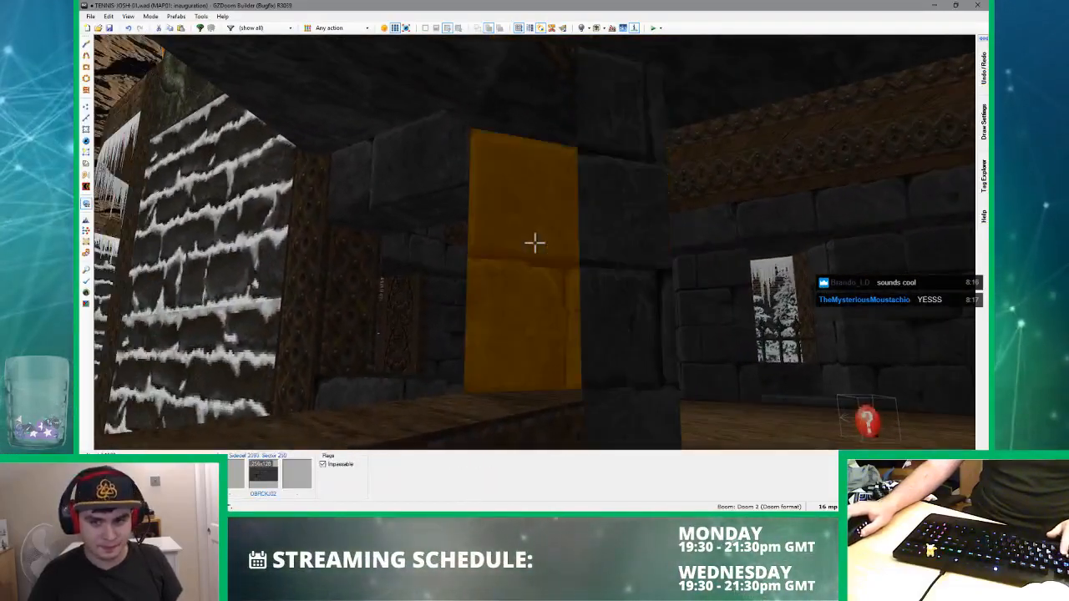
{"action": "key", "text": "q"}
{"action": "scroll", "coordinate": [527, 105], "scroll_direction": "up", "scroll_amount": 2}
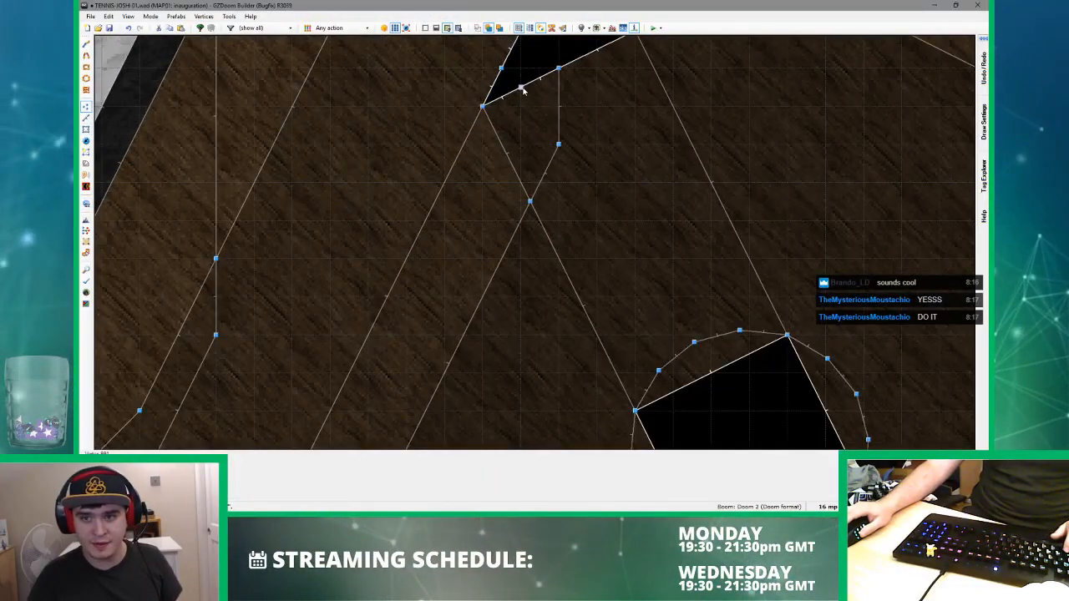
{"action": "key", "text": "q"}
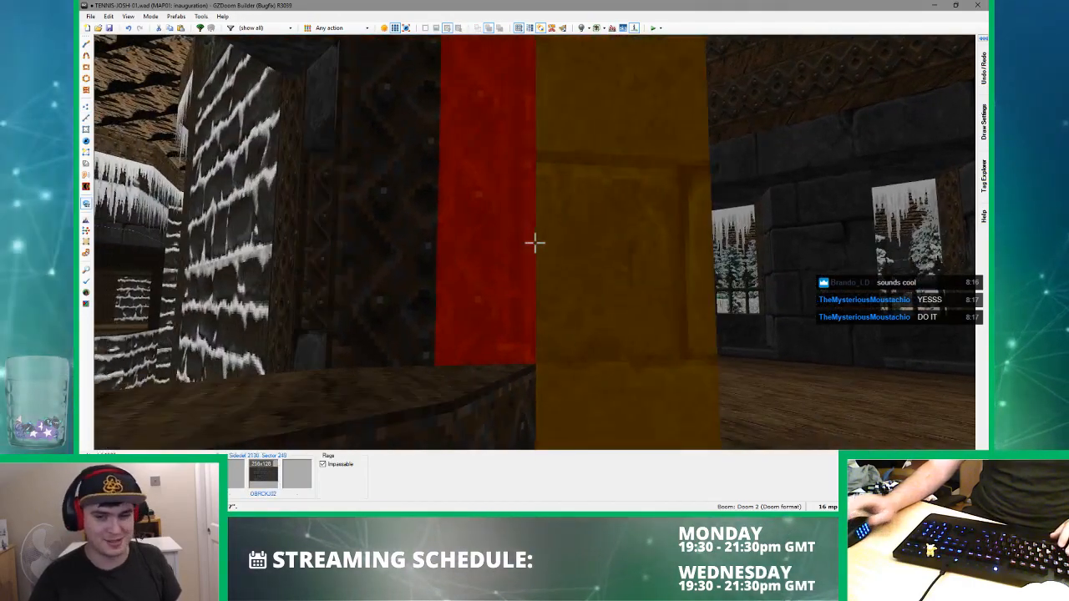
{"action": "left_click", "coordinate": [534, 243]}
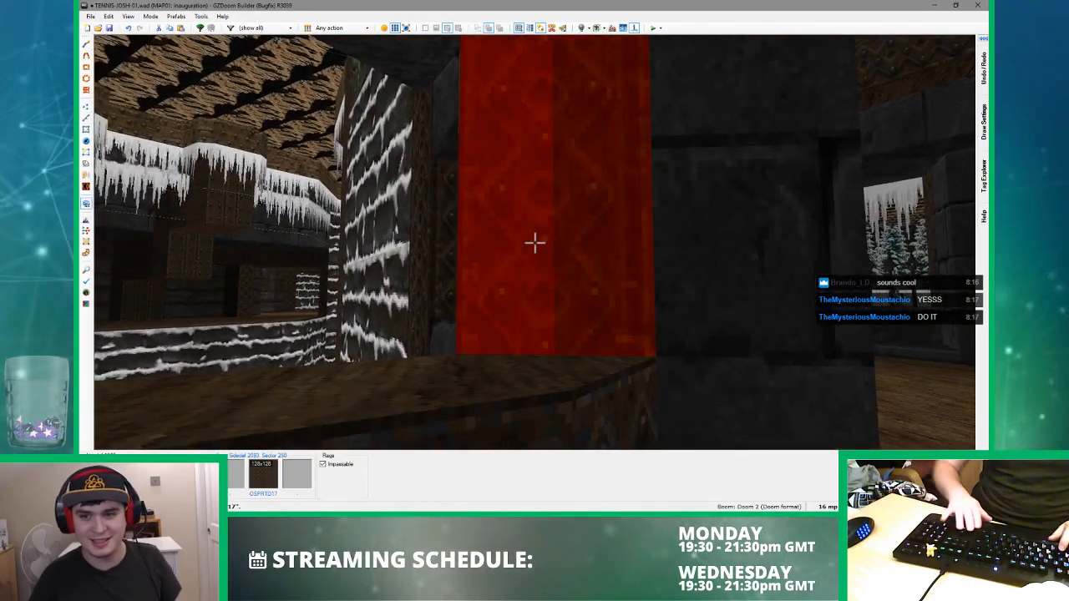
{"action": "key", "text": "c"}
- Cover the sill and underside of the curved opening beside the pillar with the OWOODG02 wood texture
{"action": "key", "text": "e"}
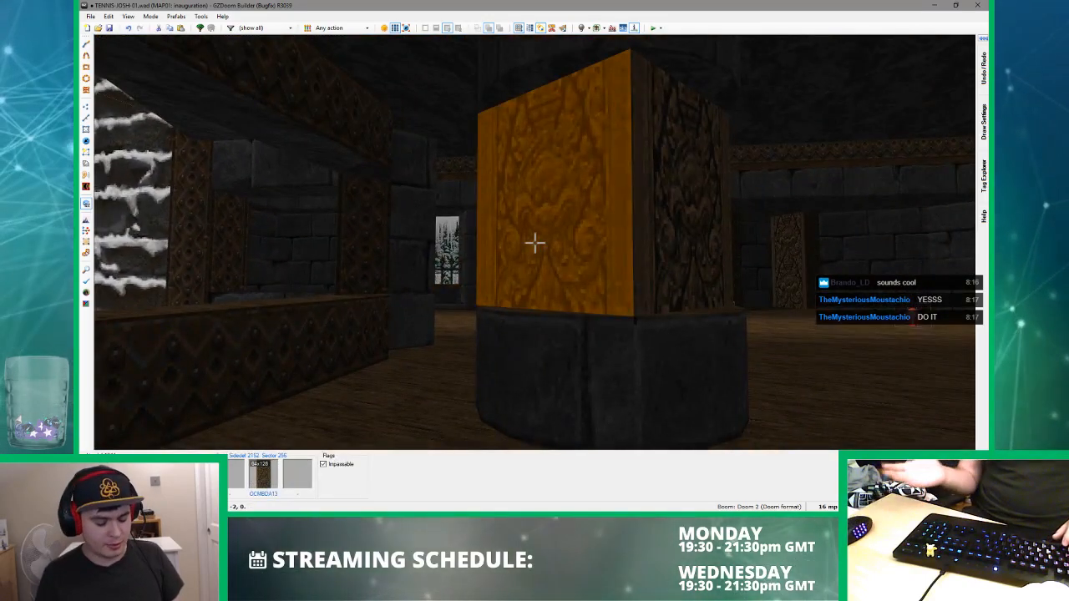
{"action": "key", "text": "s"}
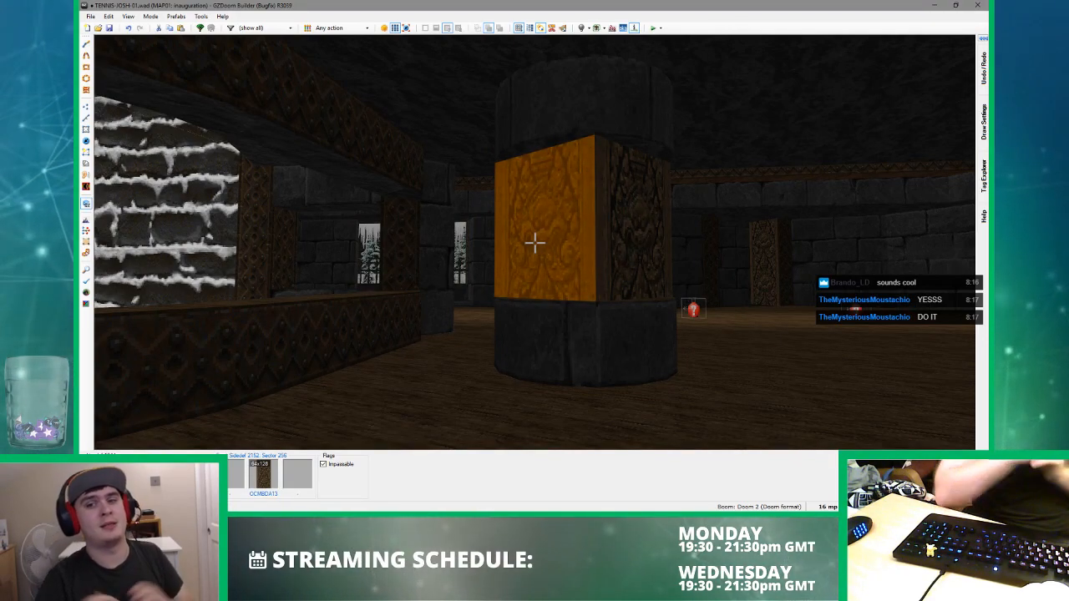
{"action": "key", "text": "s"}
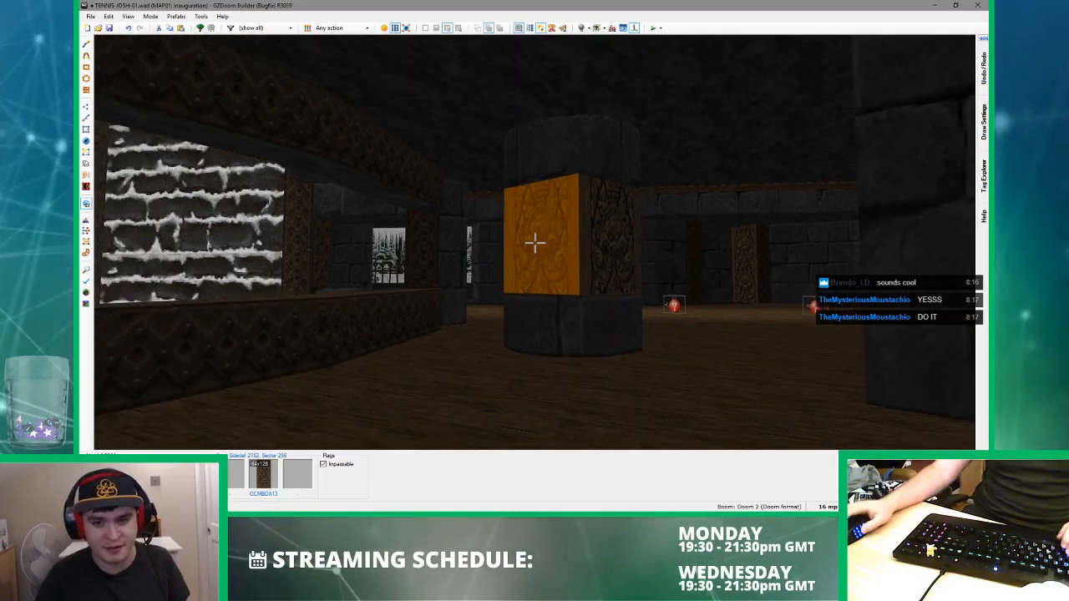
{"action": "key", "text": "a"}
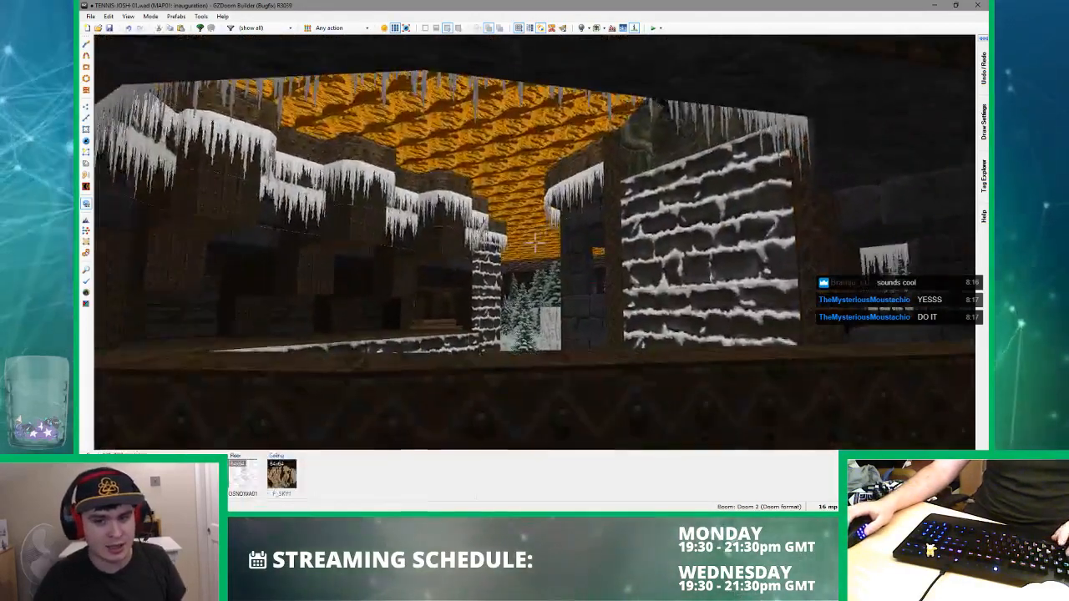
{"action": "key", "text": "w"}
{"action": "key", "text": "w"}
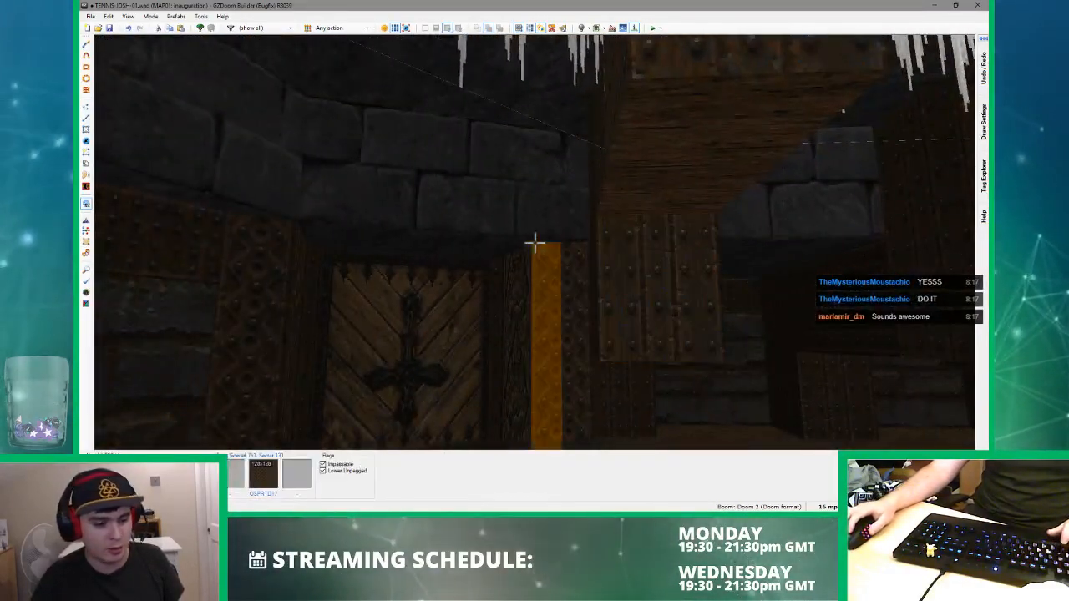
{"action": "key", "text": "w"}
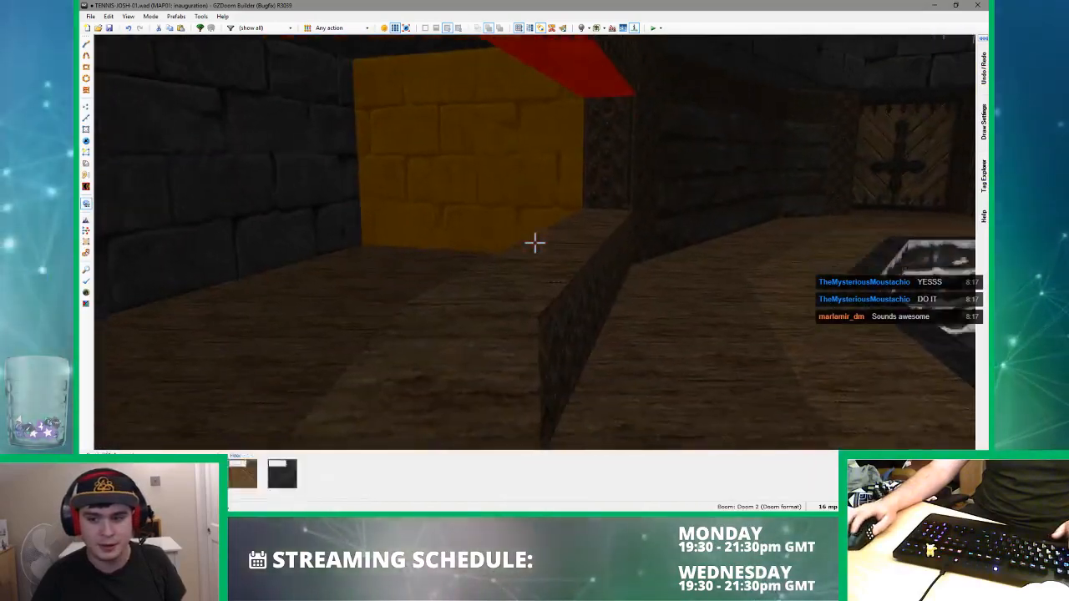
{"action": "key", "text": "w"}
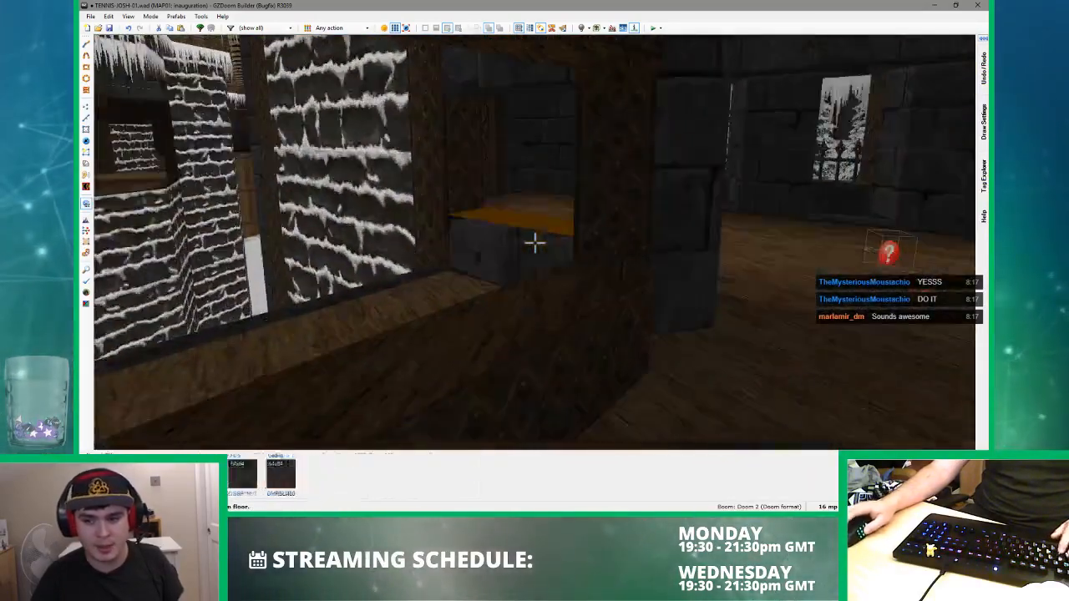
- Lower the brightness of the floor sectors around the carved pillar to 112
{"action": "key", "text": "w"}
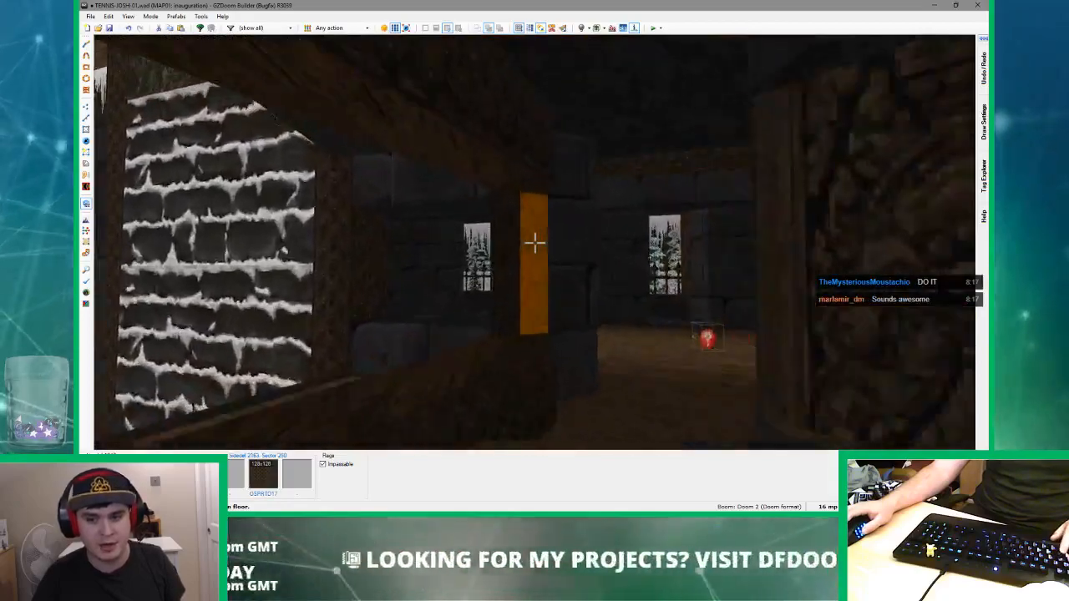
{"action": "key", "text": "w"}
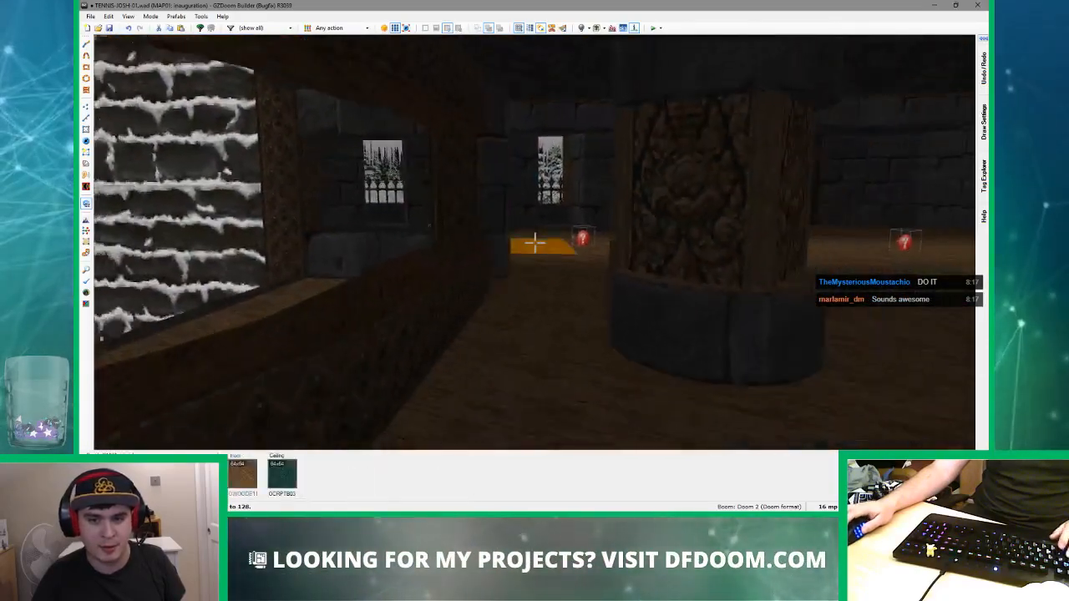
{"action": "key", "text": "w"}
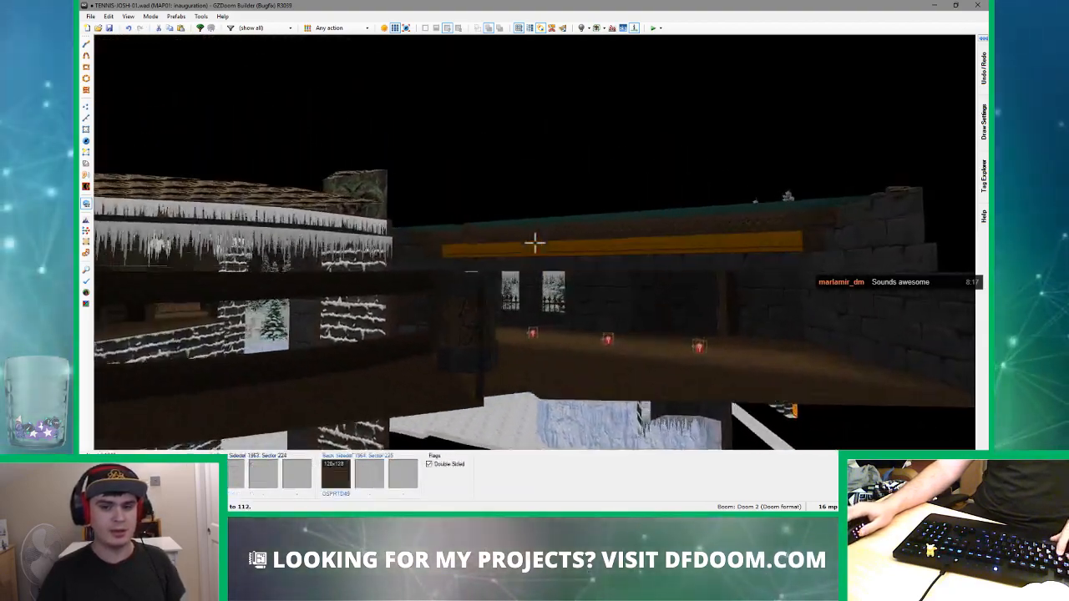
{"action": "key", "text": "w"}
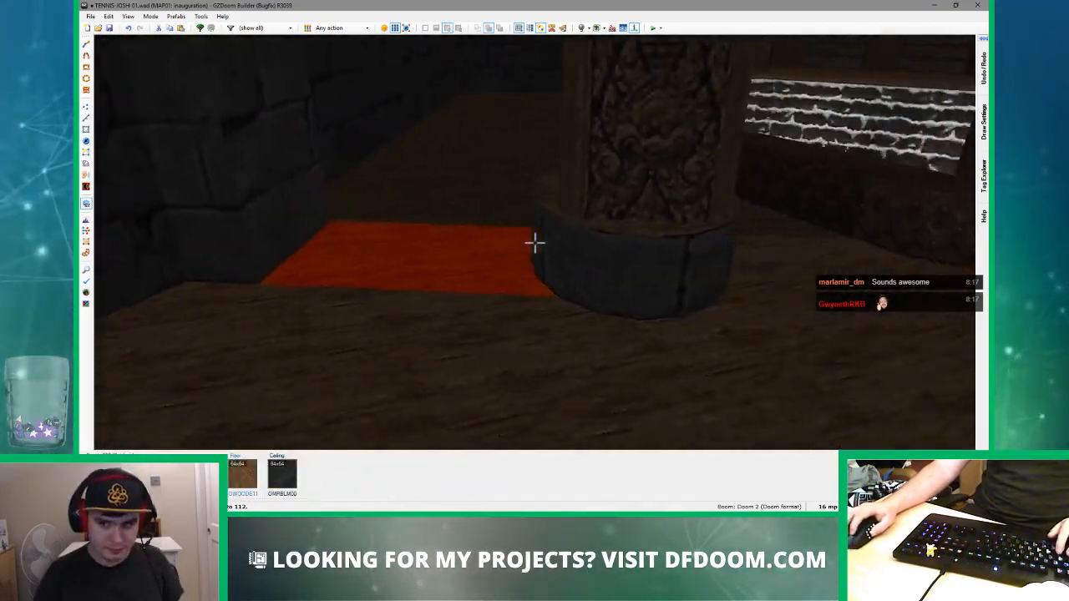
- Raise the curved opening's sill up to its header and remove the Lower Unpegged setting from the resulting metal panels
{"action": "key", "text": "w"}
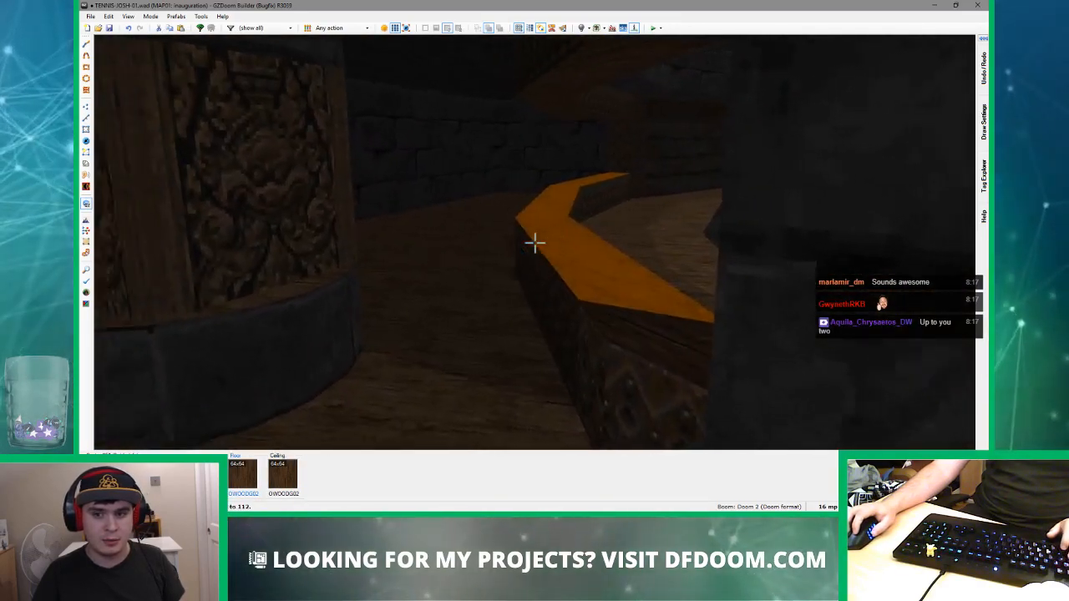
{"action": "key", "text": "w"}
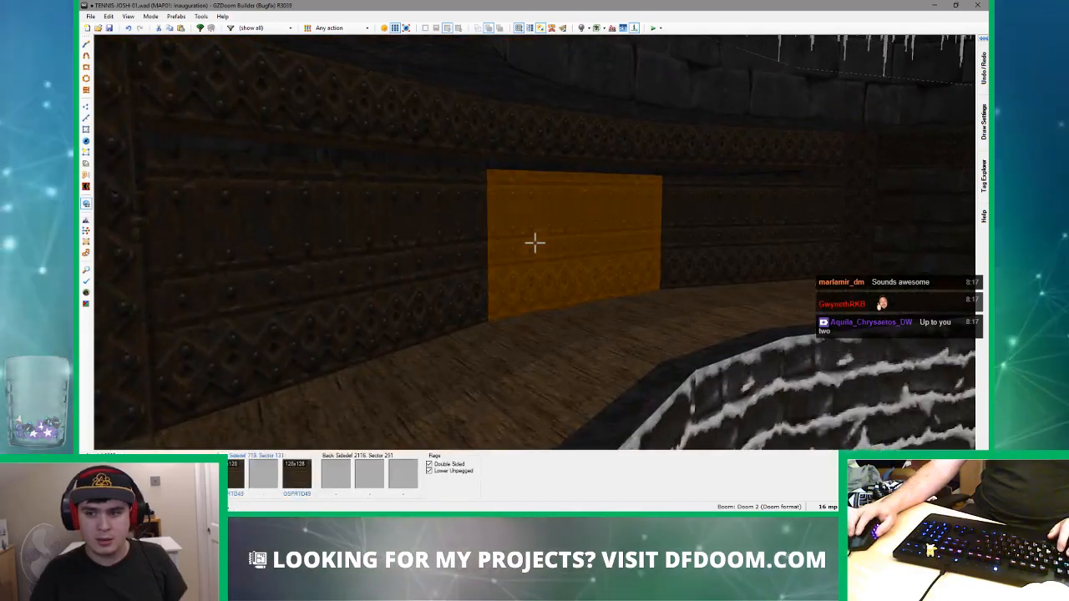
{"action": "key", "text": "w"}
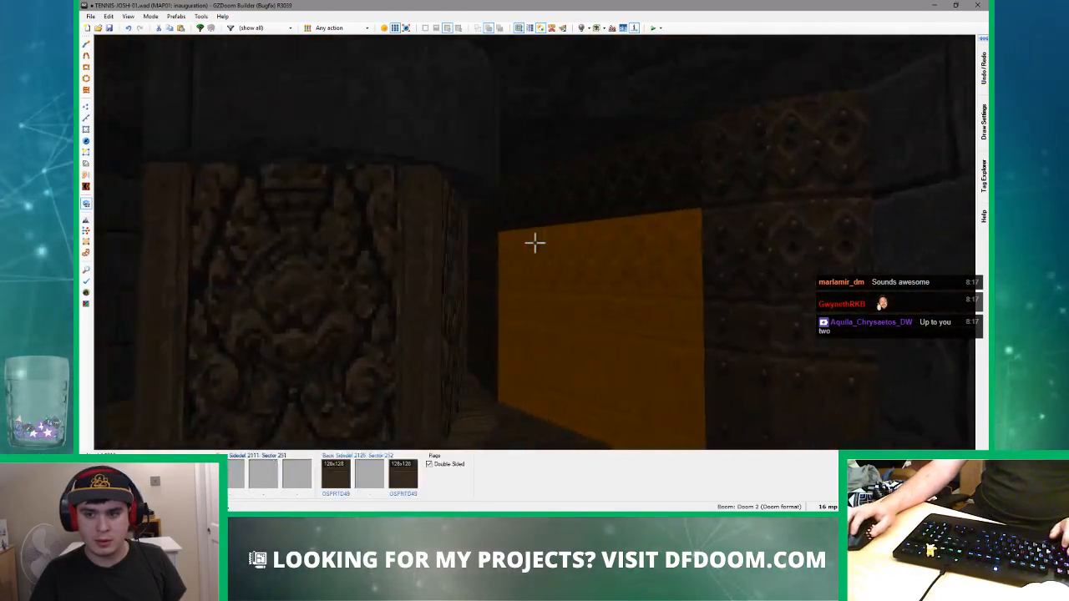
{"action": "key", "text": "w"}
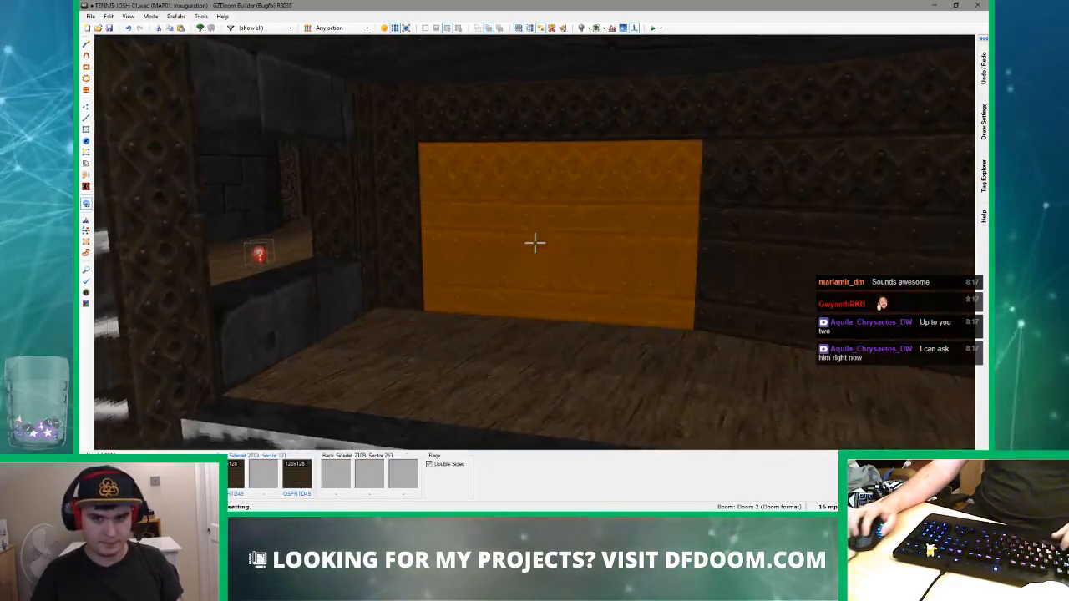
- Apply the carved panel texture OCMBDA13 to the face of the projecting wall column and set its horizontal offset to -4
{"action": "key", "text": "w"}
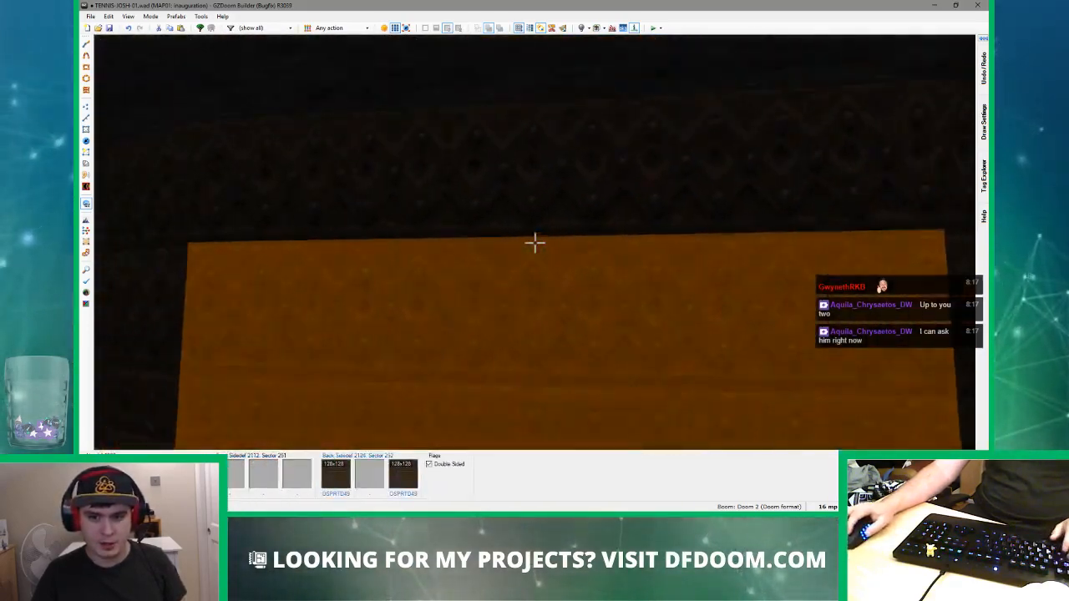
{"action": "key", "text": "w"}
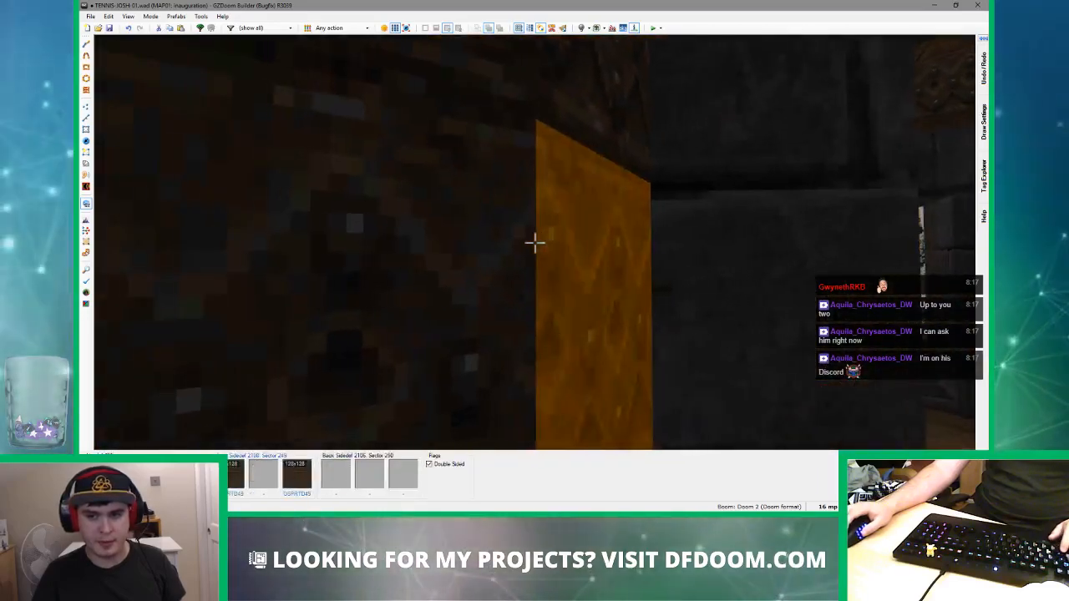
{"action": "key", "text": "w"}
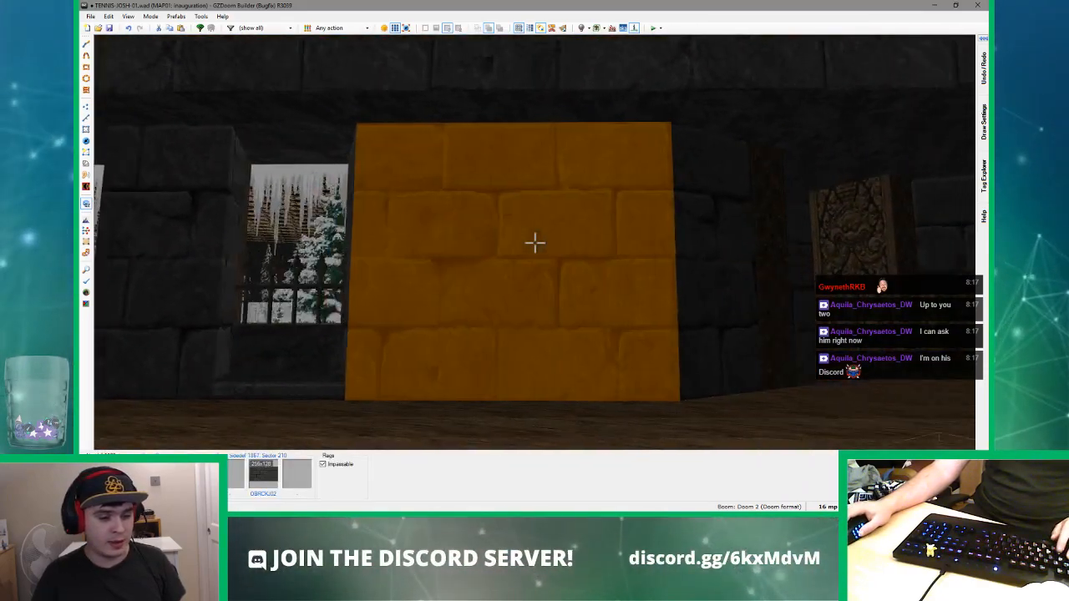
{"action": "key", "text": "a"}
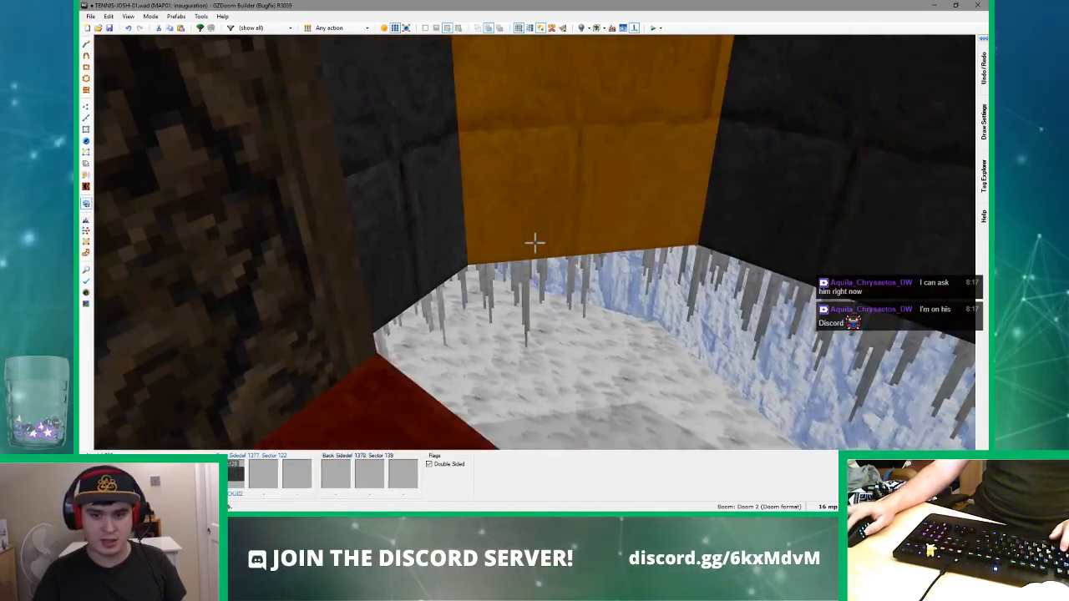
{"action": "key", "text": "ctrl+v"}
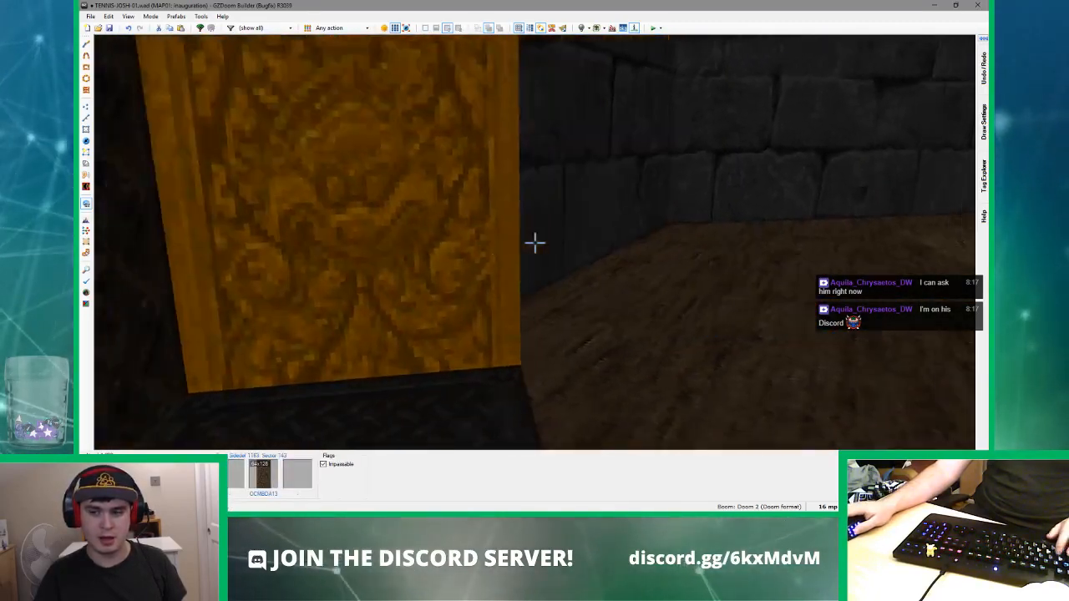
{"action": "key", "text": "w"}
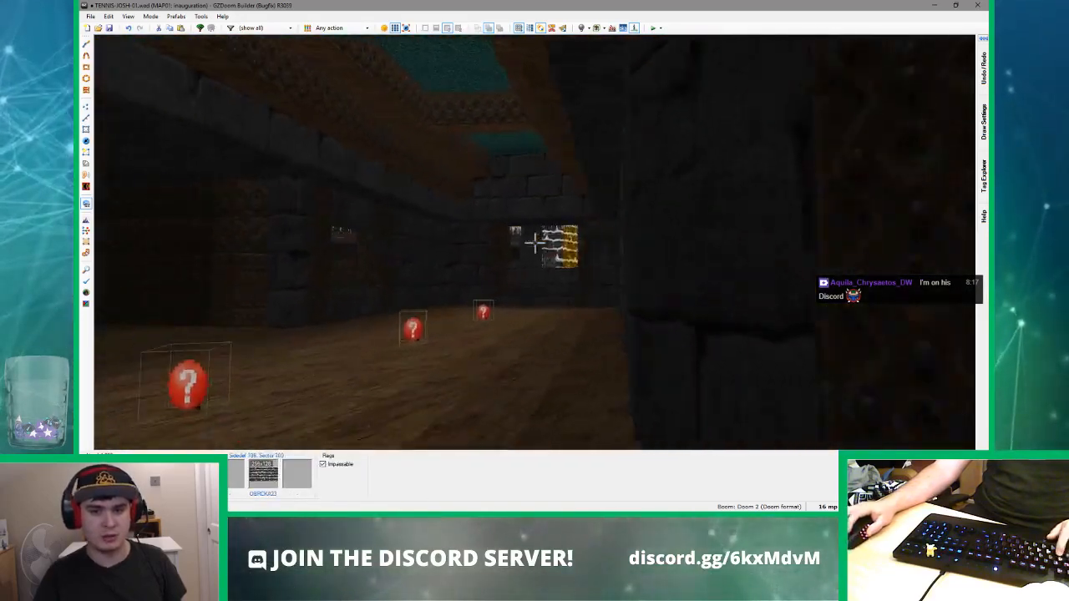
{"action": "key", "text": "e"}
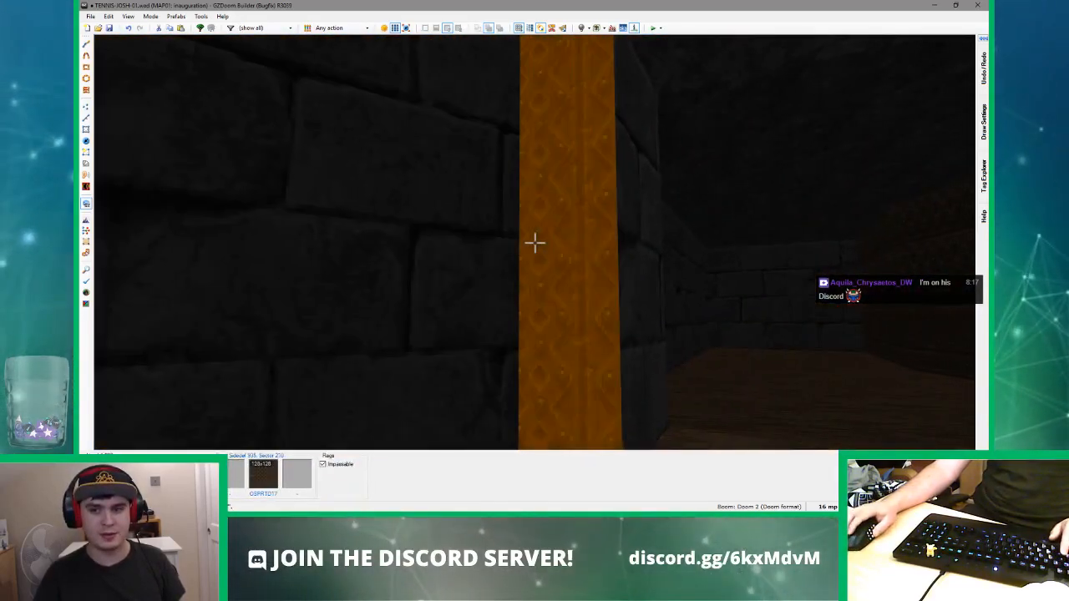
{"action": "key", "text": "e"}
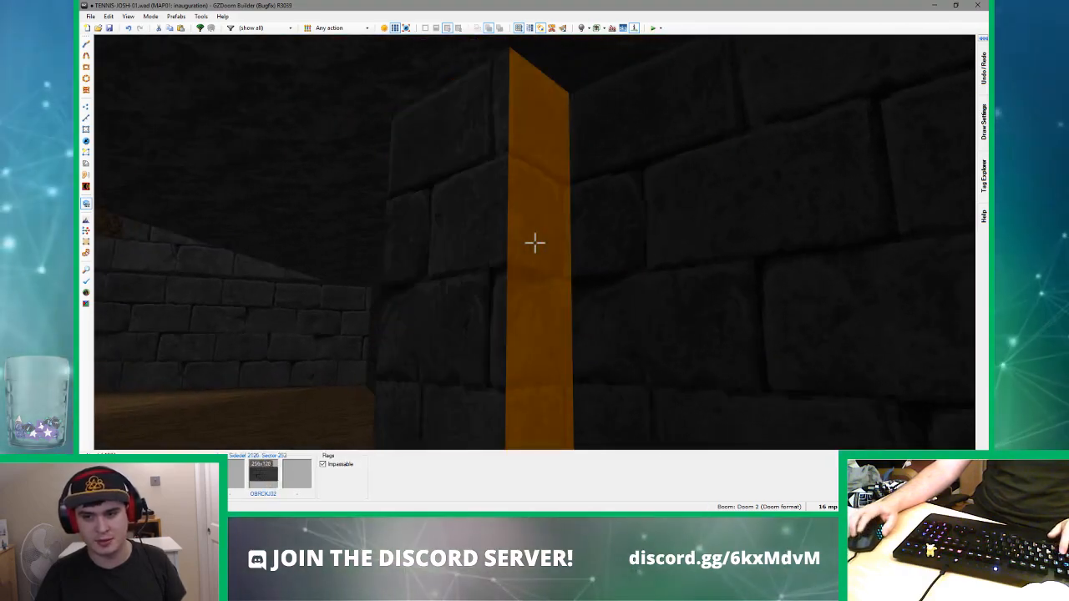
{"action": "key", "text": "e"}
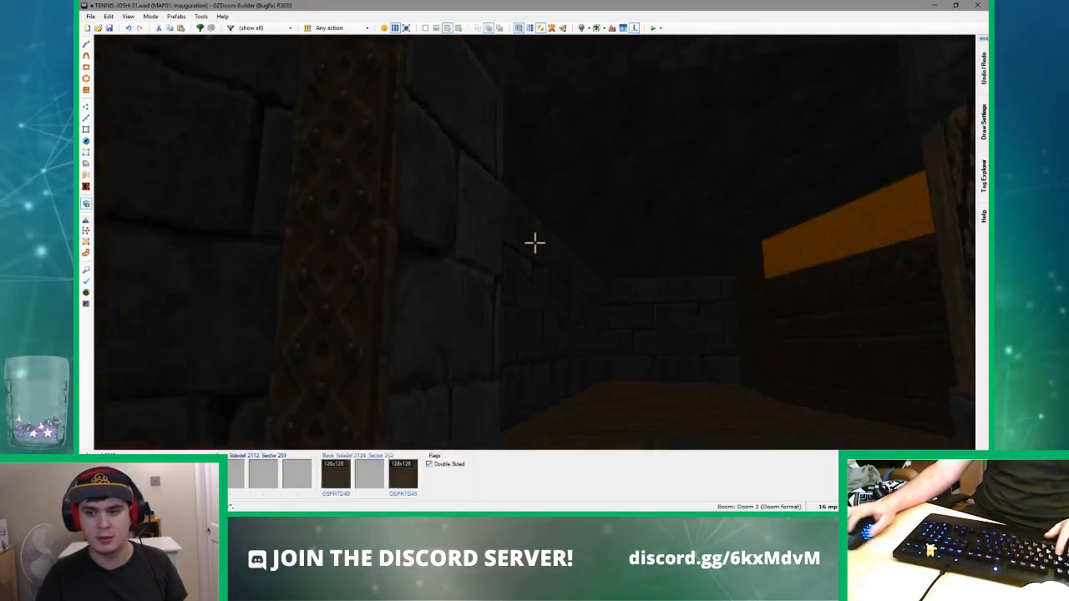
{"action": "key", "text": "ctrl+v"}
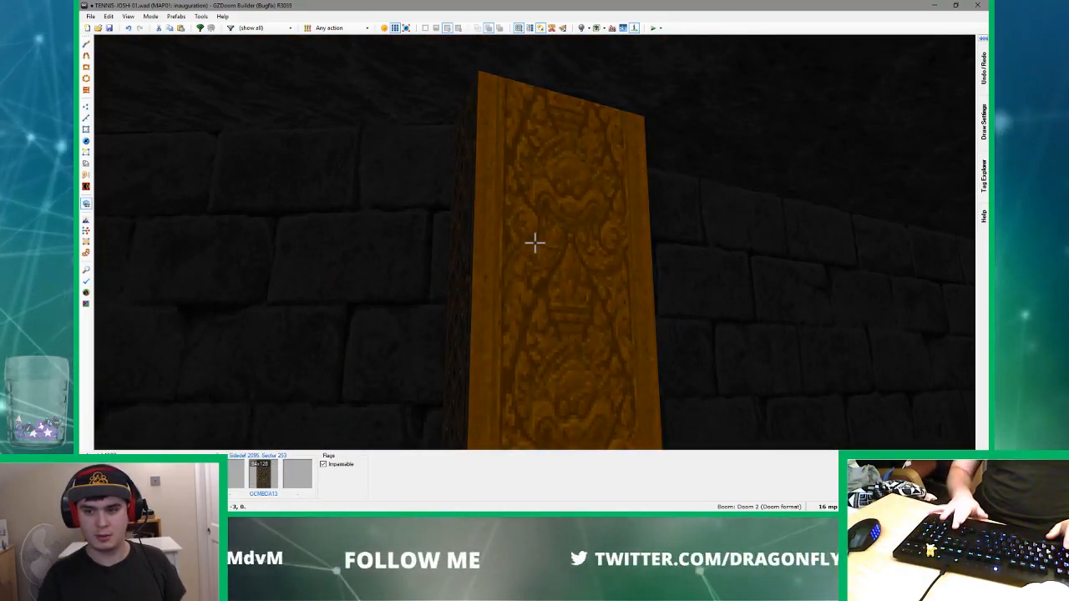
{"action": "key", "text": "e"}
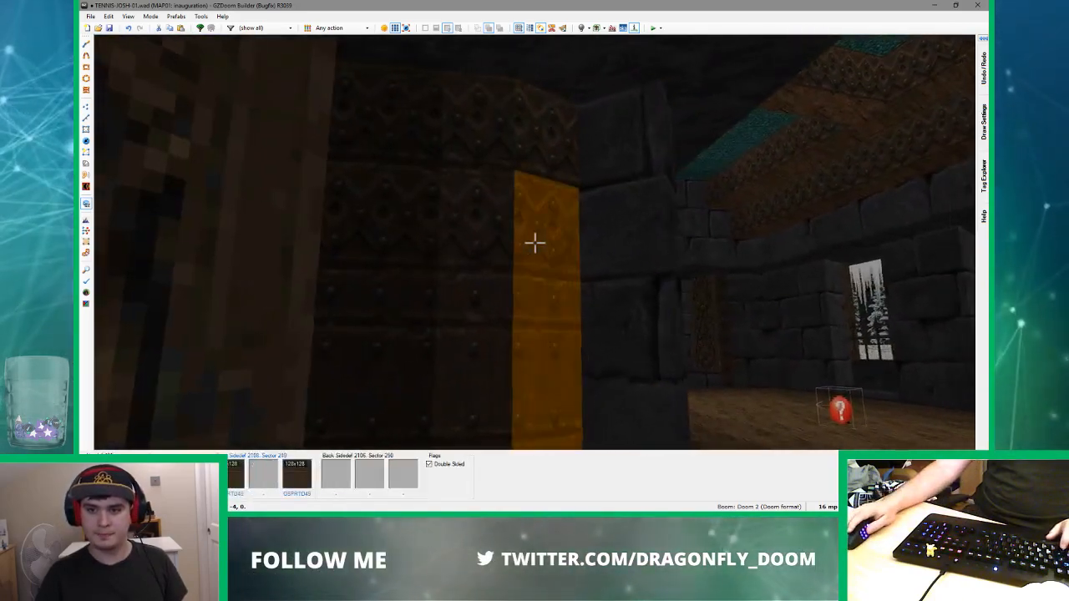
- Reshape the solid wall corner beside the curved opening by moving and merging its vertices to cut back the projecting end
{"action": "key", "text": "e"}
{"action": "key", "text": "q"}
{"action": "scroll", "coordinate": [551, 239], "scroll_direction": "down", "scroll_amount": 4}
{"action": "scroll", "coordinate": [469, 254], "scroll_direction": "up", "scroll_amount": 5}
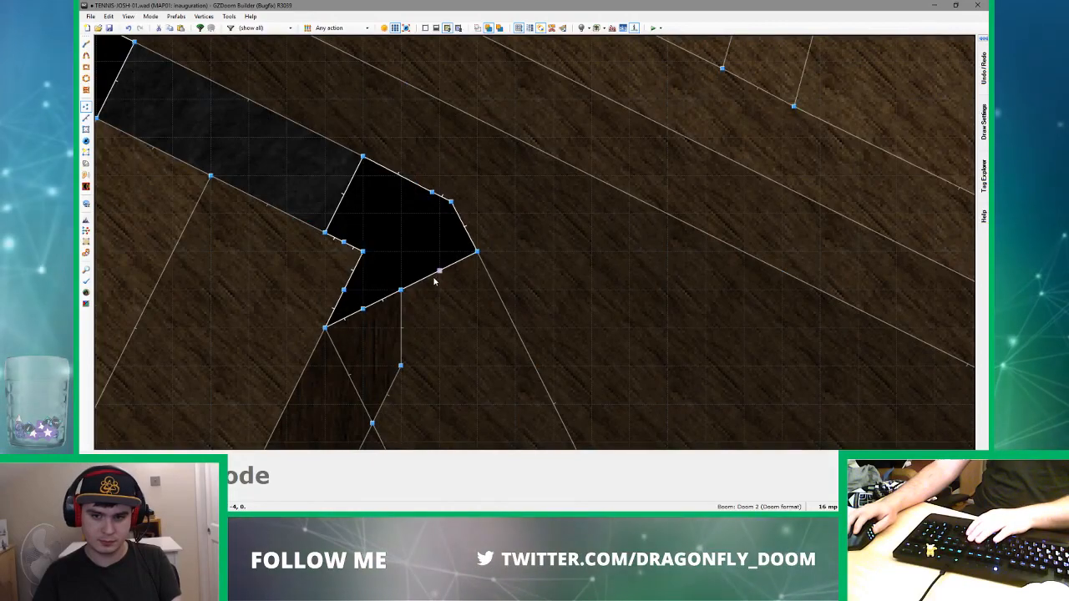
{"action": "left_click_drag", "start_coordinate": [435, 279], "coordinate": [438, 209]}
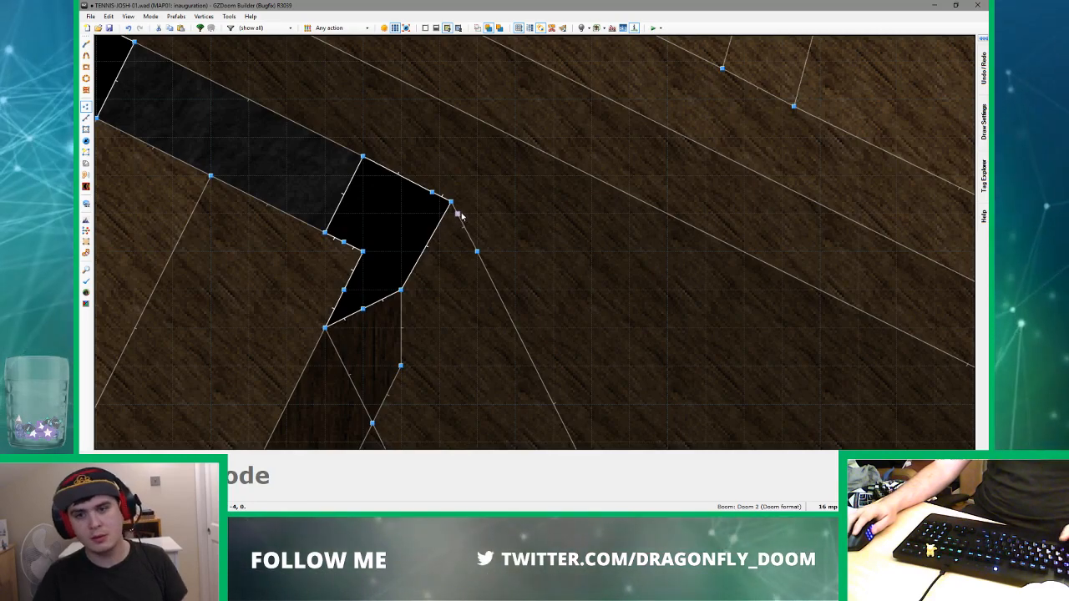
{"action": "scroll", "coordinate": [458, 216], "scroll_direction": "up", "scroll_amount": 3}
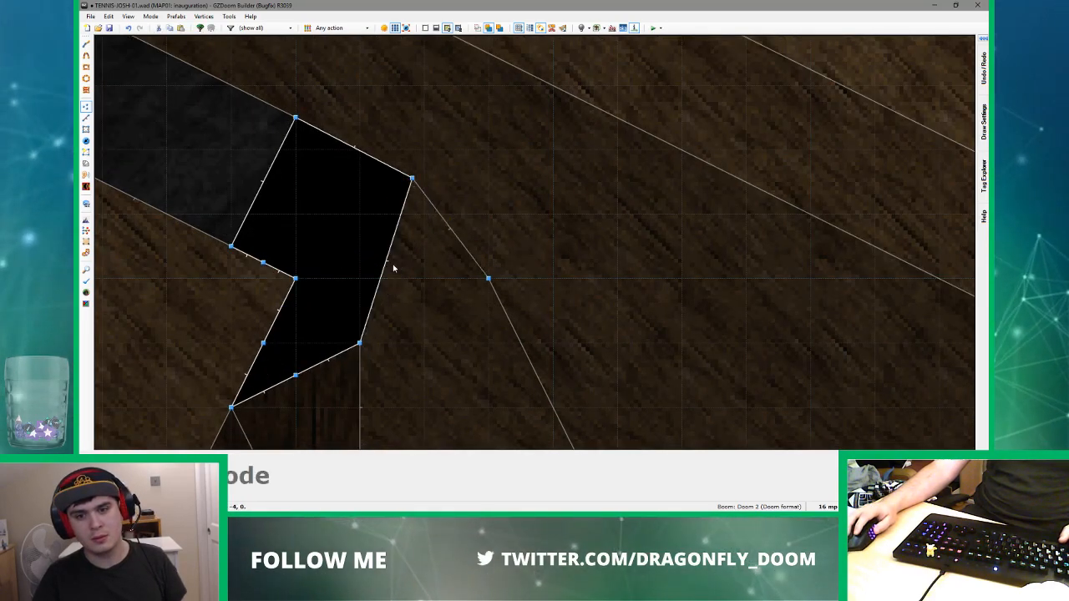
{"action": "key", "text": "q"}
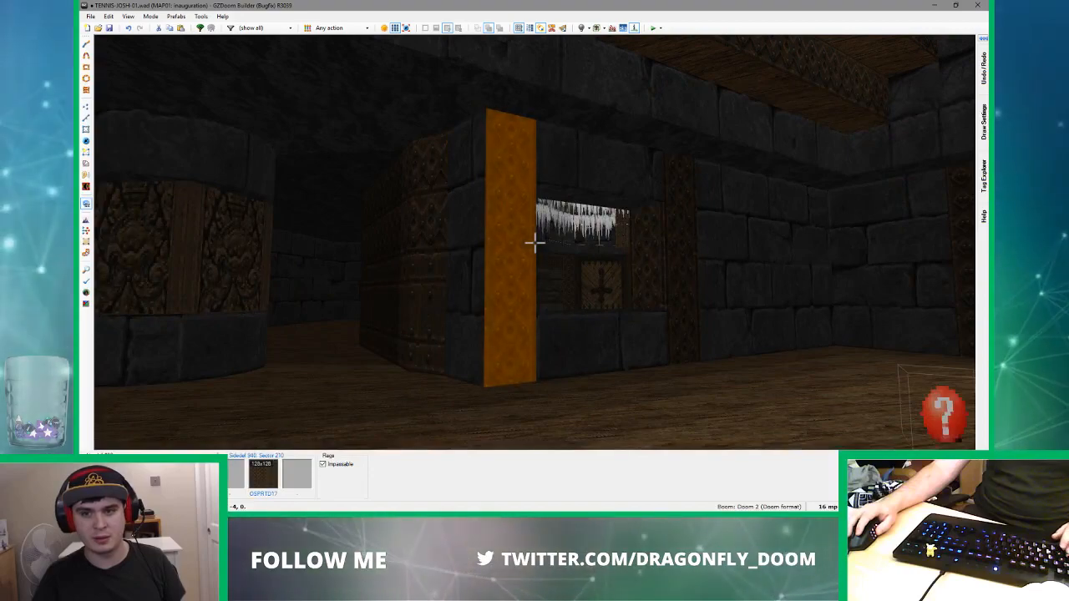
- Examine the stone wall corner beside the curved opening in 3D and on the map
{"action": "key", "text": "s"}
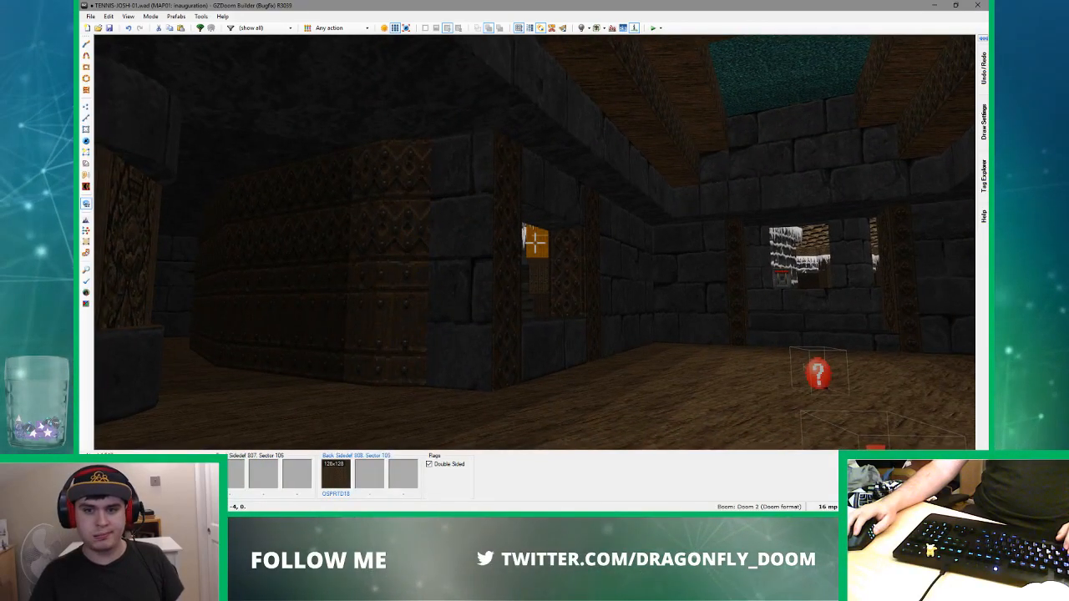
{"action": "key", "text": "q"}
{"action": "scroll", "coordinate": [537, 246], "scroll_direction": "down", "scroll_amount": 3}
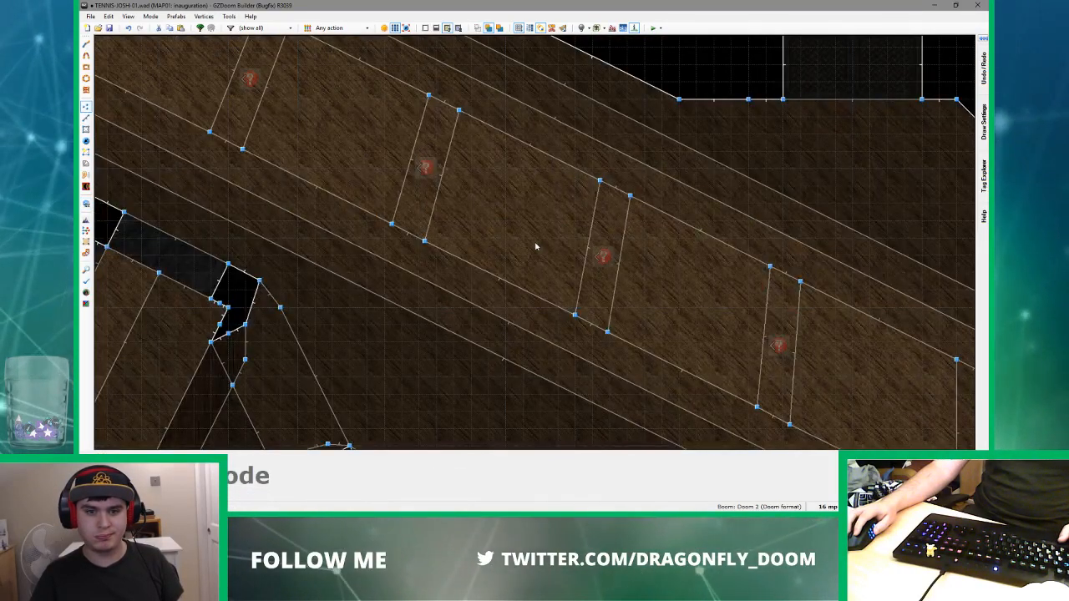
{"action": "scroll", "coordinate": [249, 355], "scroll_direction": "up", "scroll_amount": 4}
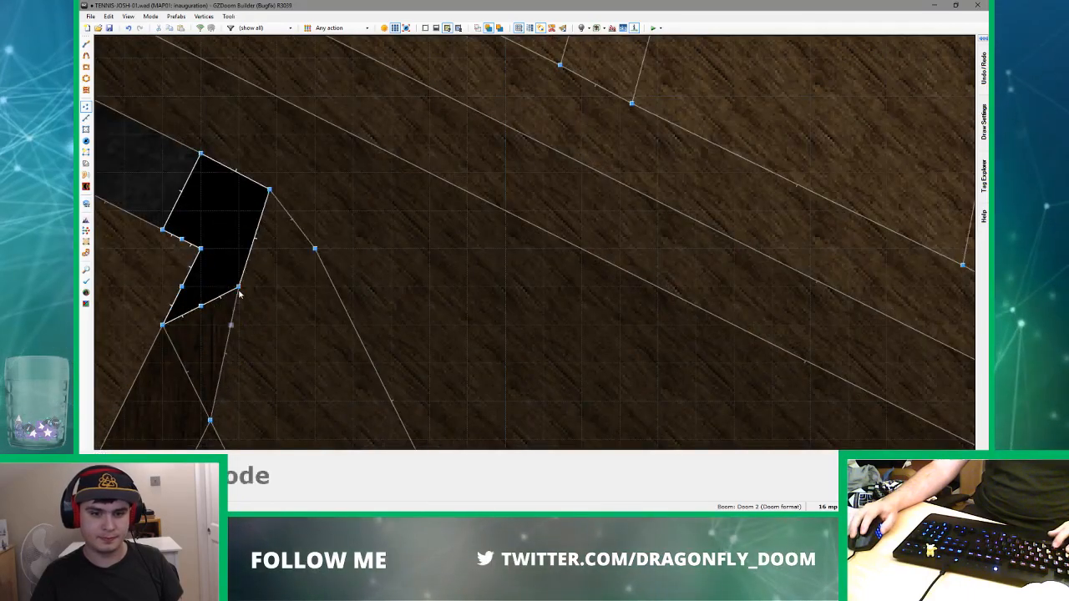
{"action": "key", "text": "q"}
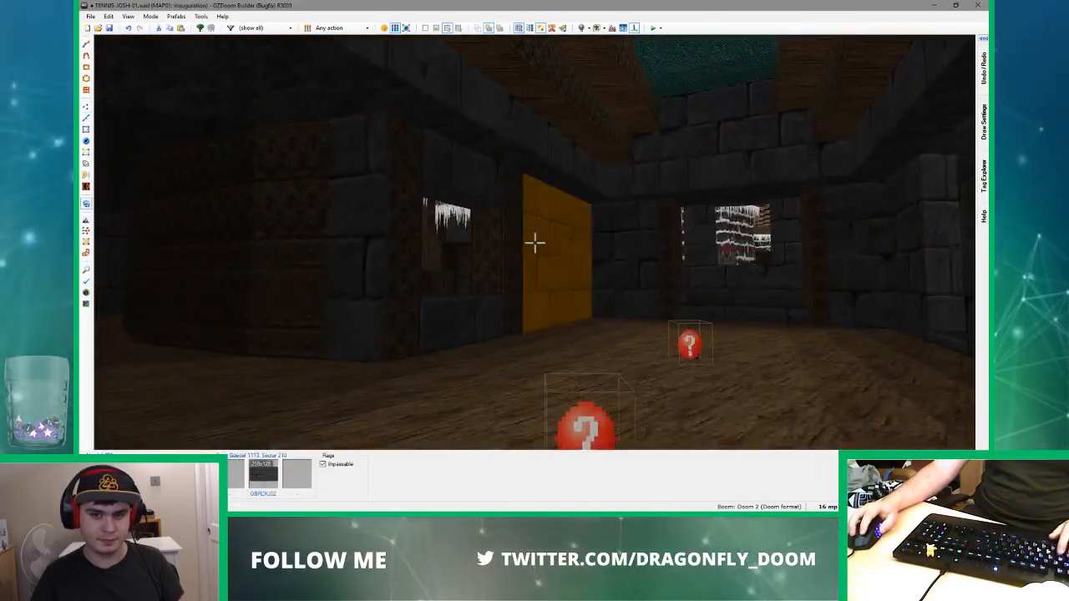
{"action": "key", "text": "f"}
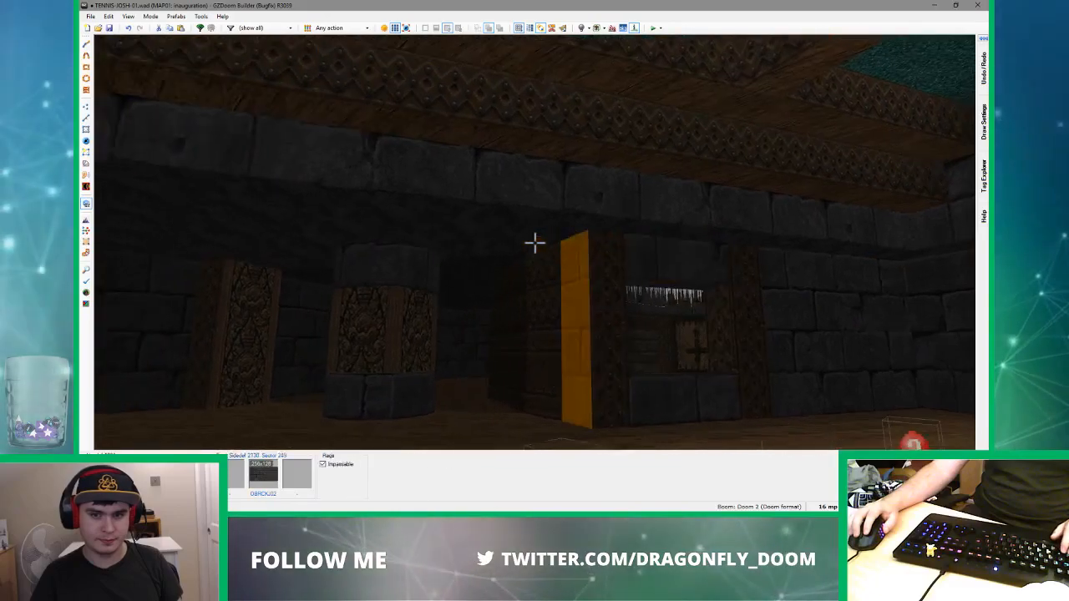
{"action": "key", "text": "e"}
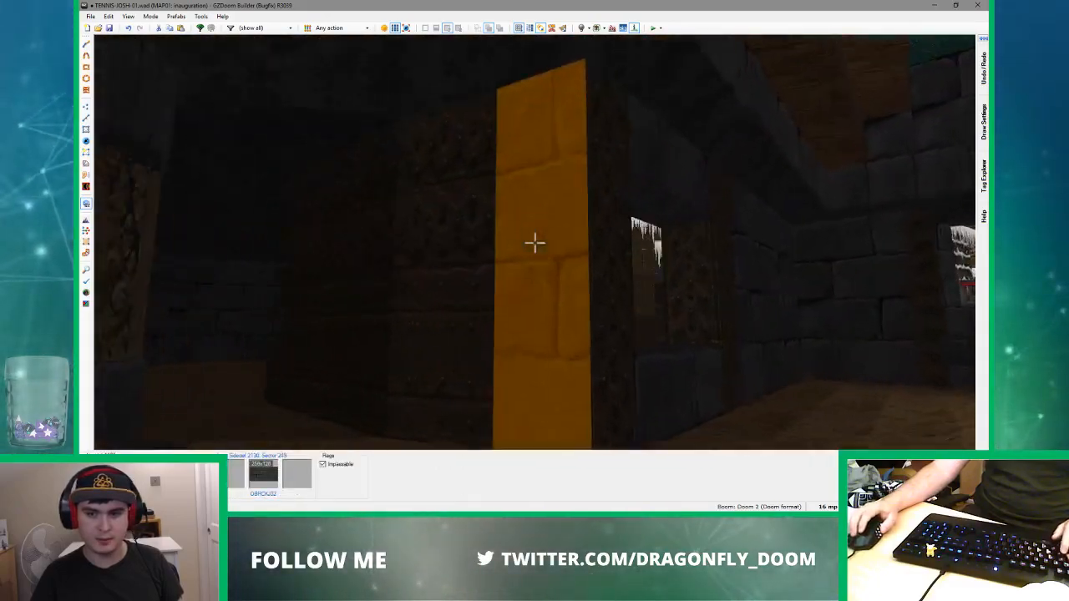
{"action": "key", "text": "s"}
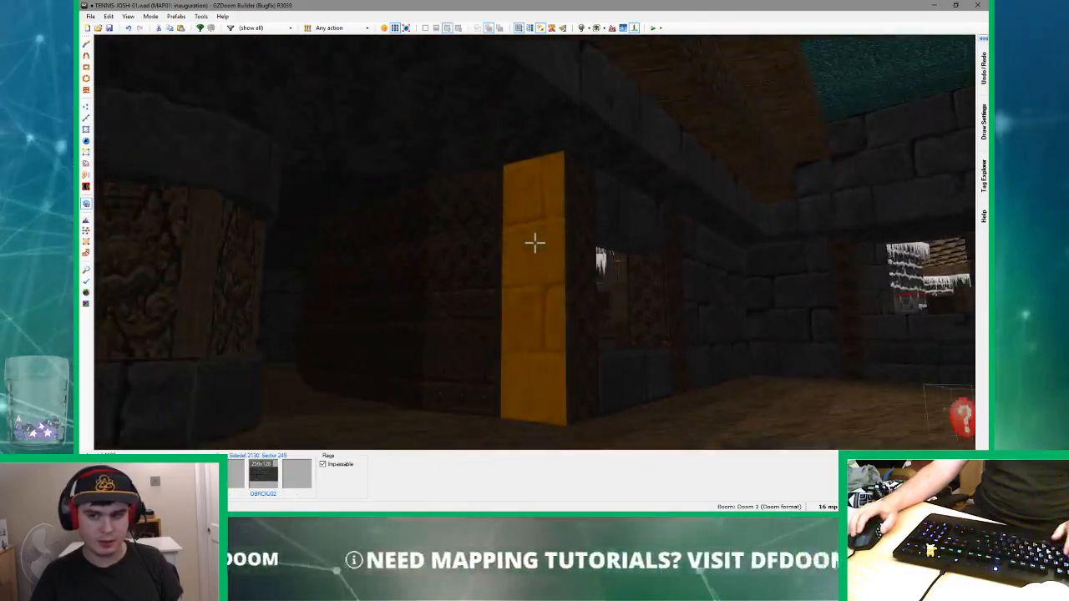
- Add a vertex on the outer edge of the solid wall corner and pull it inward on a 4-unit grid to straighten the corner
{"action": "key", "text": "w"}
{"action": "scroll", "coordinate": [543, 242], "scroll_direction": "down", "scroll_amount": 6}
{"action": "scroll", "coordinate": [451, 289], "scroll_direction": "up", "scroll_amount": 5}
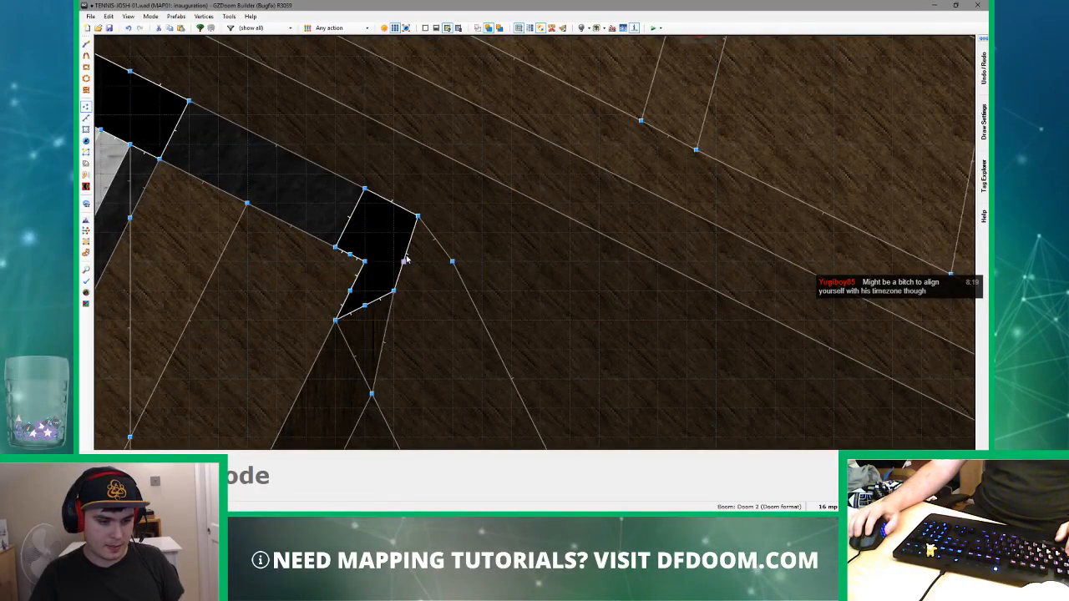
{"action": "scroll", "coordinate": [405, 260], "scroll_direction": "up", "scroll_amount": 2}
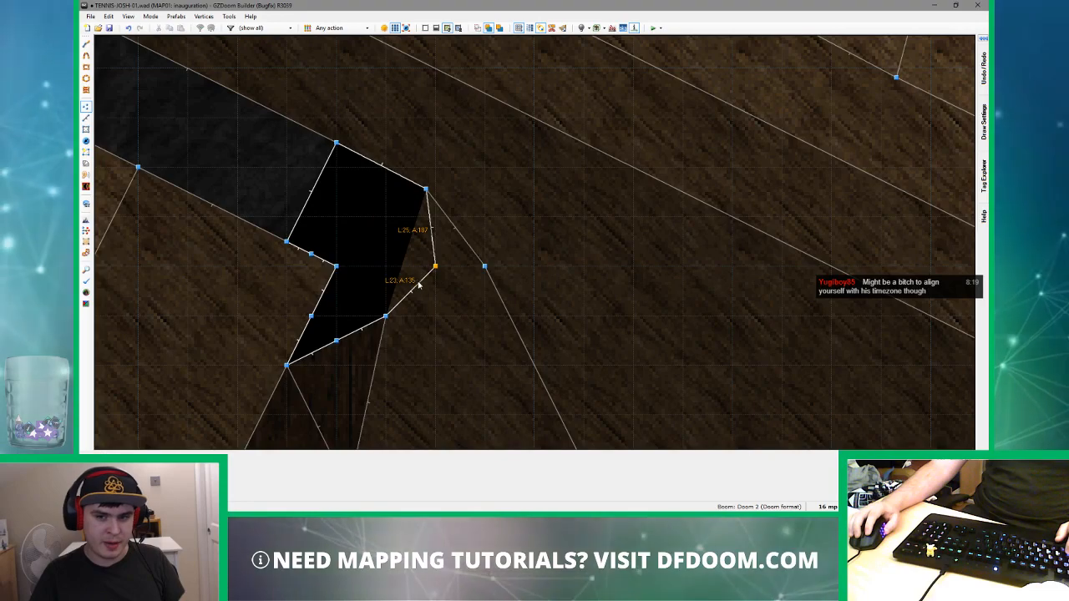
{"action": "left_click_drag", "start_coordinate": [434, 268], "coordinate": [433, 284]}
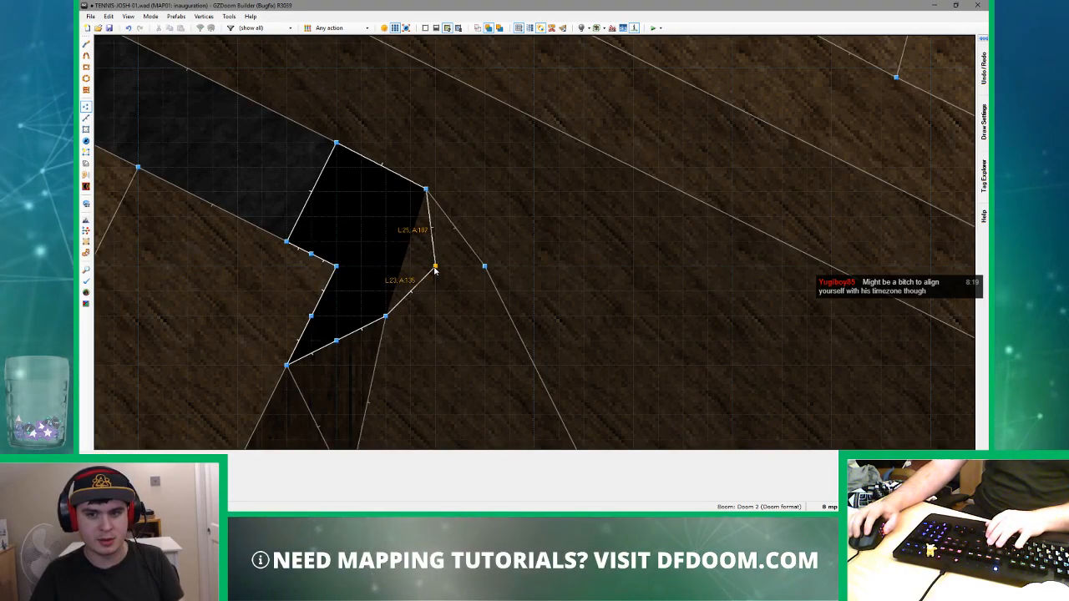
{"action": "mouse_move", "coordinate": [376, 291]}
{"action": "left_mouse_down"}
{"action": "mouse_move", "coordinate": [375, 300]}
{"action": "mouse_move", "coordinate": [382, 286]}
{"action": "left_mouse_up"}
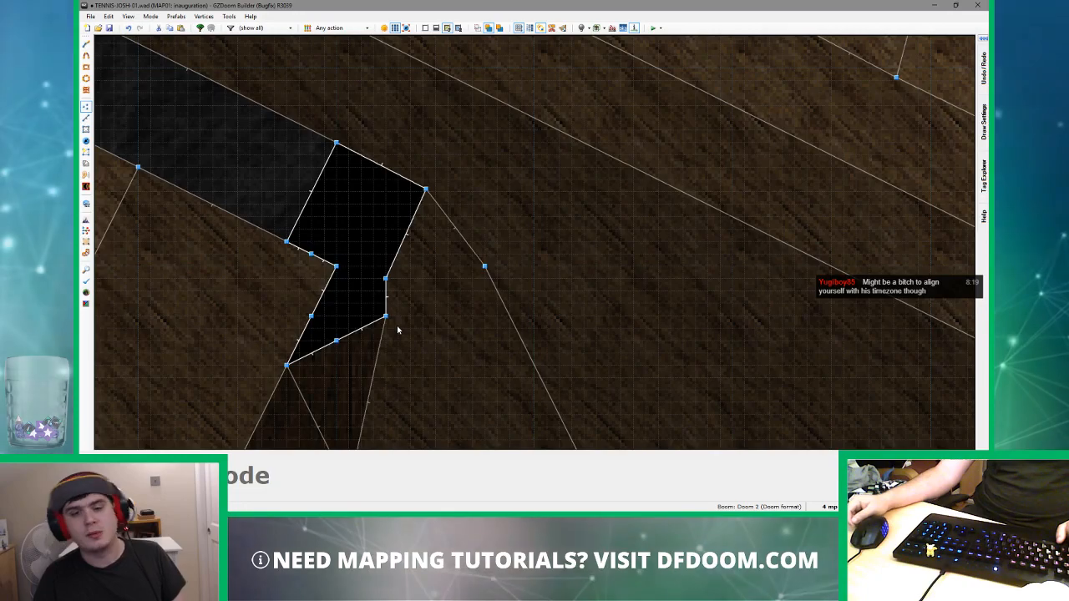
- Apply the metal trim texture OSPRTD17 to the two stone faces of the reshaped wall corner
{"action": "key", "text": "w"}
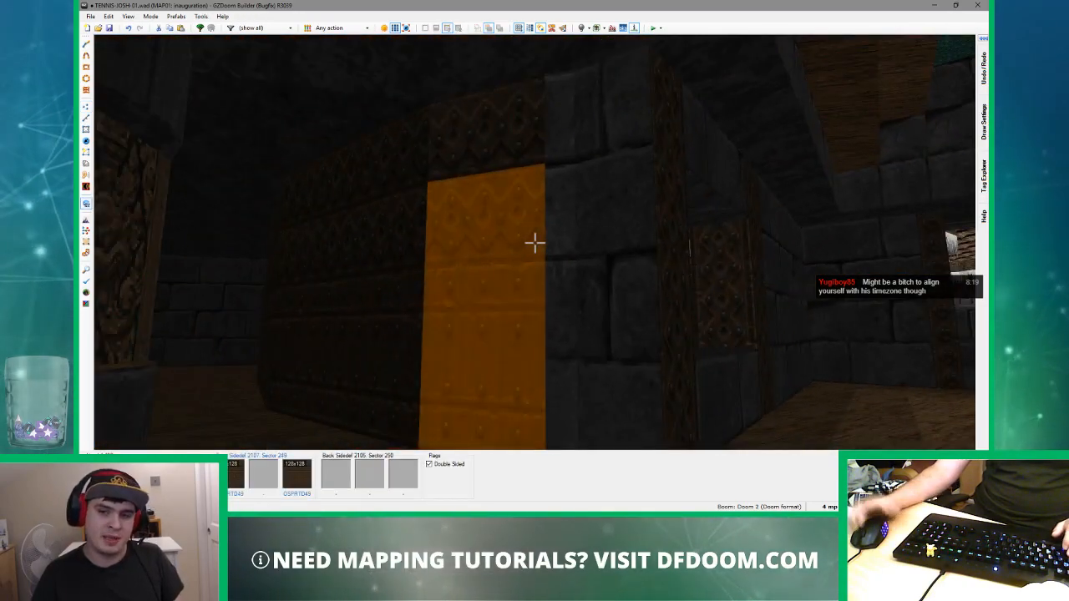
{"action": "key", "text": "ctrl+c"}
{"action": "key", "text": "ctrl+v"}
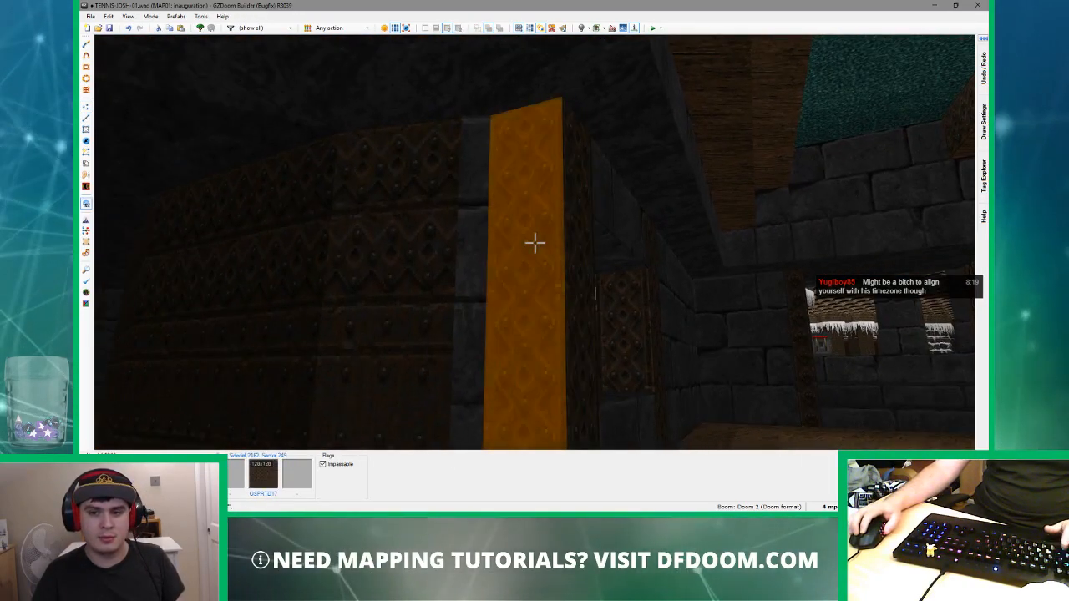
{"action": "key", "text": "e"}
{"action": "key", "text": "ctrl+v"}
{"action": "key", "text": "s"}
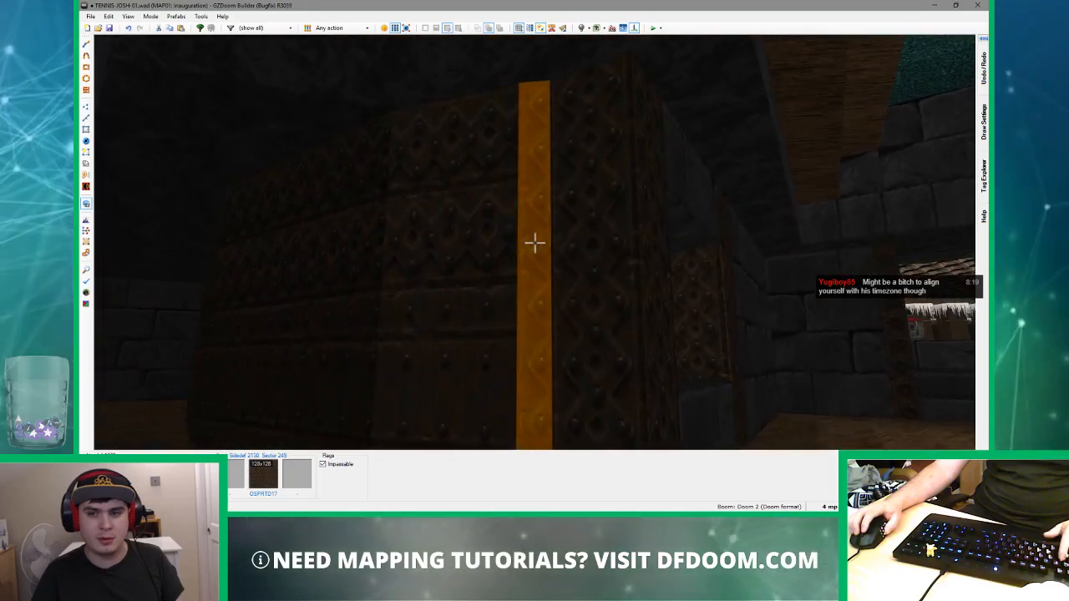
- Split the short outer edge of the wall corner with an extra vertex on a 2-unit grid
{"action": "key", "text": "w"}
{"action": "scroll", "coordinate": [507, 239], "scroll_direction": "down", "scroll_amount": 5}
{"action": "scroll", "coordinate": [428, 204], "scroll_direction": "up", "scroll_amount": 6}
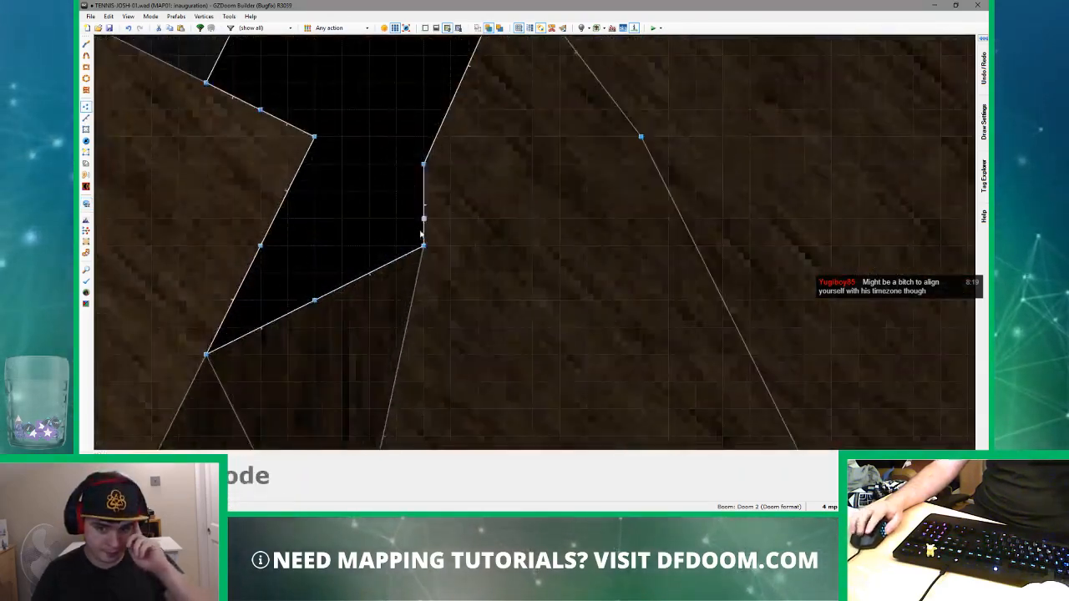
{"action": "scroll", "coordinate": [424, 213], "scroll_direction": "down", "scroll_amount": 6}
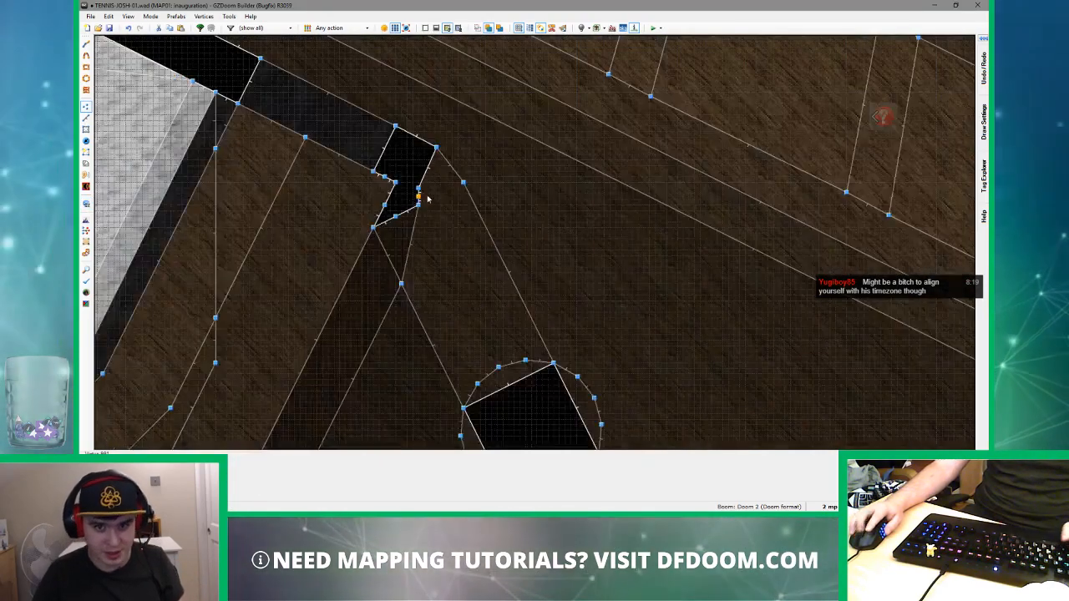
{"action": "scroll", "coordinate": [478, 144], "scroll_direction": "up", "scroll_amount": 2}
{"action": "scroll", "coordinate": [477, 144], "scroll_direction": "up", "scroll_amount": 3}
{"action": "key", "text": "q"}
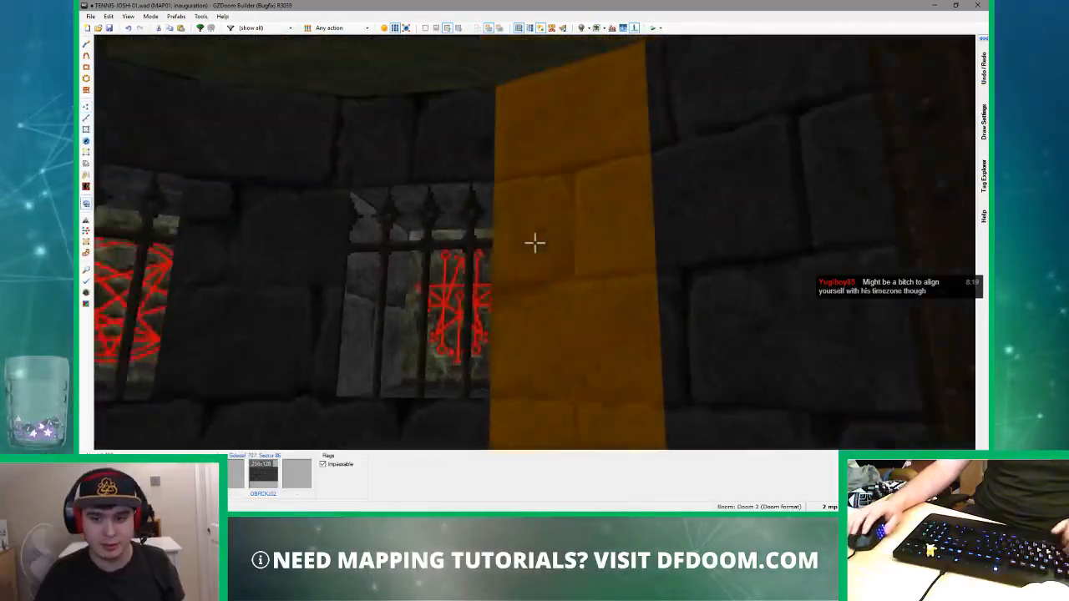
- Texture the narrow split face between the metal panels with OSPRTD18 and set its horizontal offset to 18
{"action": "key", "text": "e"}
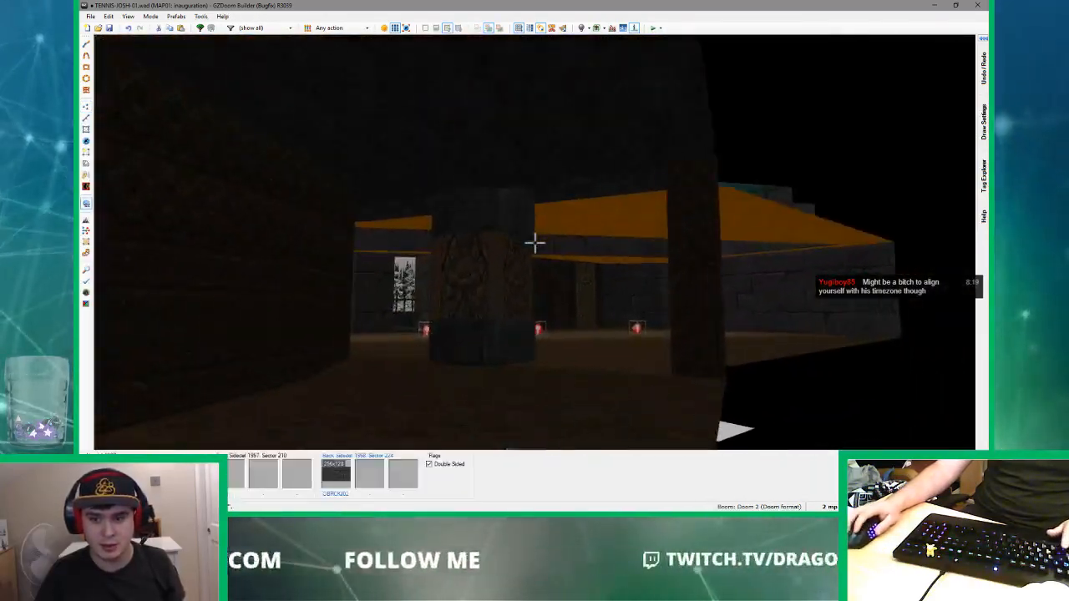
{"action": "key", "text": "d"}
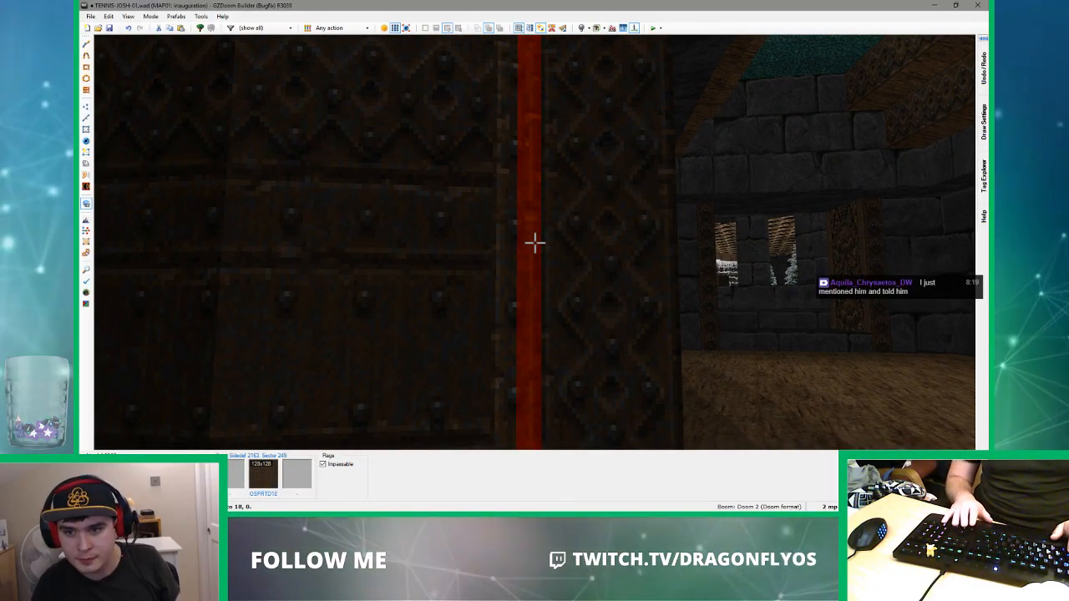
{"action": "key", "text": "f"}
{"action": "key", "text": "d"}
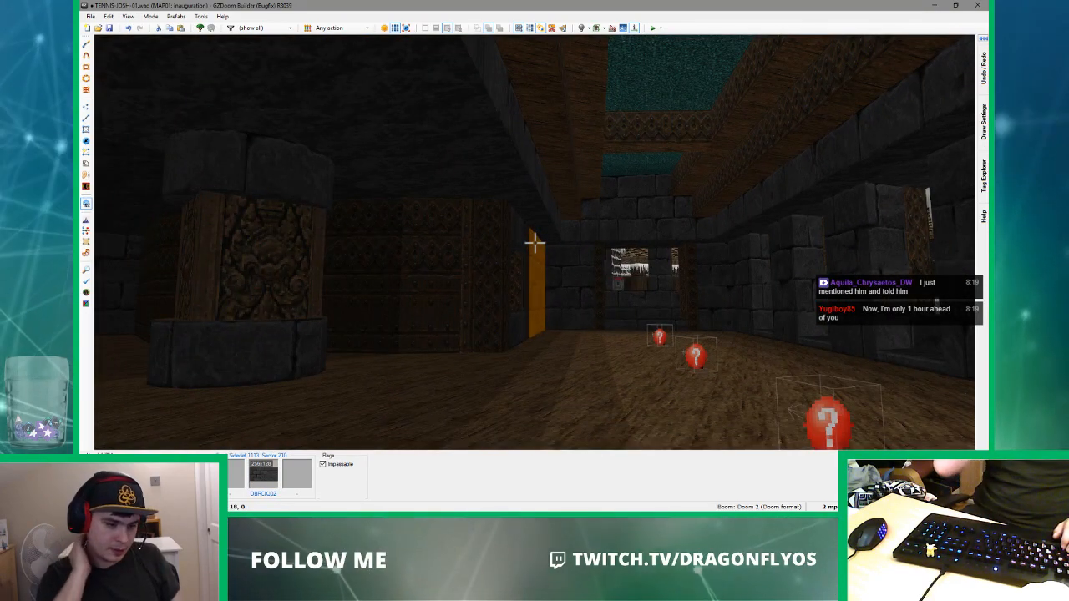
- Nudge the metal trim texture on the corner column beside the window to a horizontal offset of -1
{"action": "key", "text": "d"}
{"action": "key", "text": "e"}
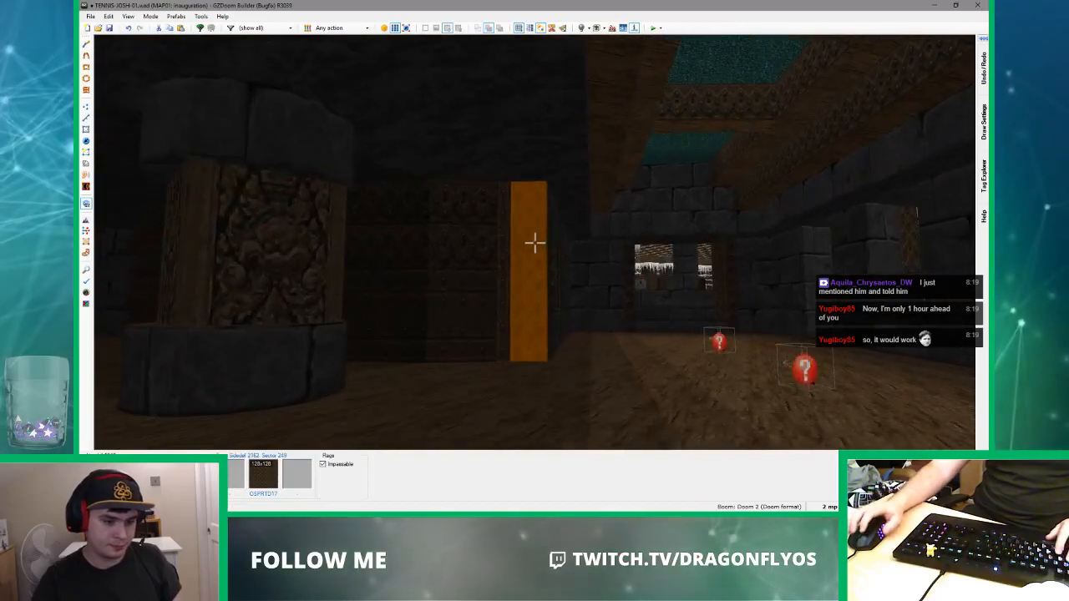
{"action": "key", "text": "e"}
{"action": "key", "text": "f"}
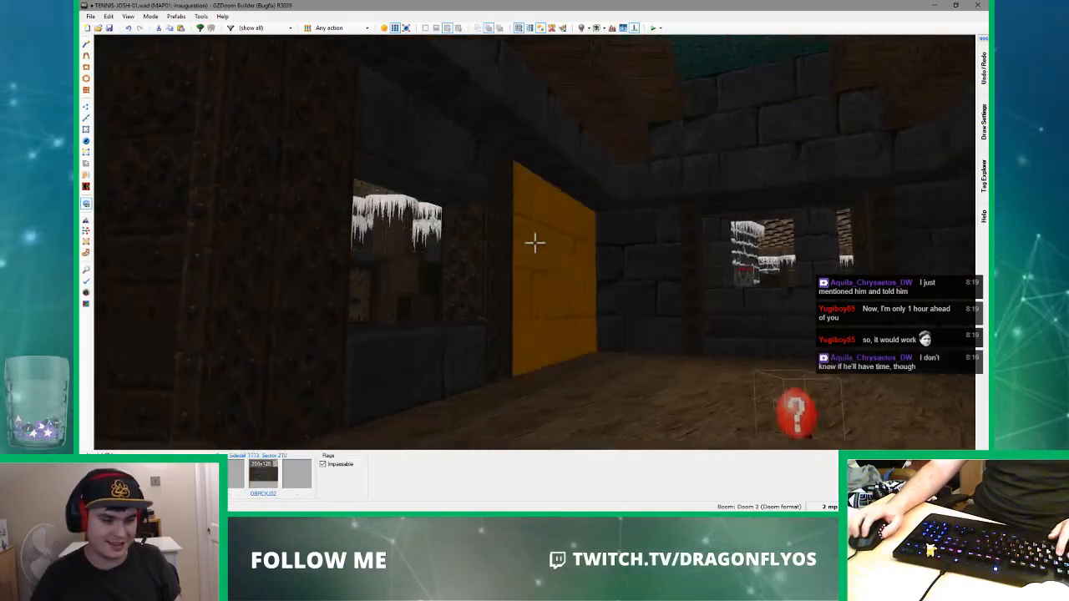
{"action": "key", "text": "d"}
{"action": "key", "text": "e"}
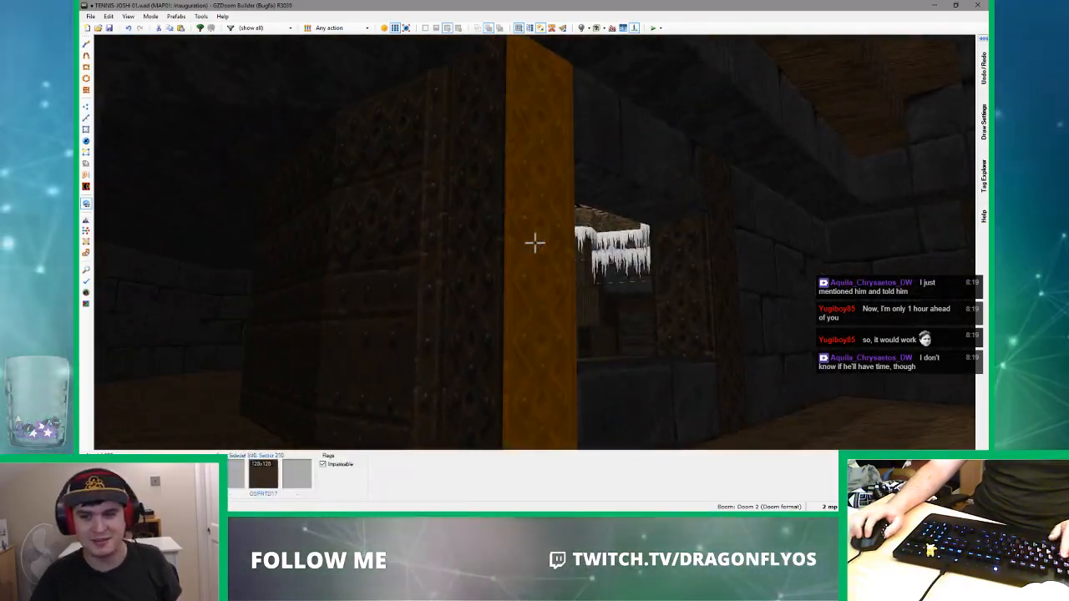
{"action": "key", "text": "e"}
{"action": "key", "text": "f"}
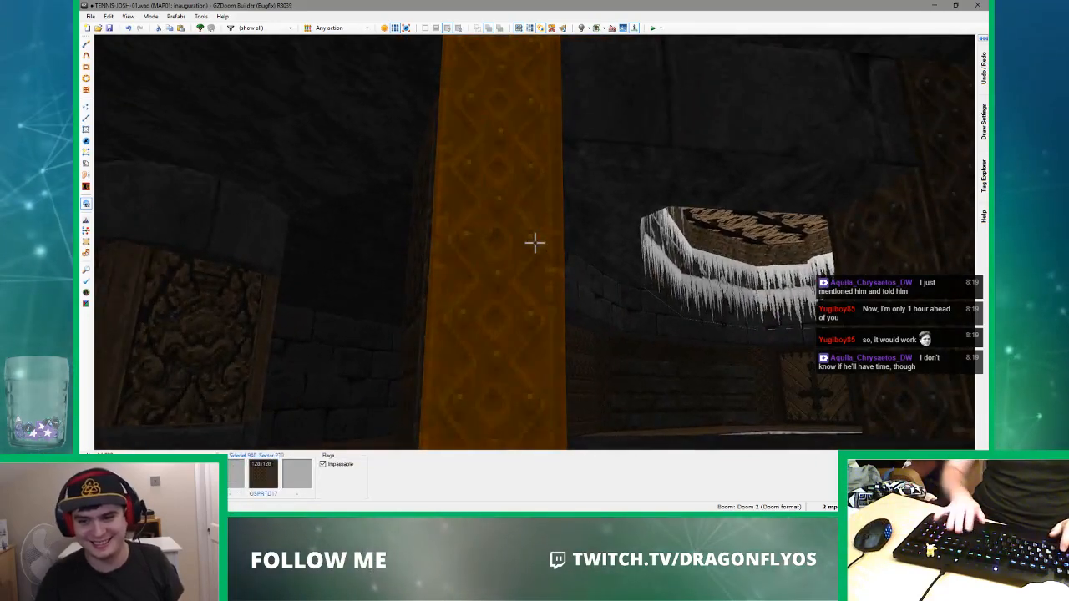
{"action": "key", "text": "Right"}
{"action": "key", "text": "d"}
{"action": "key", "text": "e"}
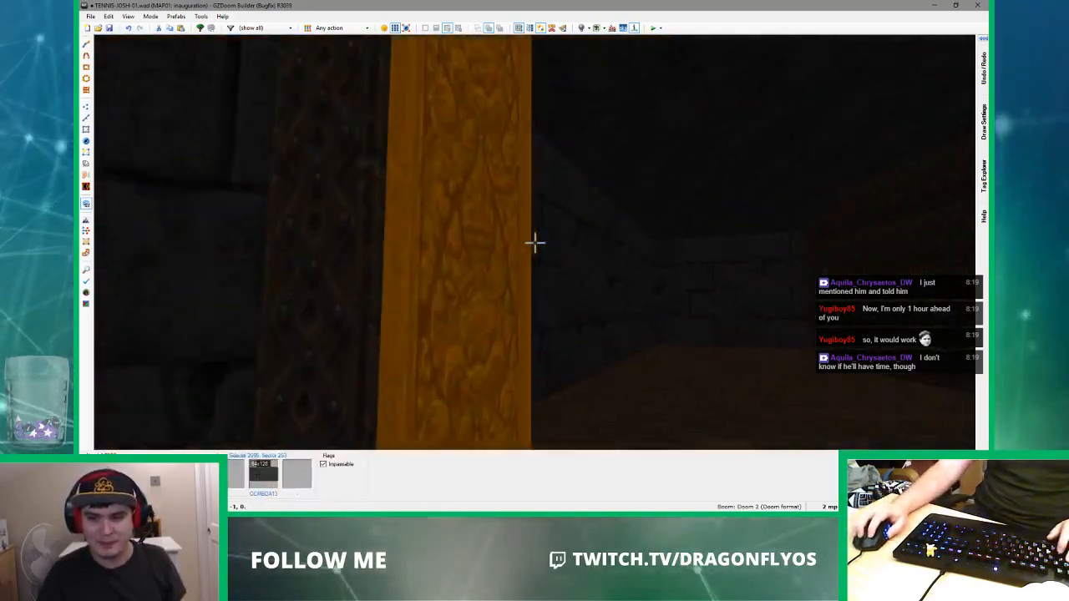
- Set the horizontal offset of the OSPRTD17 trim on the column behind the carved pillar to -2
{"action": "key", "text": "d"}
{"action": "key", "text": "e"}
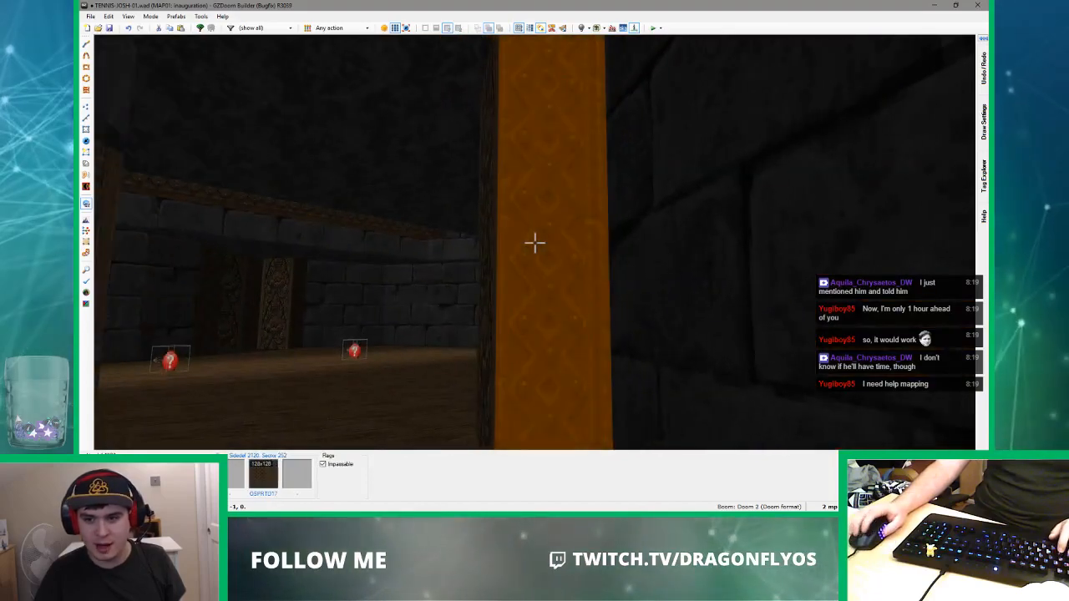
{"action": "key", "text": "d"}
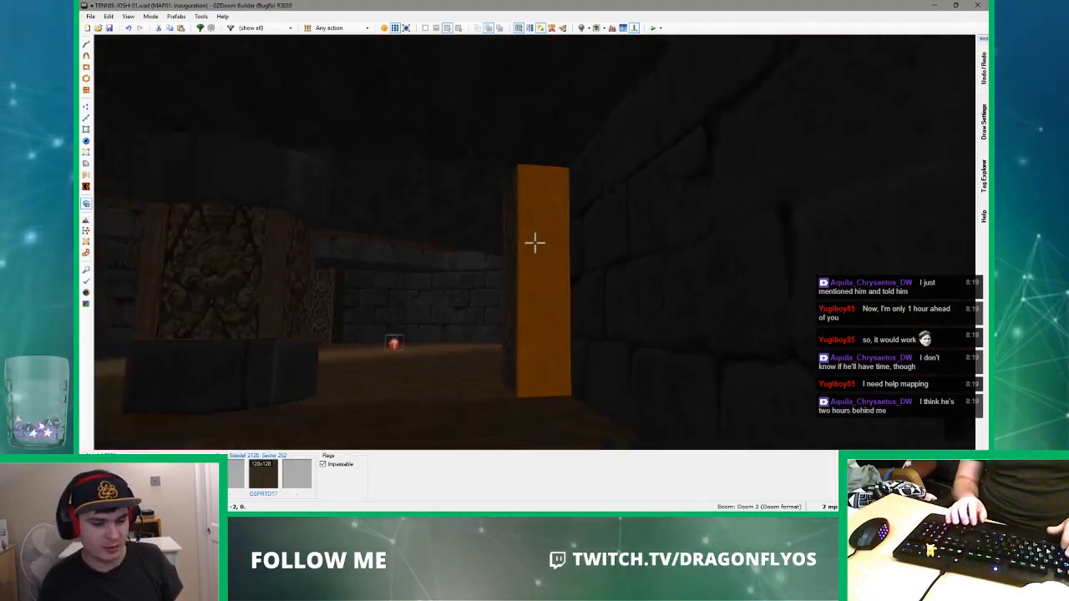
- Select the room's stone, wood and teal ceiling surfaces and raise them together, up to a height of 256
{"action": "key", "text": "e"}
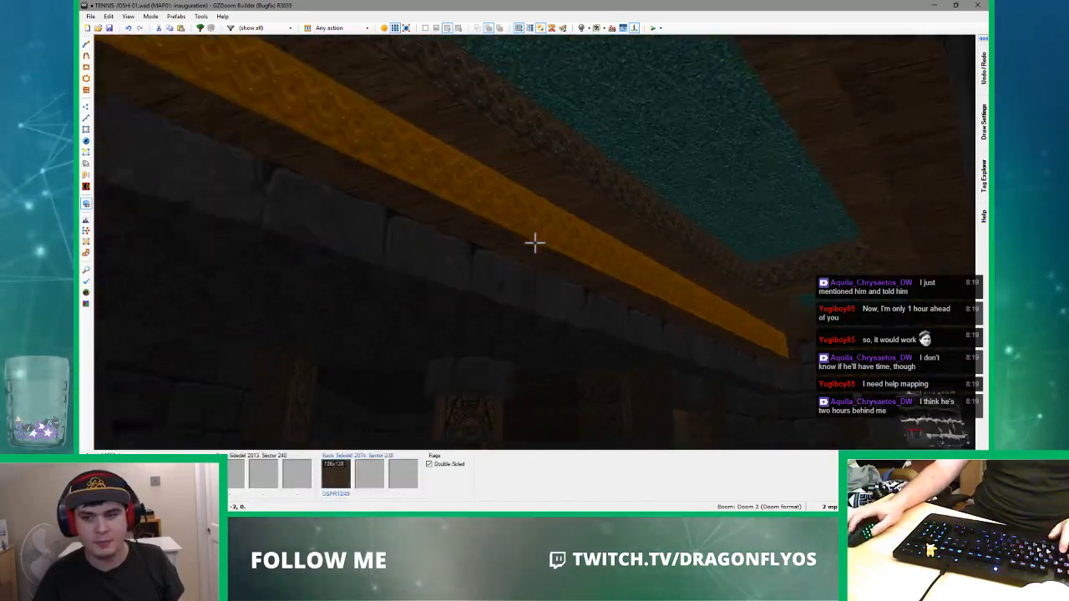
{"action": "key", "text": "e"}
{"action": "key", "text": "e"}
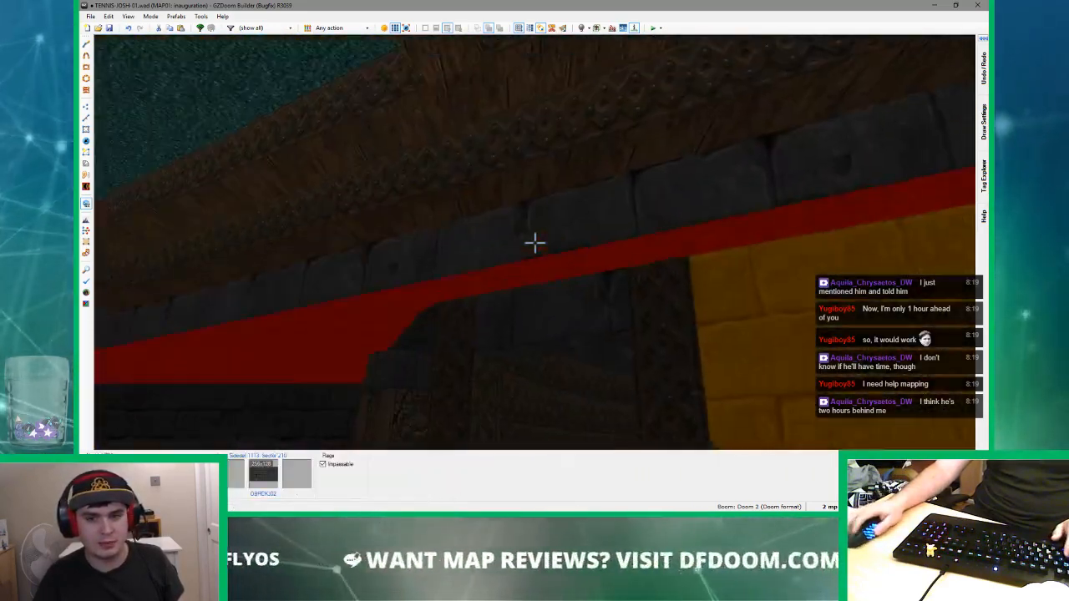
{"action": "key", "text": "e"}
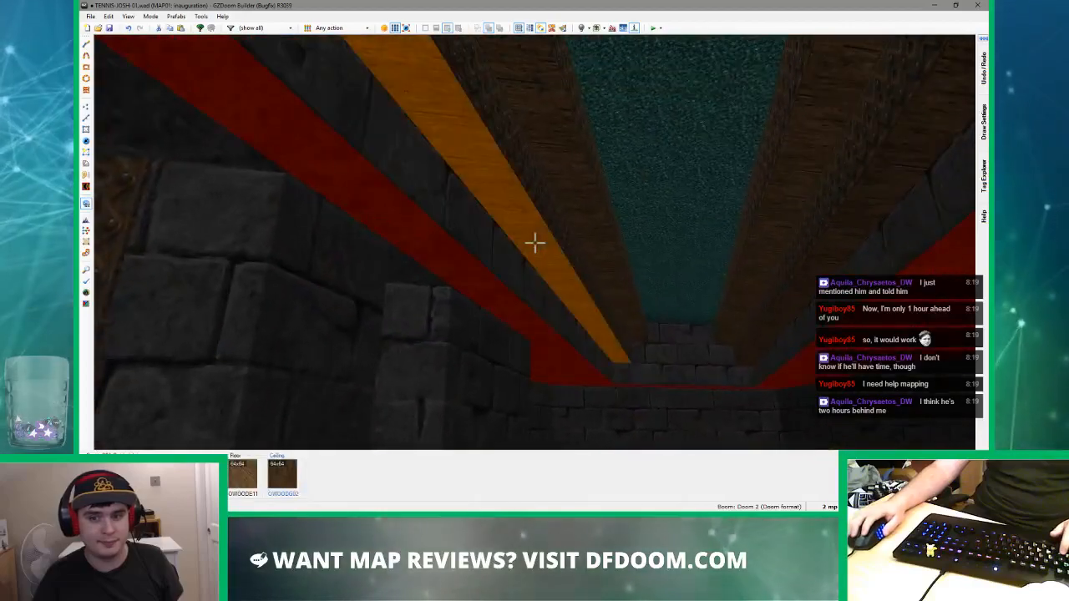
{"action": "key", "text": "e"}
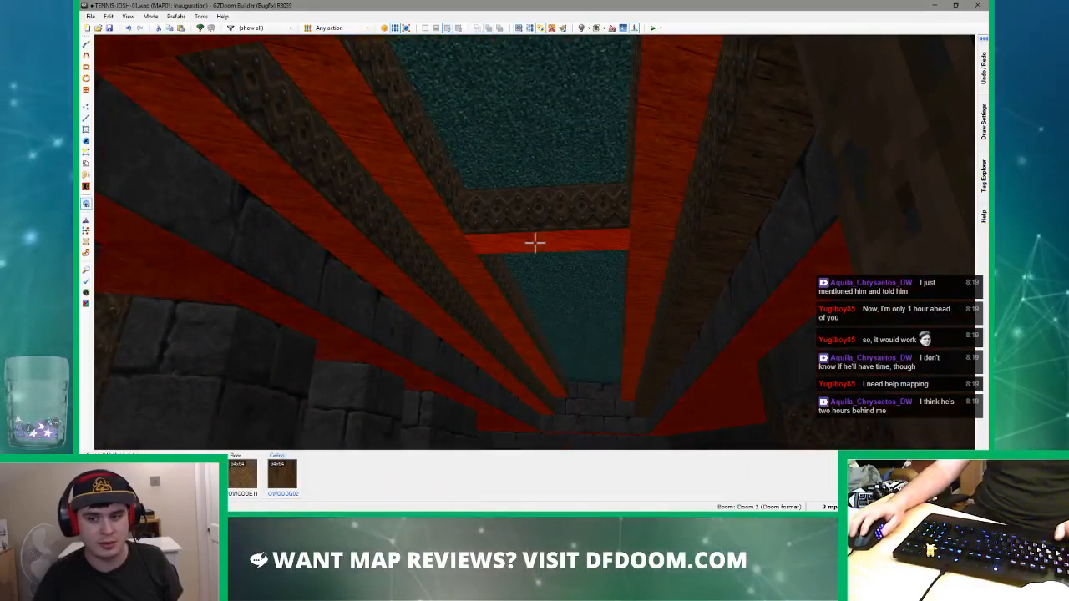
{"action": "key", "text": "q"}
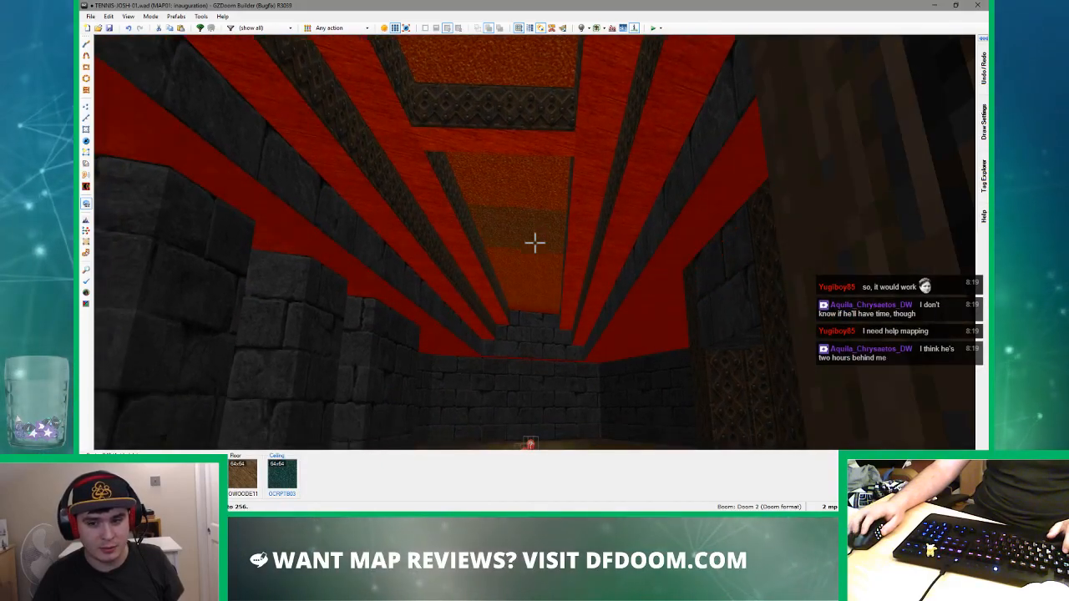
{"action": "key", "text": "e"}
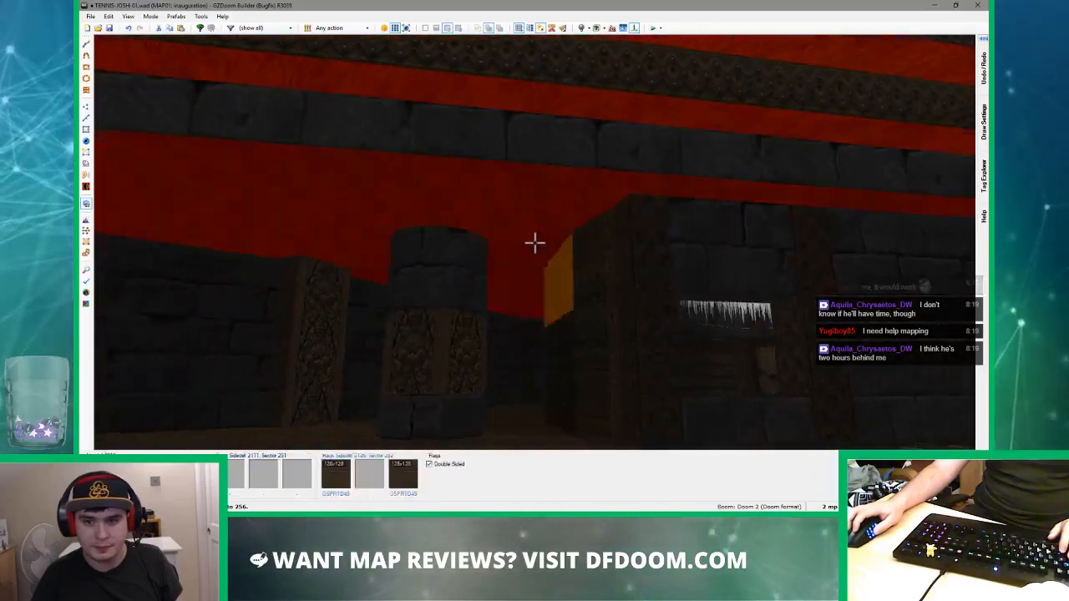
{"action": "key", "text": "e"}
{"action": "key", "text": "c"}
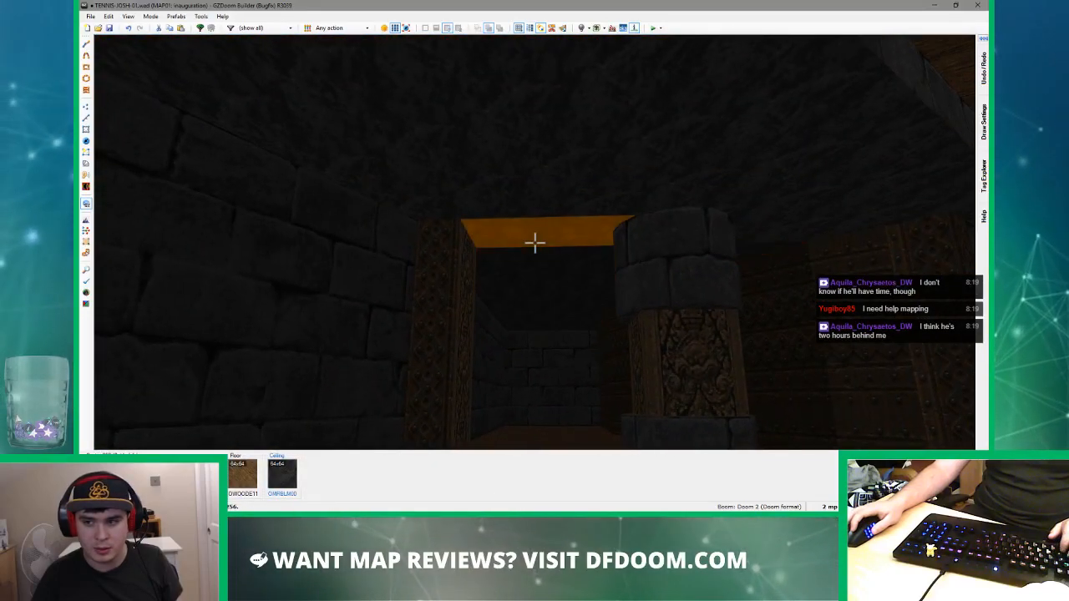
- Lower the ceiling sections behind the carved pillar together and clear the selection
{"action": "left_click", "coordinate": [534, 241]}
{"action": "left_click", "coordinate": [534, 243]}
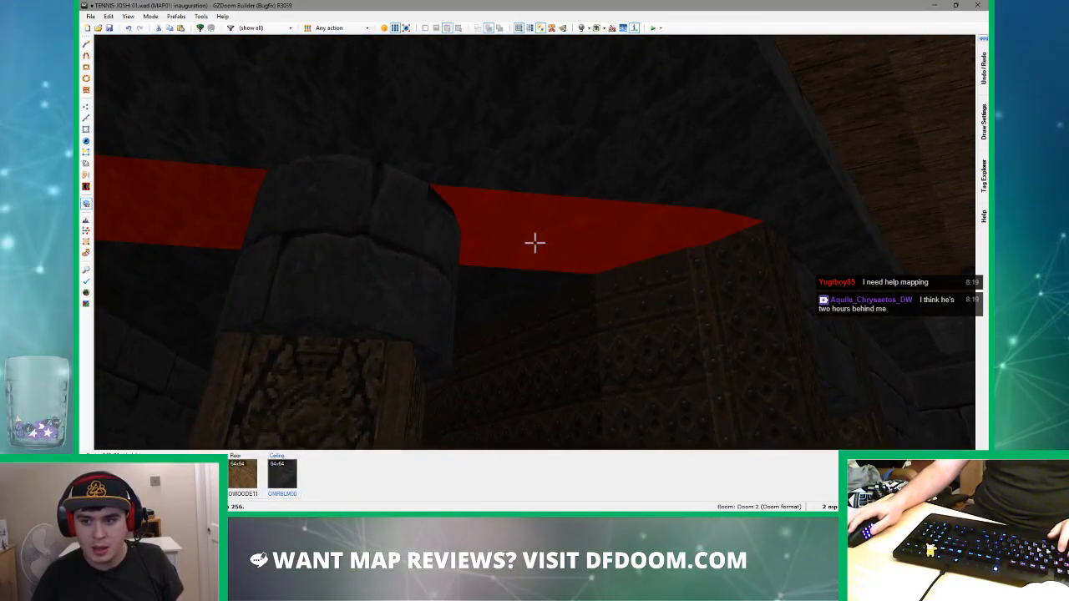
{"action": "scroll", "coordinate": [534, 243], "scroll_direction": "down", "scroll_amount": 4}
{"action": "key", "text": "c"}
- Apply the stone texture OBRCK302 to the untextured upper wall faces along the lowered ceiling edge on both sides of the pillar
{"action": "key", "text": "e"}
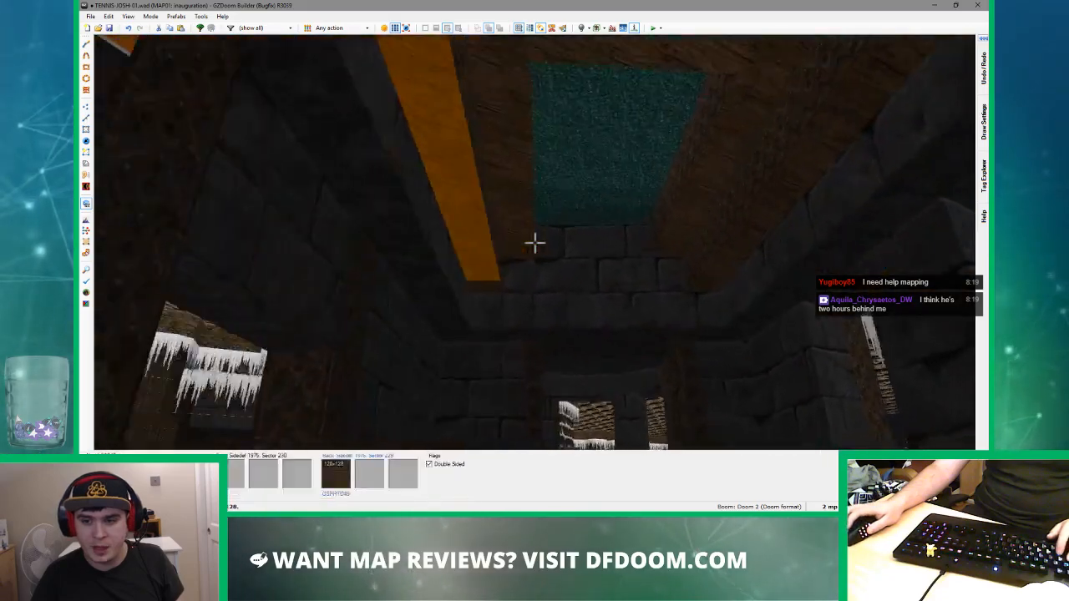
{"action": "key", "text": "s"}
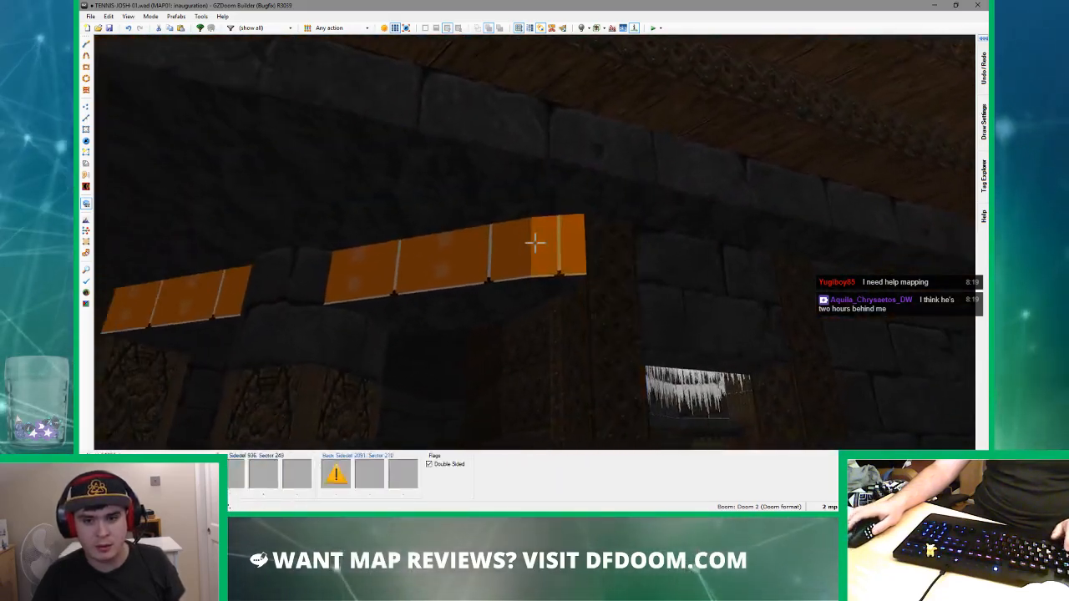
{"action": "key", "text": "ctrl+v"}
{"action": "key", "text": "ctrl+v"}
{"action": "key", "text": "e"}
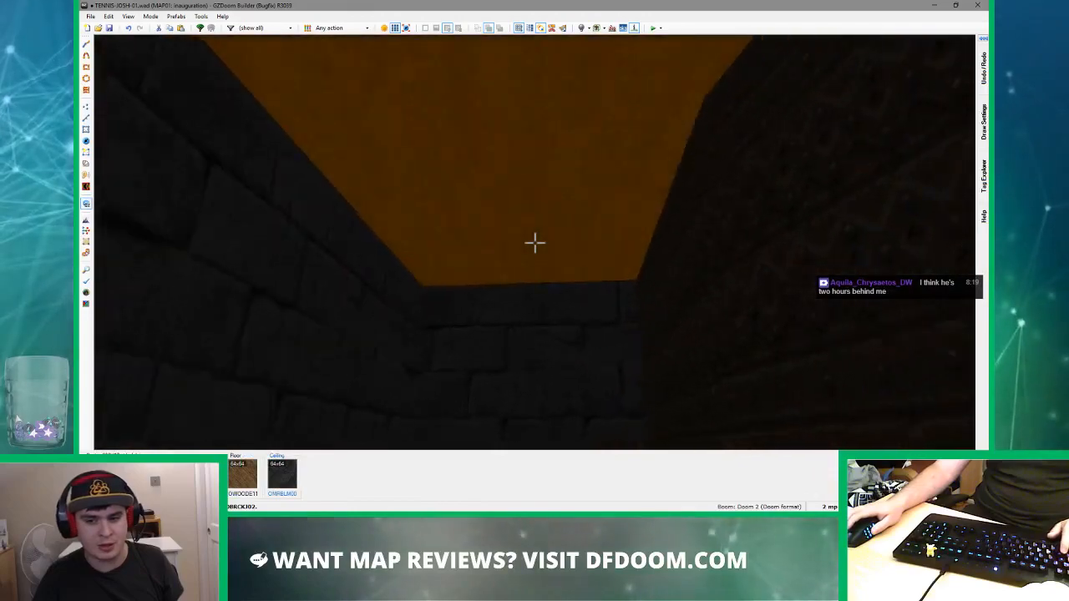
{"action": "key", "text": "ctrl+v"}
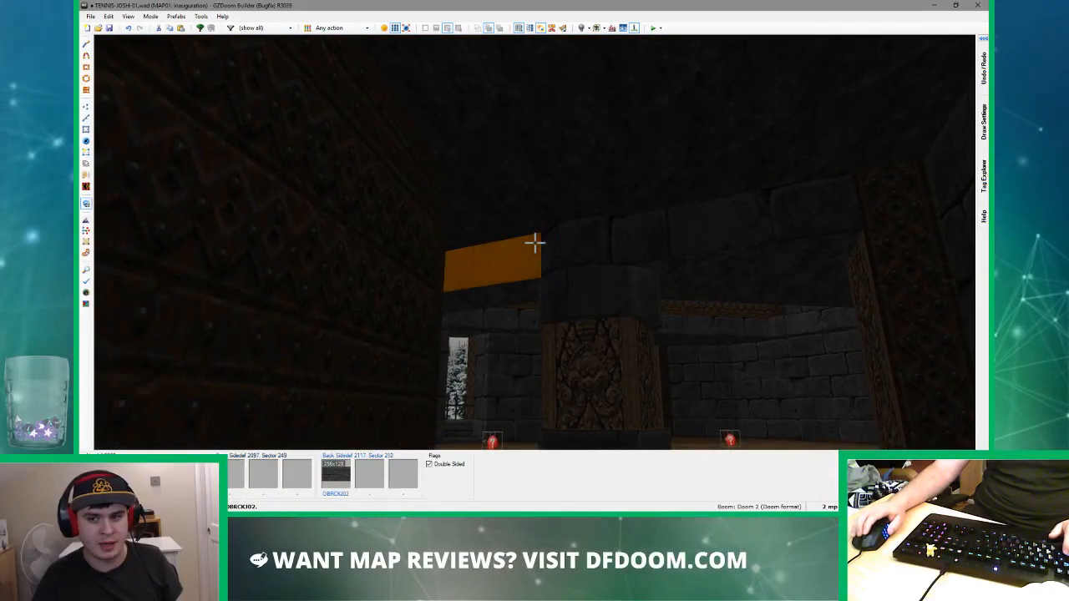
{"action": "key", "text": "e"}
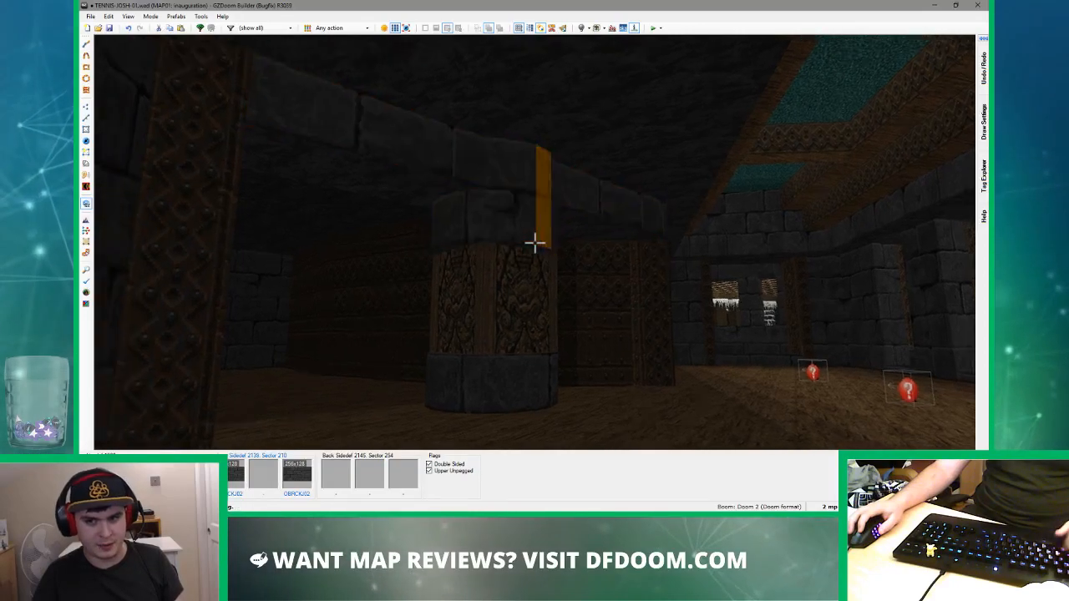
{"action": "key", "text": "e"}
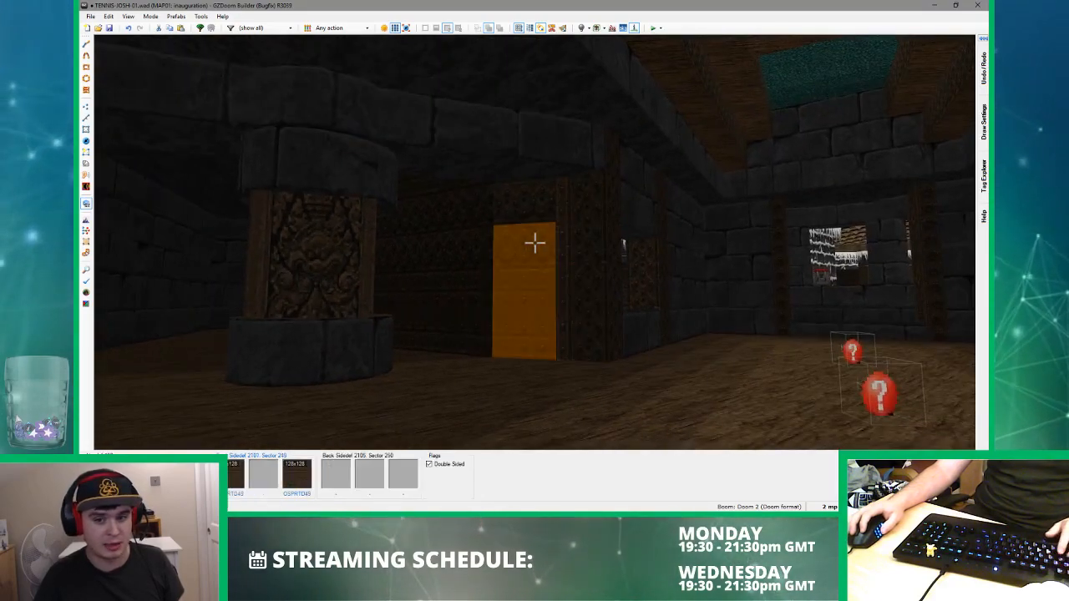
{"action": "key", "text": "e"}
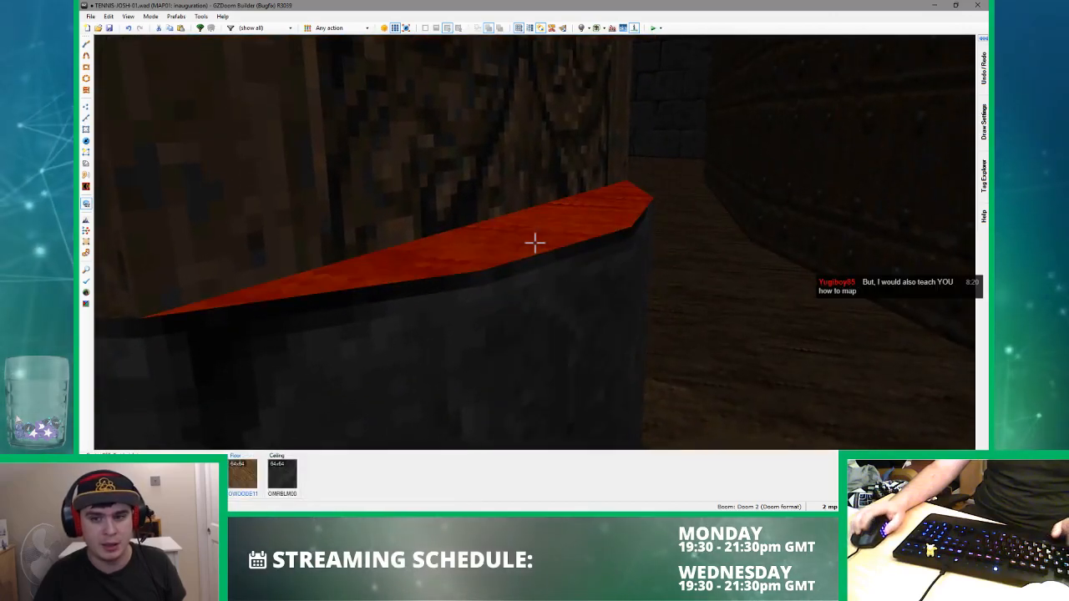
{"action": "key", "text": "e"}
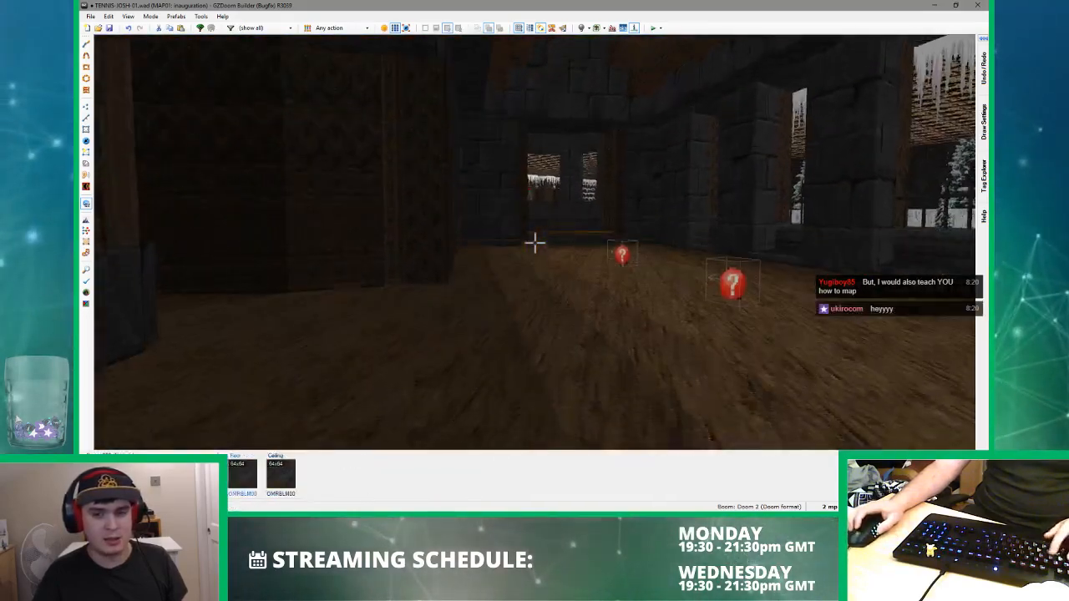
{"action": "key", "text": "d"}
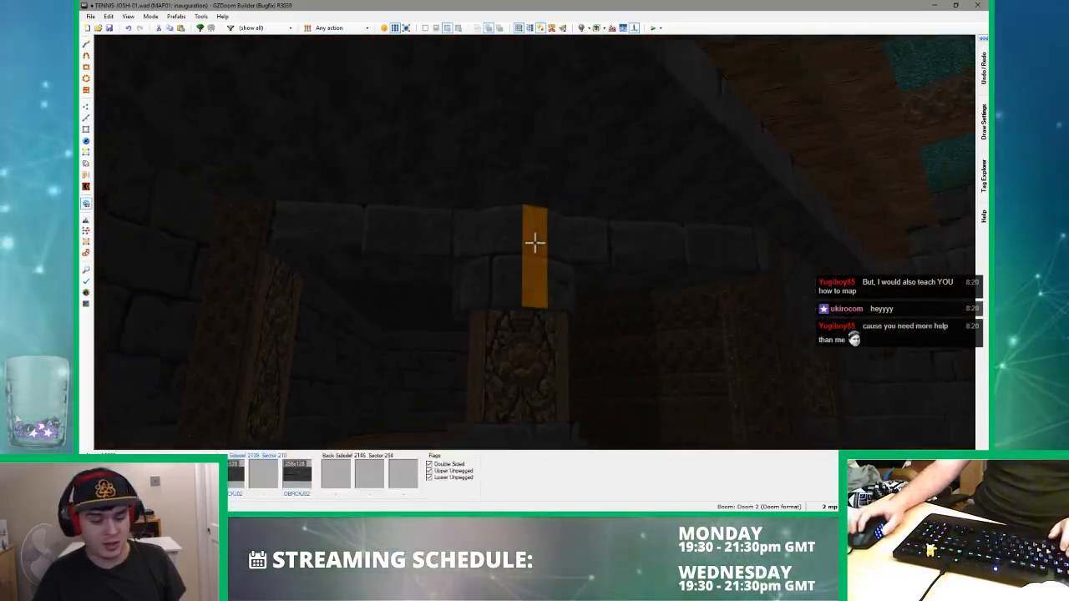